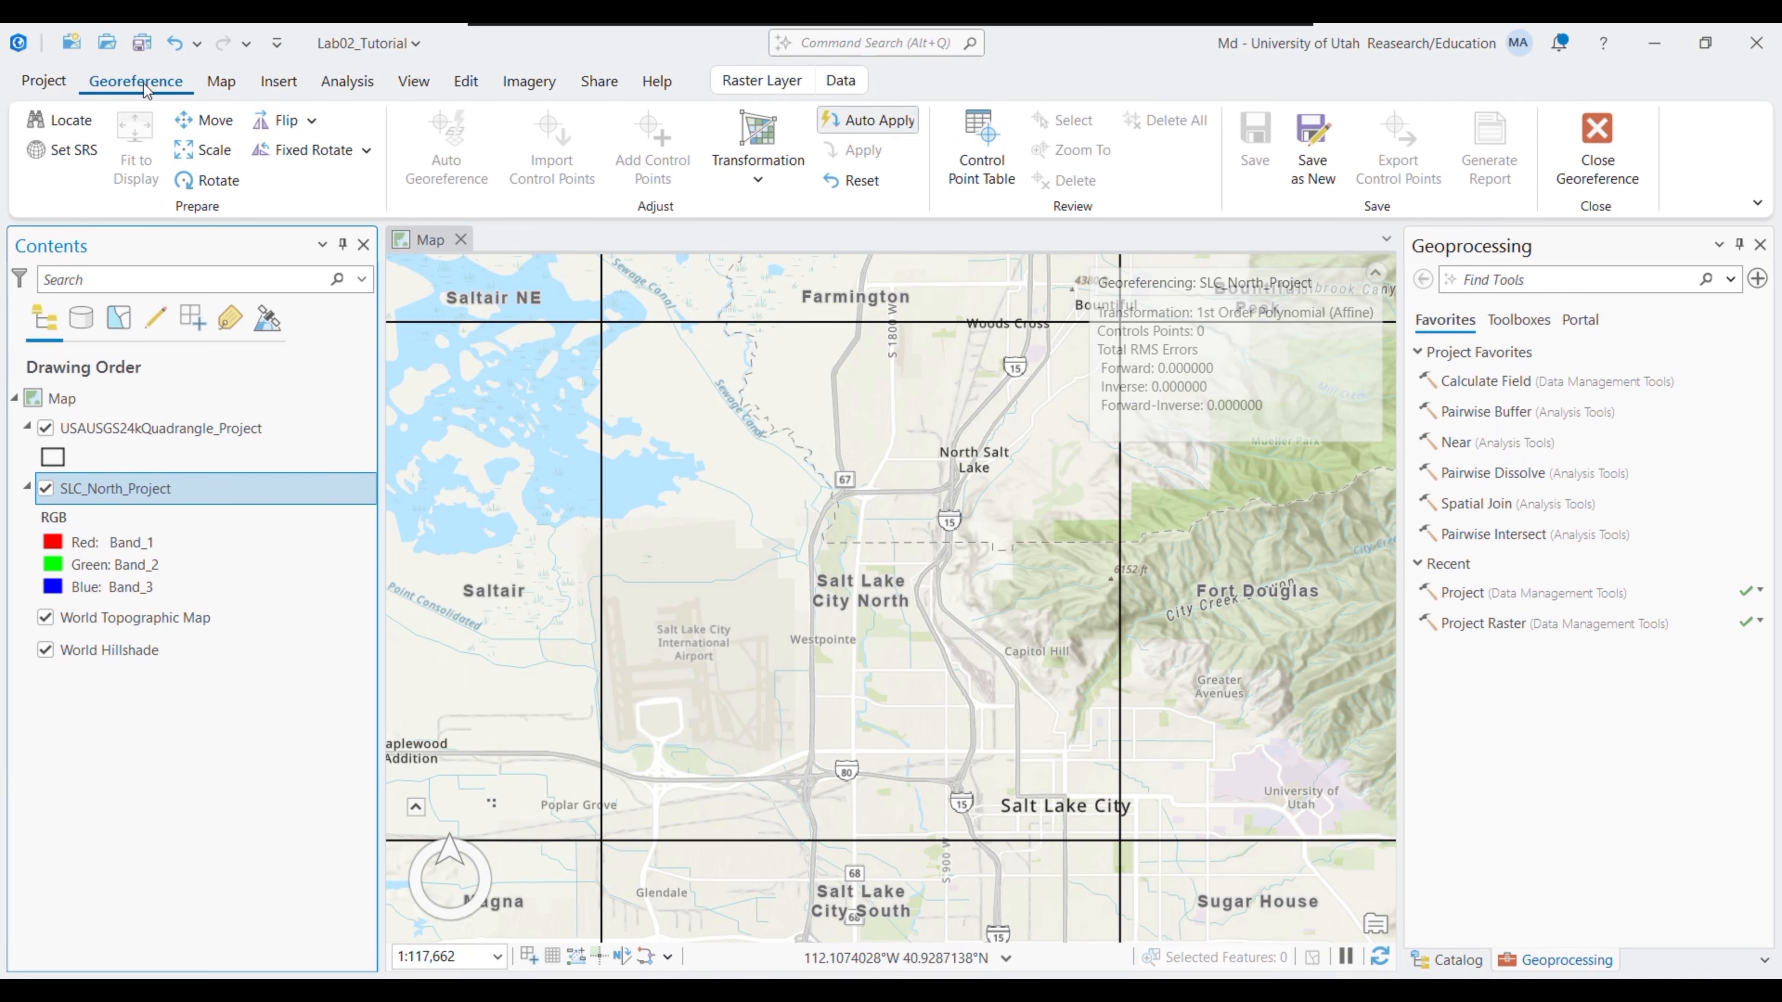
- Select the SLC_North_Project layer and switch Auto Apply off
click(220, 81)
click(135, 81)
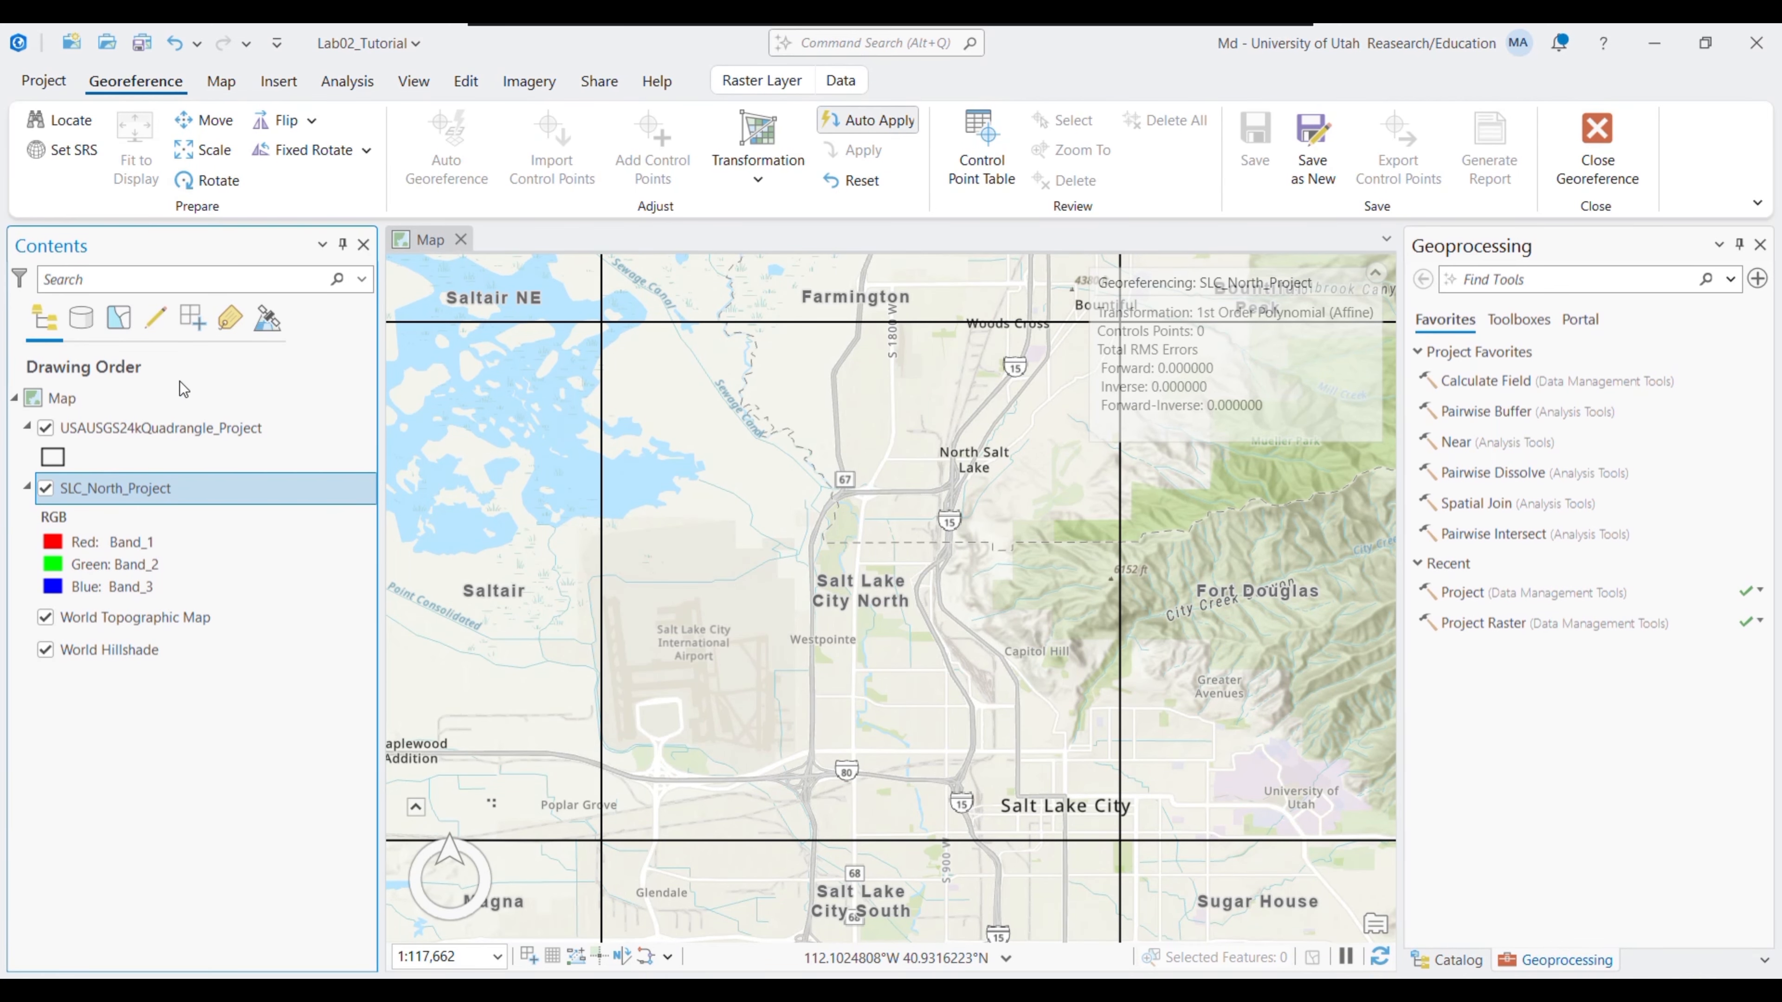
click(128, 496)
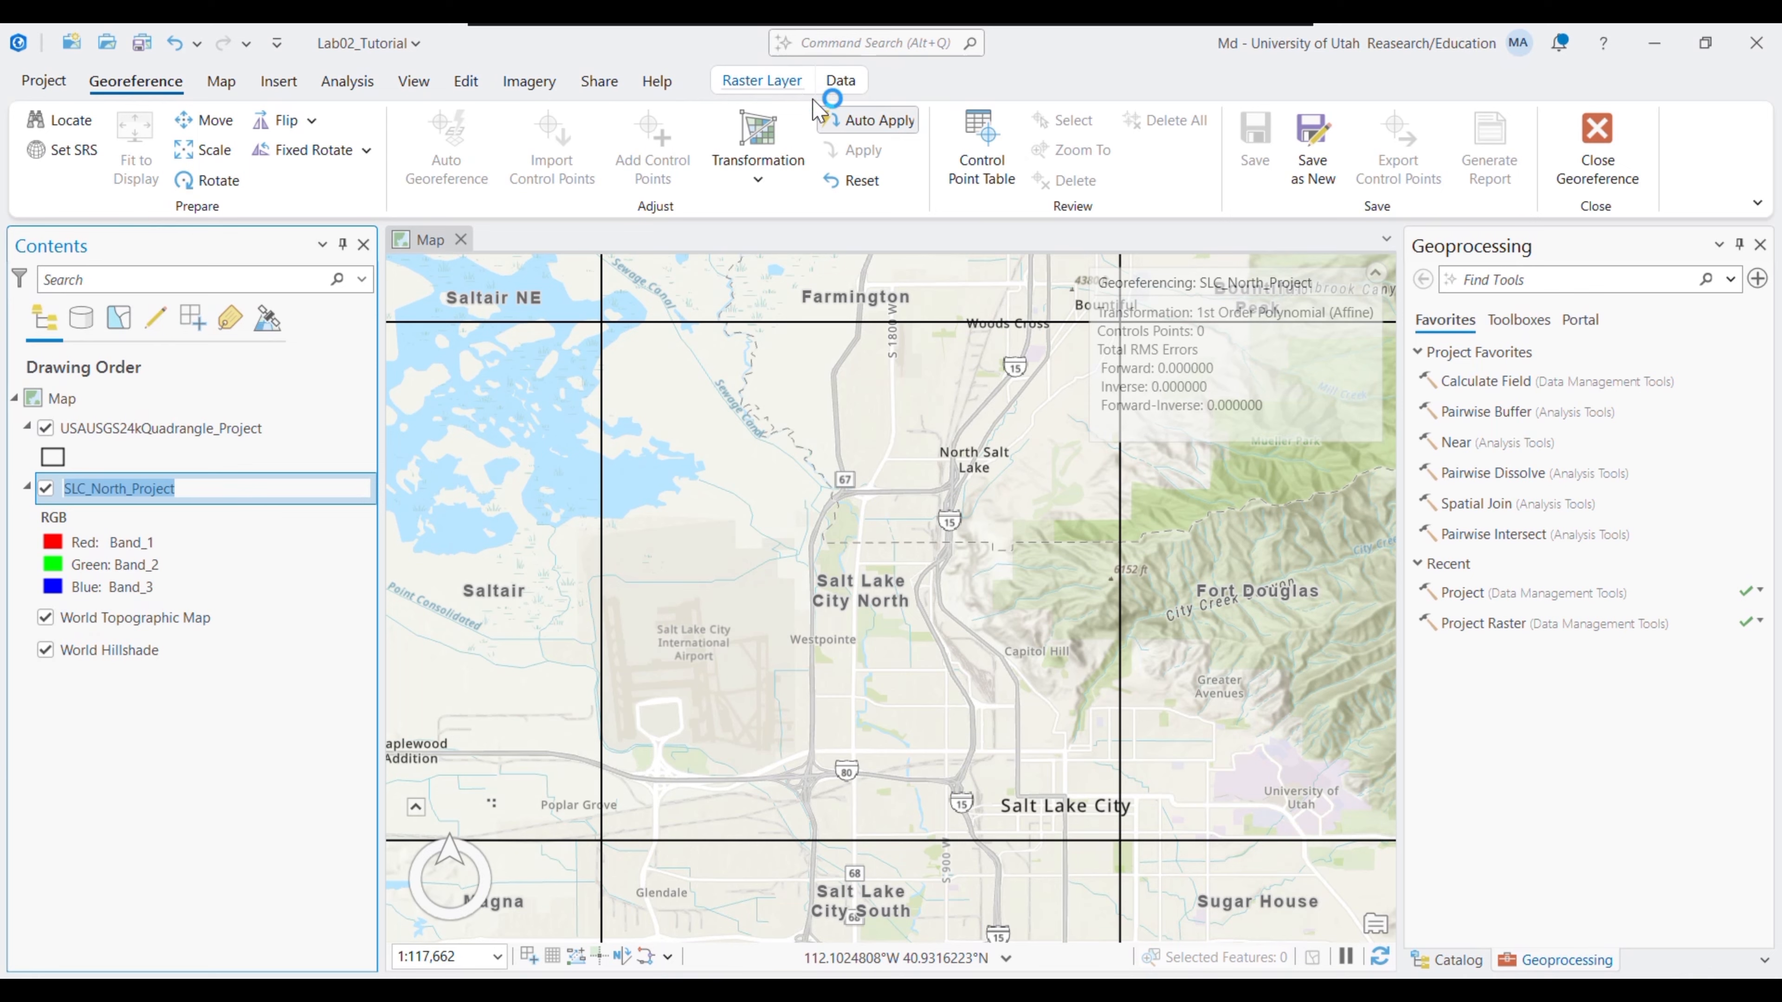
click(851, 132)
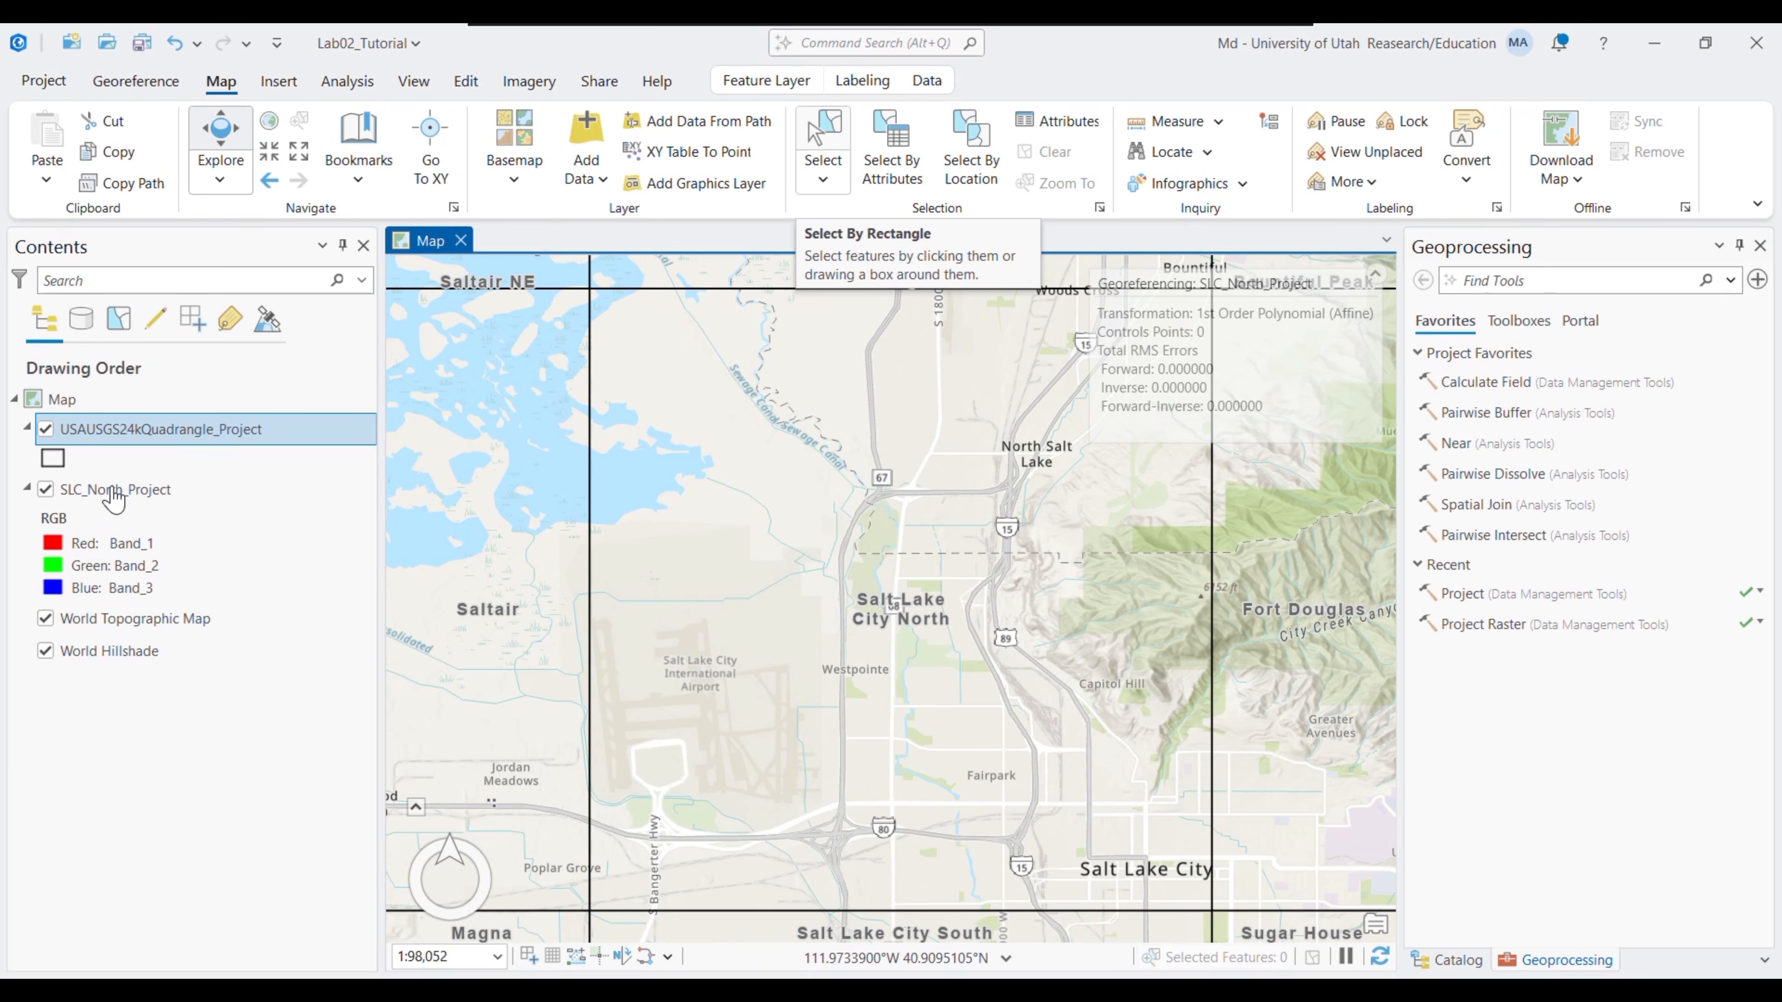
- Set the map's SRS for georeferencing, keep Auto Apply off, and fit the raster to the display
click(136, 81)
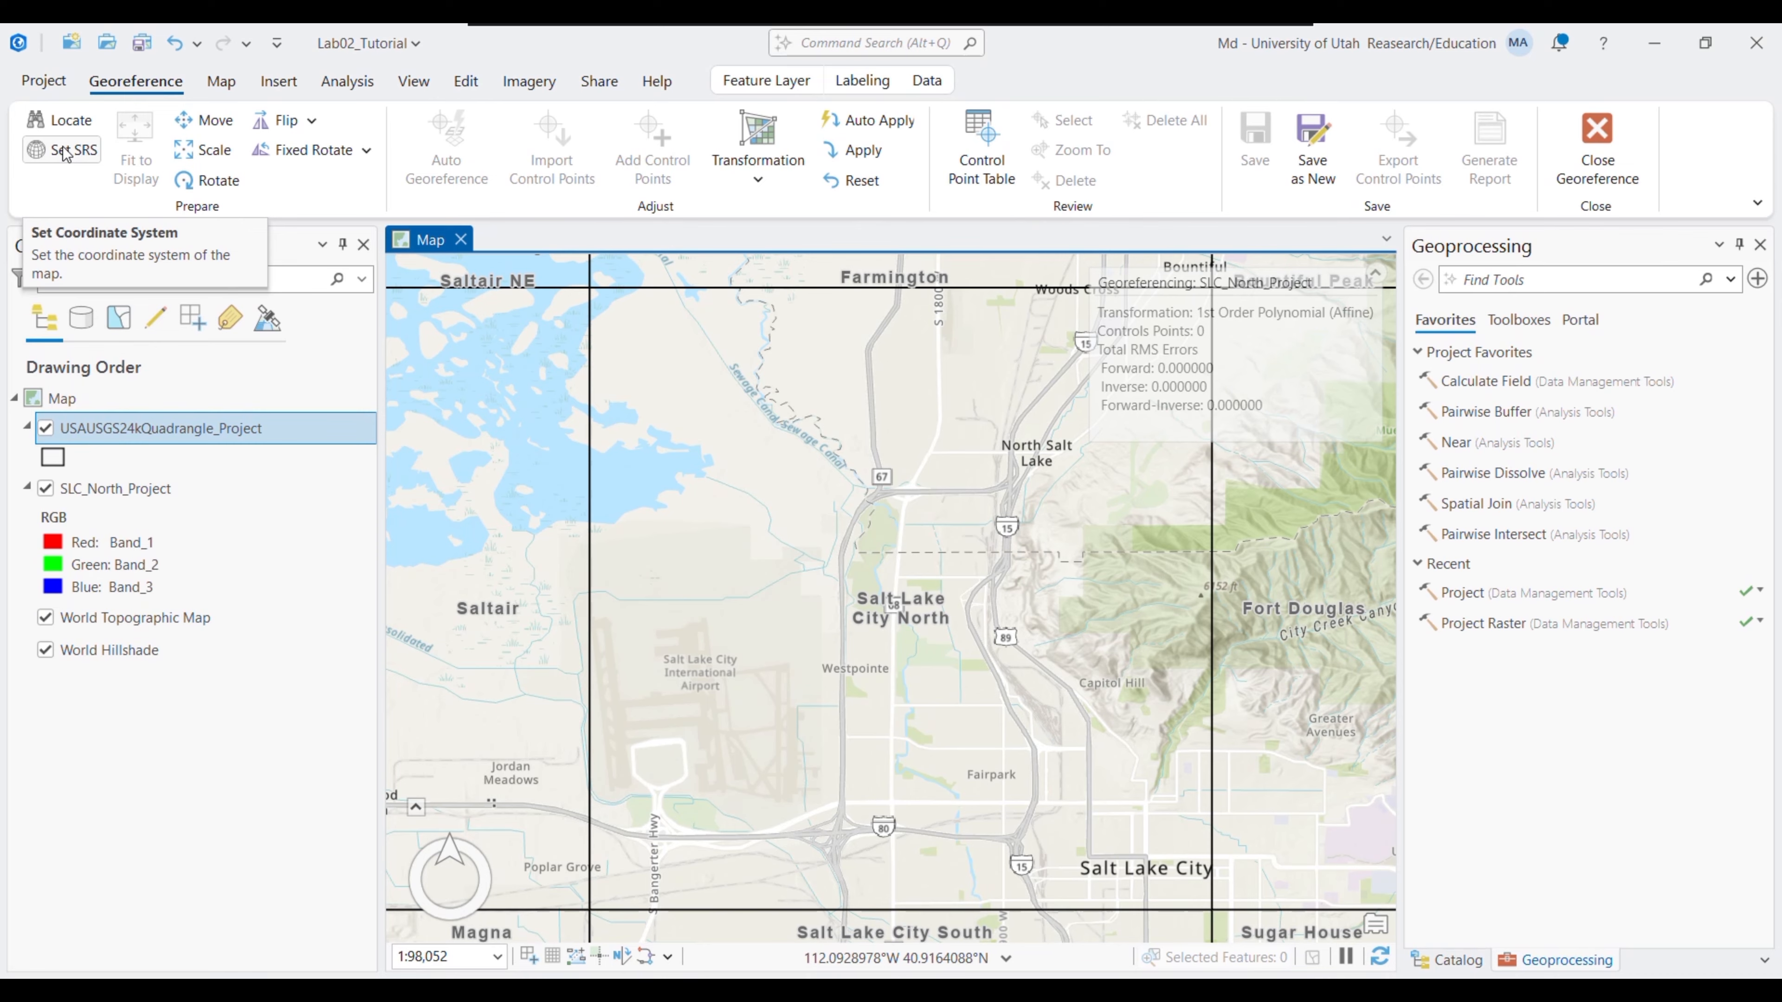
click(67, 154)
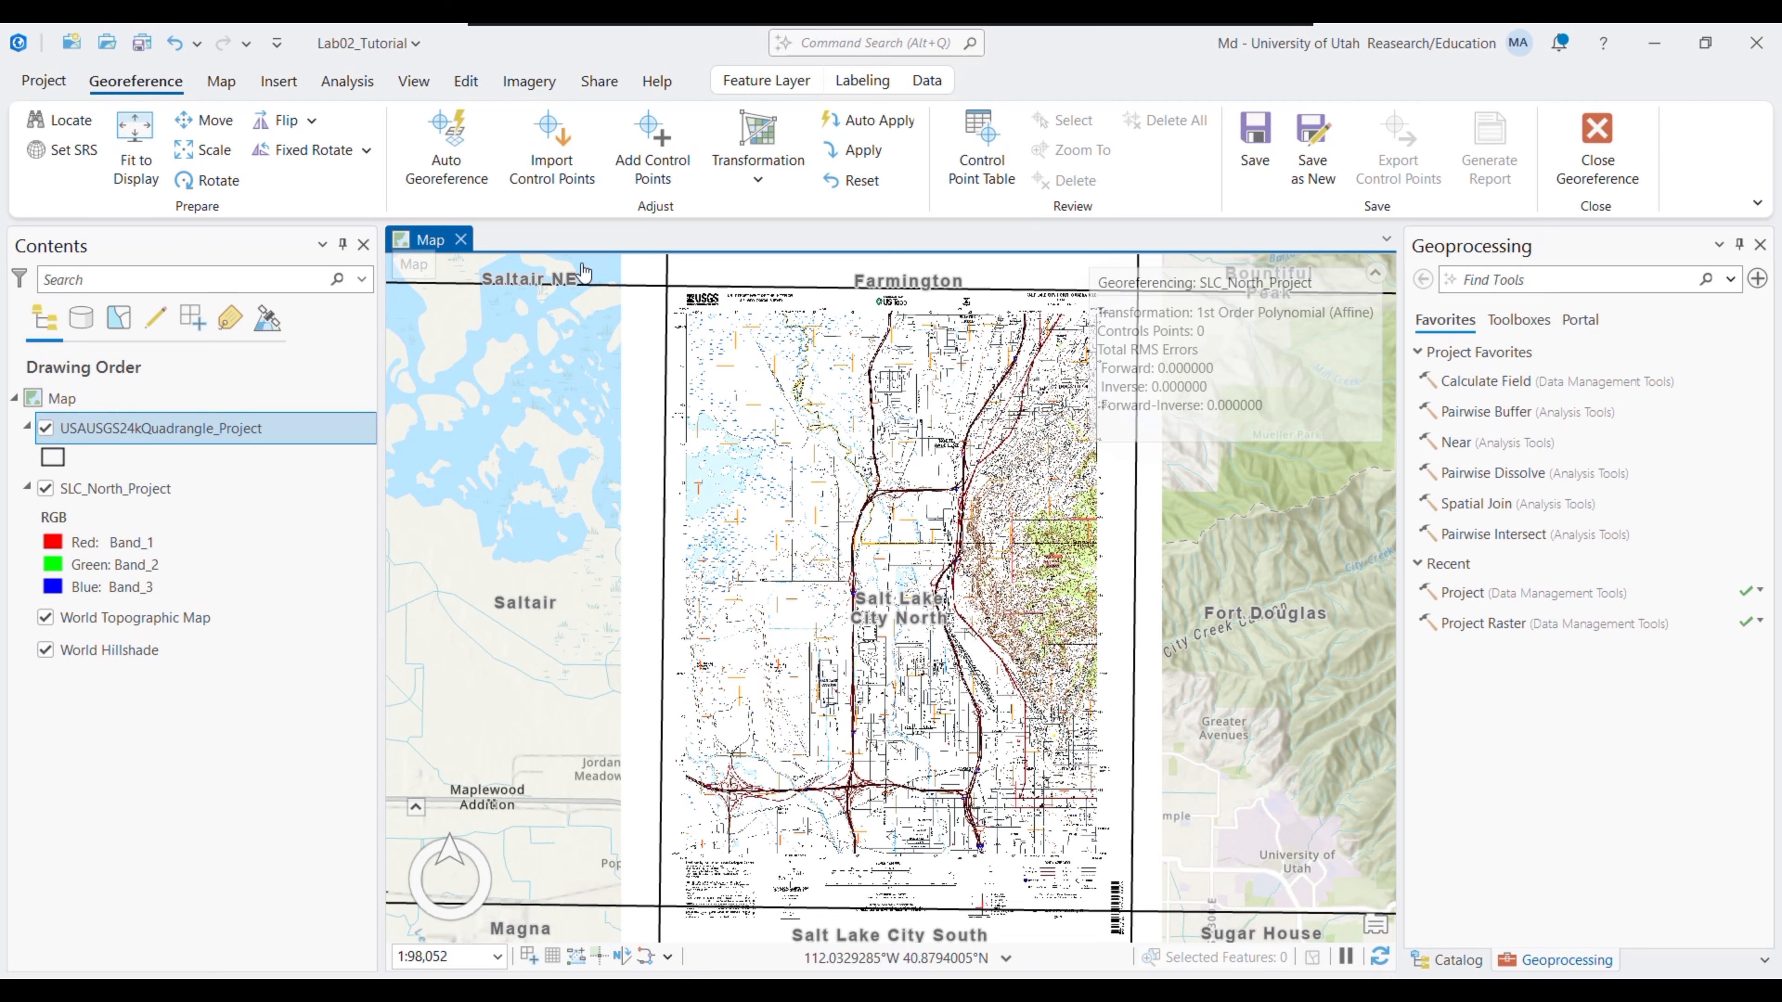
click(909, 124)
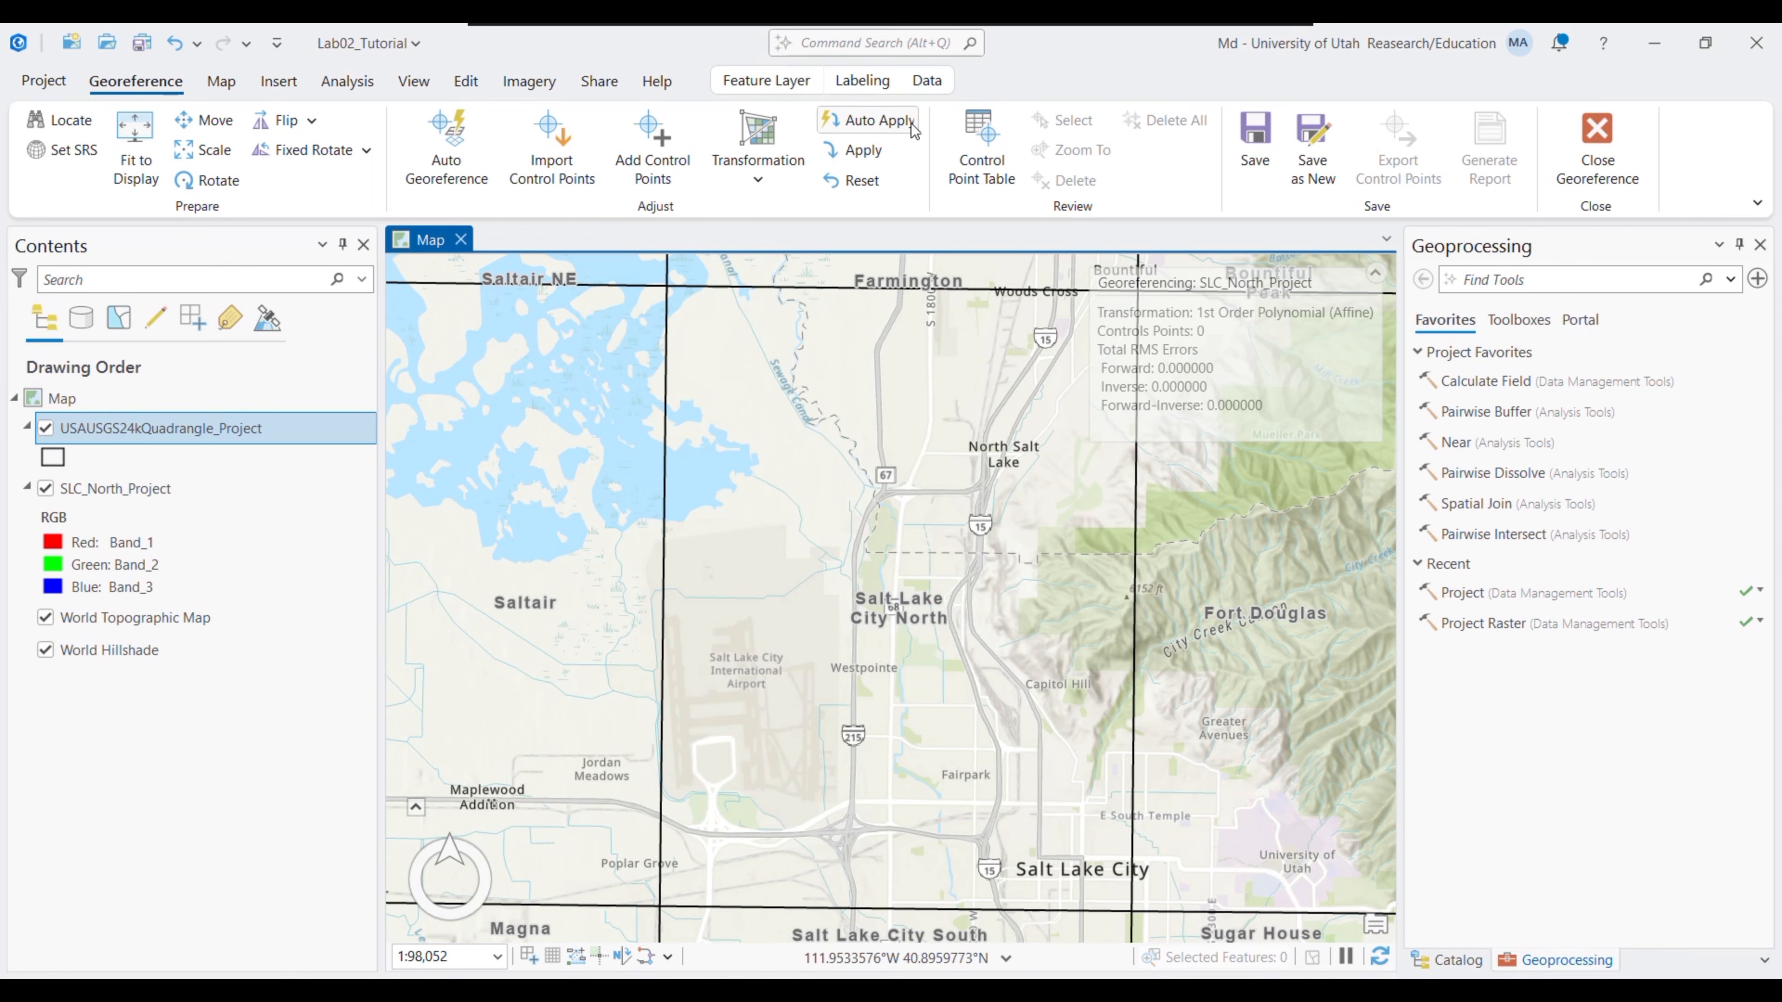
click(870, 132)
click(139, 184)
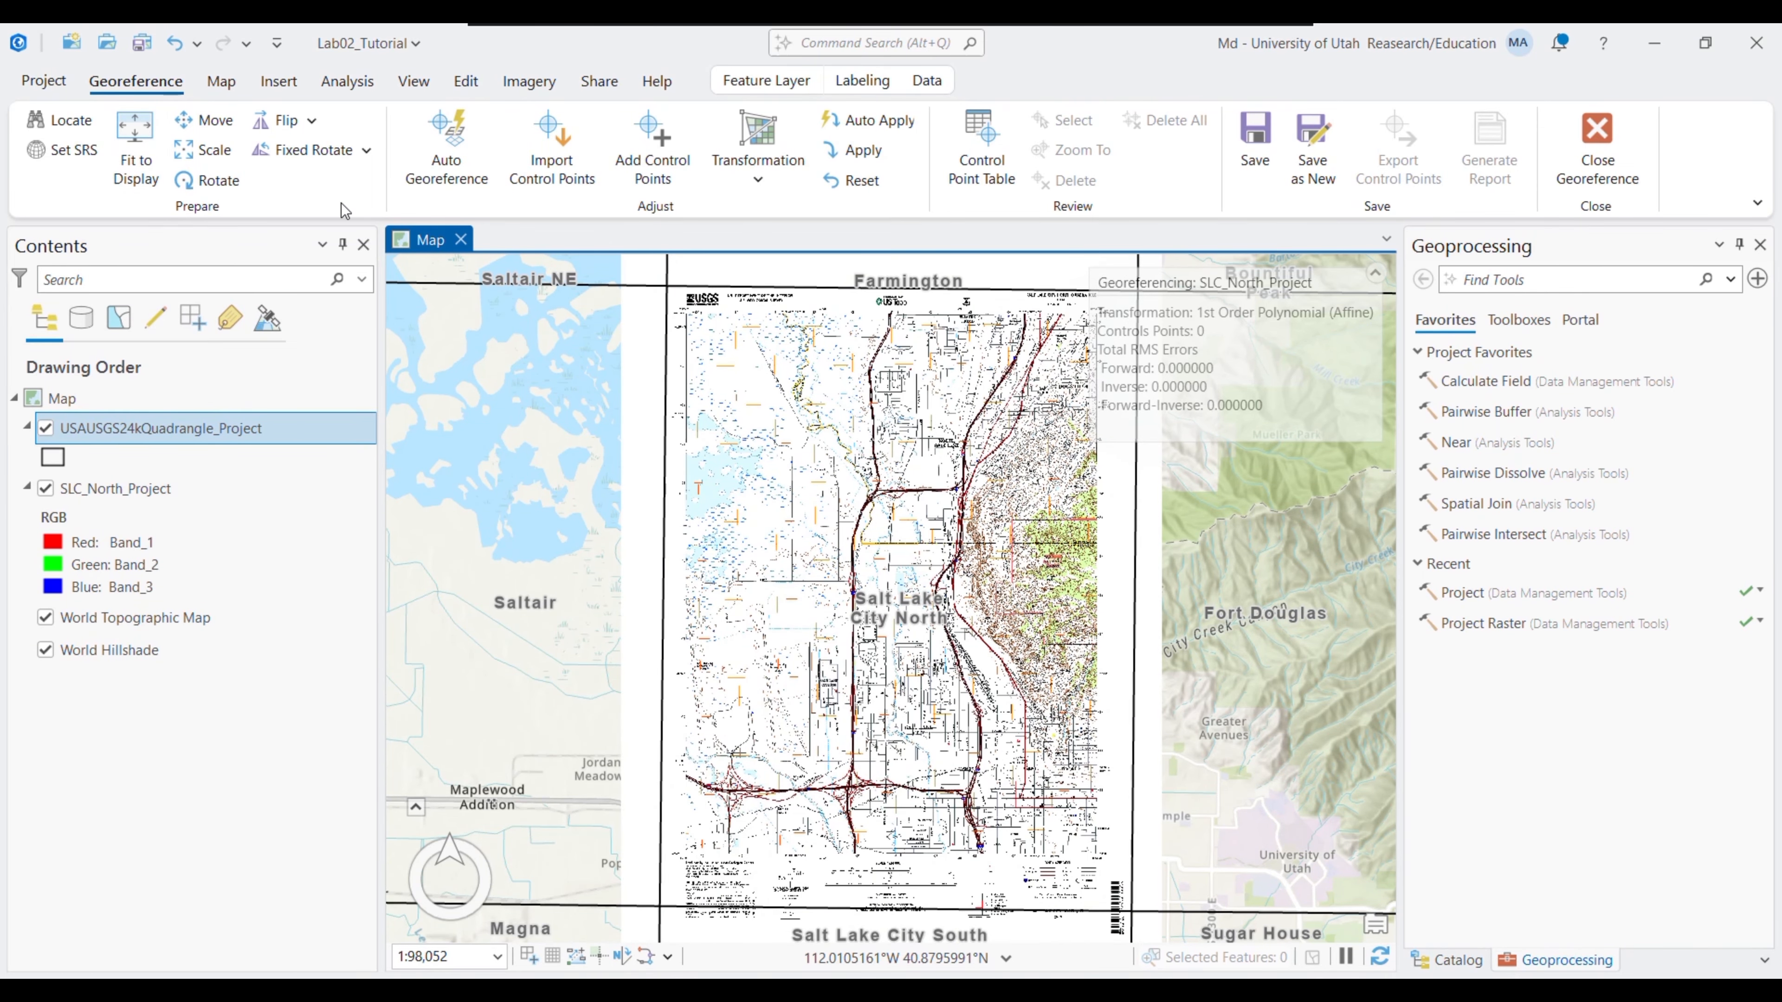
- Start adding control points and zoom in on the quadrangle's top-left corner
click(642, 169)
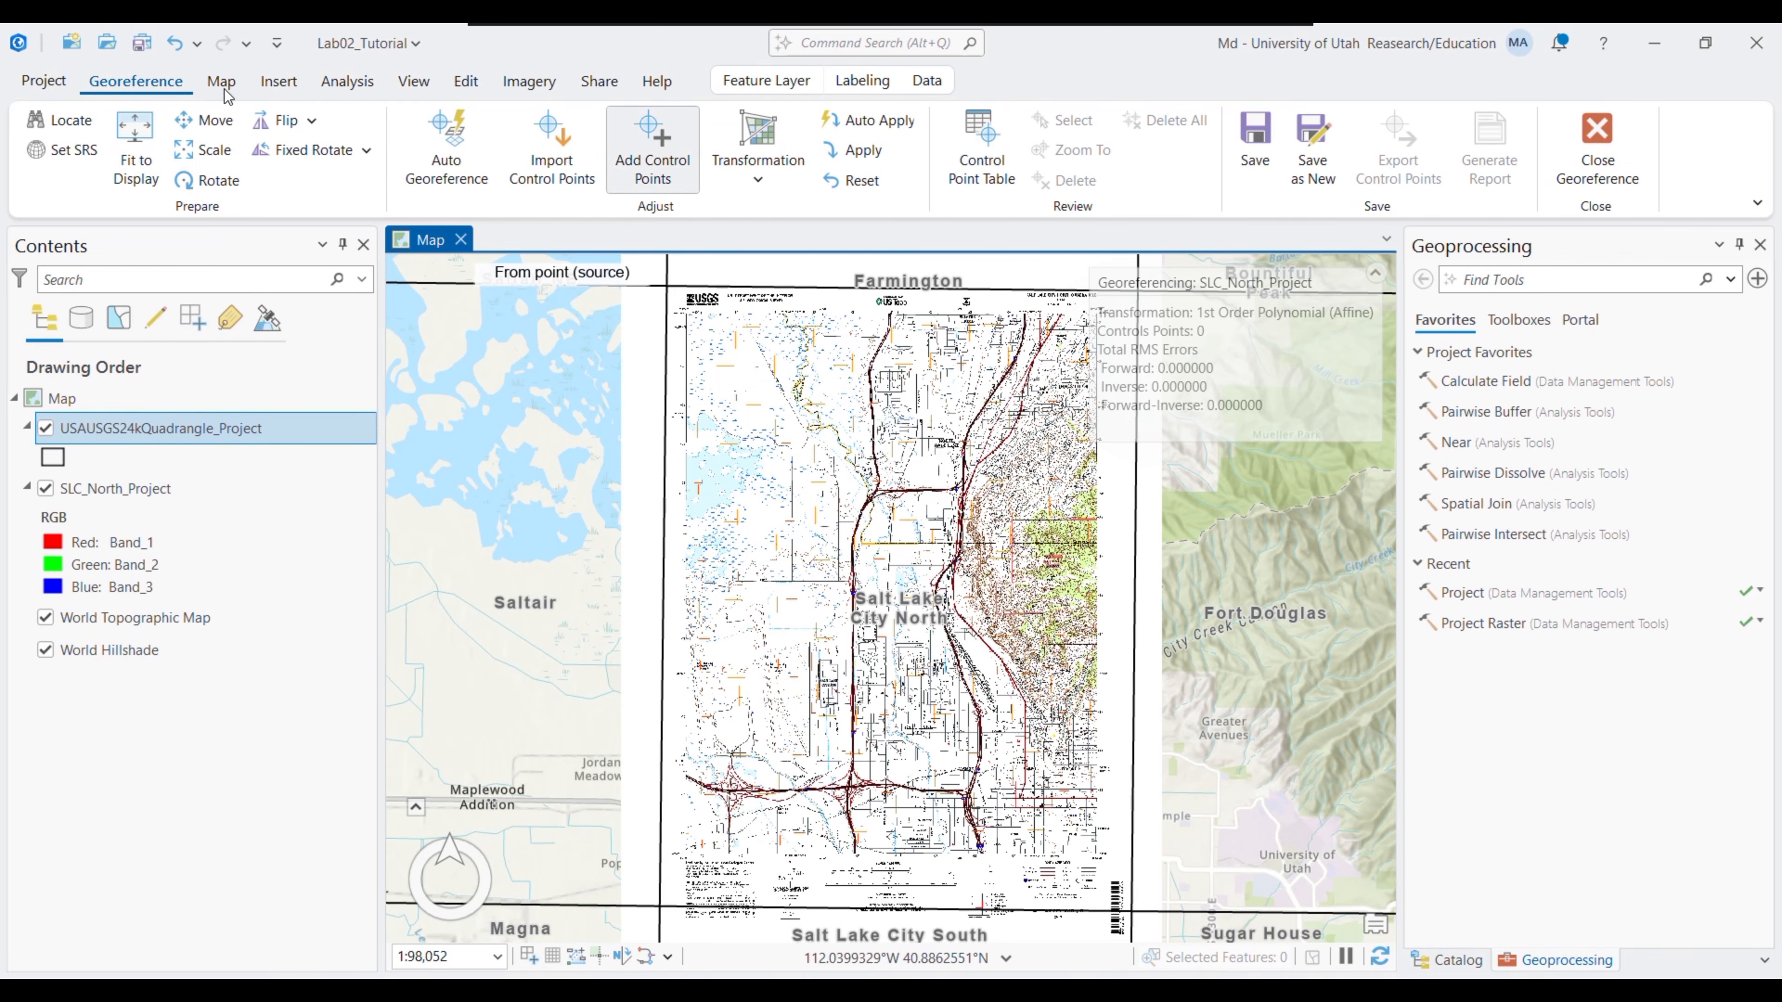
click(367, 85)
click(219, 84)
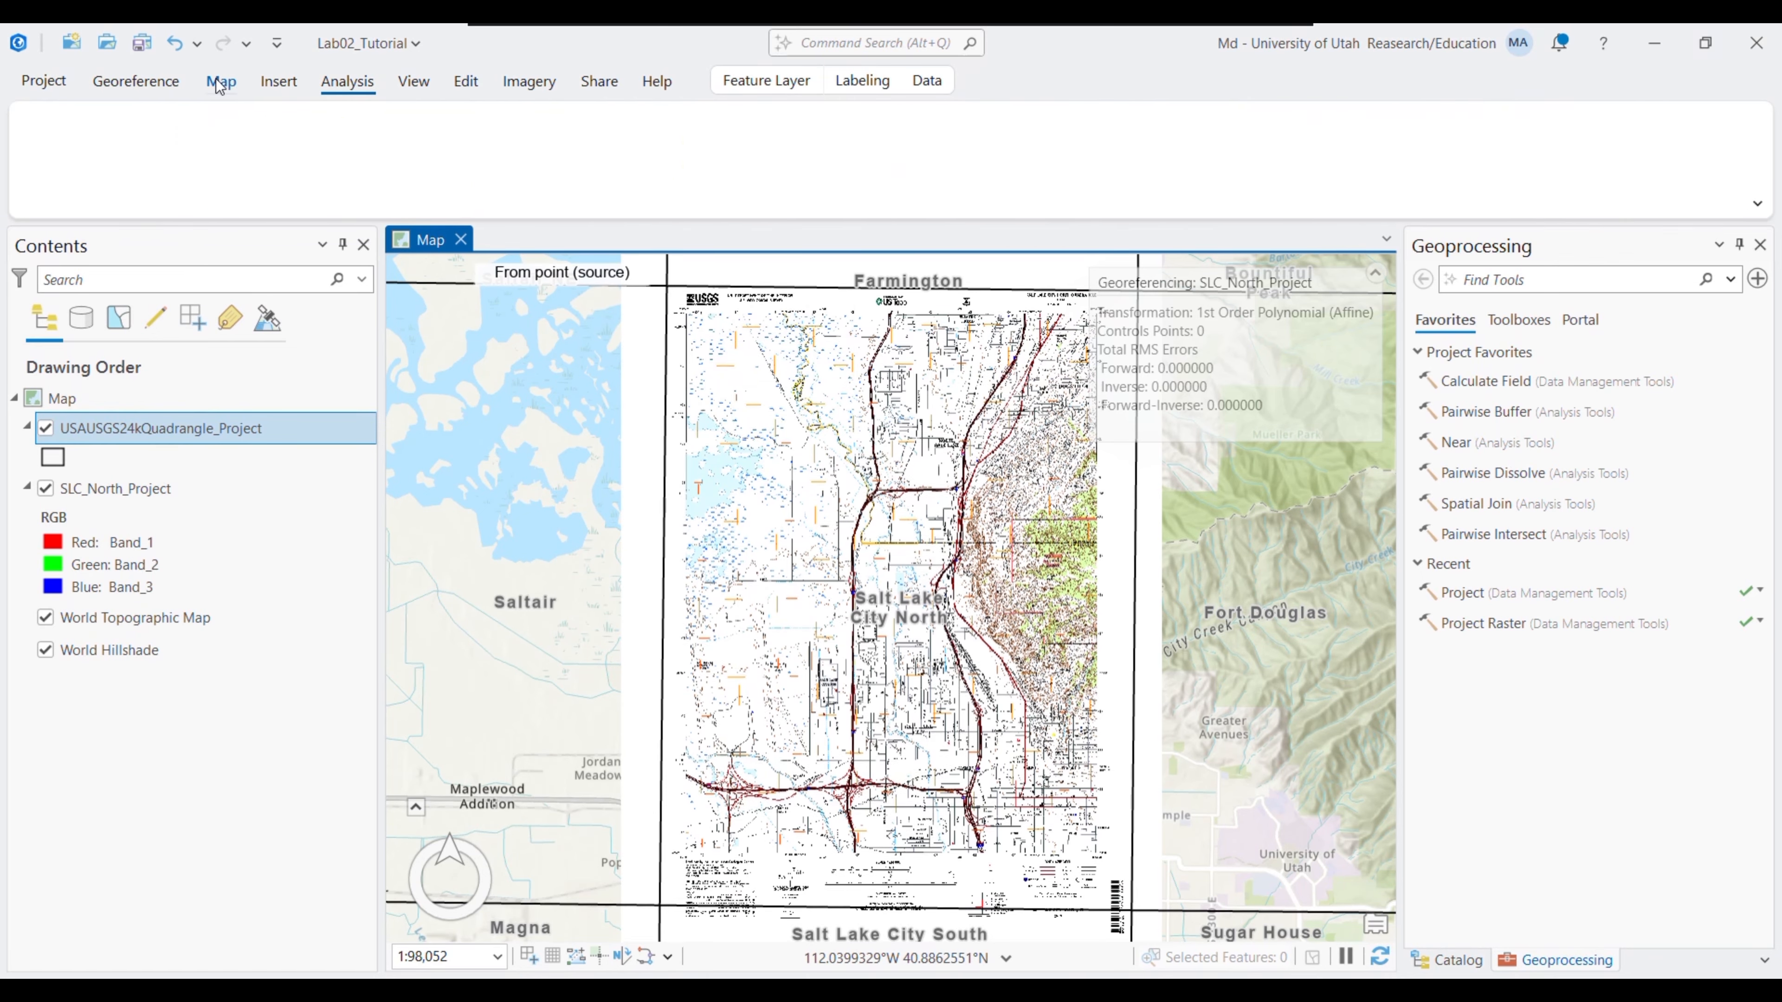
click(269, 160)
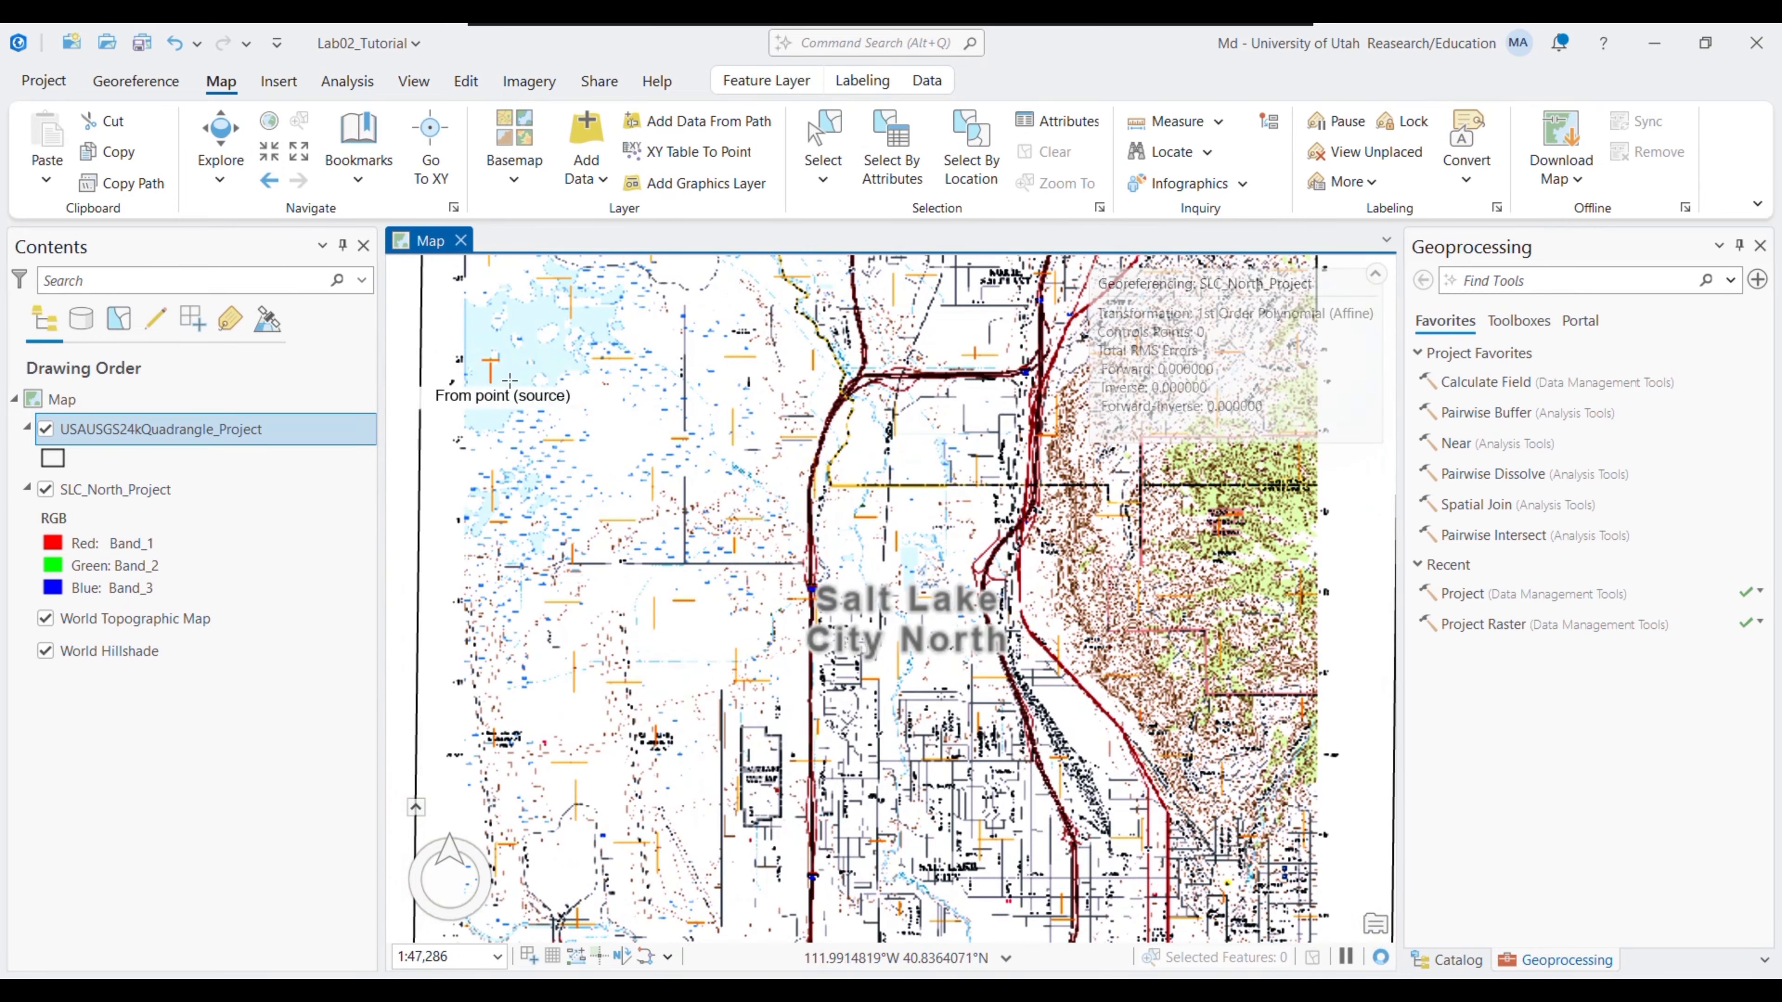
drag(817, 640, 1002, 826)
drag(745, 322, 787, 476)
scroll(880, 481, up, 3)
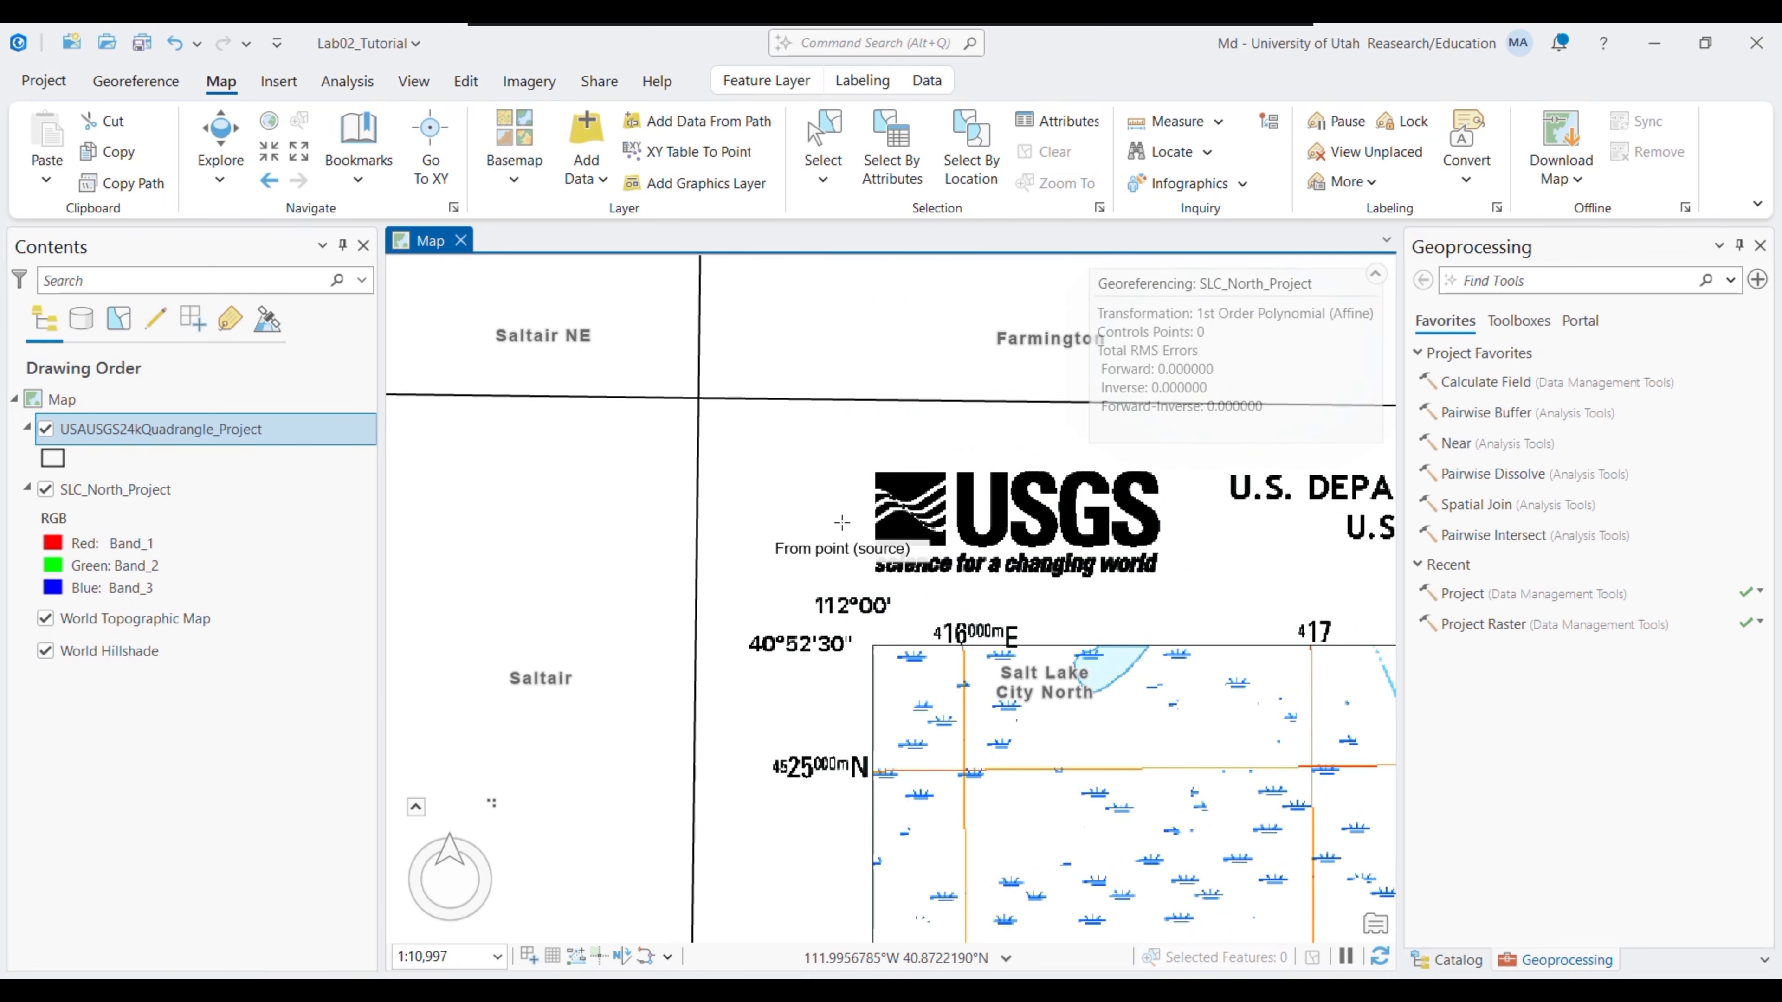
click(135, 81)
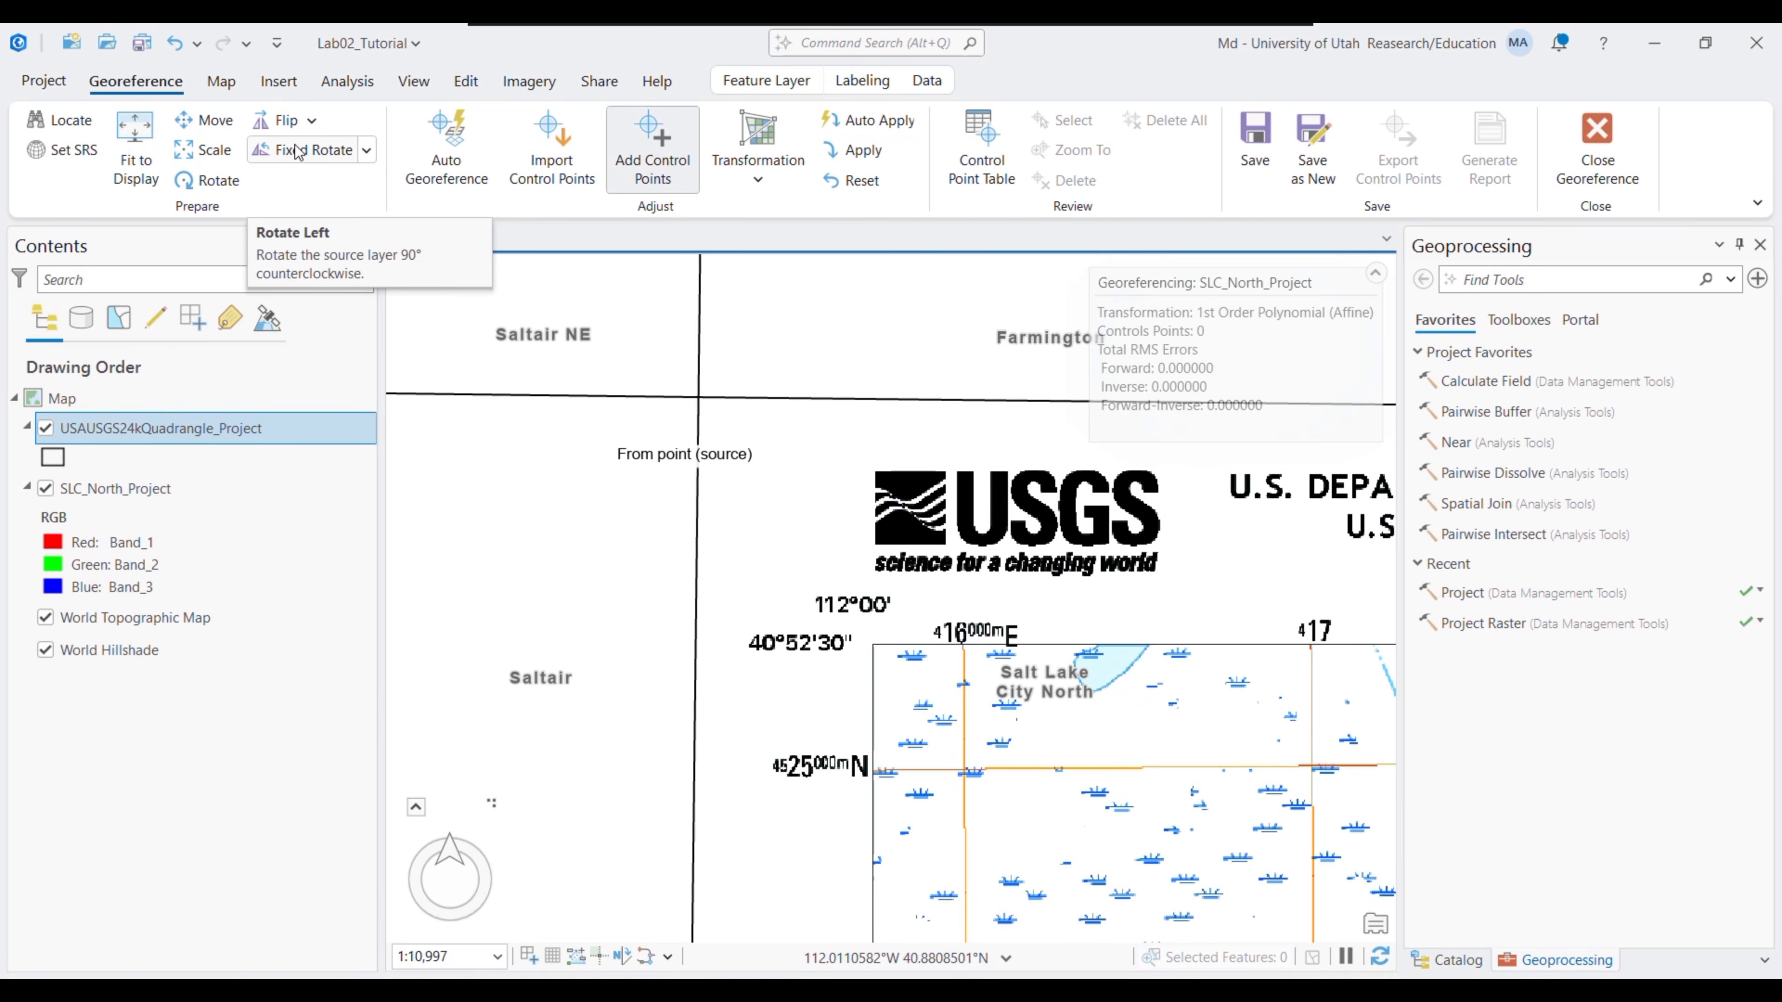
click(221, 81)
scroll(891, 597, up, 3)
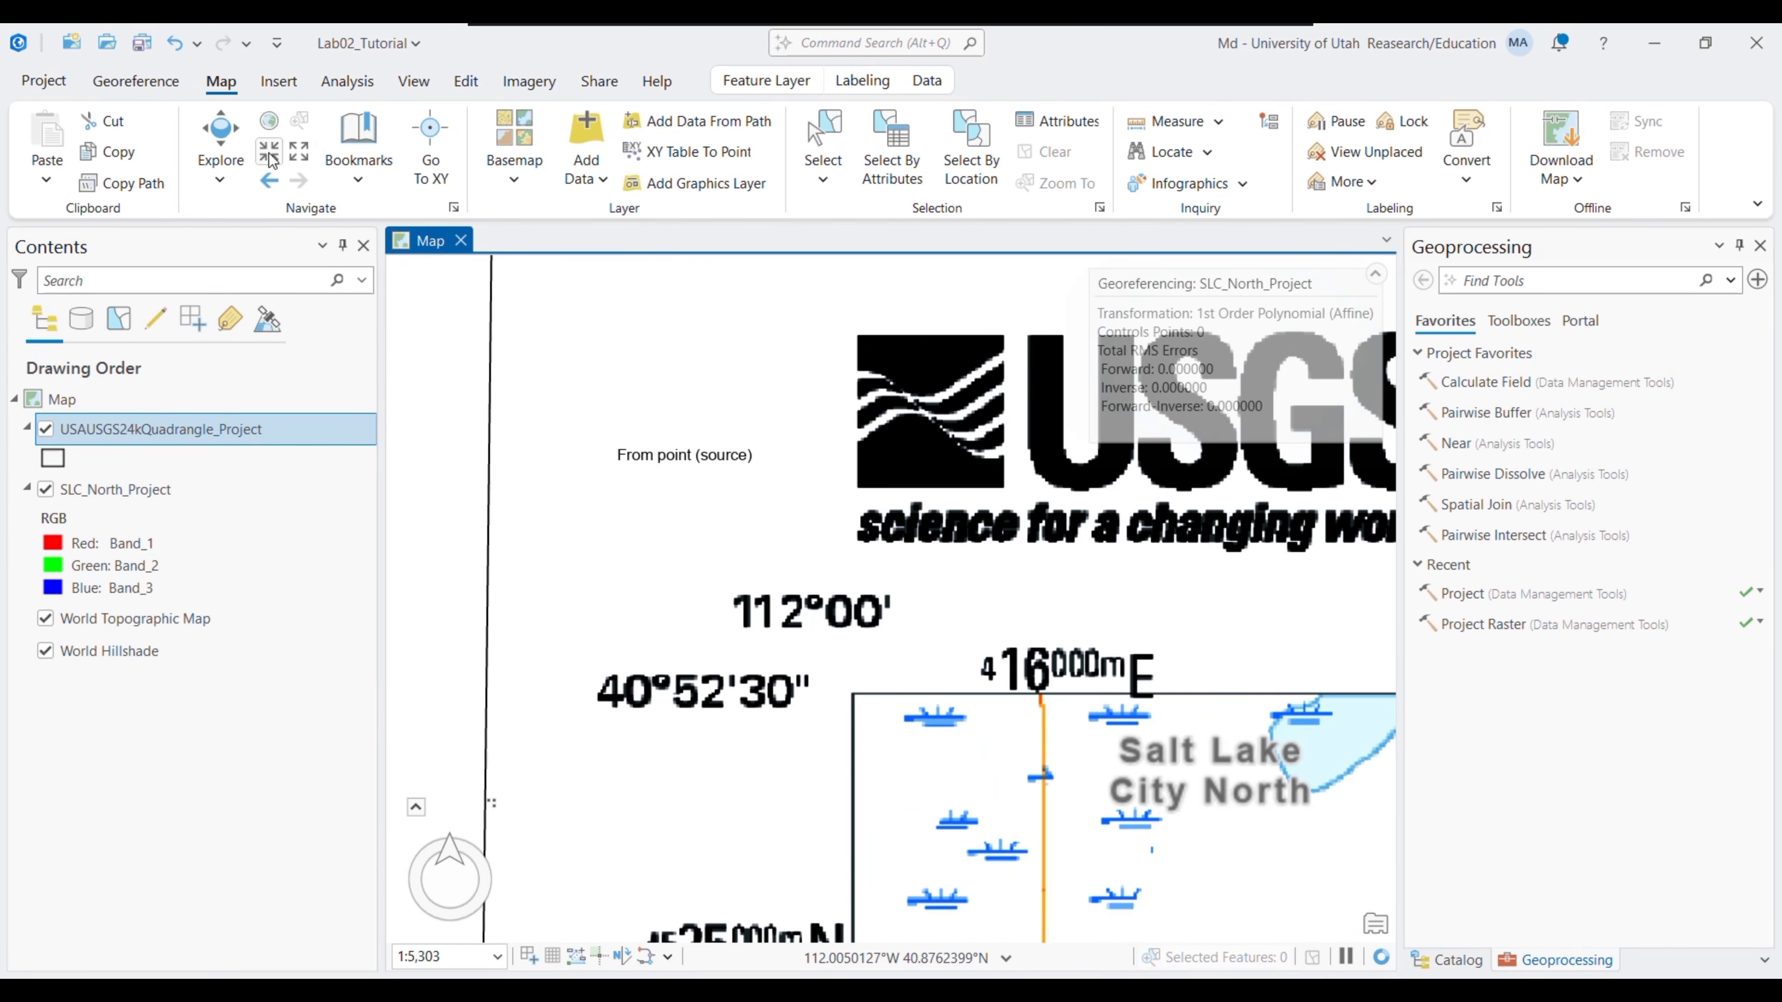
drag(682, 407, 874, 563)
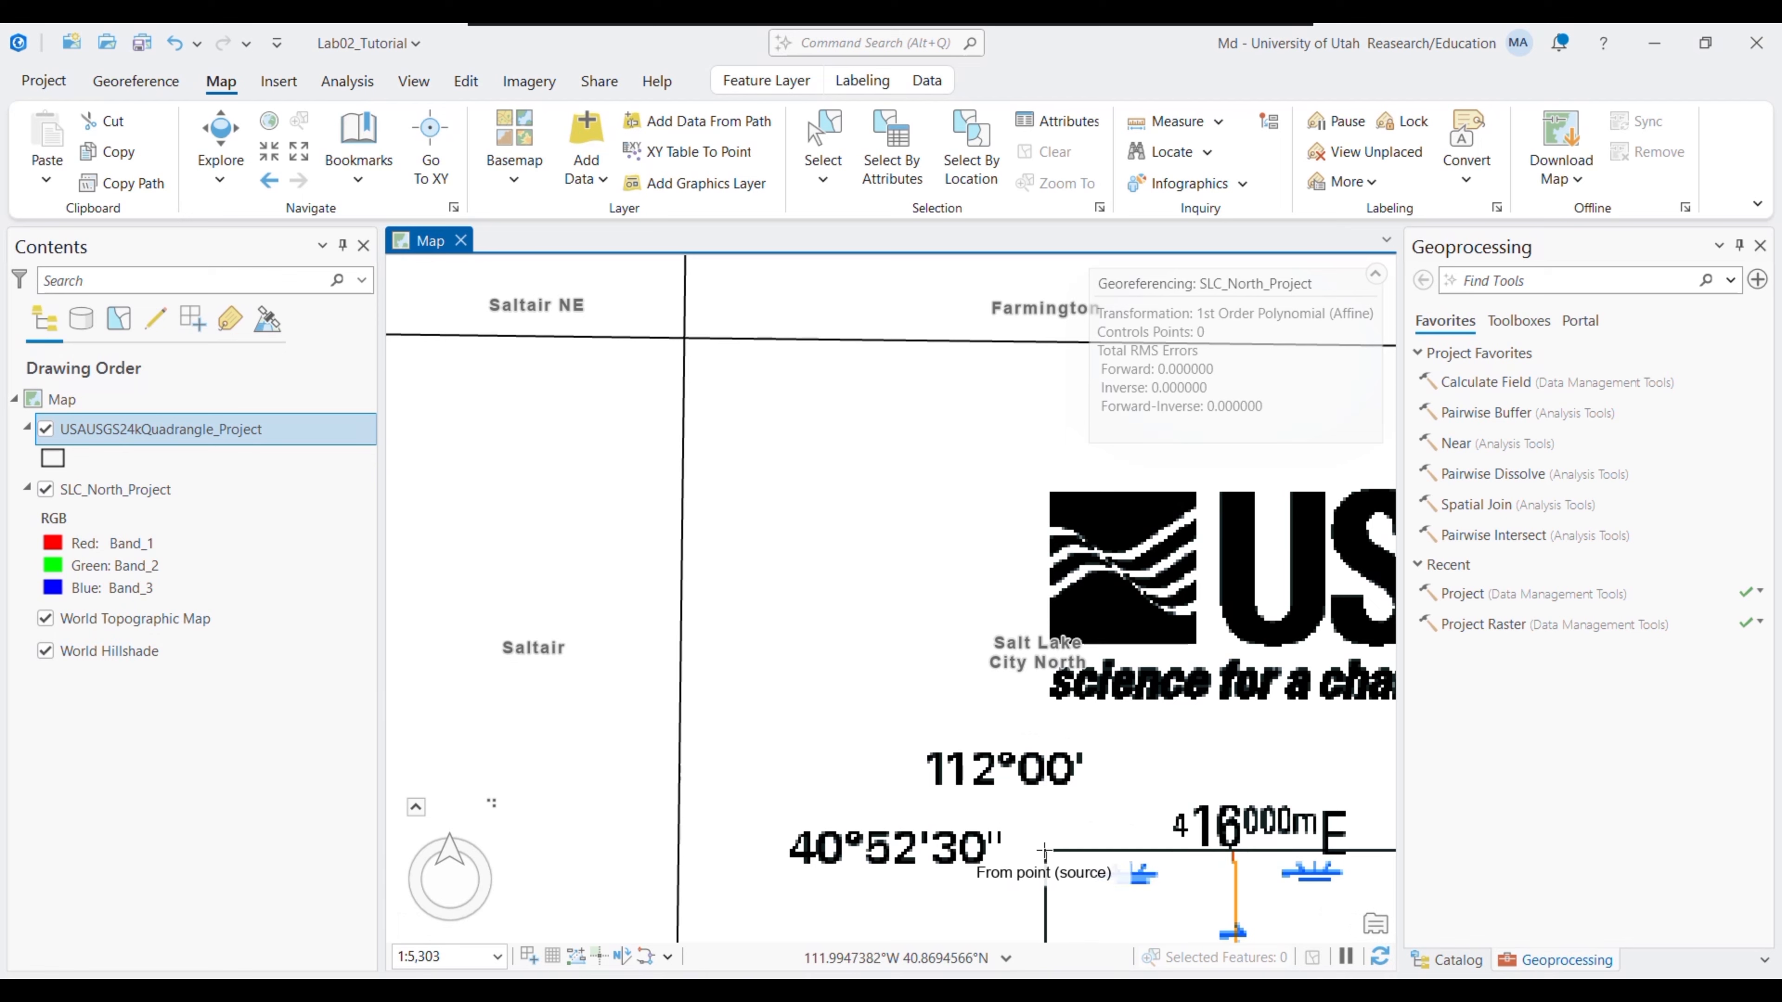
- Link the top-left corner to the matching basemap grid-line intersection
click(1044, 850)
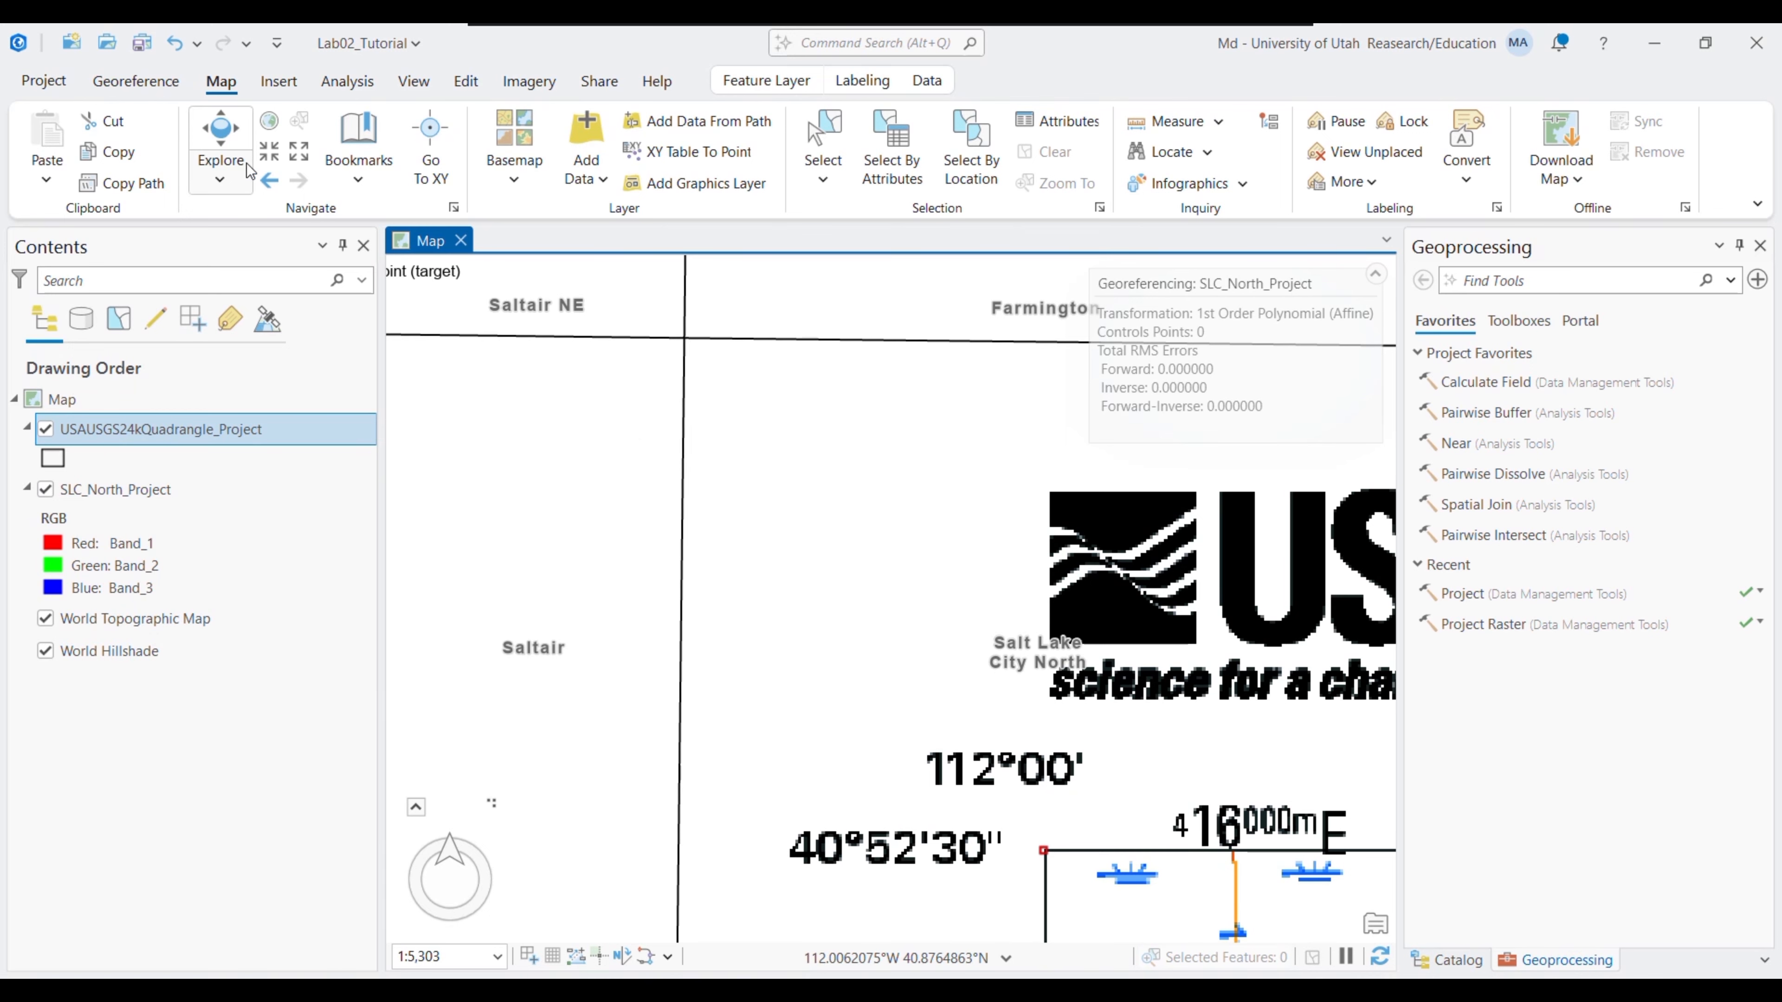
click(269, 152)
click(270, 152)
click(270, 152)
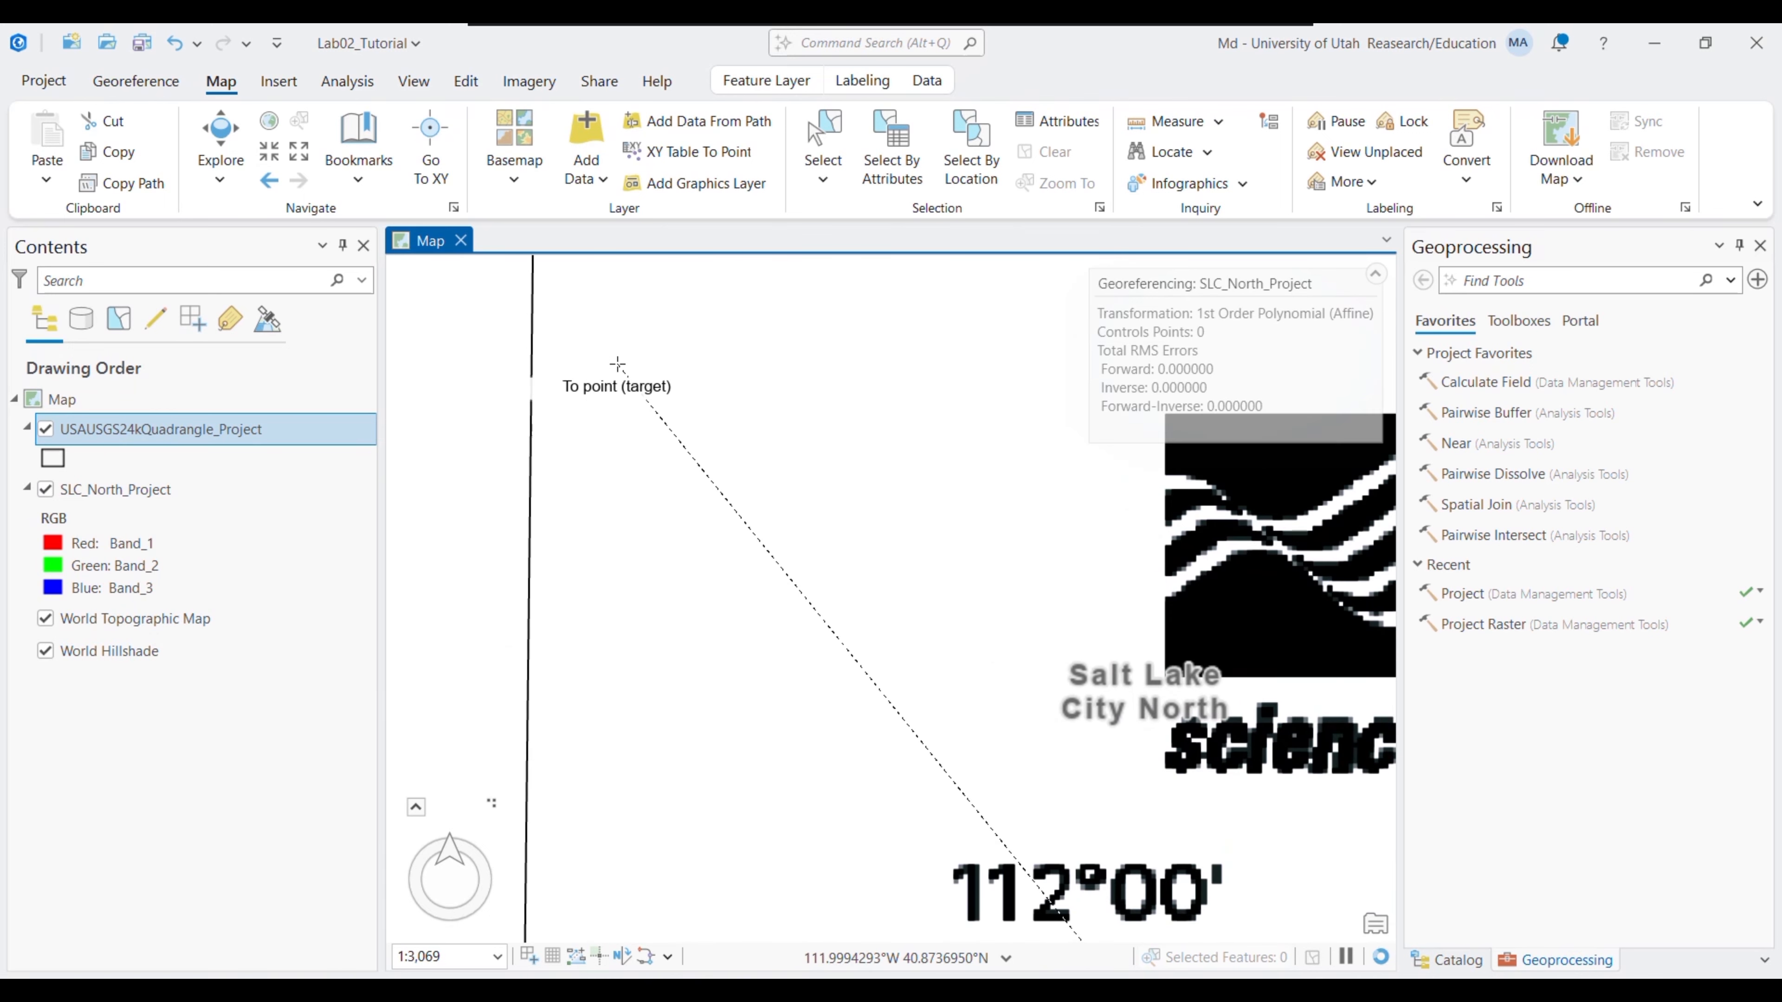
click(672, 495)
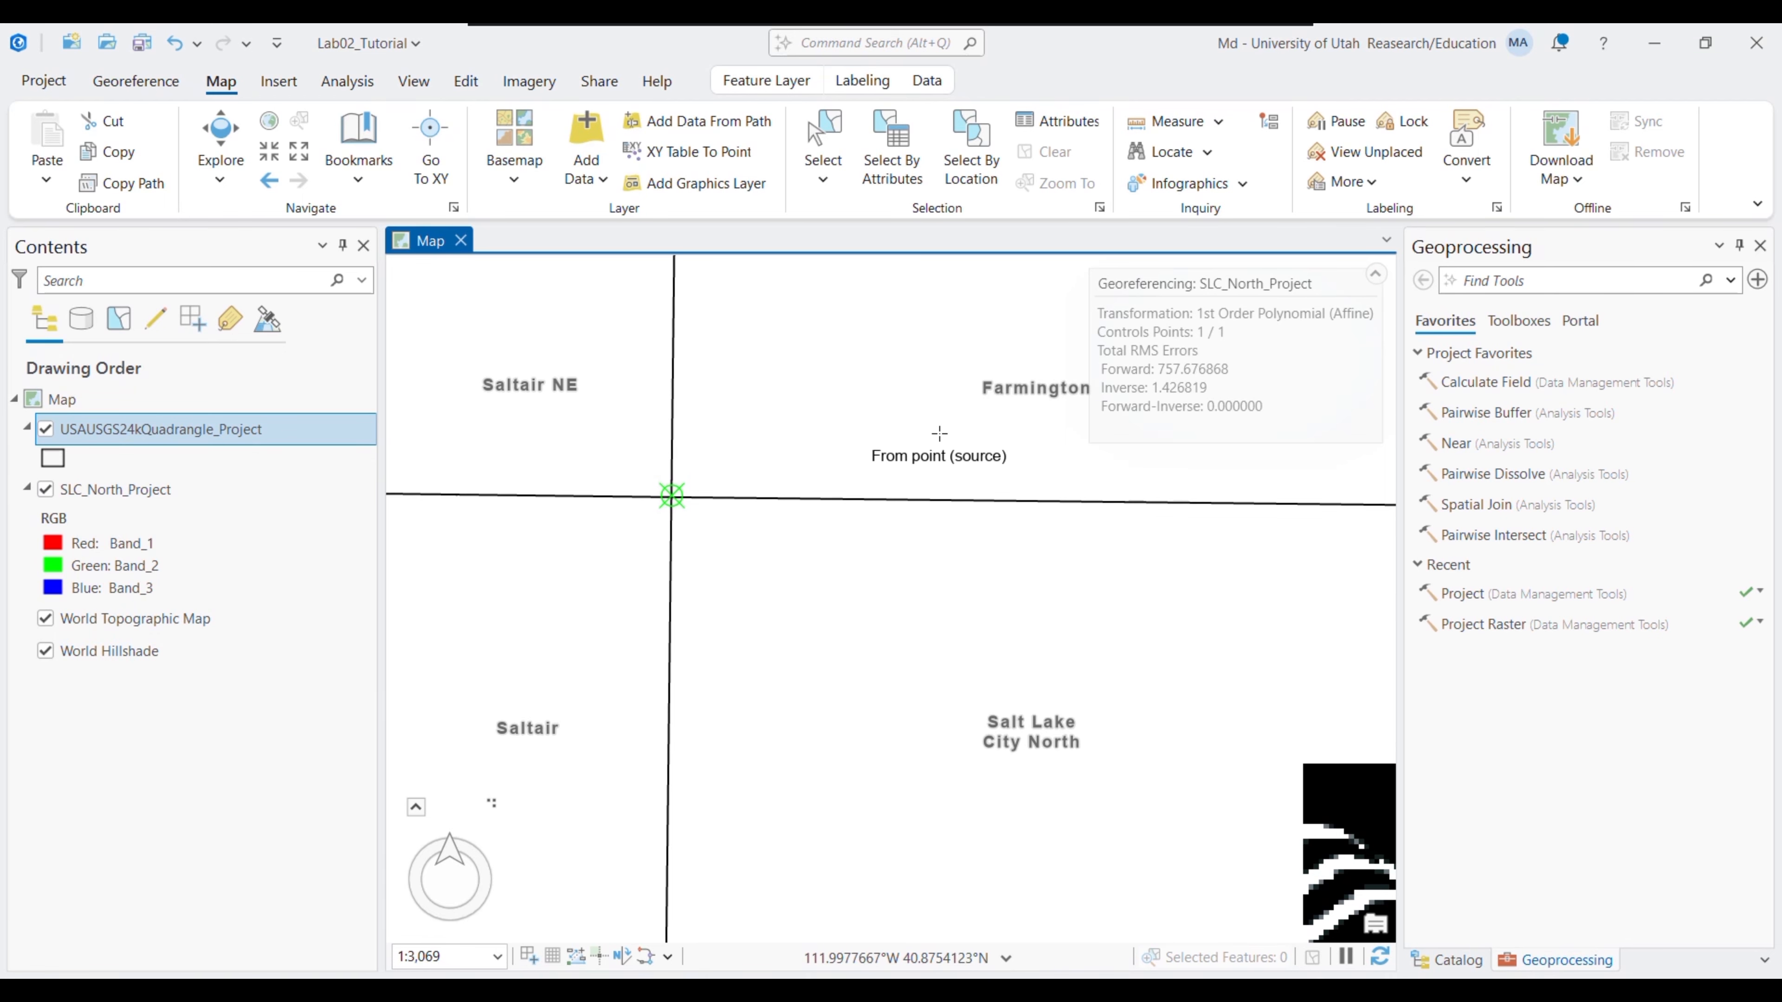
click(120, 84)
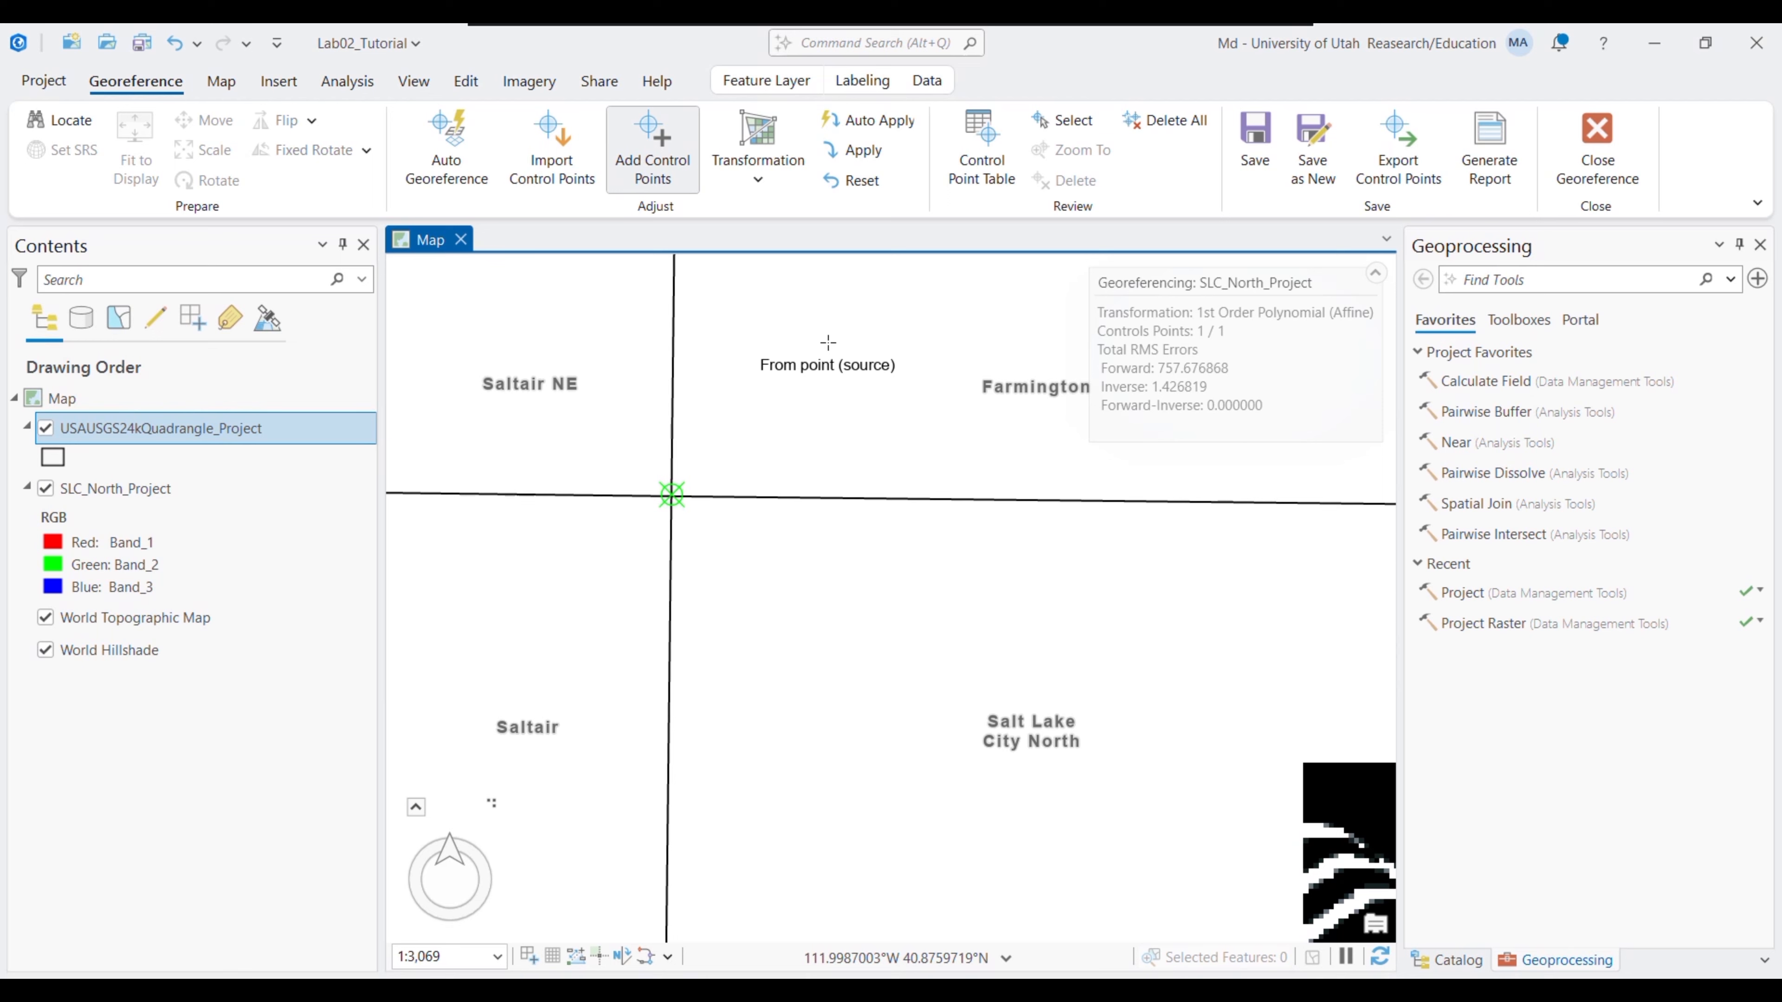
- Apply the first control point and pan east along the quadrangle's top edge
click(863, 150)
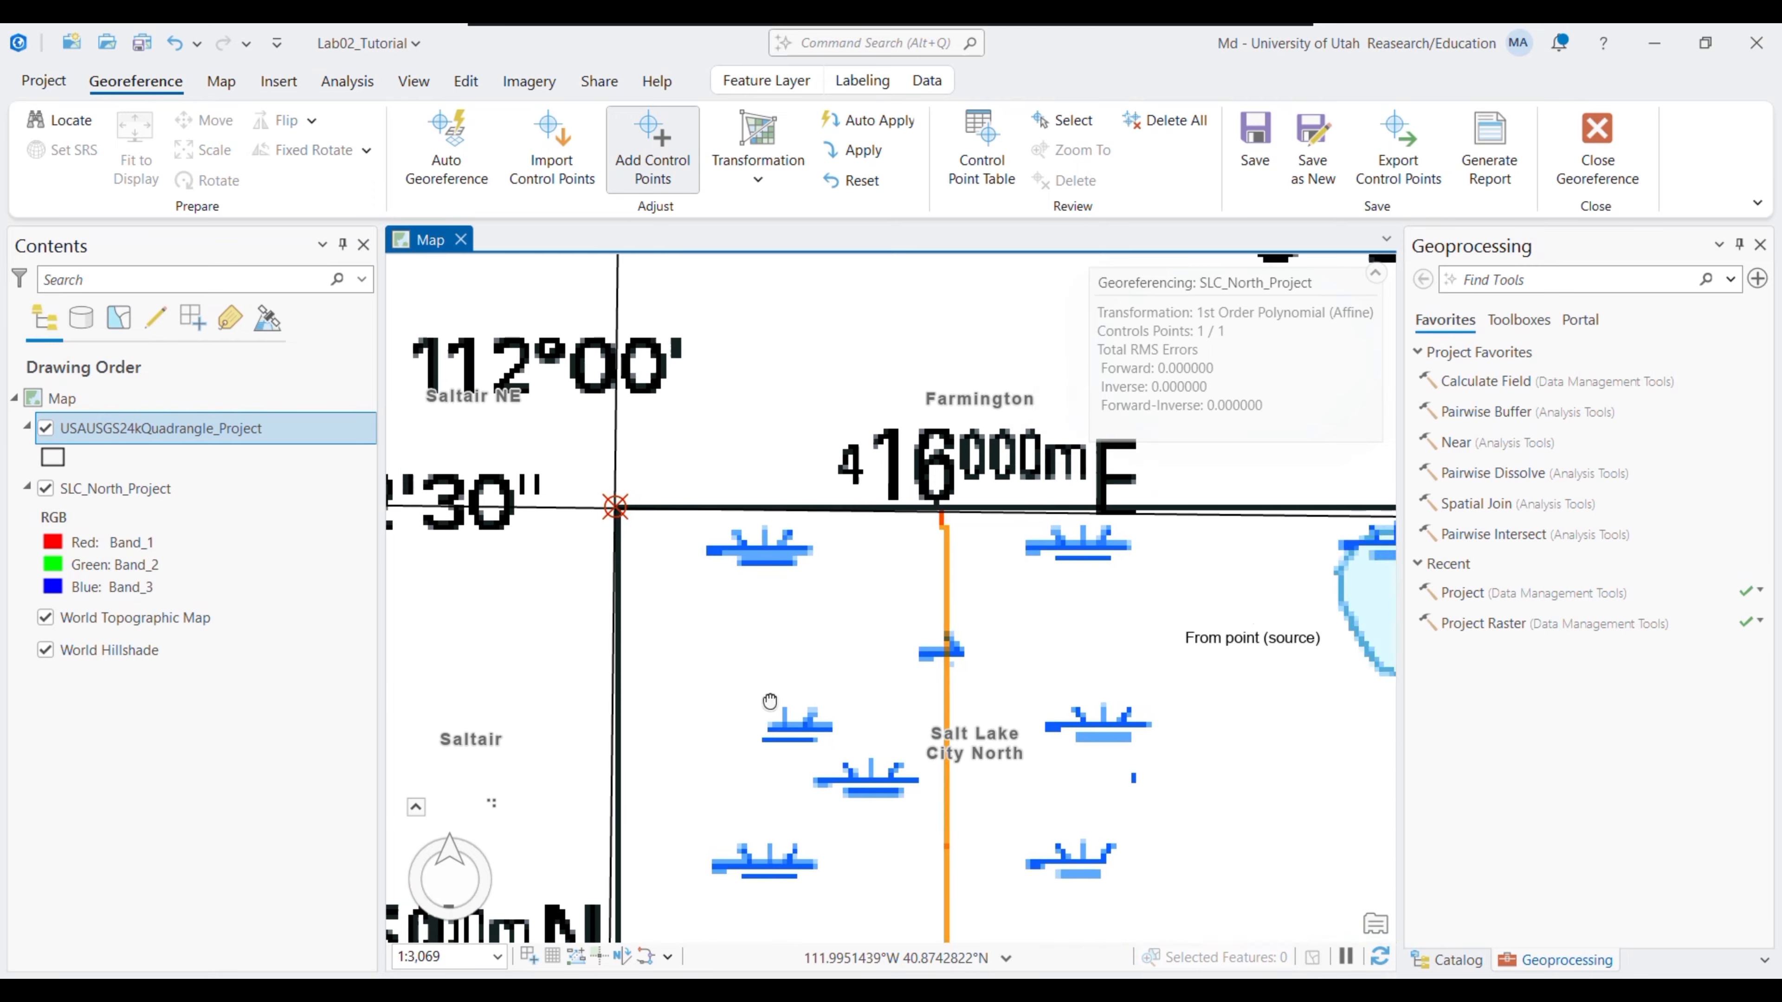
drag(769, 701, 547, 733)
mouse_move(1147, 679)
mouse_down()
mouse_move(767, 656)
mouse_move(449, 572)
mouse_up()
mouse_move(1122, 575)
mouse_down()
mouse_move(575, 536)
mouse_move(607, 548)
mouse_up()
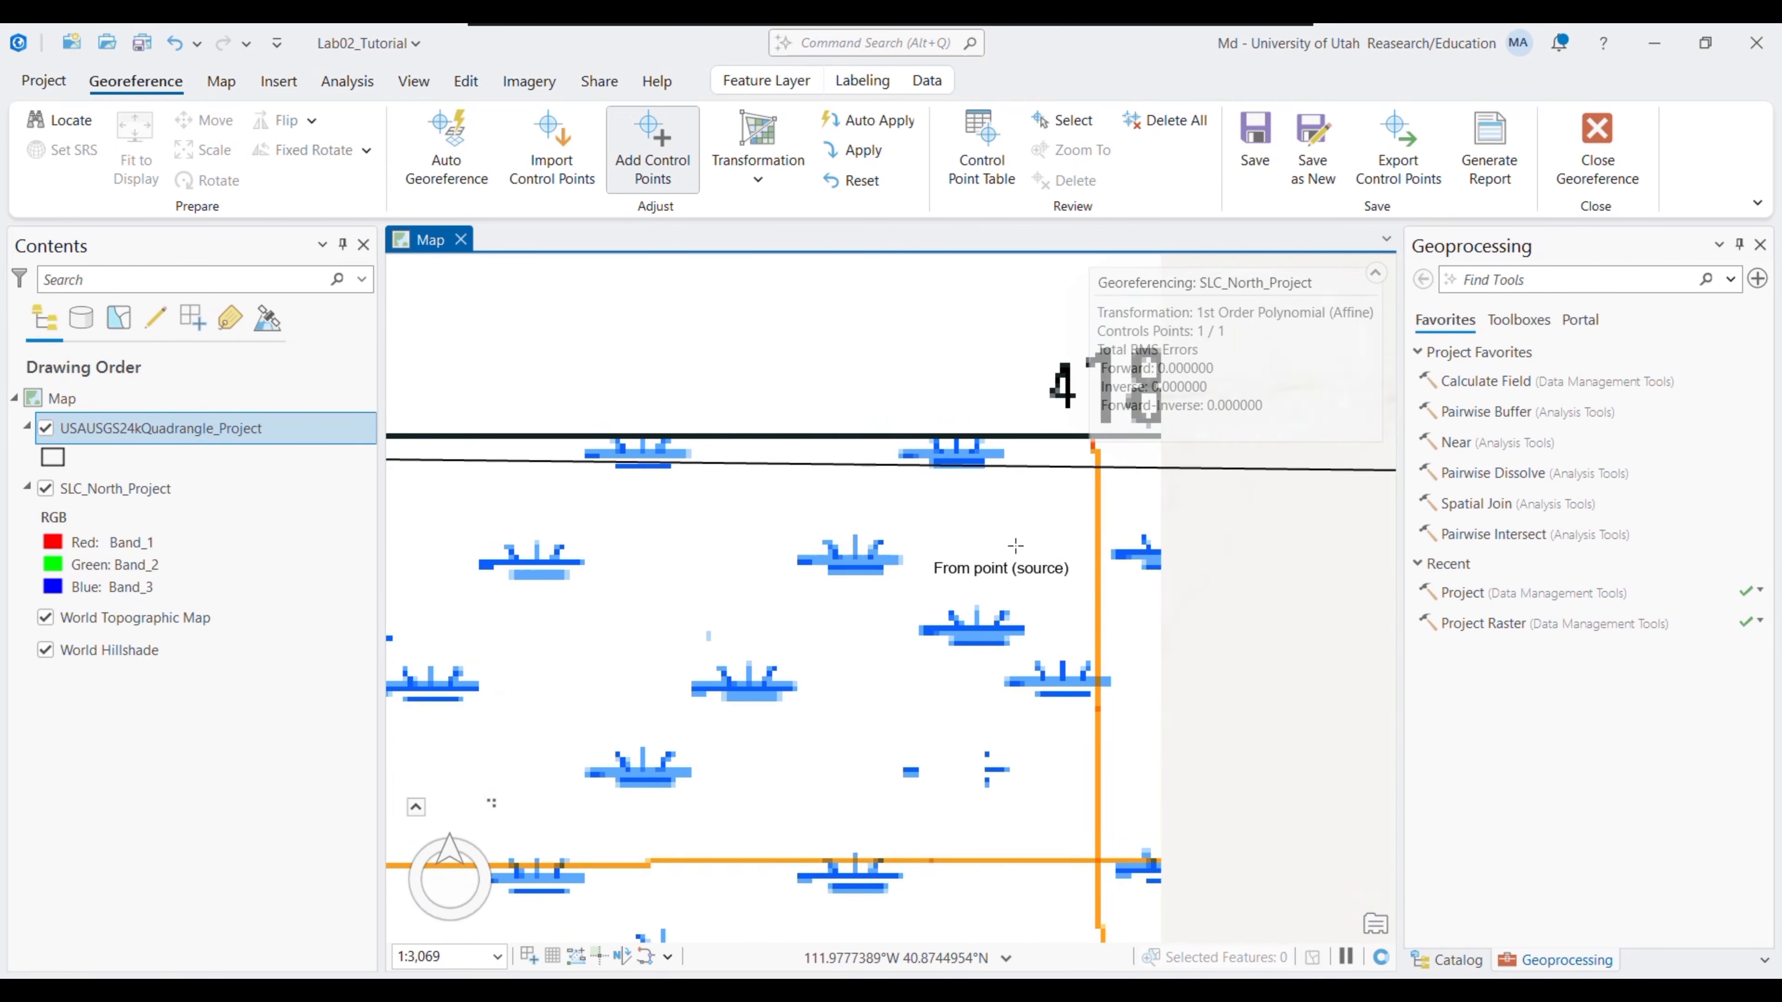
drag(1015, 545, 414, 456)
click(221, 81)
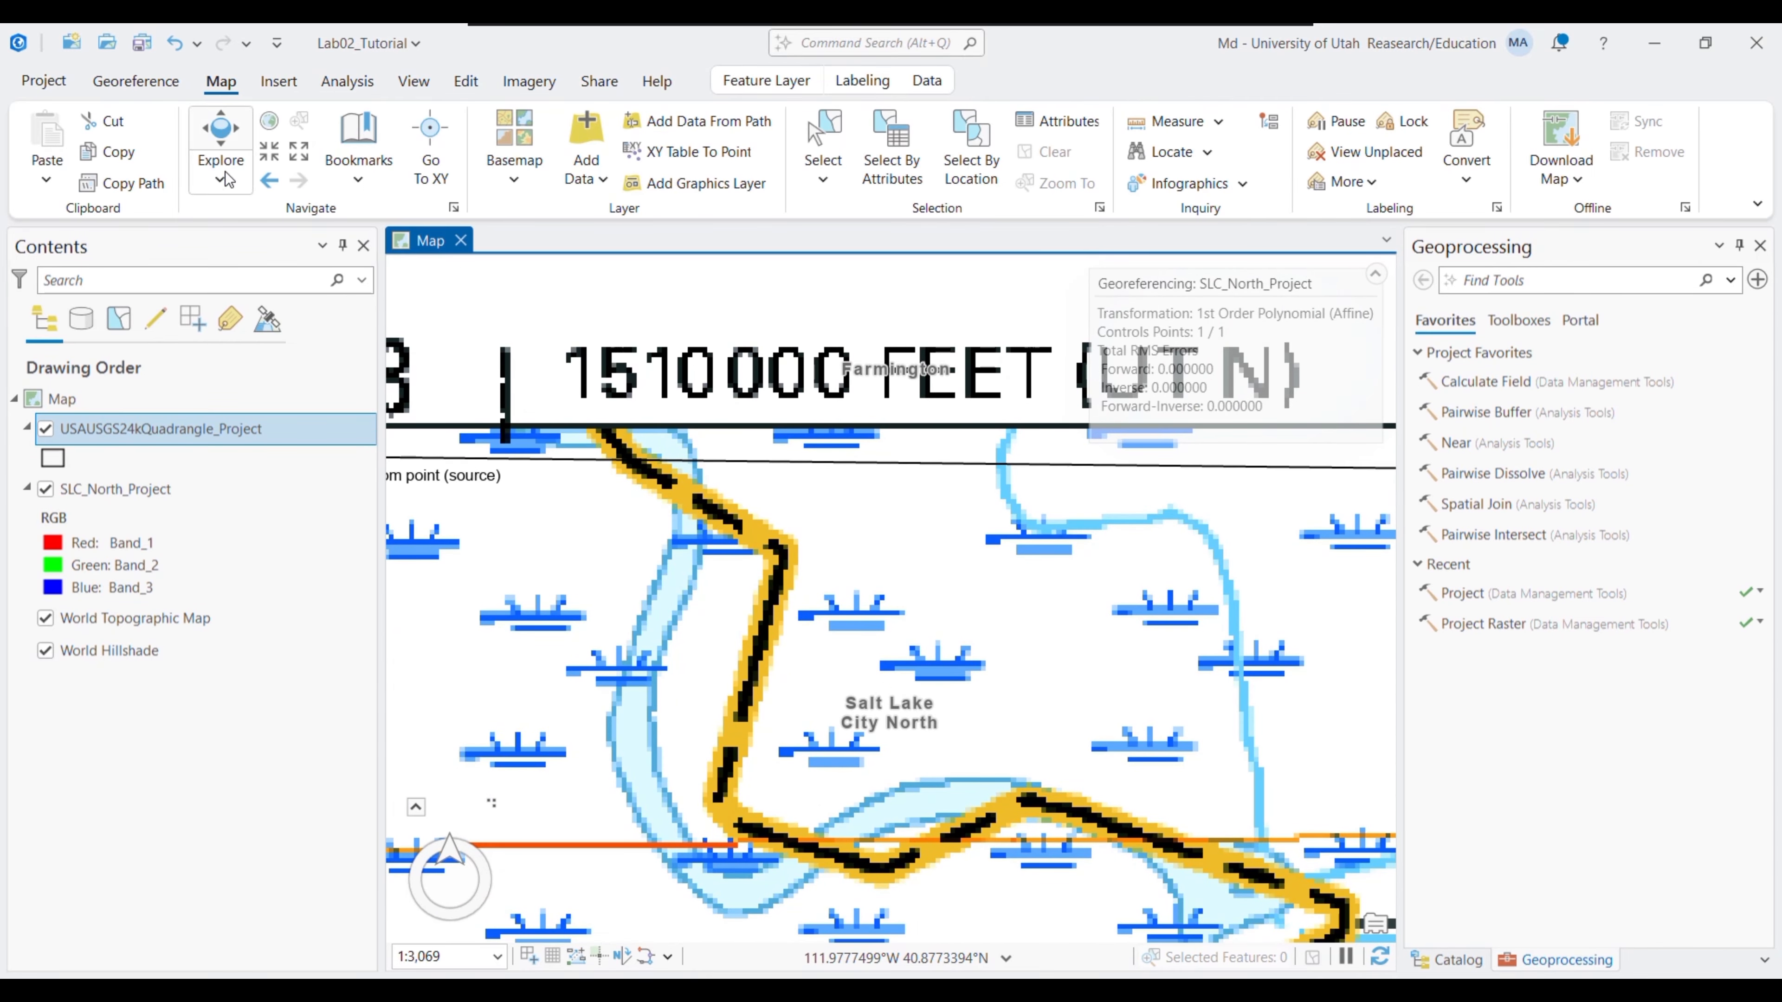
click(295, 160)
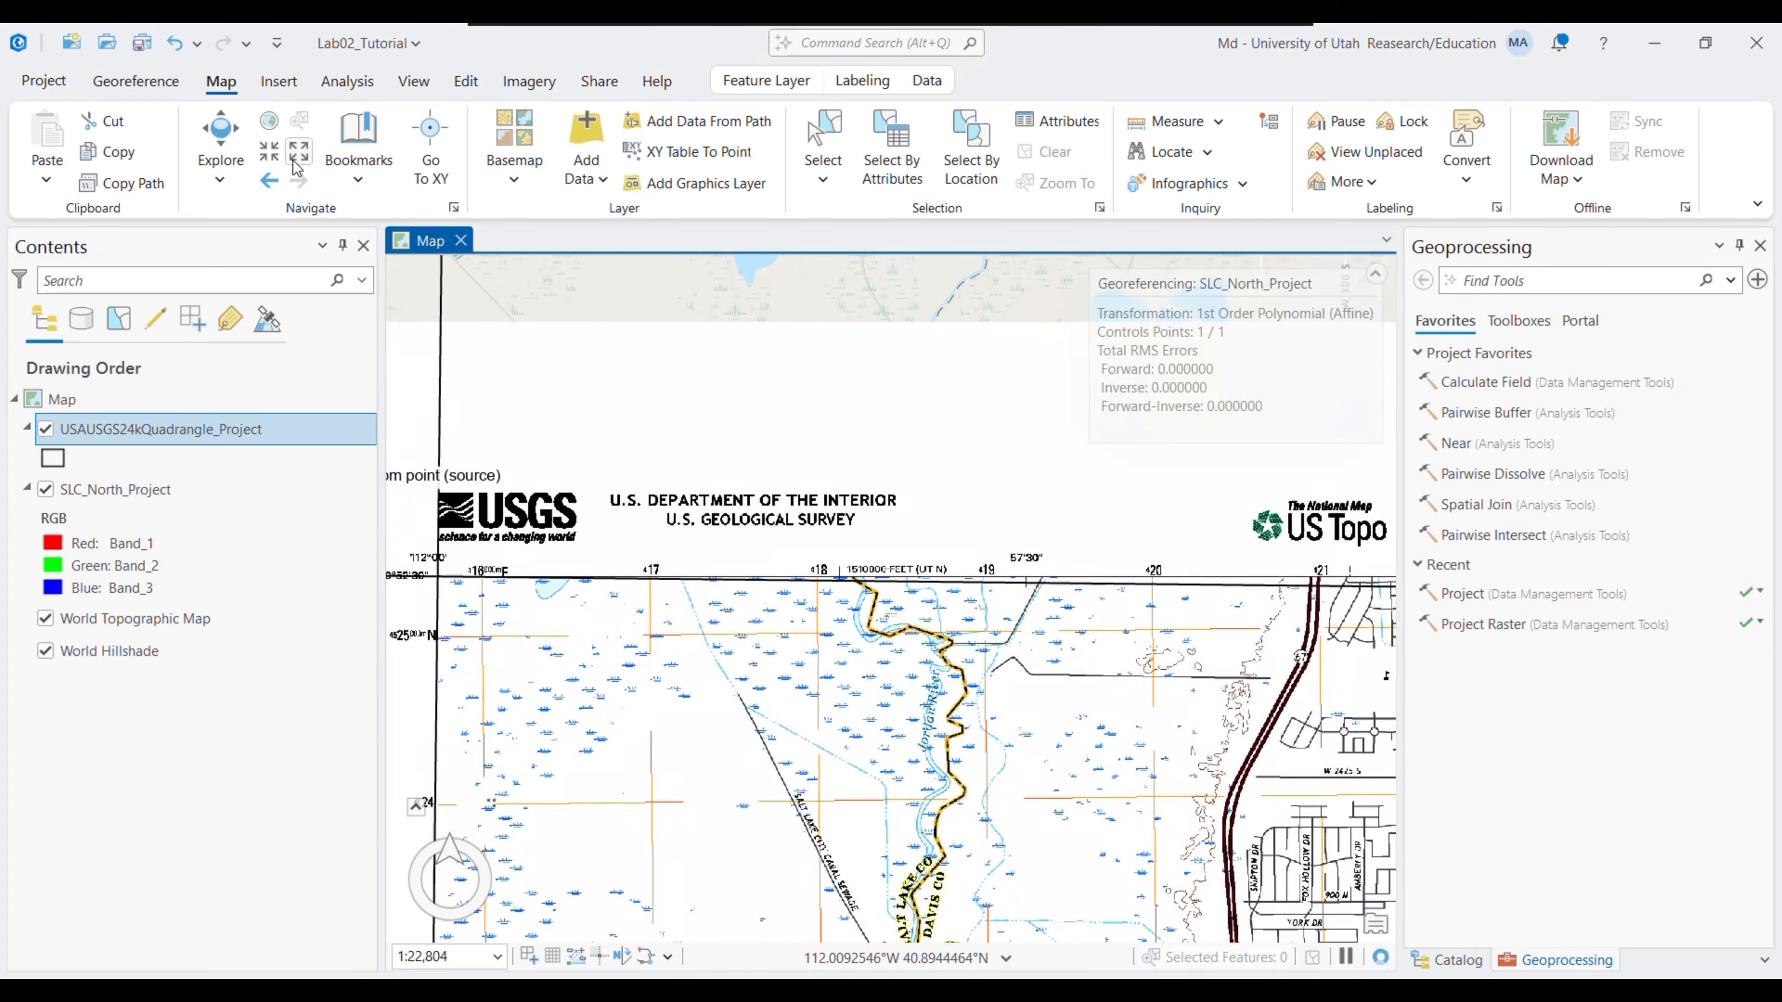
click(298, 167)
click(297, 167)
click(297, 167)
click(297, 167)
click(298, 167)
click(298, 167)
click(297, 168)
click(297, 167)
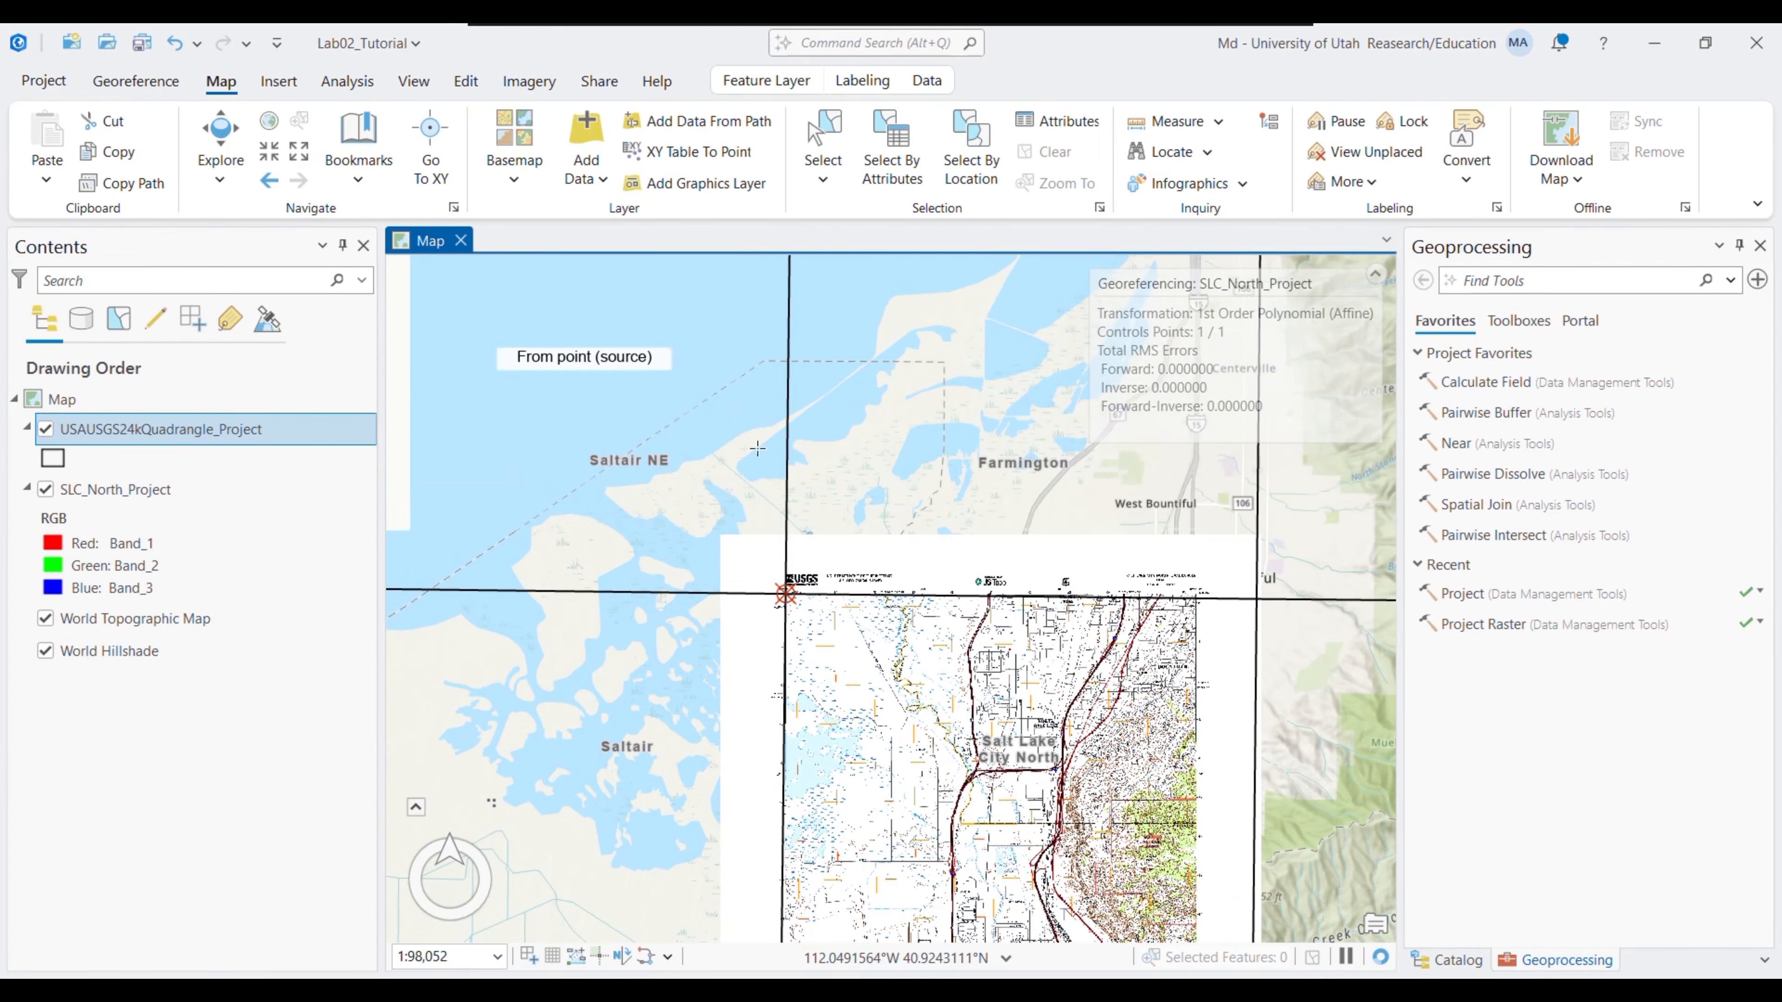
drag(1111, 657, 752, 578)
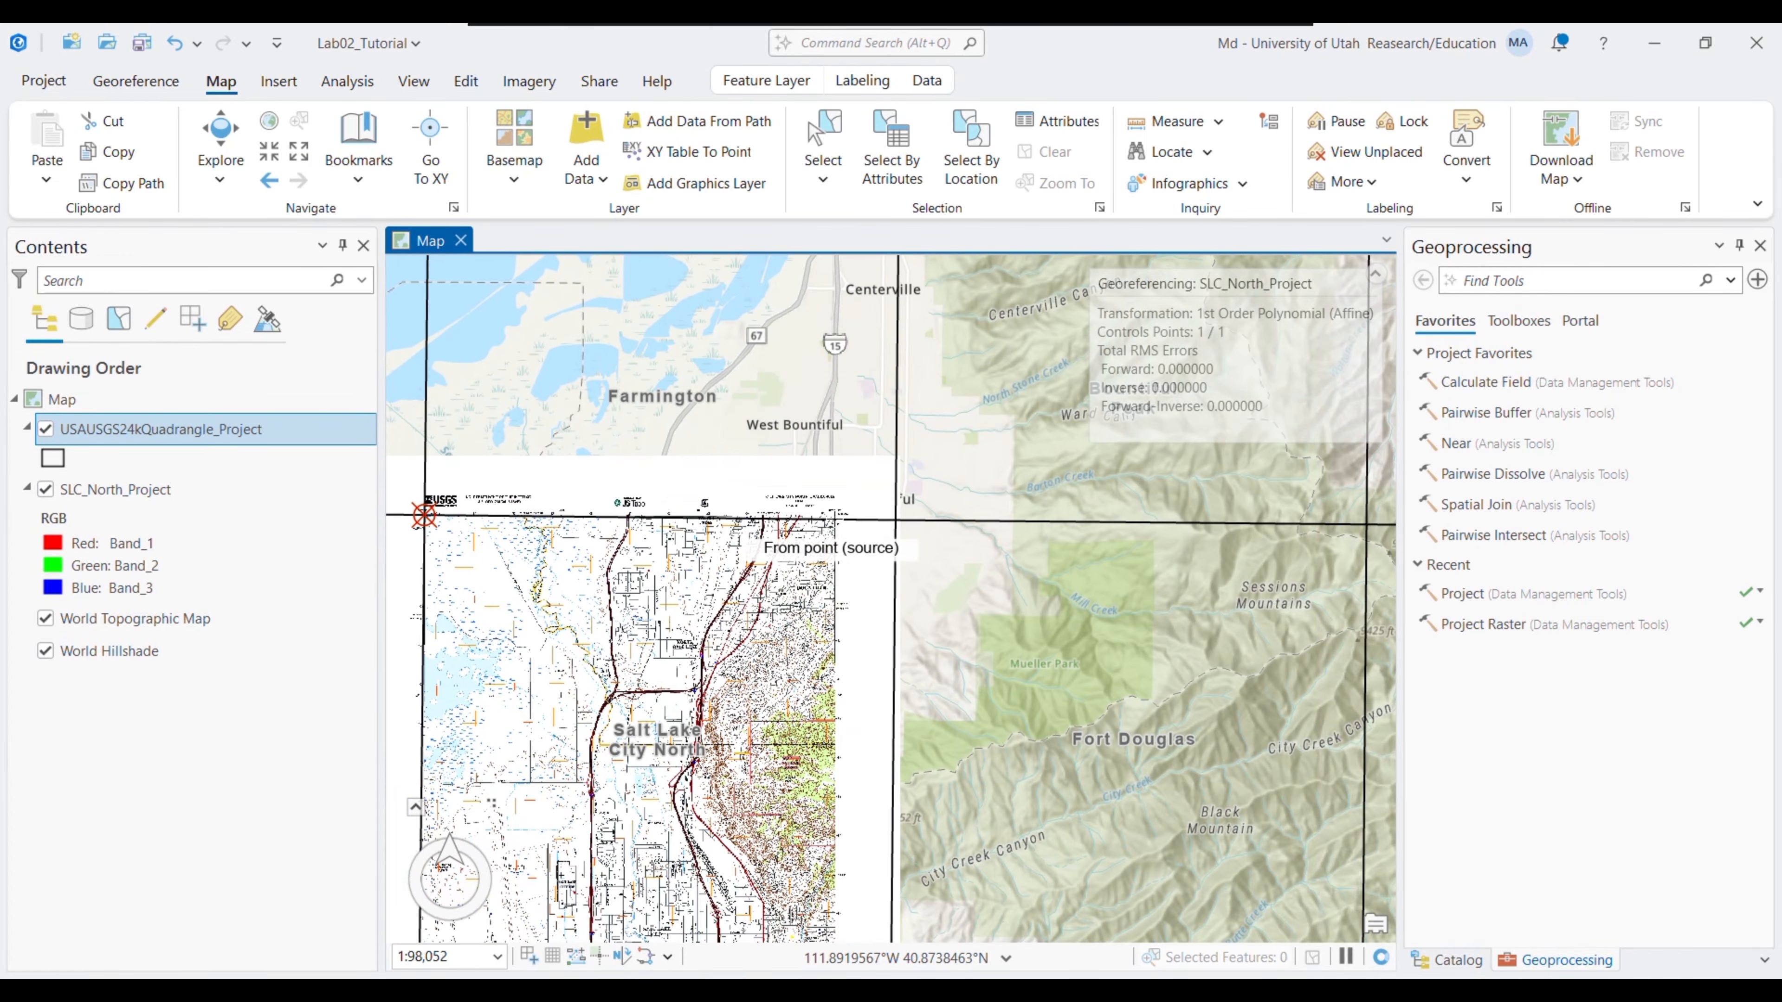
- Zoom in on the quadrangle's top-right corner and place the source point there
click(271, 159)
click(272, 159)
click(271, 159)
click(271, 159)
click(271, 159)
click(272, 158)
click(272, 159)
drag(721, 639, 782, 757)
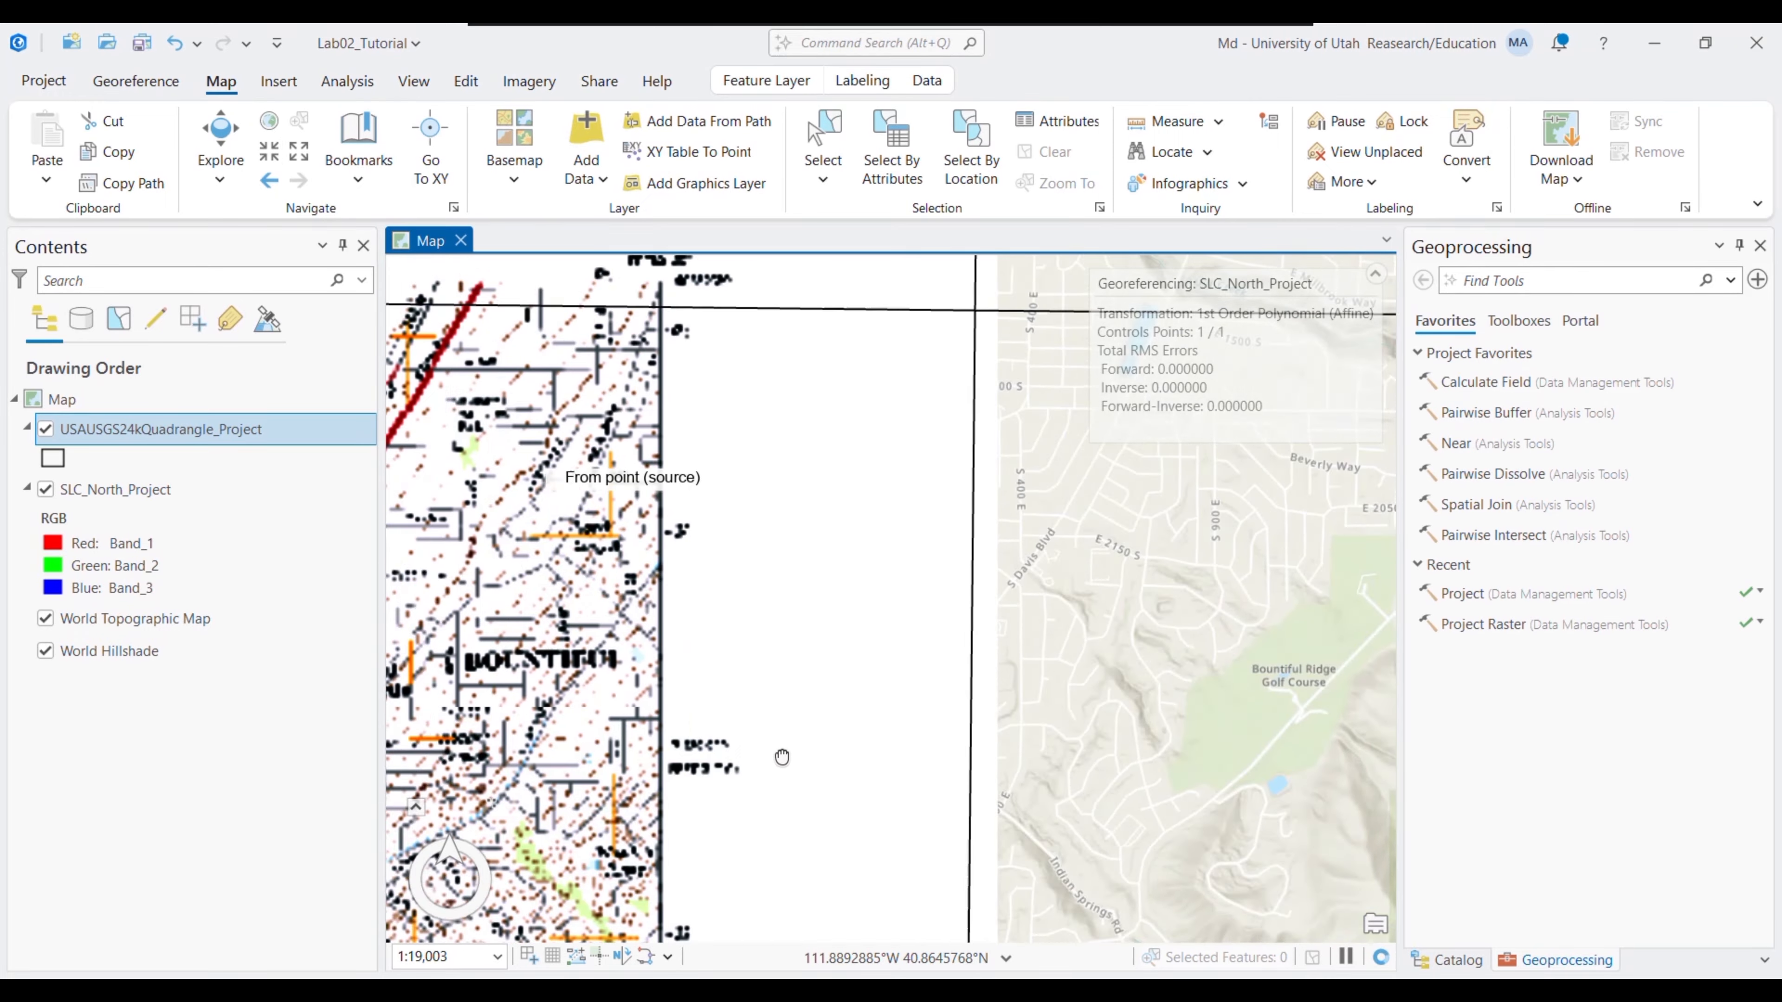
click(266, 160)
click(267, 160)
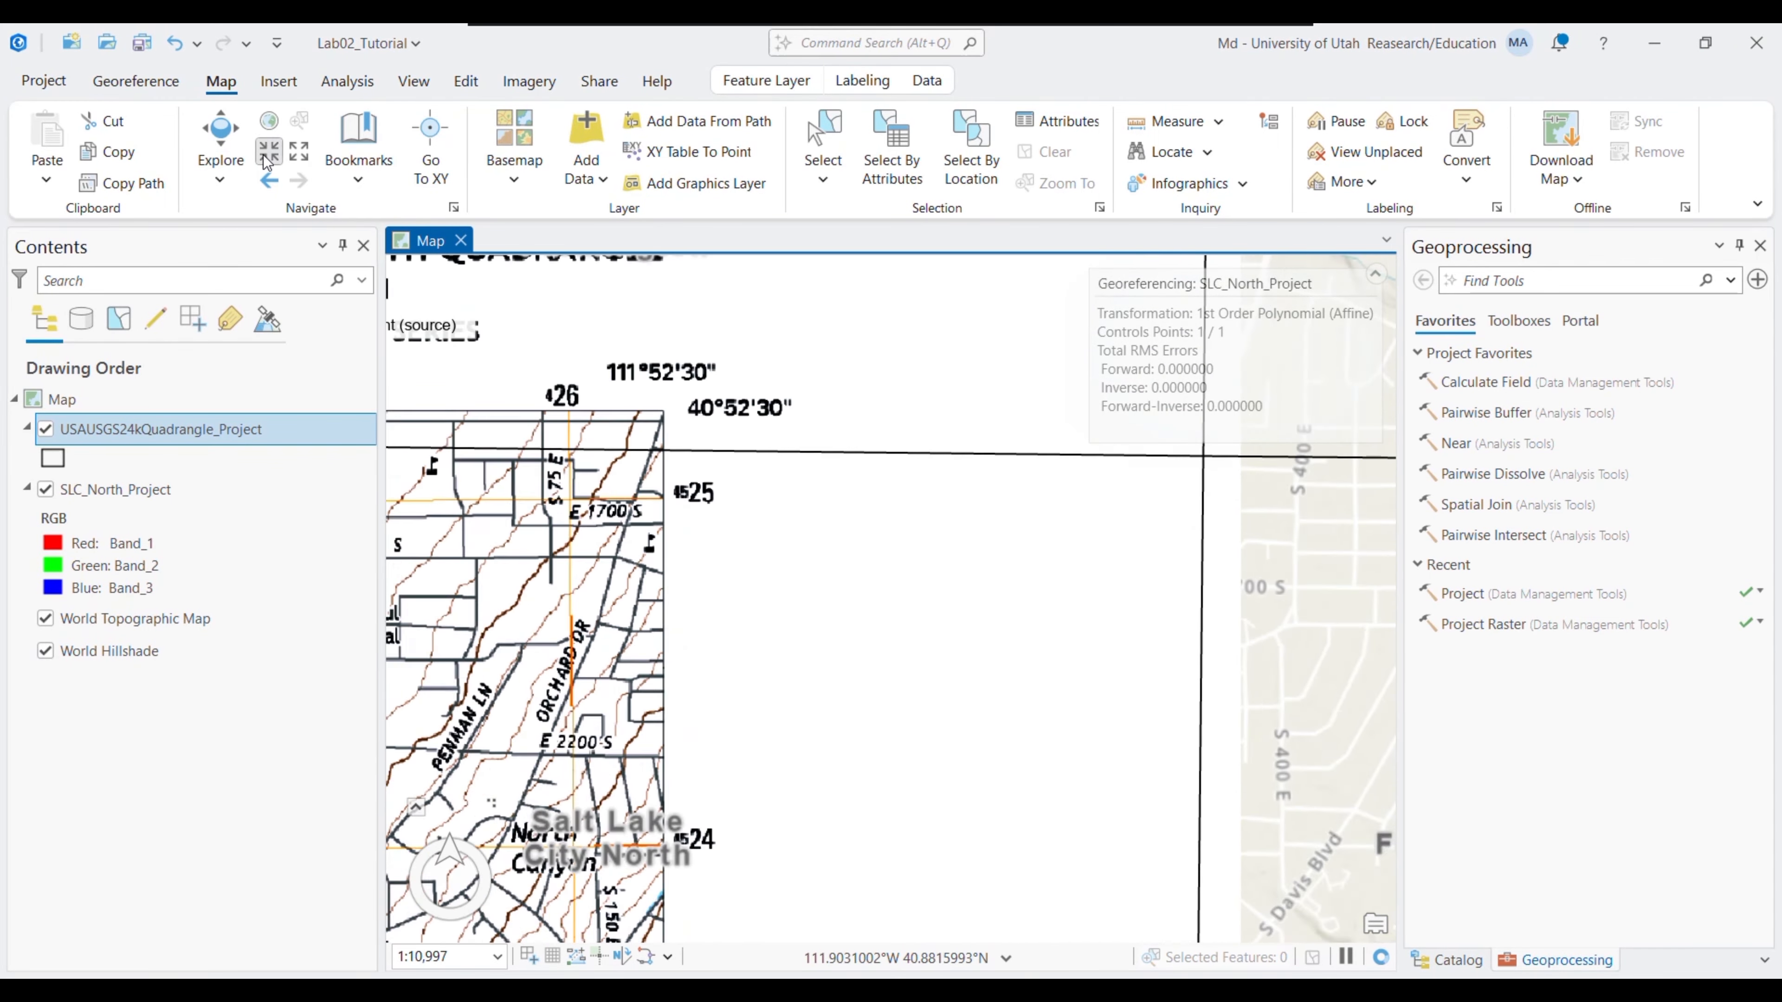
click(266, 160)
click(135, 81)
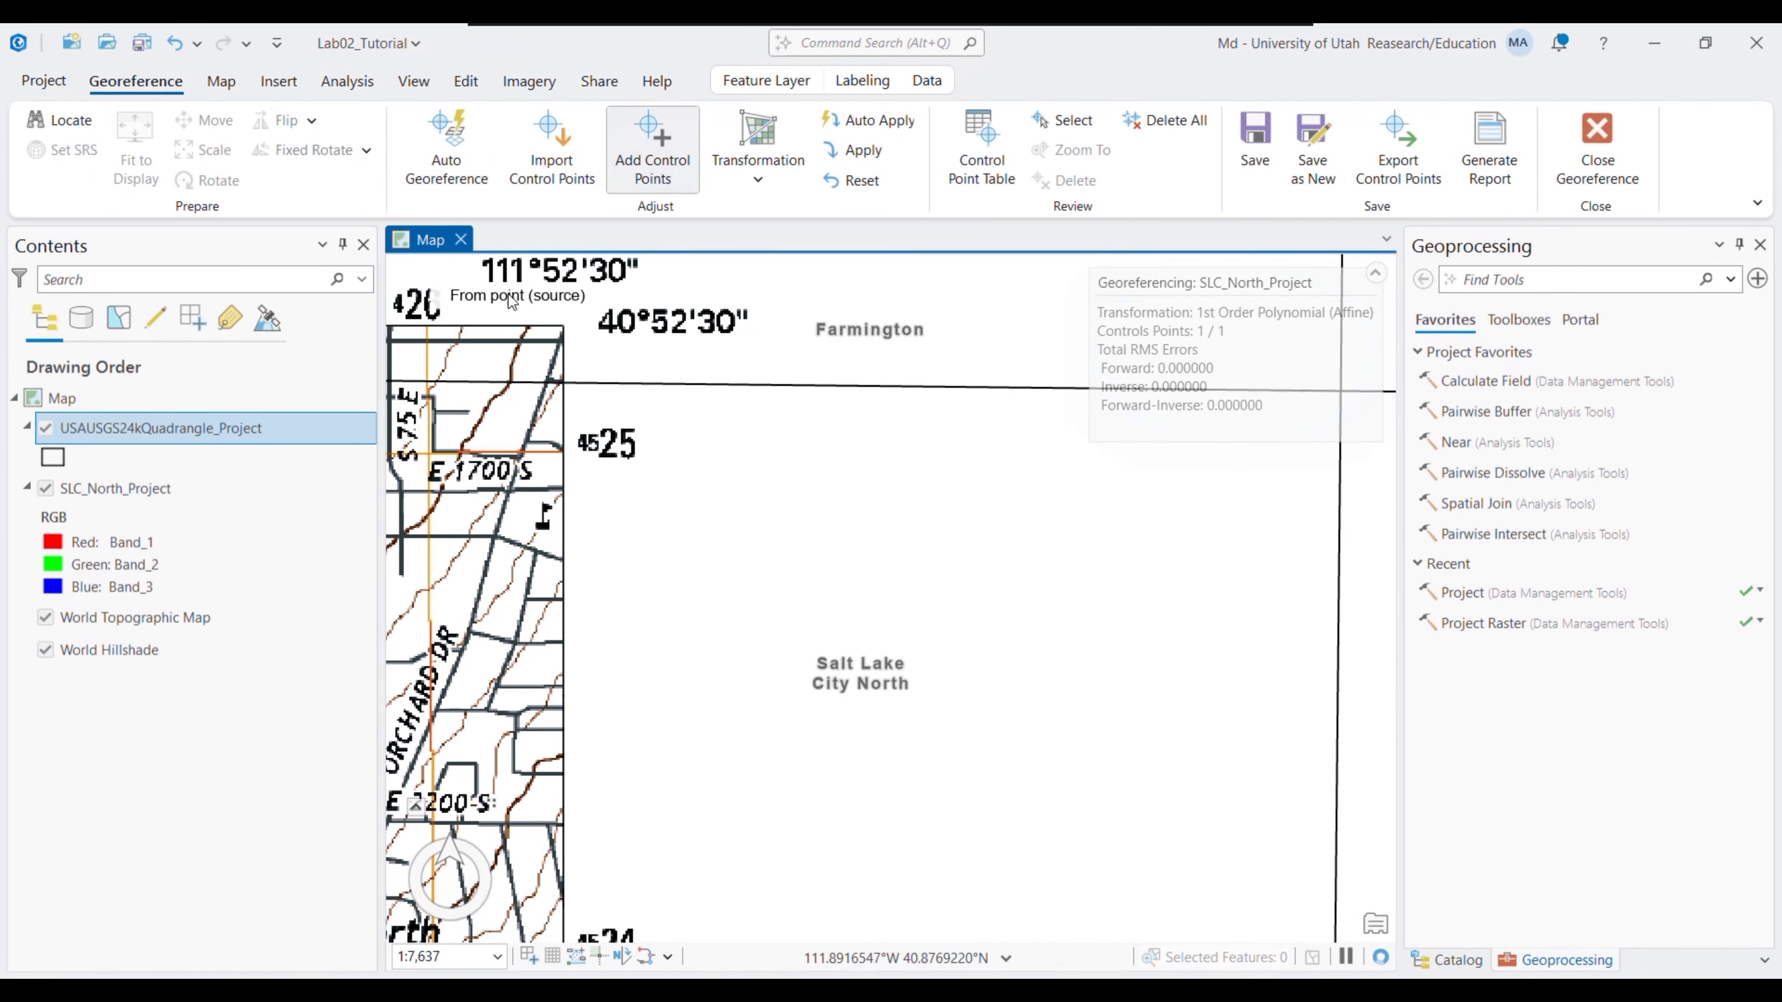
click(562, 325)
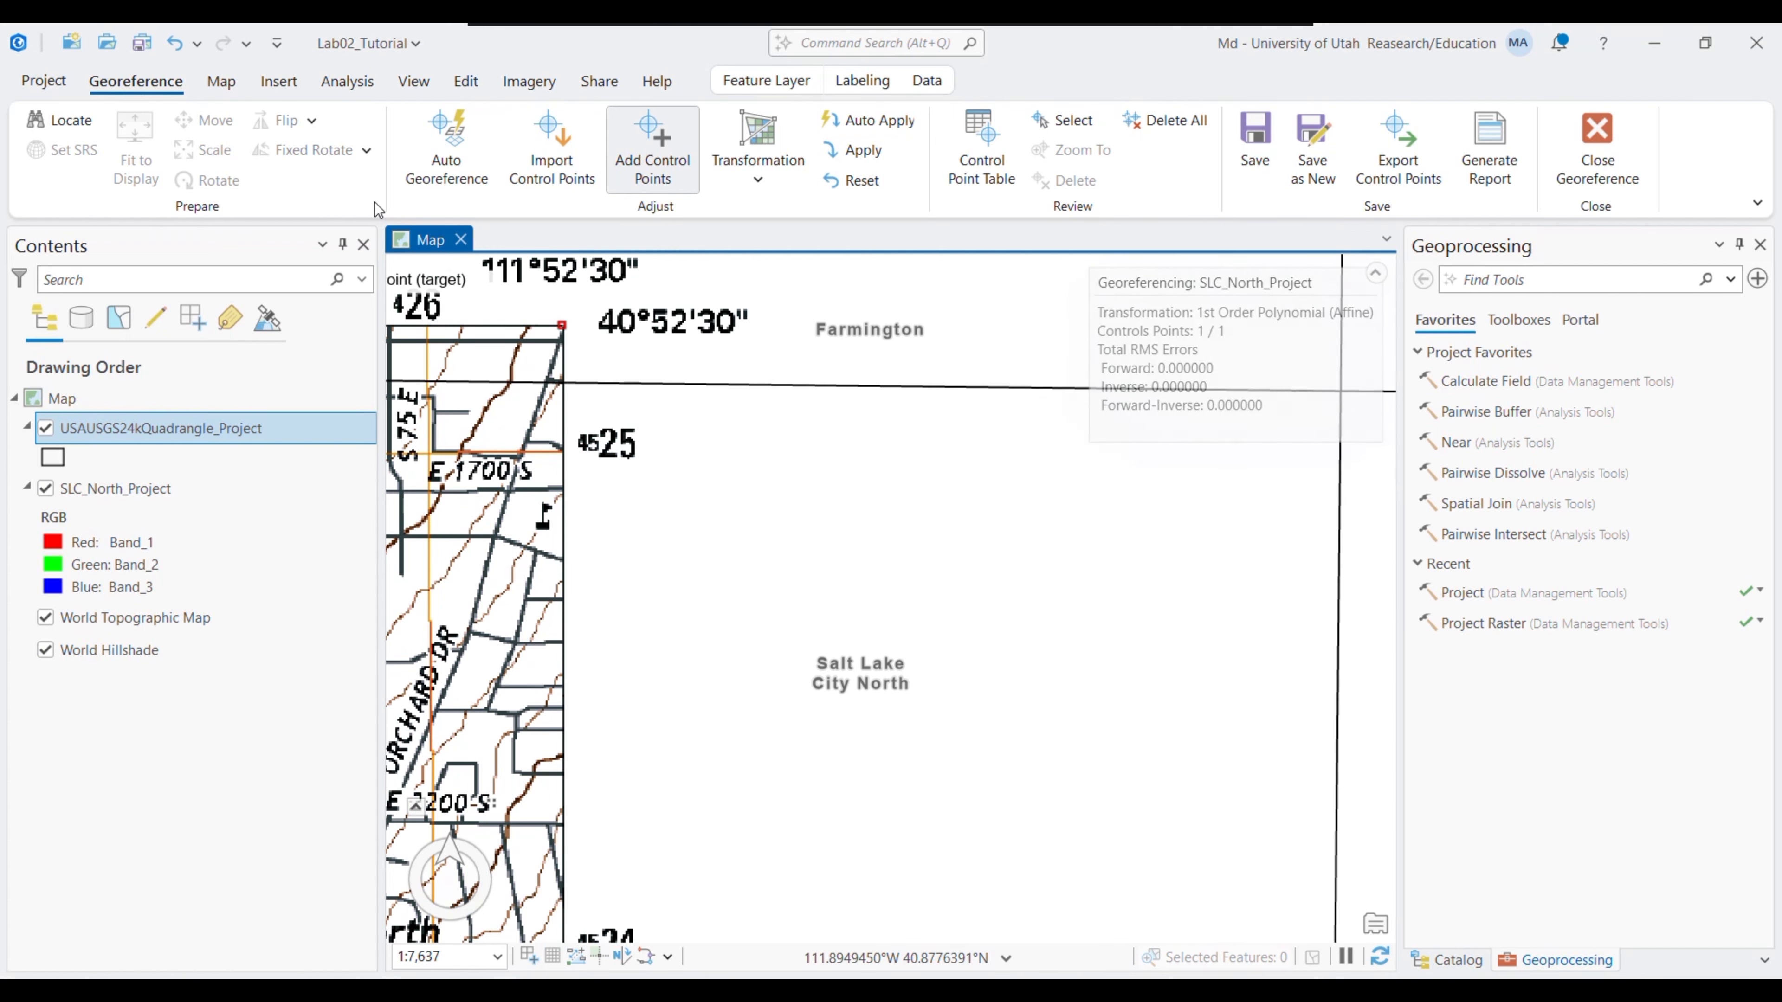
- Place the target point on the basemap grid intersection and apply the second link
click(220, 81)
click(278, 152)
click(279, 152)
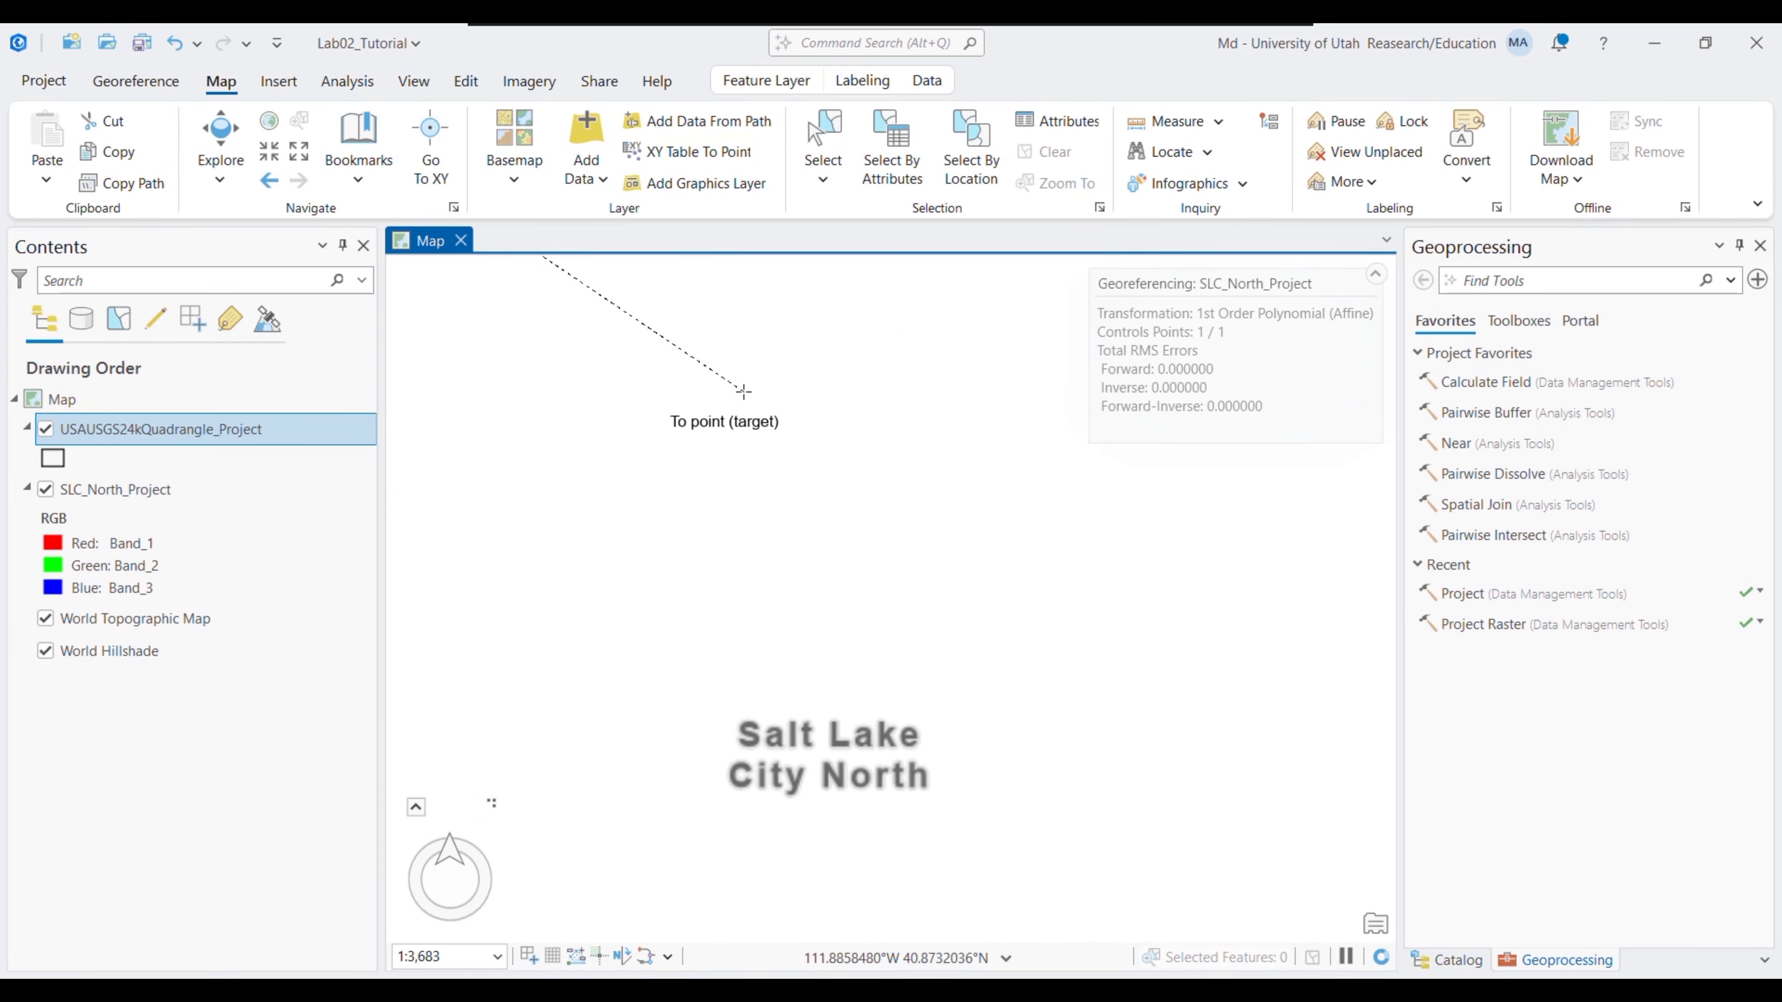
drag(765, 393, 421, 611)
drag(914, 533, 673, 522)
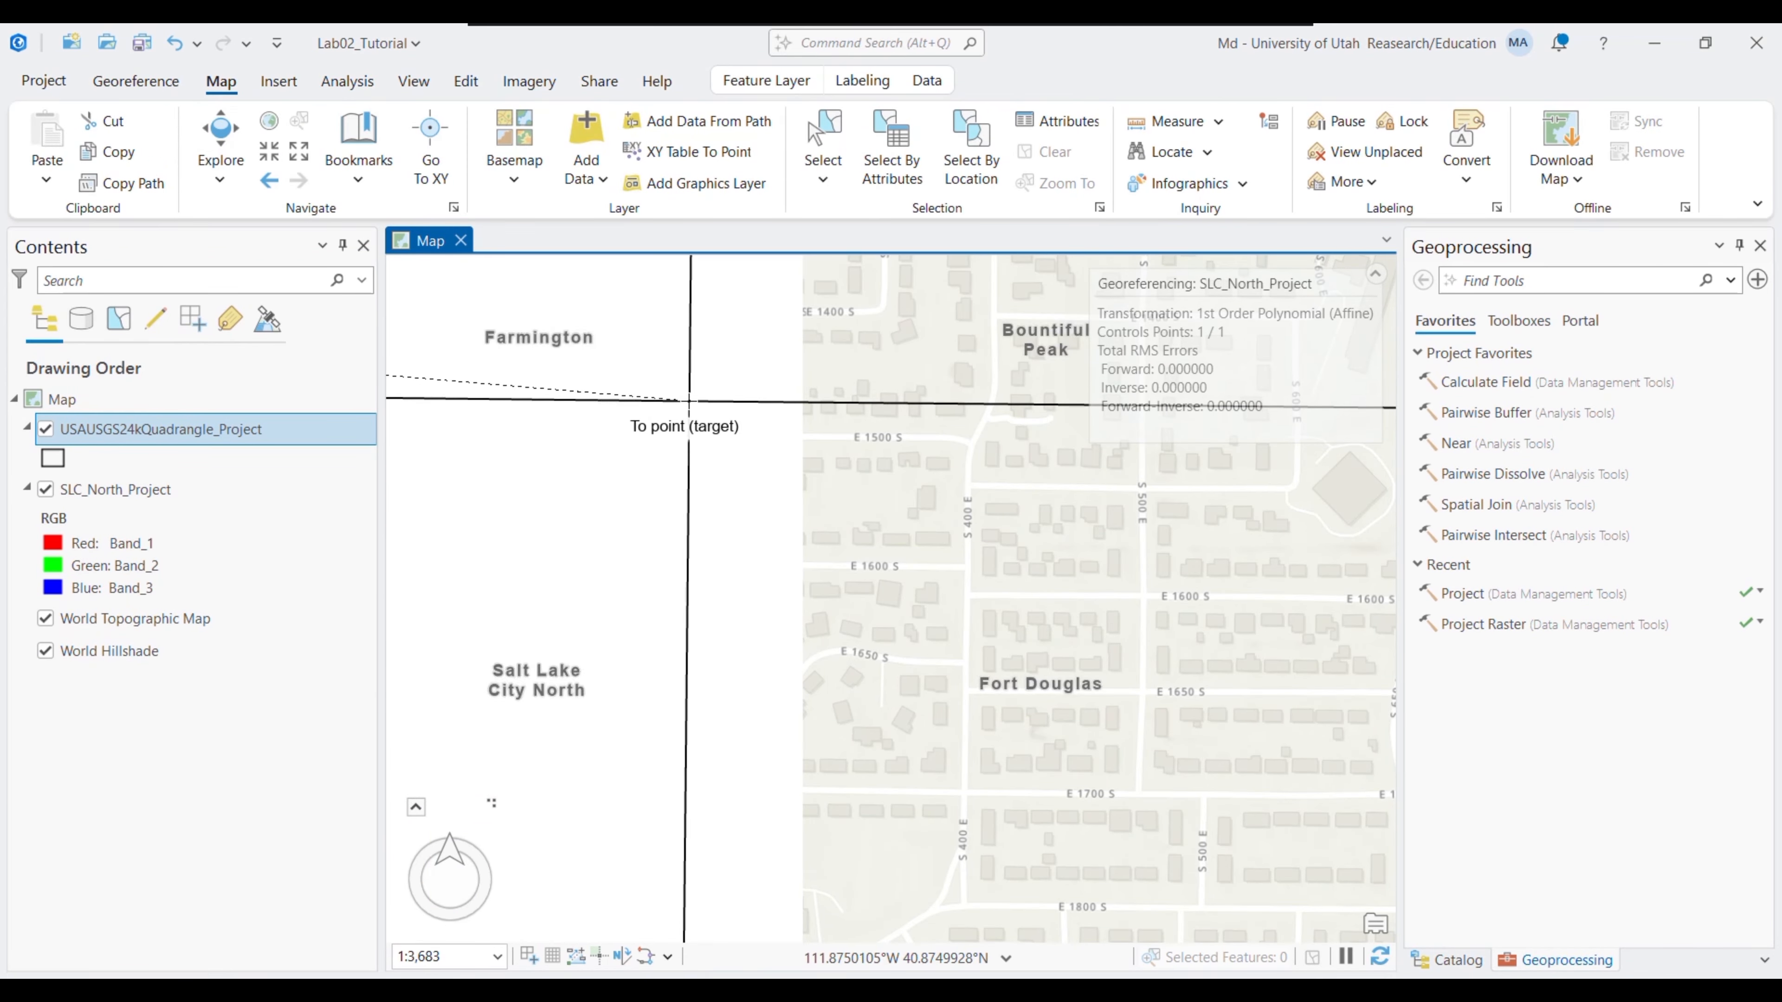
click(688, 402)
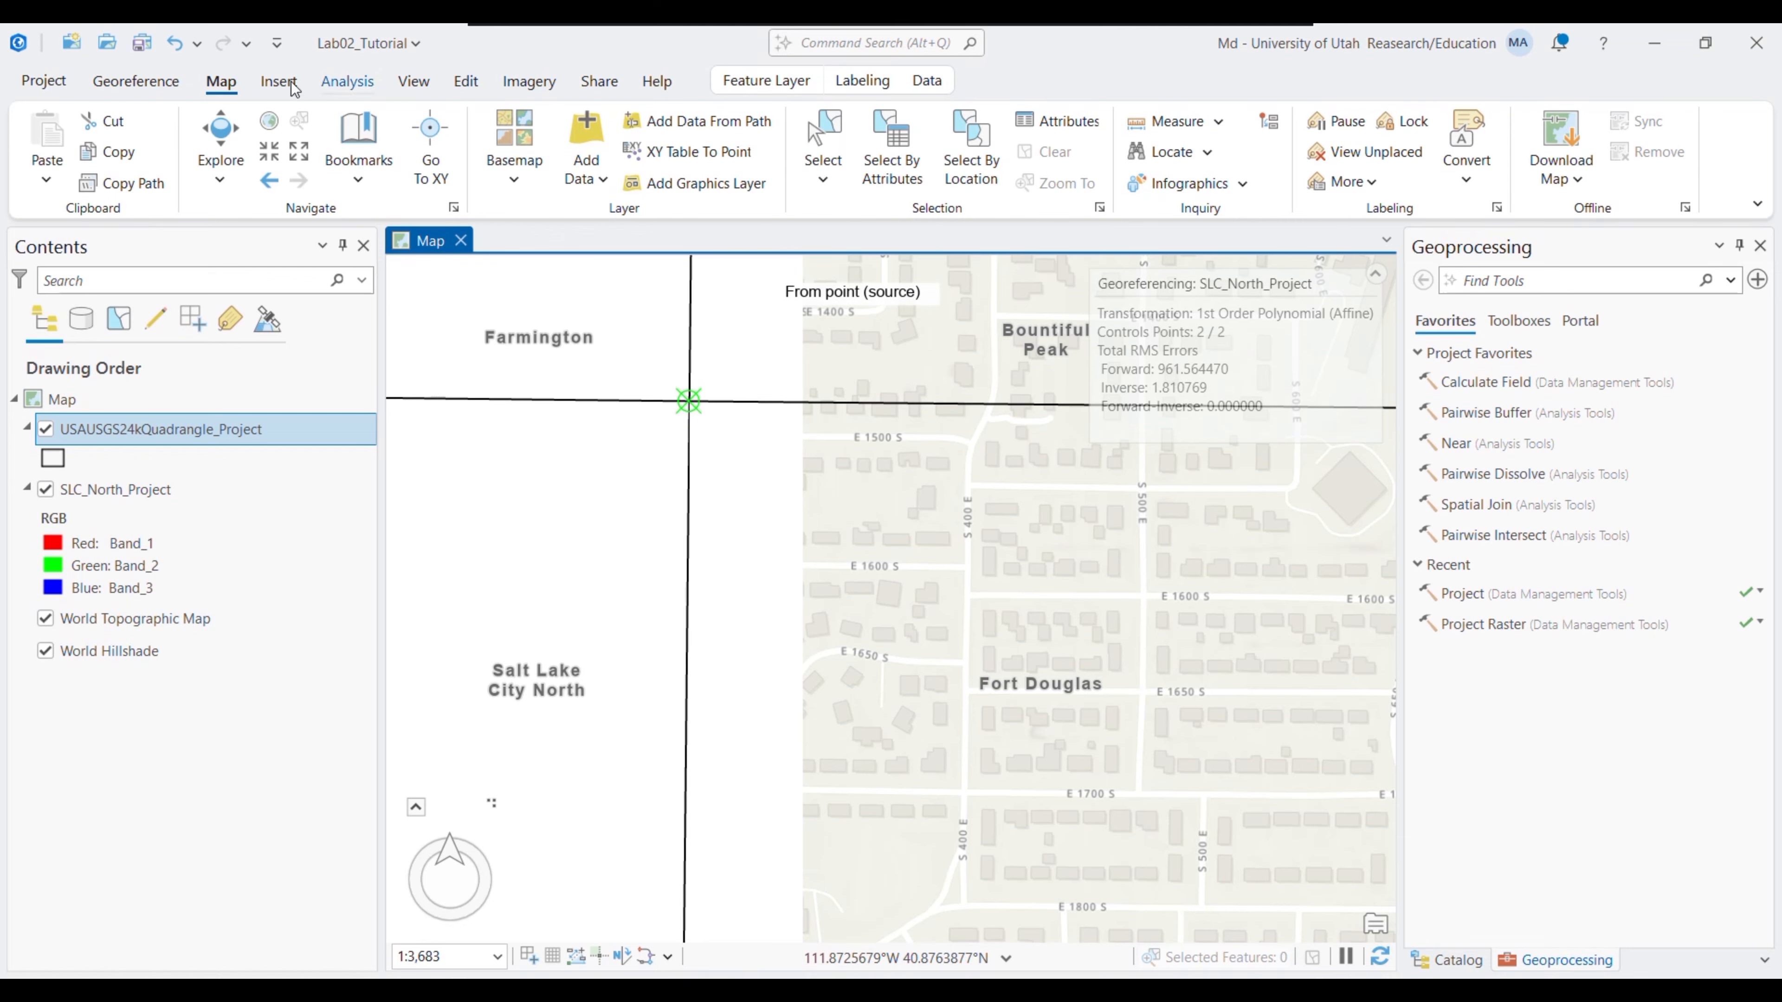
click(135, 81)
click(870, 154)
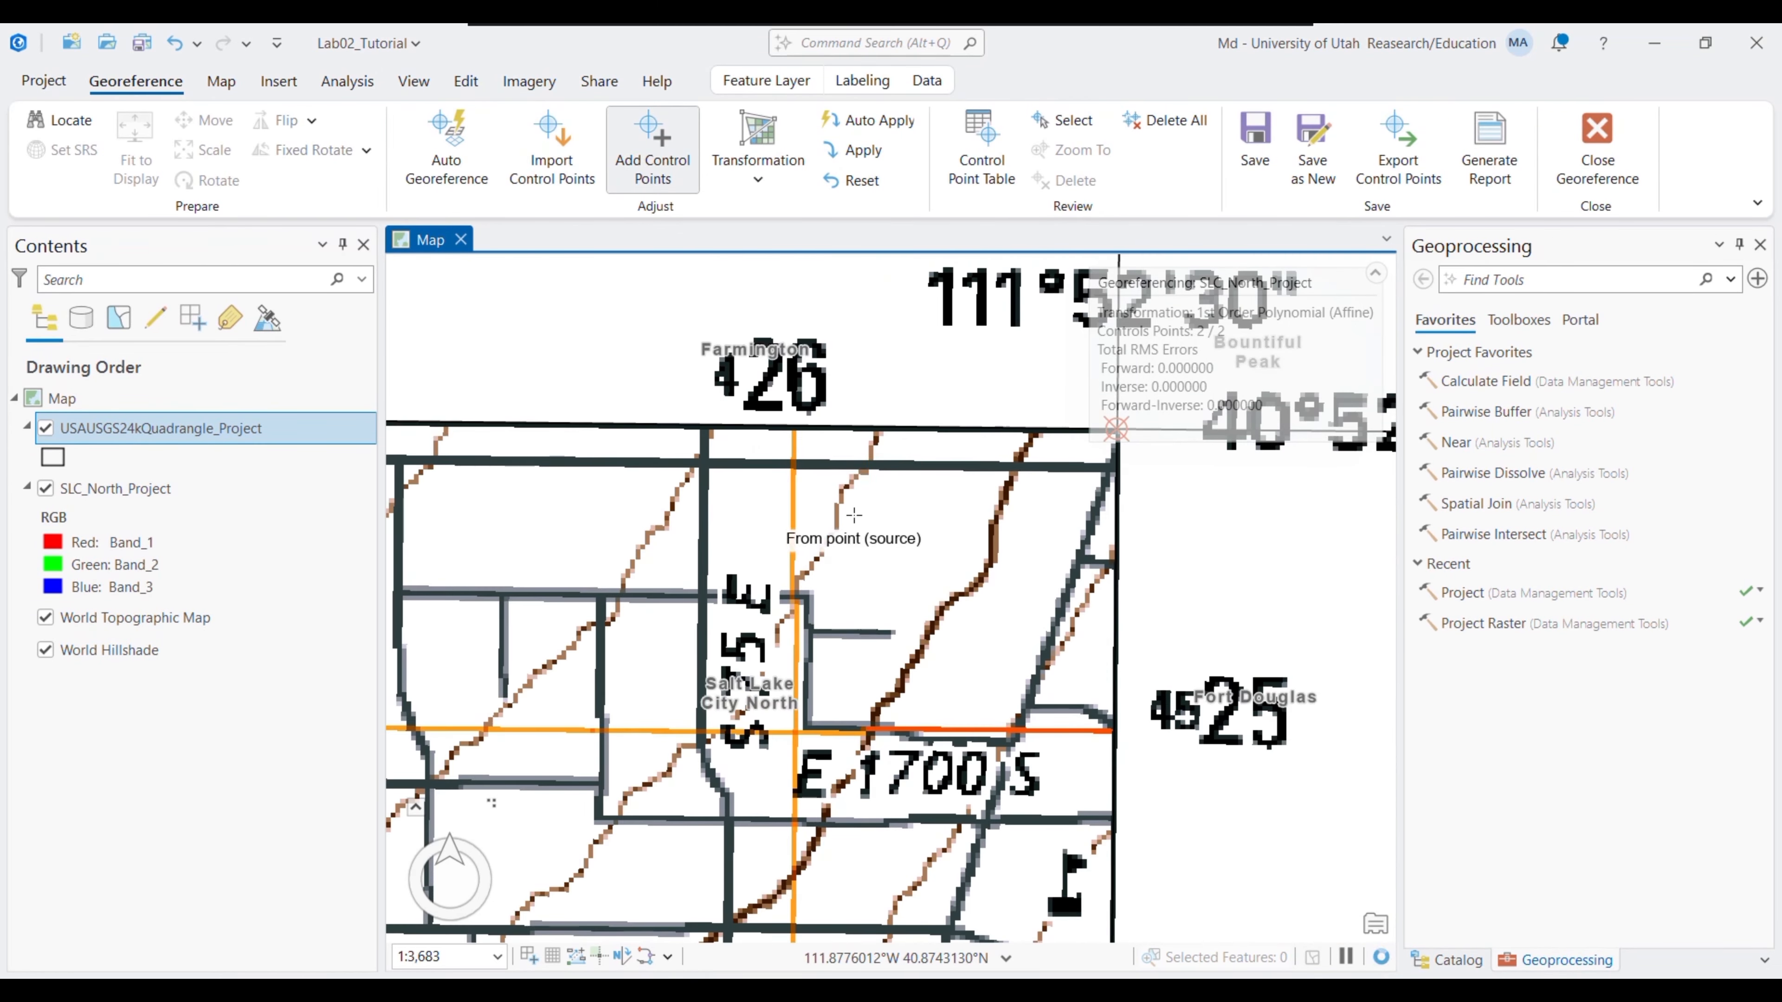
- Zoom out and pan across the quadrangle to bring its west edge into view
drag(890, 668, 804, 407)
click(221, 81)
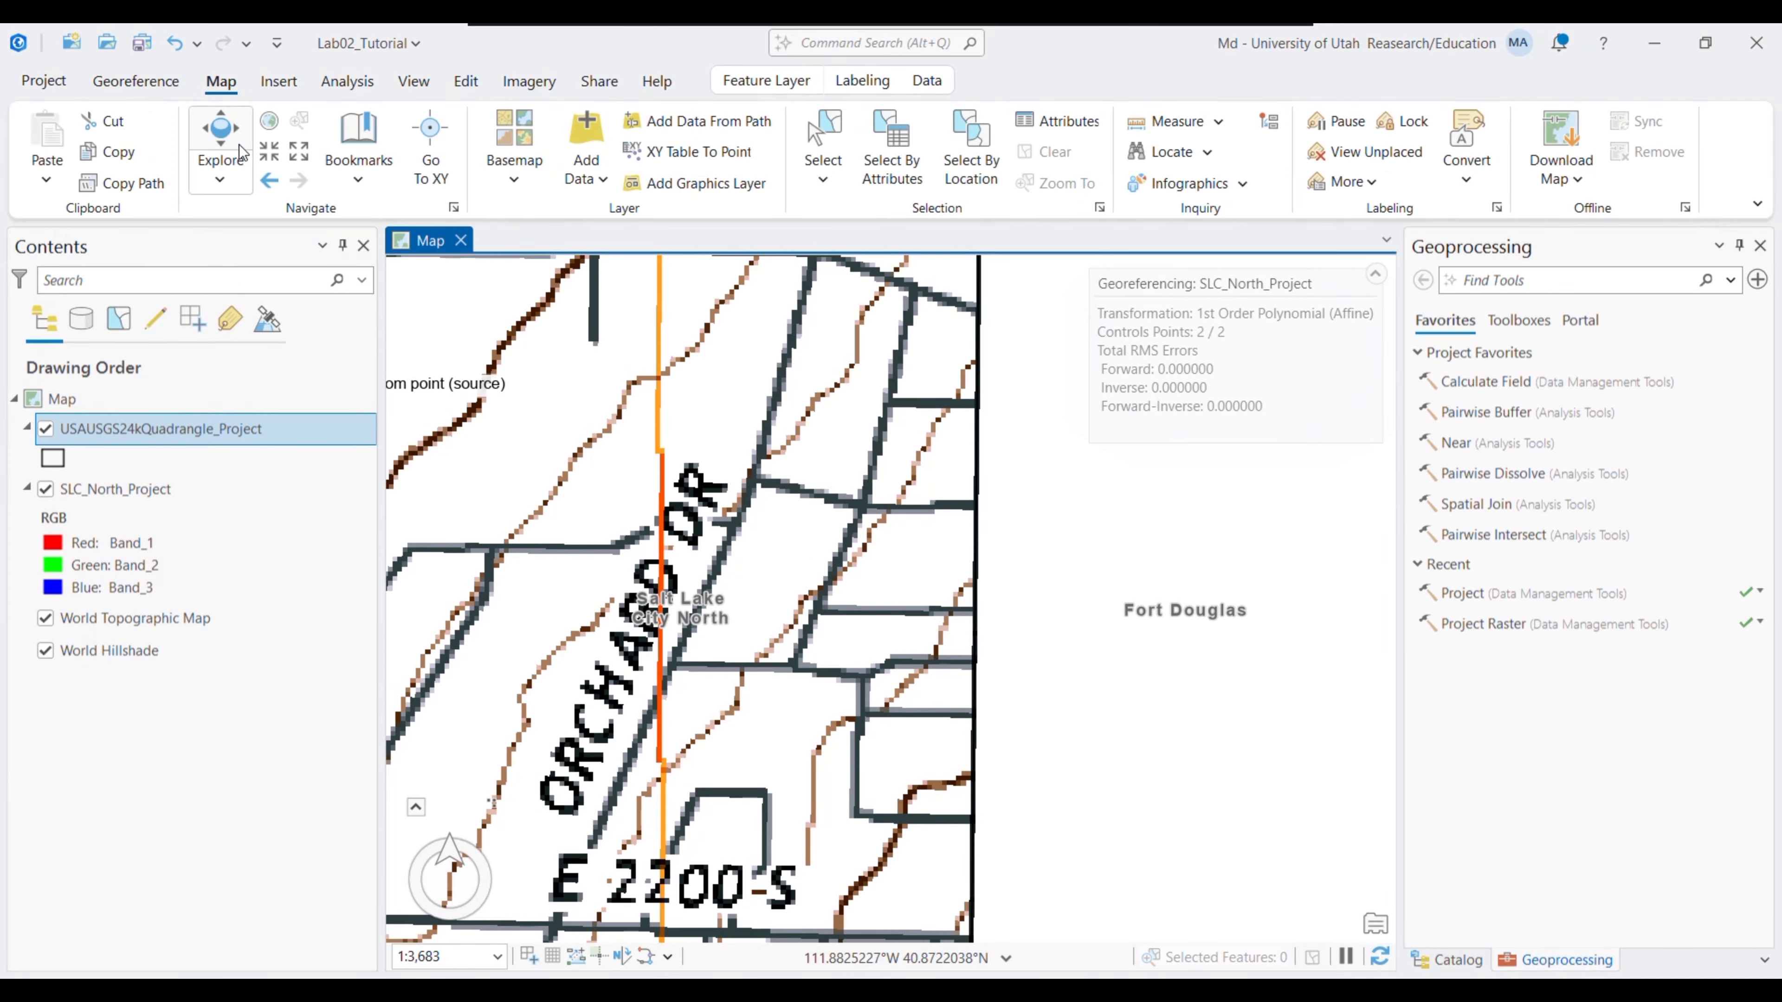
click(296, 161)
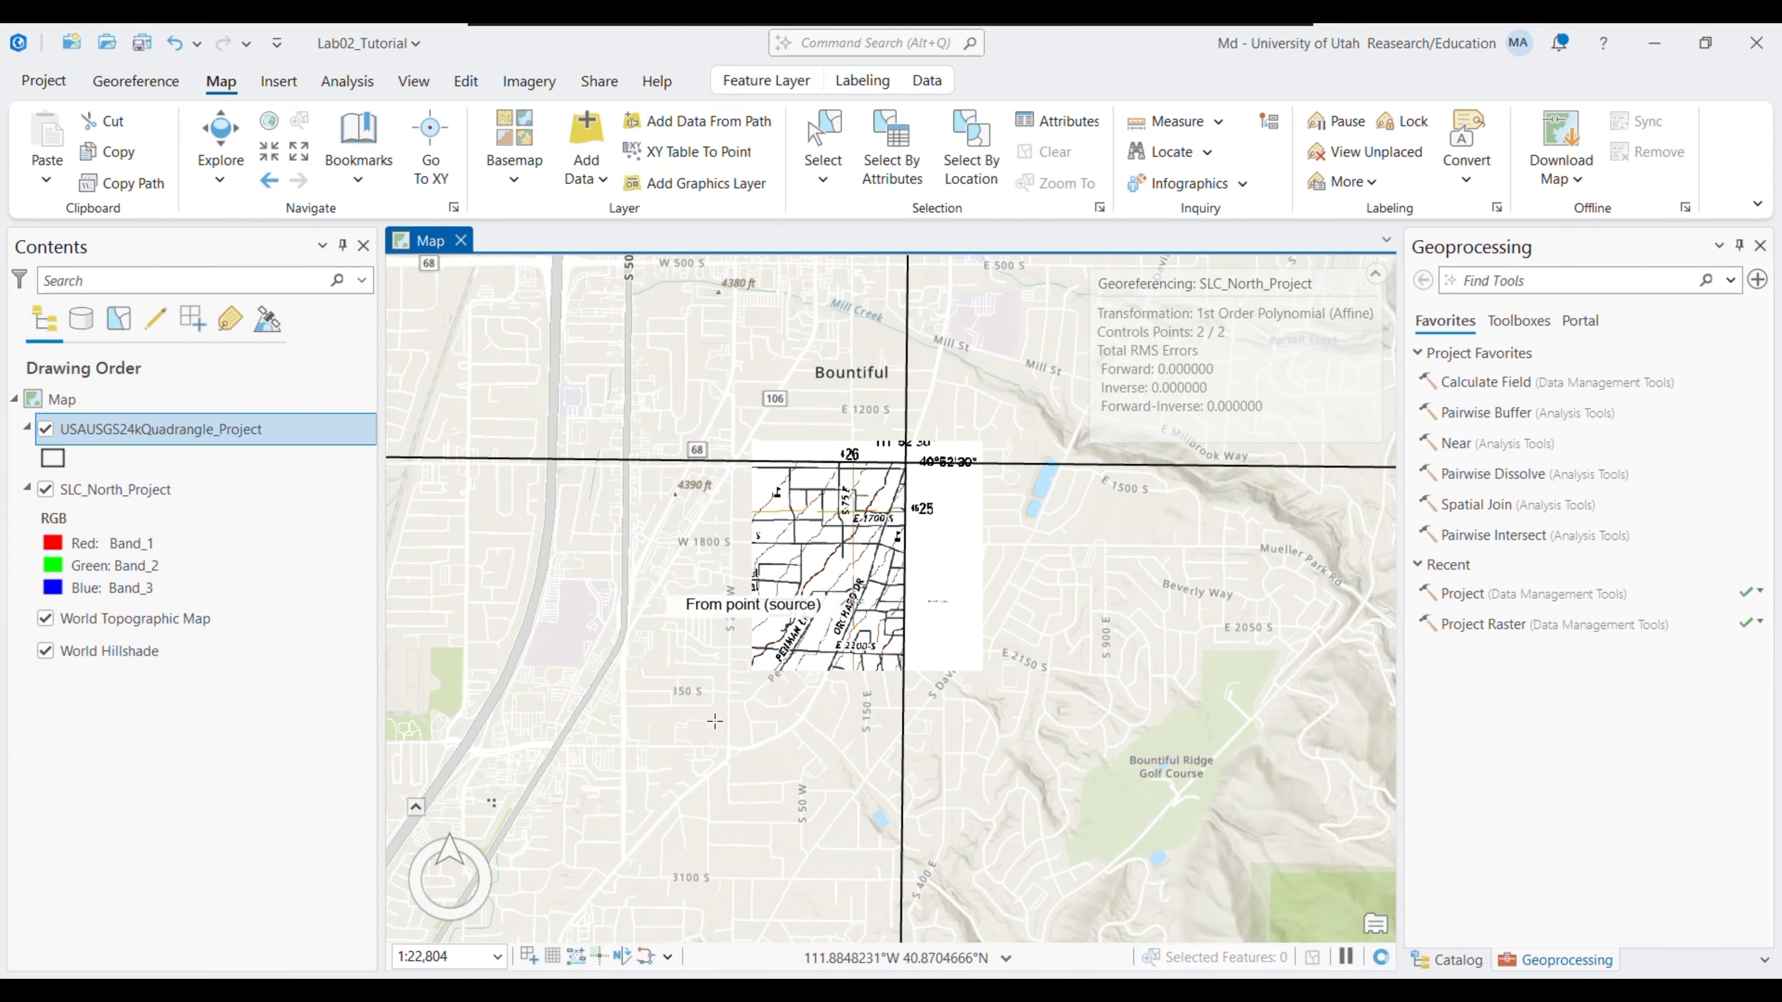
click(299, 152)
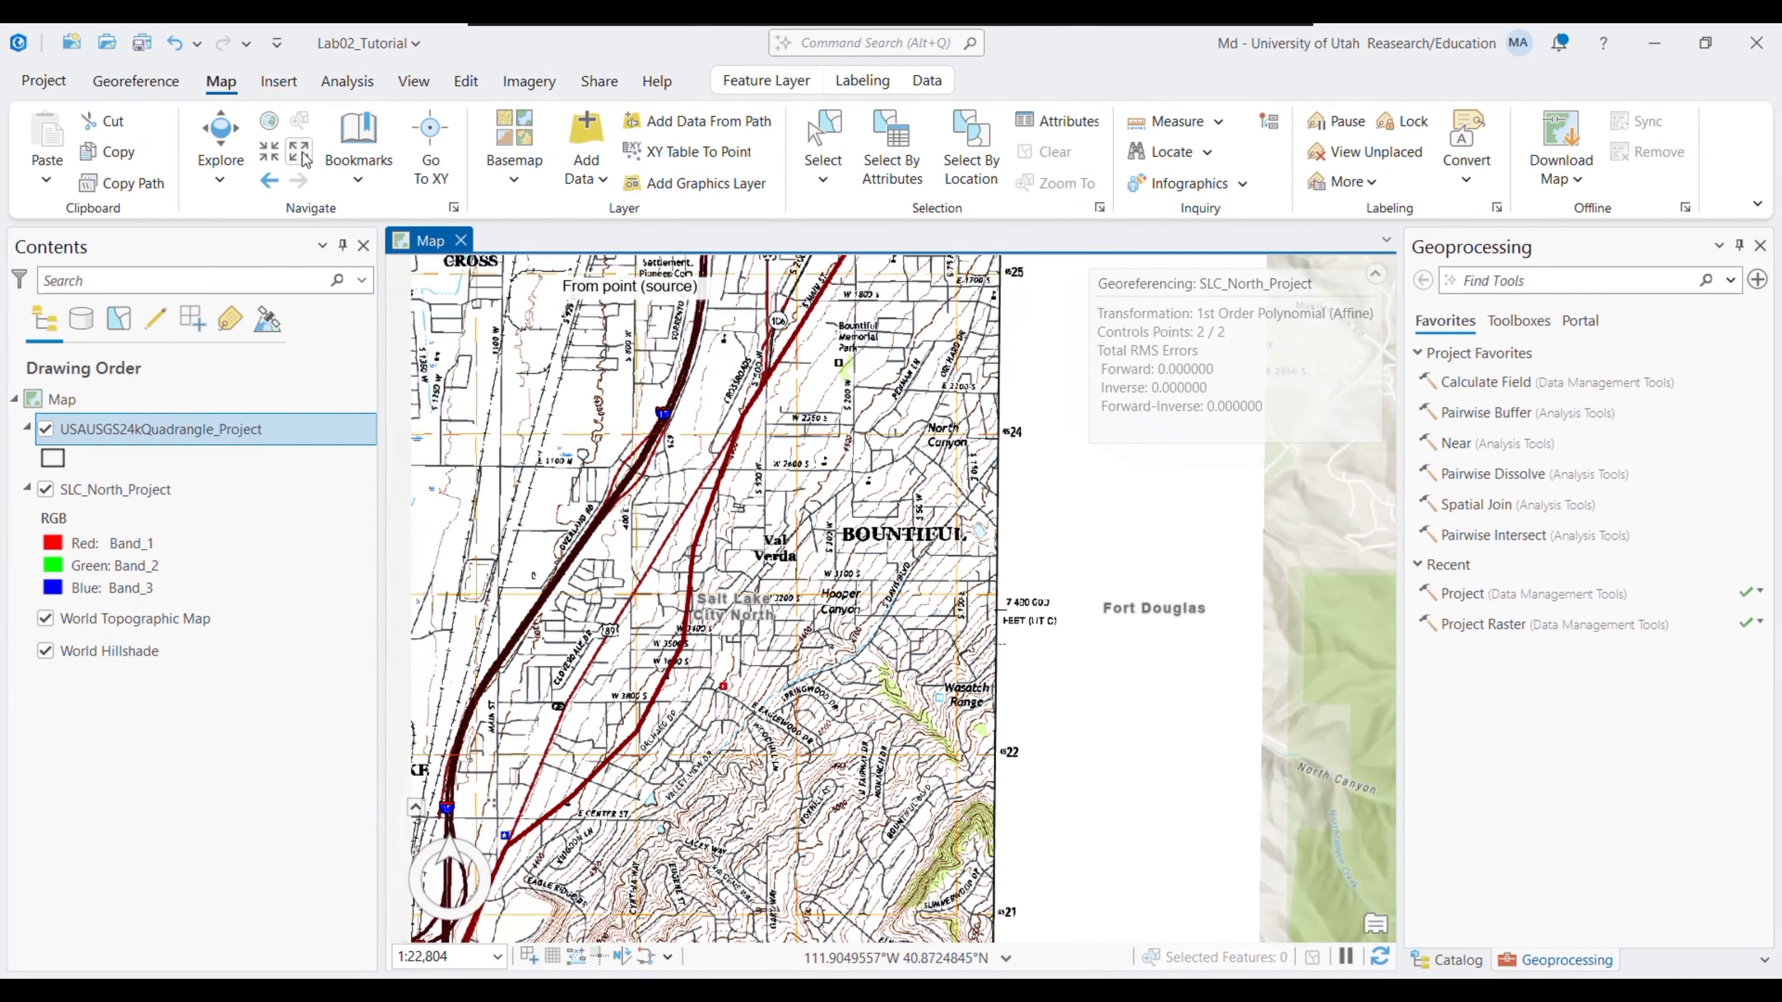
click(299, 152)
click(299, 152)
drag(886, 799, 902, 316)
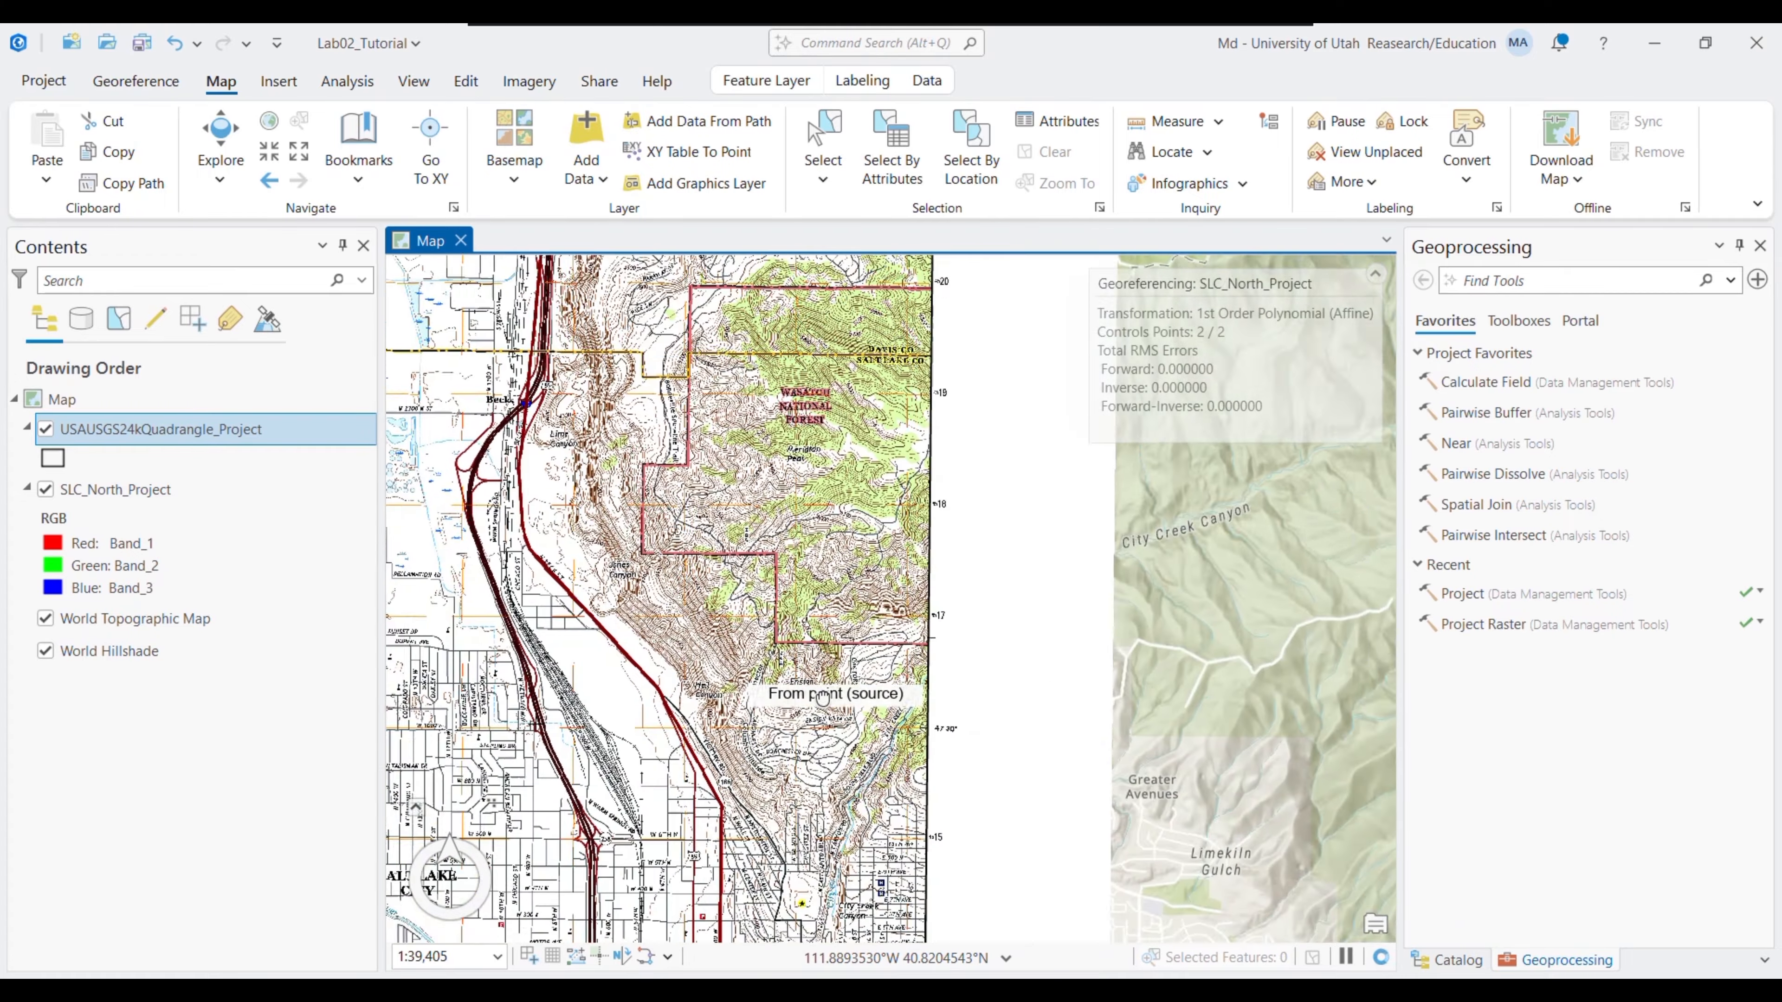
drag(821, 701, 807, 366)
drag(870, 754, 912, 421)
drag(814, 636, 751, 668)
drag(796, 404, 717, 701)
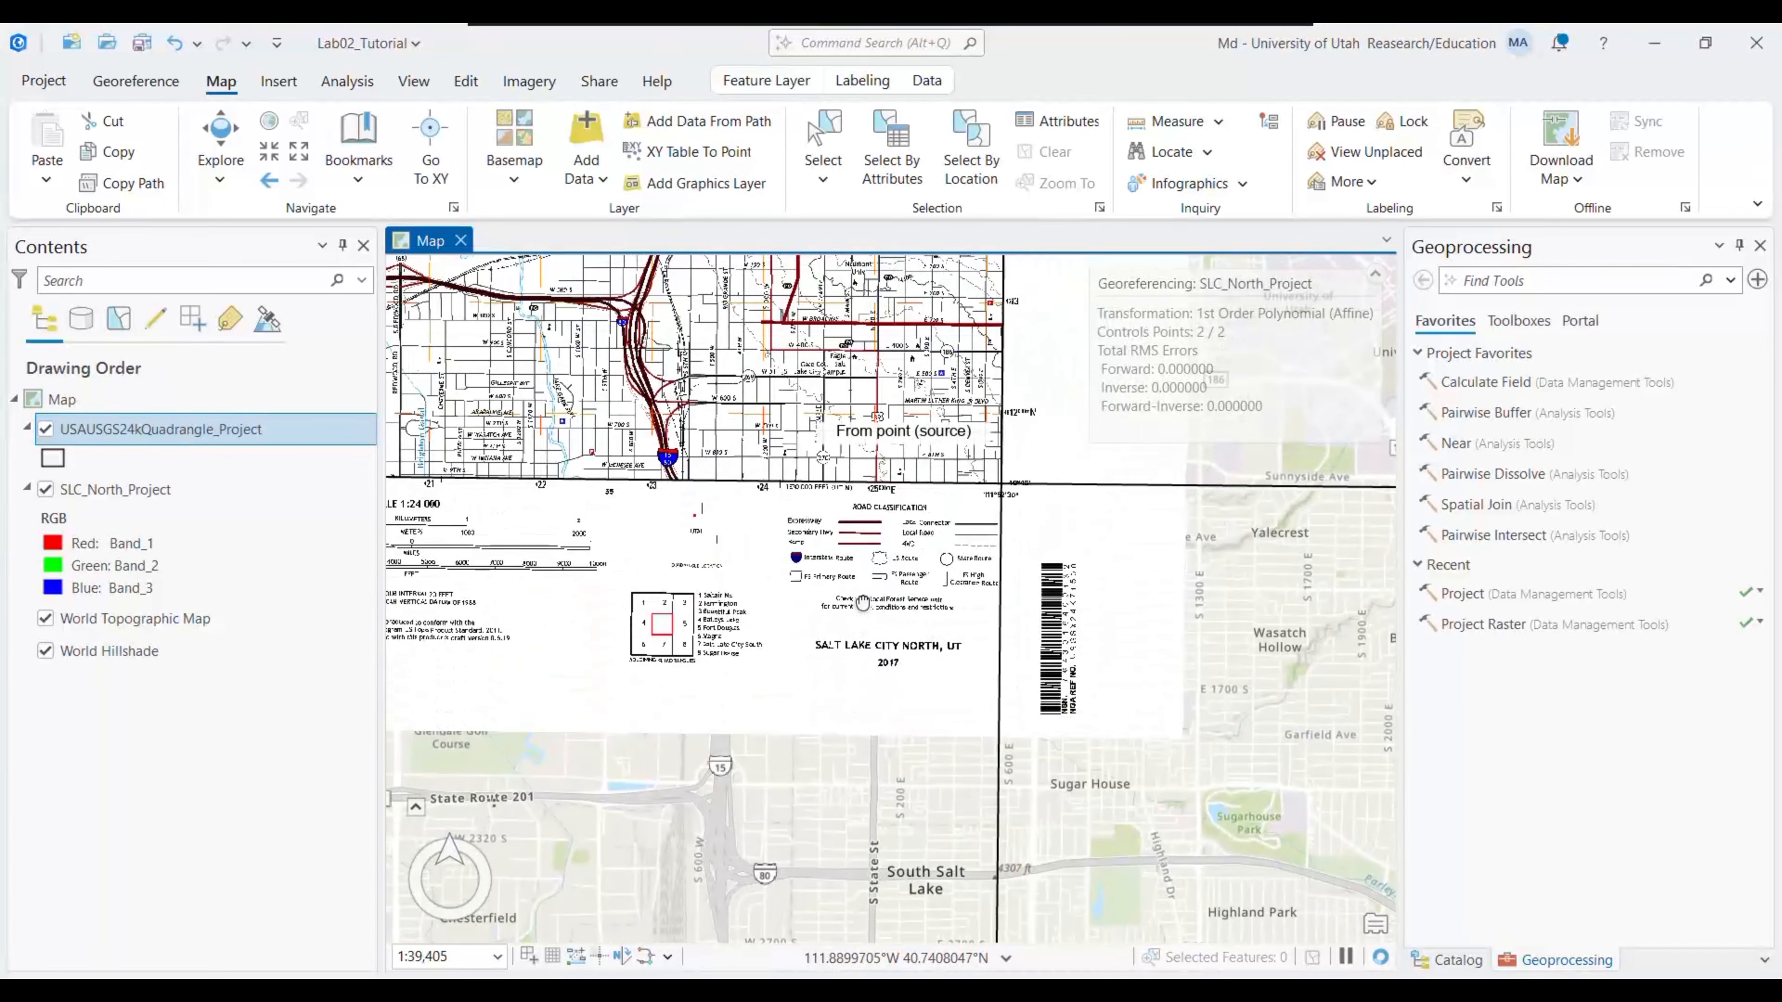
drag(582, 582, 983, 677)
drag(617, 537, 818, 510)
drag(559, 520, 991, 552)
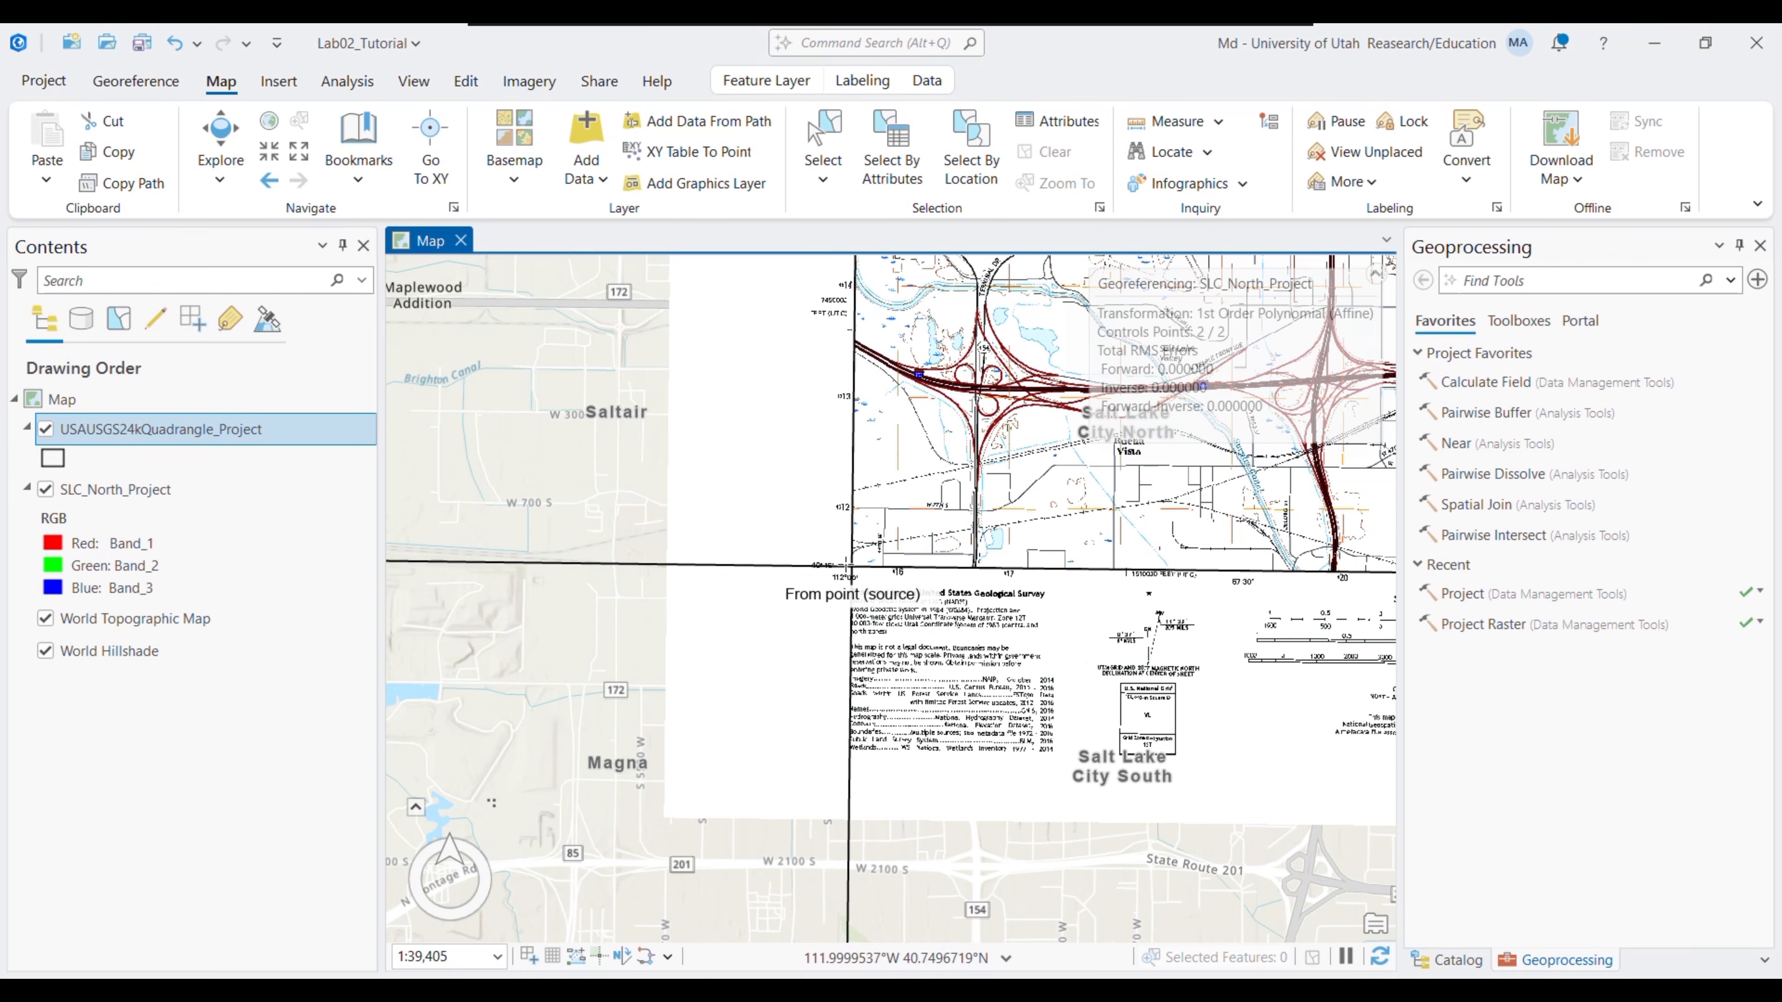
- Zoom in on the 40°45′ / 112°00′ corner, add its control point, and apply
click(269, 151)
click(269, 150)
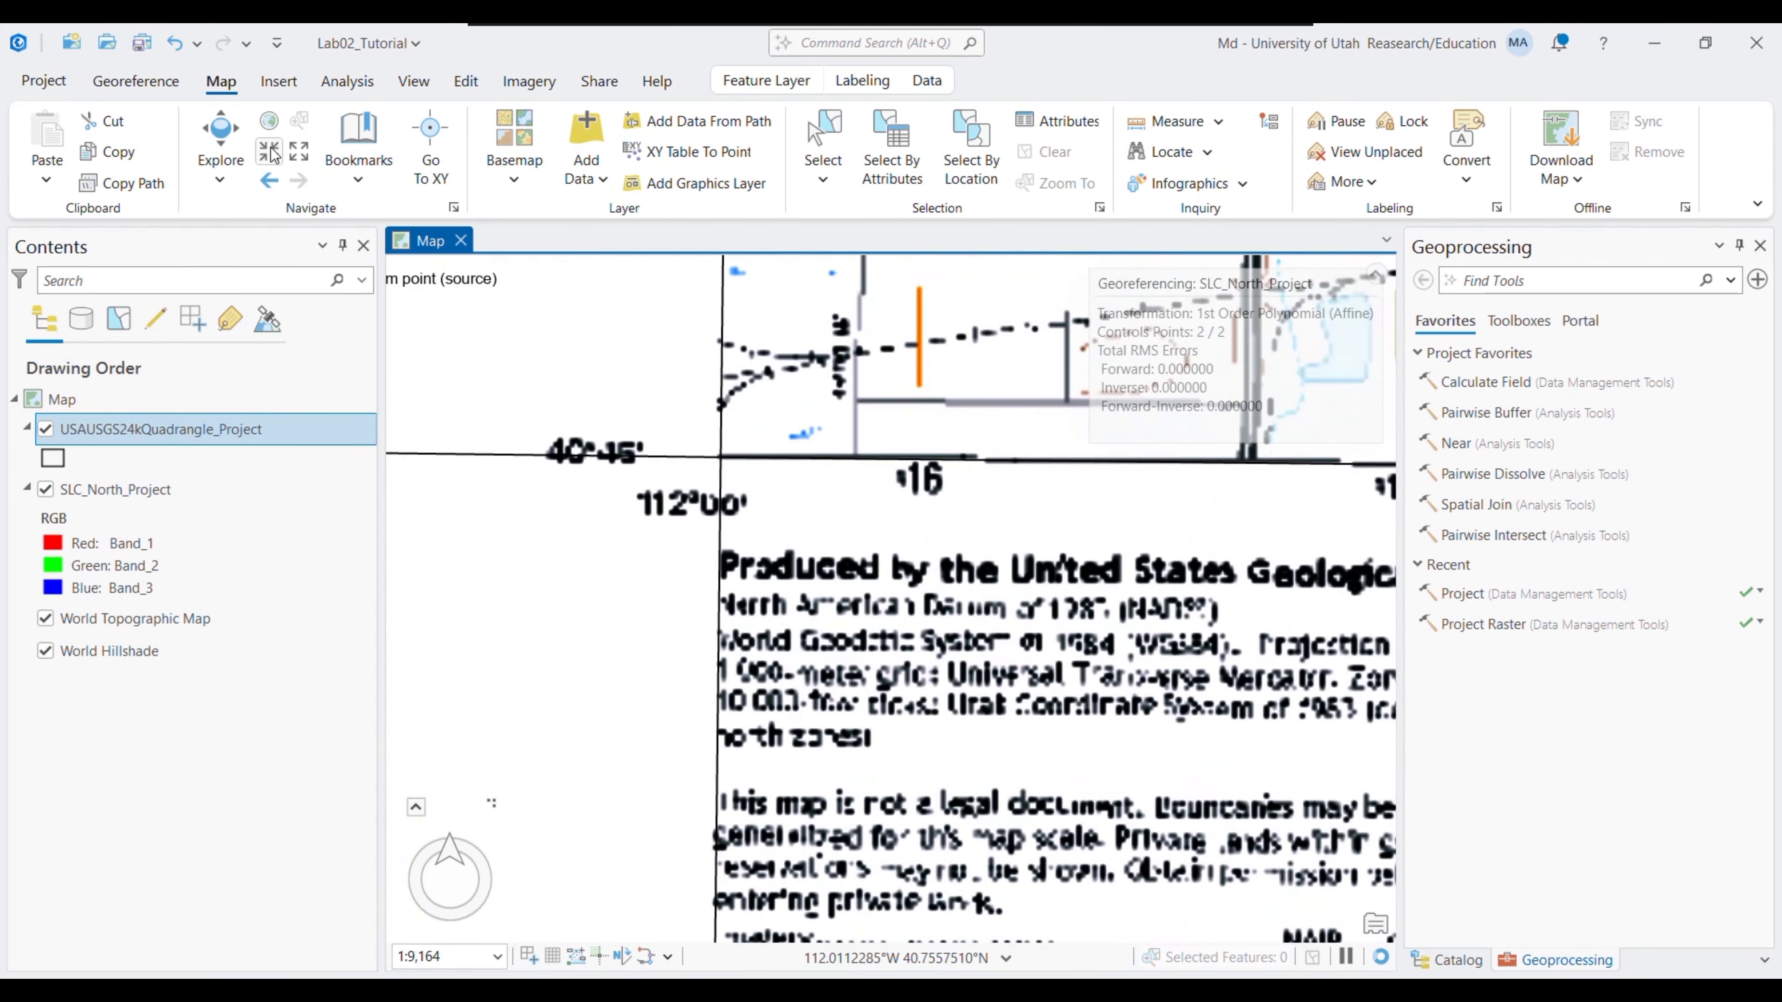
click(269, 151)
drag(790, 437, 1173, 732)
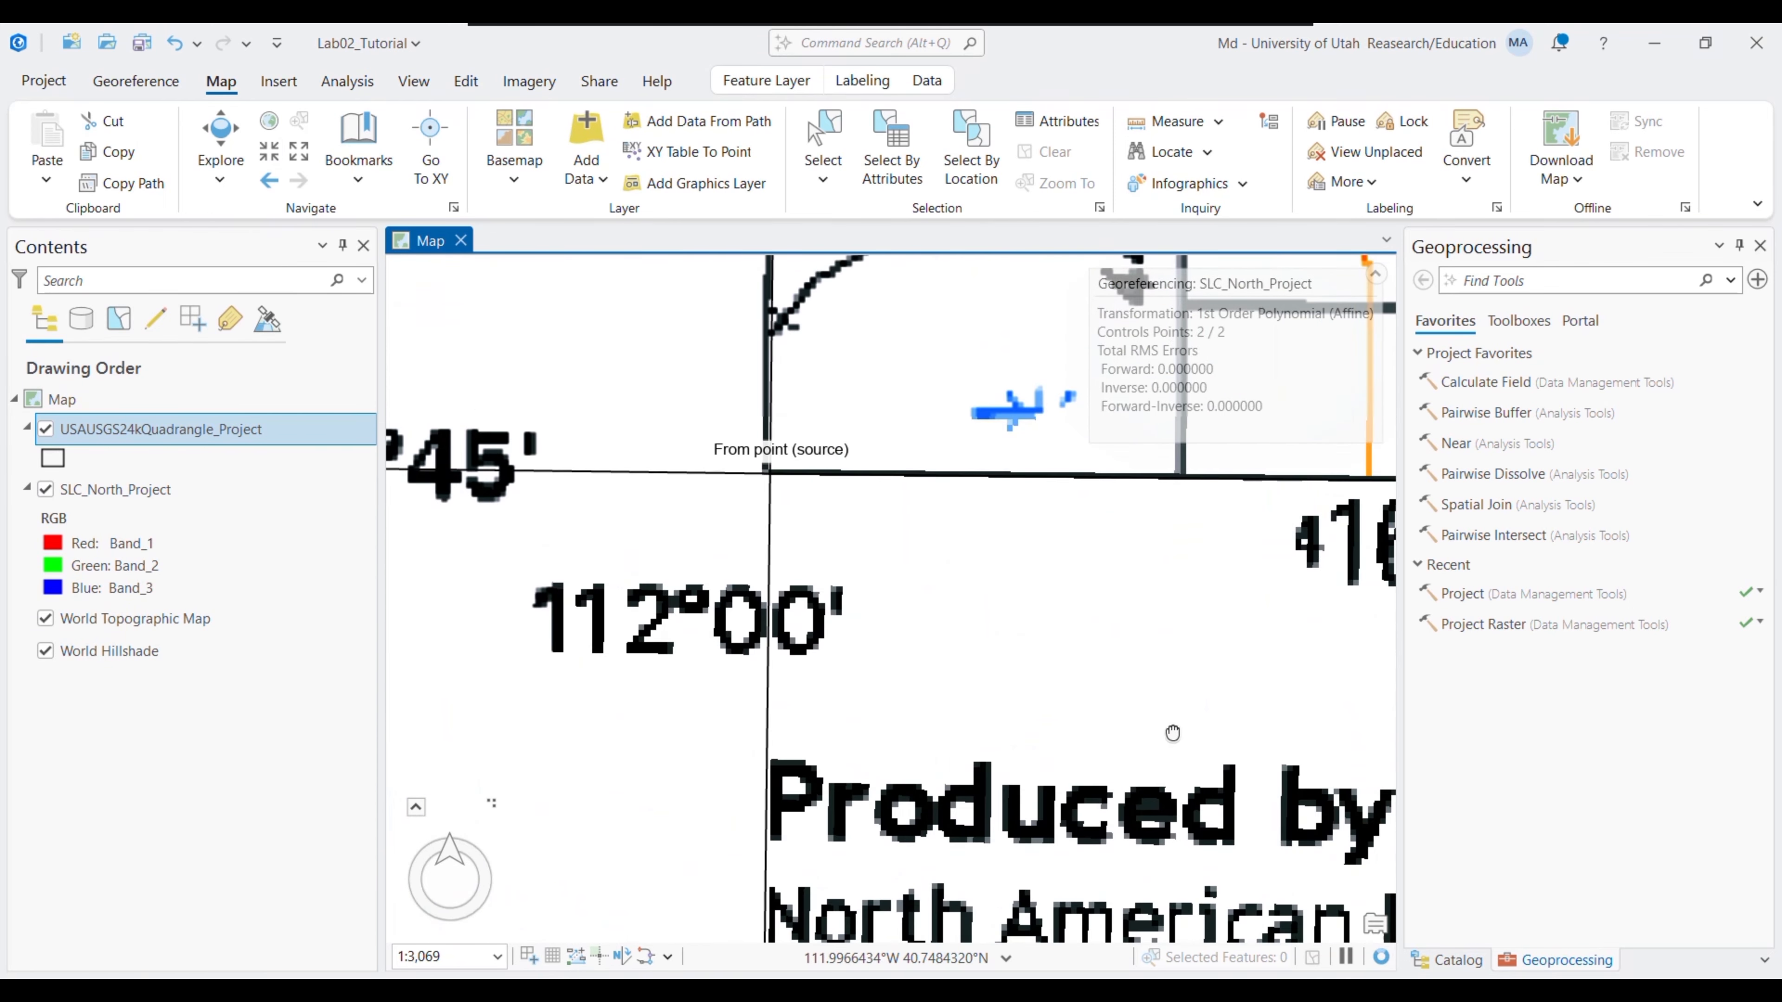
drag(698, 423, 914, 602)
click(268, 151)
click(268, 151)
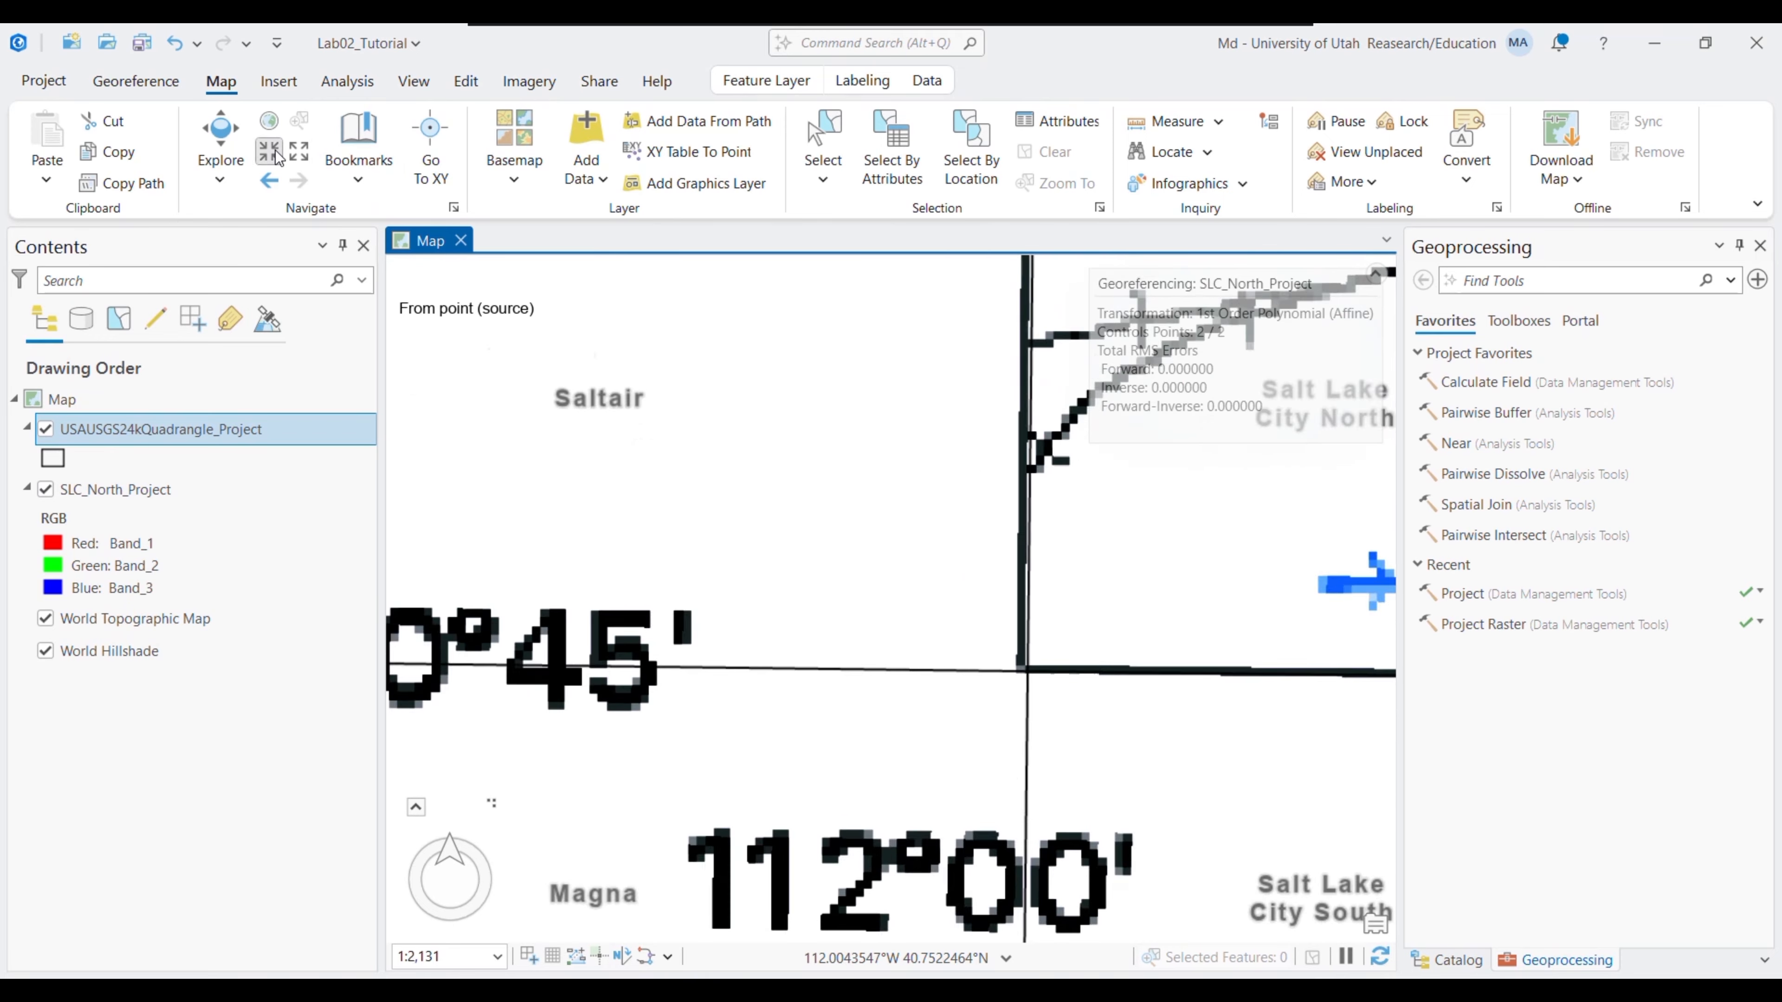
click(269, 151)
click(268, 151)
drag(1008, 691, 635, 402)
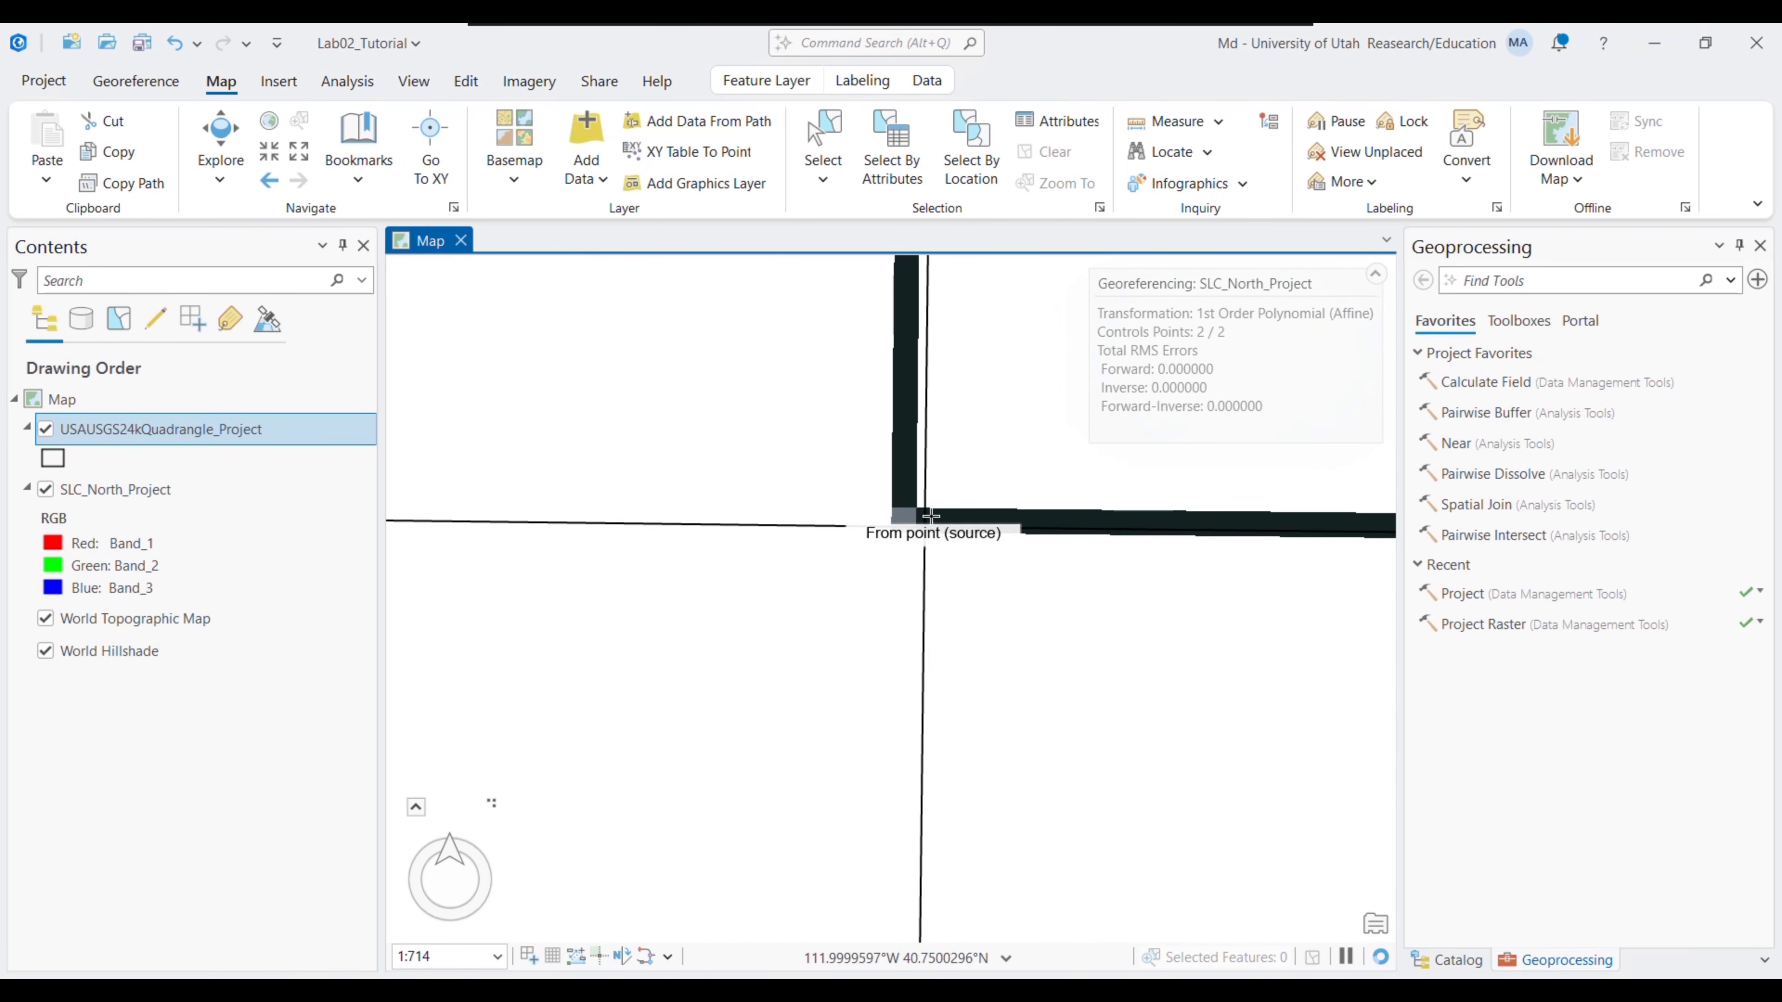
click(166, 88)
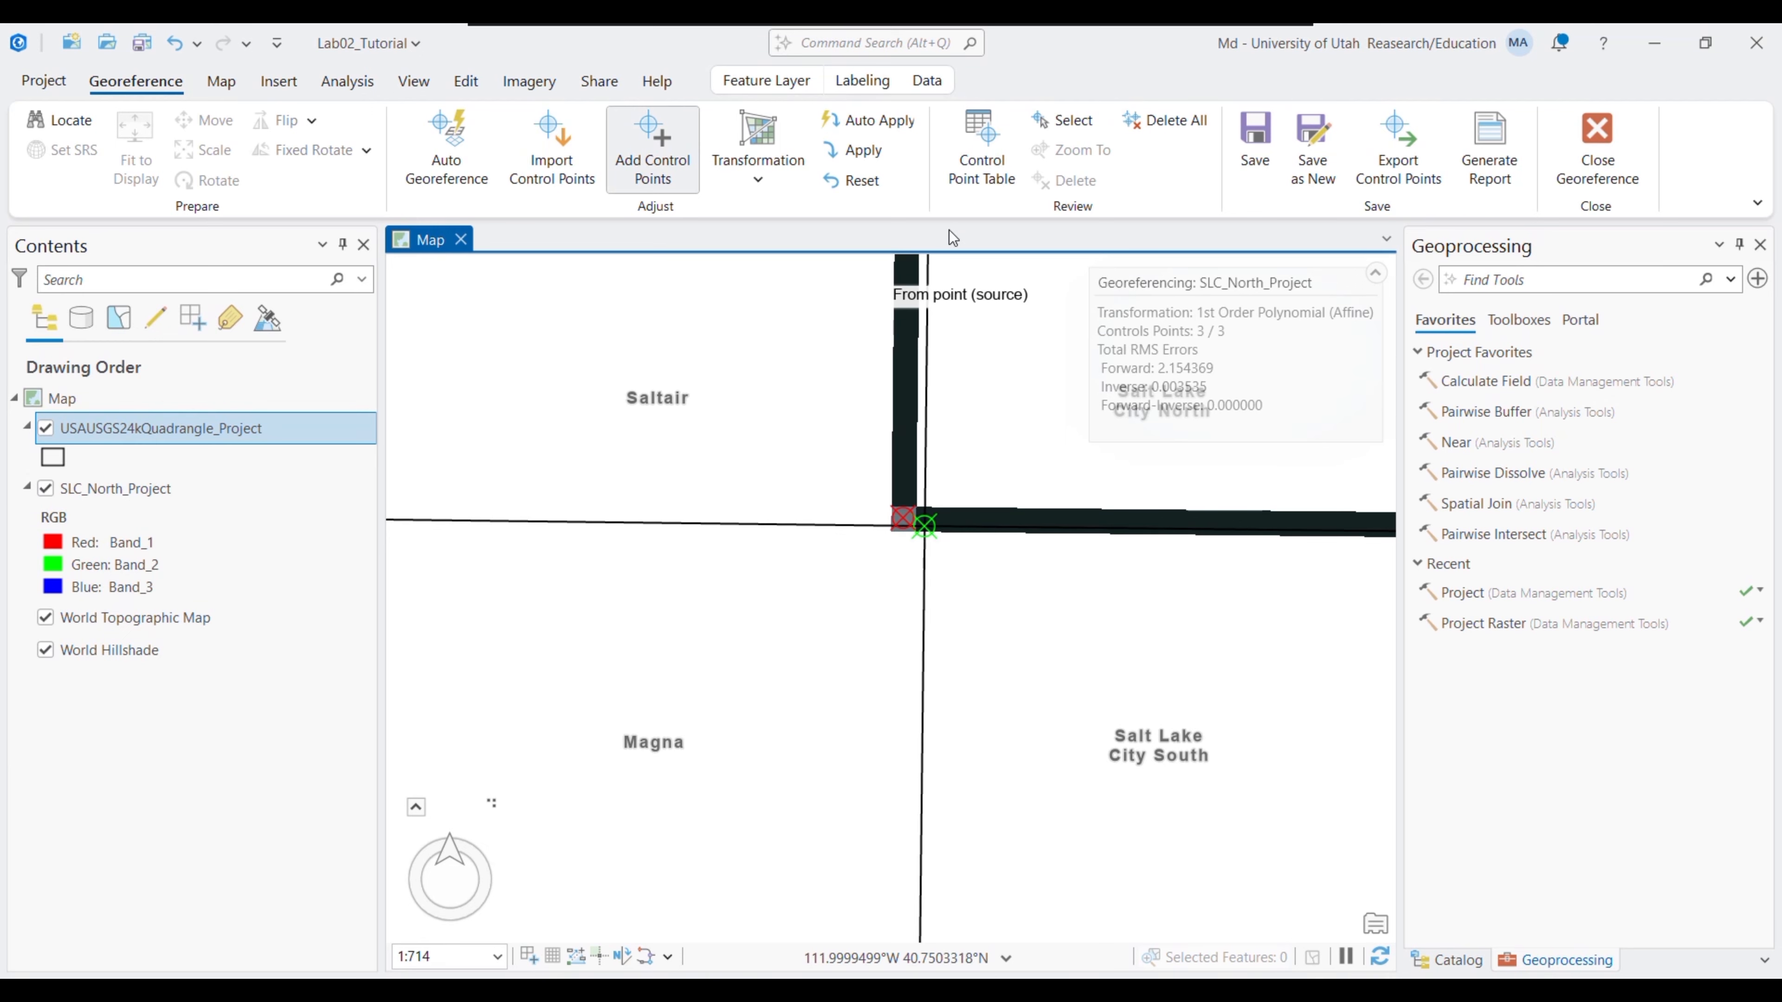
click(867, 160)
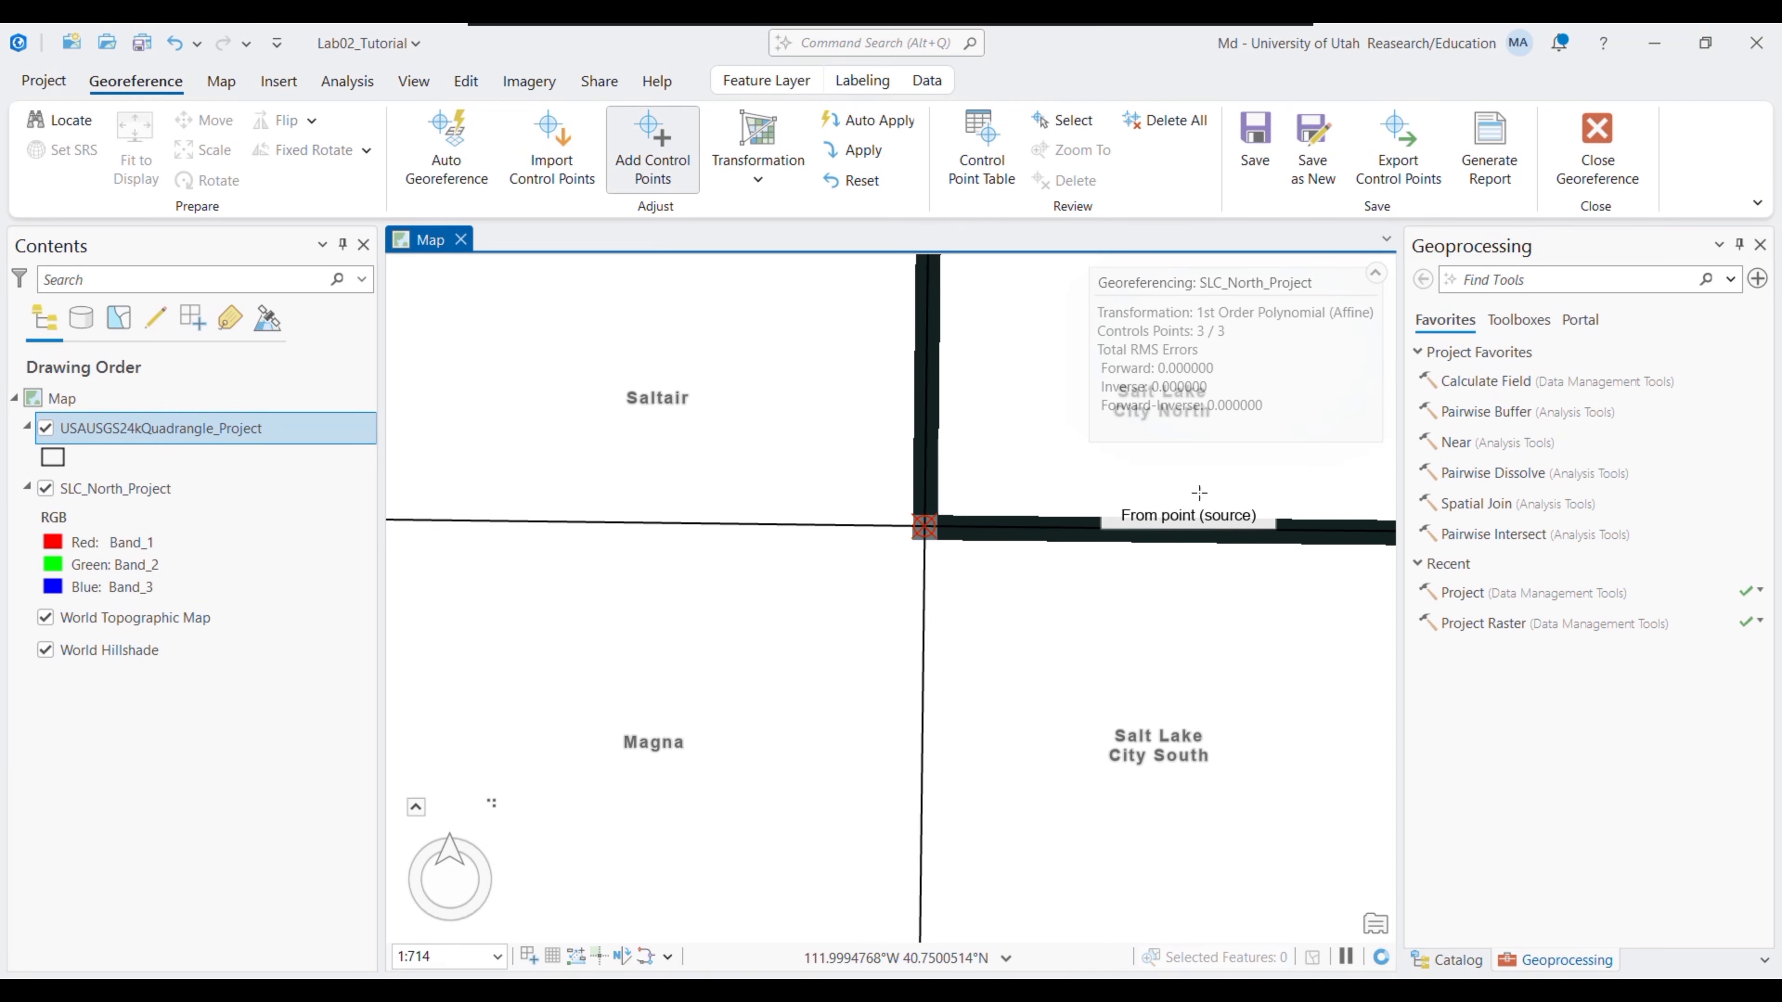
- Zoom out and pan to check the raster's fit against the basemap
click(221, 81)
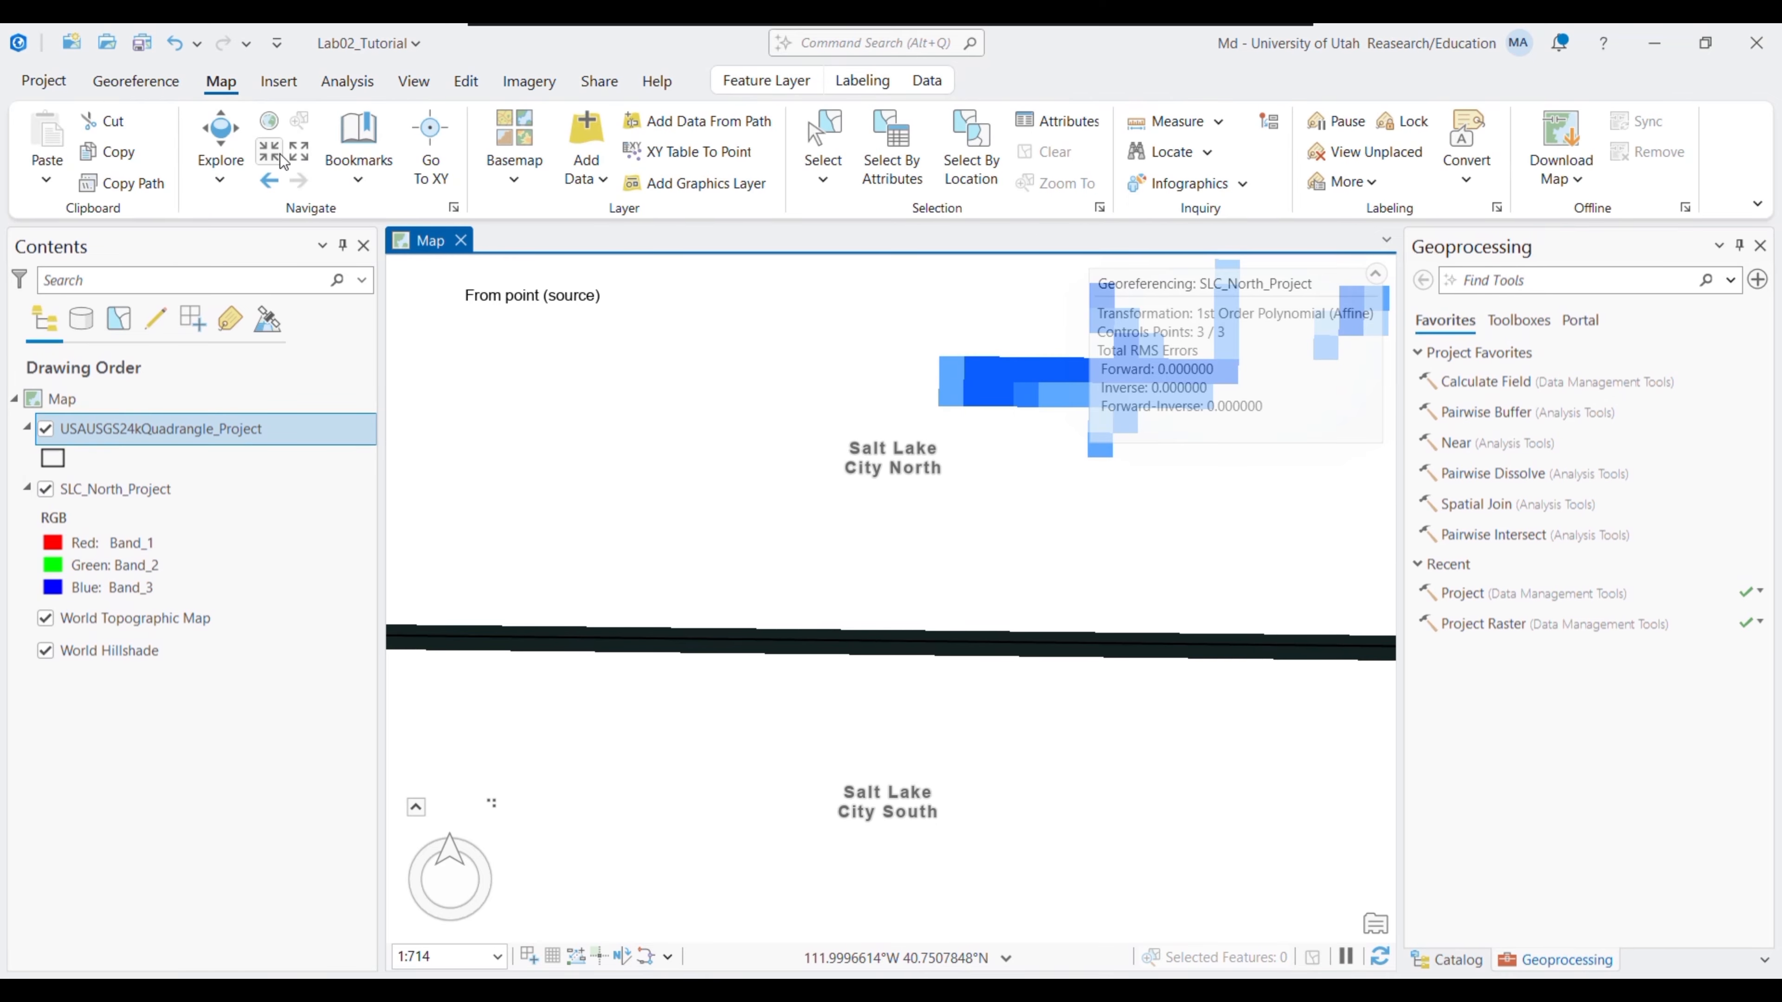
click(303, 160)
click(303, 160)
click(303, 160)
drag(1052, 485, 491, 495)
- Pan and zoom out to center the whole quadrangle in view
drag(965, 544, 528, 470)
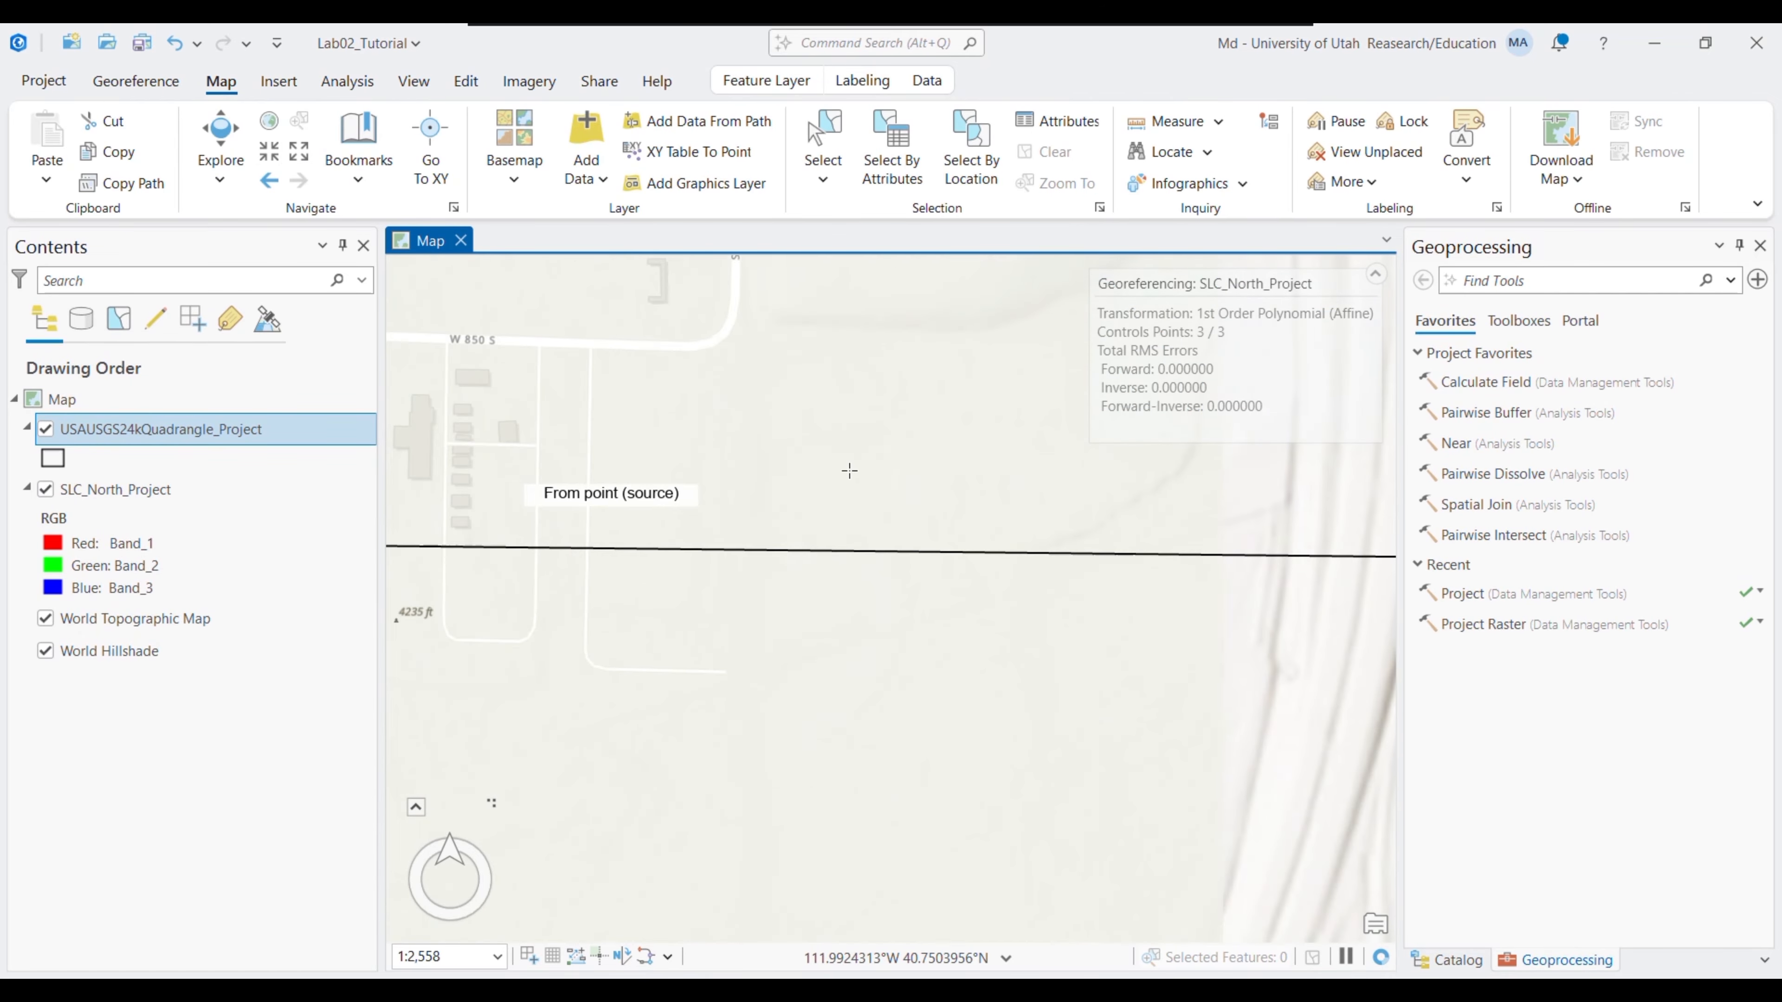
drag(891, 472, 512, 420)
click(303, 160)
click(303, 161)
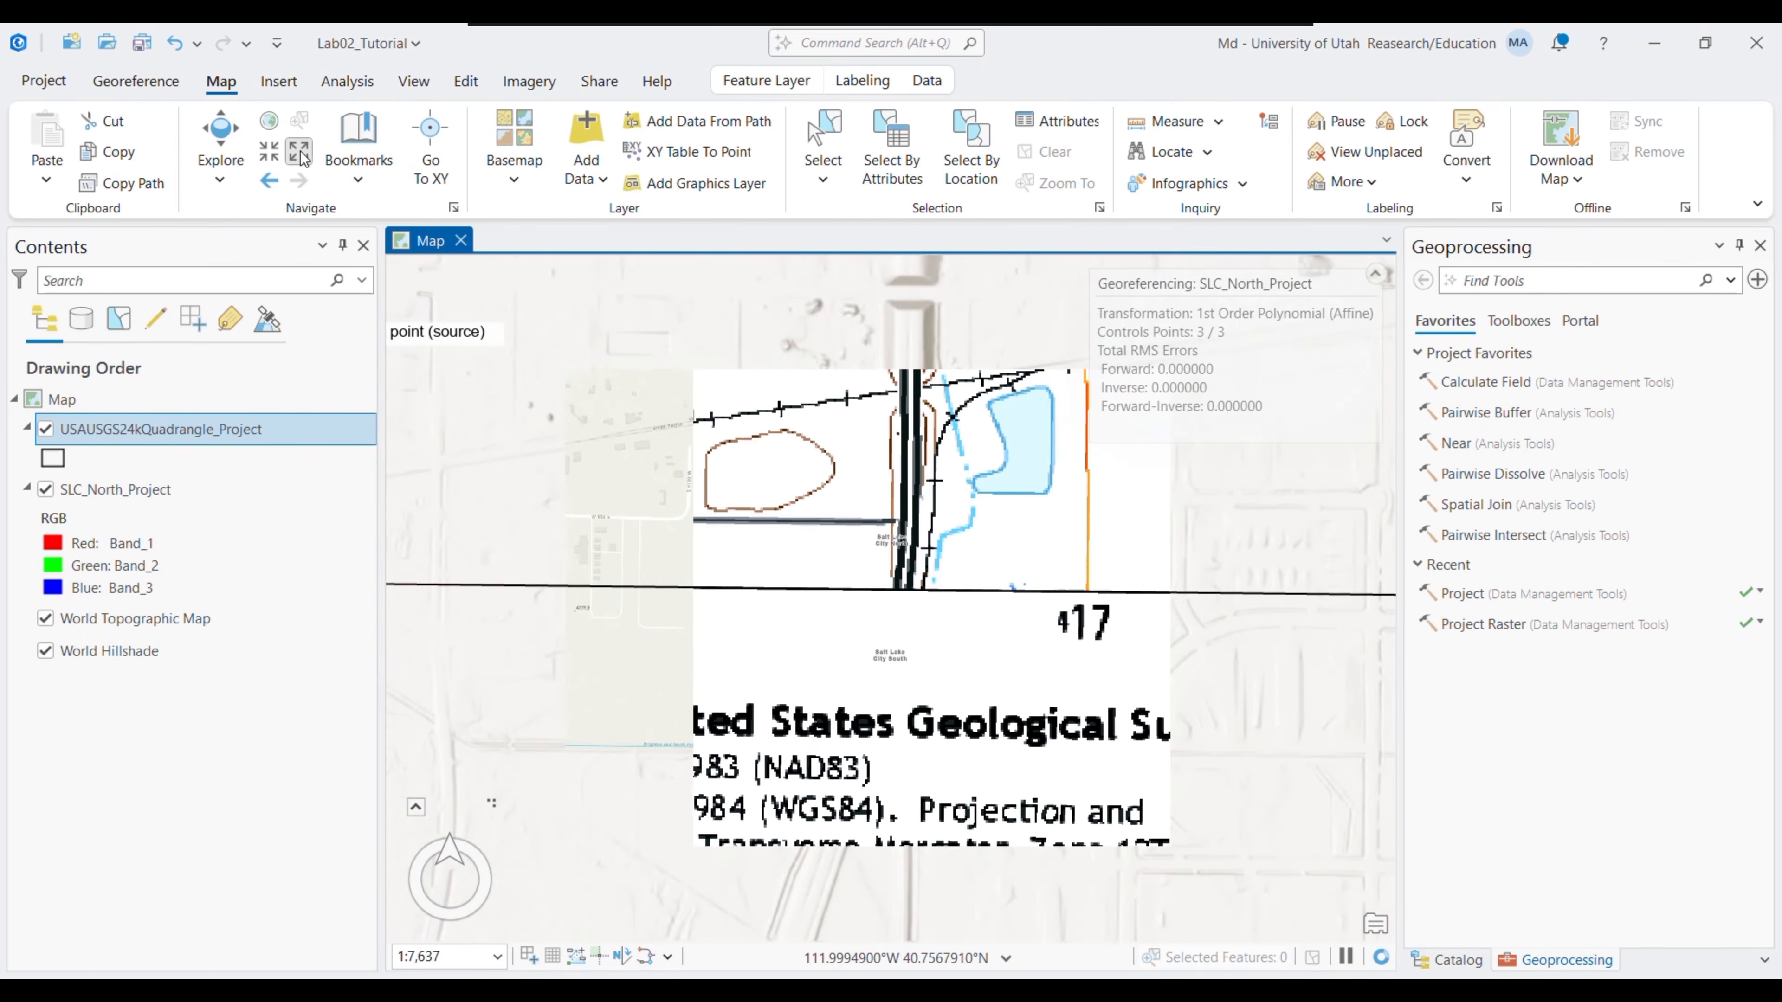
click(303, 161)
click(303, 158)
click(303, 158)
click(303, 158)
click(303, 158)
click(303, 158)
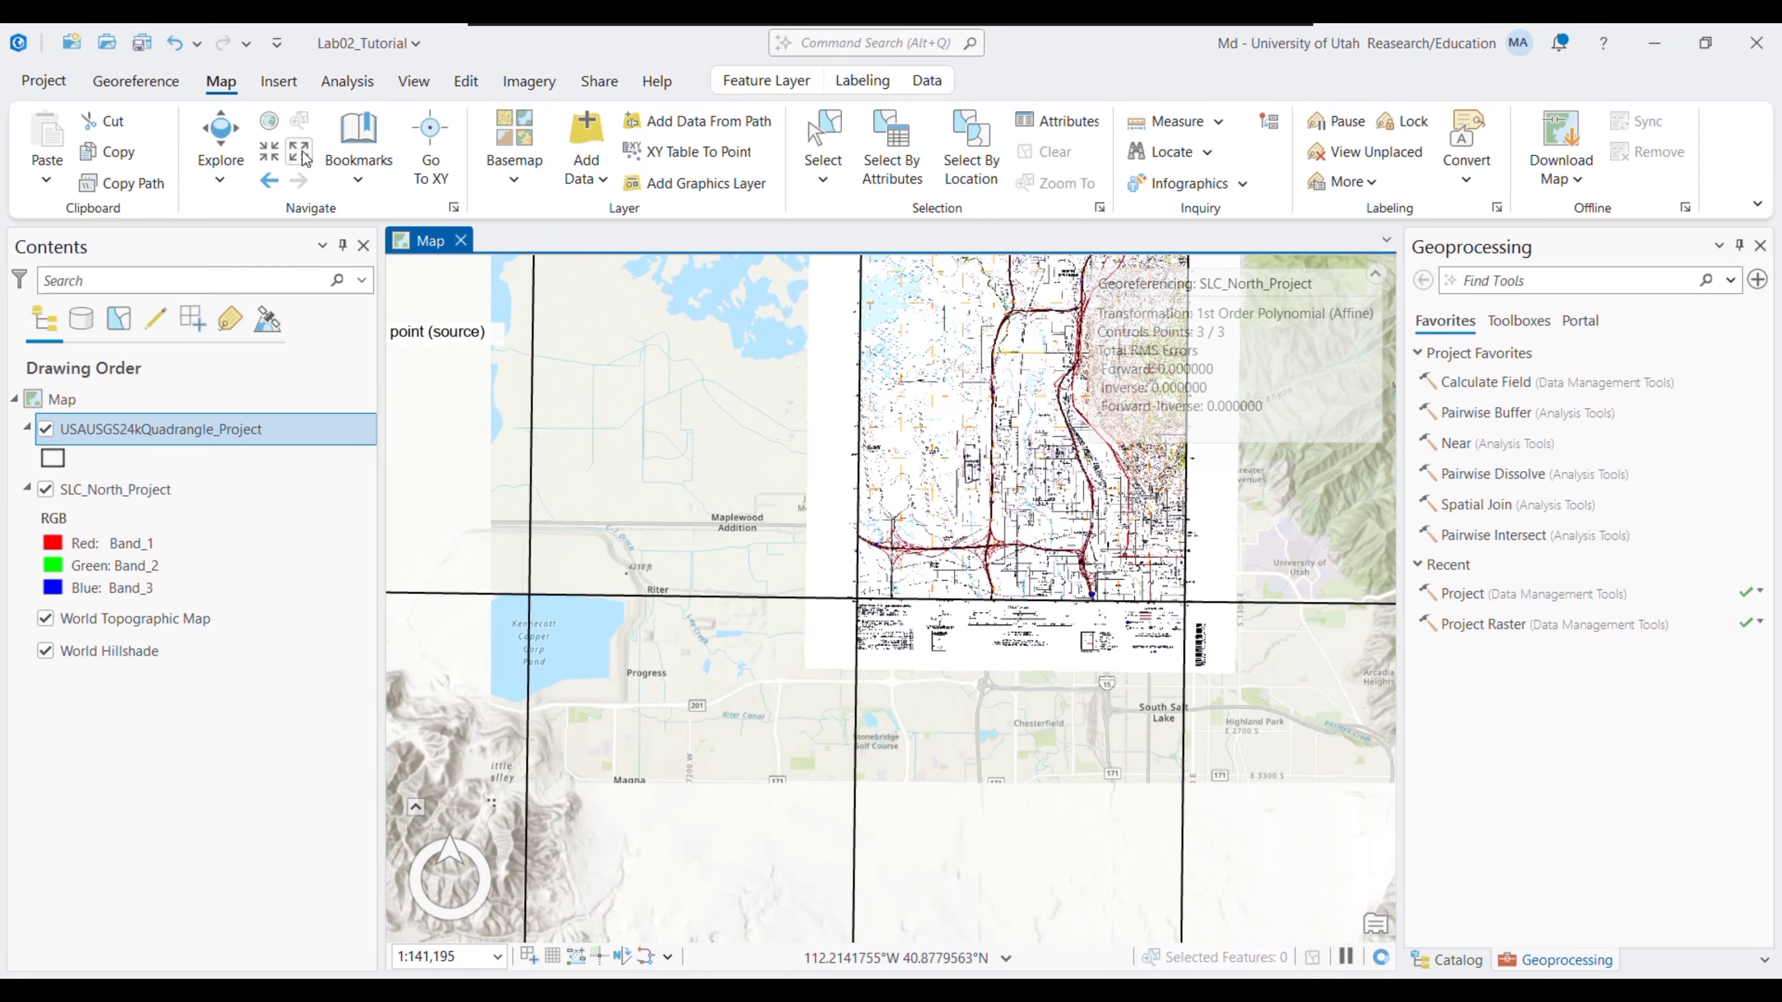
drag(1193, 559, 1012, 547)
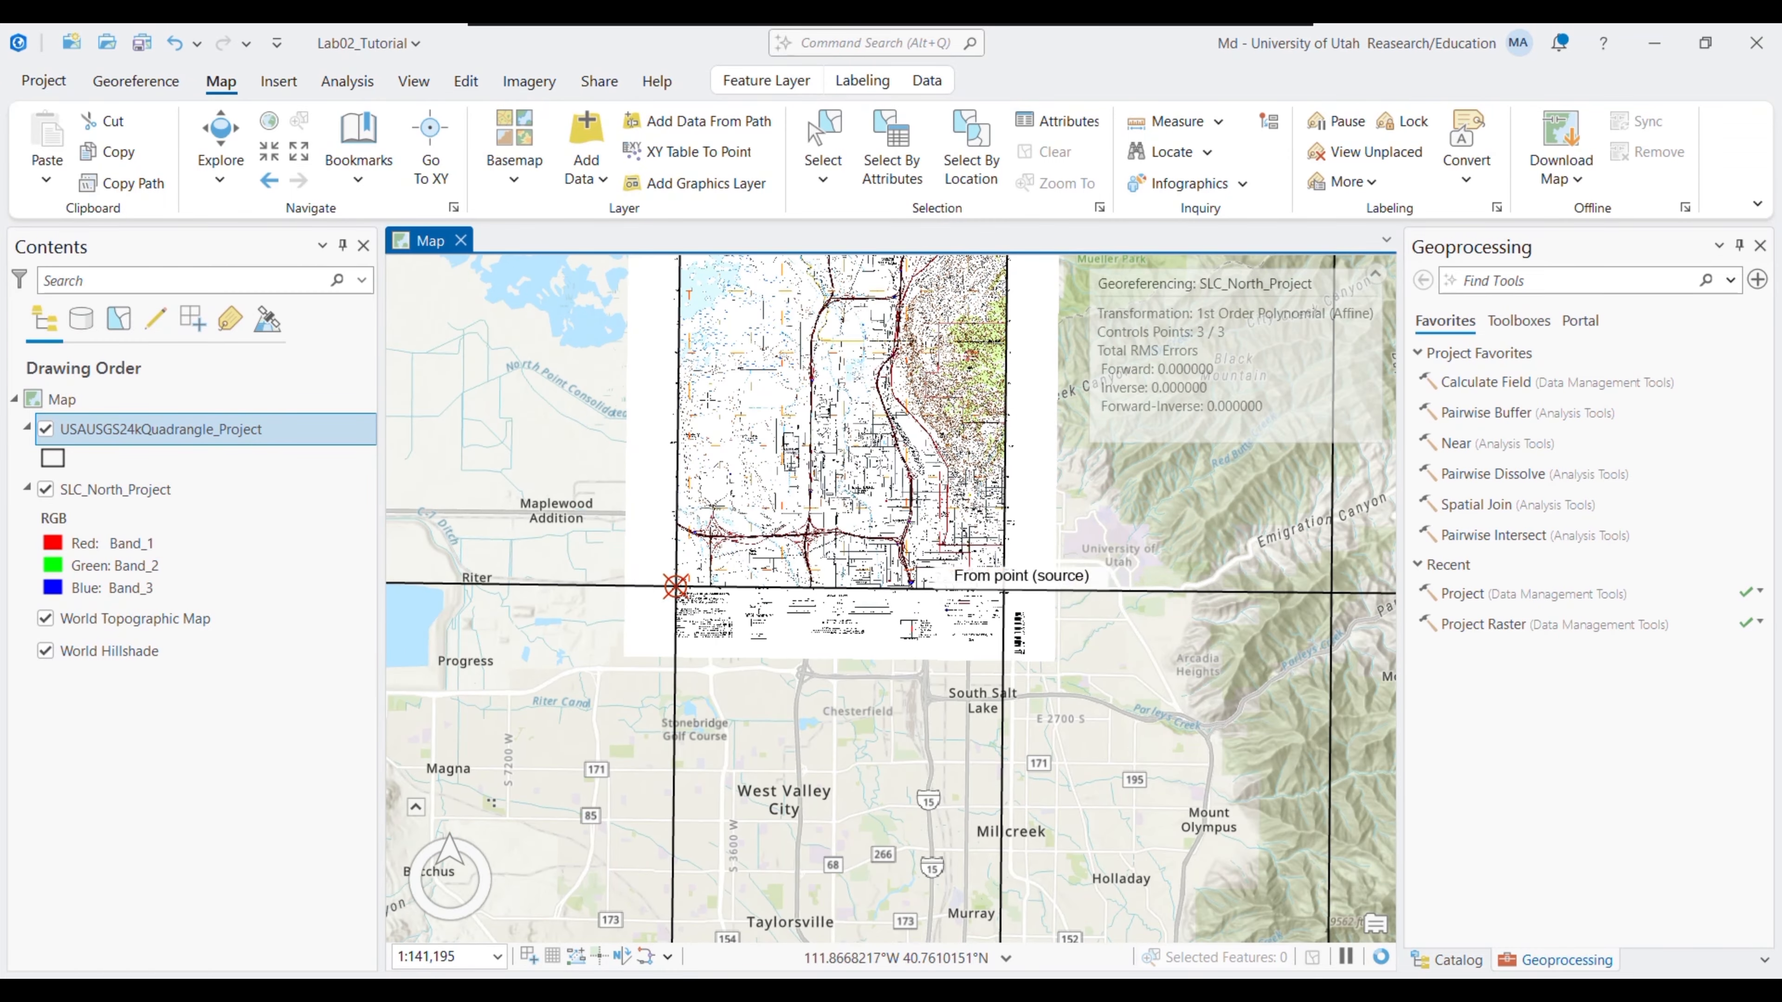
- Zoom in on the 40°45′ / 111°52′30″ southeast corner and resume adding control points
click(269, 152)
click(269, 152)
click(268, 152)
click(268, 152)
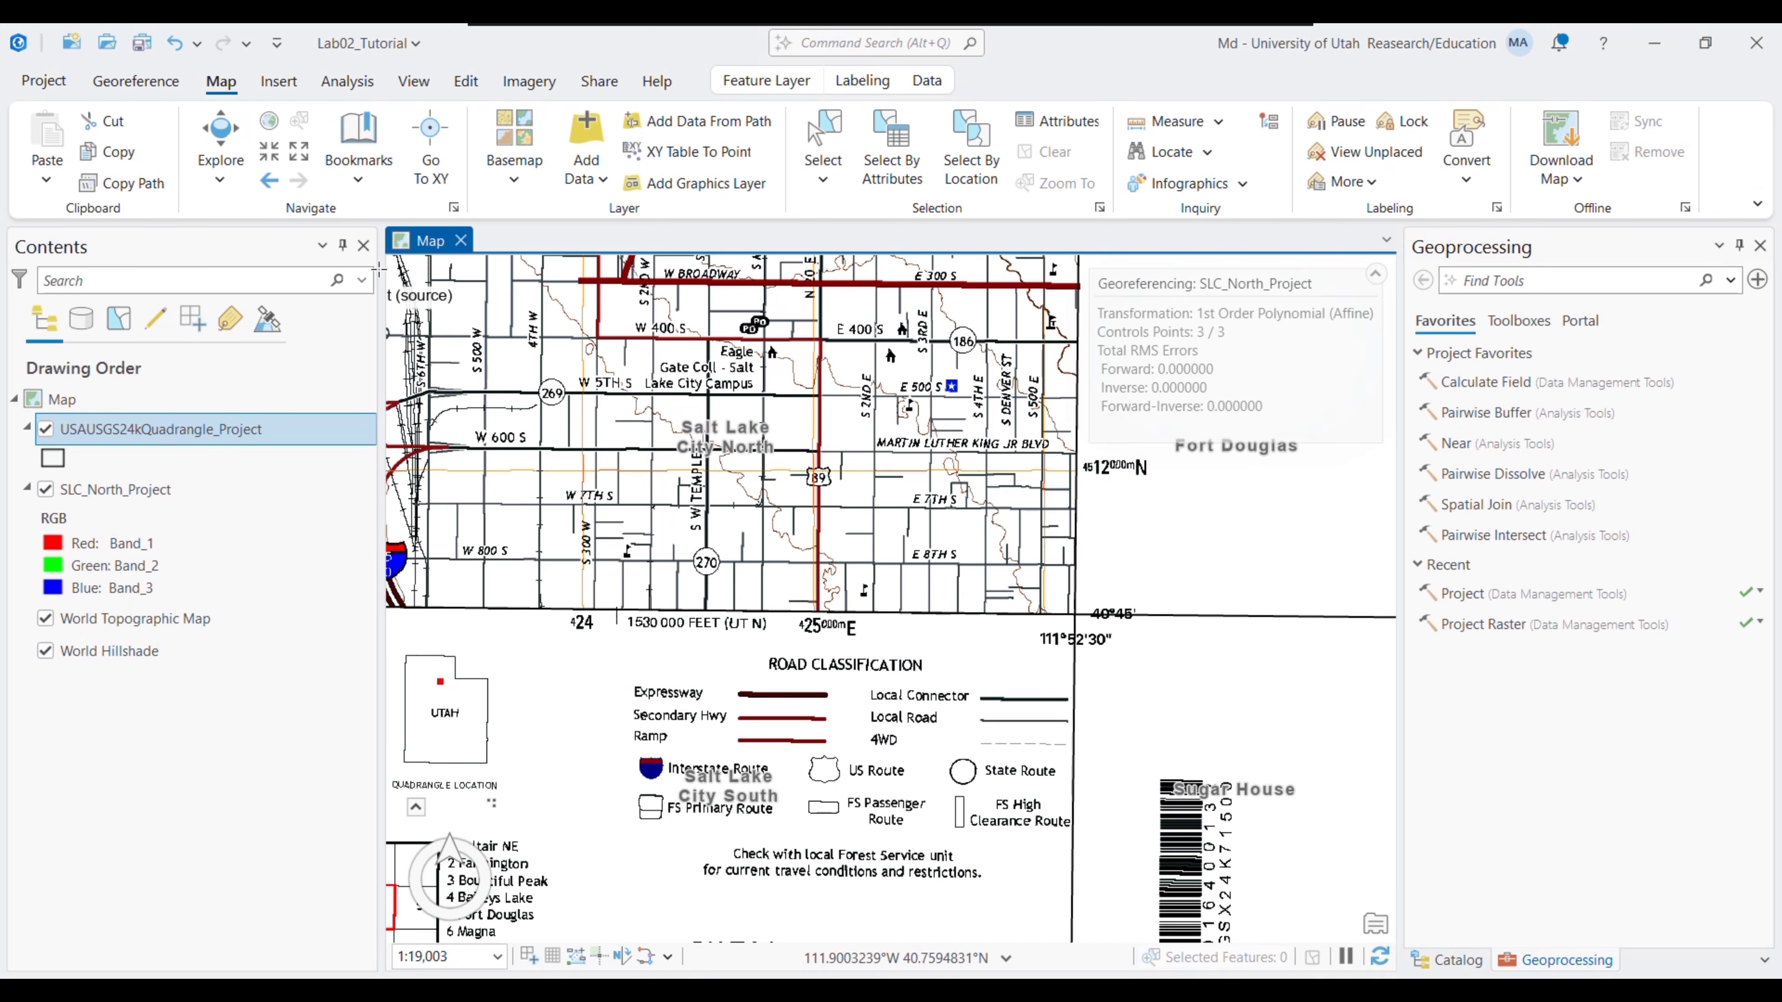
click(264, 153)
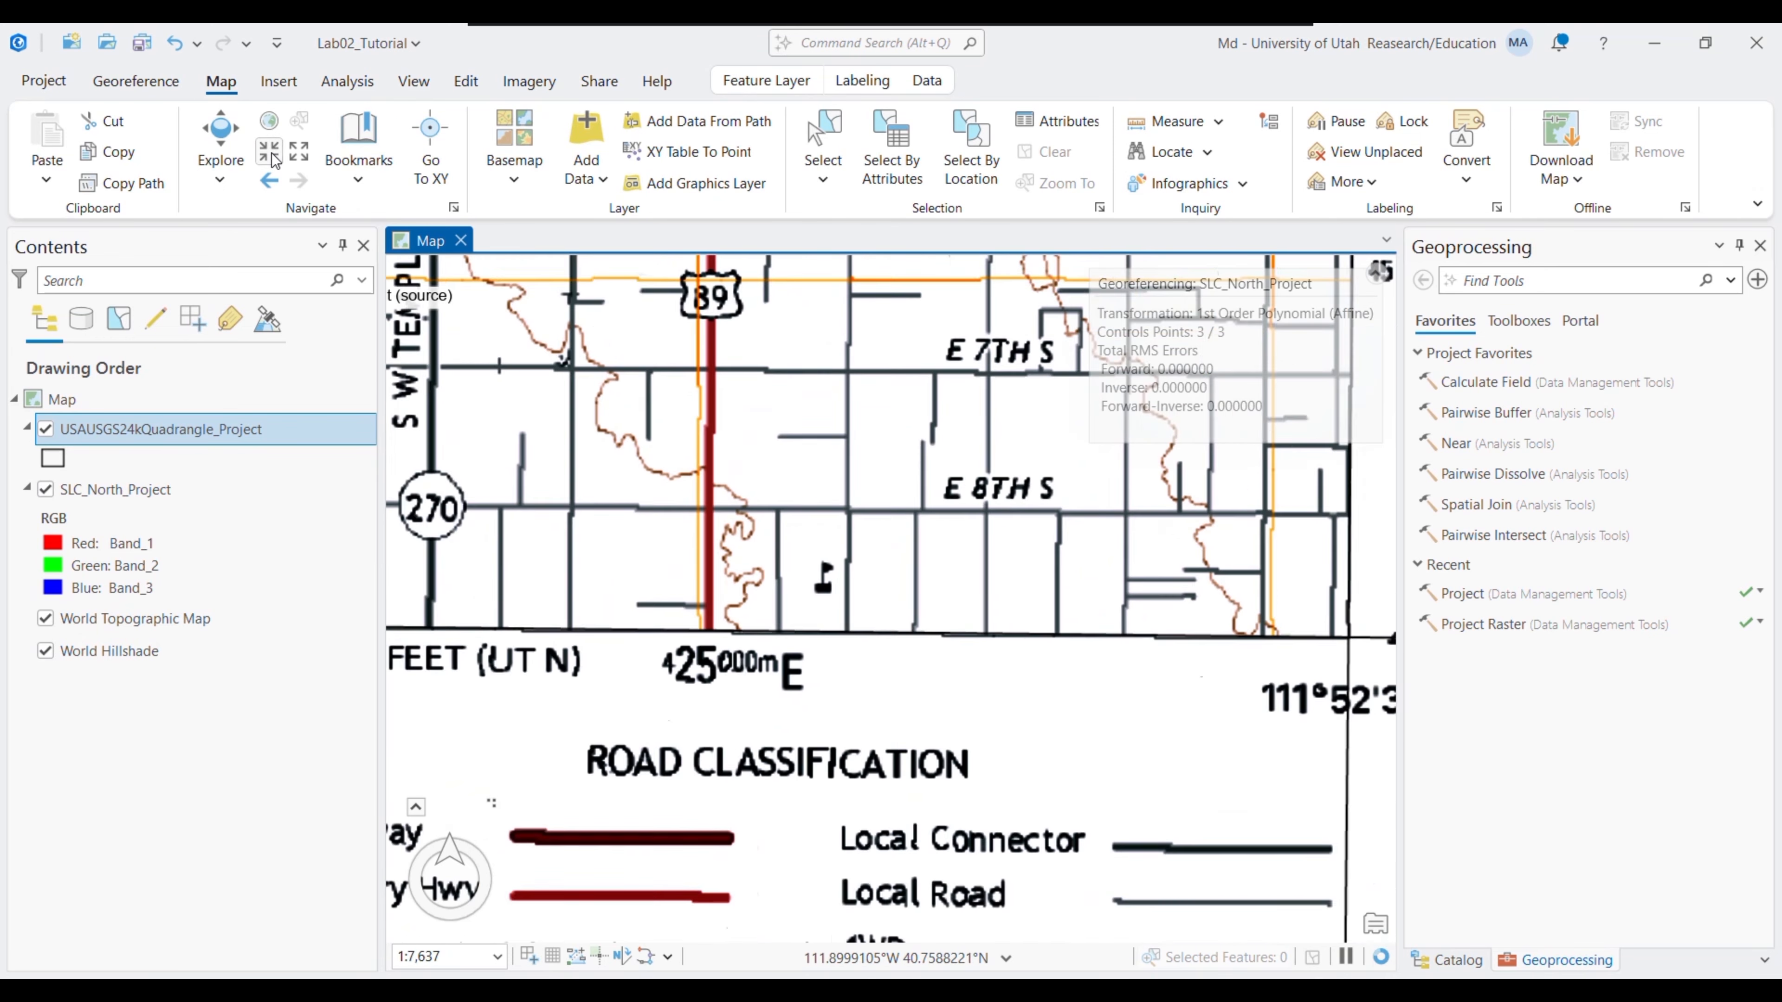
drag(1029, 527, 406, 549)
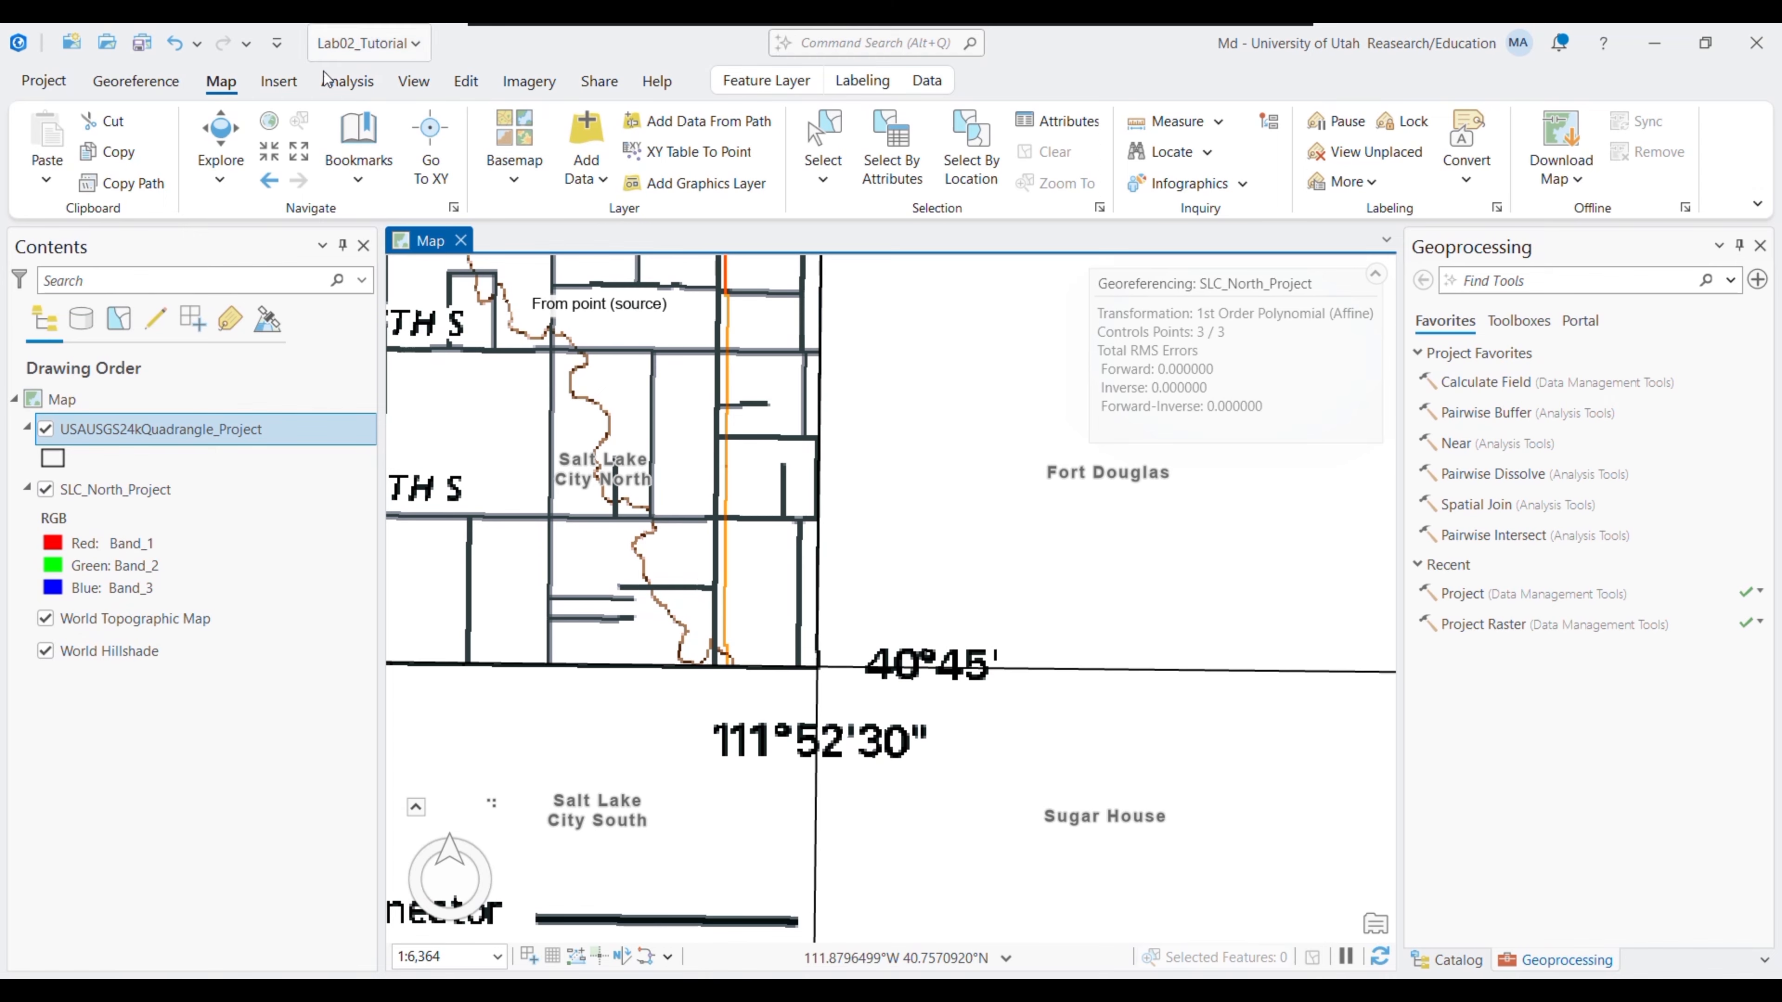
click(136, 81)
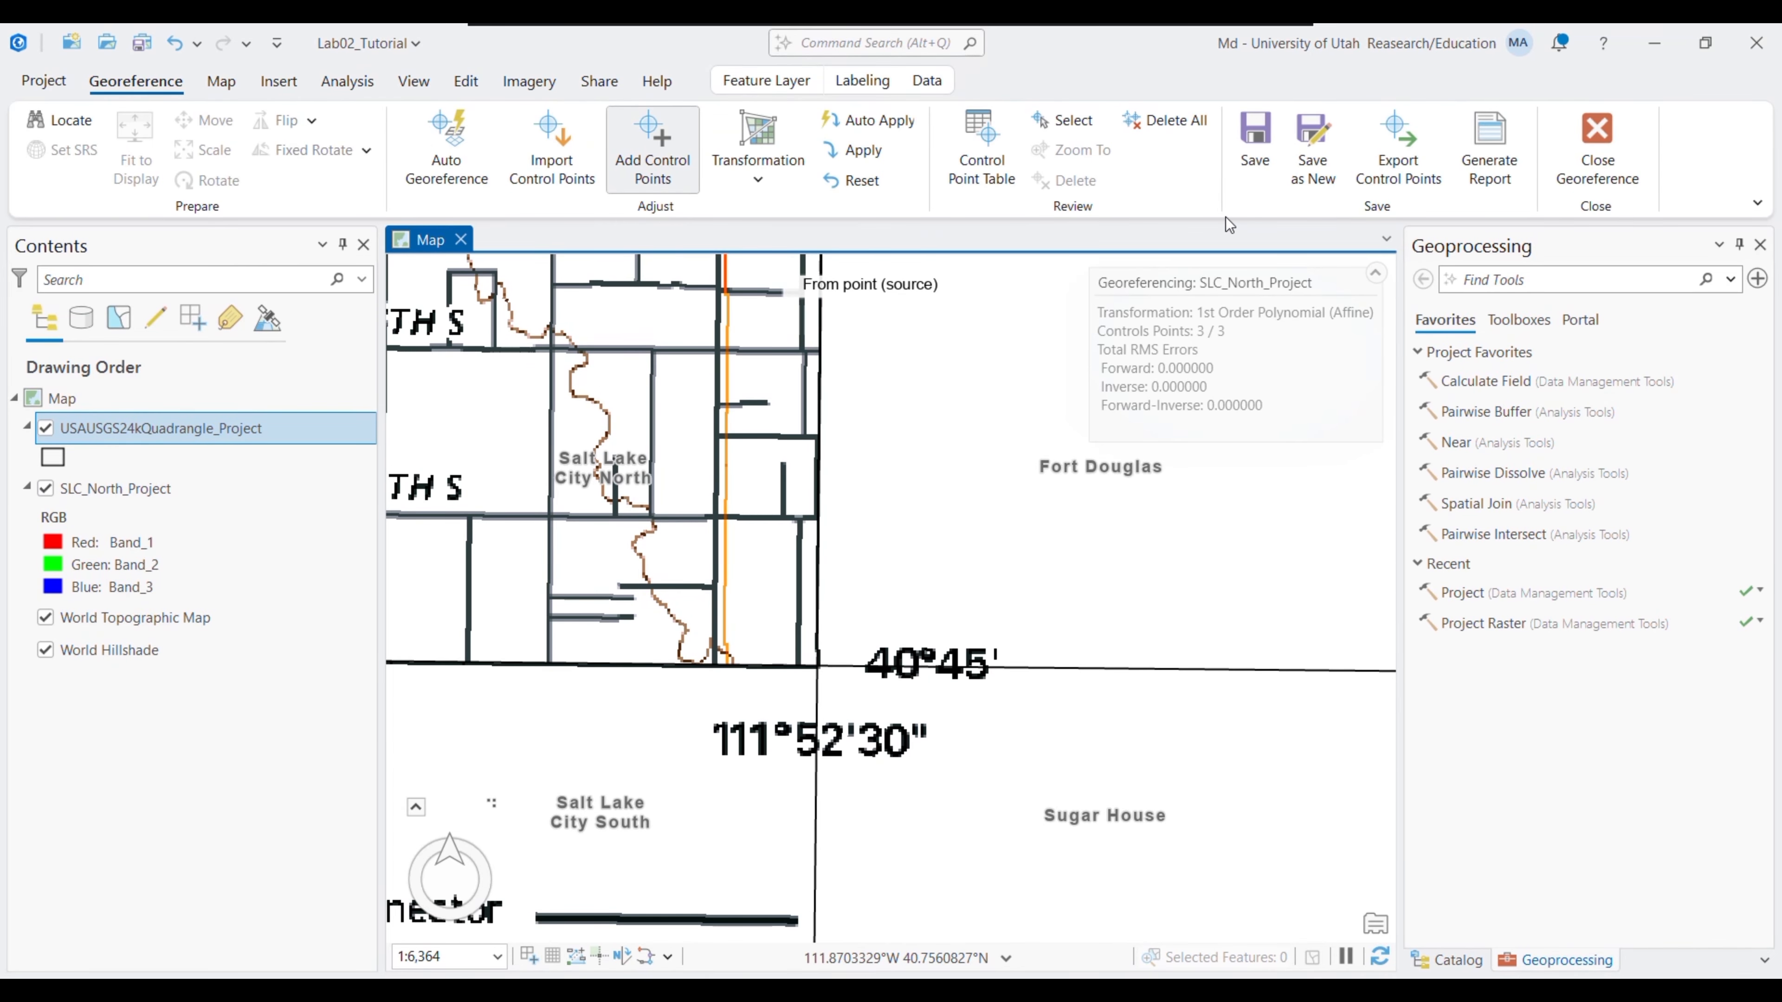
- Save the 3-point georeferencing to SLC_North_Project and open the layer's options
click(1256, 163)
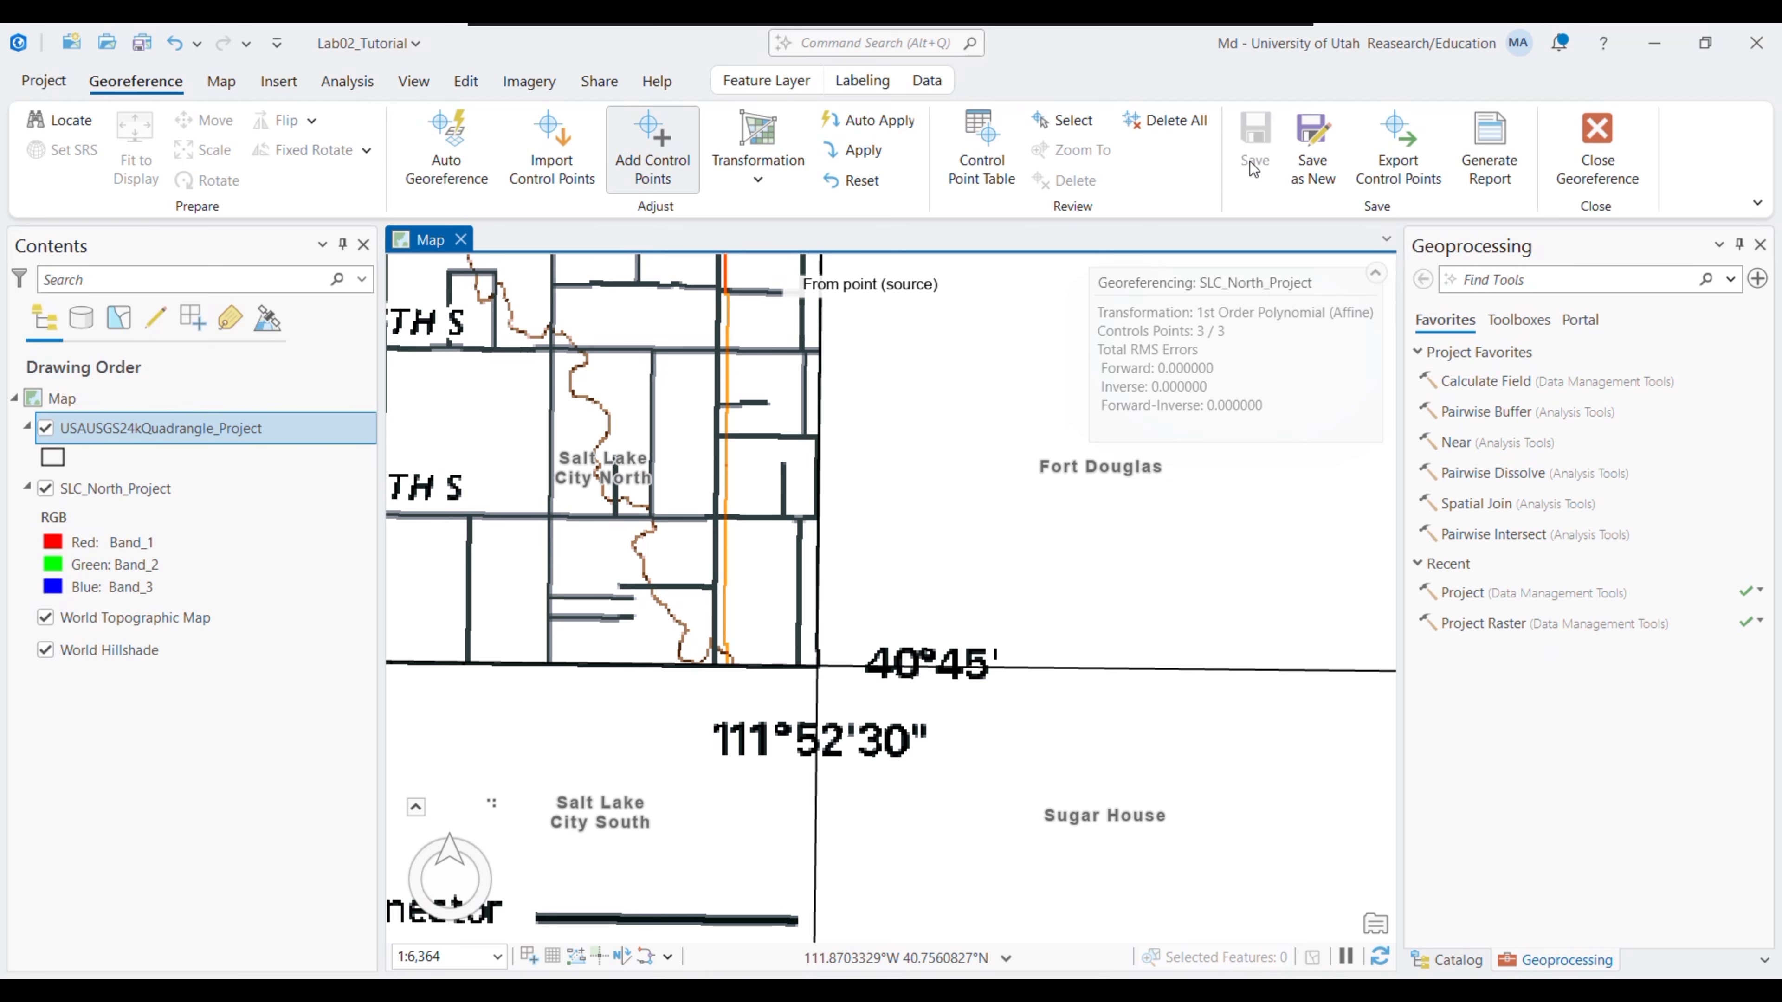
right_click(116, 488)
- Zoom to SLC_North_Project, close Georeference, remove the layer, and close Geoprocessing to show Catalog
click(232, 539)
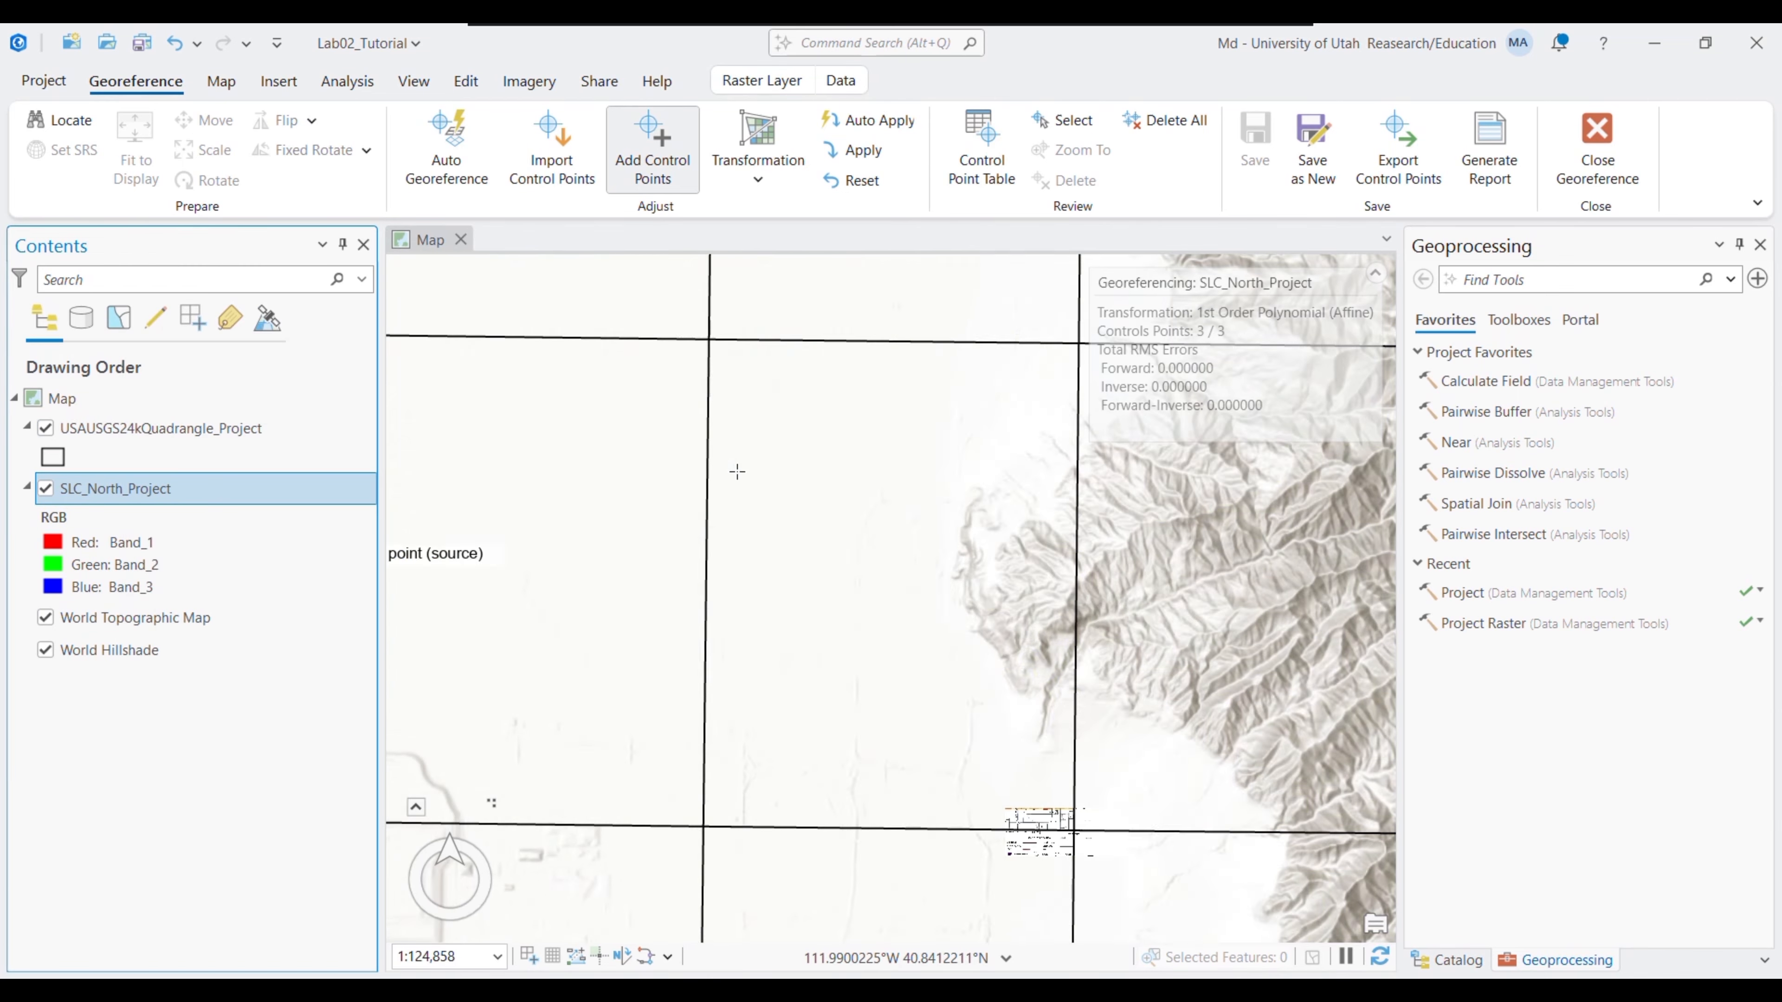
right_click(123, 489)
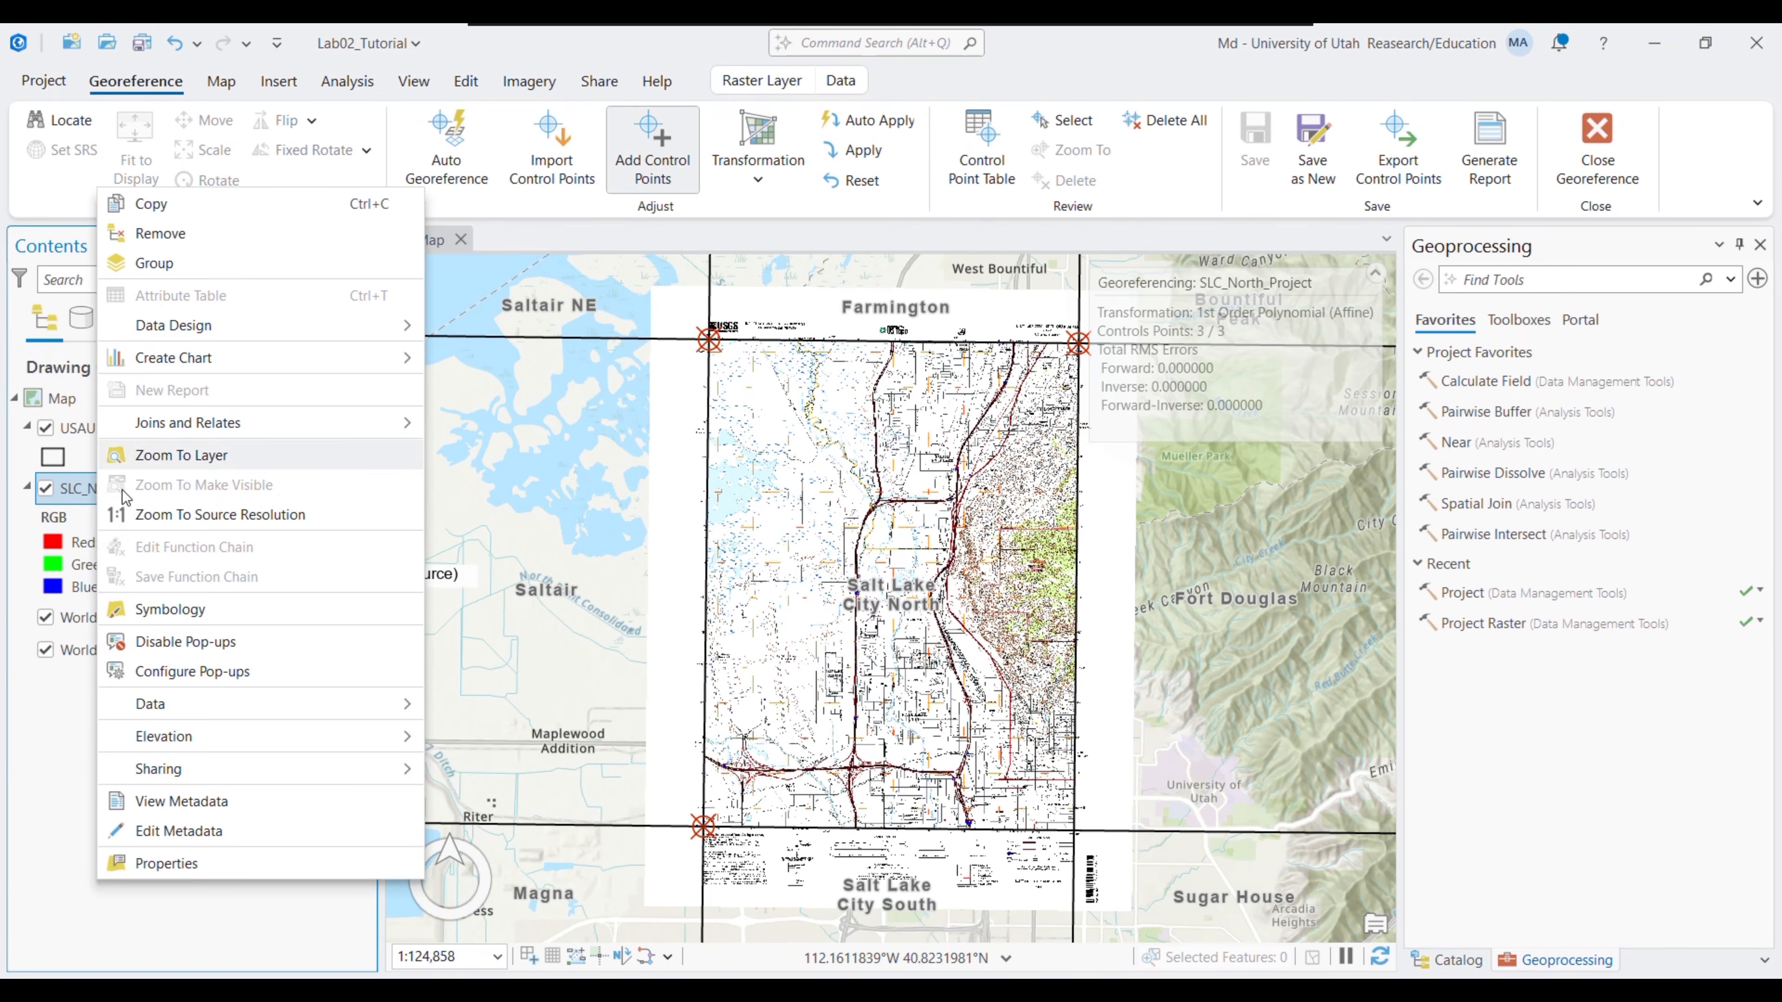
click(1599, 177)
right_click(118, 491)
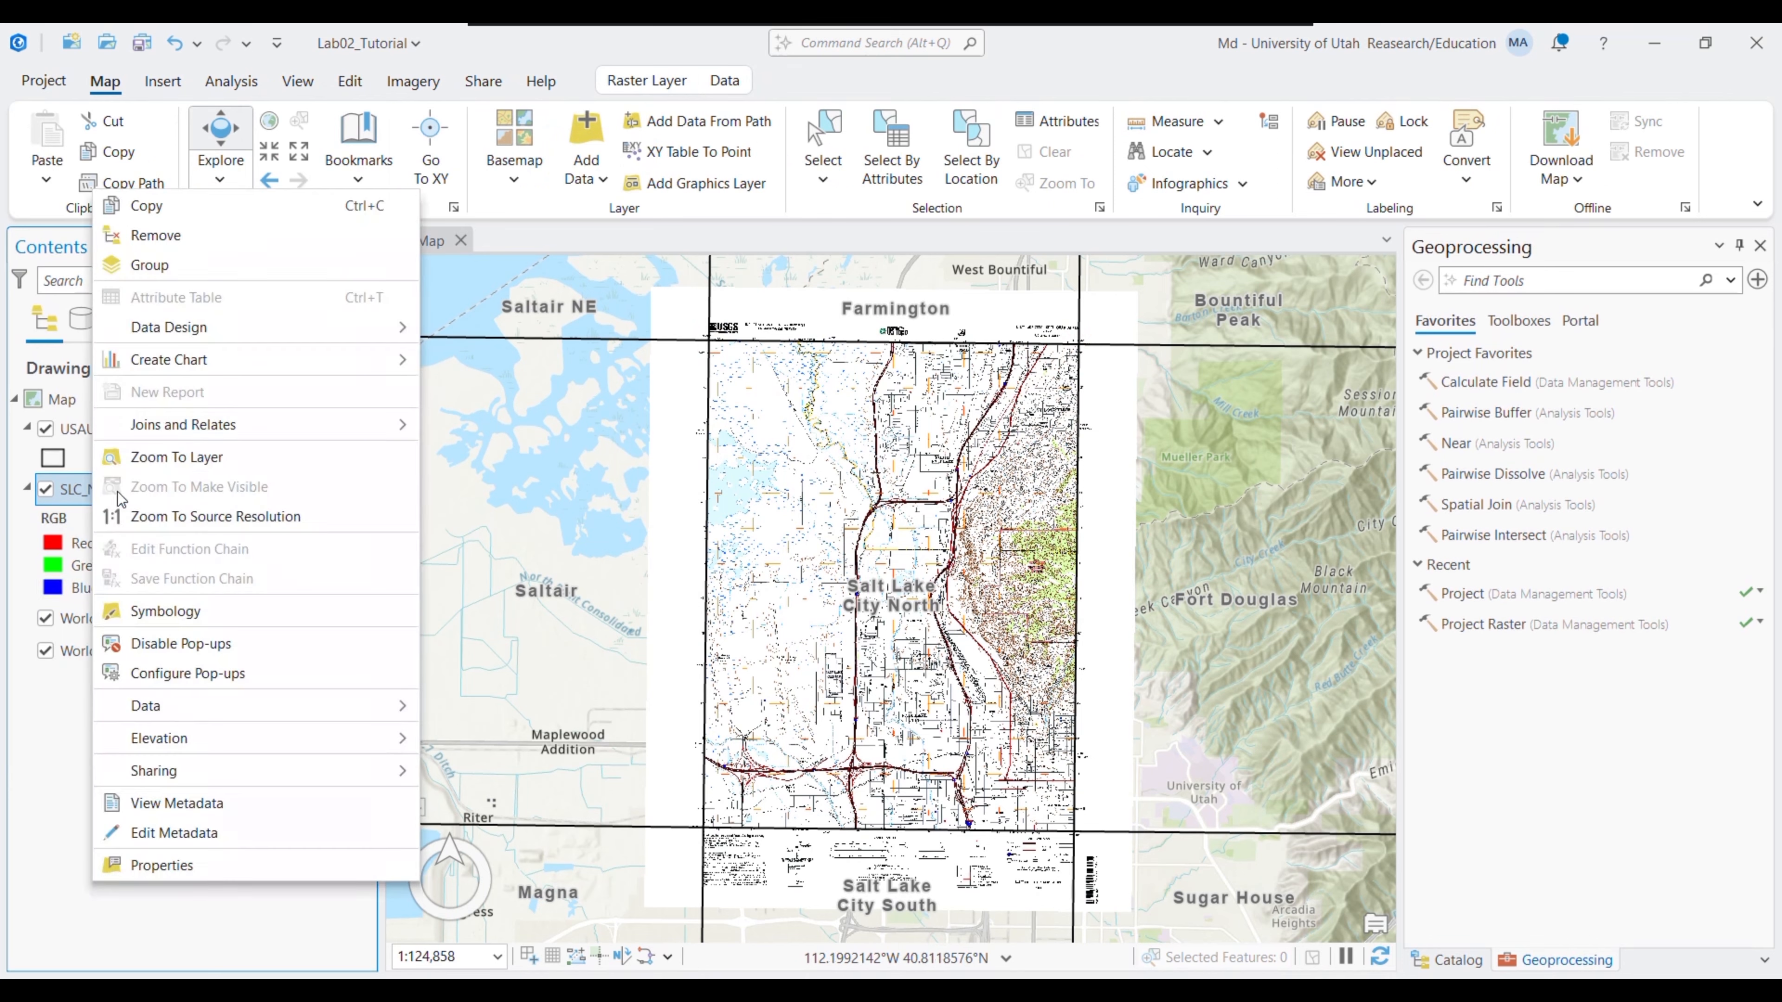
click(140, 237)
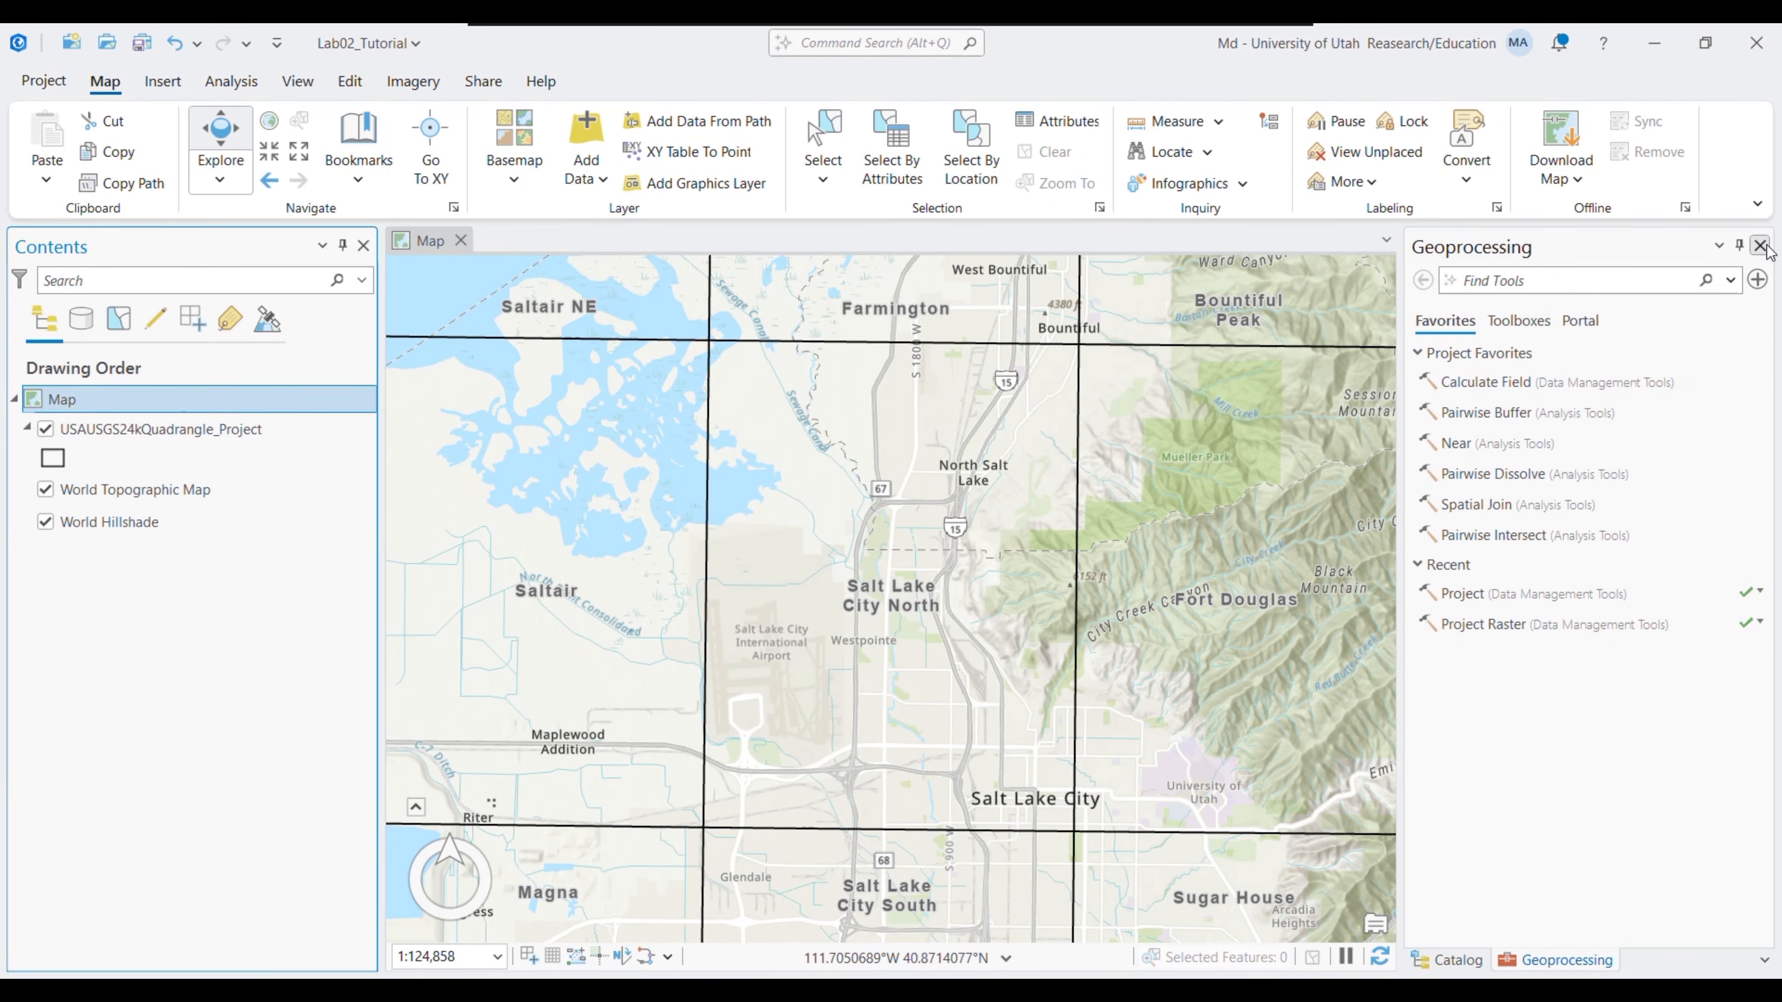
click(1761, 245)
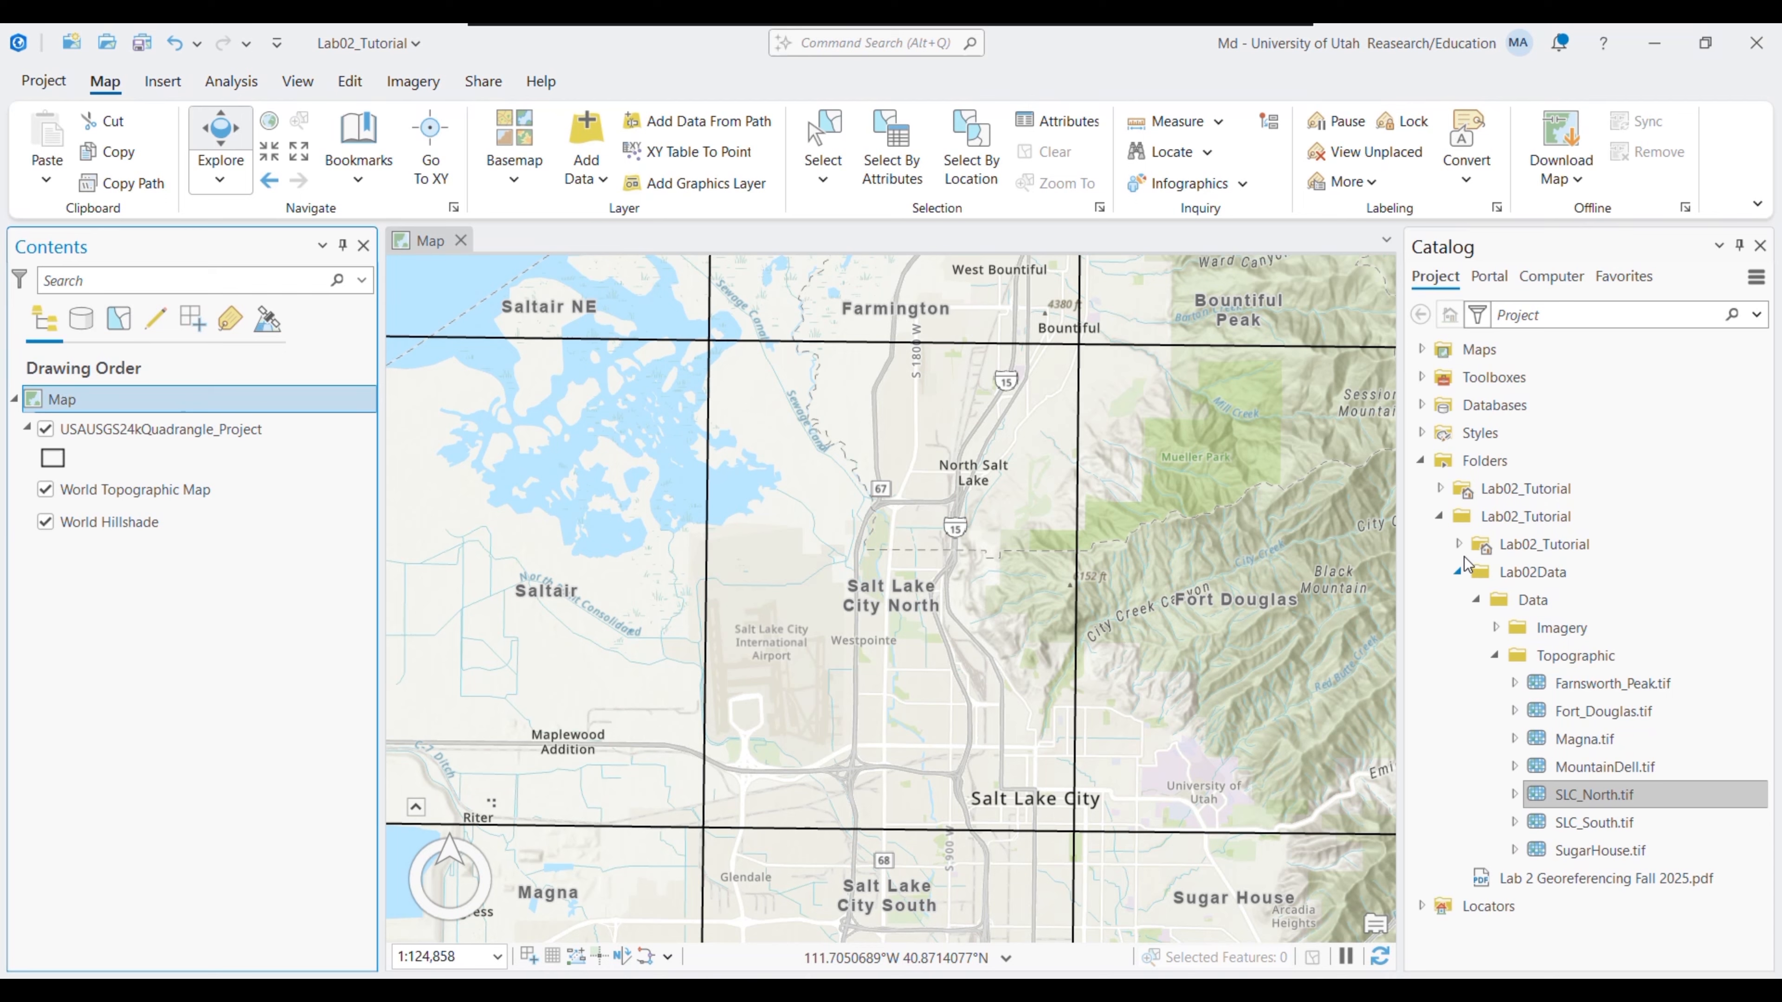
- Add SLC_North_Project and SLC_North.tif from Lab02_Tutorial.gdb to the map
click(1459, 544)
click(1476, 571)
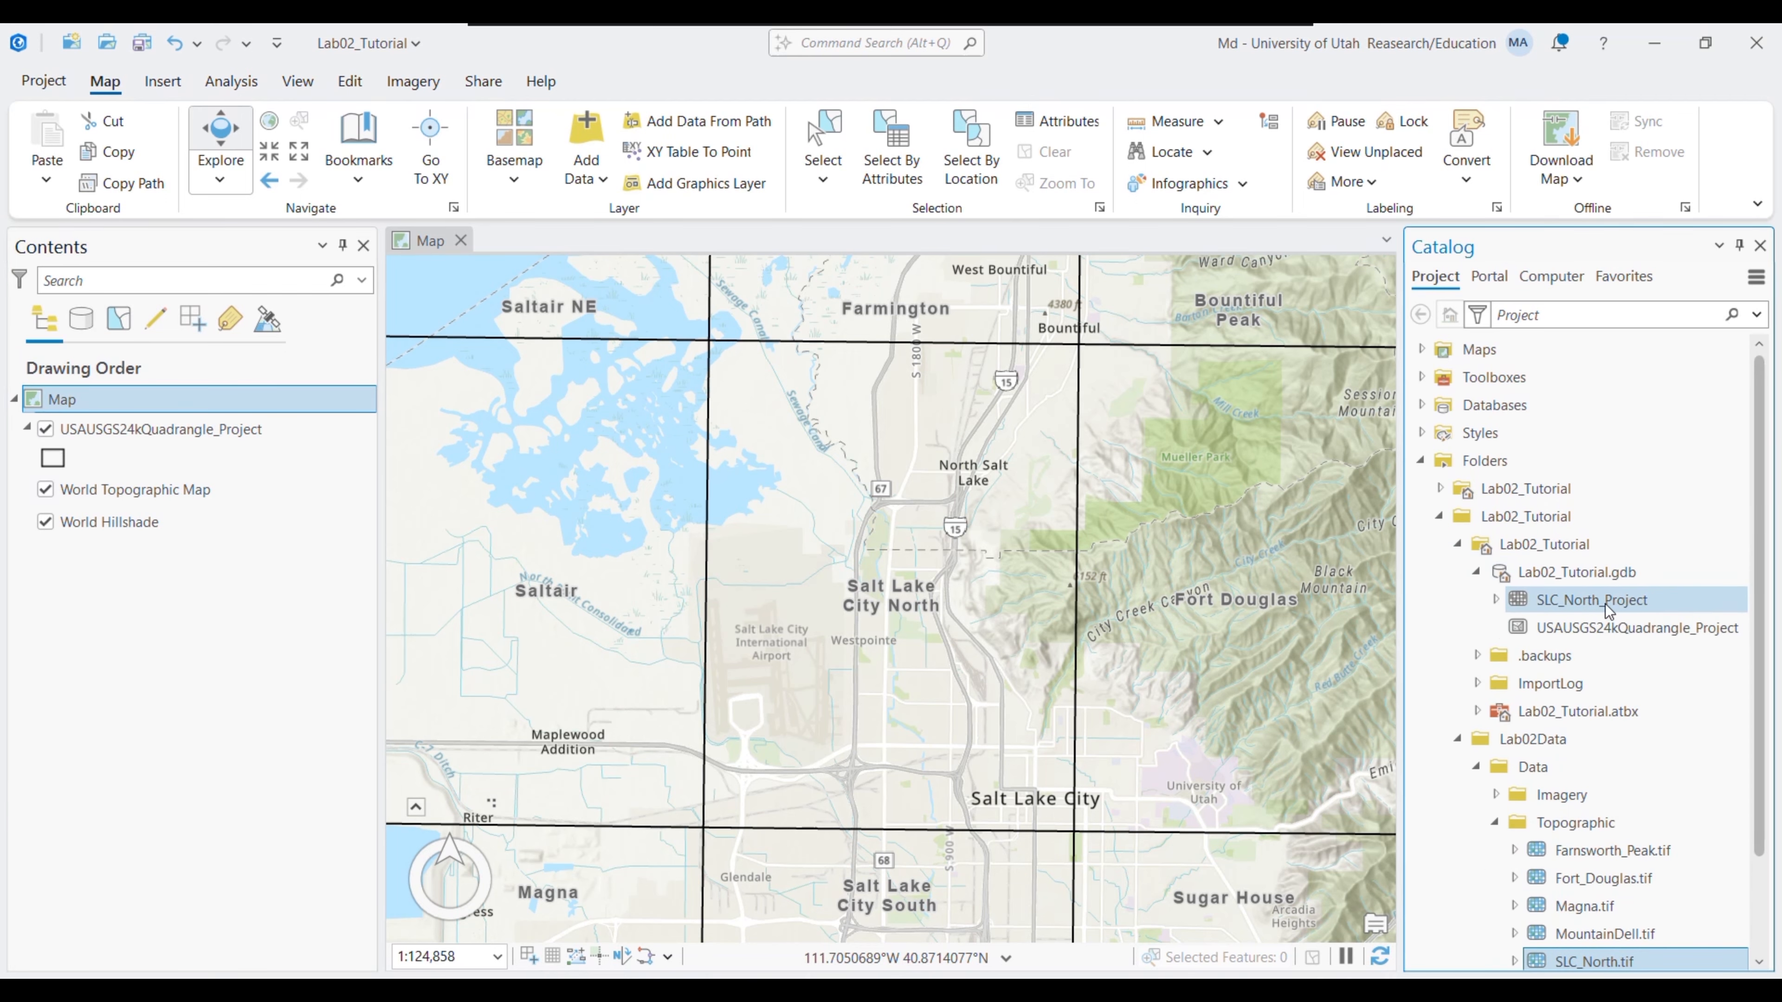
drag(1609, 611, 1033, 574)
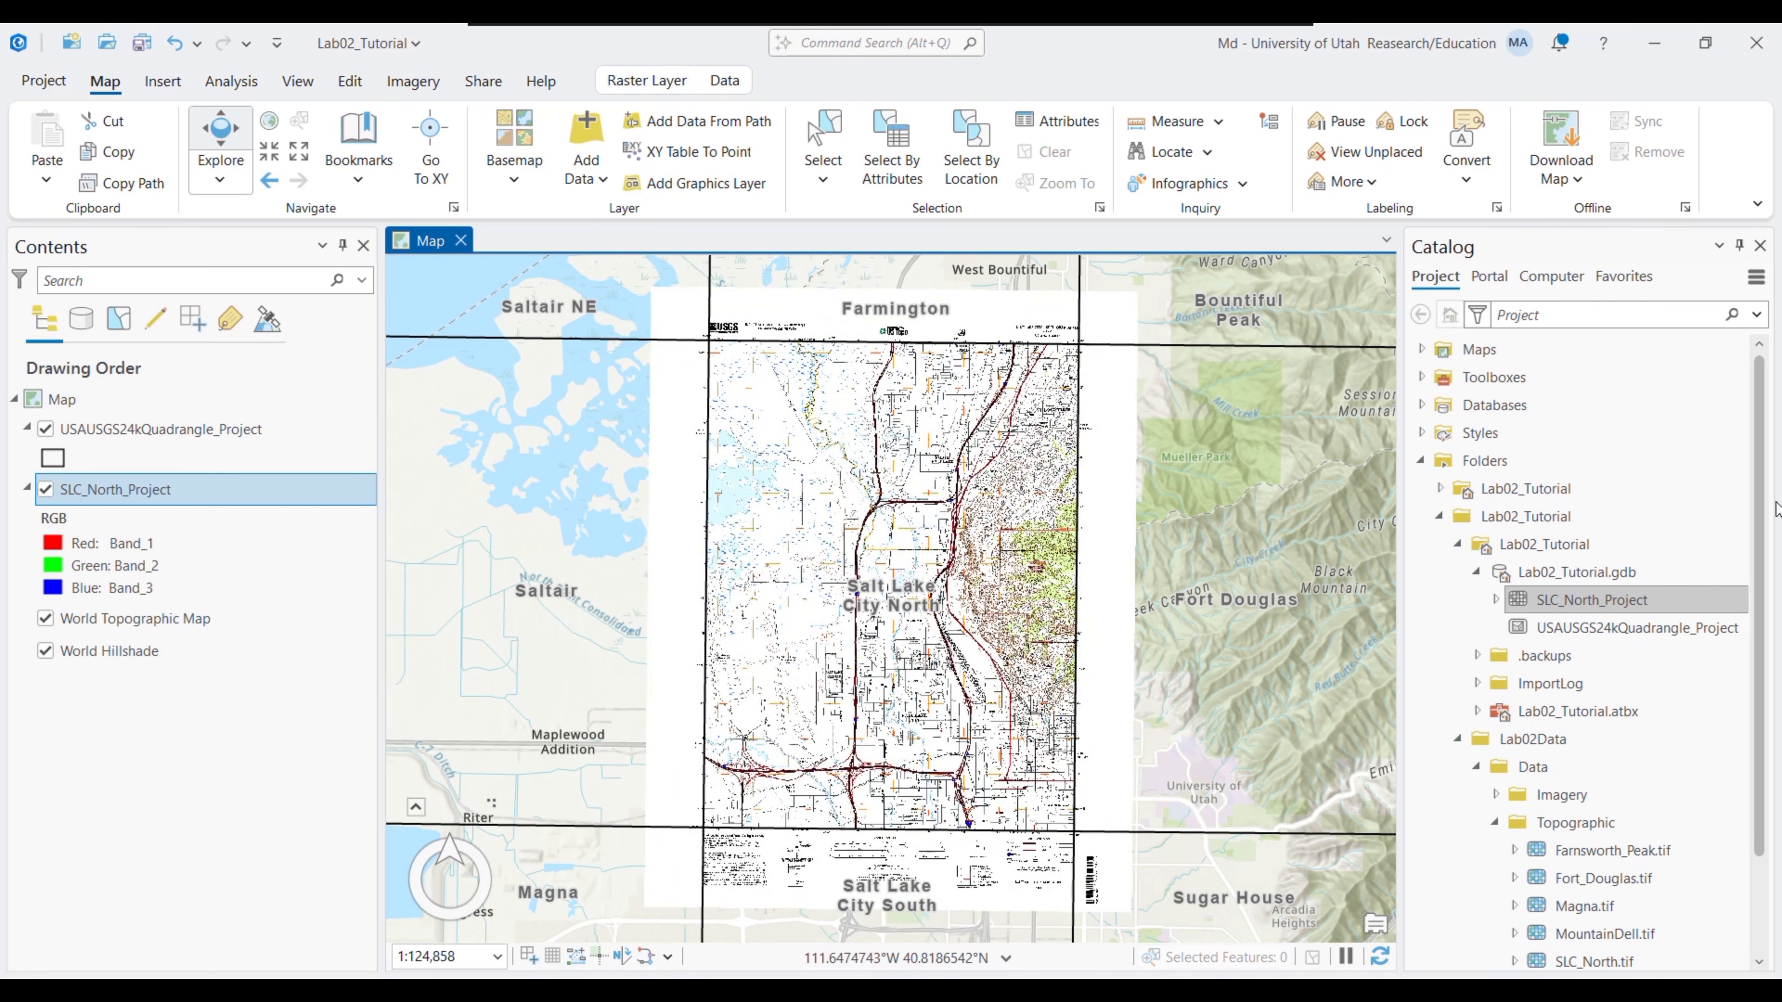
scroll(1580, 901, down, 3)
click(1592, 845)
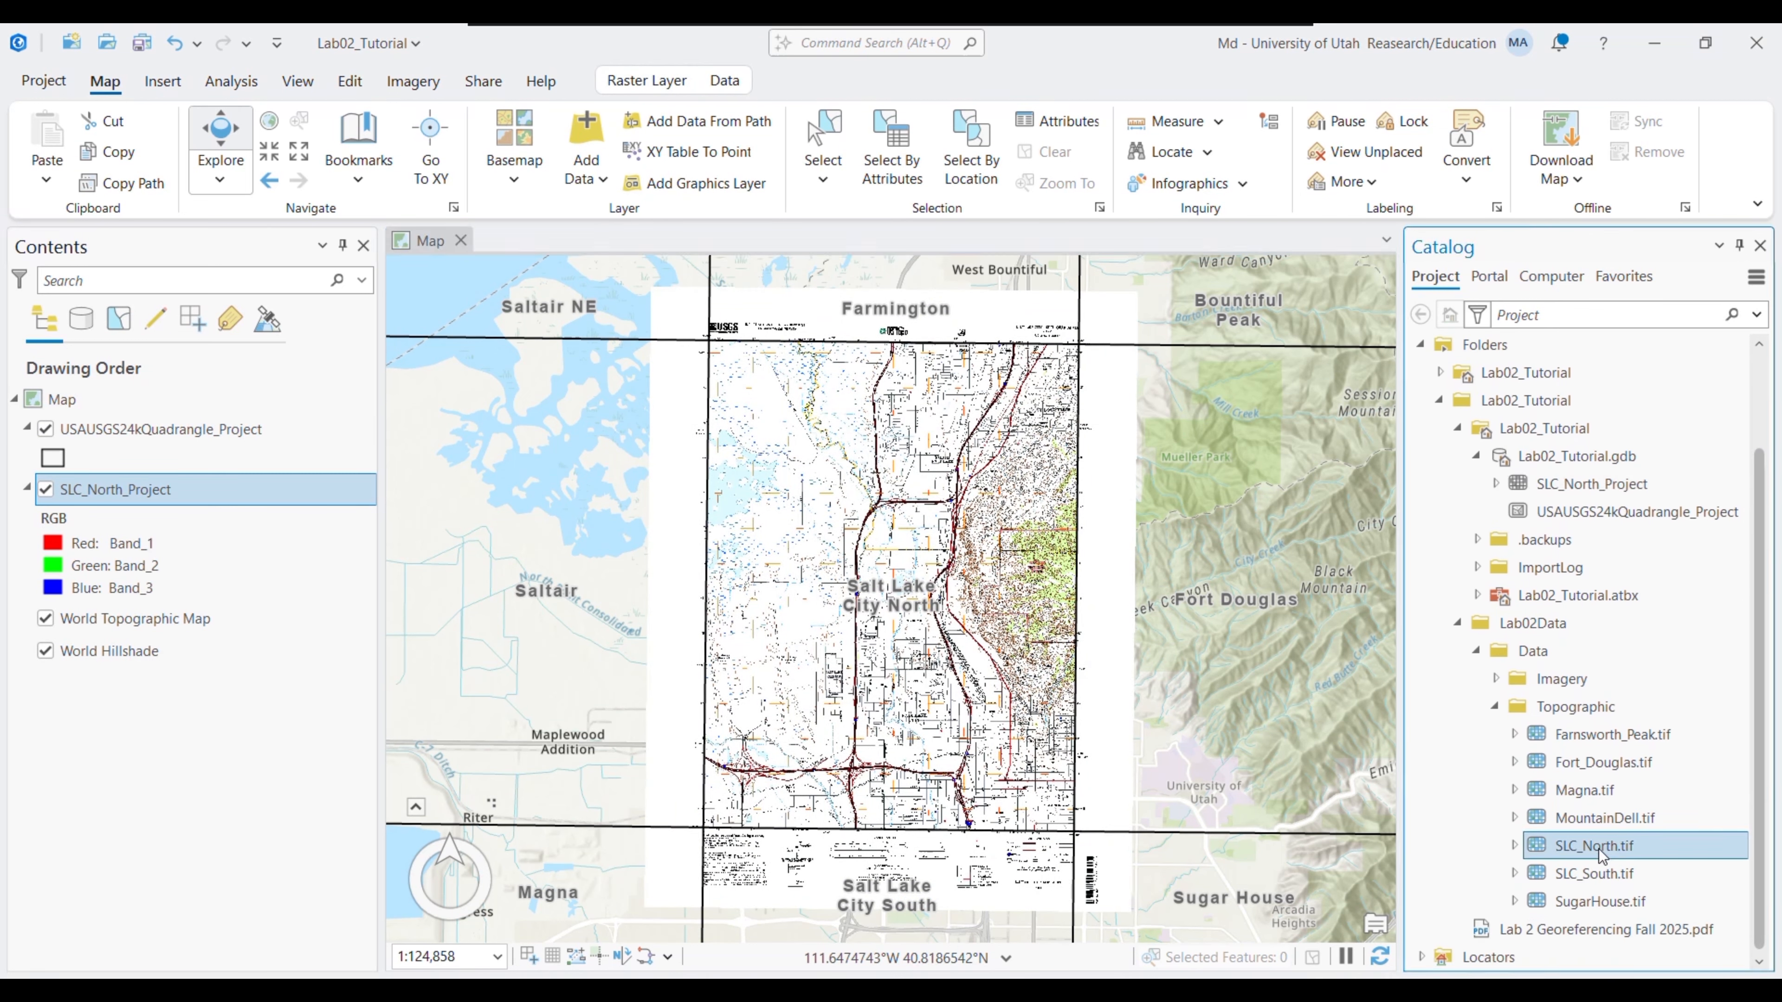
drag(1593, 845, 695, 604)
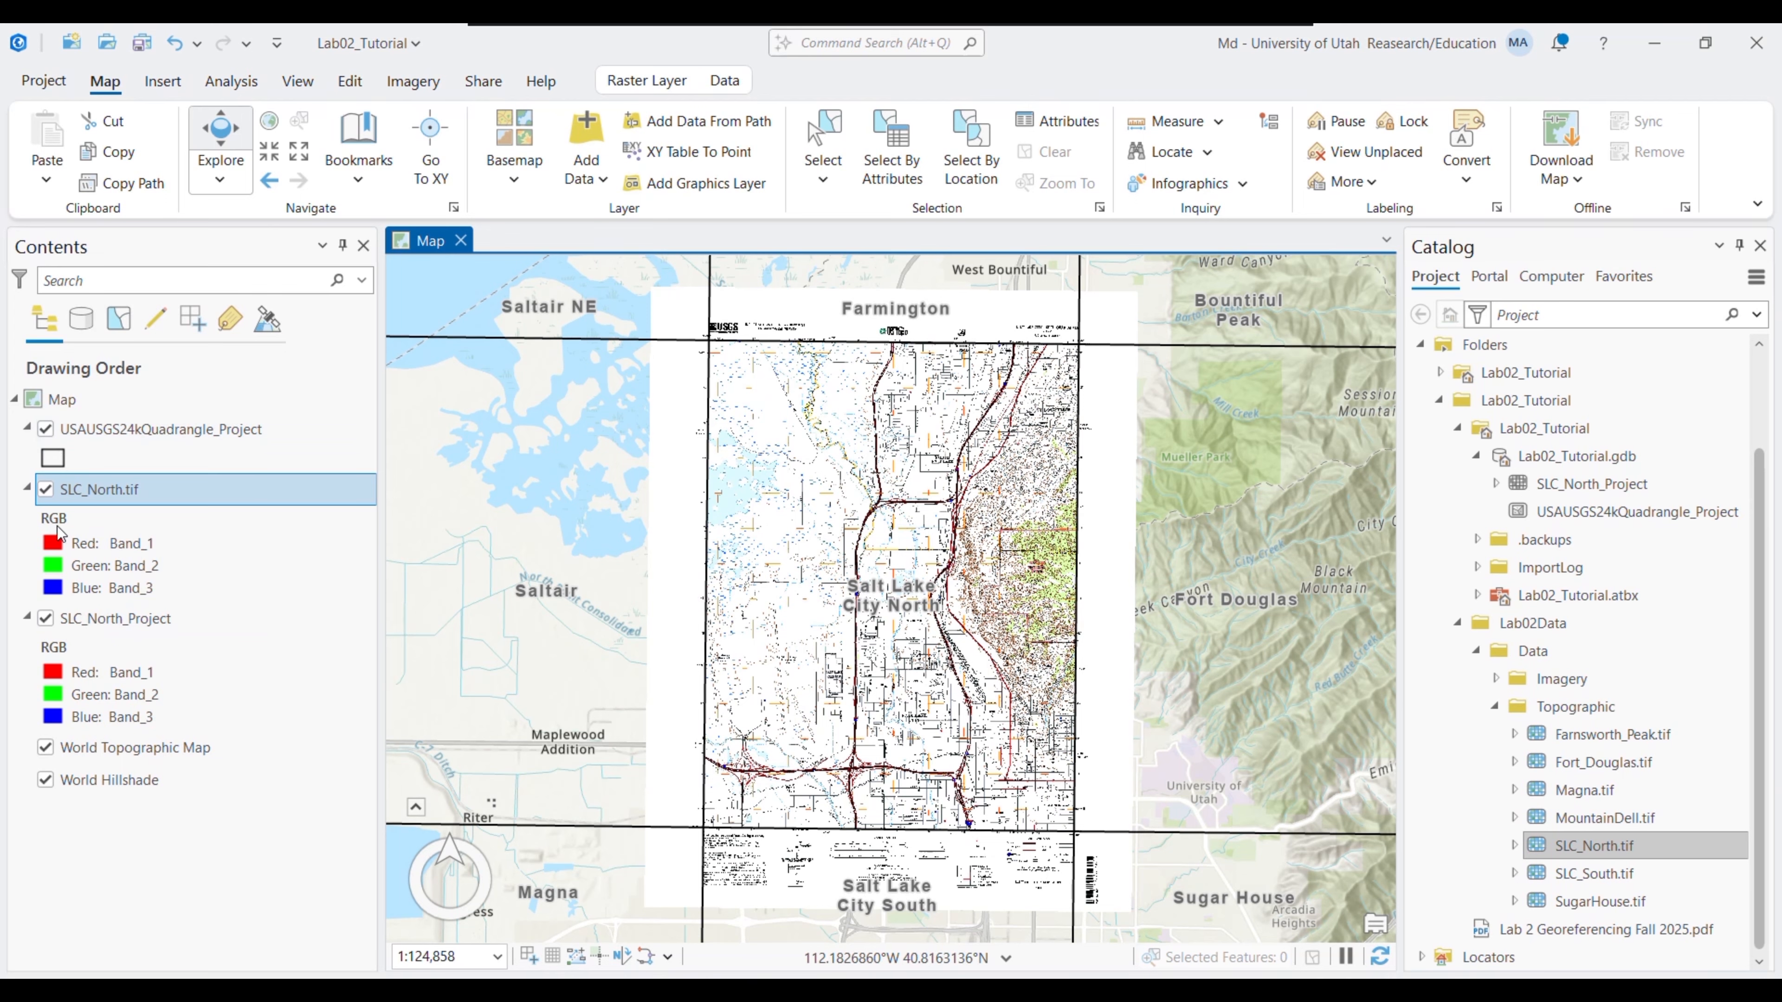
- Hide both rasters and zoom to the quadrangle grid layer
click(46, 491)
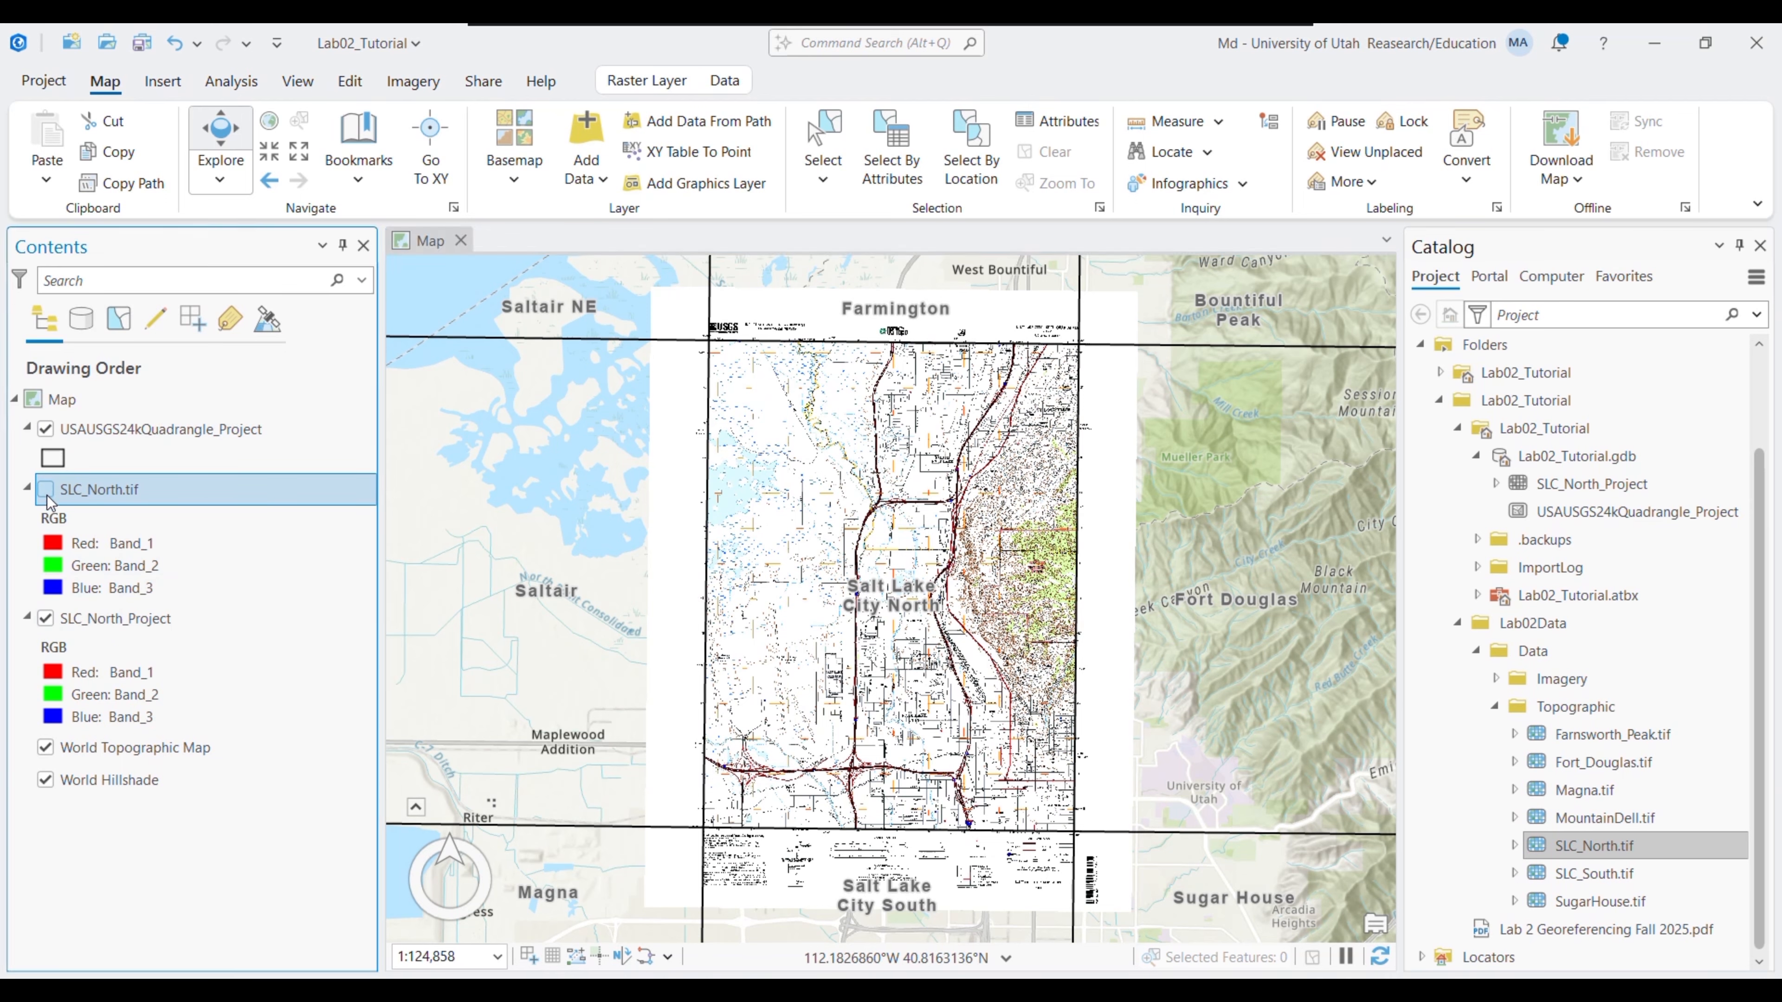
click(45, 618)
right_click(77, 428)
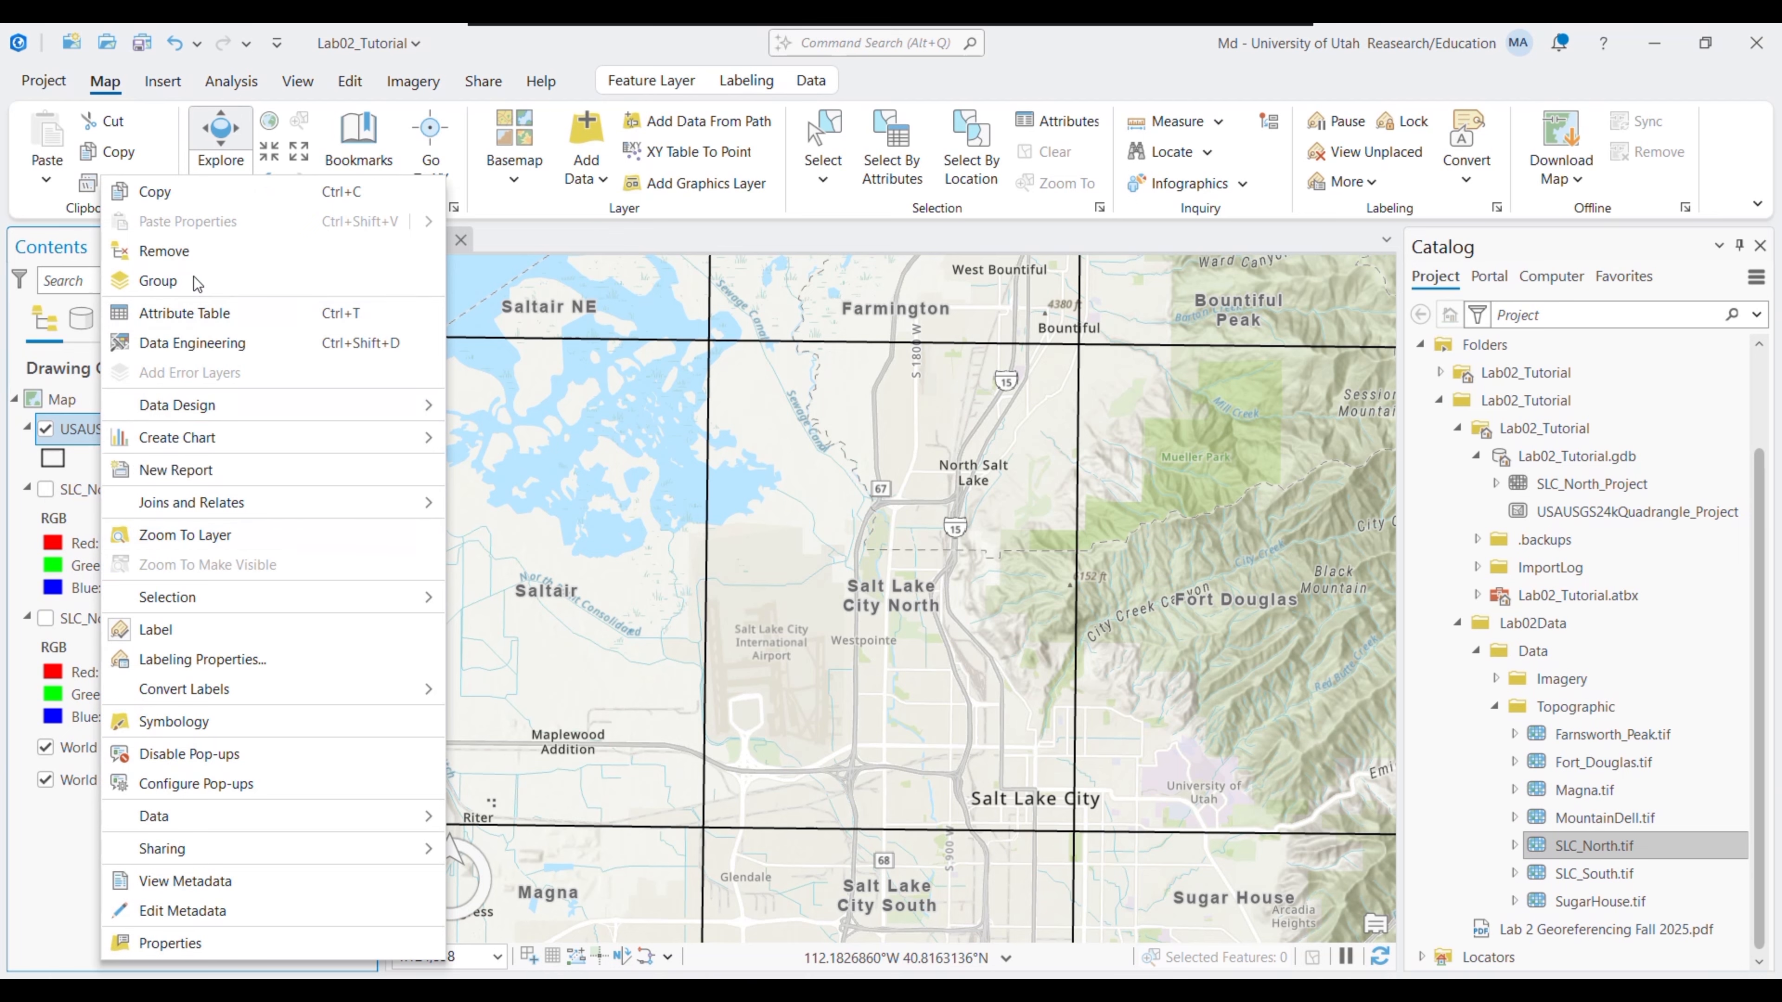
click(184, 535)
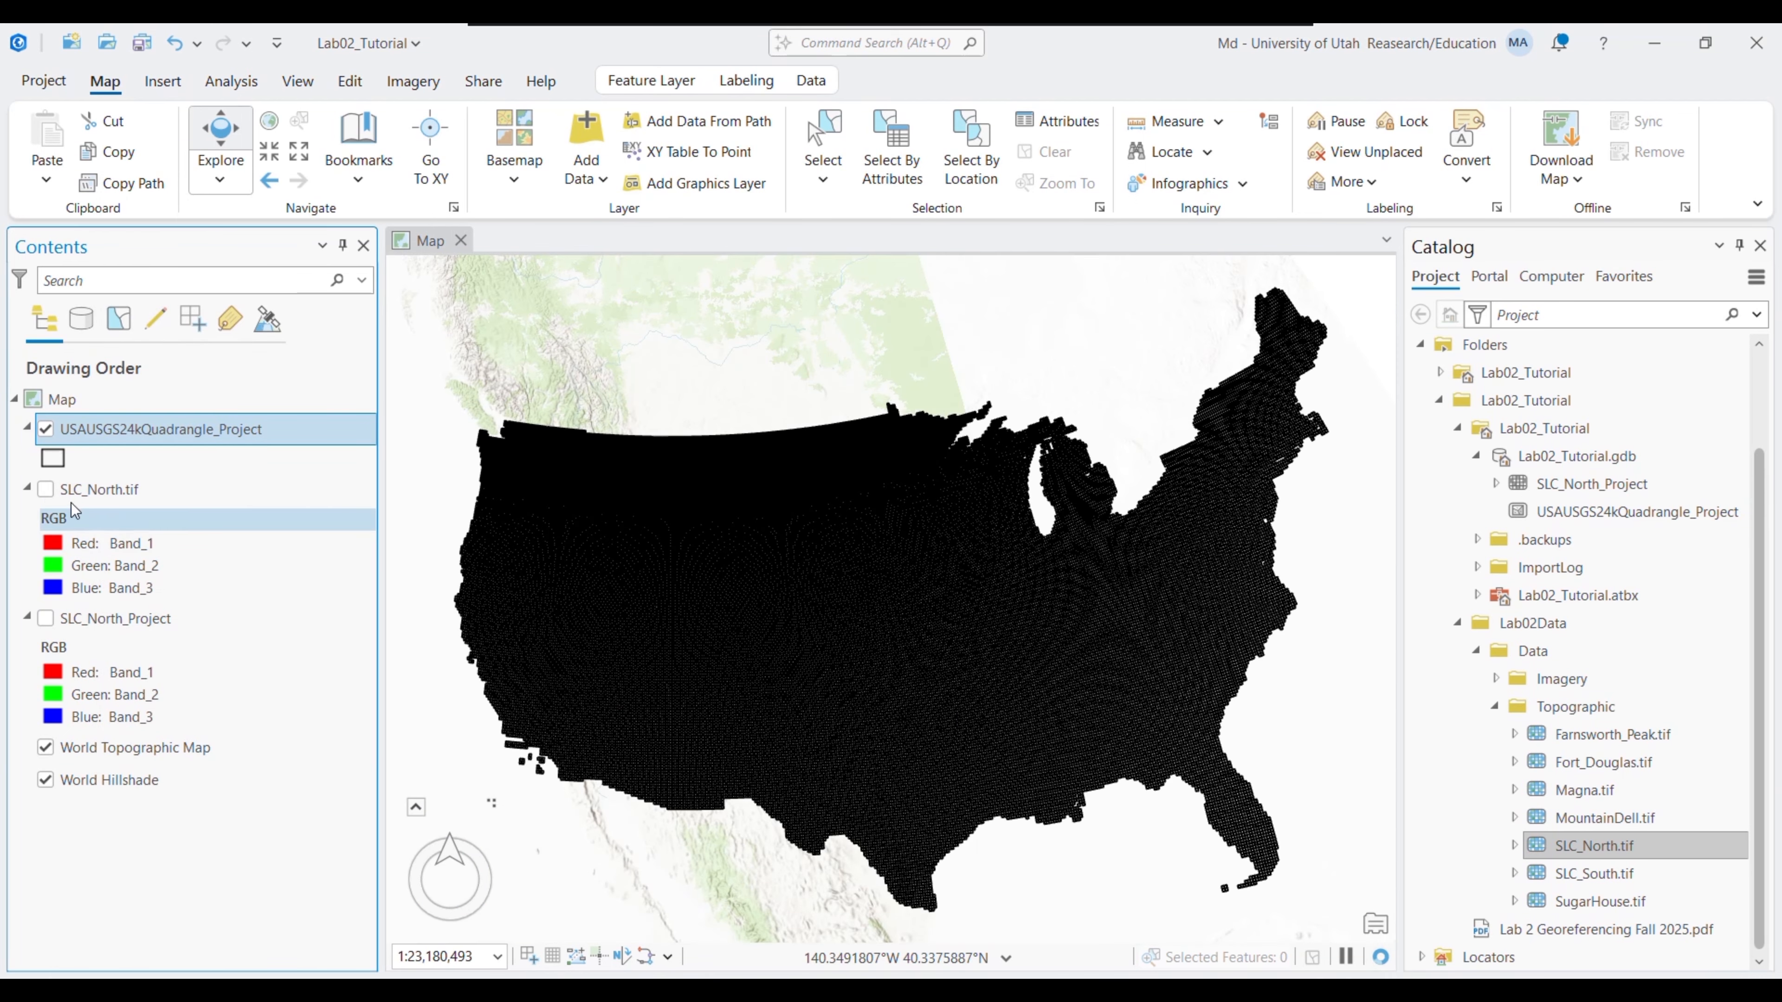
- Check SLC_North.tif's extent, then hide it and show SLC_North_Project at its extent
click(46, 489)
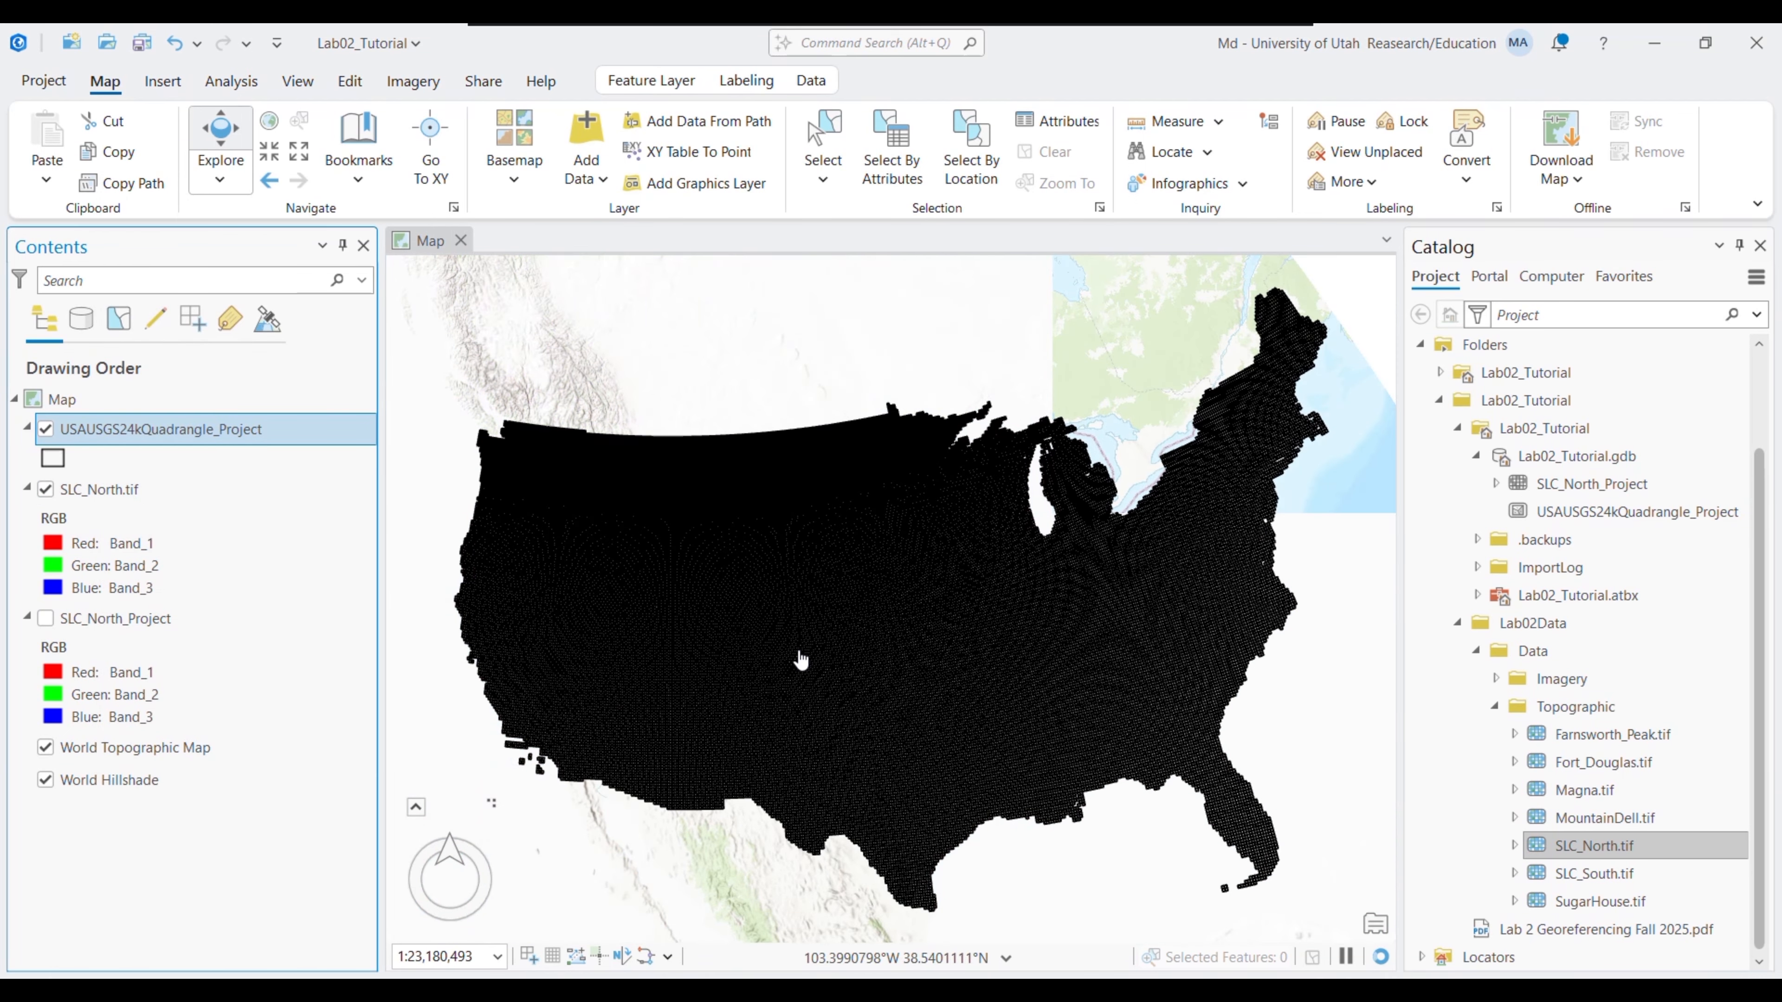
right_click(106, 489)
click(191, 535)
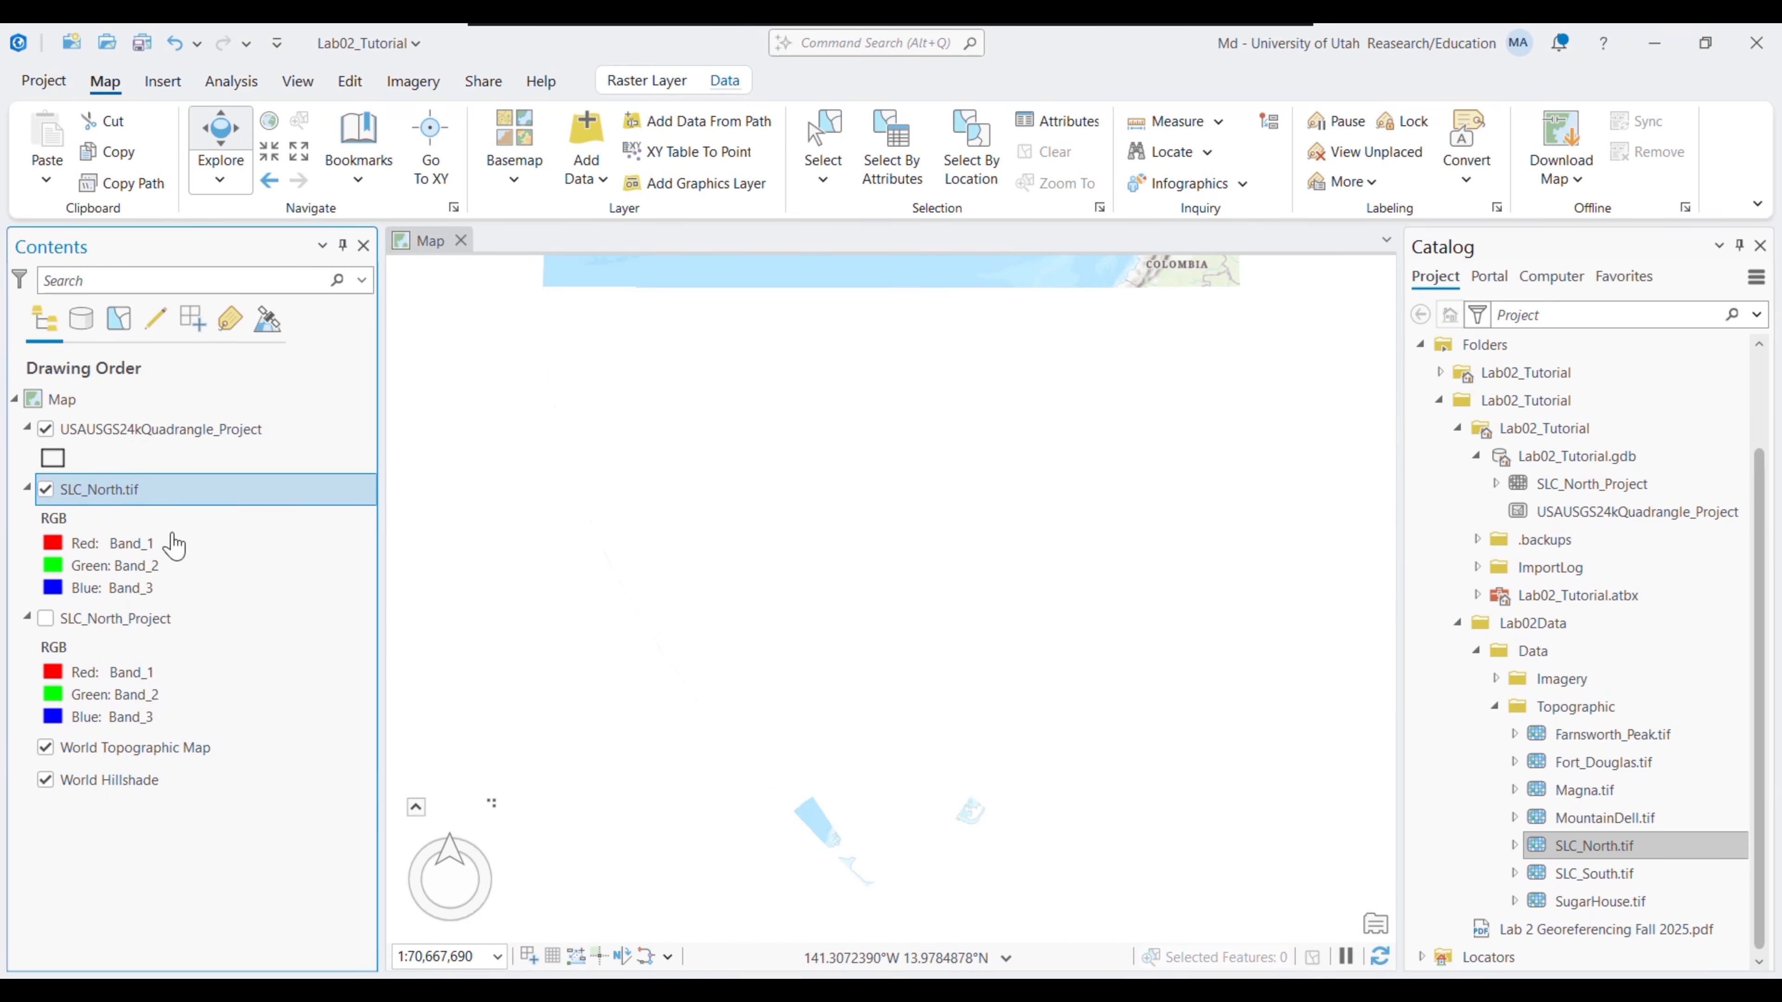
click(45, 489)
right_click(112, 617)
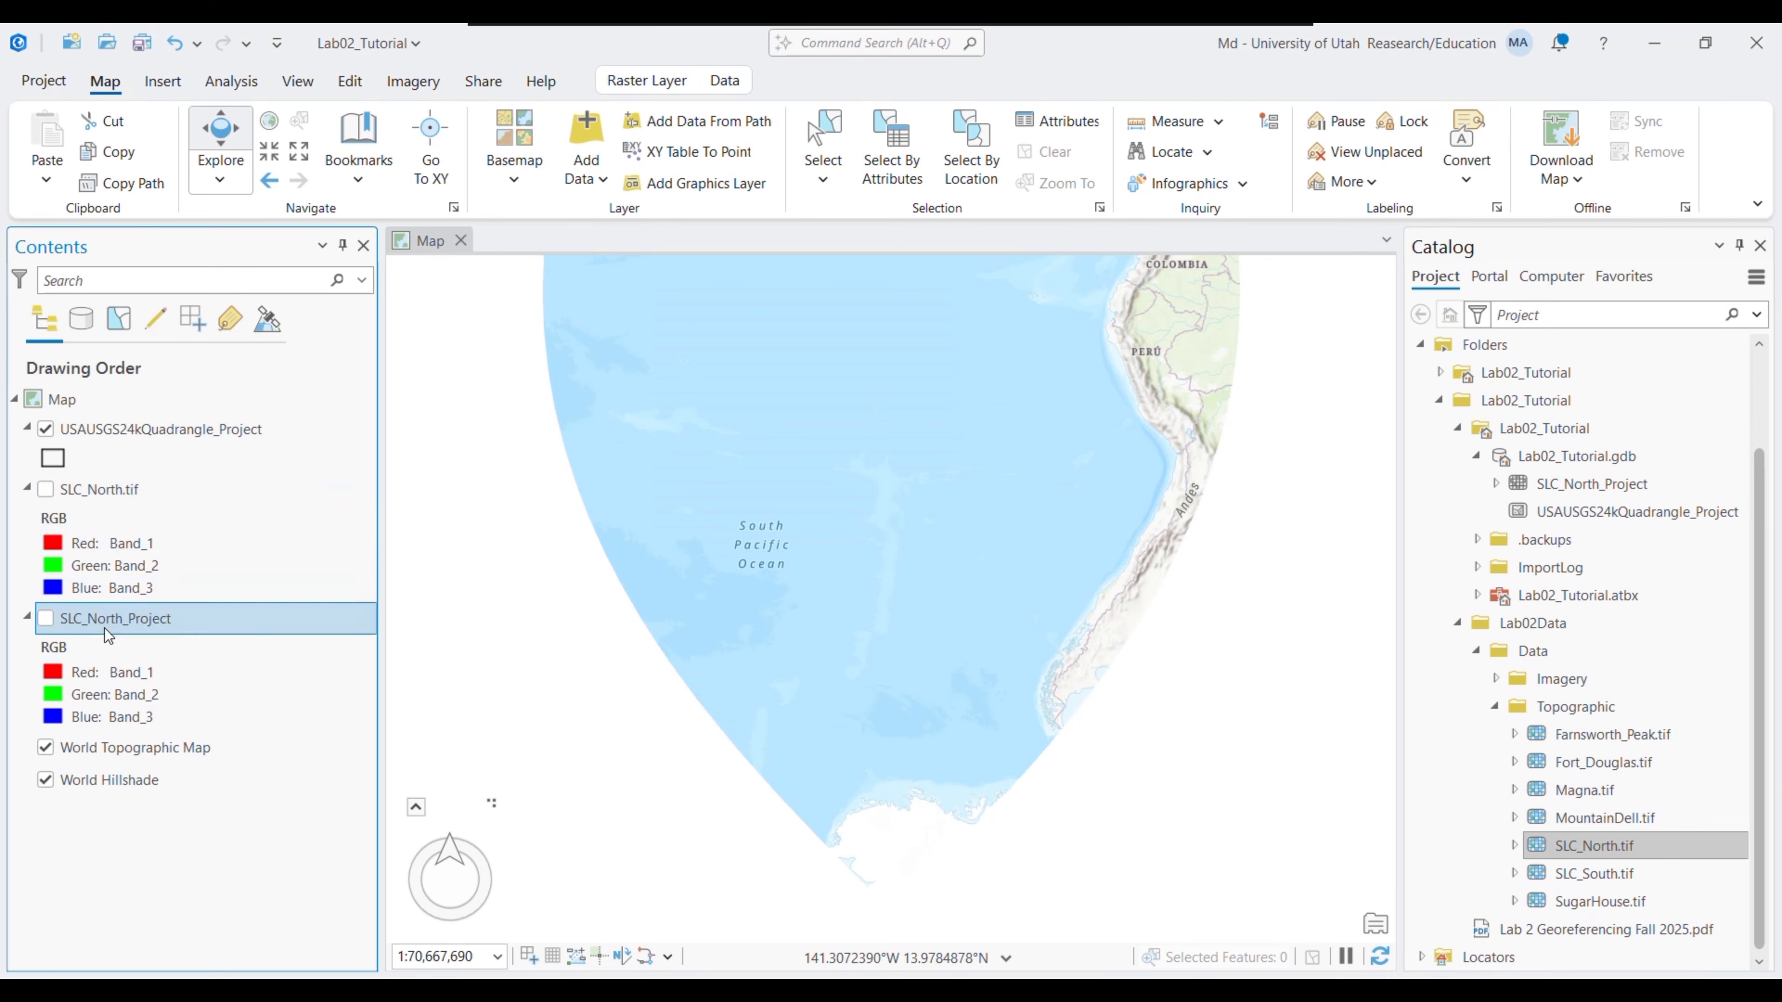
click(216, 300)
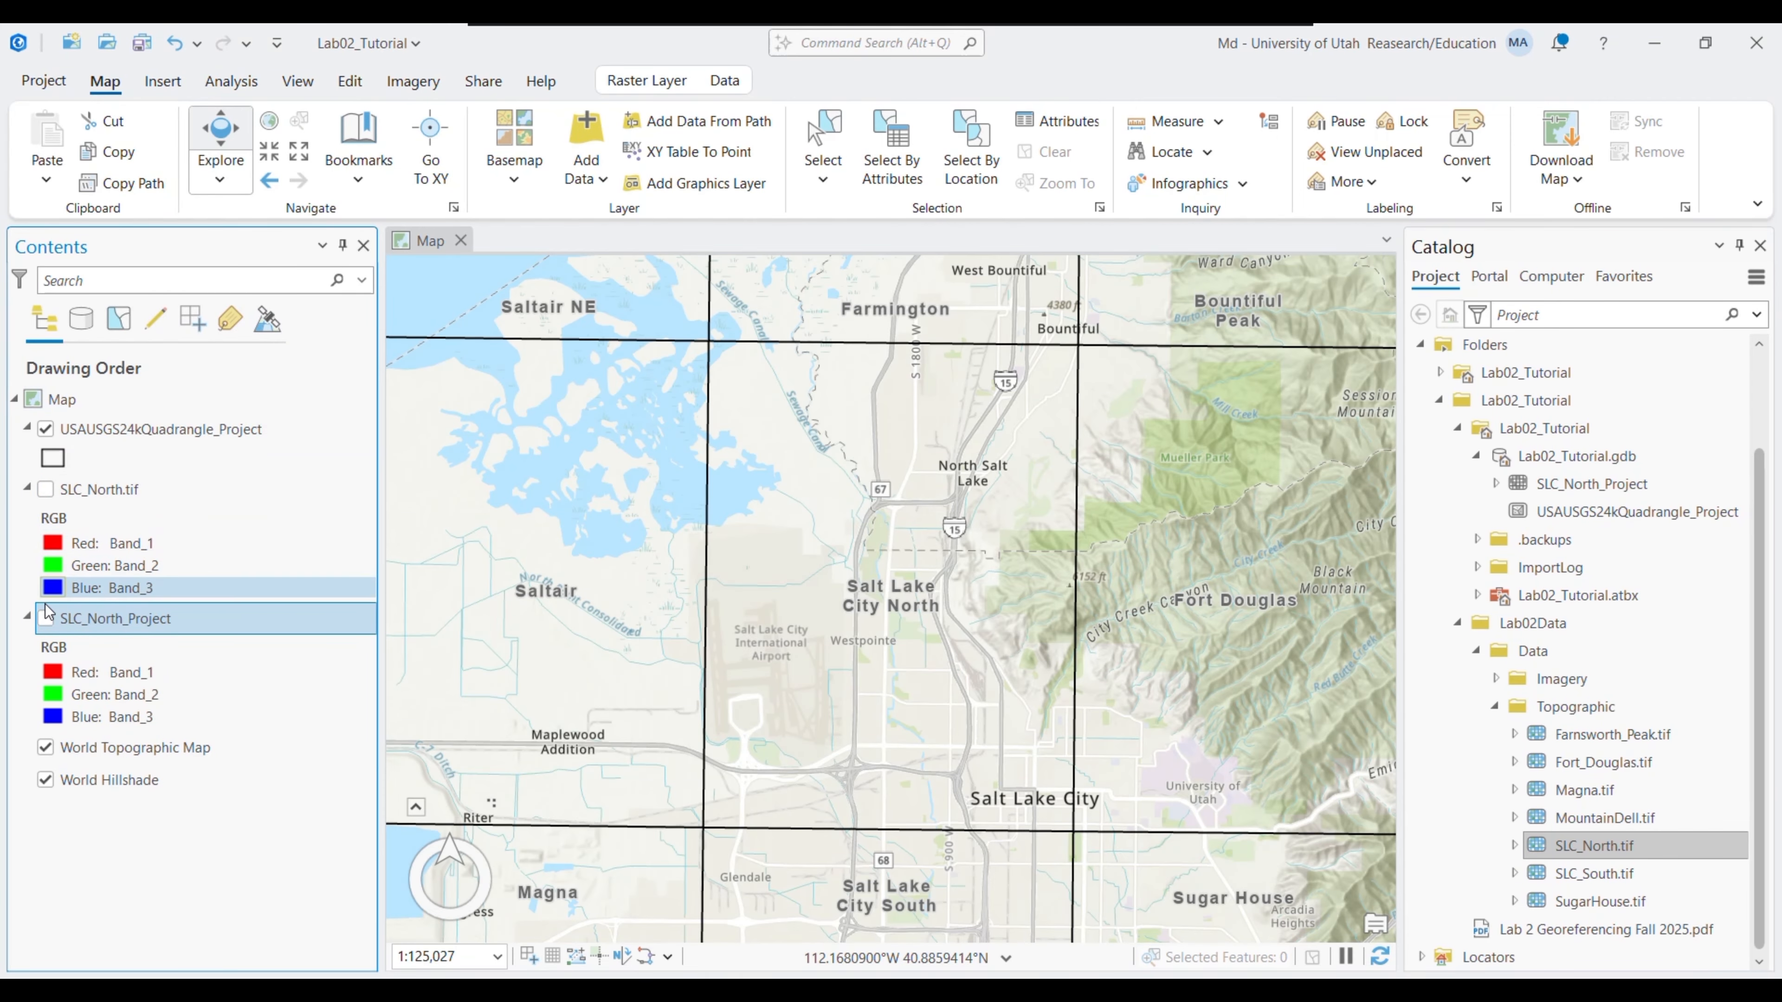
click(46, 620)
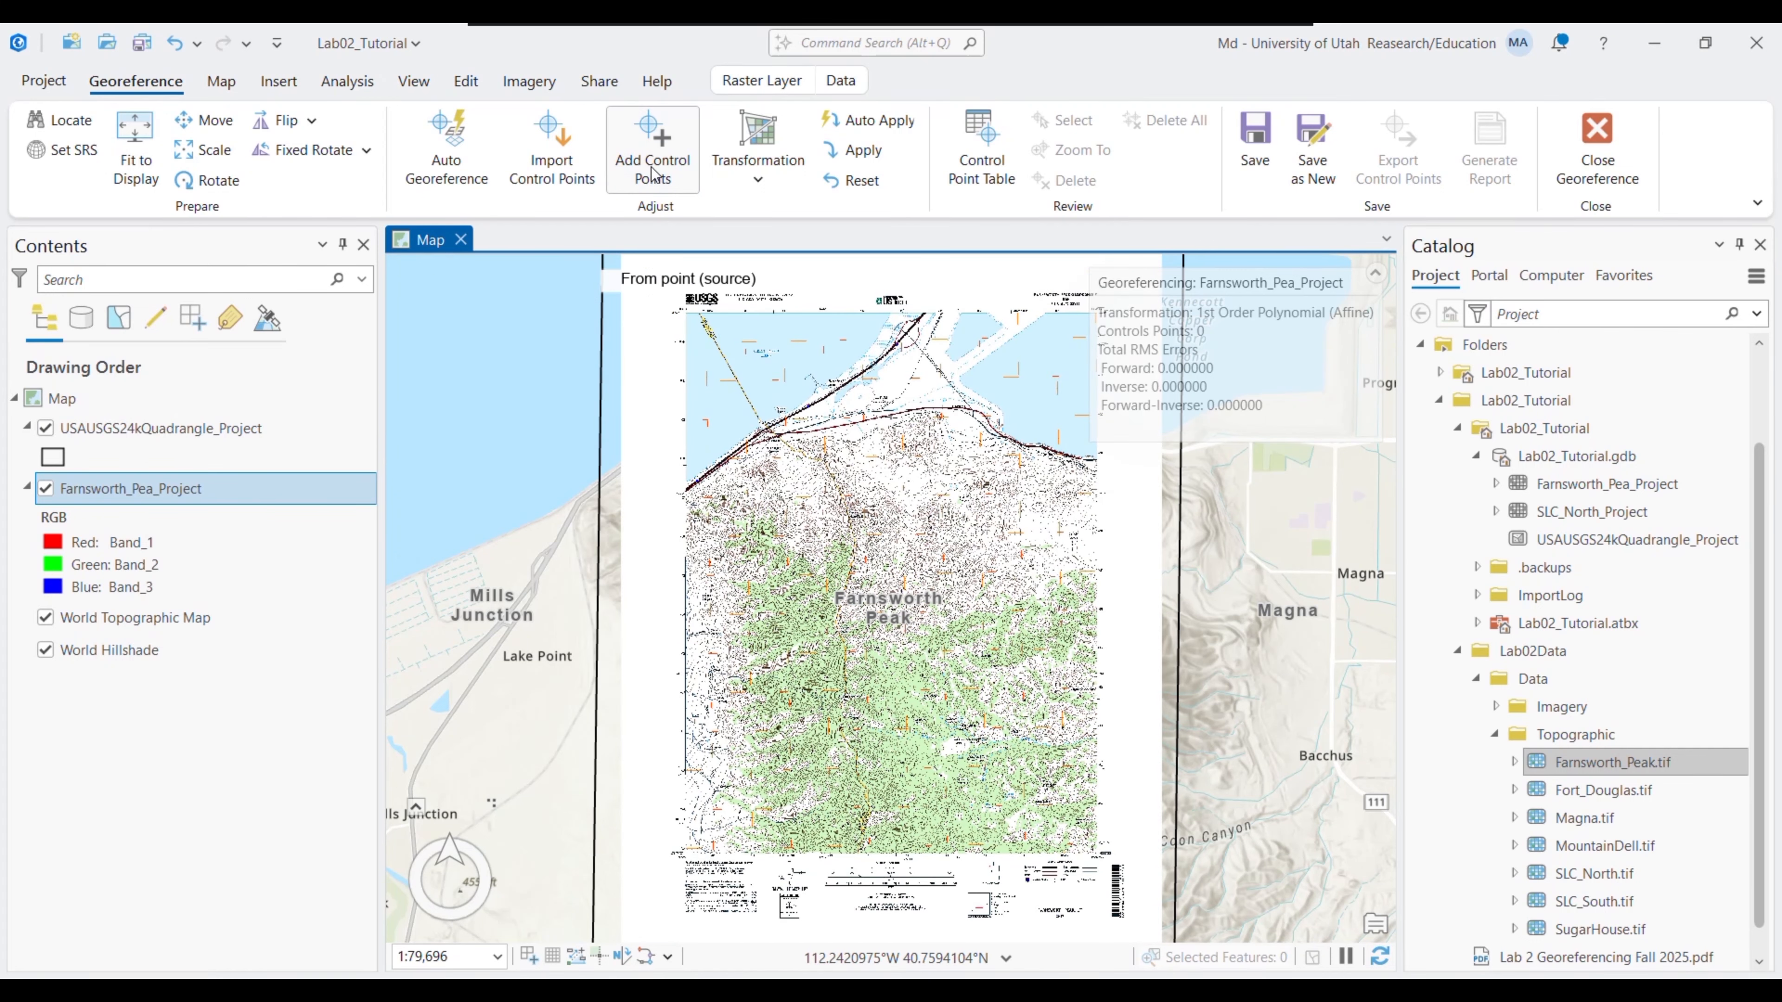
- Turn on snapping and link the Farnsworth Peak sheet's top-left corner to its grid intersection
click(465, 83)
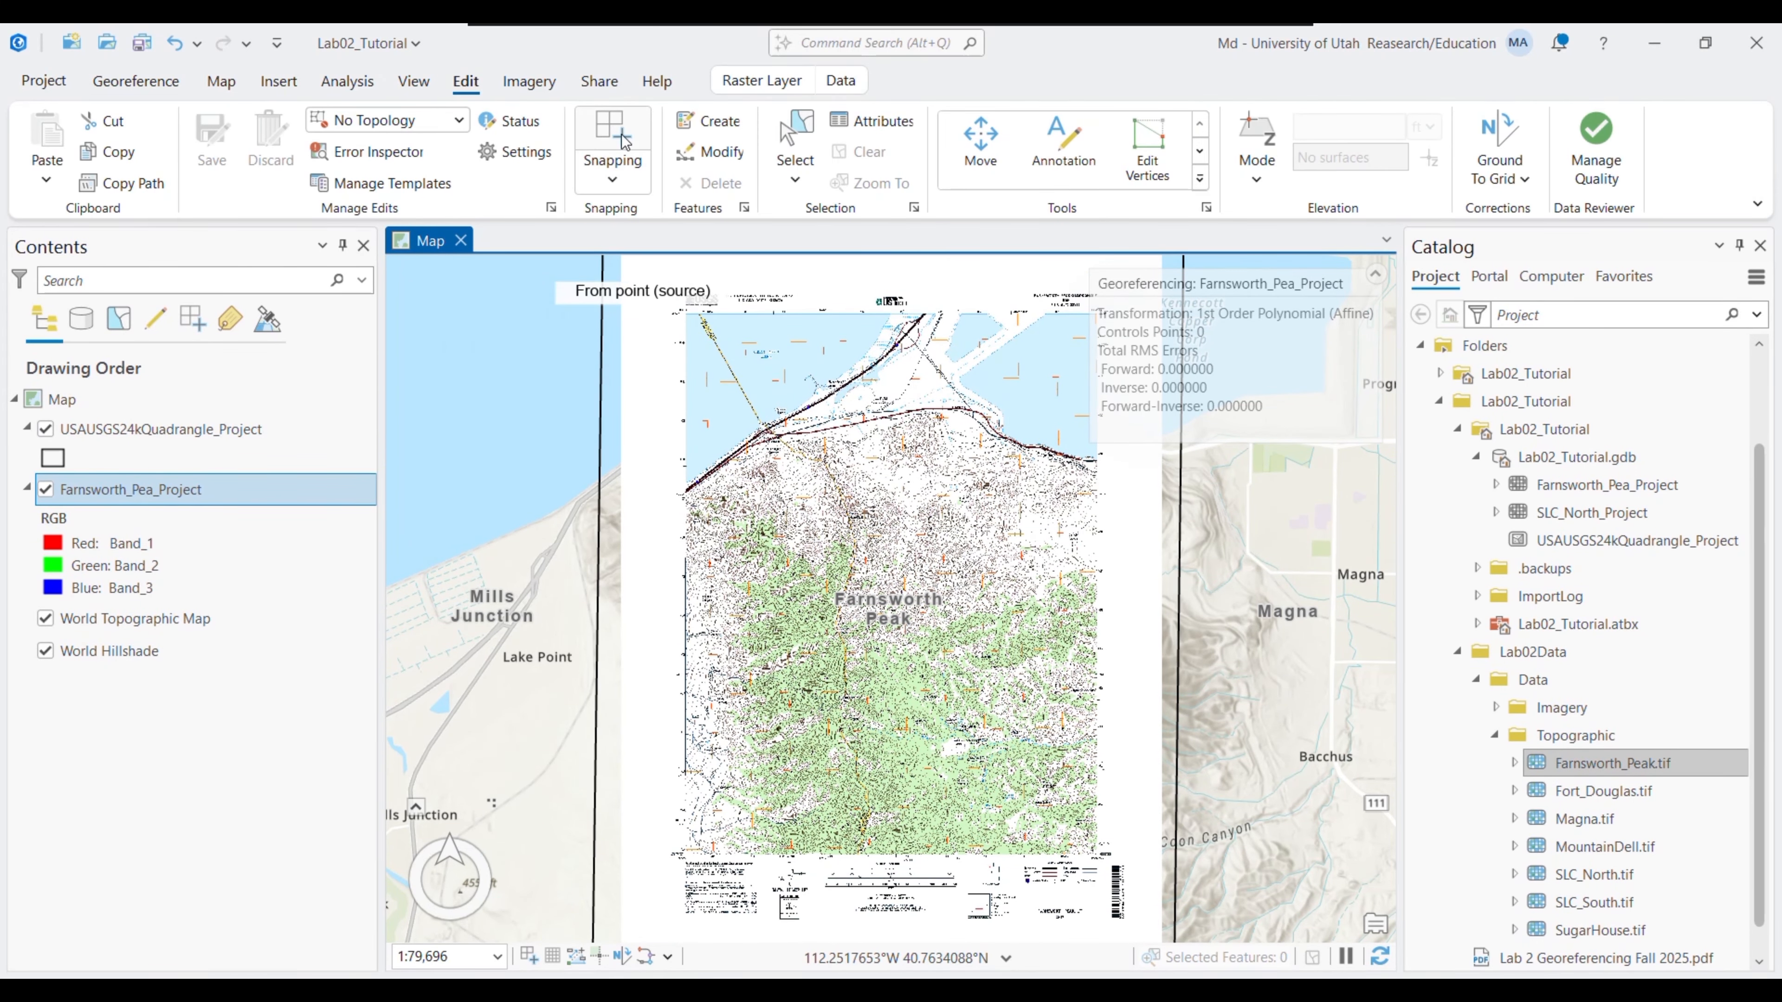
click(625, 146)
drag(668, 310, 697, 510)
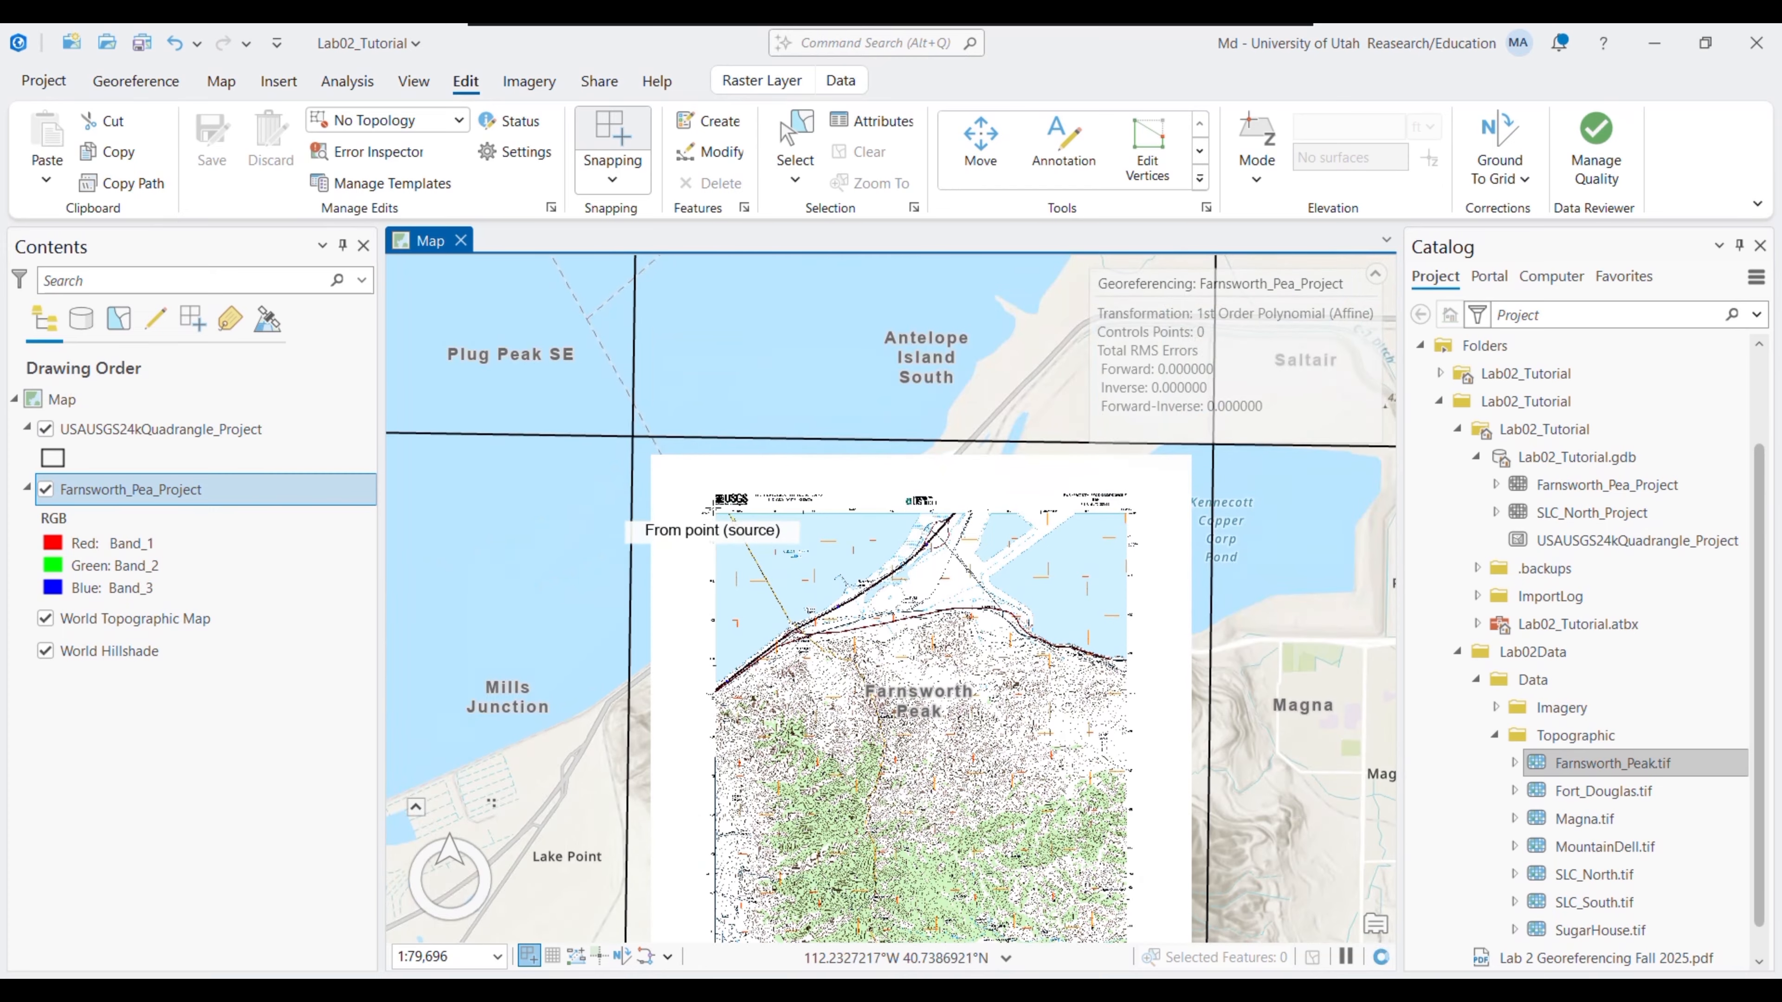
click(221, 80)
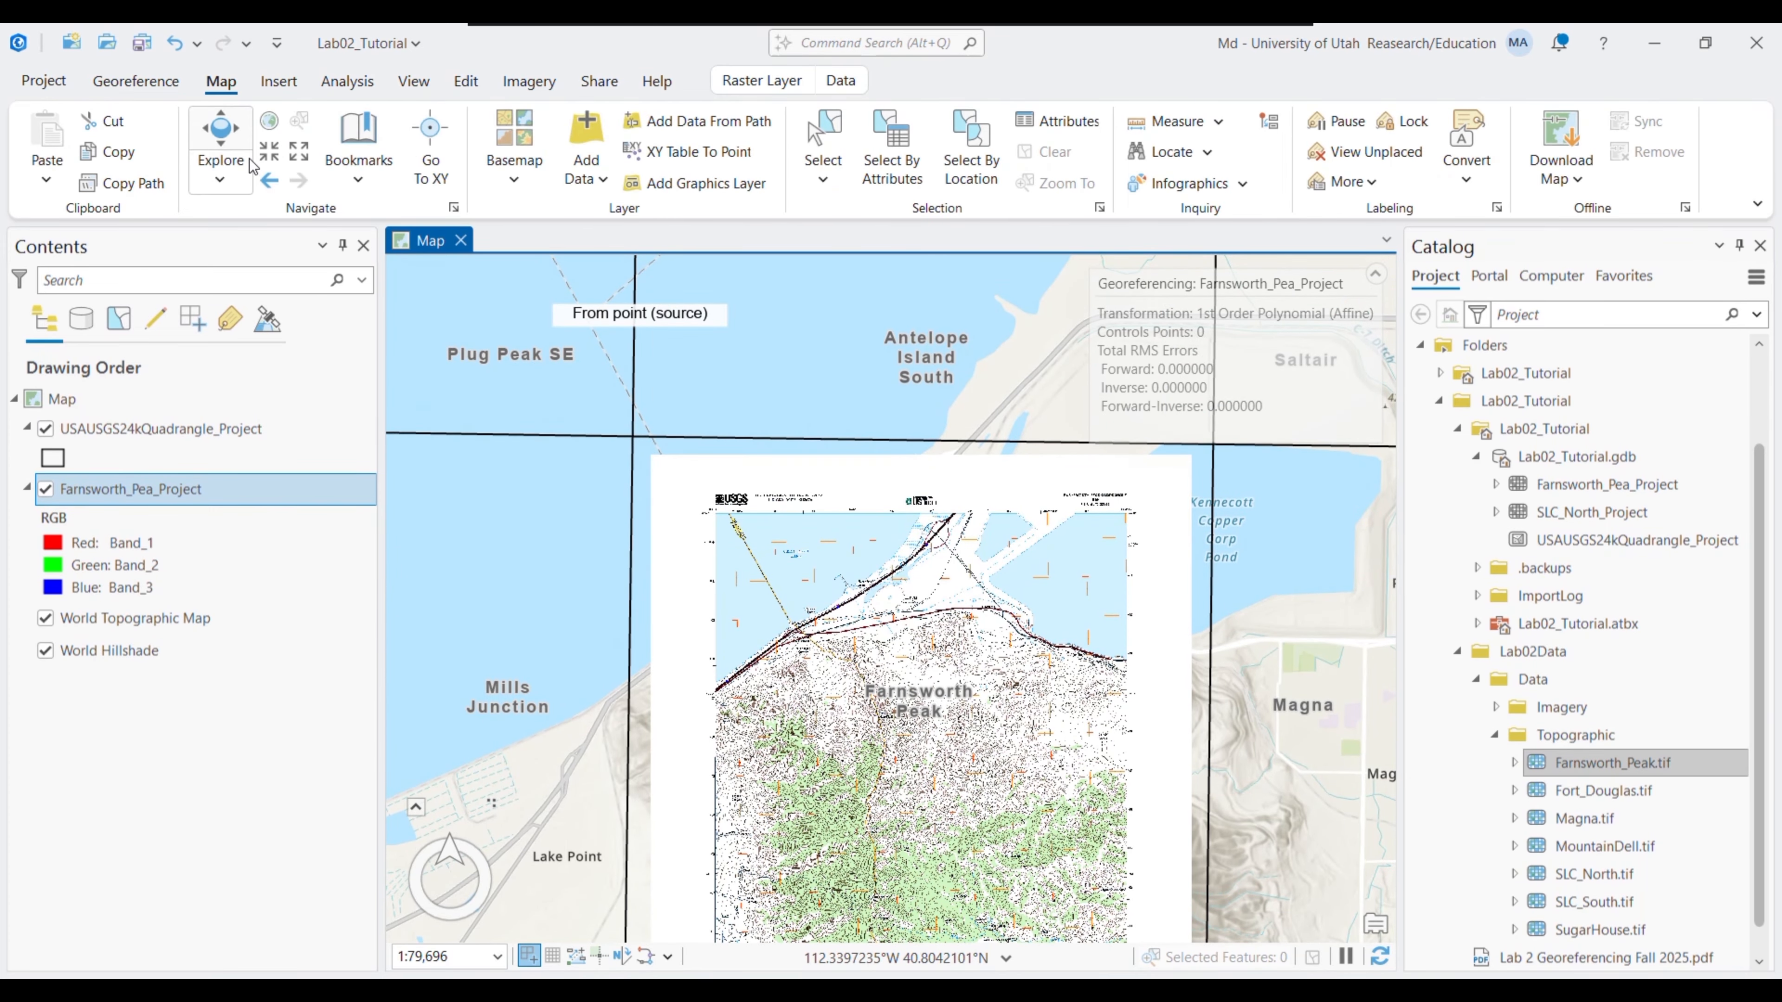
click(269, 150)
drag(461, 364, 651, 605)
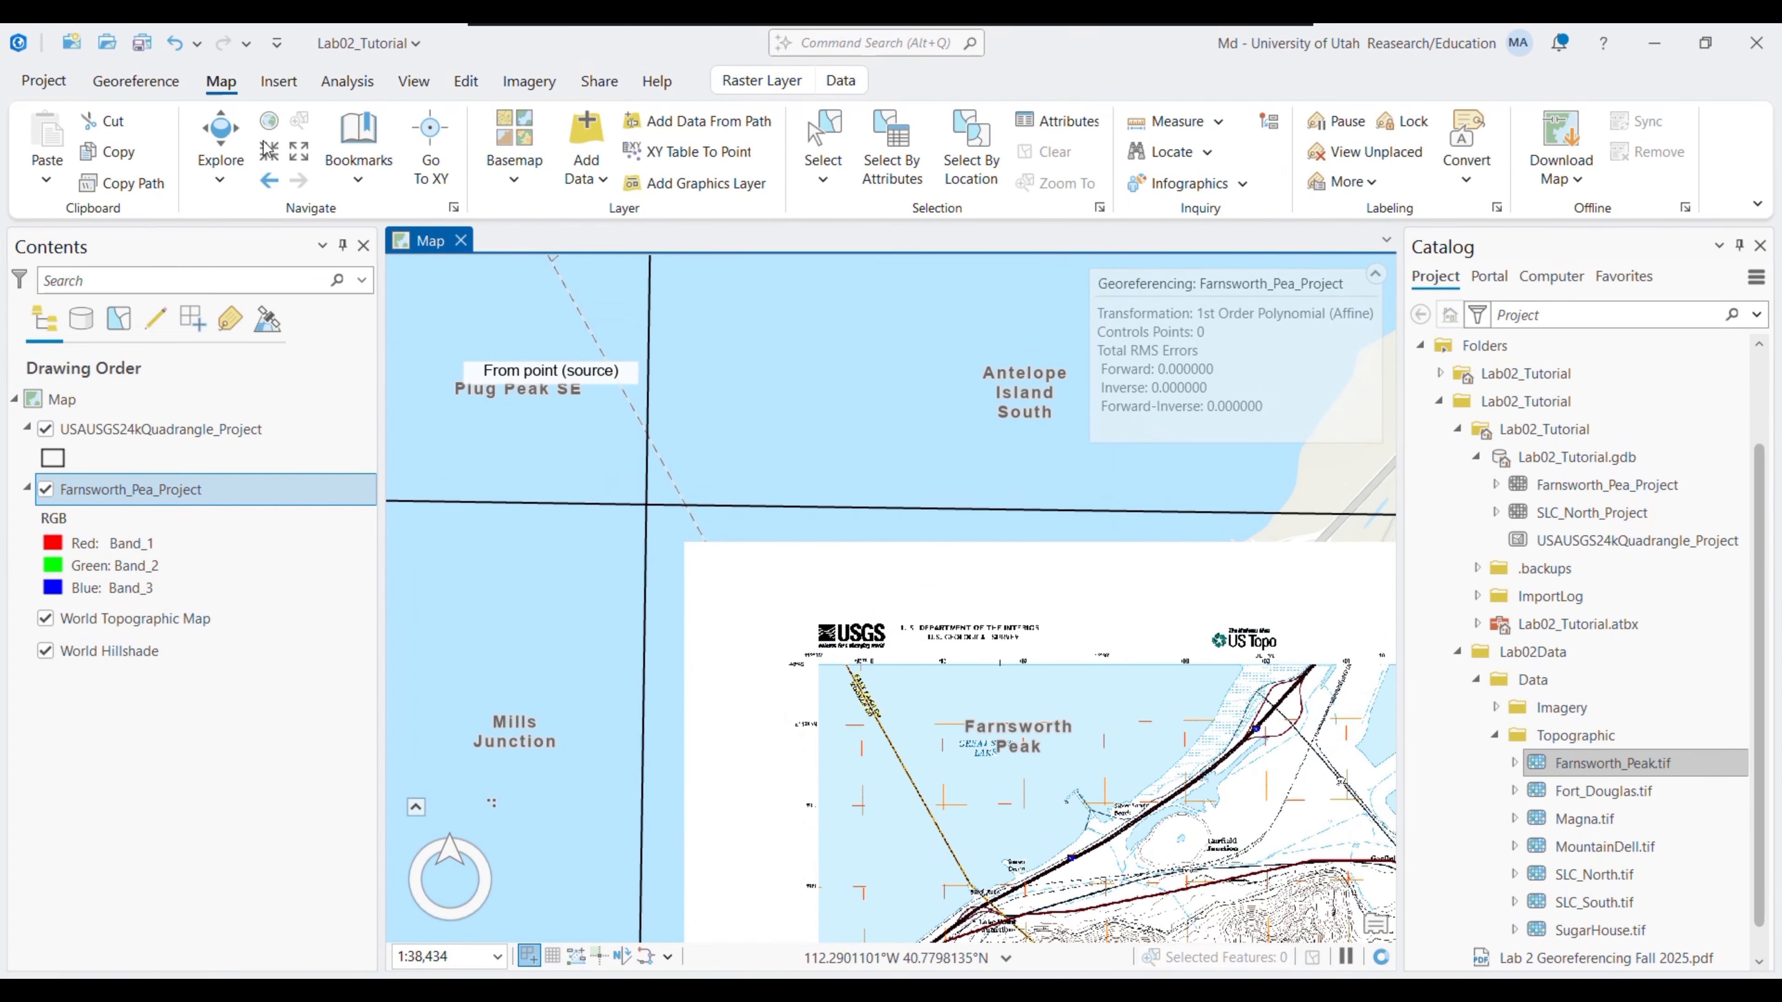
scroll(651, 605, up, 3)
drag(397, 390, 455, 291)
click(257, 152)
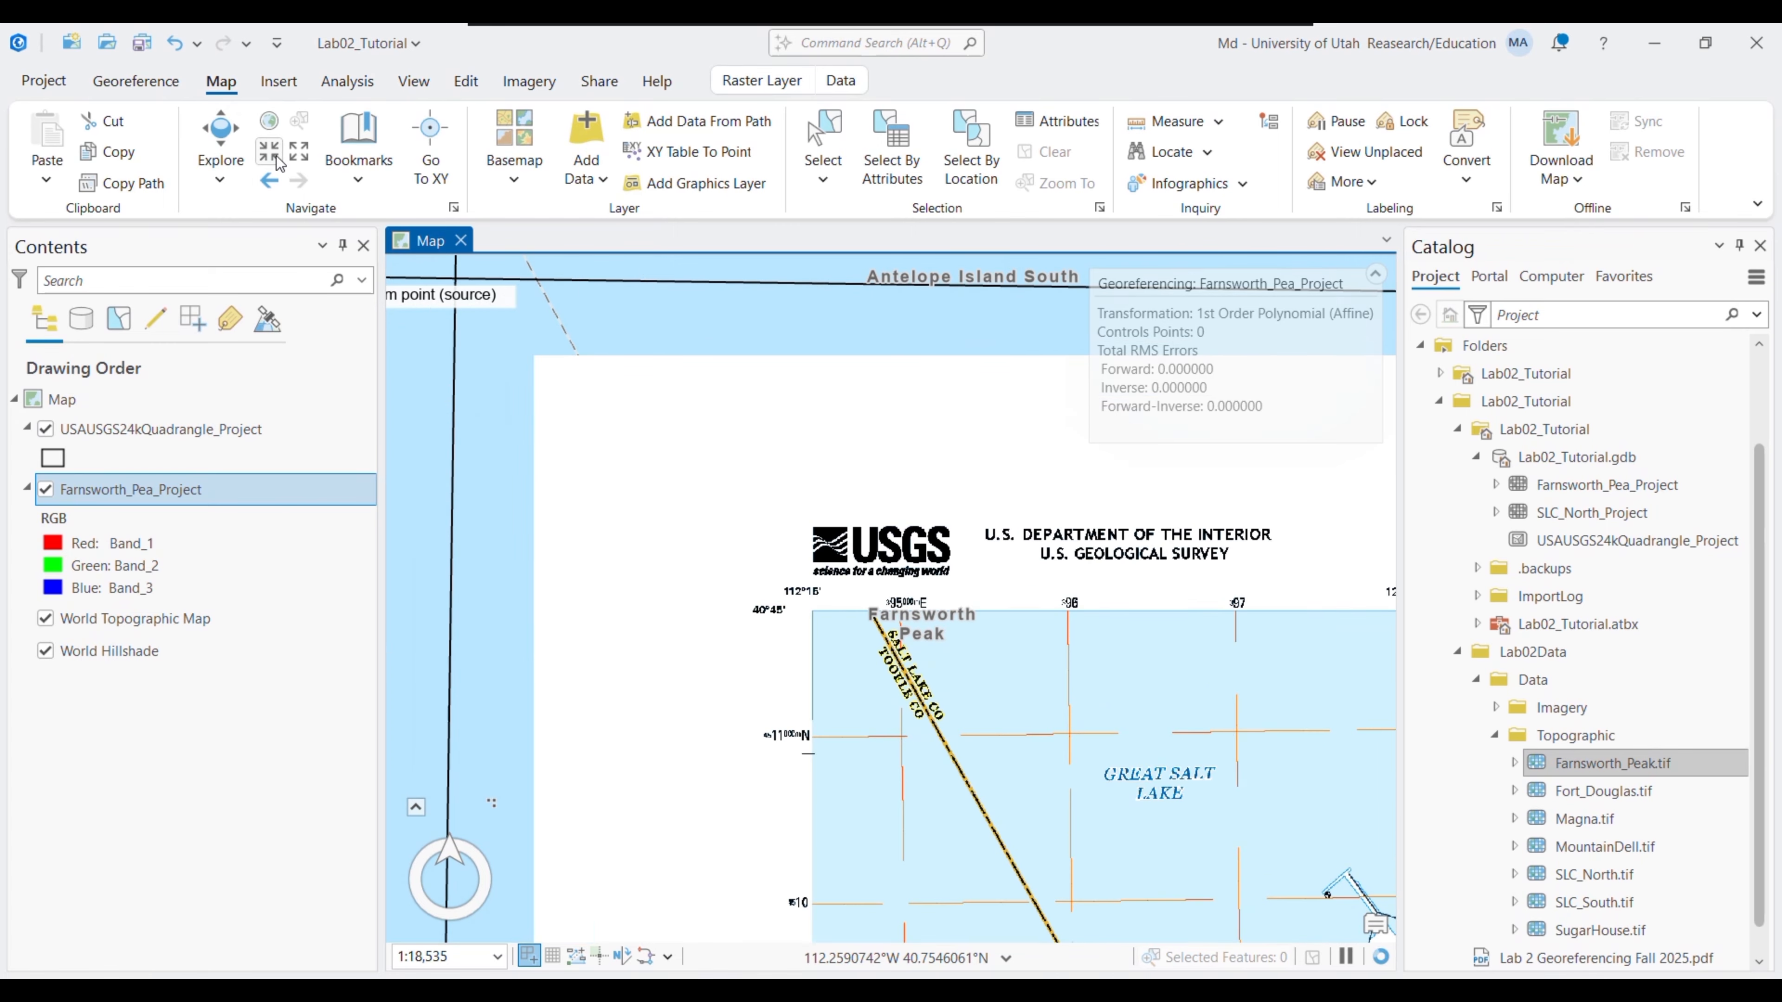
scroll(814, 618, up, 3)
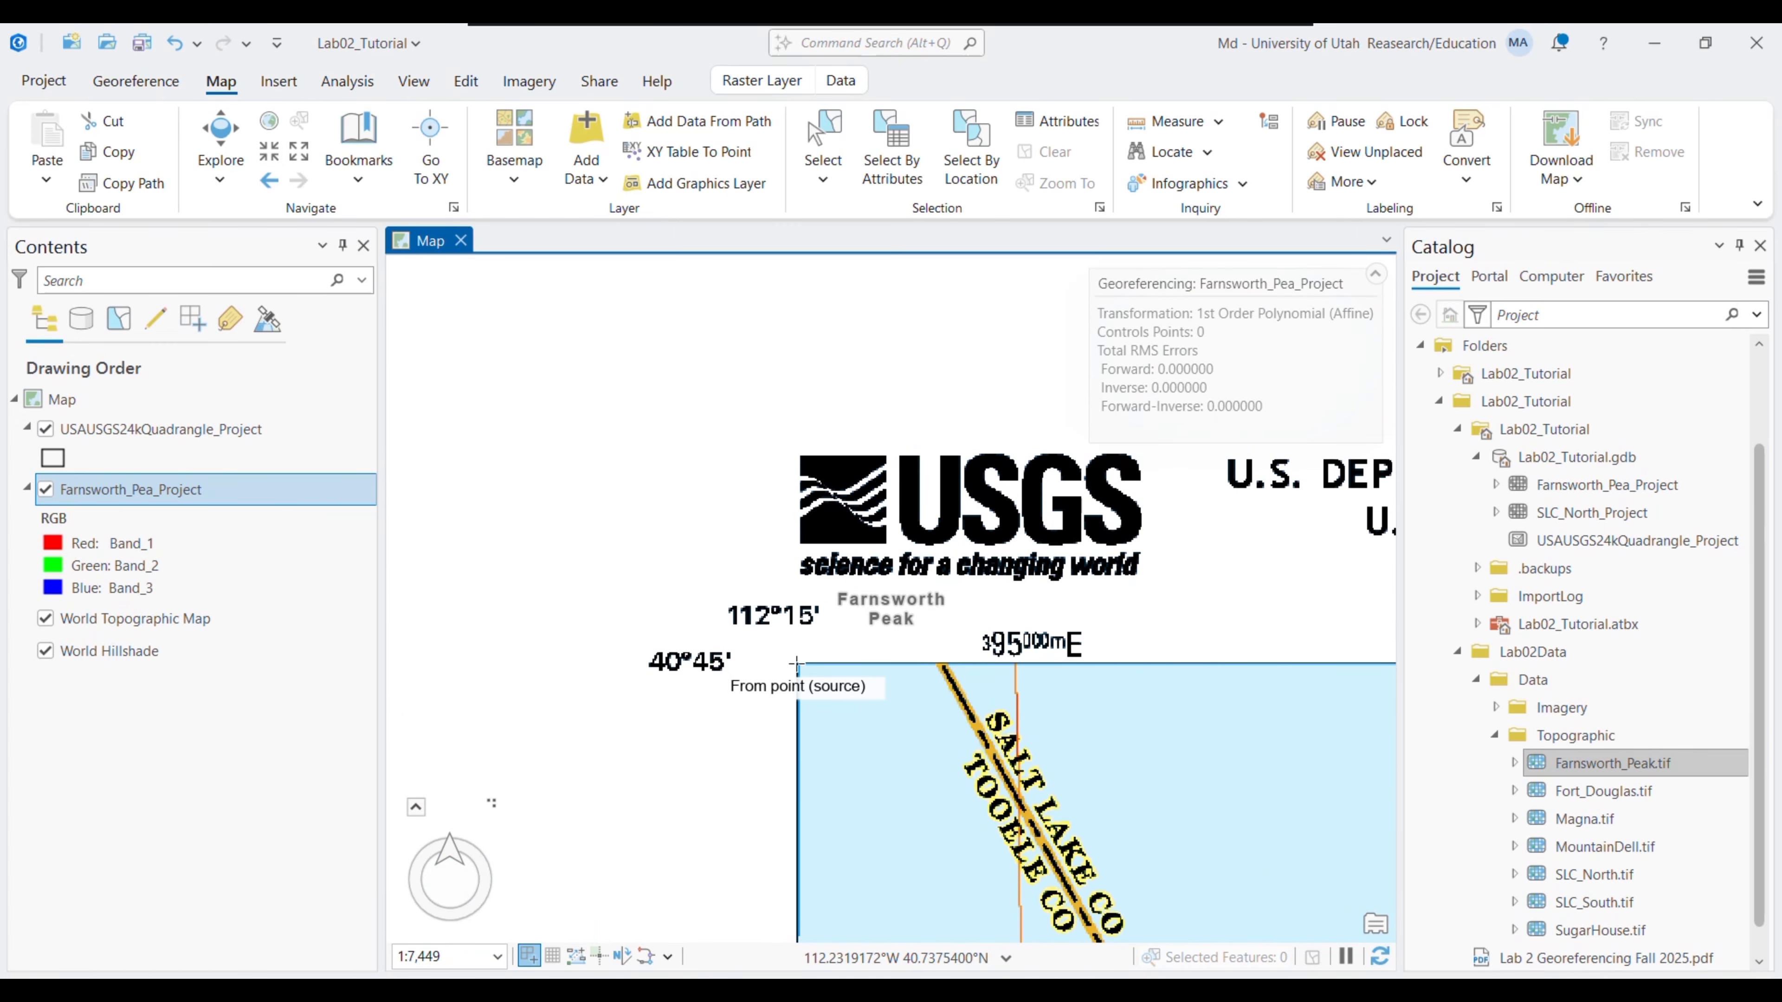
click(797, 663)
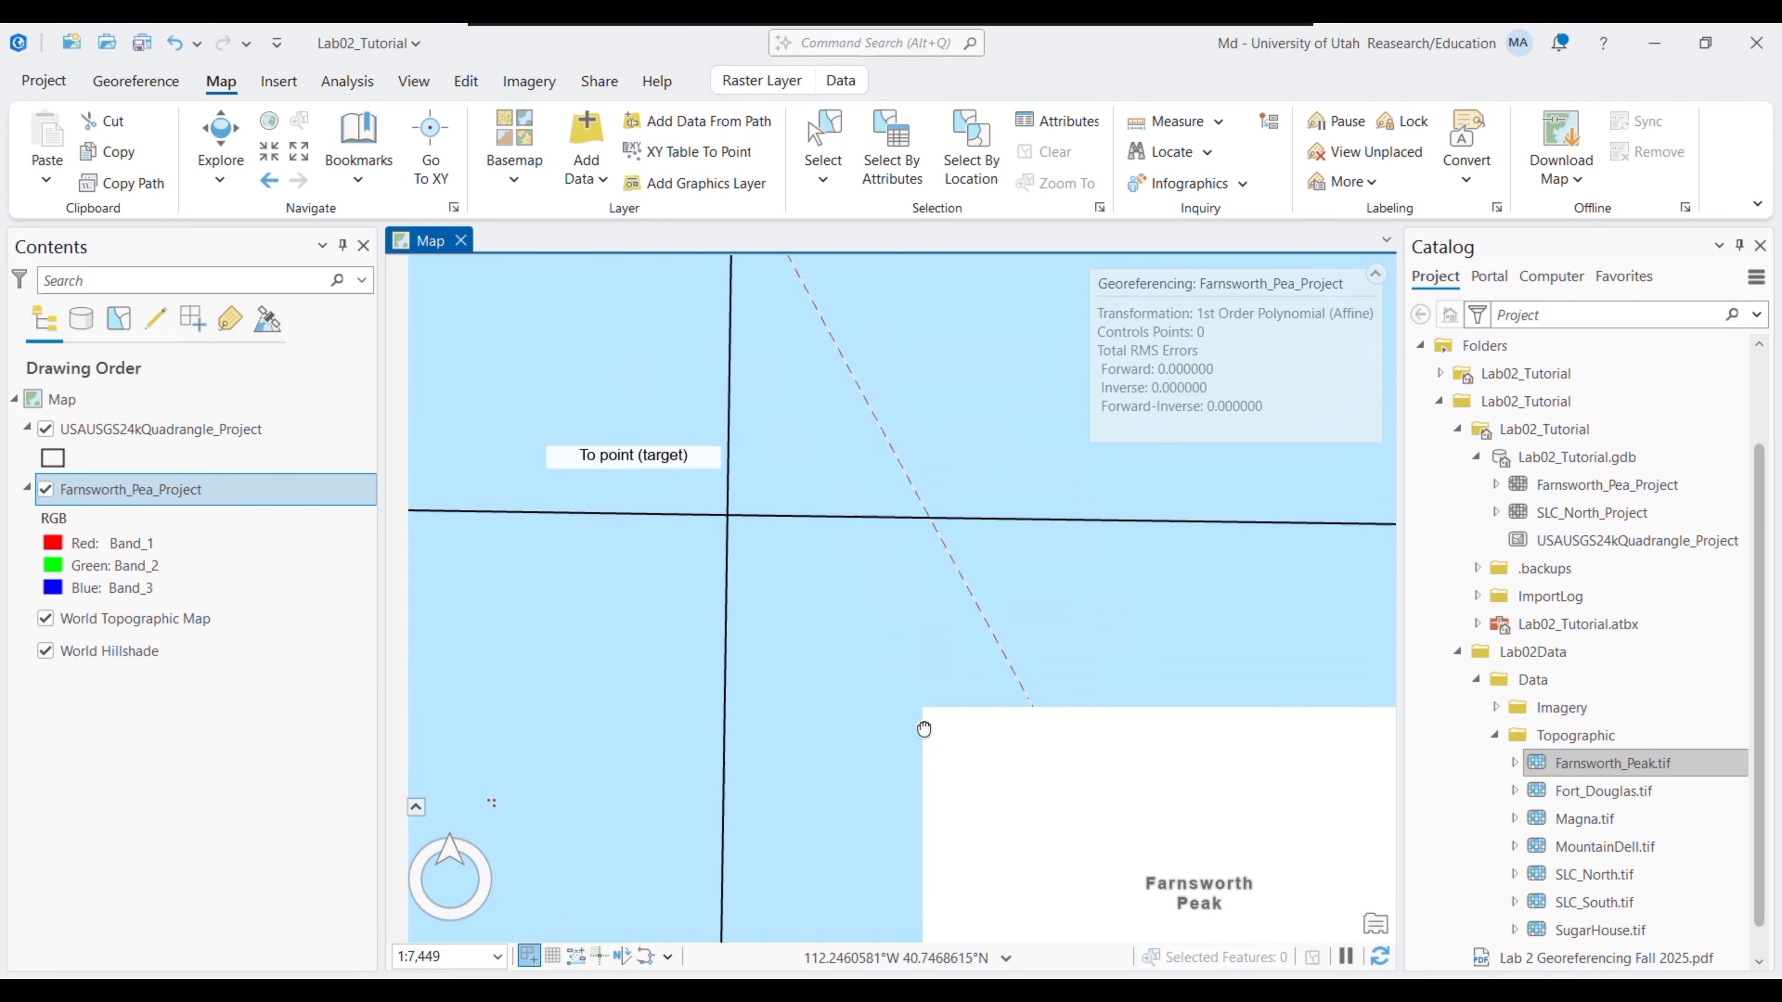
click(735, 521)
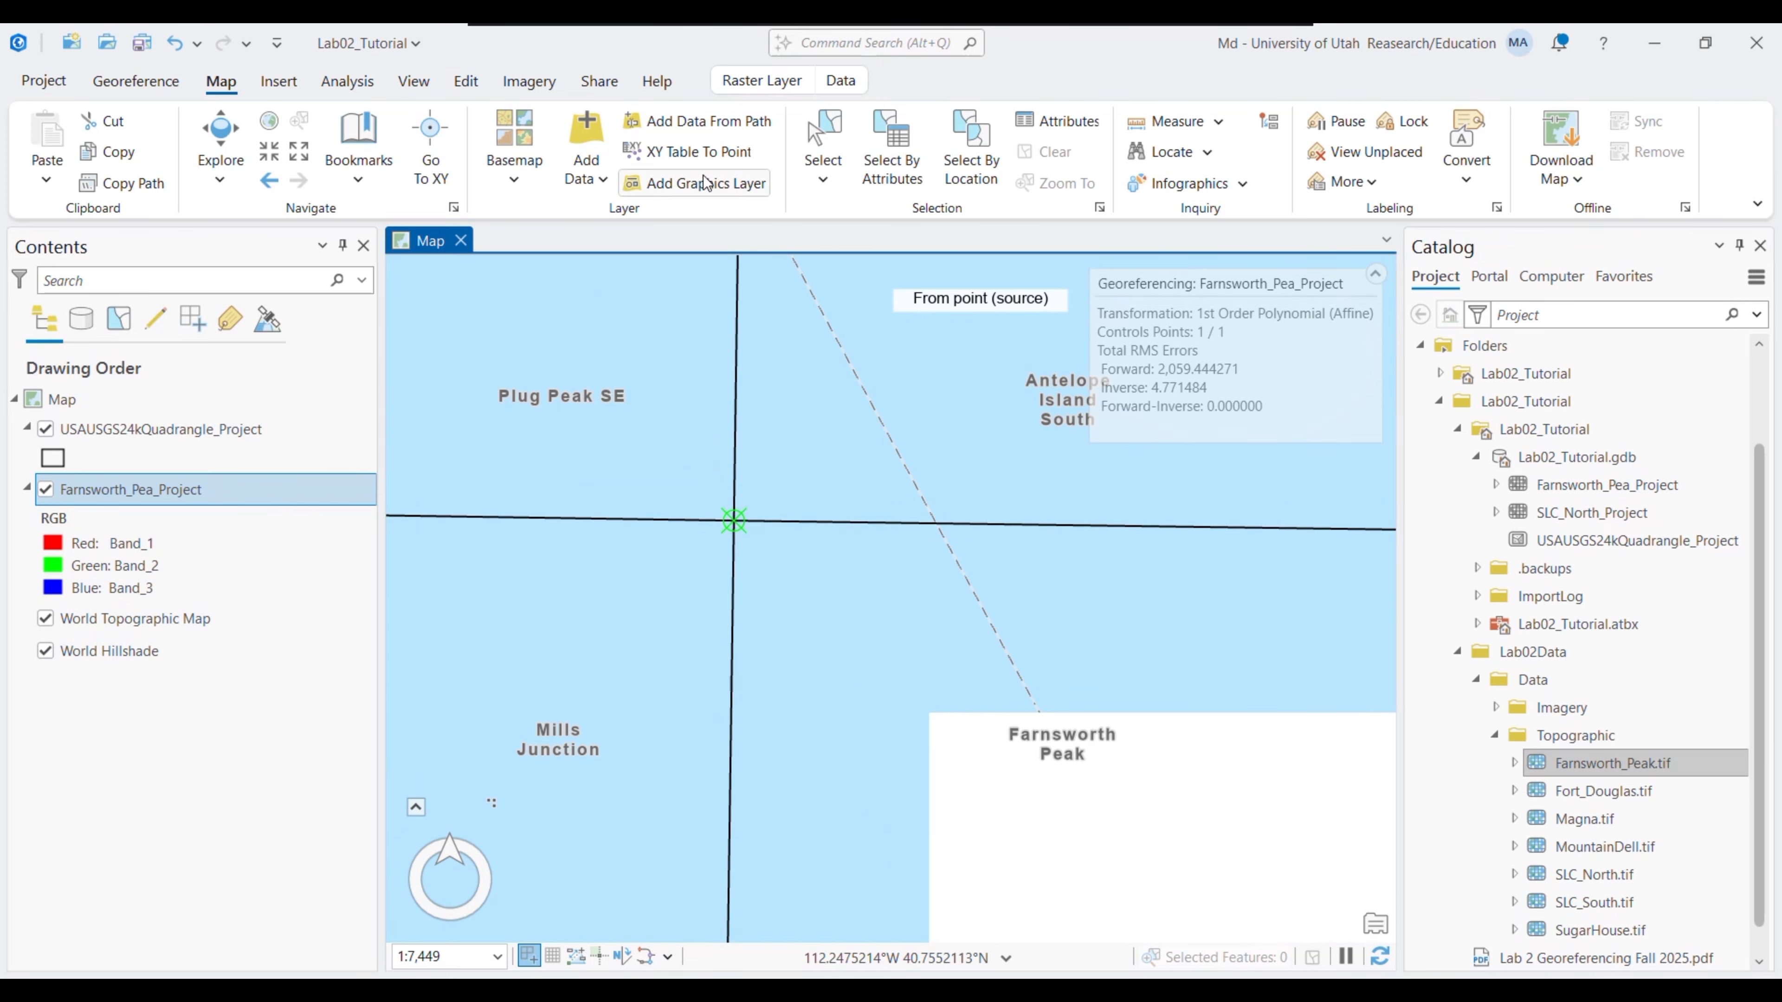
- Link the sheet's northeast corner to its matching quadrangle grid intersection
click(135, 81)
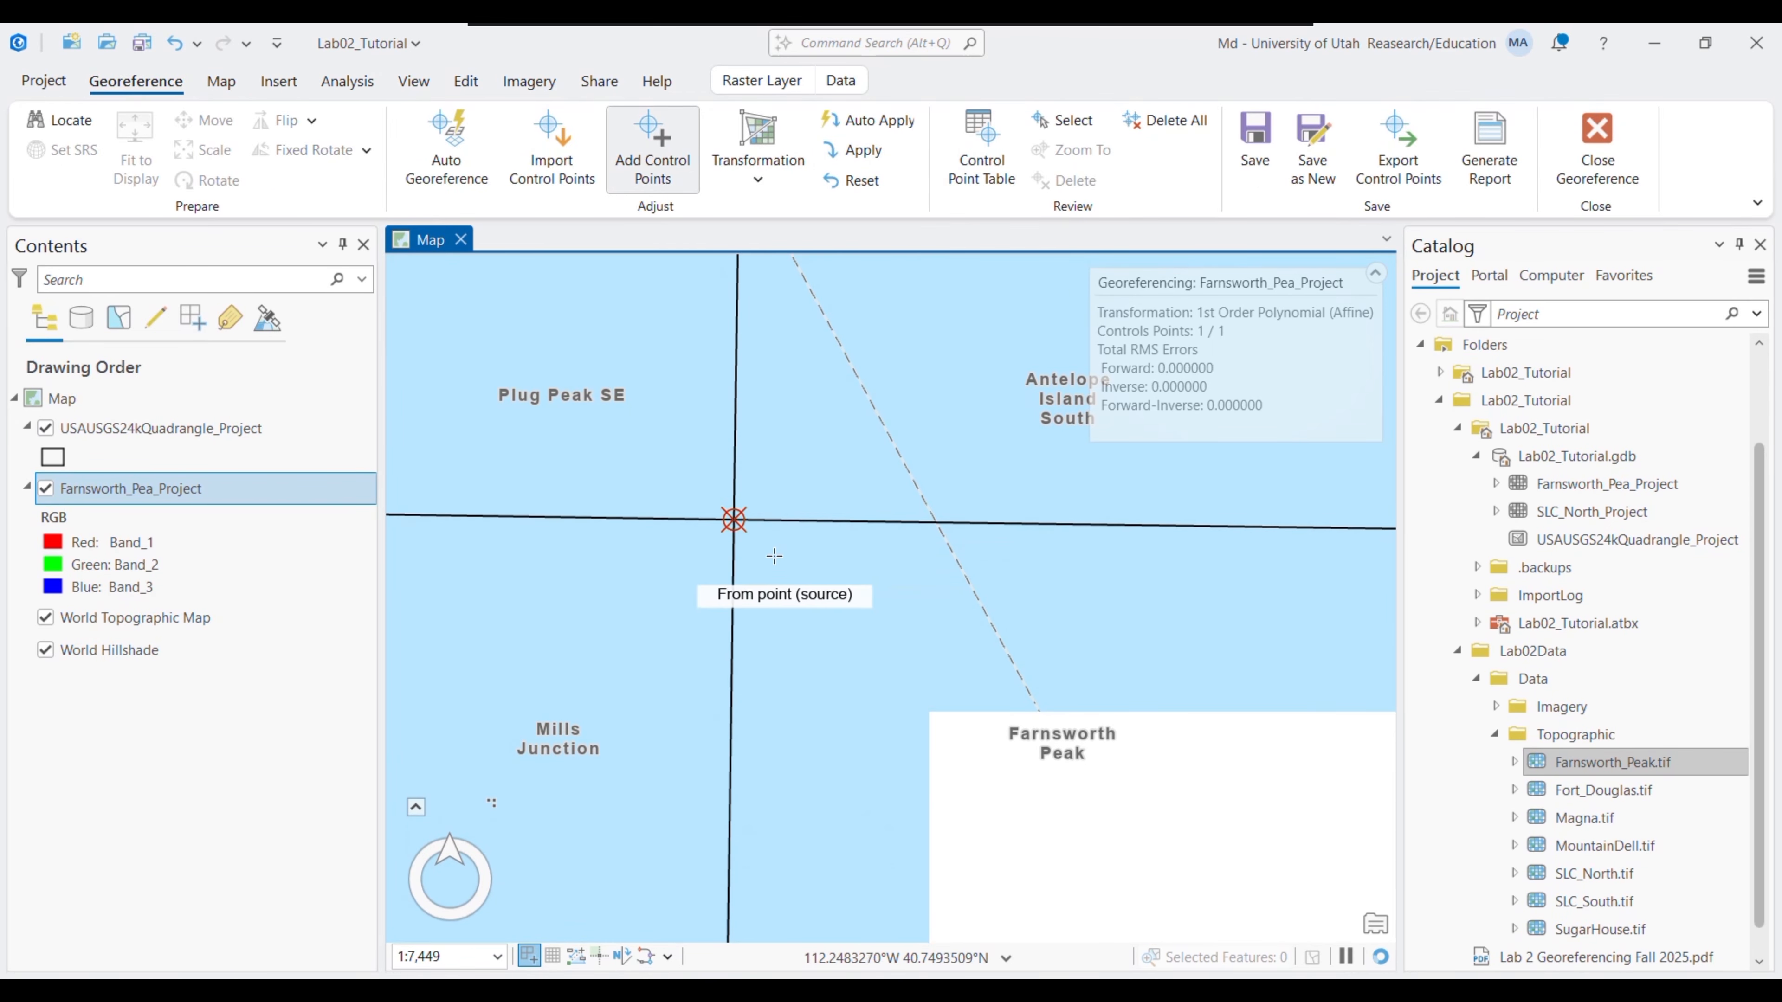
drag(996, 570, 714, 483)
drag(929, 572, 563, 583)
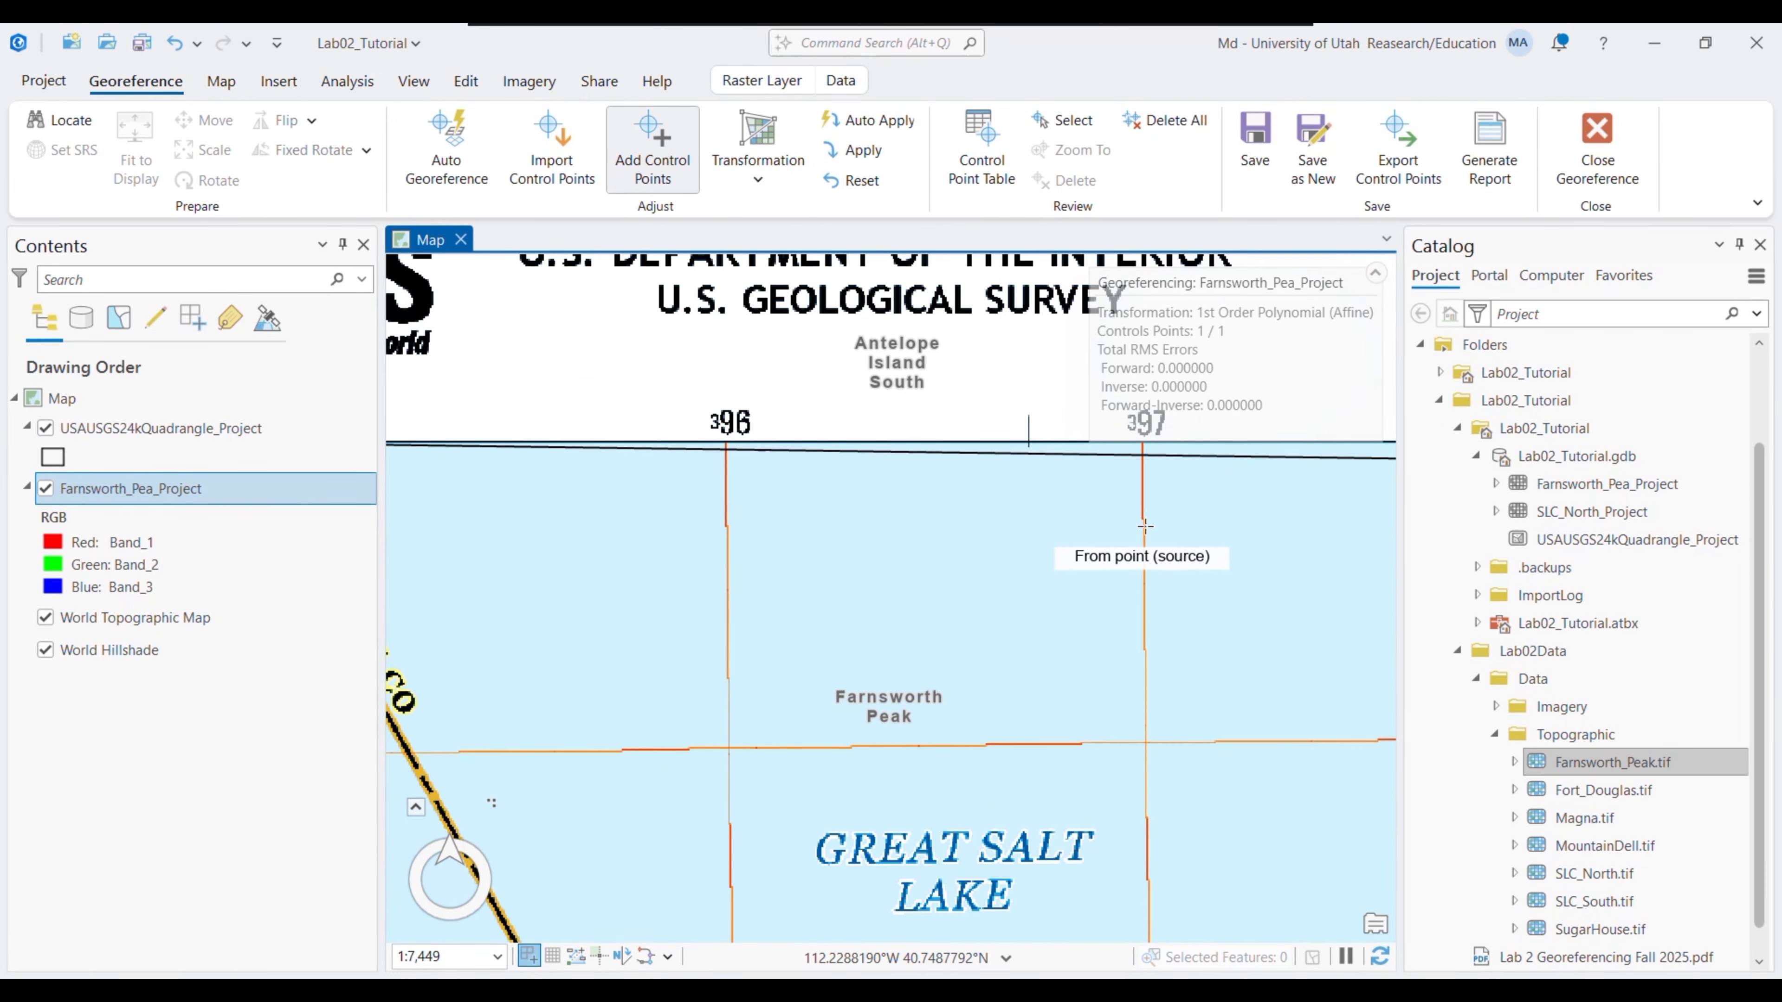
drag(1348, 480, 719, 498)
click(220, 80)
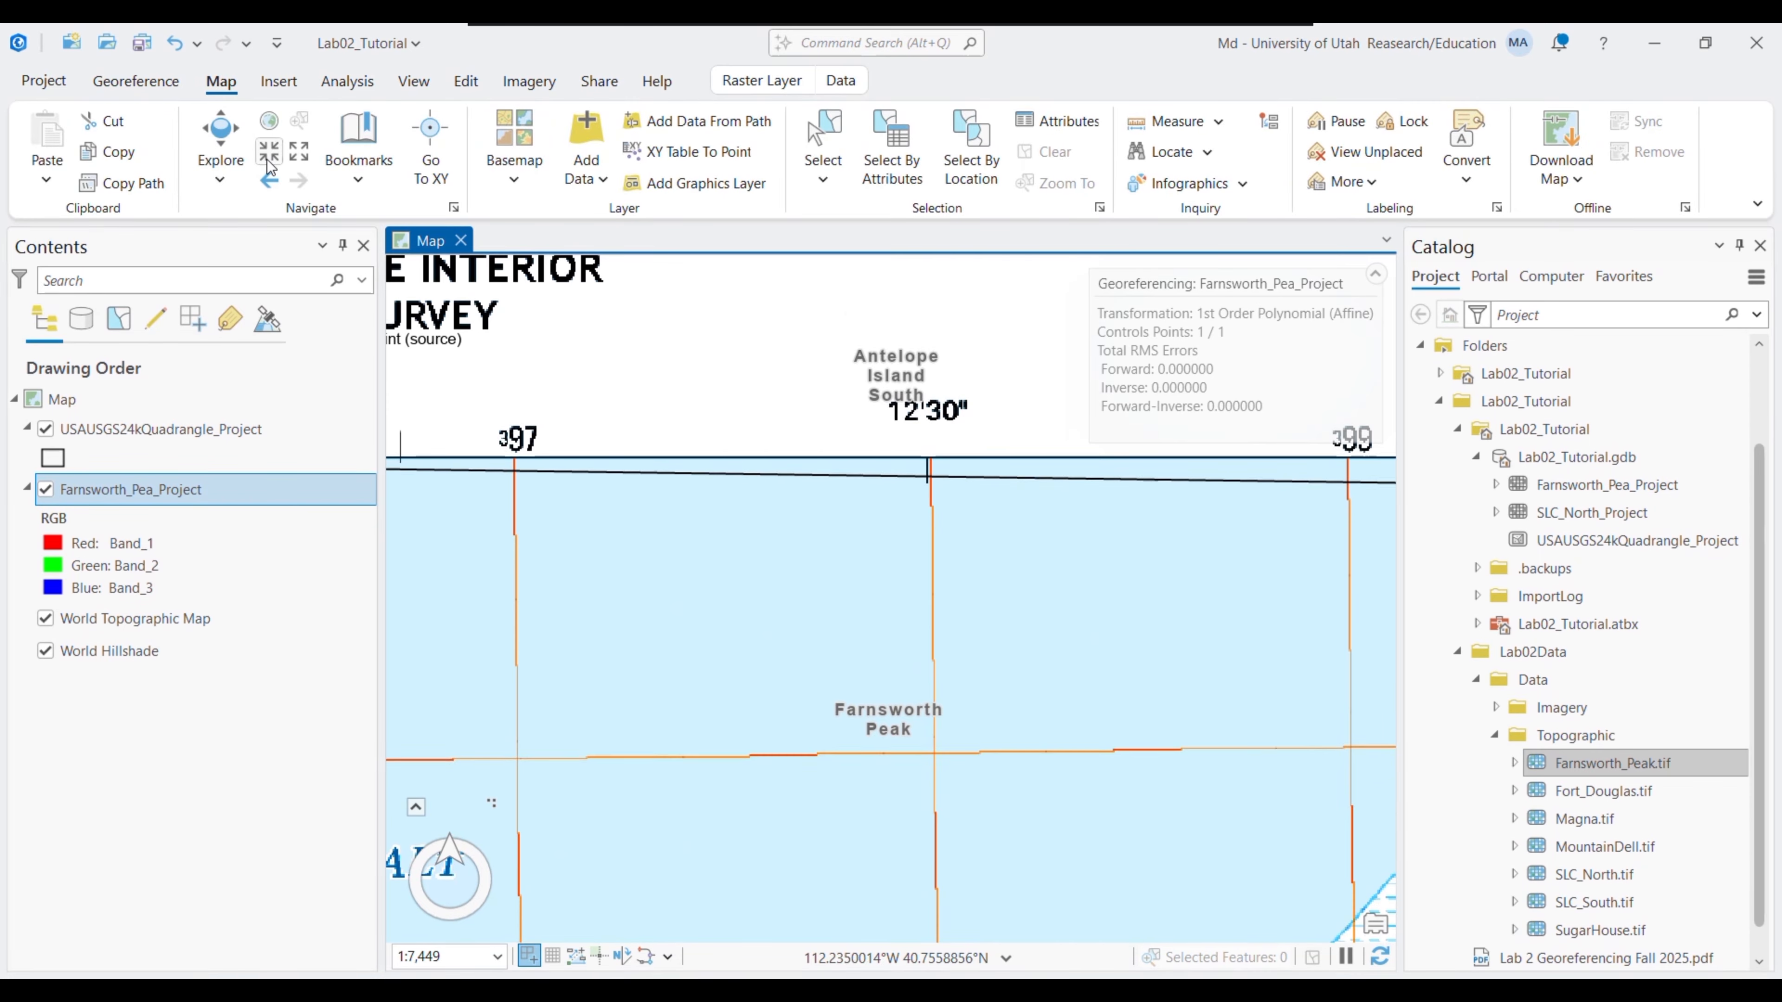
click(300, 151)
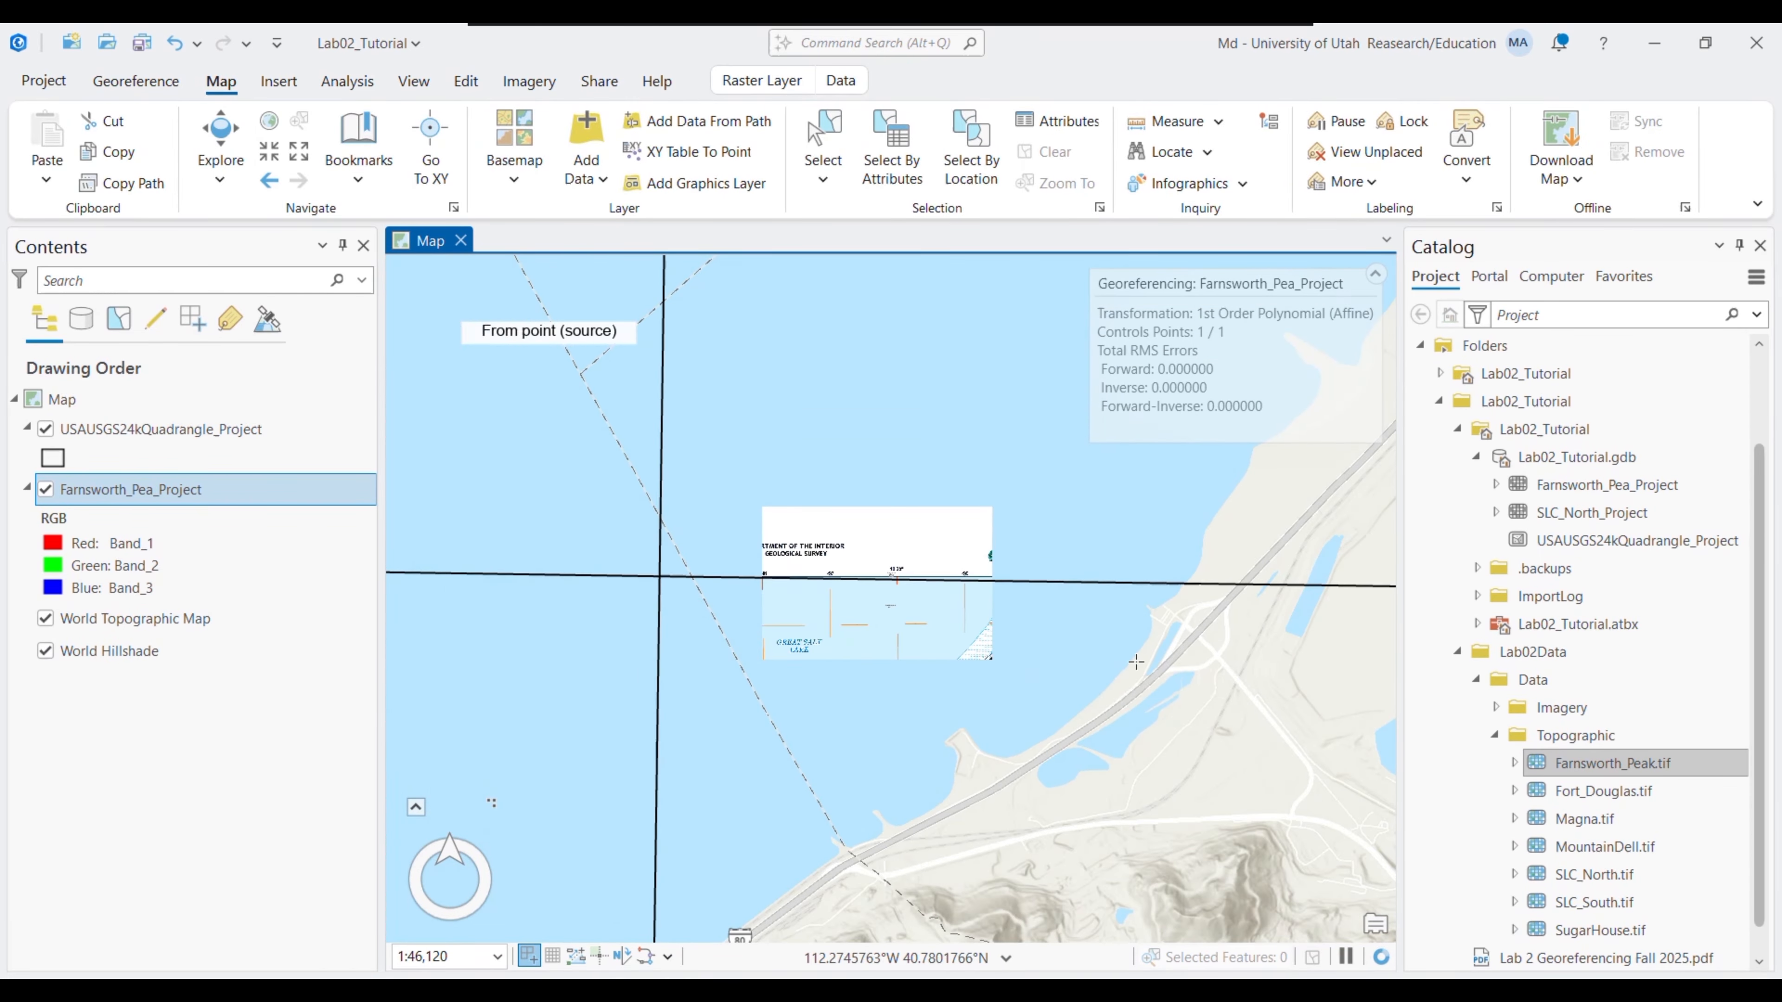
drag(1173, 569, 518, 604)
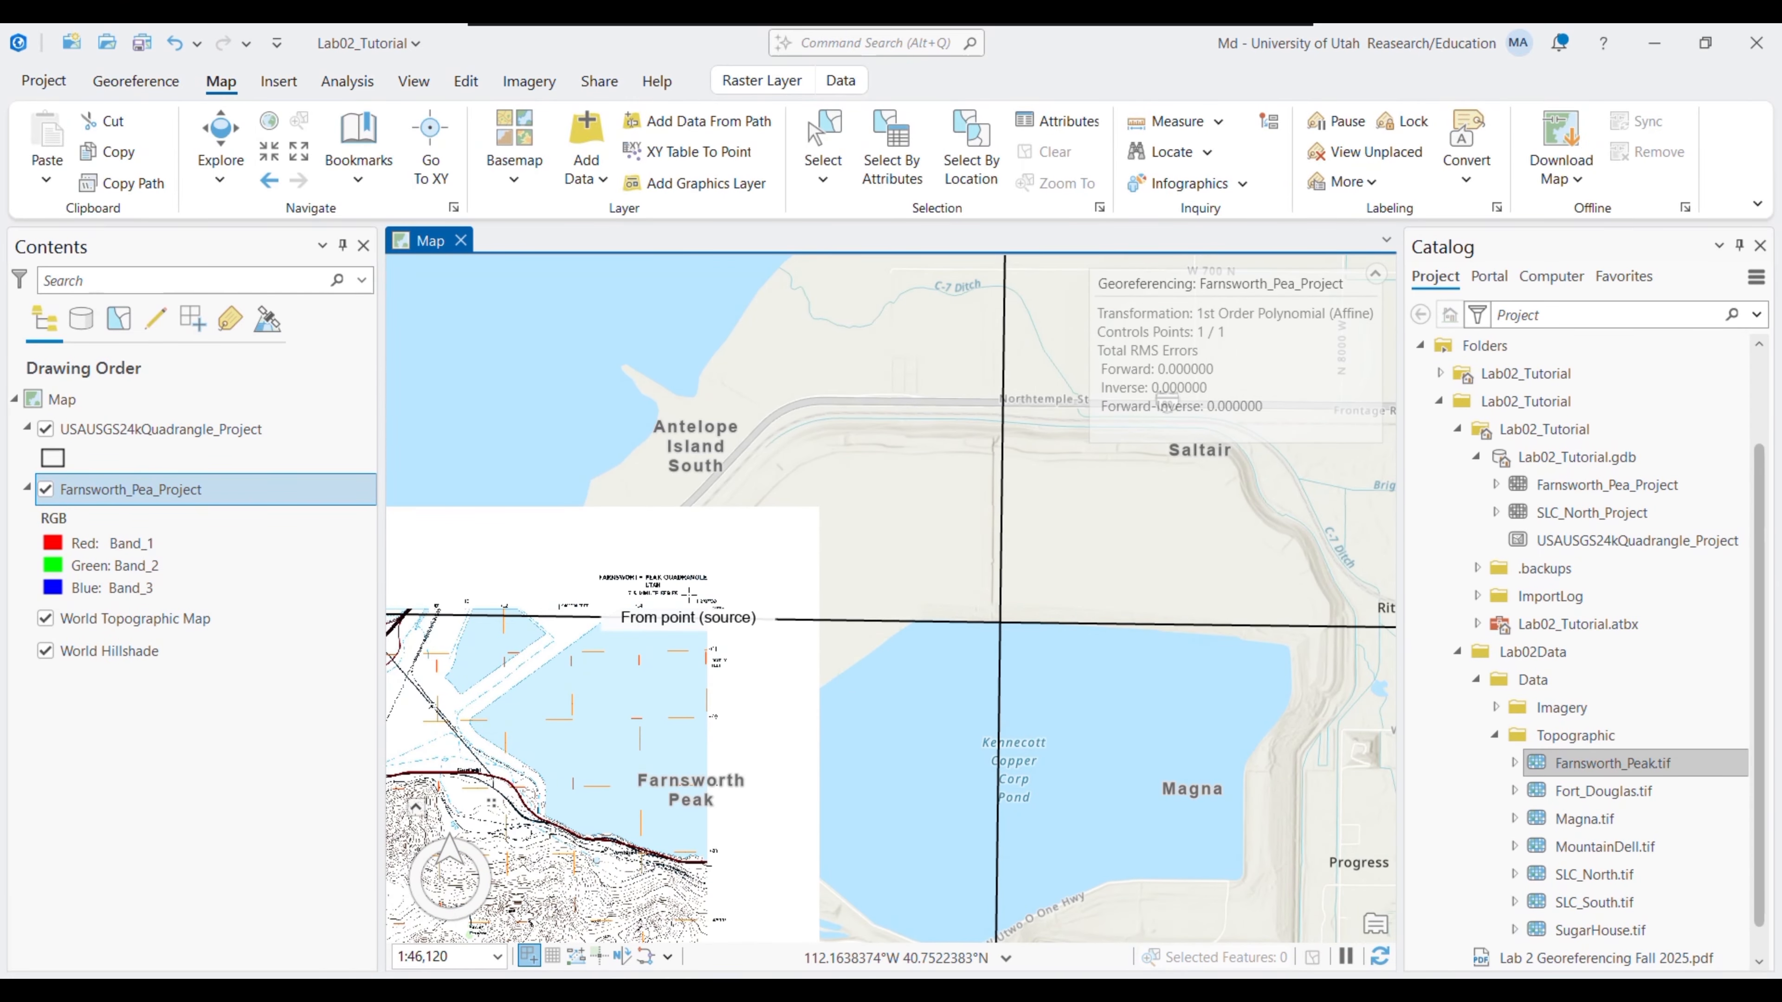
scroll(641, 582, up, 3)
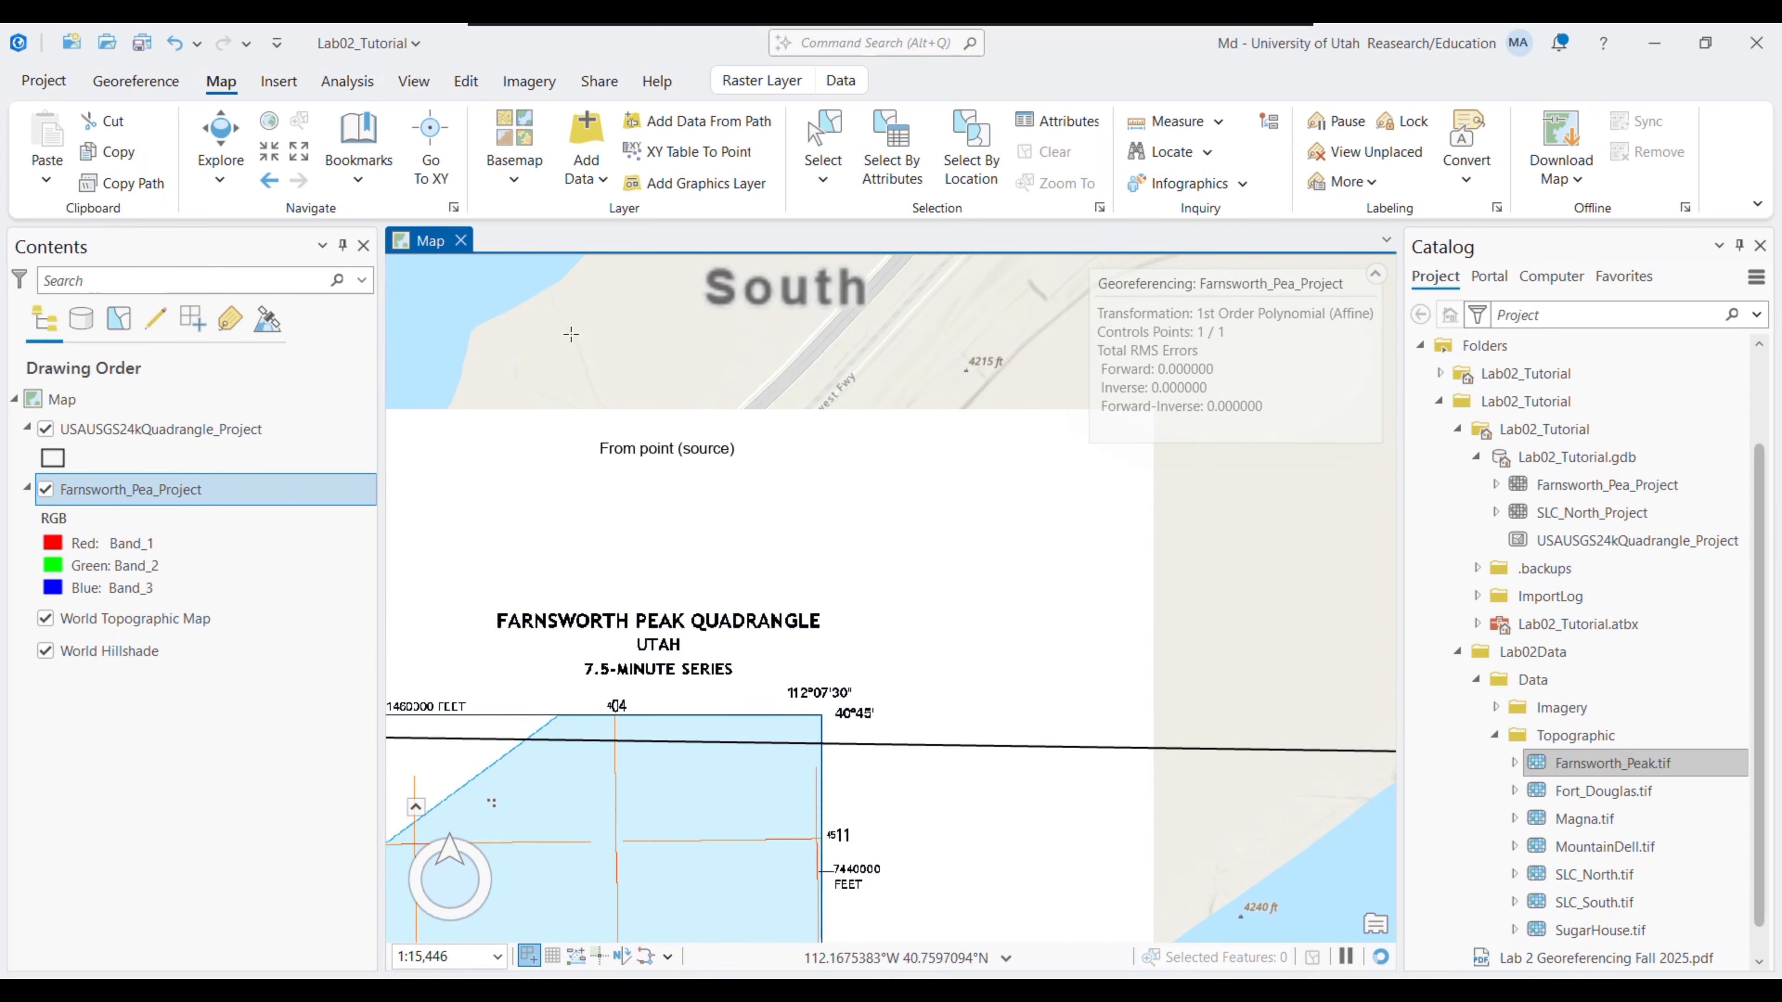
scroll(598, 727, up, 2)
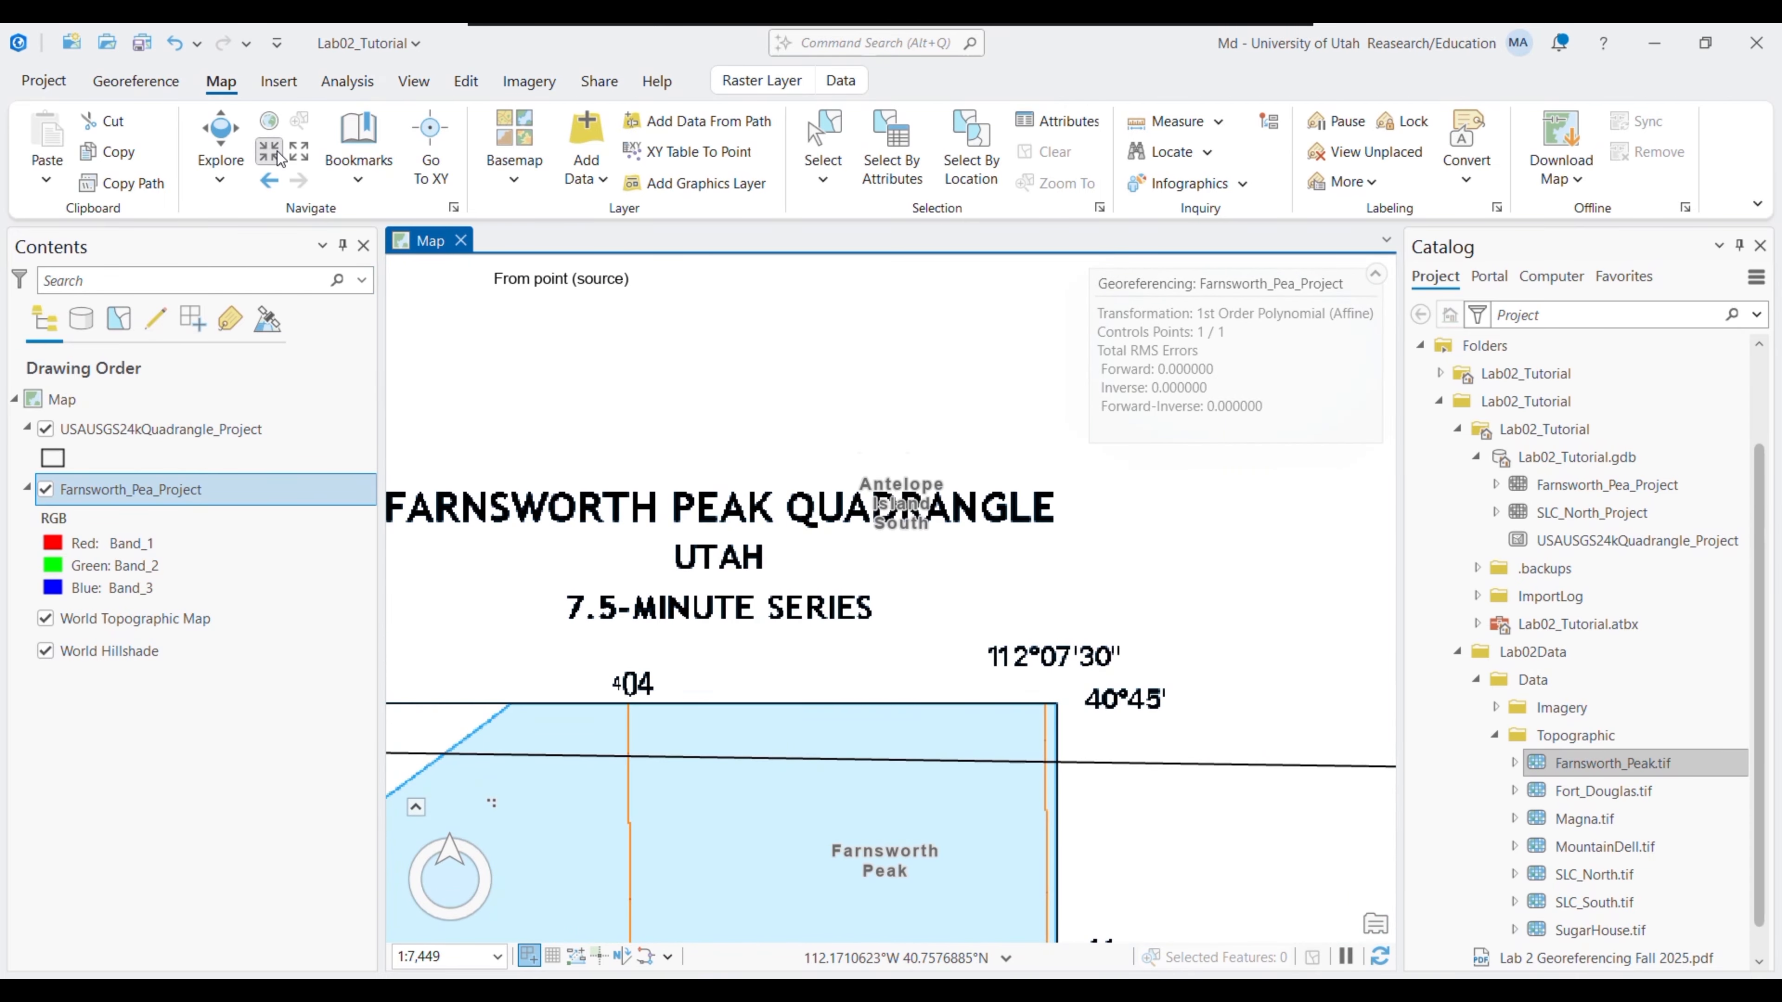
scroll(1080, 649, up, 2)
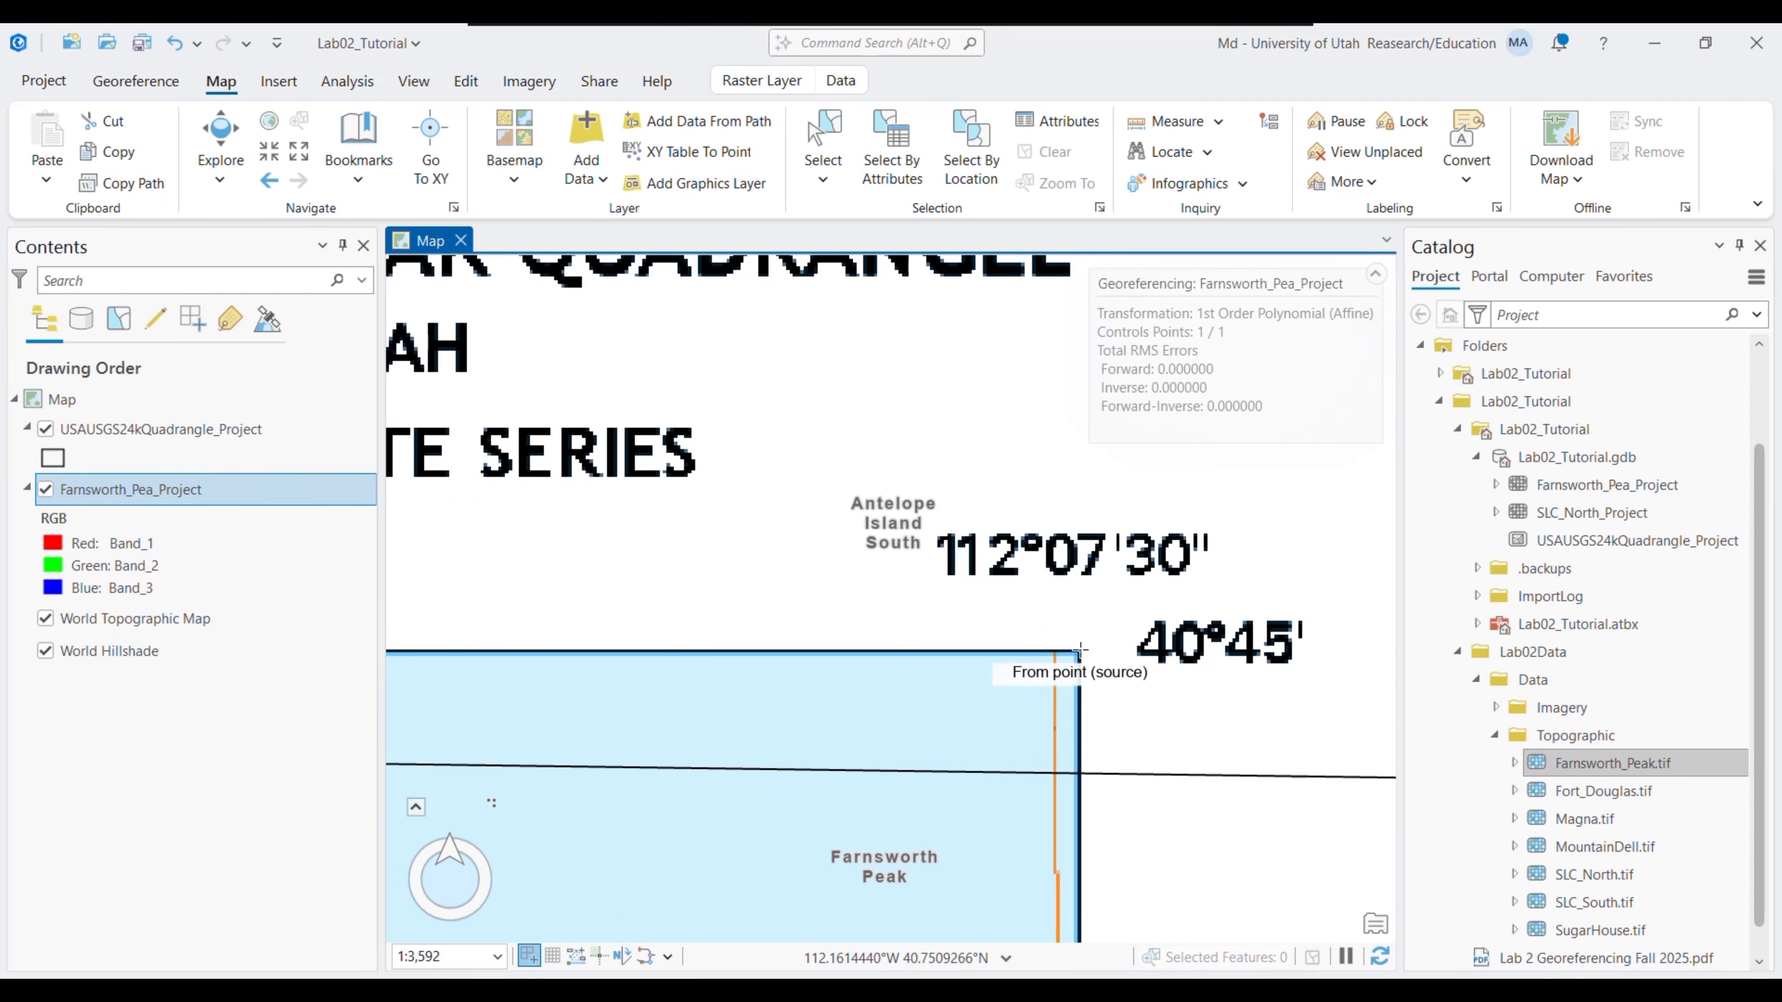
click(1080, 651)
drag(1201, 666, 702, 590)
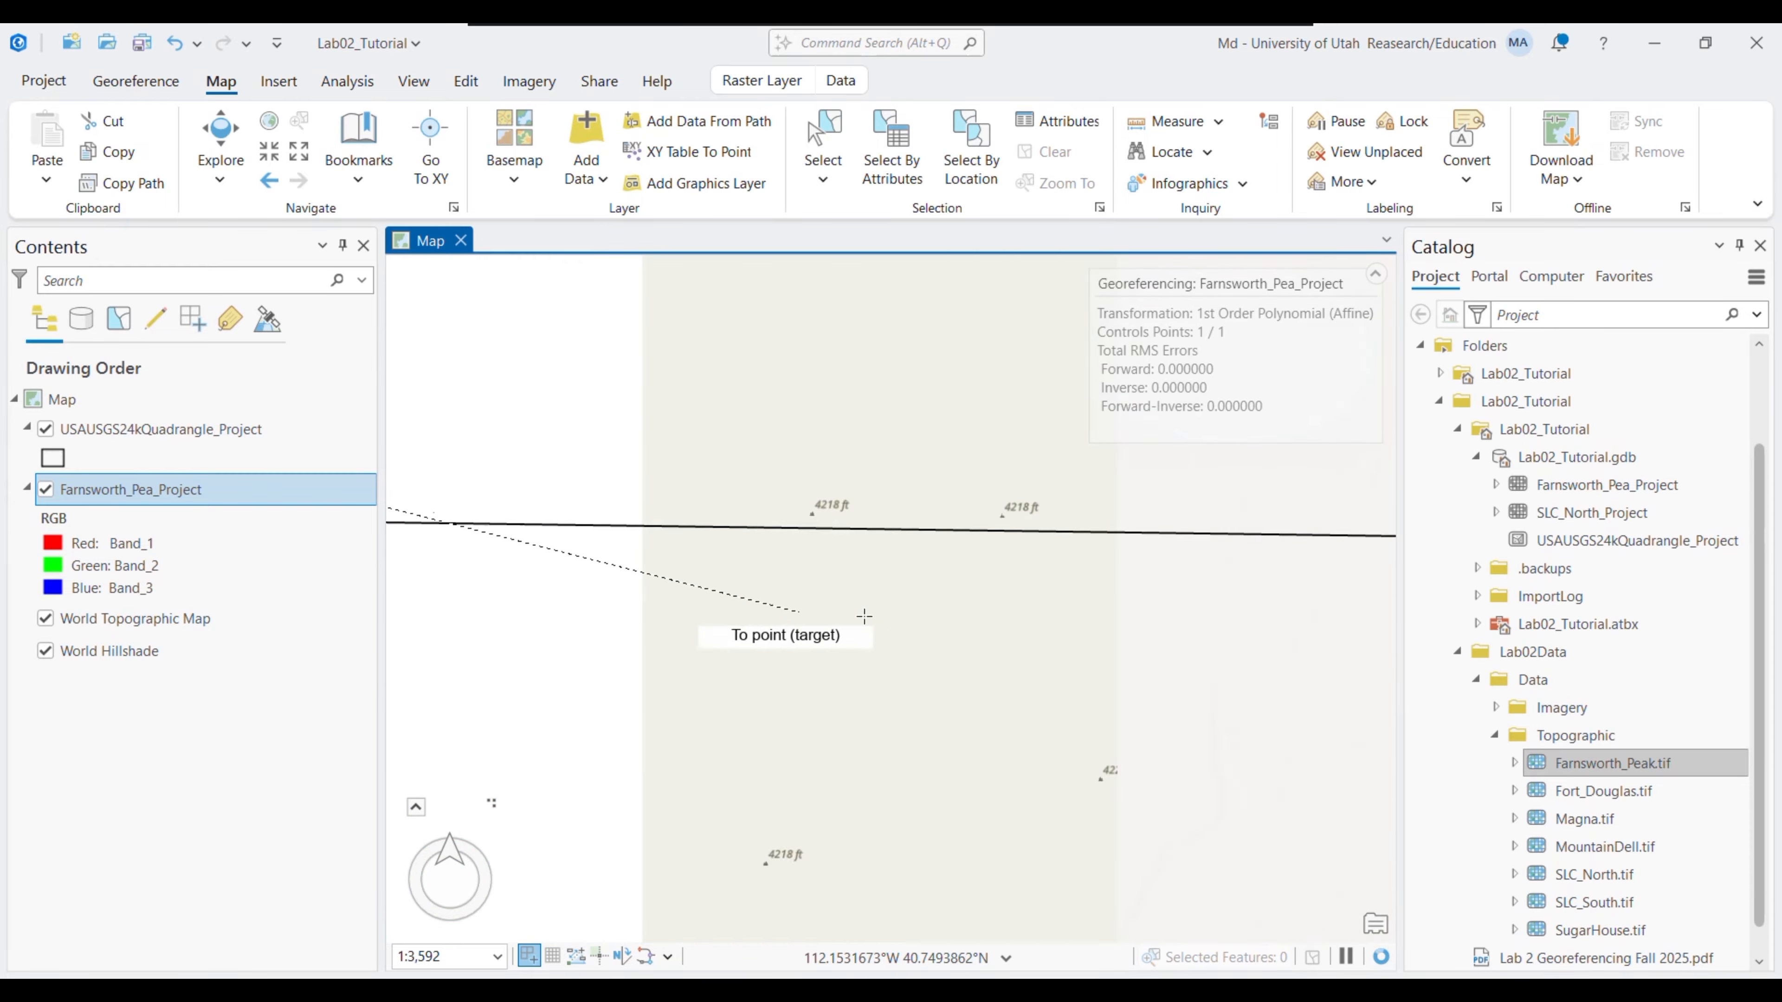
drag(1245, 714, 807, 577)
drag(1148, 636, 820, 624)
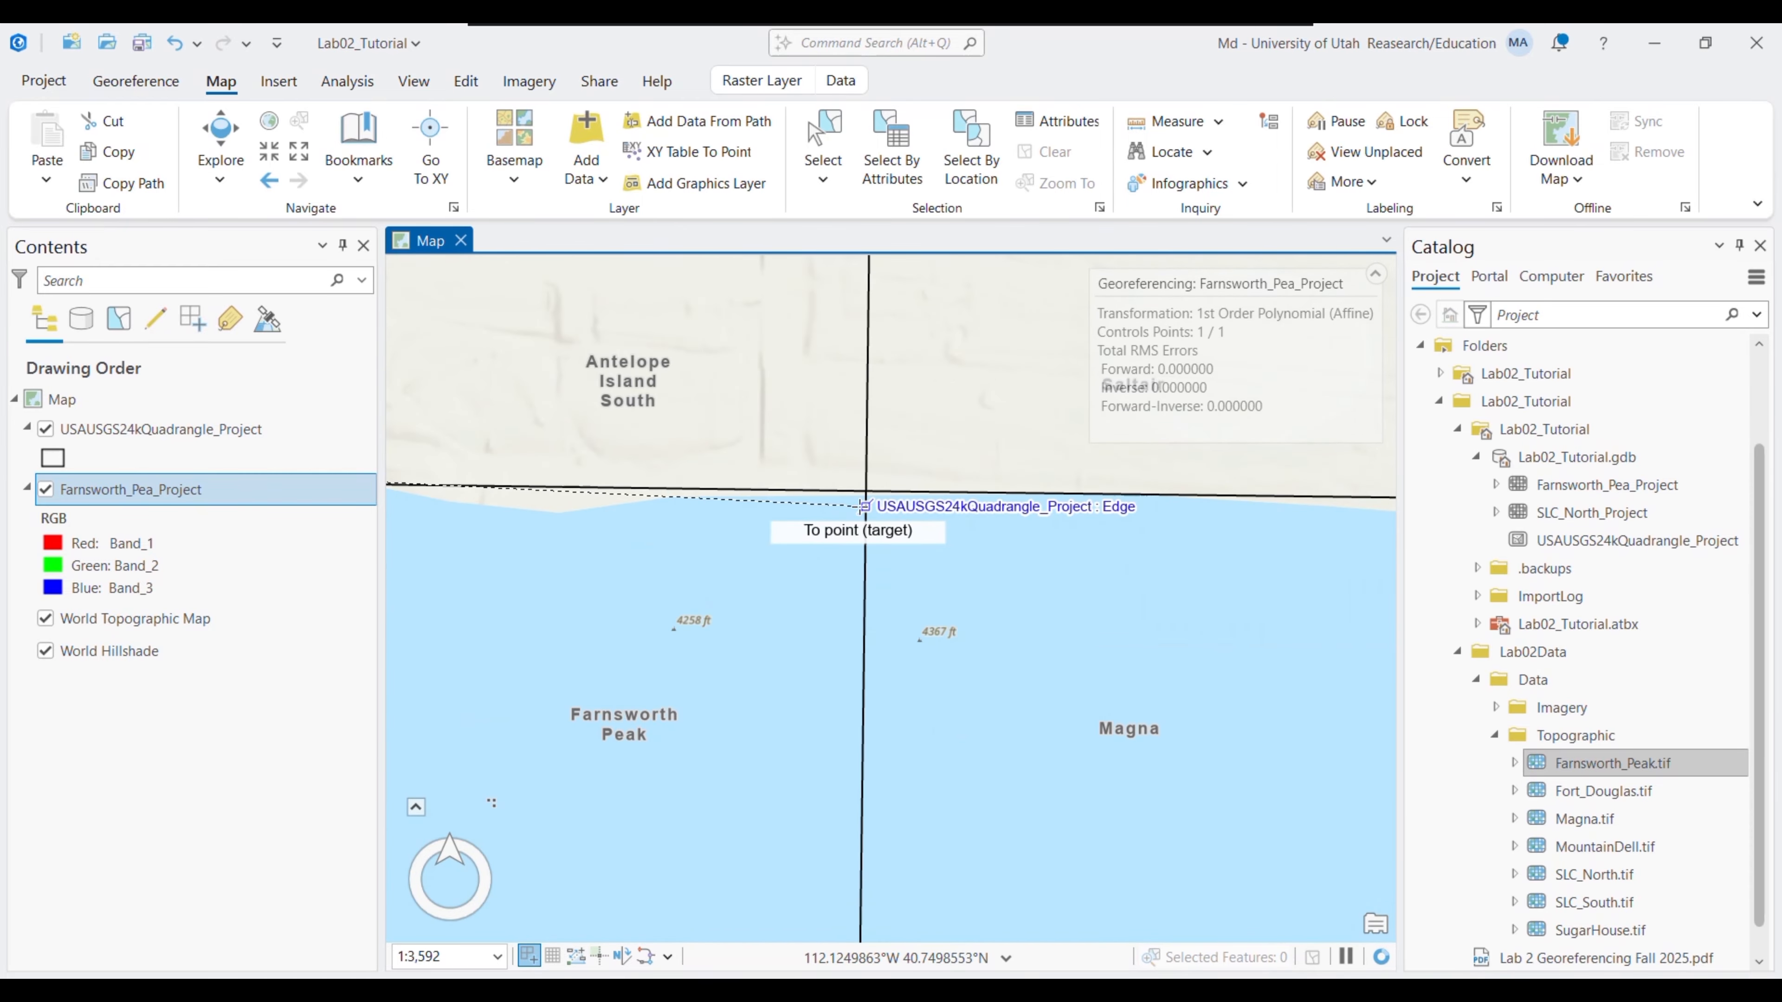
click(866, 491)
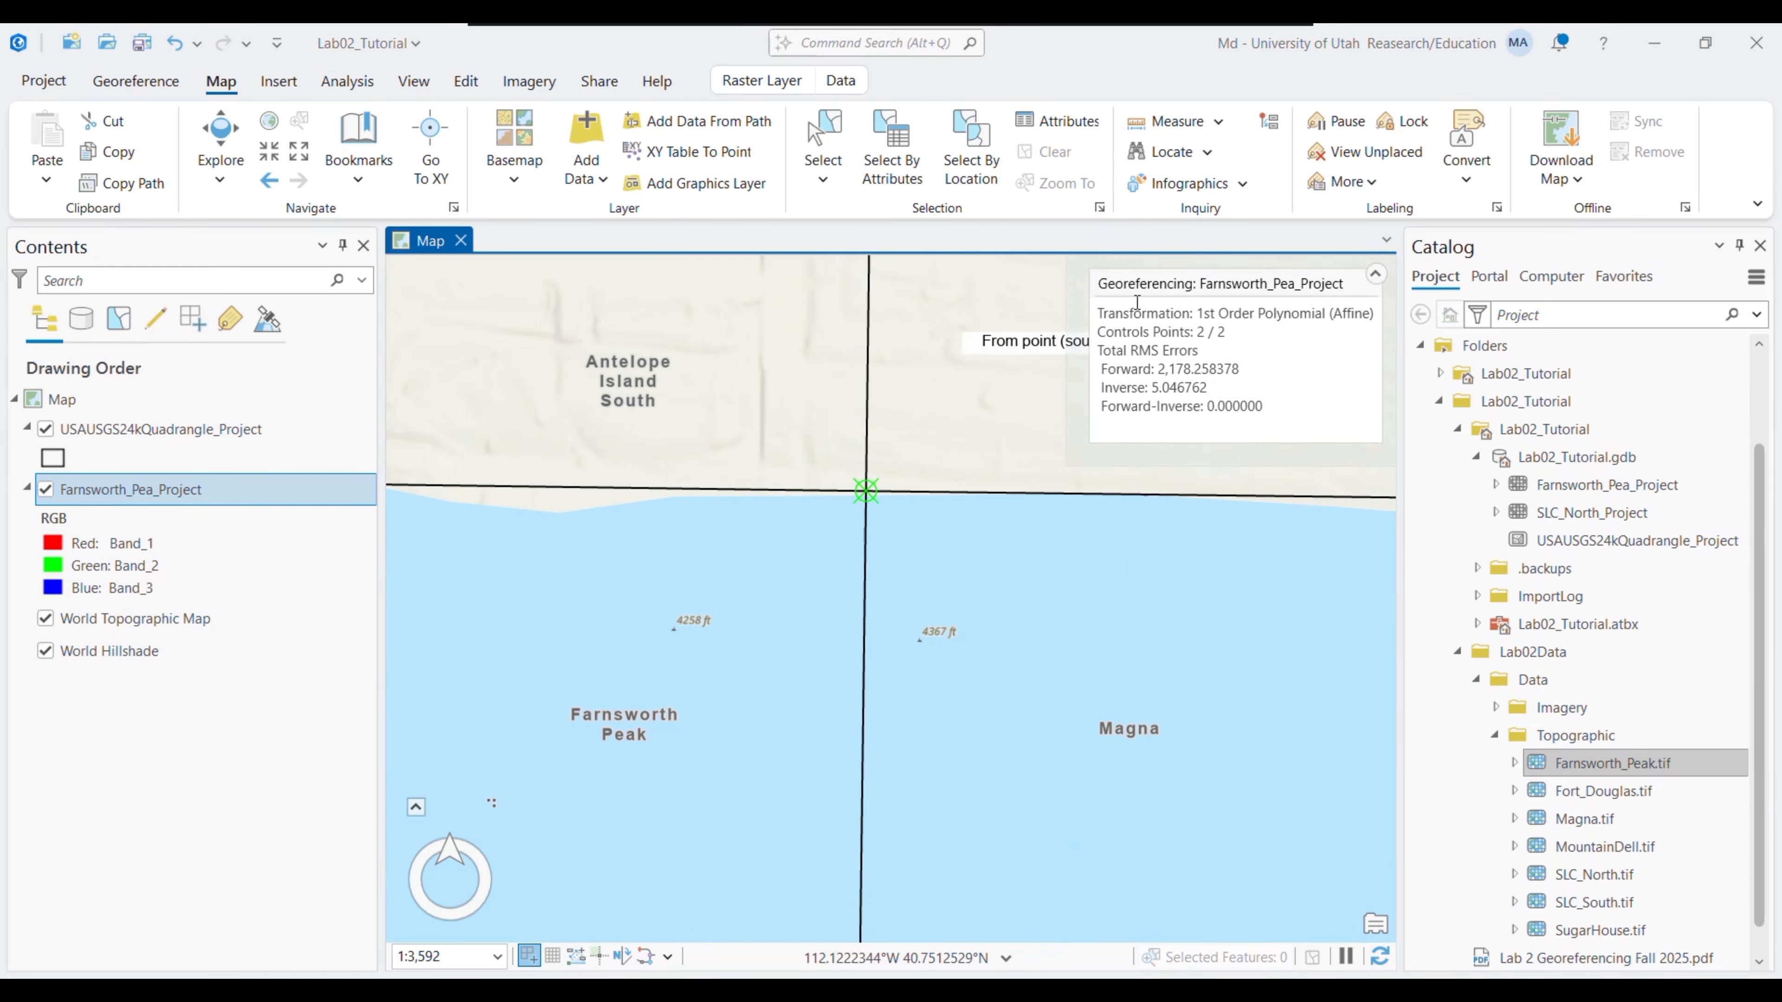
- Apply the two control points to warp the sheet, then select the Lab02_Tutorial.gdb geodatabase
click(121, 84)
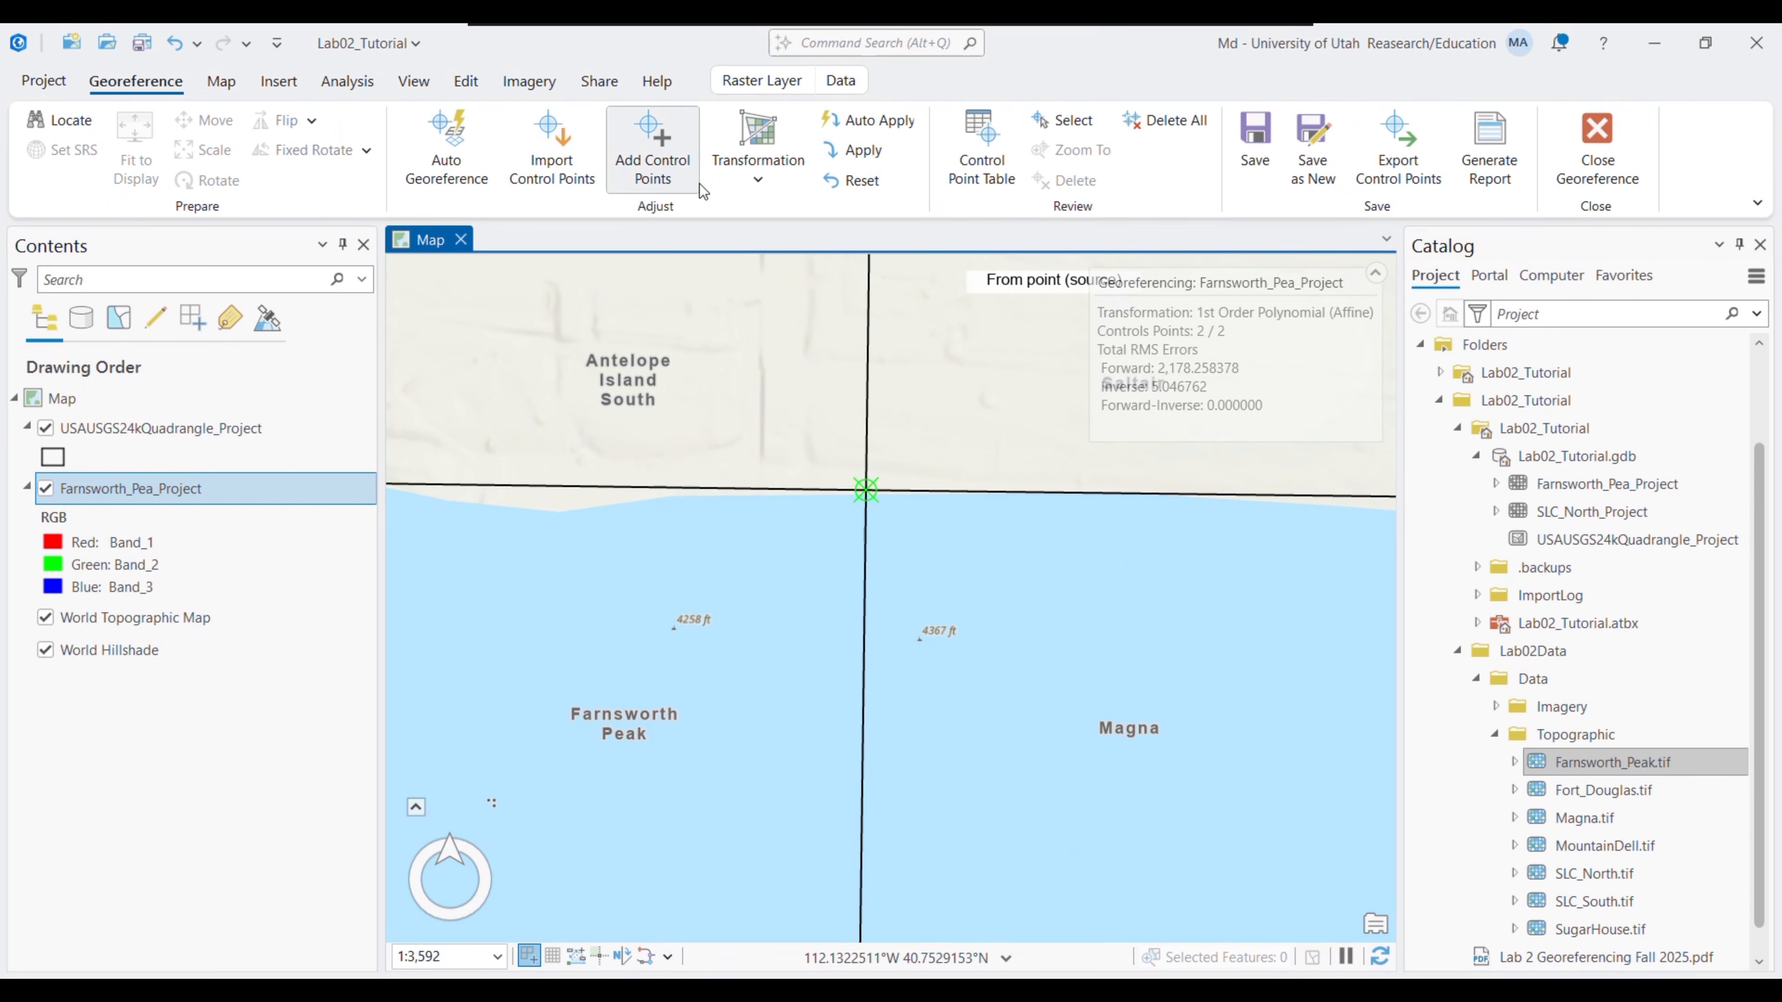
click(855, 165)
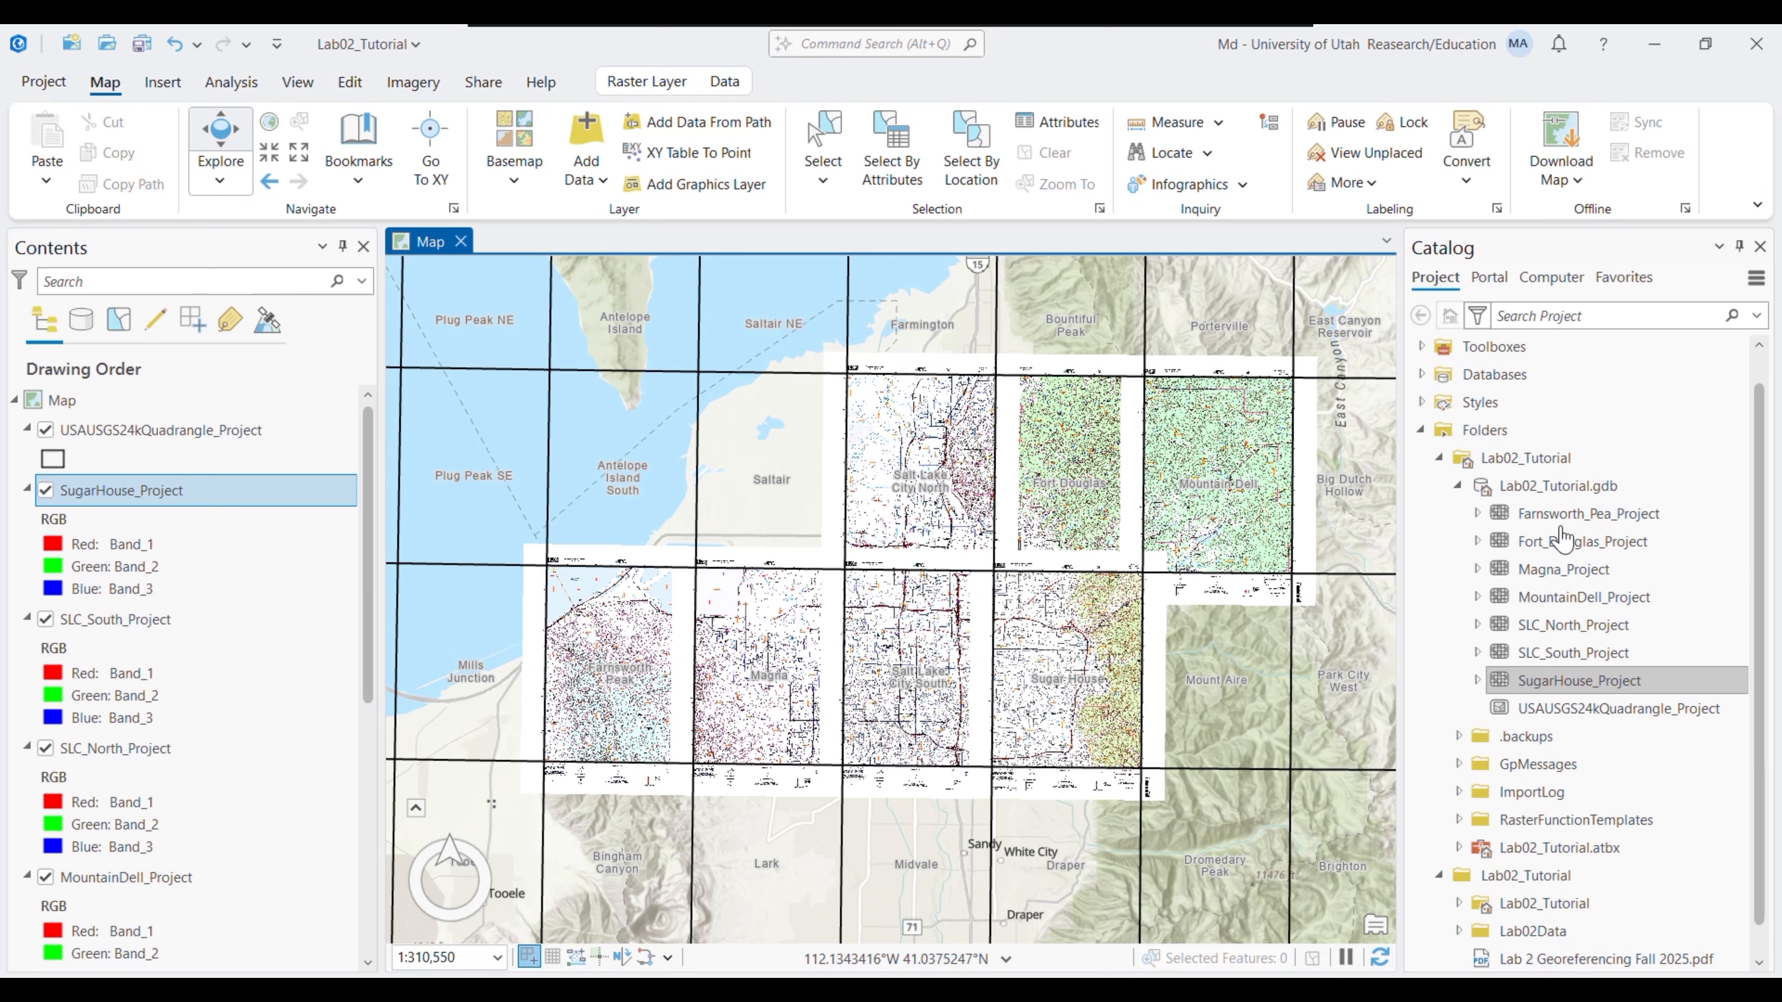
click(1554, 486)
- Start a new line feature class named California_Trail in Lab02_Tutorial.gdb
right_click(1535, 486)
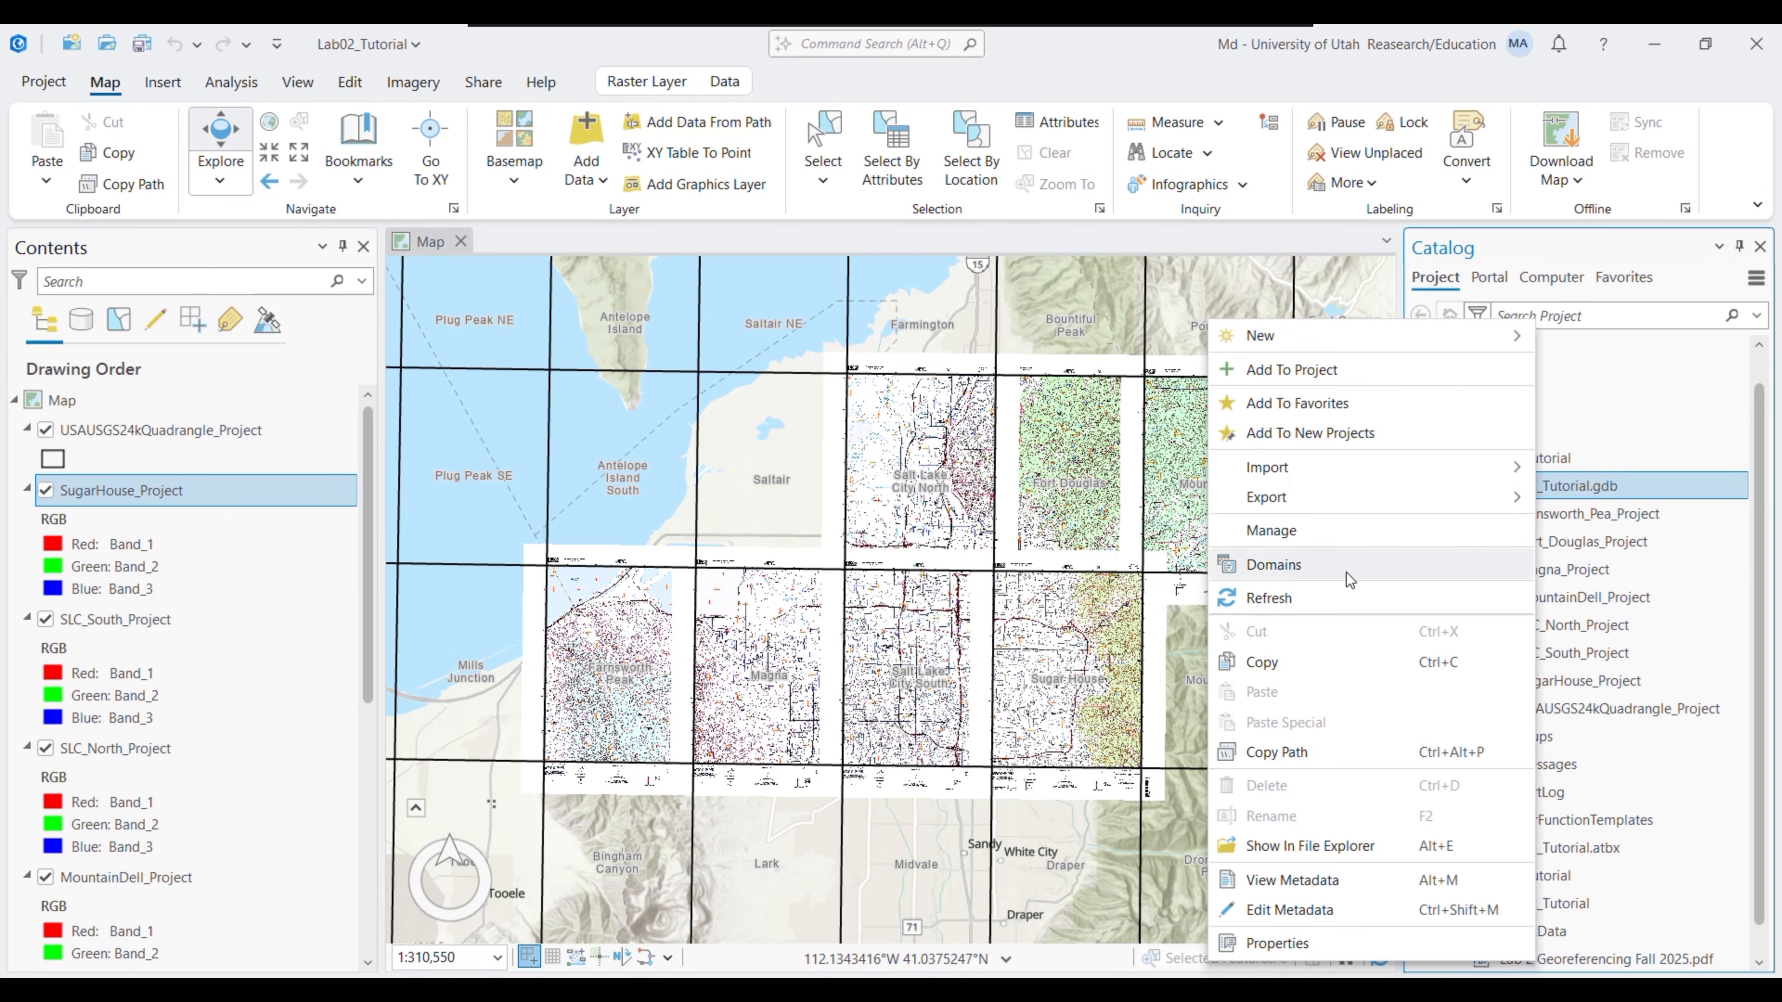
mouse_move(1262, 336)
click(1606, 376)
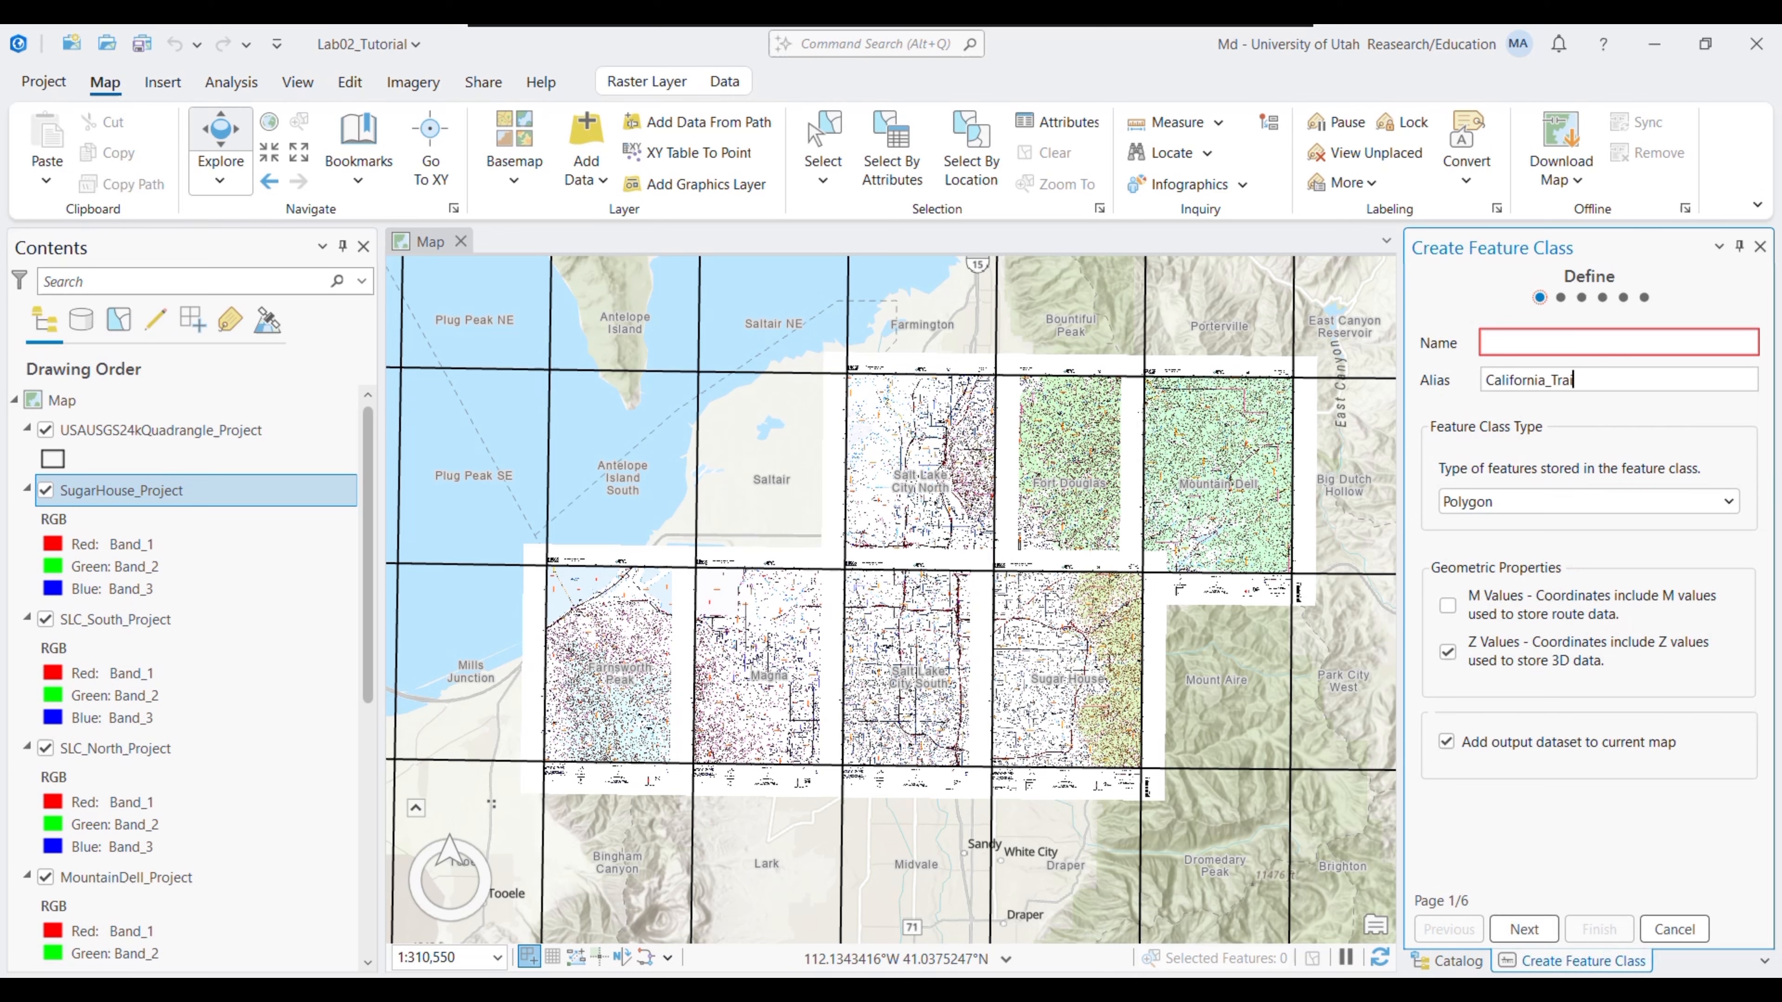
drag(1583, 379, 1429, 384)
key(ctrl+c)
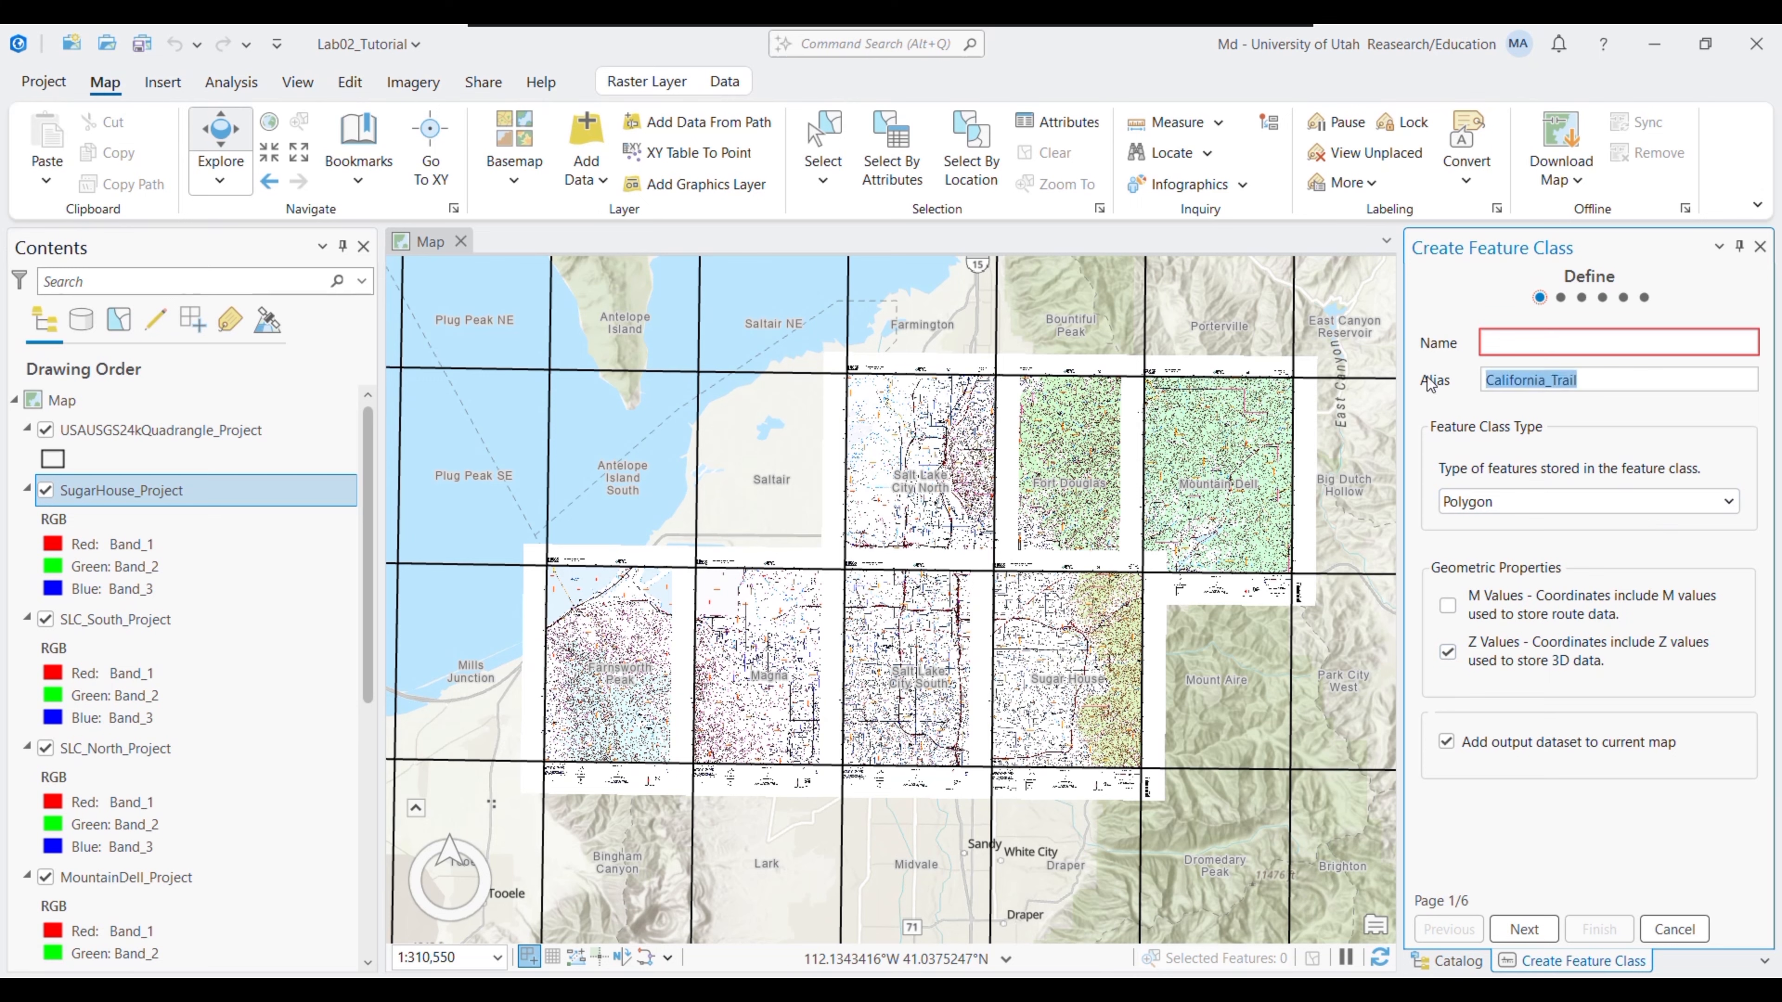
click(1548, 335)
key(ctrl+v)
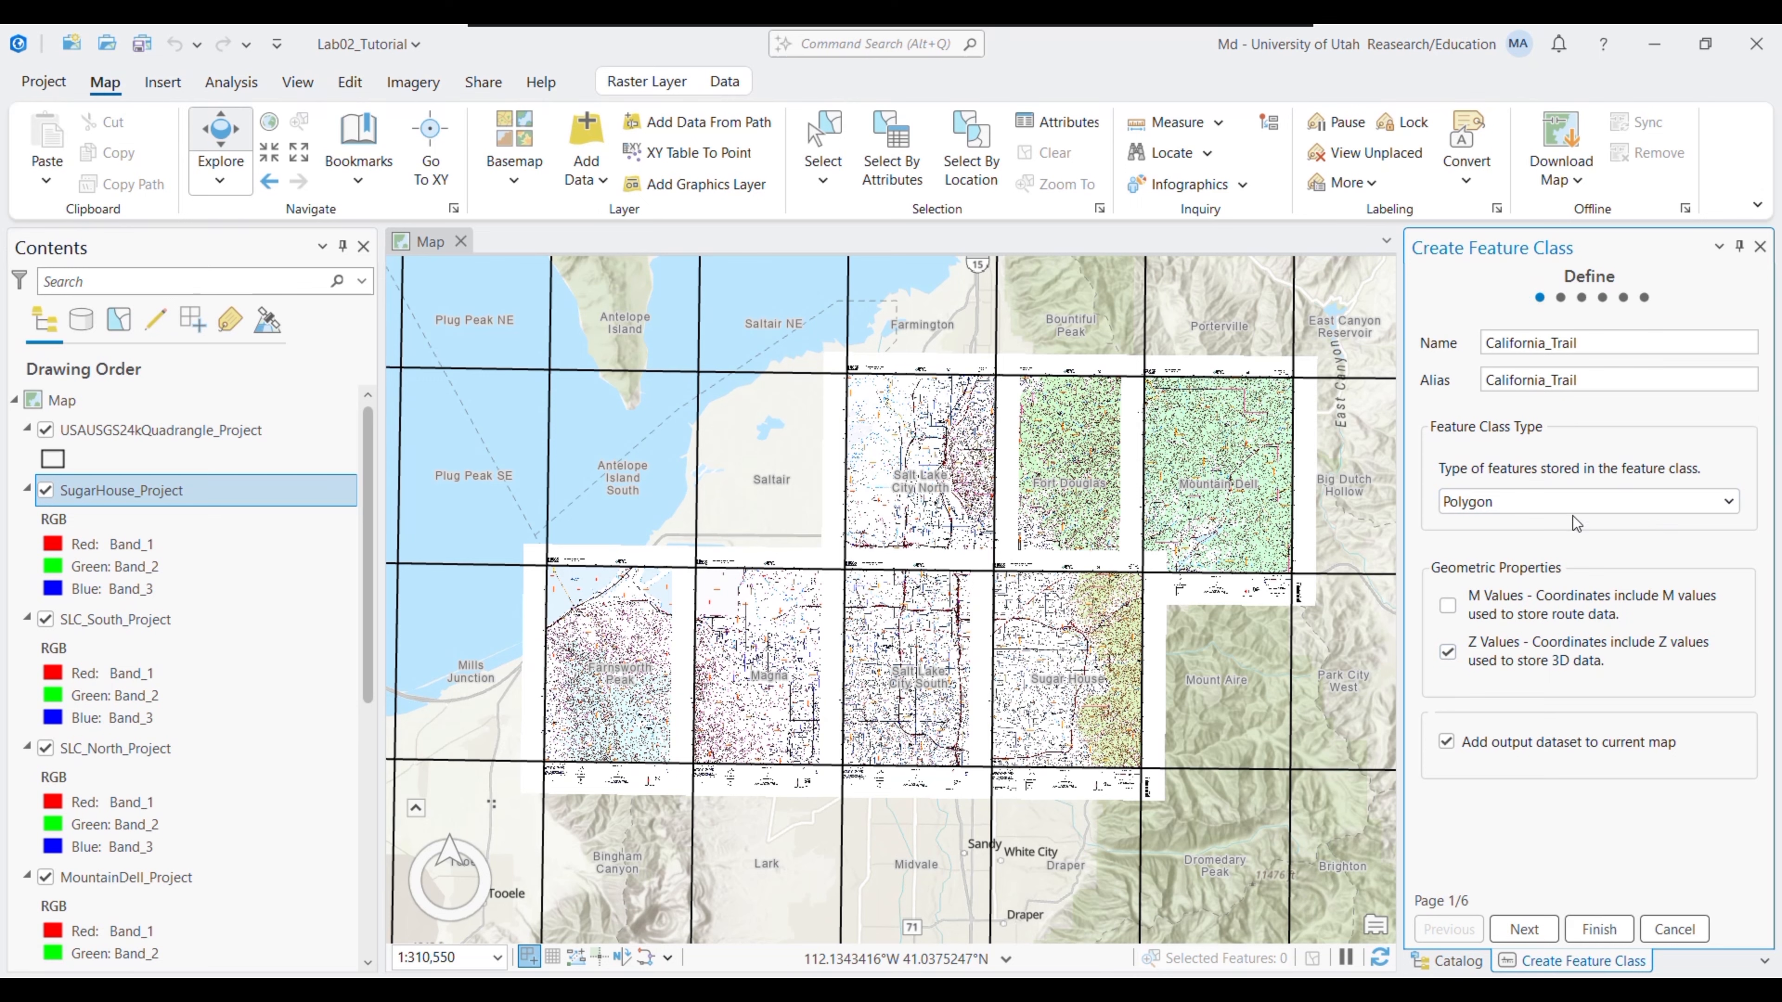
click(1593, 502)
click(1498, 552)
- Add a new field on the fields page and bring the lab PDF forward
click(1523, 928)
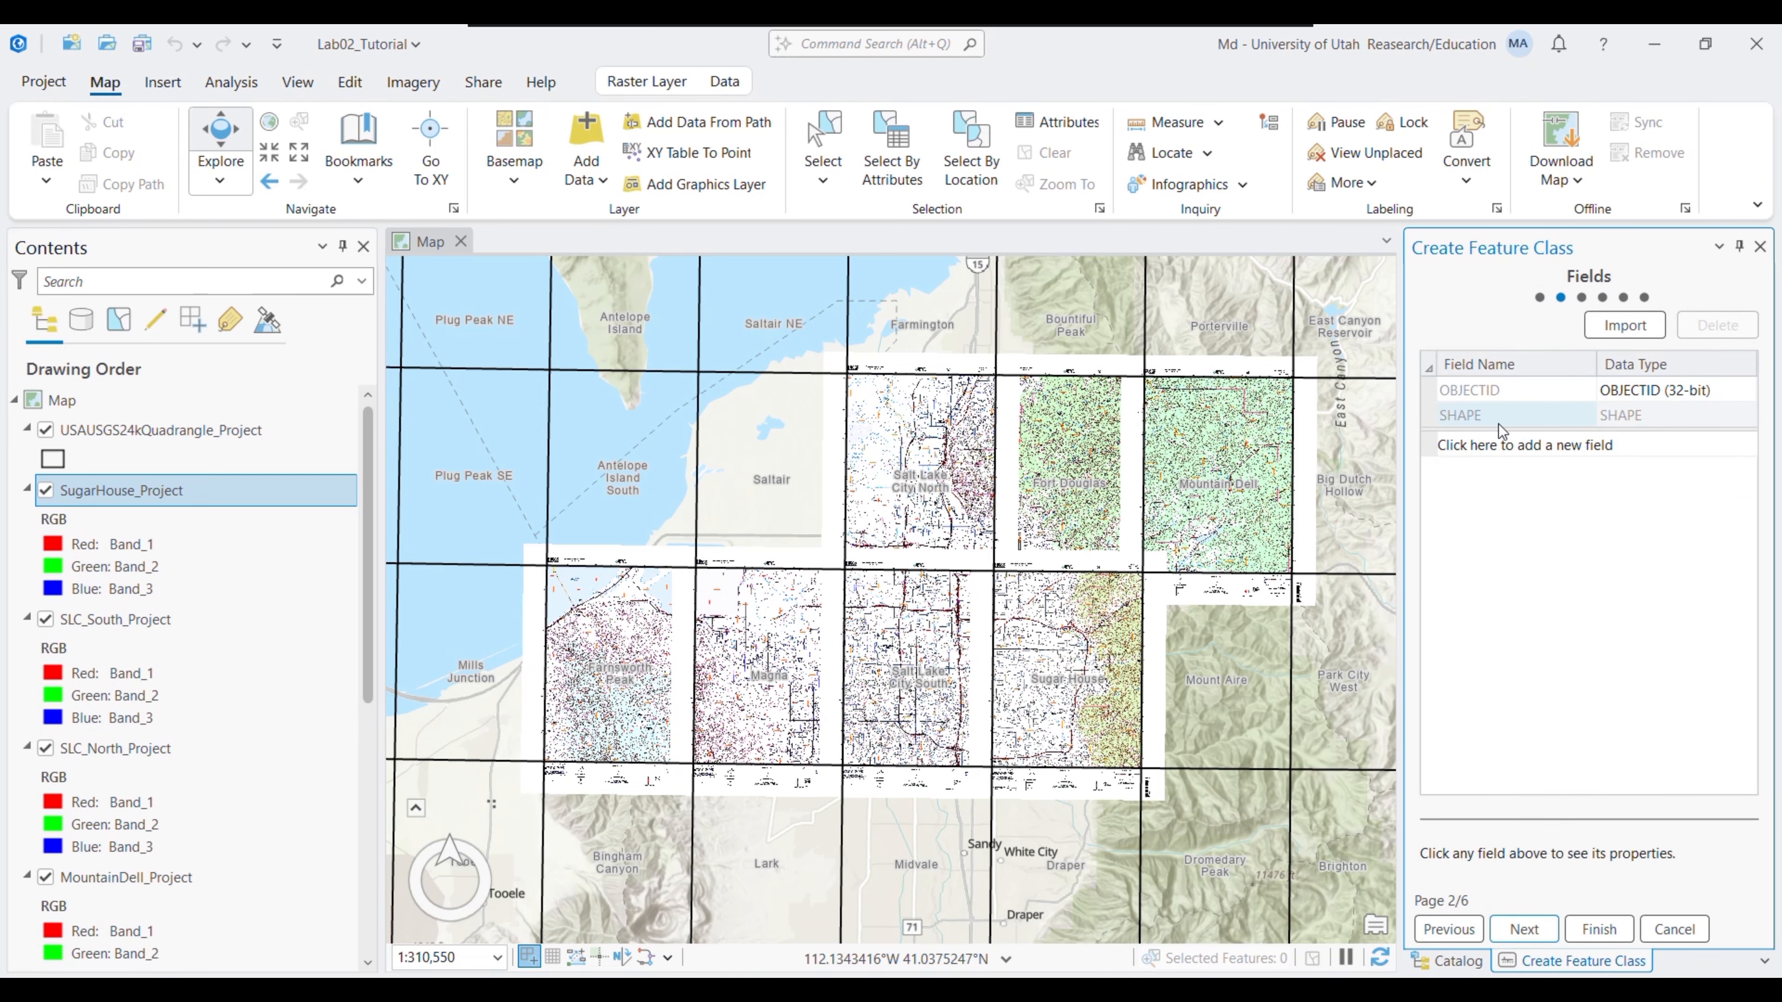
click(1501, 443)
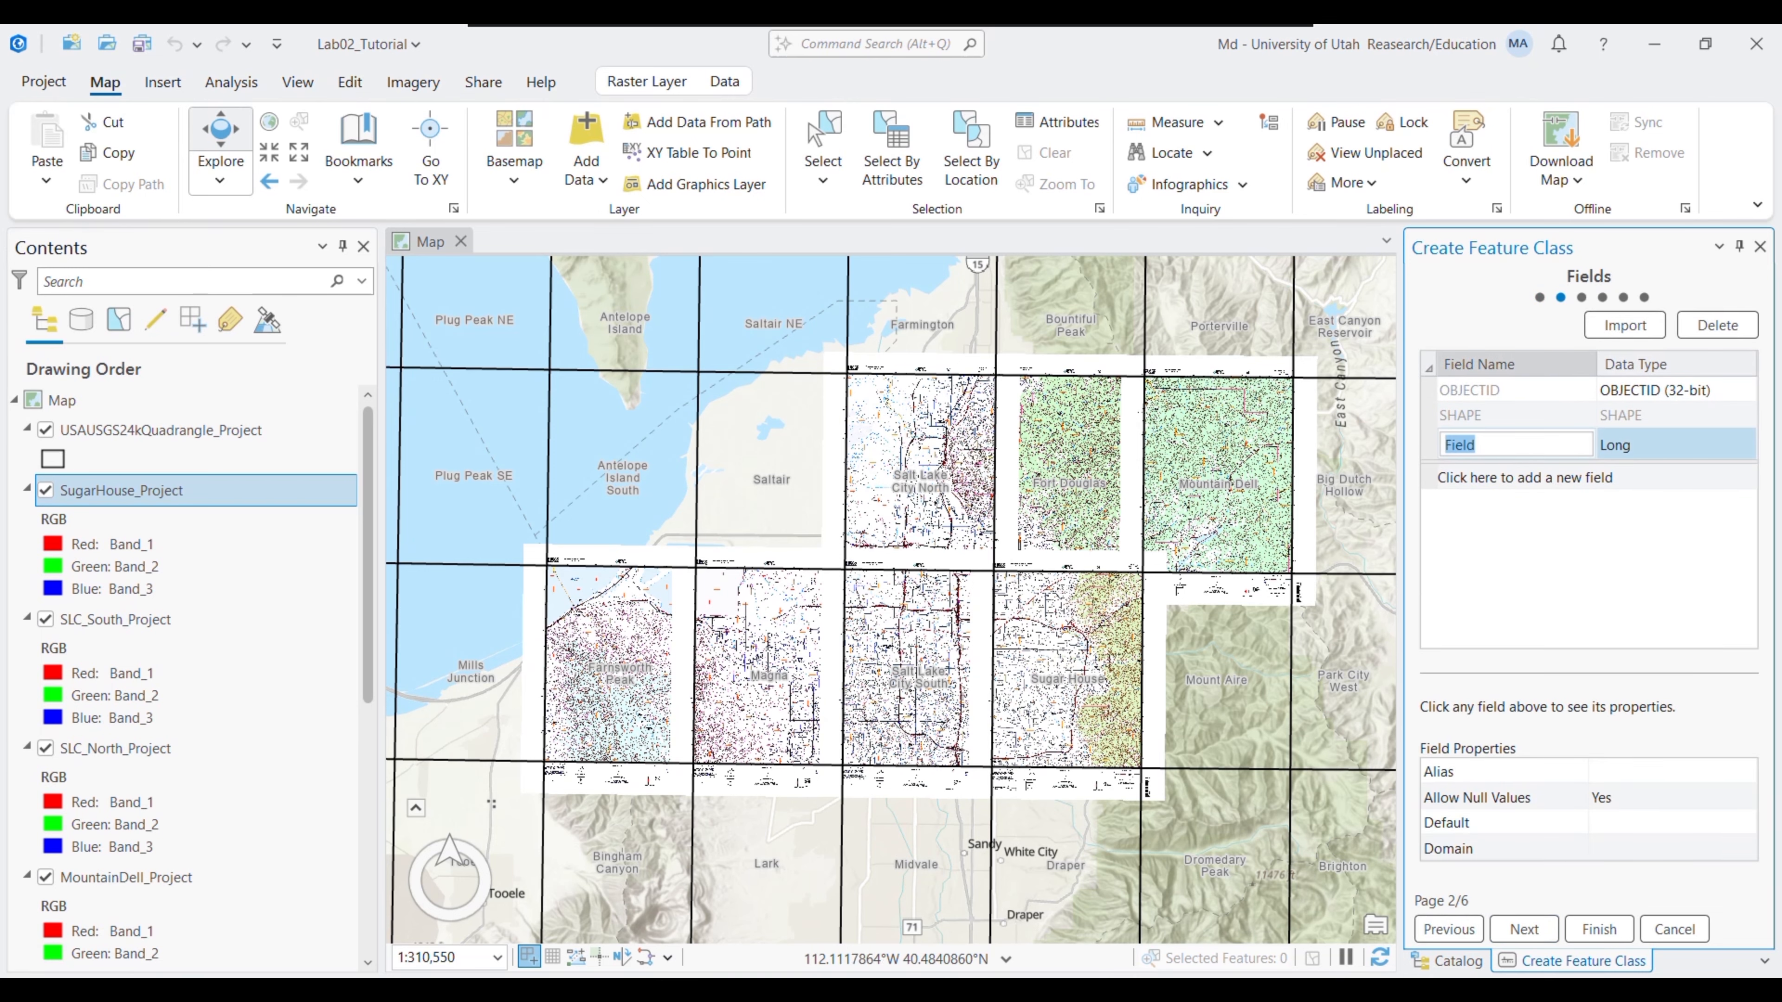
click(730, 989)
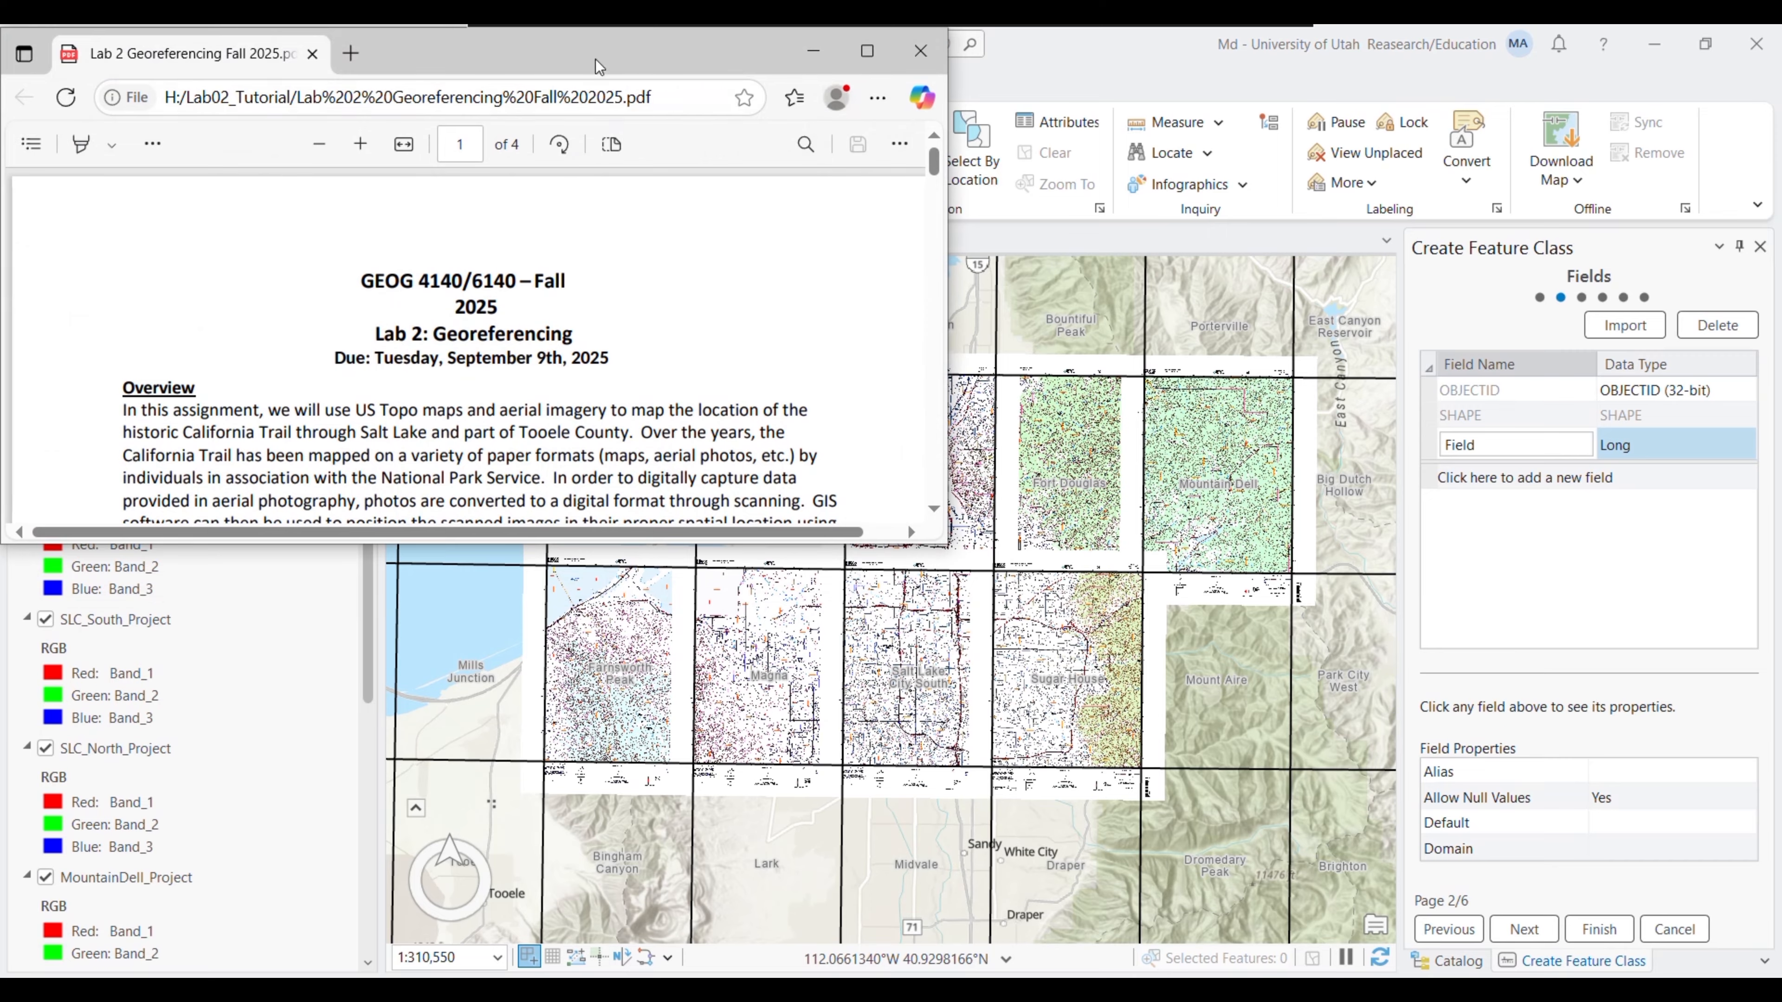
- Maximize the lab PDF, highlight step 6a's Section and Comments field instructions, then minimize it
drag(596, 62, 678, 223)
click(949, 212)
drag(1769, 226, 1781, 469)
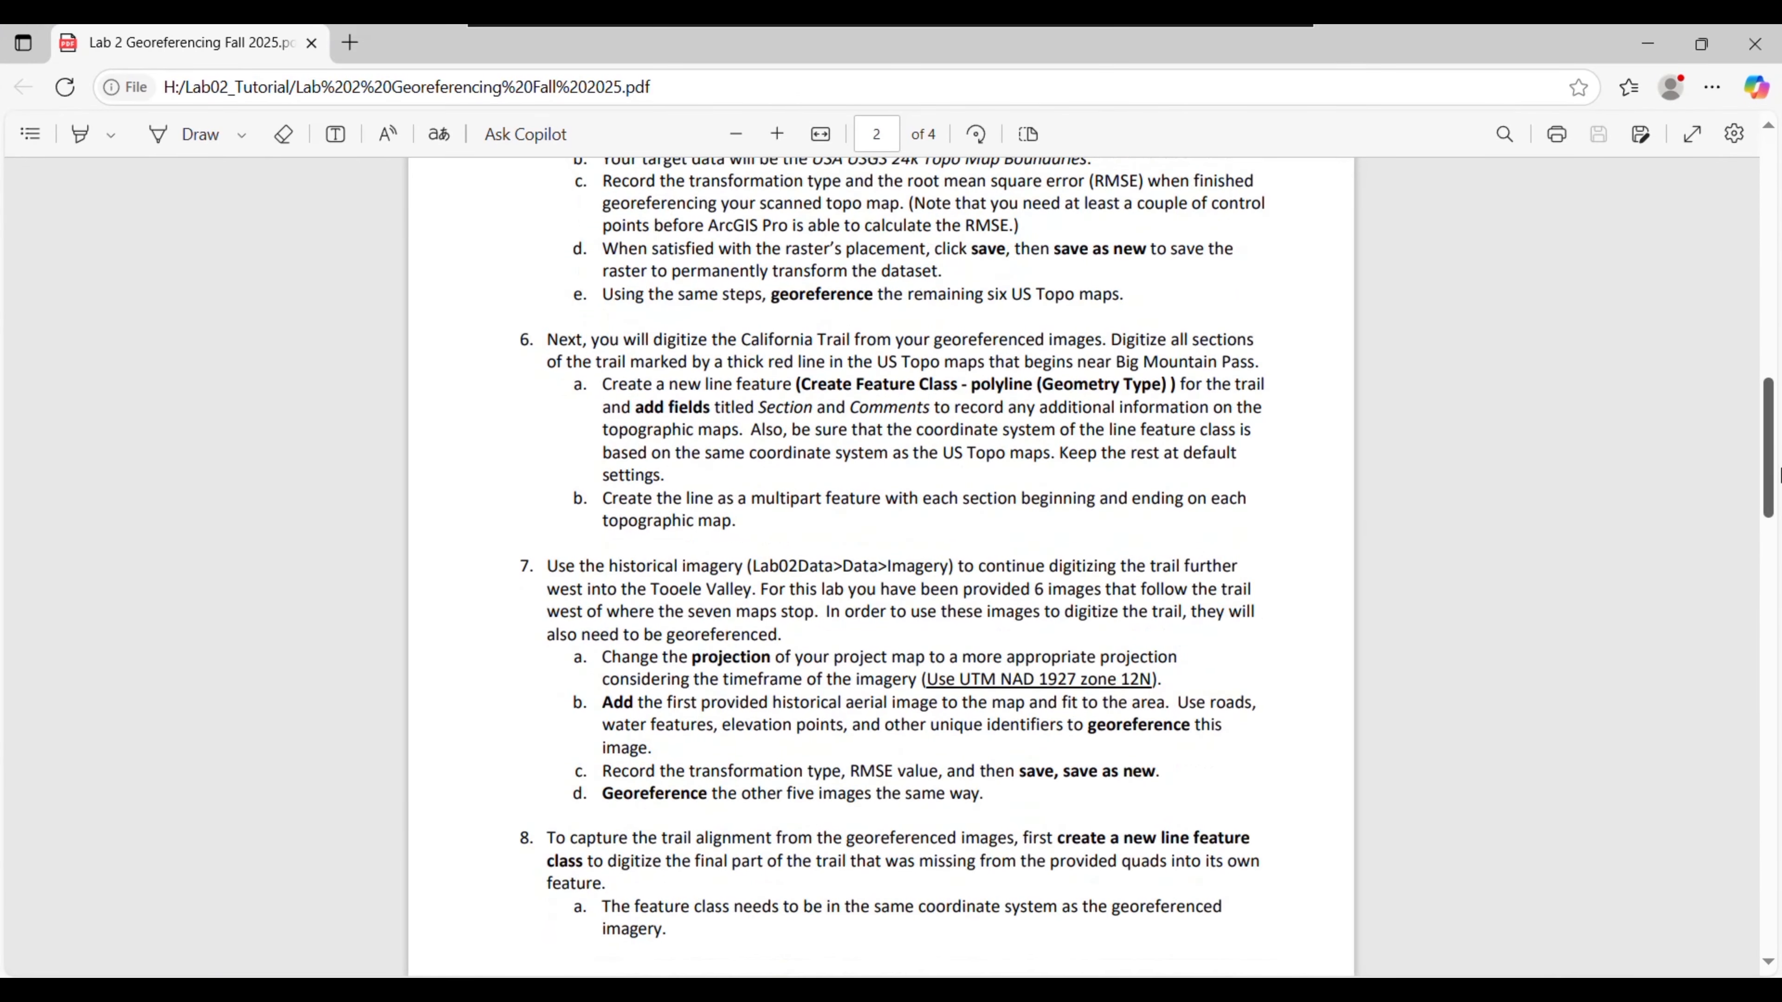
drag(829, 393, 883, 393)
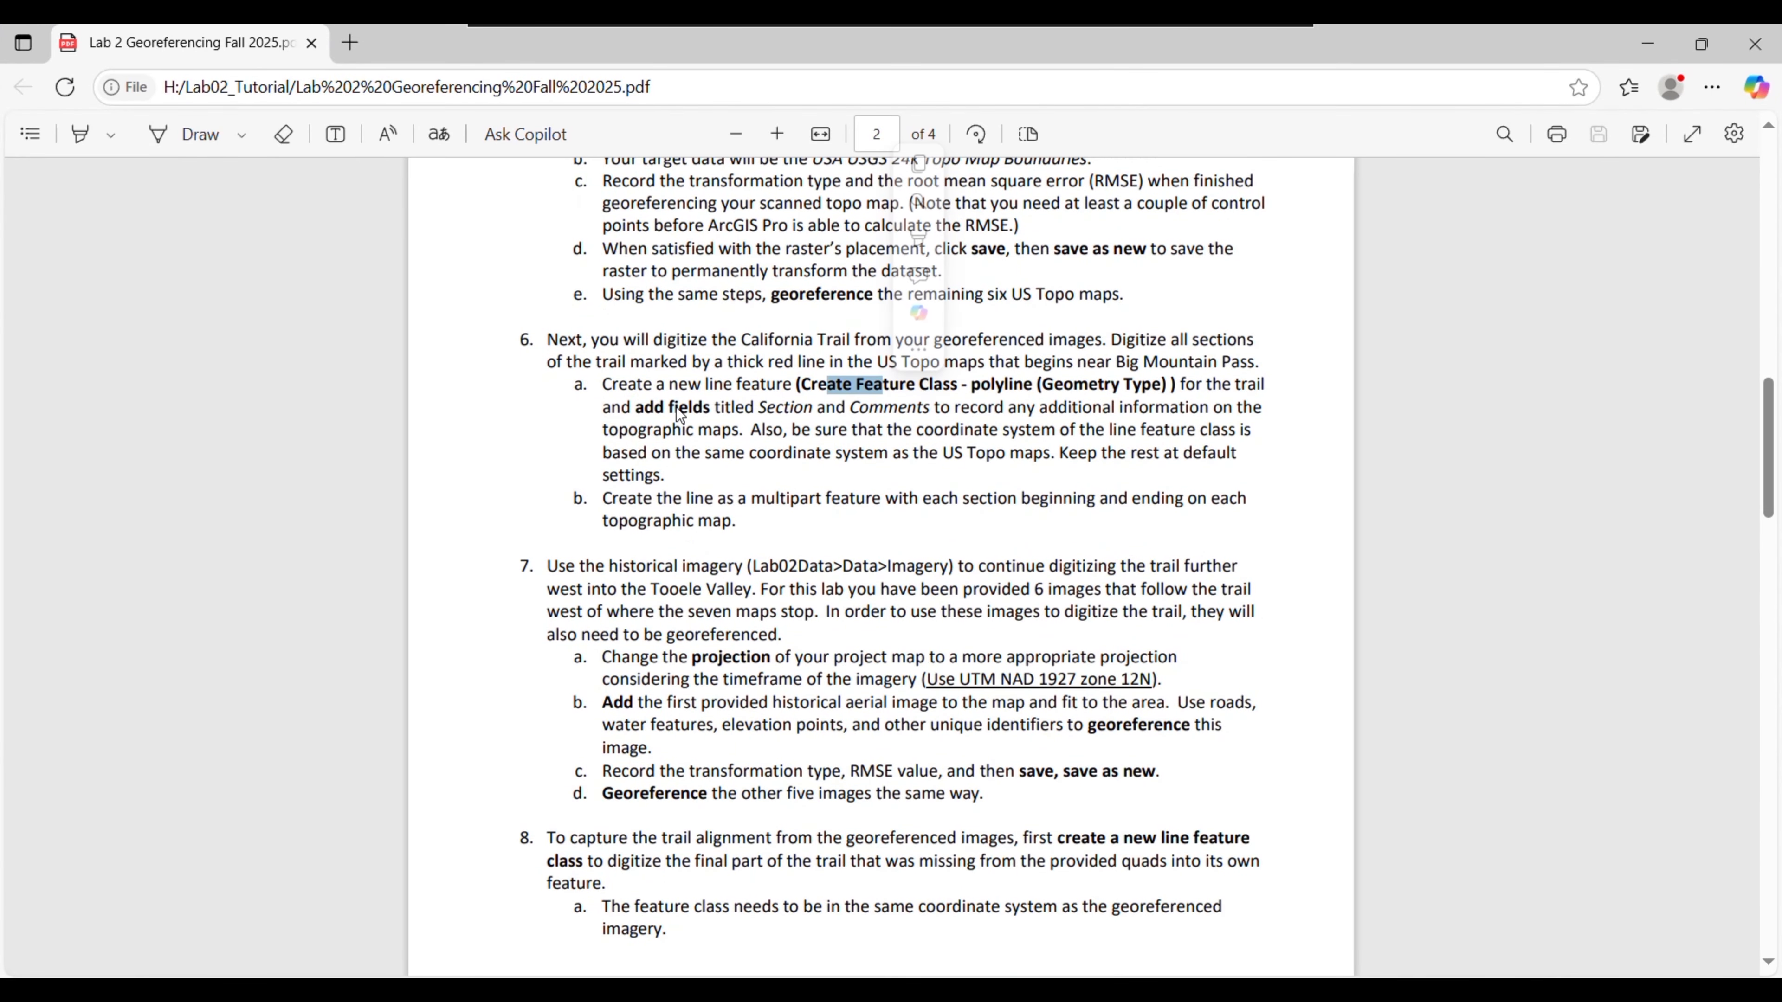
click(1025, 391)
drag(1109, 383, 1068, 395)
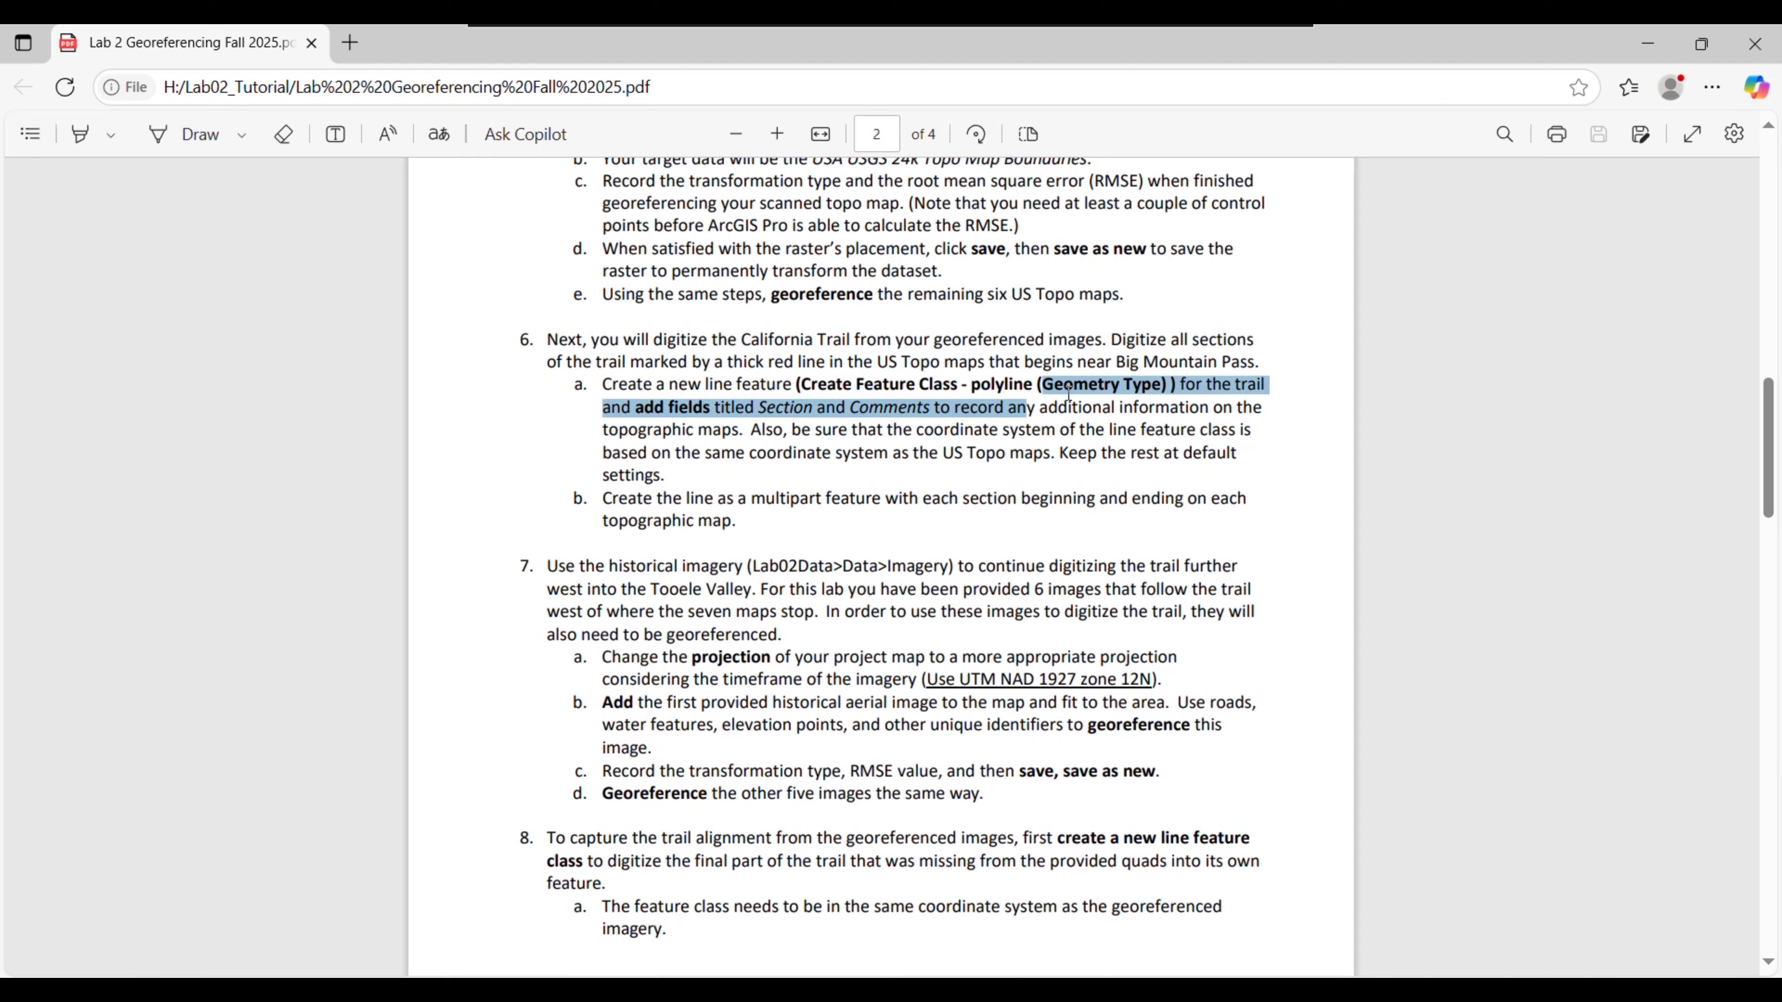
drag(745, 407, 924, 429)
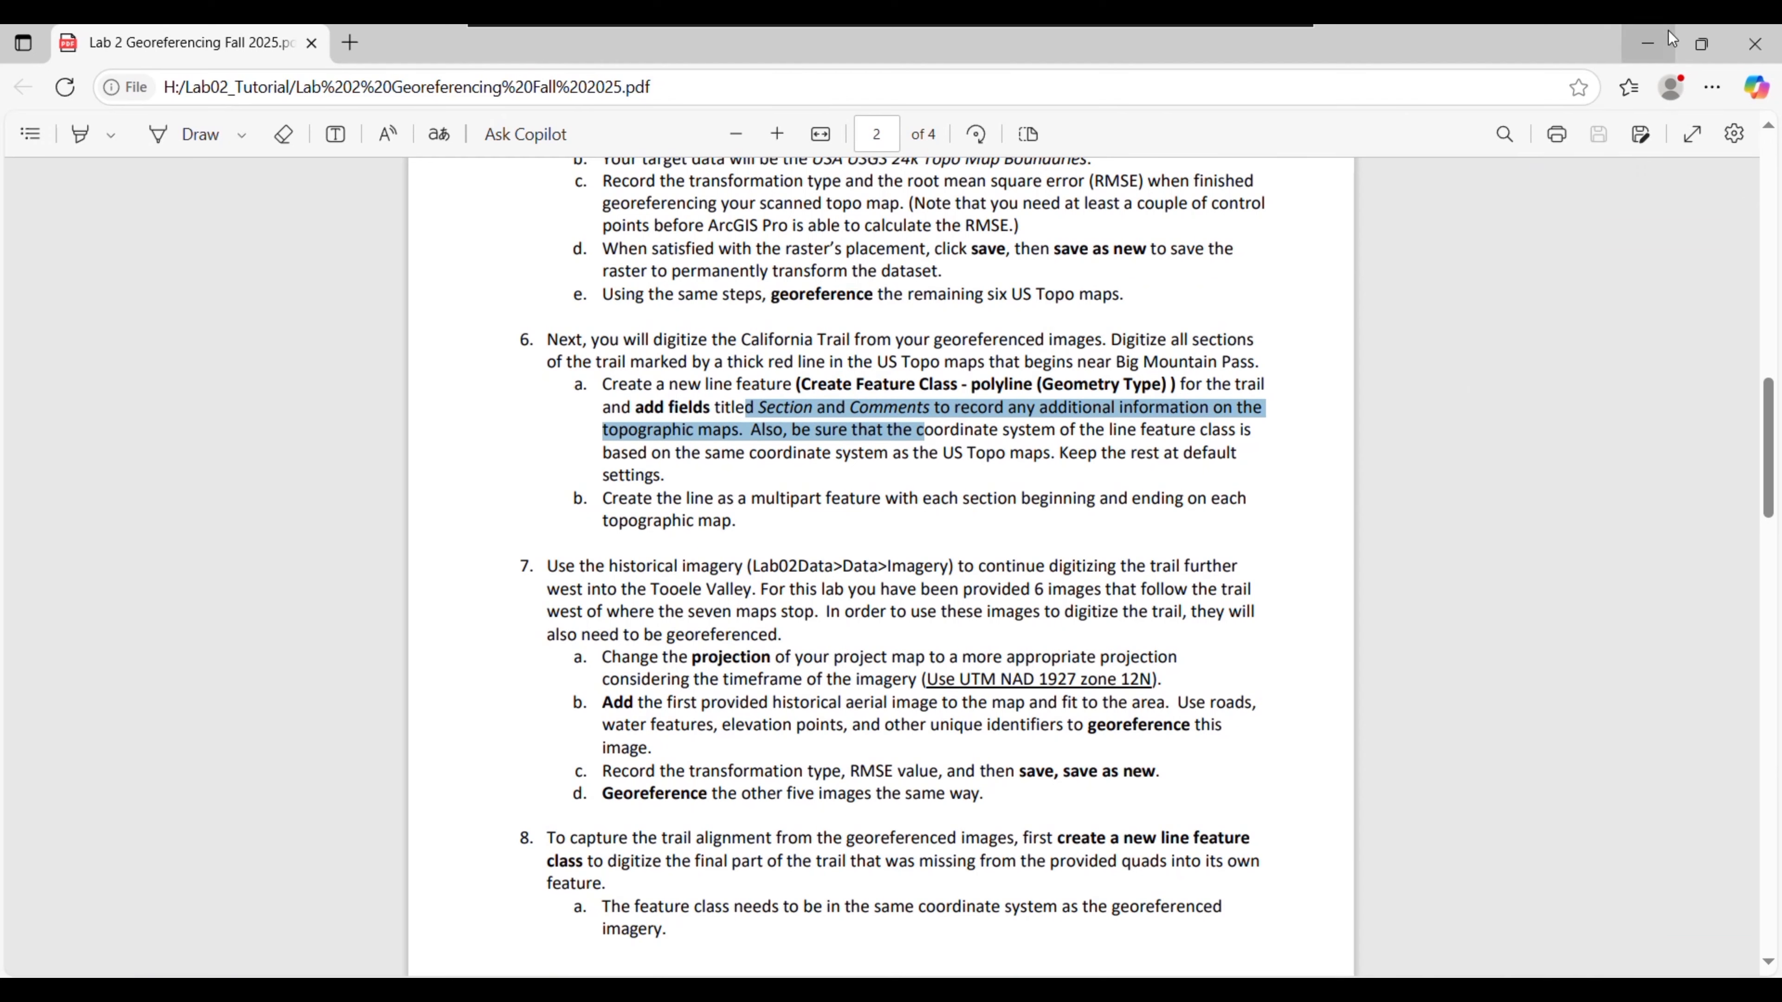
click(1648, 44)
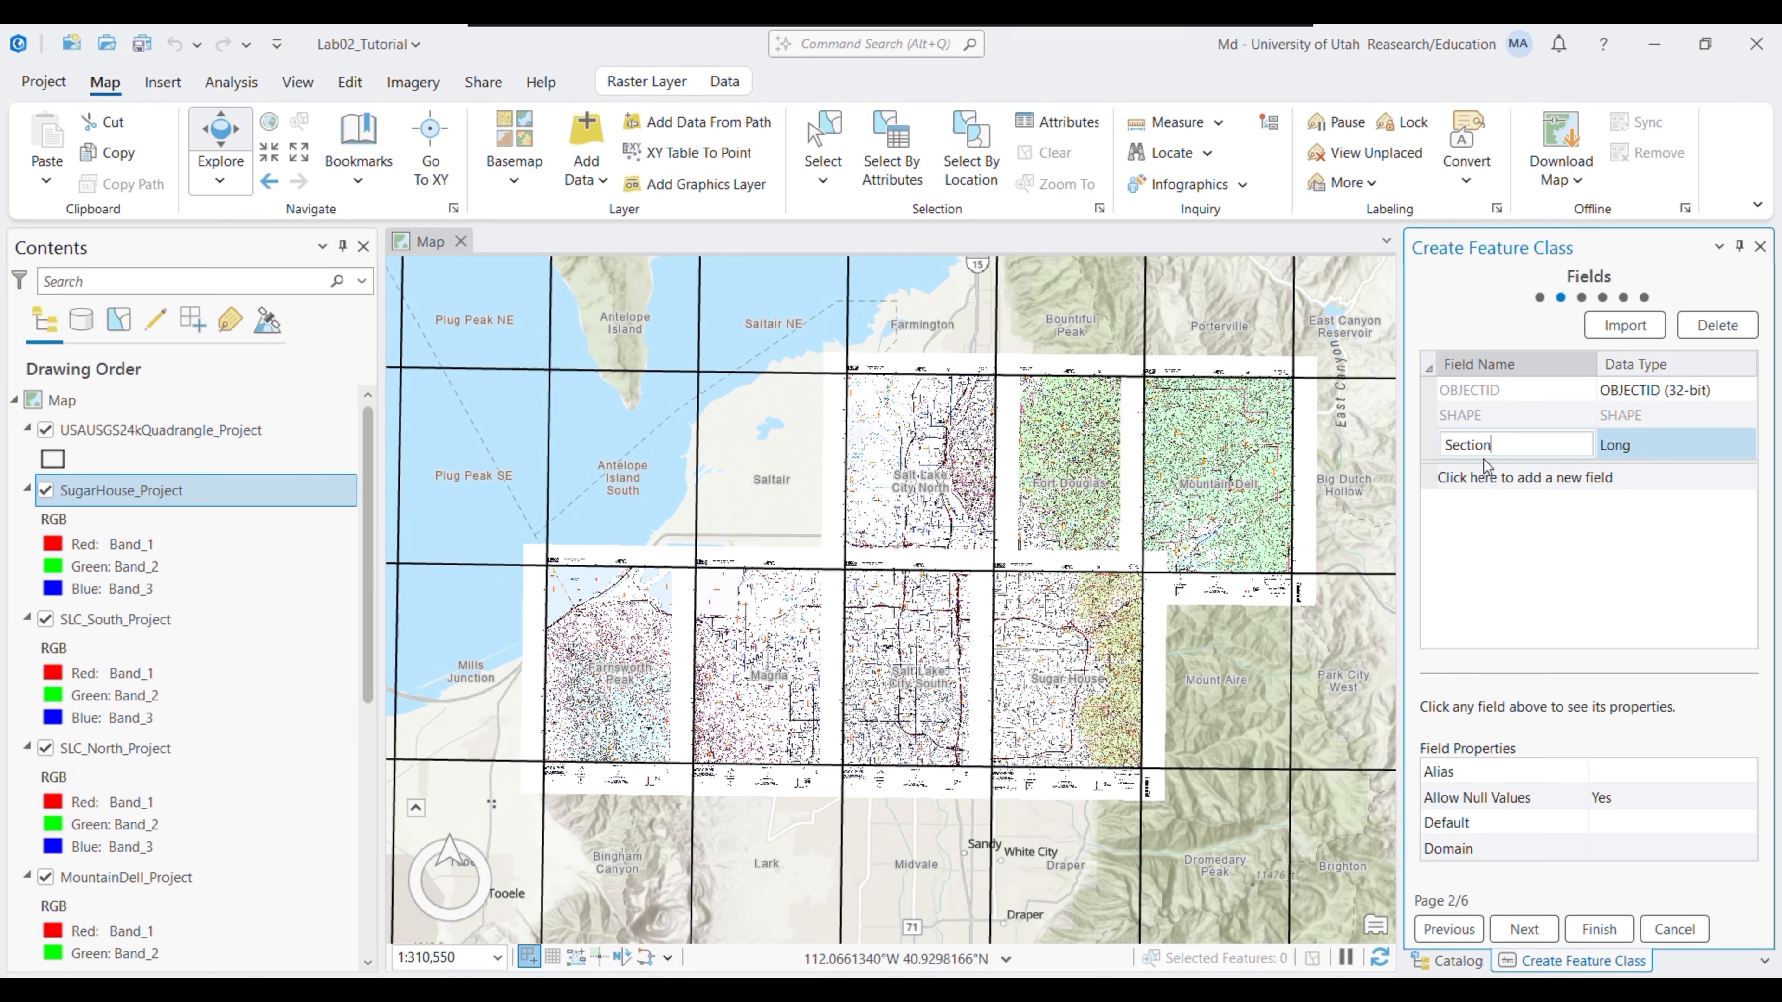
- Add the Section and Comments fields, then confirm SugarHouse_Project uses NAD 1983 UTM Zone 12N
click(1482, 478)
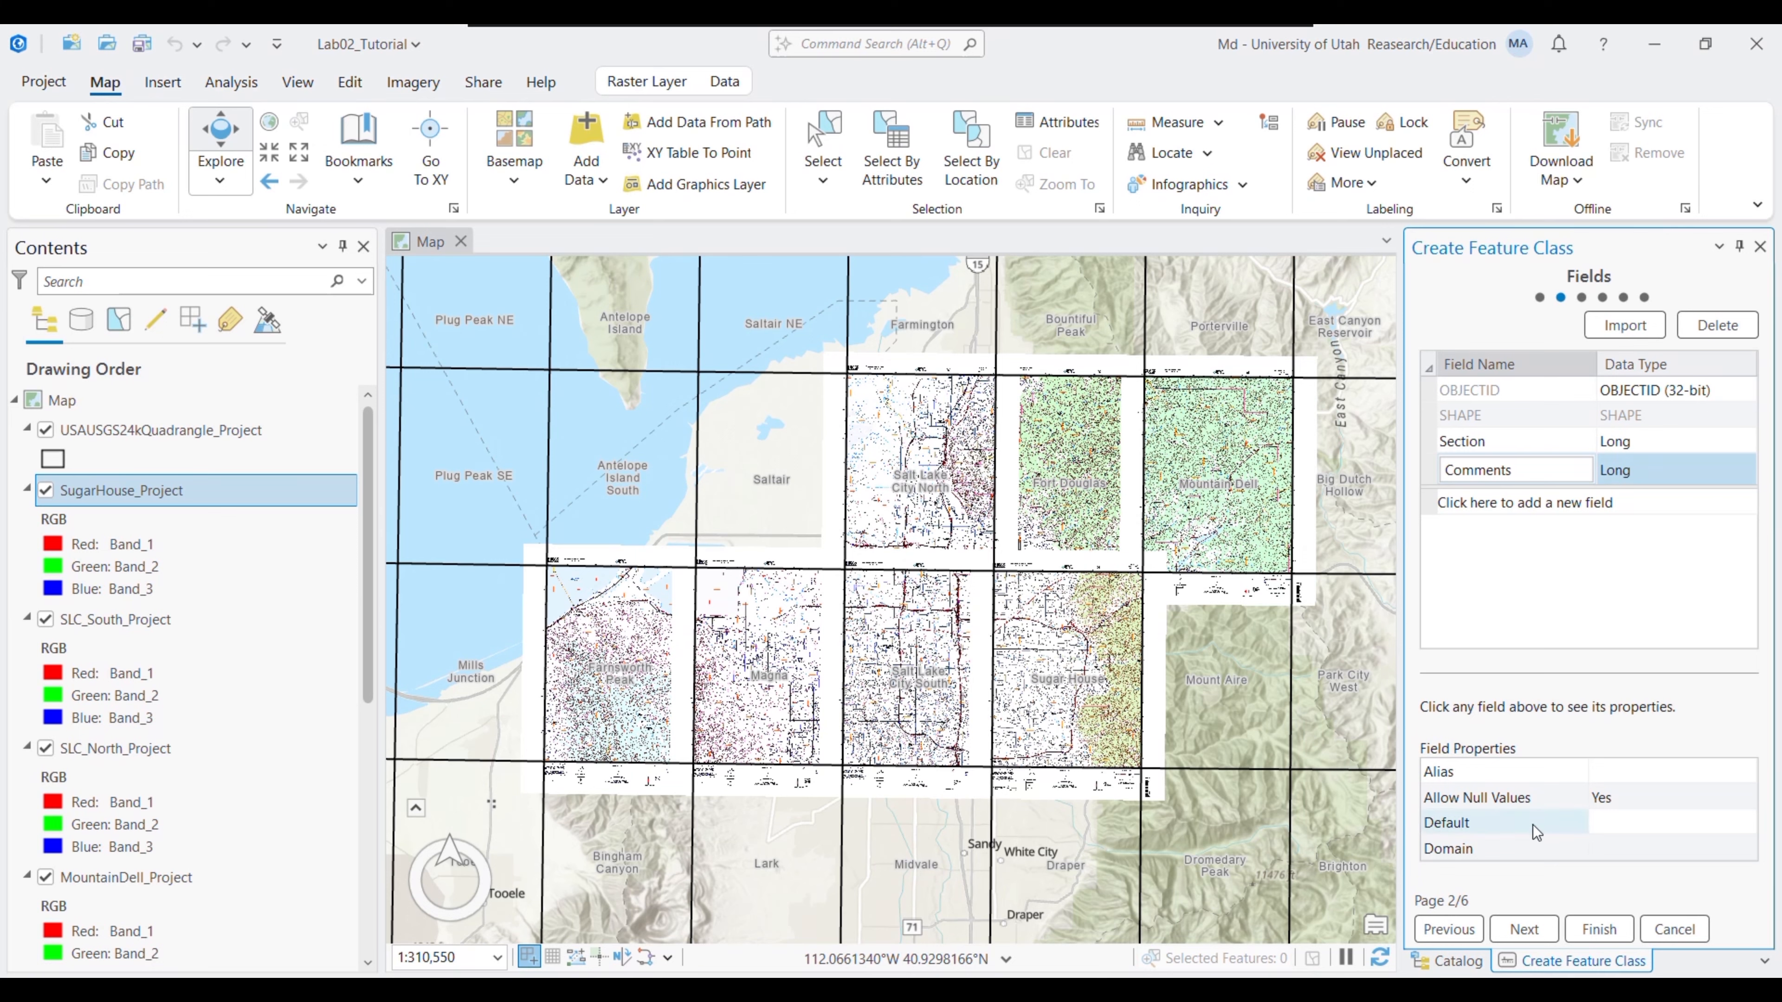
click(1515, 929)
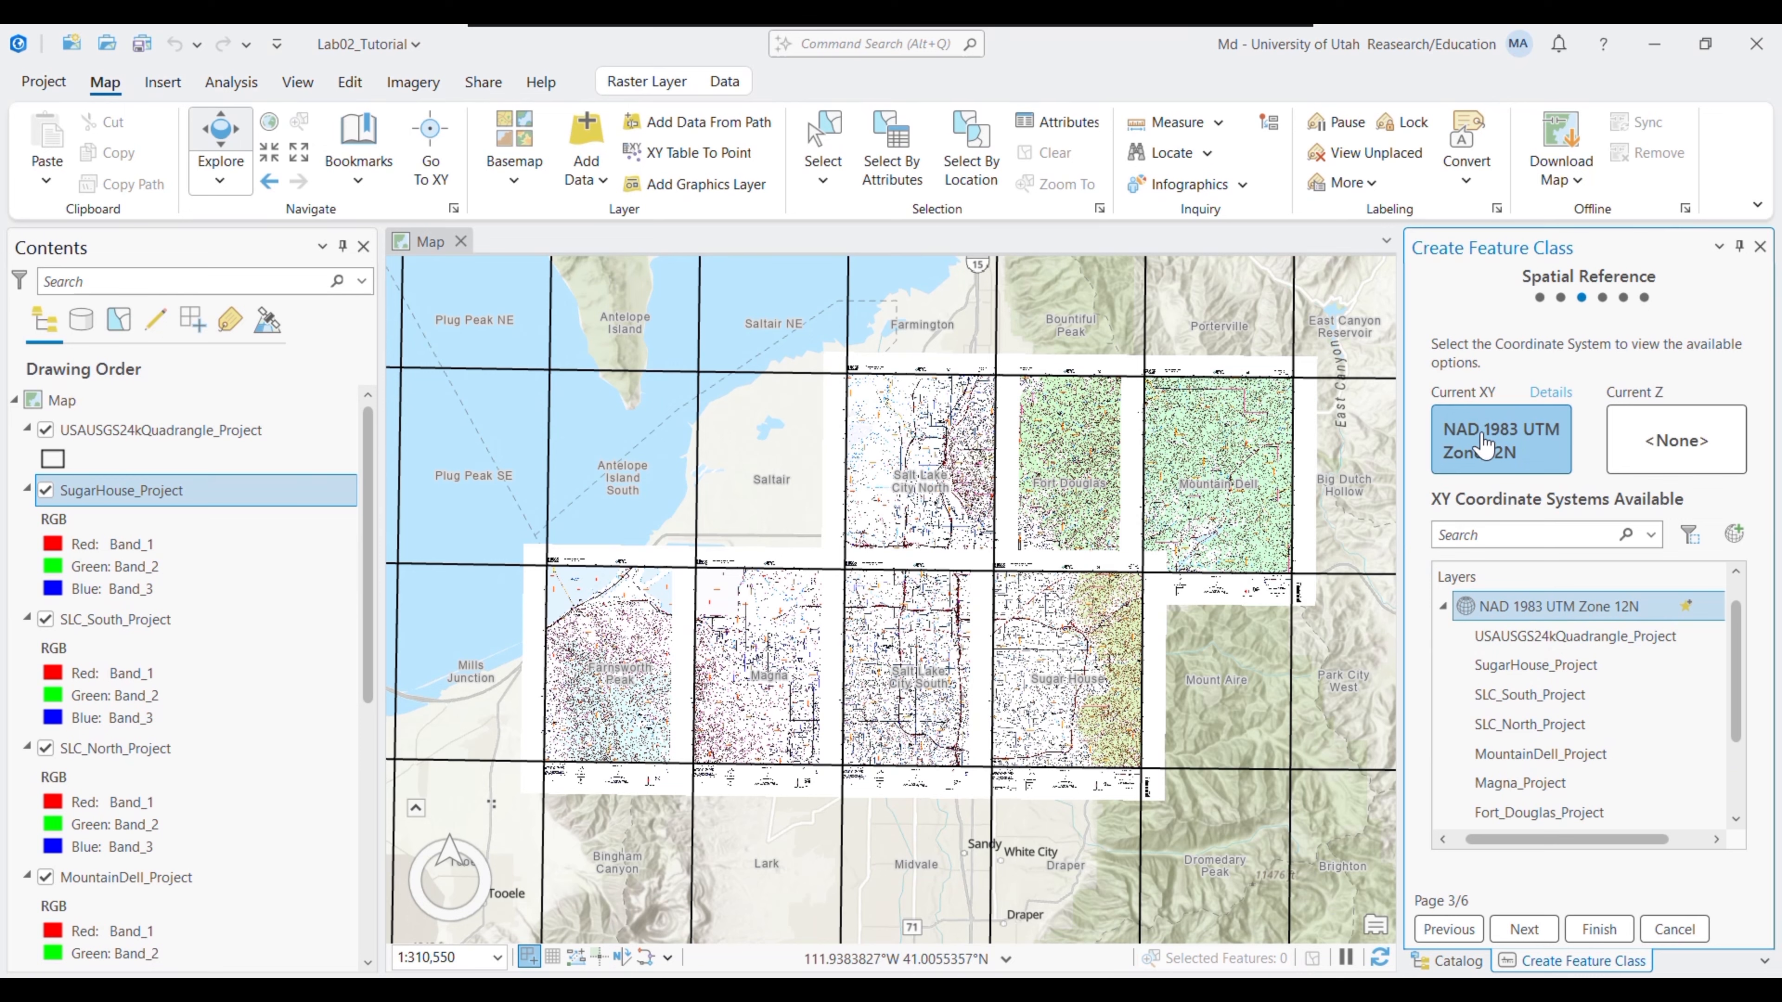
right_click(138, 497)
click(225, 877)
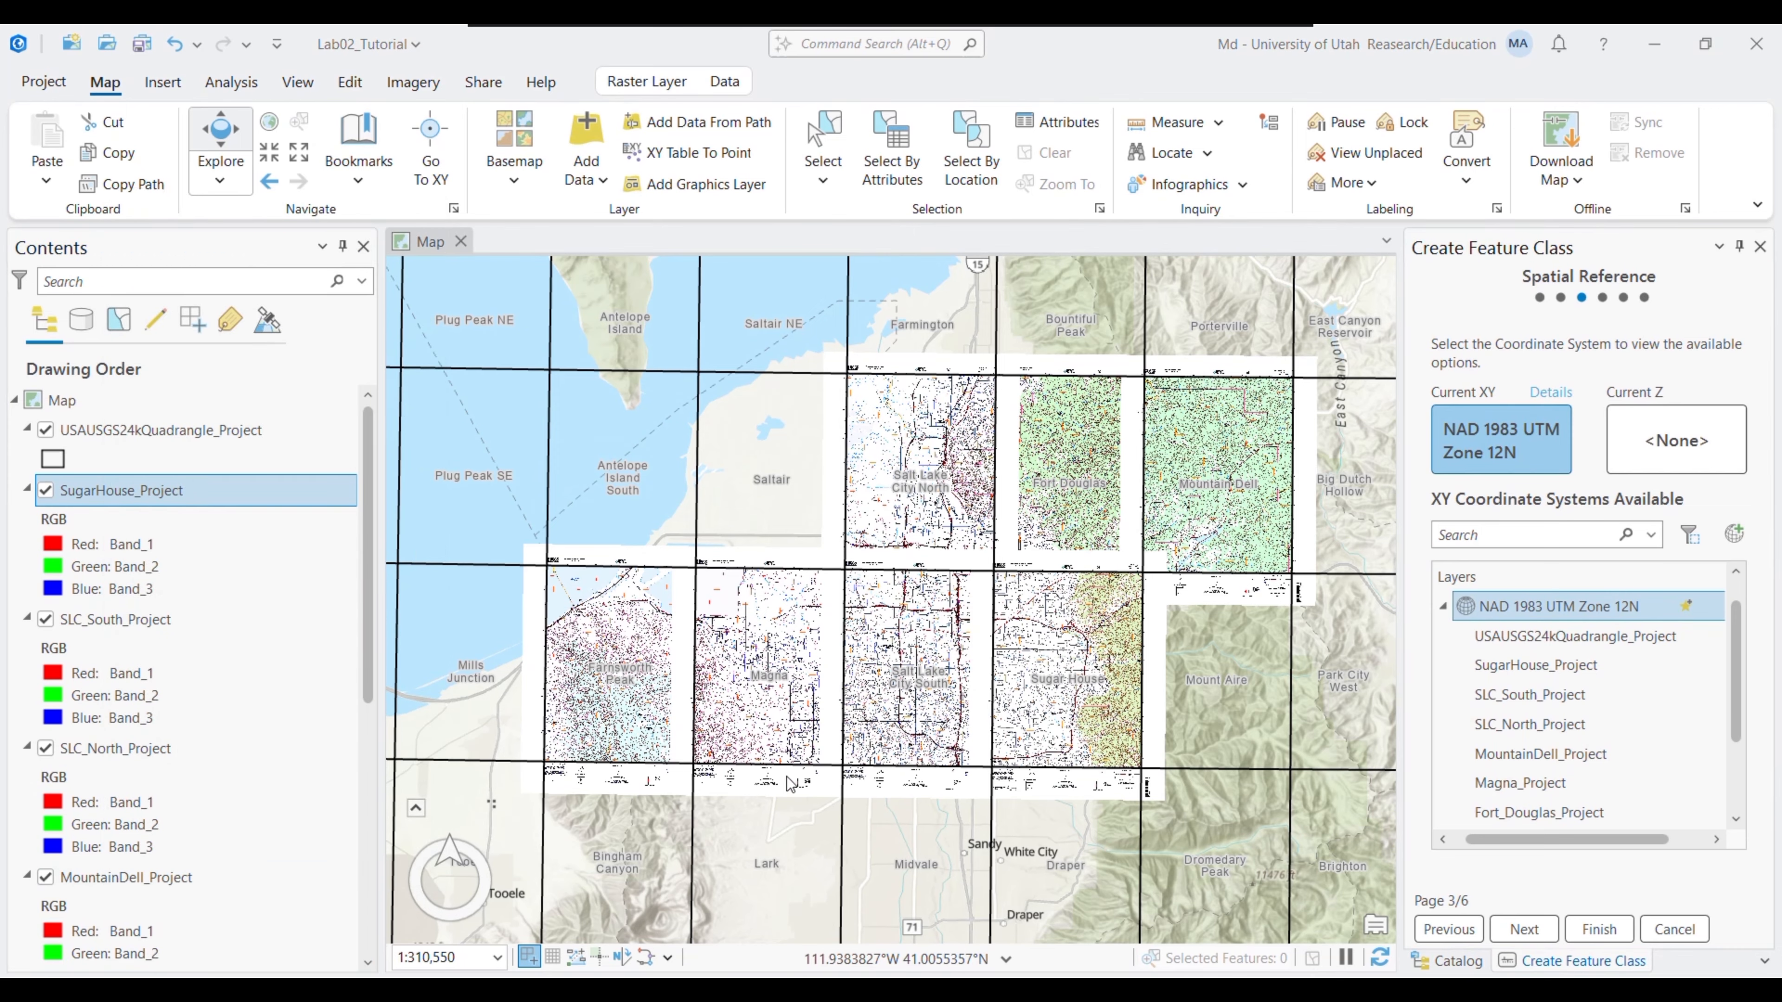
click(565, 412)
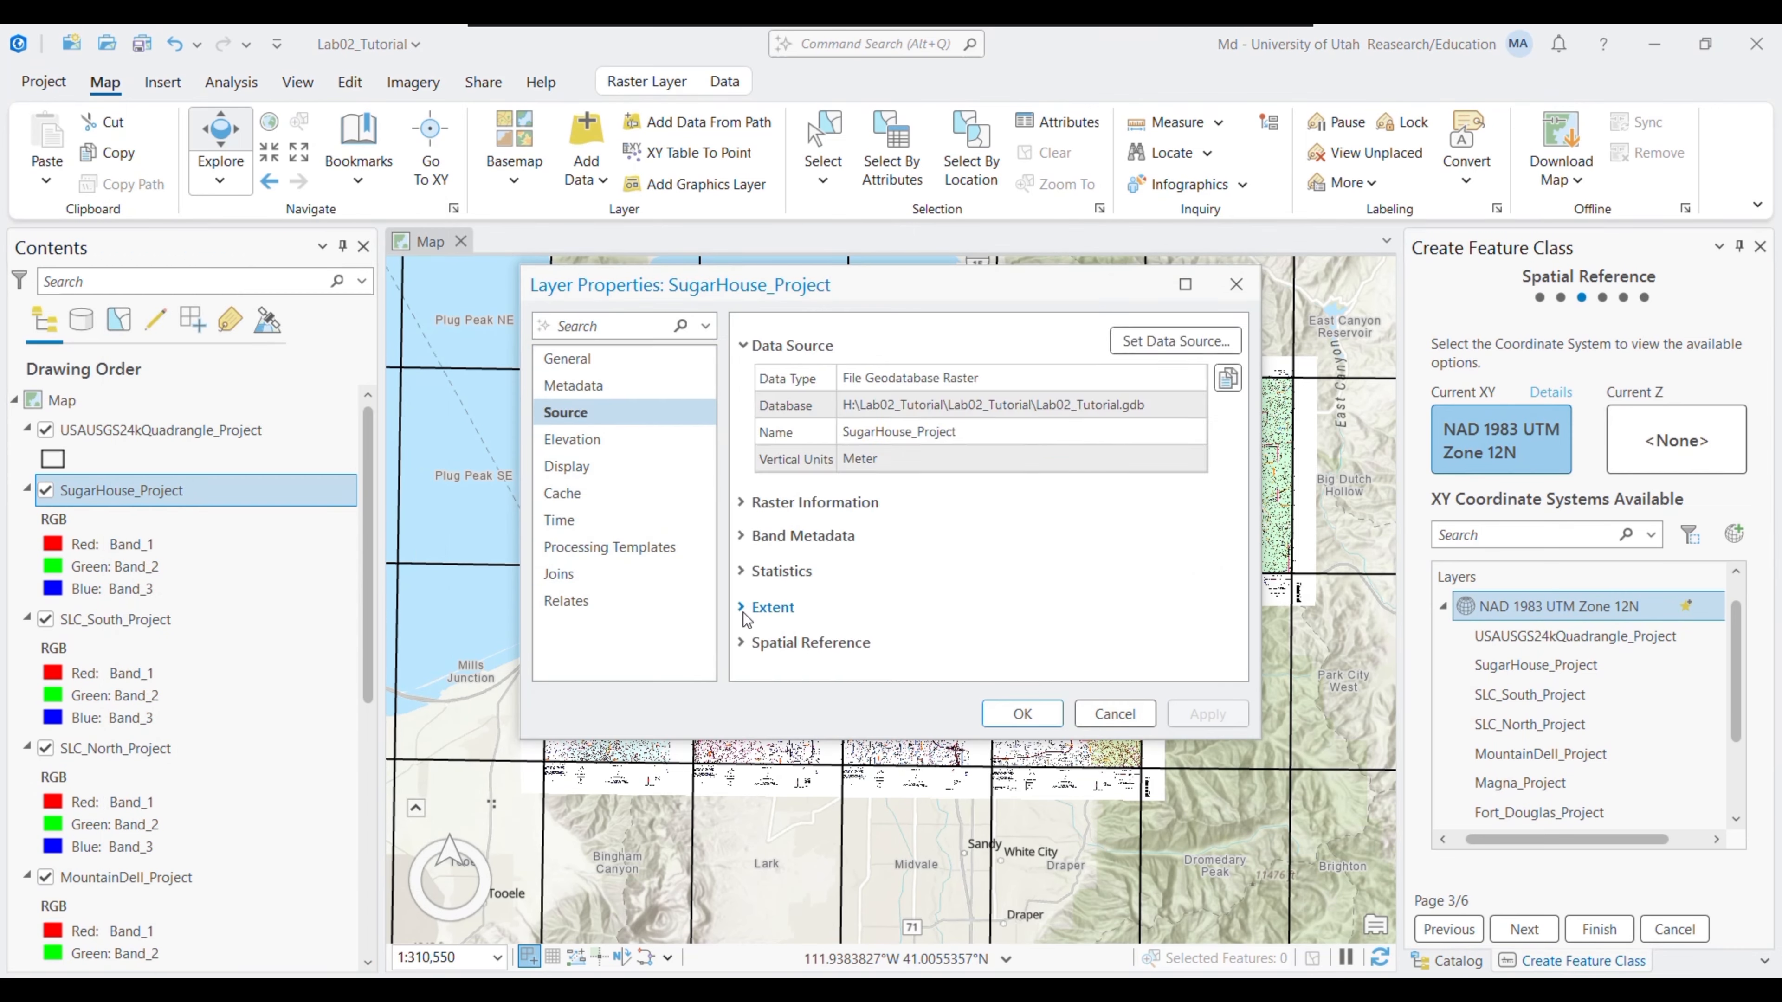
click(780, 652)
scroll(982, 526, down, 2)
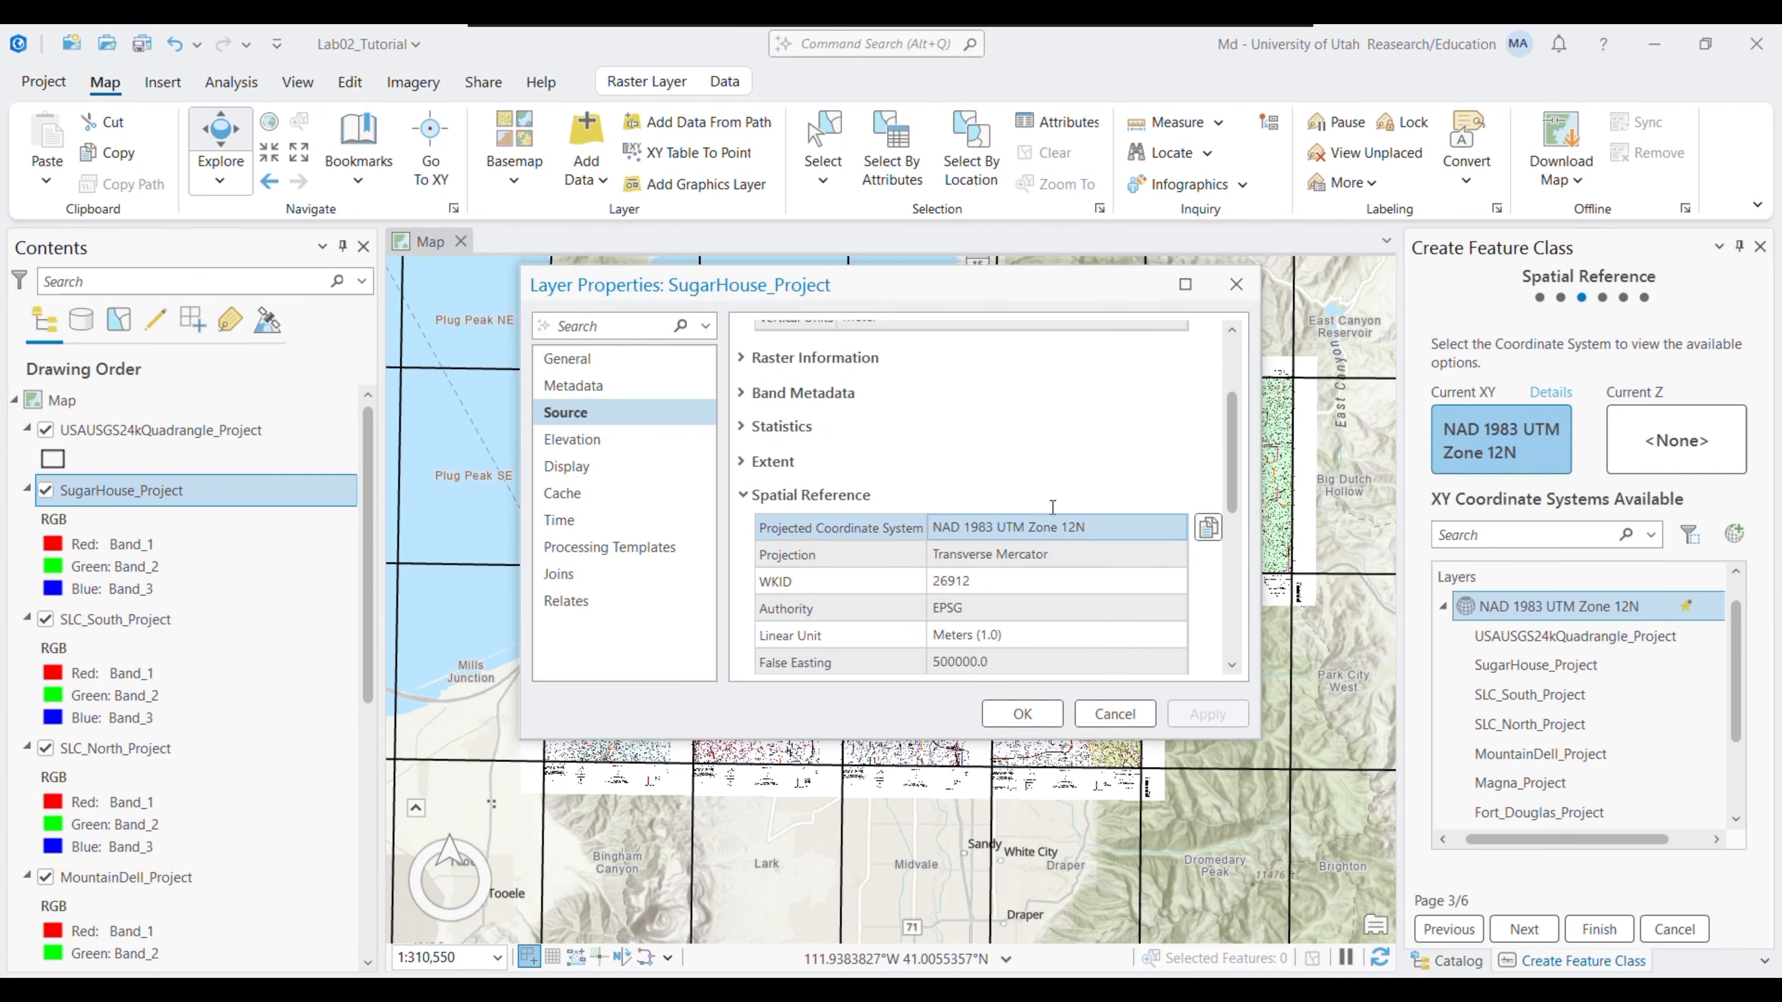
click(1236, 284)
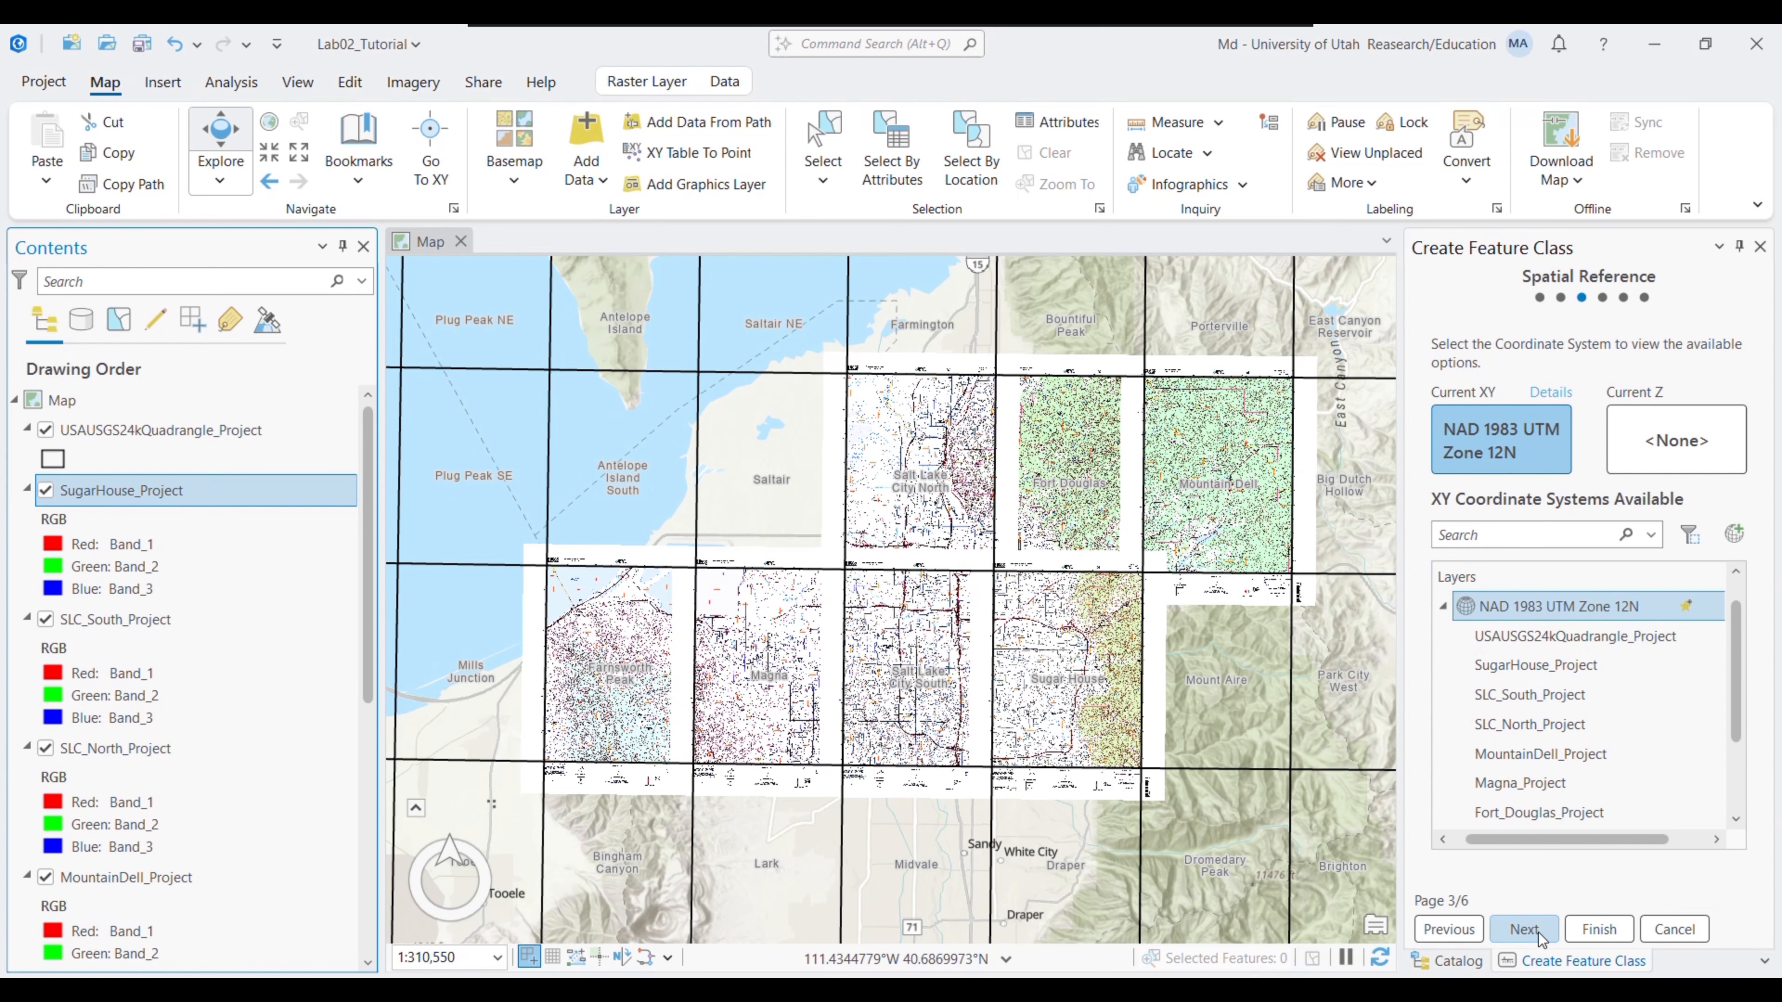
- Accept the spatial reference, tolerance and storage pages and finish the feature class
click(1524, 929)
click(1524, 929)
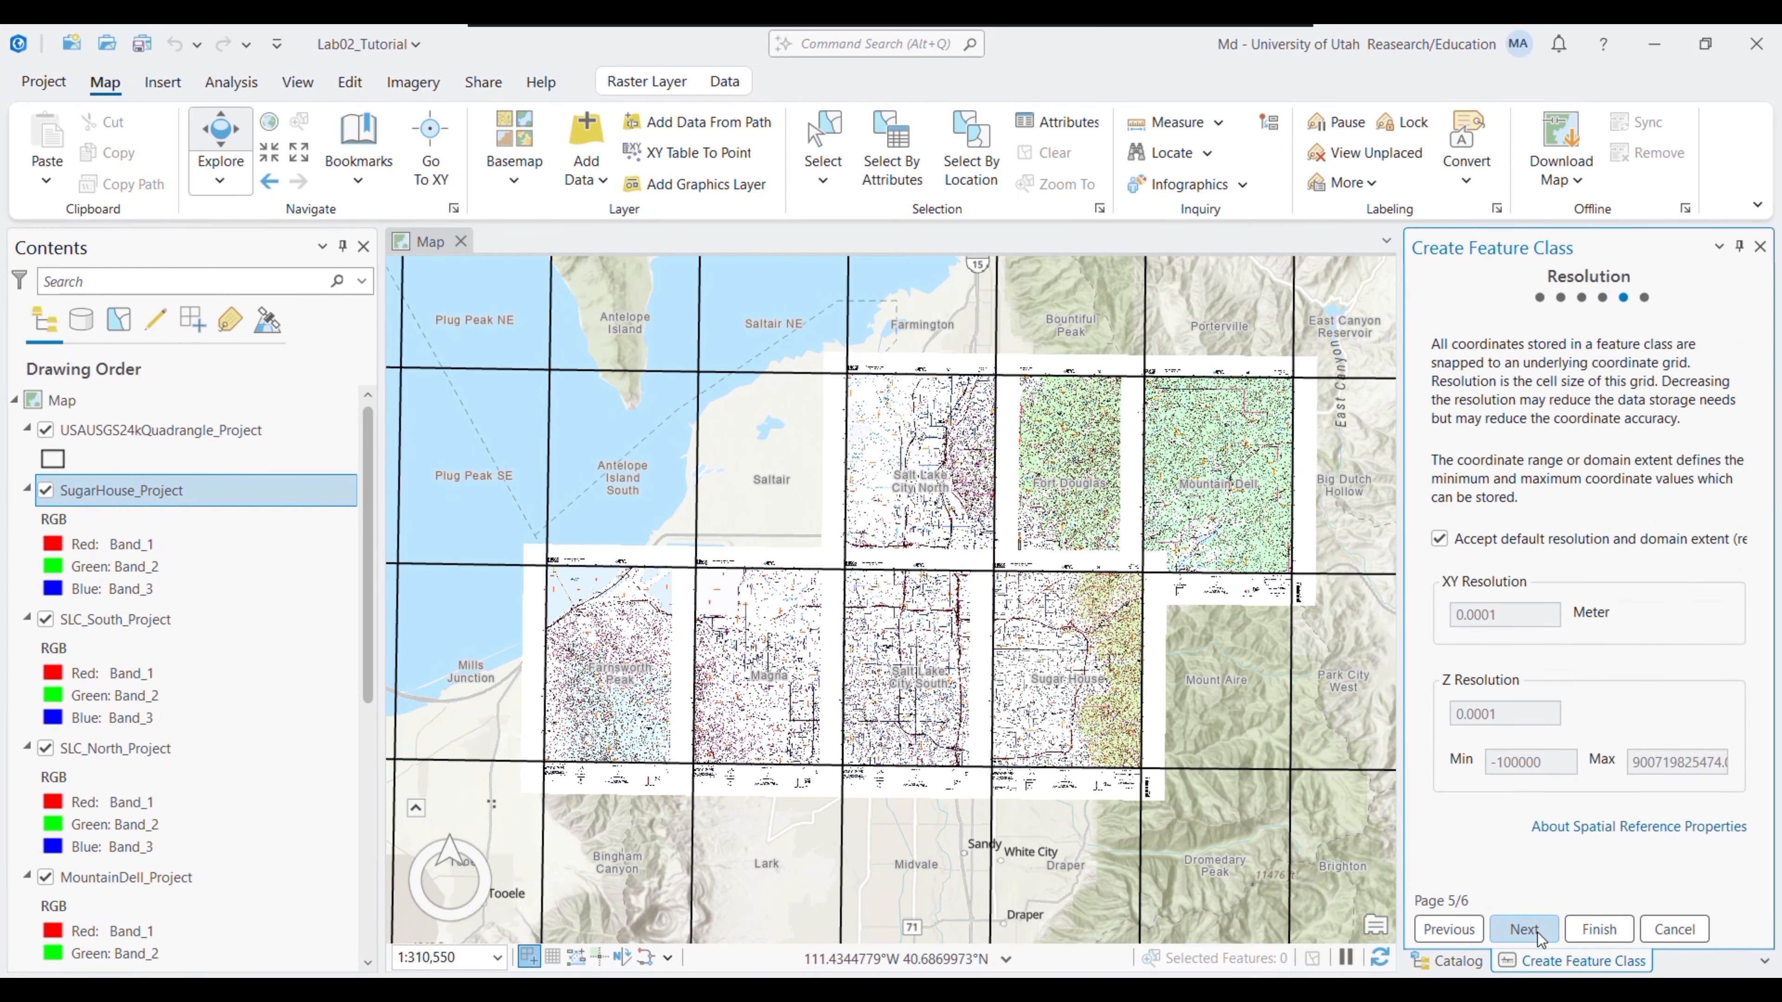
click(1524, 929)
click(1599, 929)
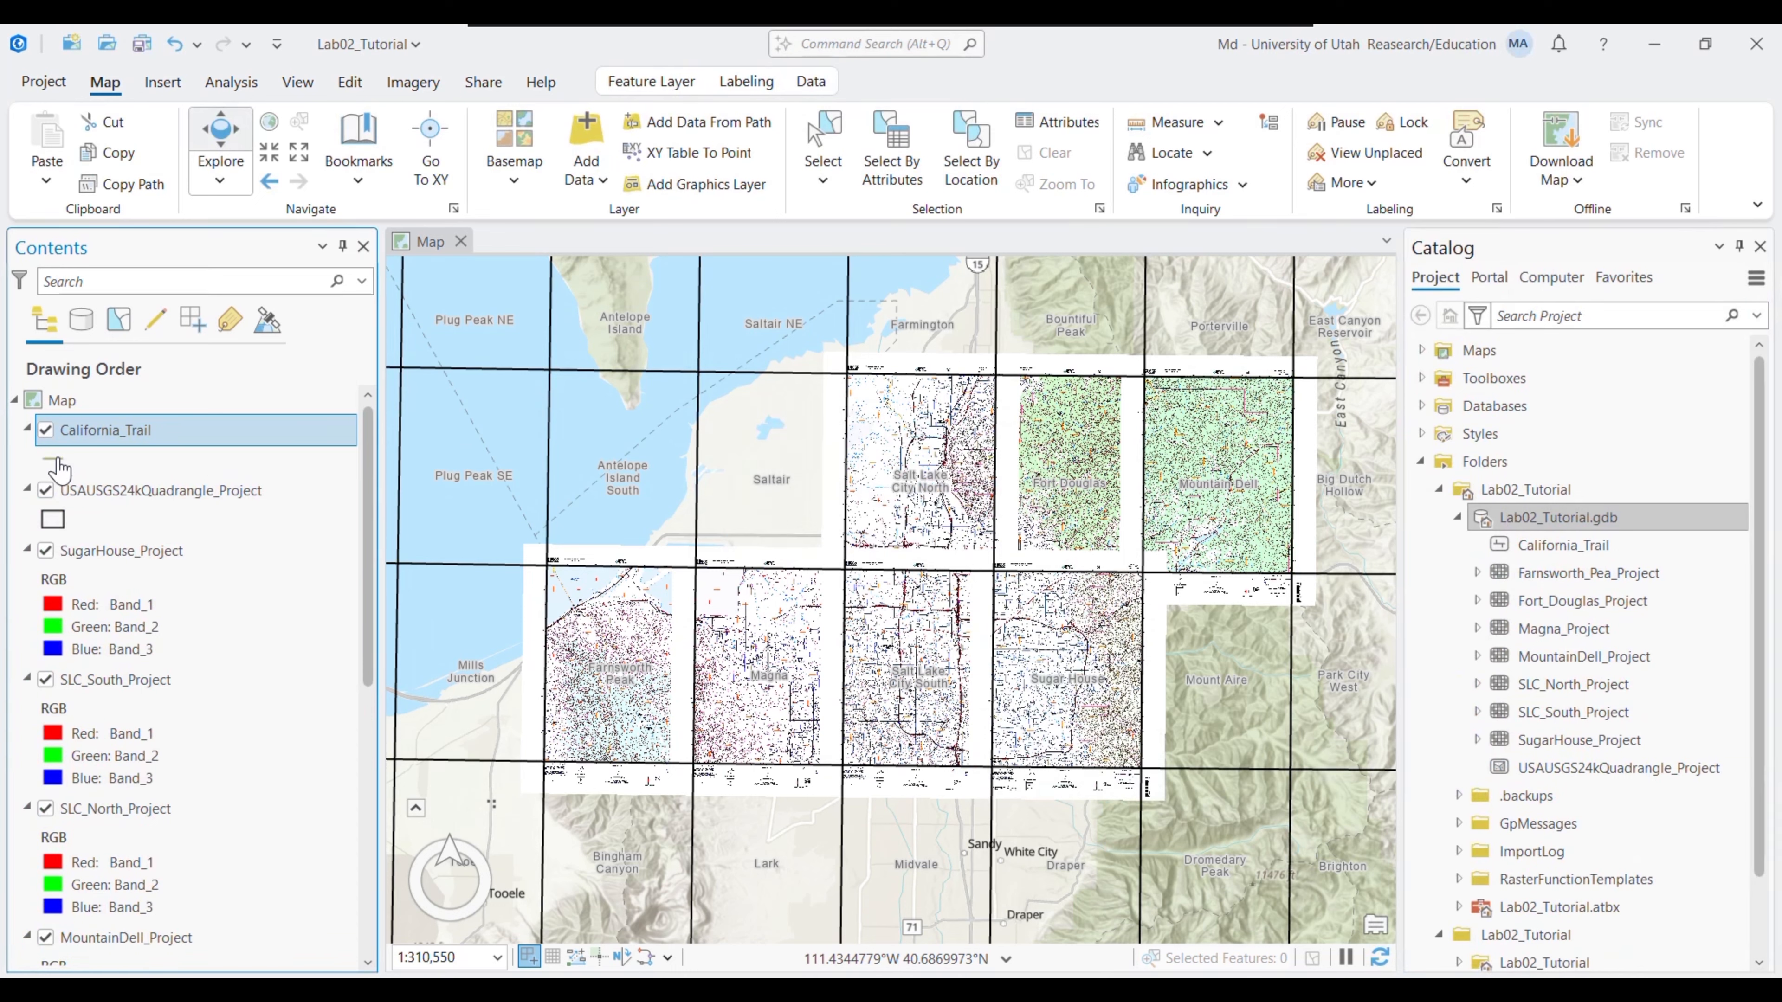
- Pick the California_Trail Line template from the Create Features pane
click(351, 83)
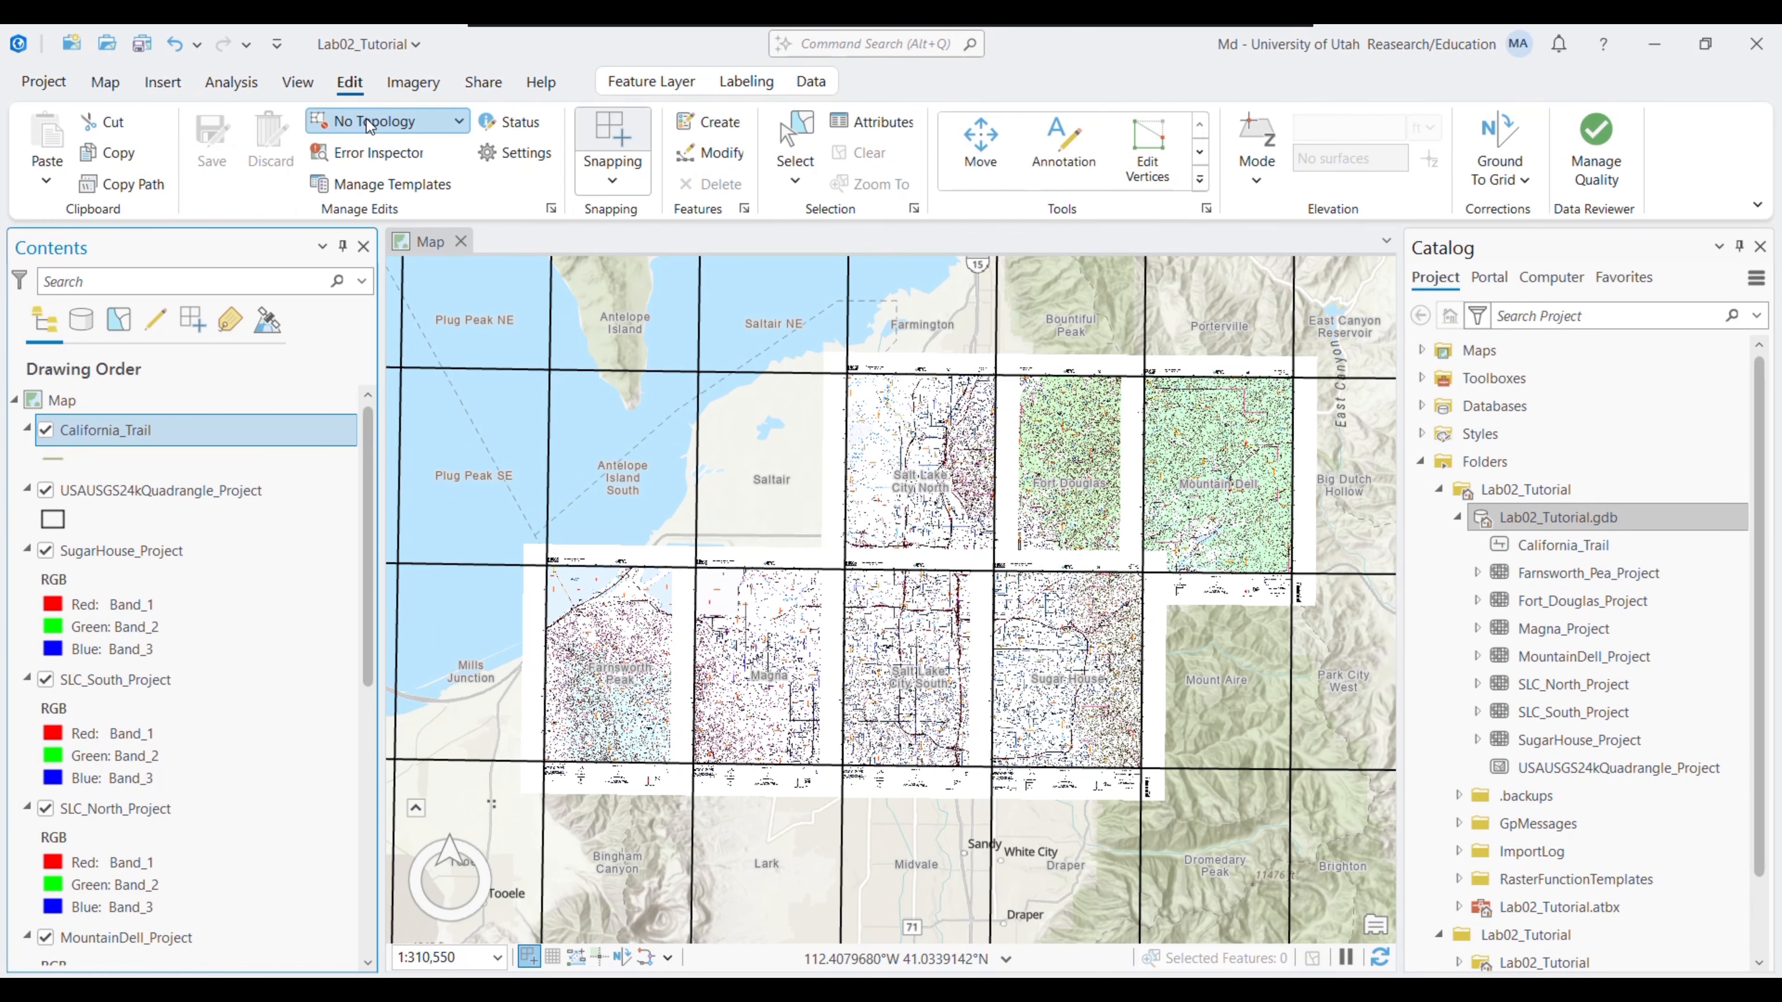
click(710, 125)
click(1438, 375)
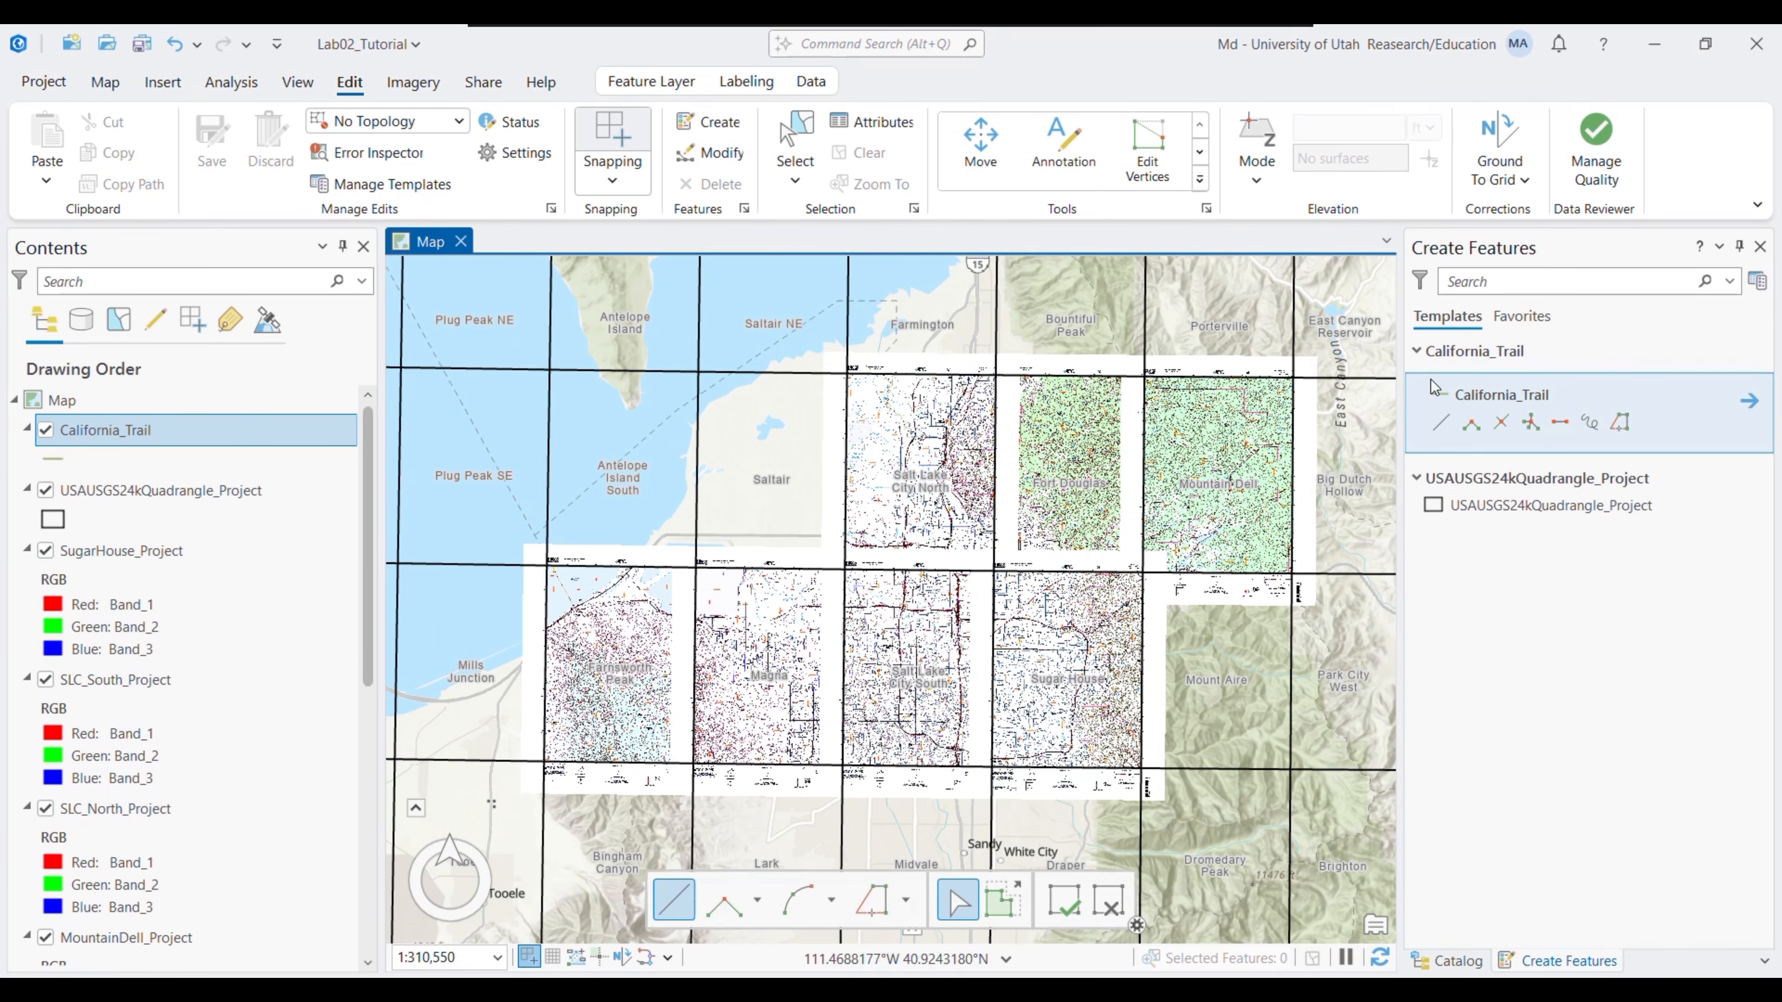
click(1442, 424)
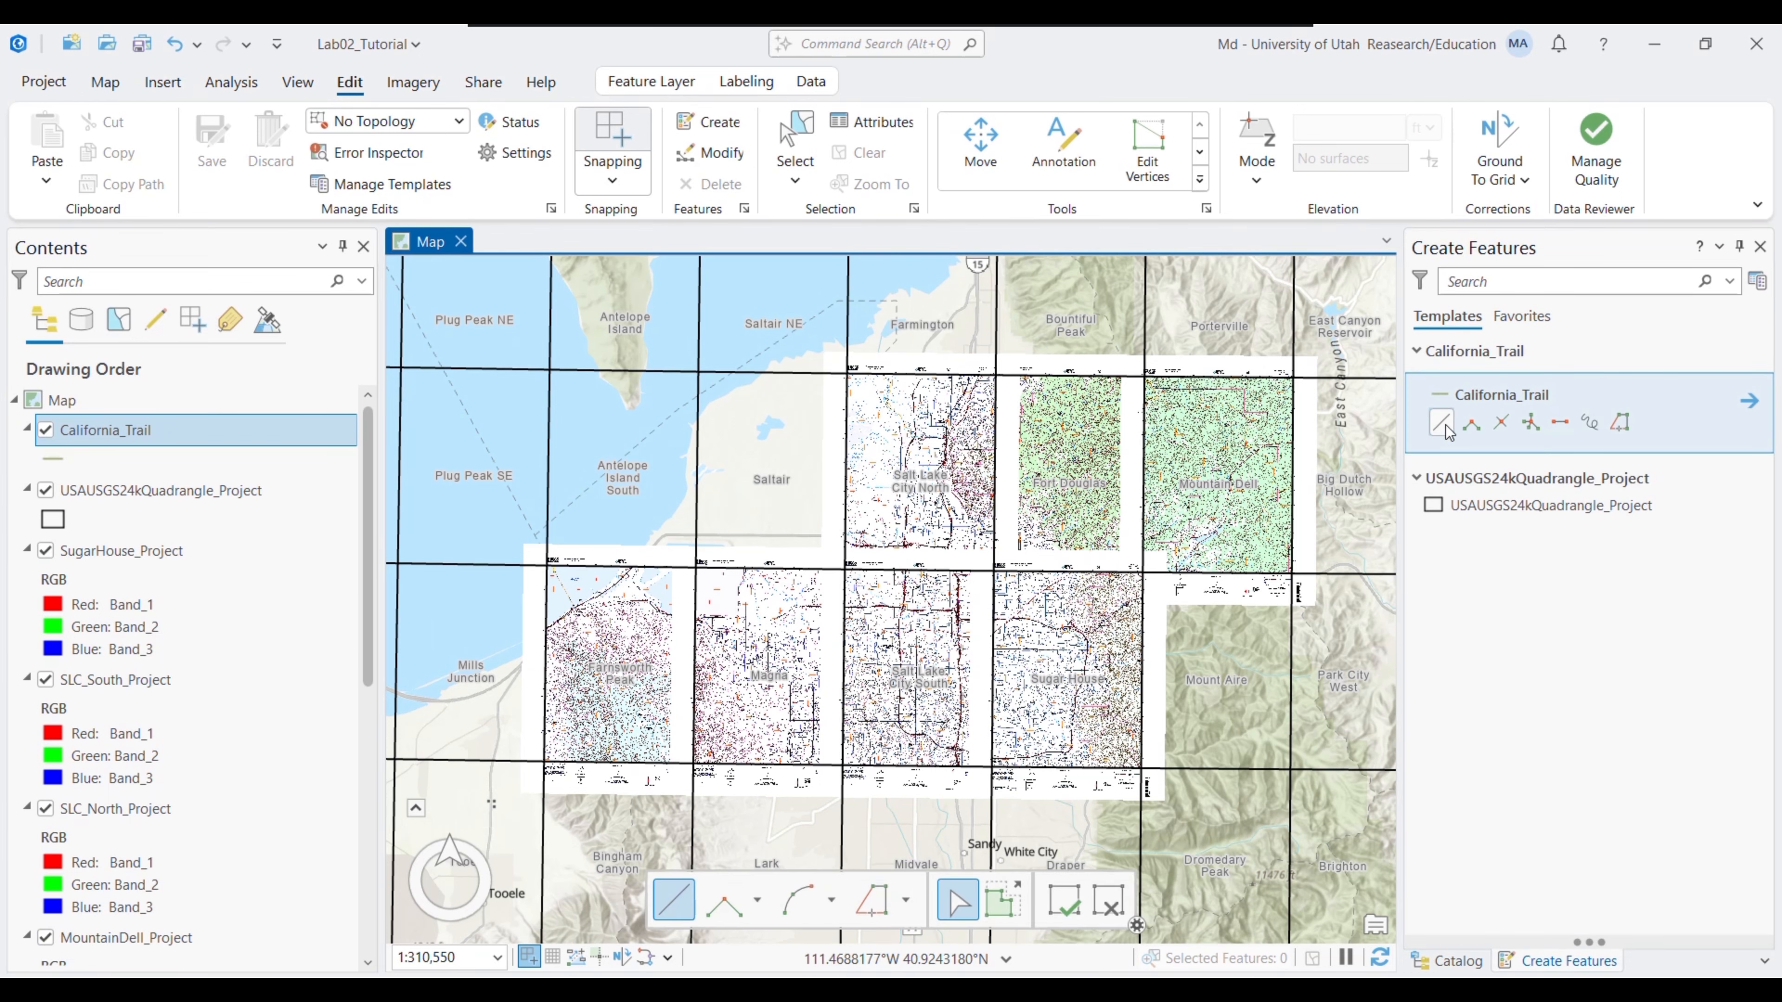
- Give California_Trail the dark red Limited Access line symbol, then return to its templates
click(55, 460)
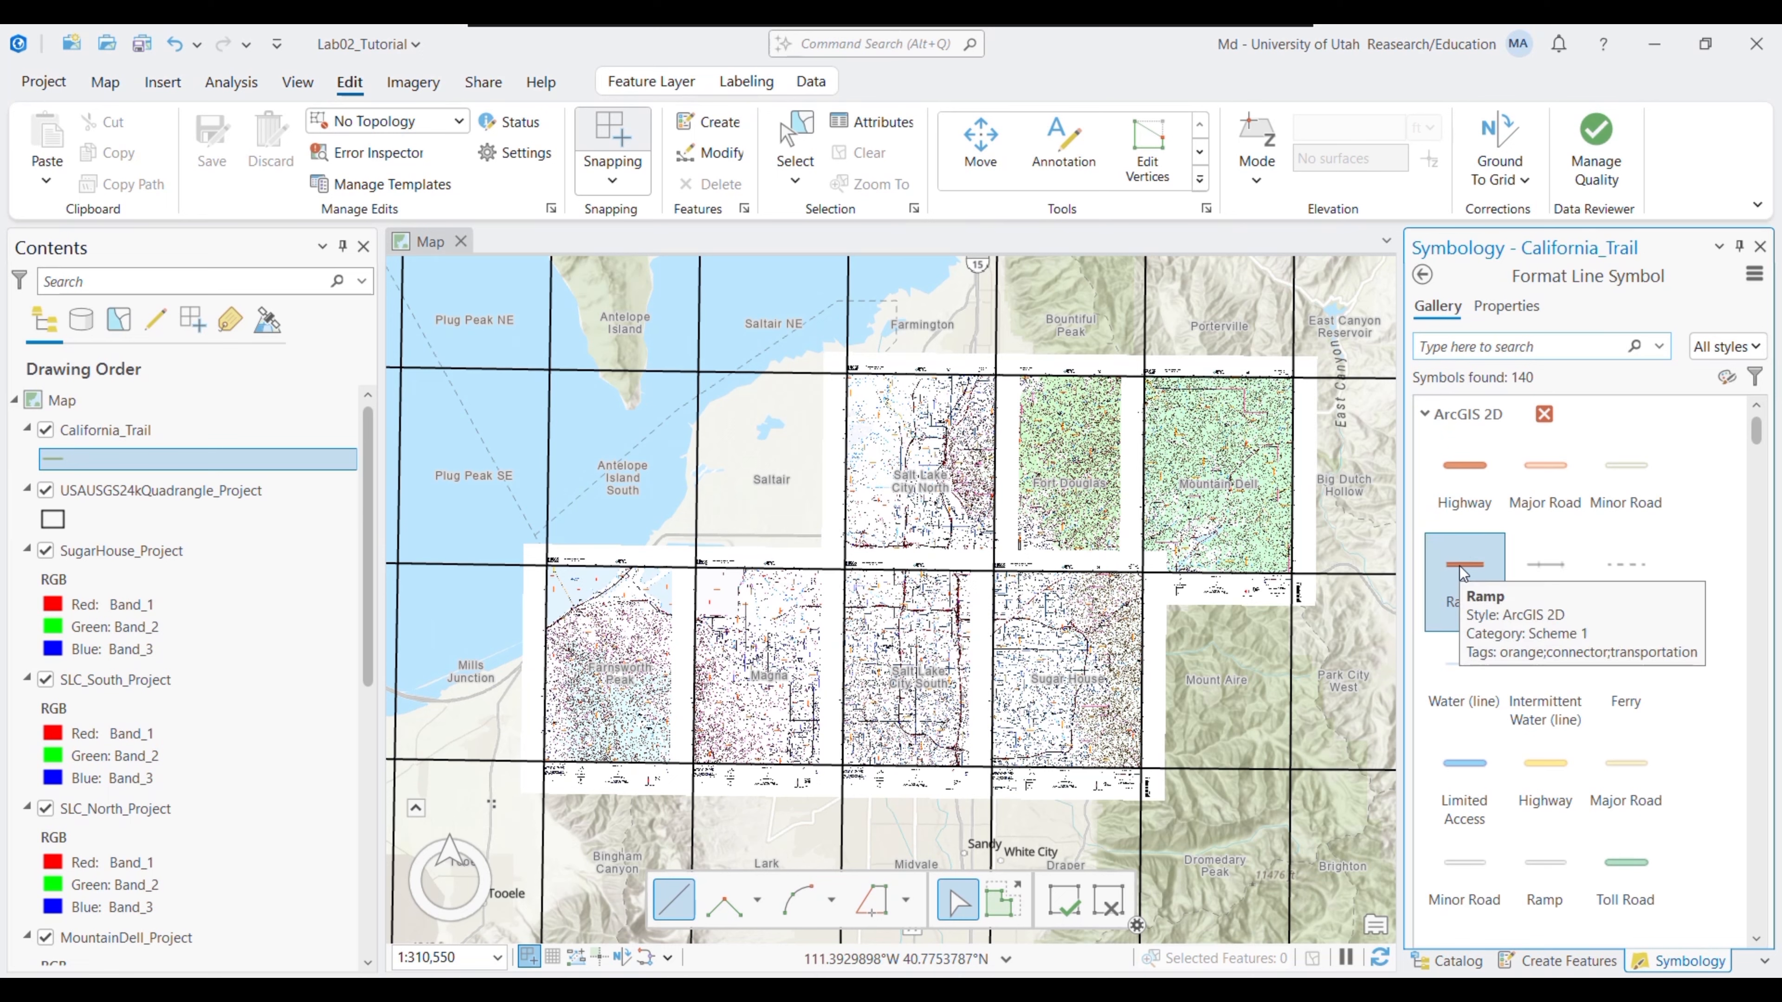
scroll(1766, 524, down, 10)
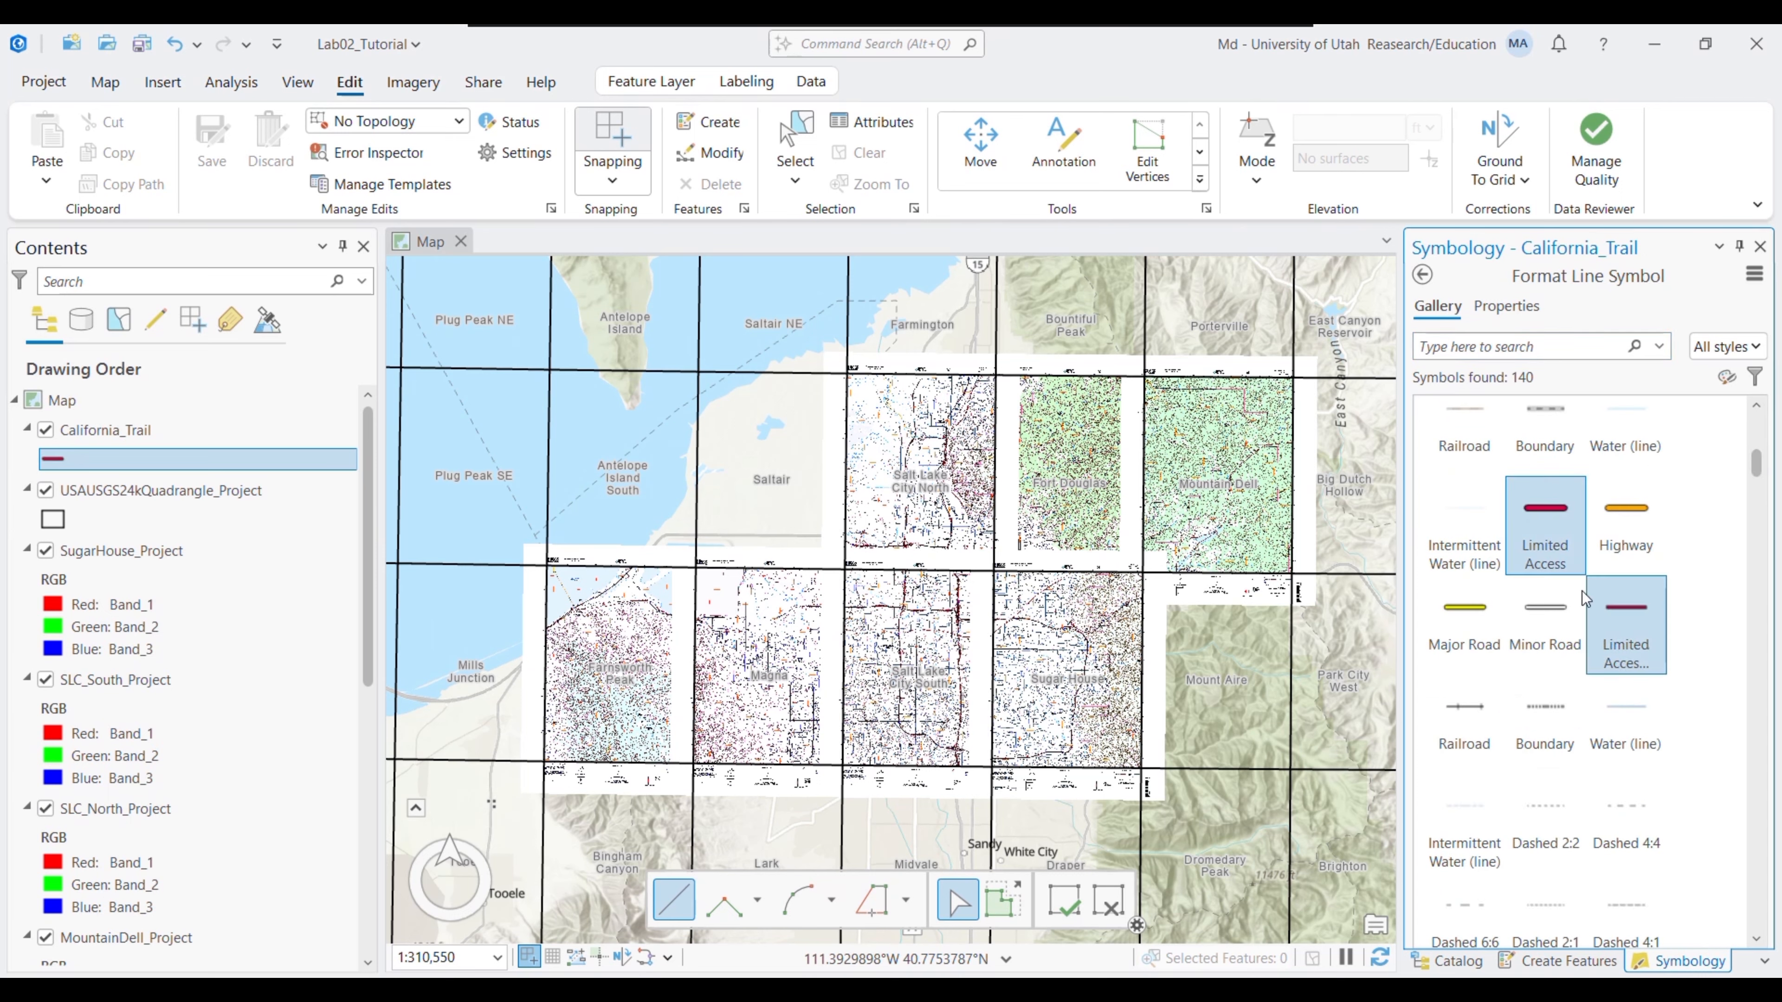
drag(1766, 465, 1756, 396)
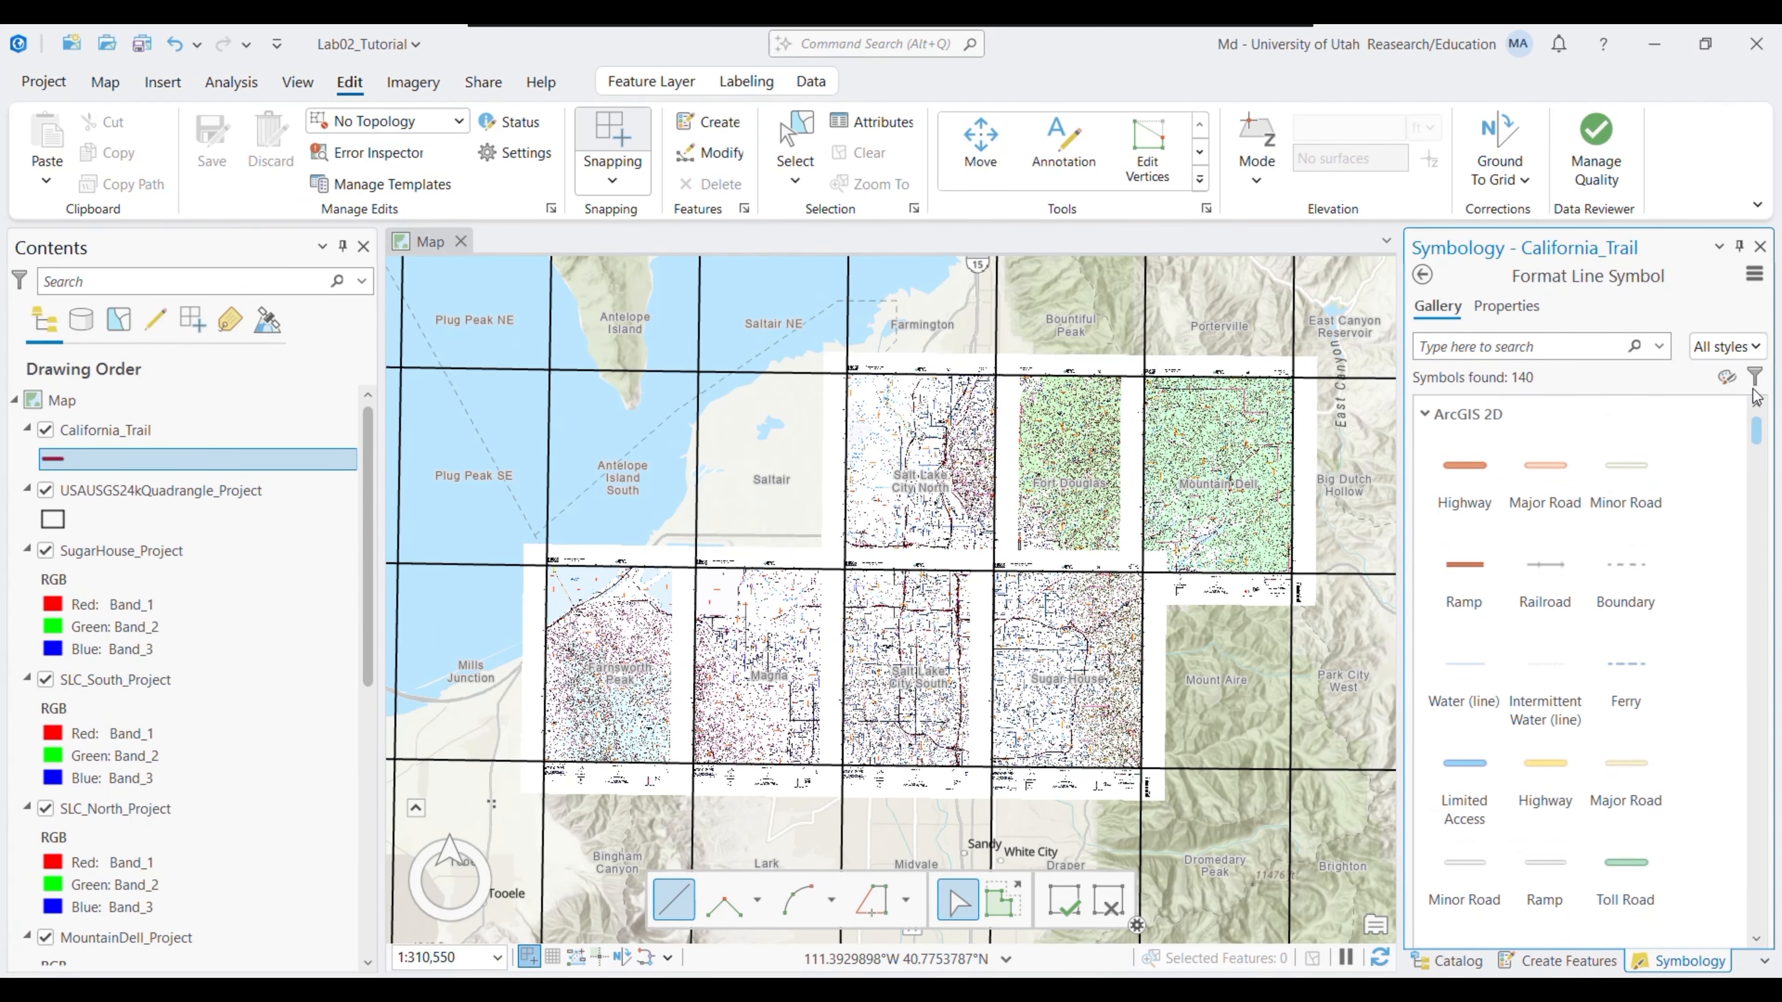
click(1420, 275)
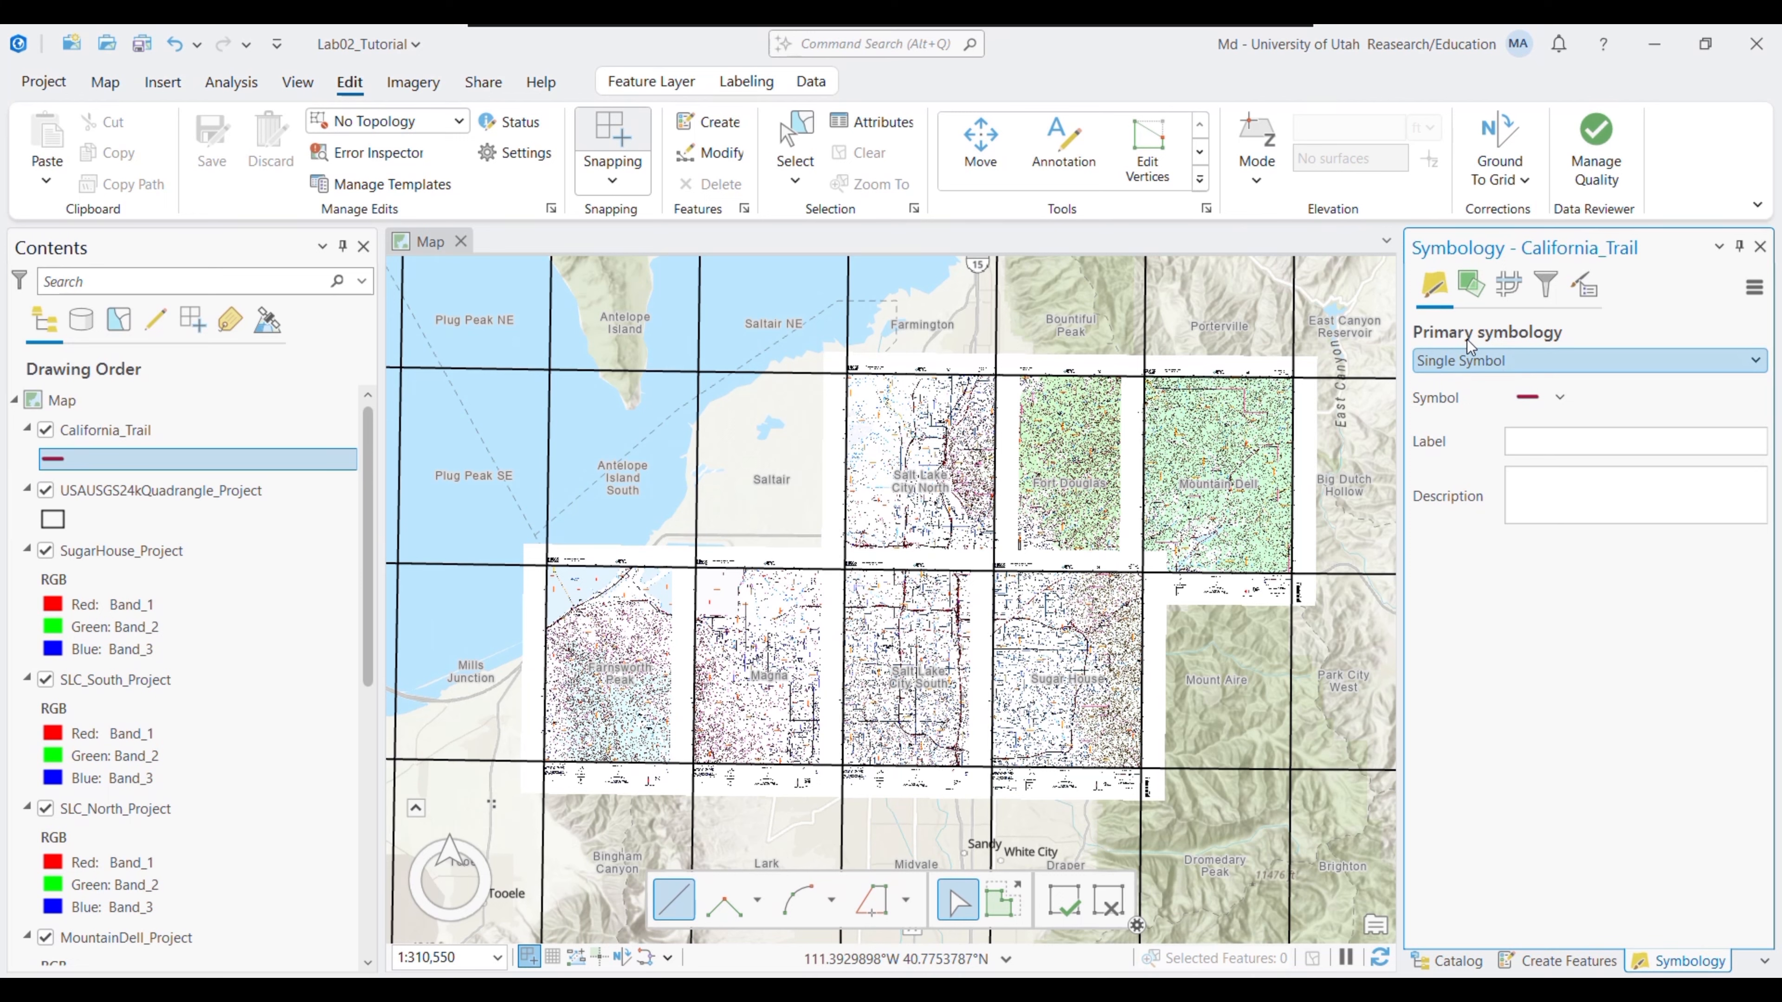
click(709, 122)
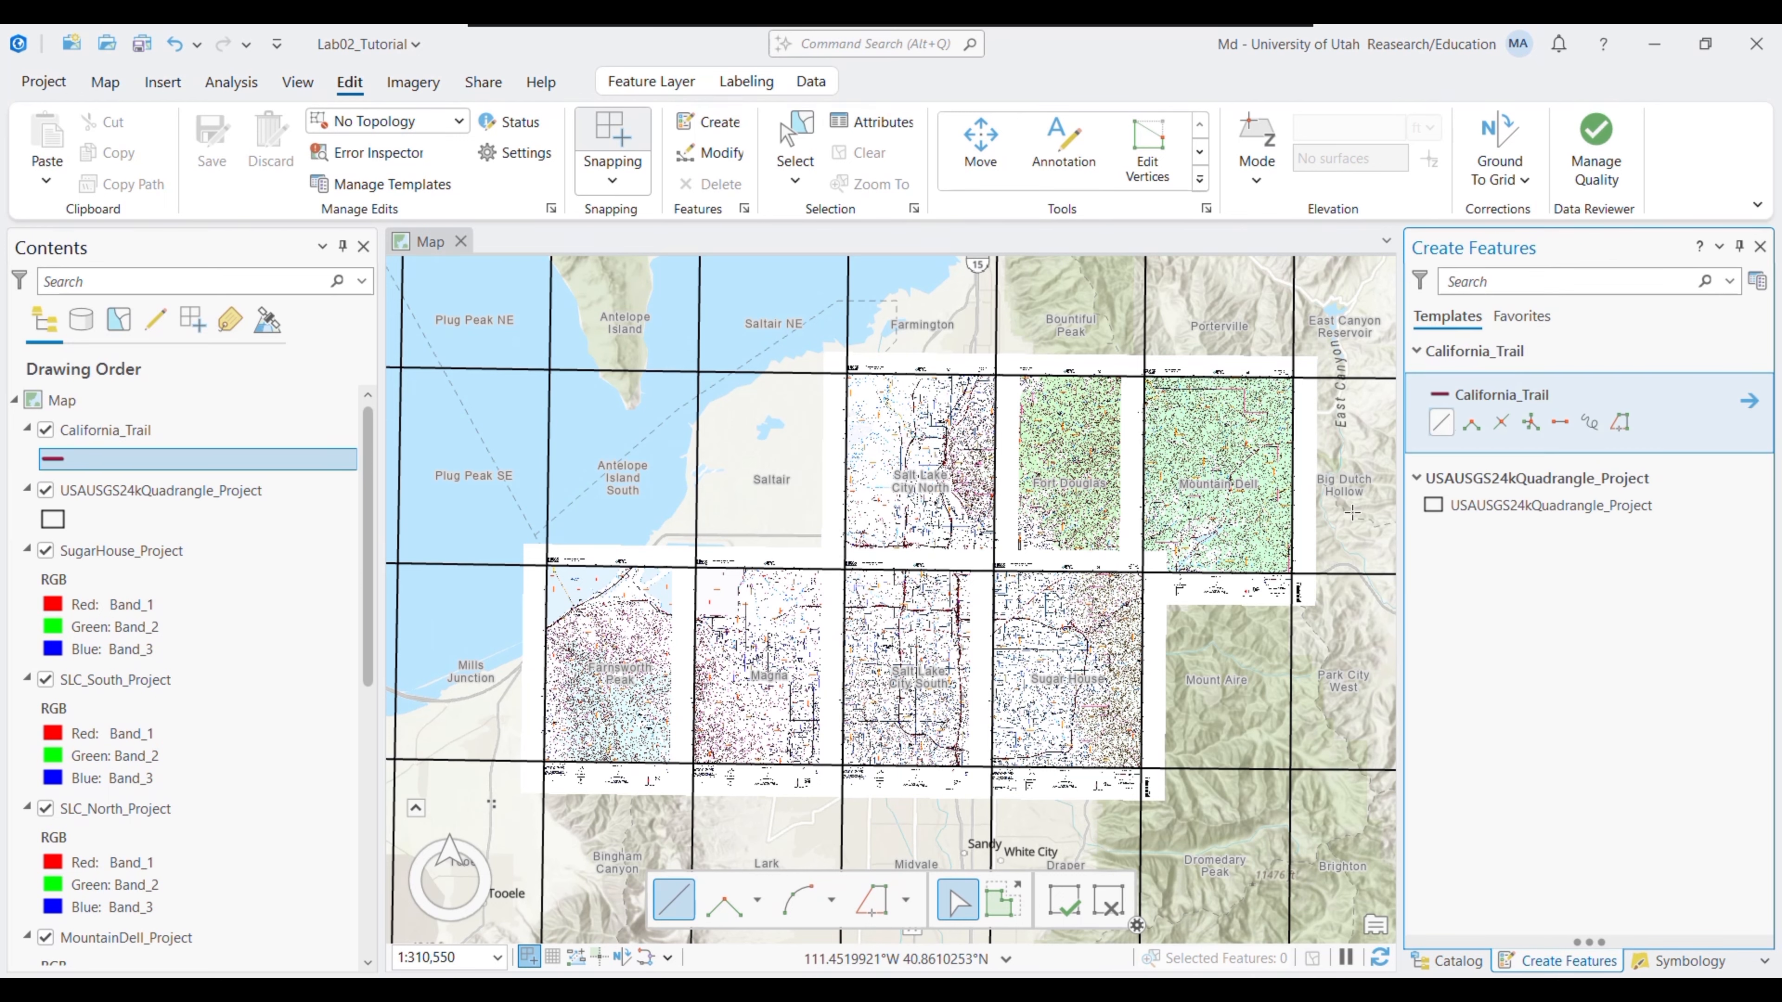
- Navigate to Big Mountain Pass in Mountain Dell and place the first vertices on the trail
click(105, 82)
click(265, 153)
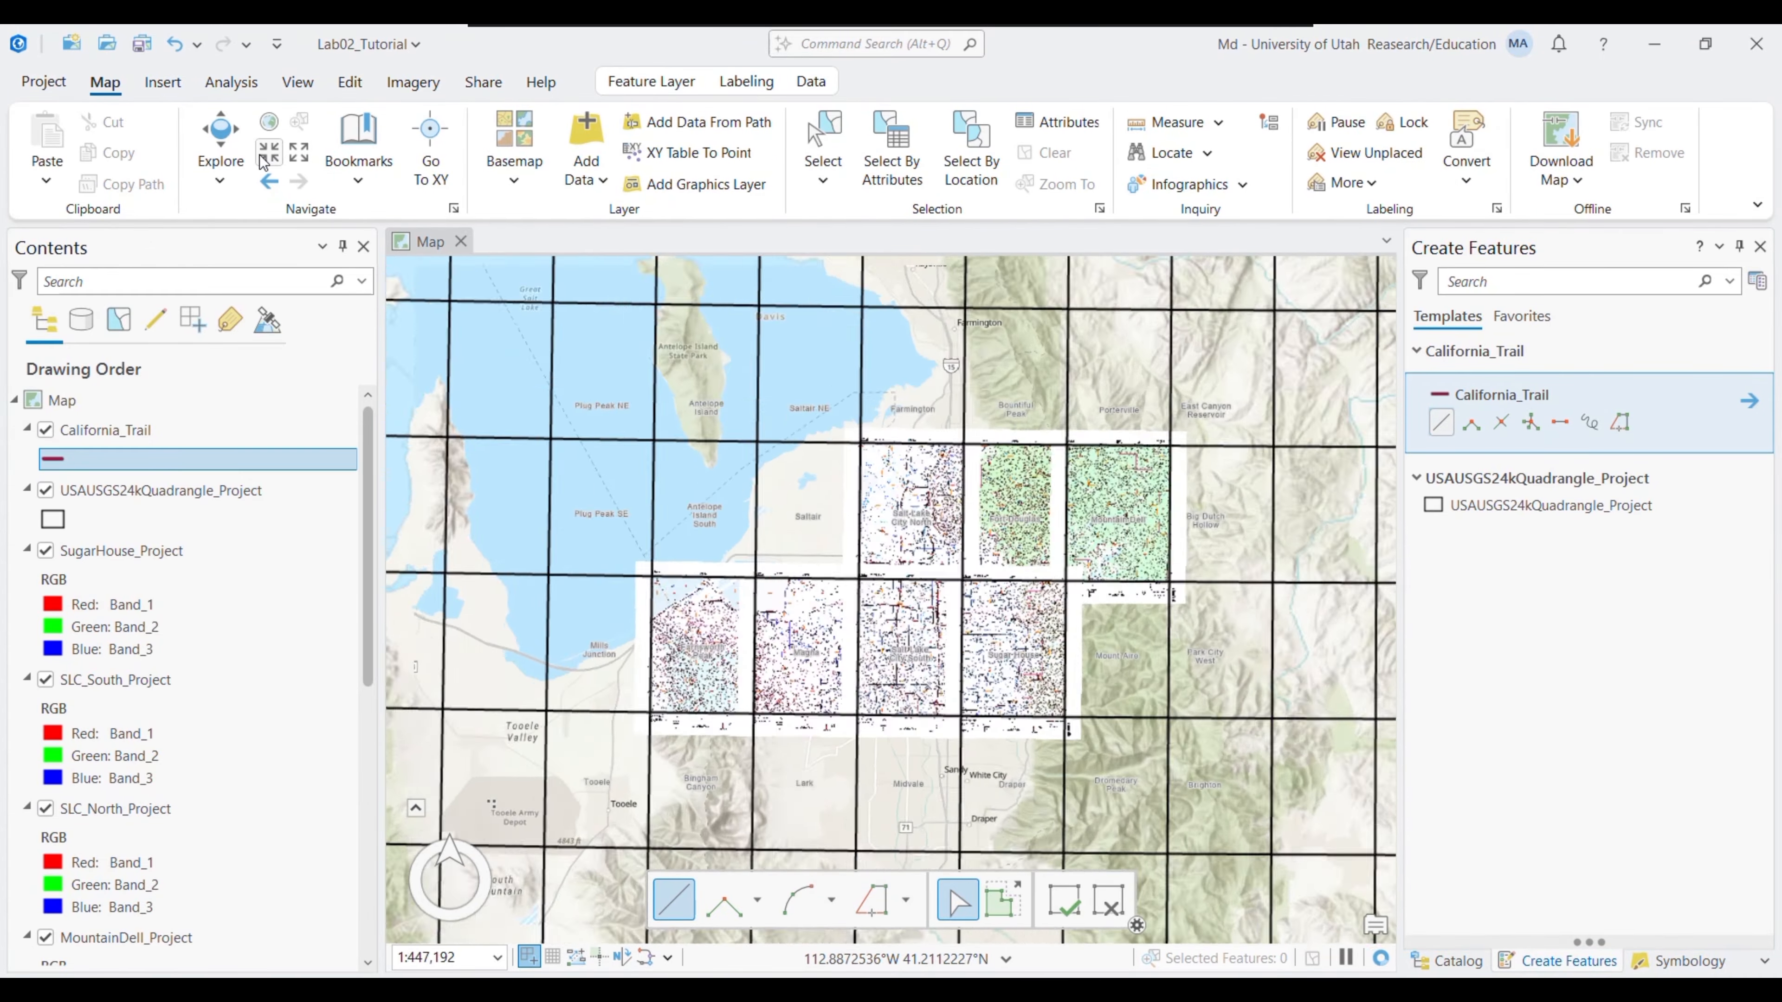
scroll(931, 534, up, 6)
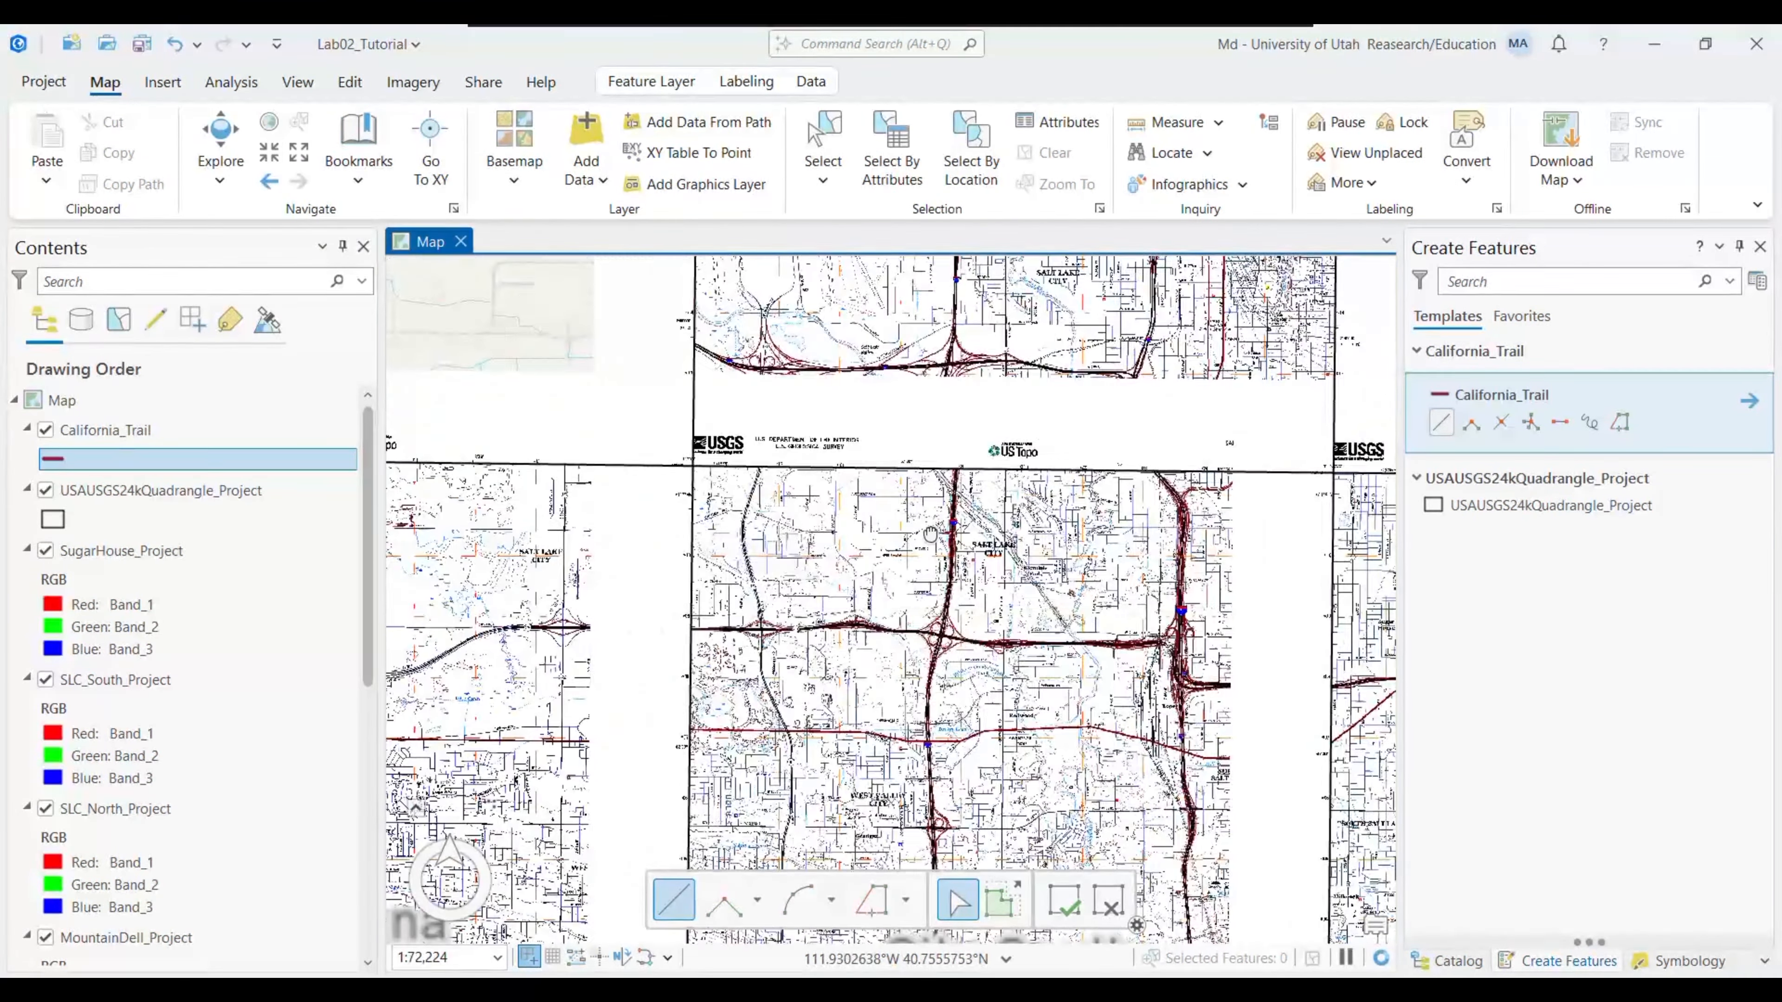
drag(931, 533, 519, 843)
drag(1174, 287, 410, 316)
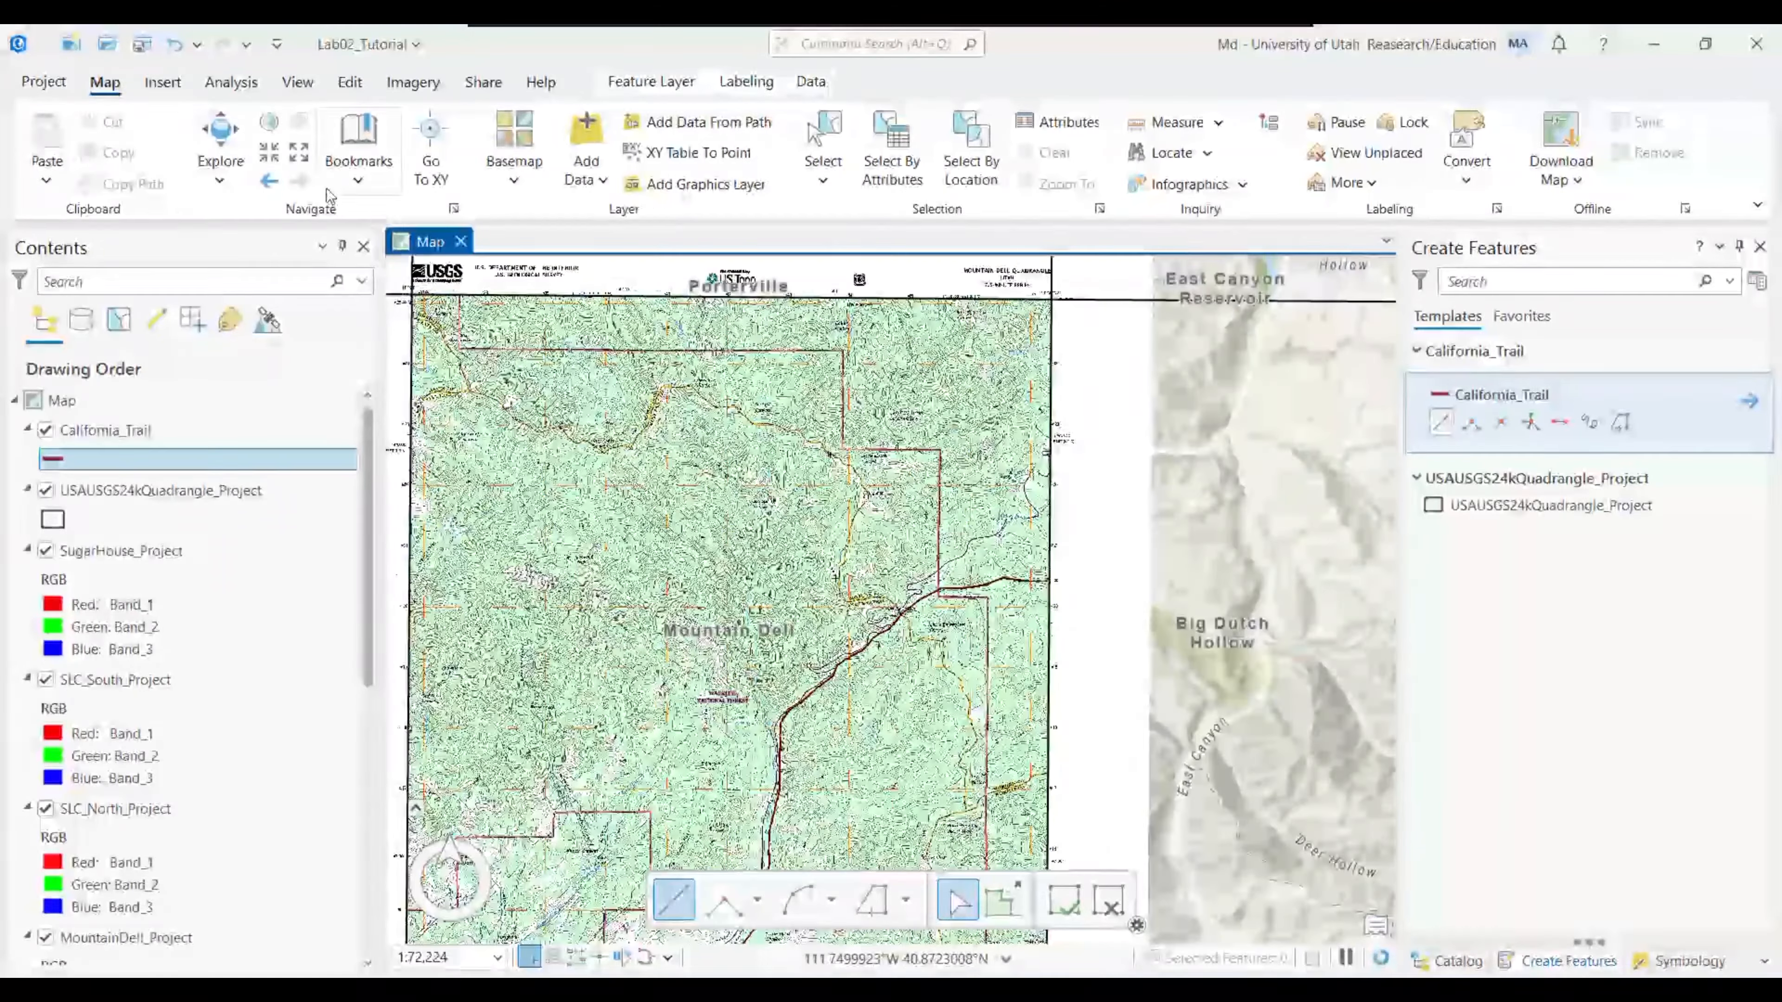
scroll(888, 605, up, 7)
drag(839, 296, 519, 287)
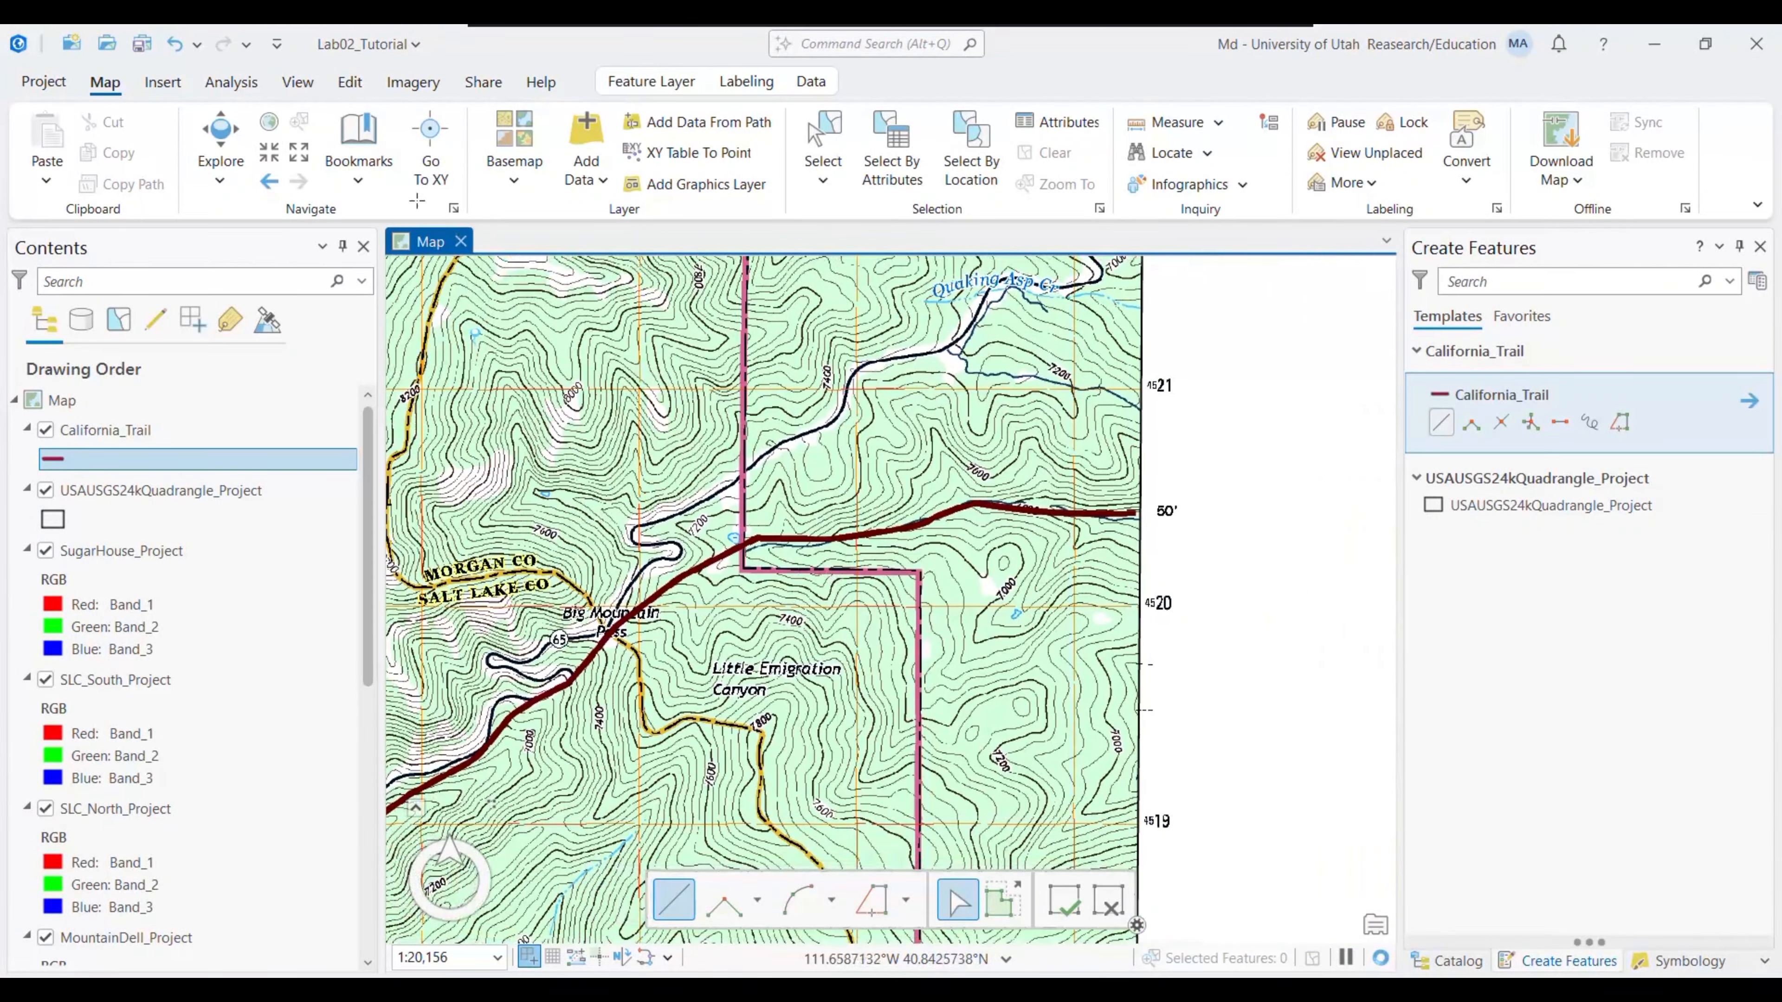
click(269, 151)
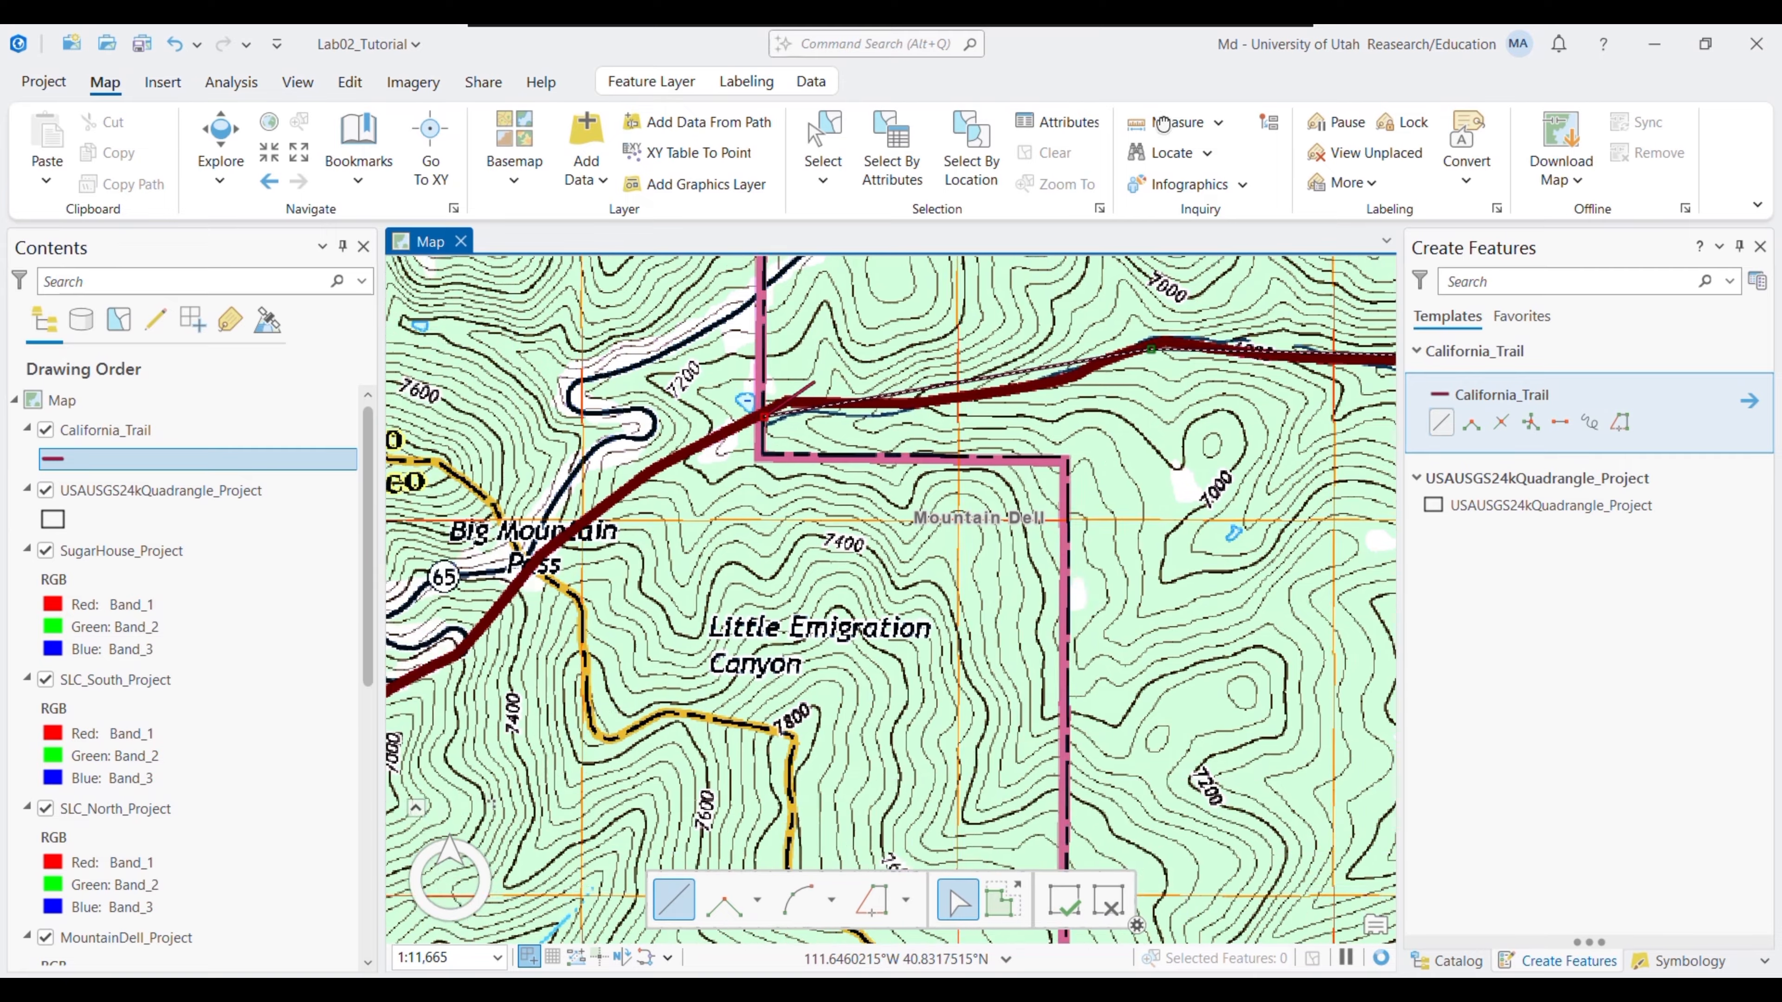
mouse_move(656, 694)
mouse_down()
mouse_move(639, 709)
mouse_move(883, 270)
mouse_up()
drag(985, 370, 1062, 317)
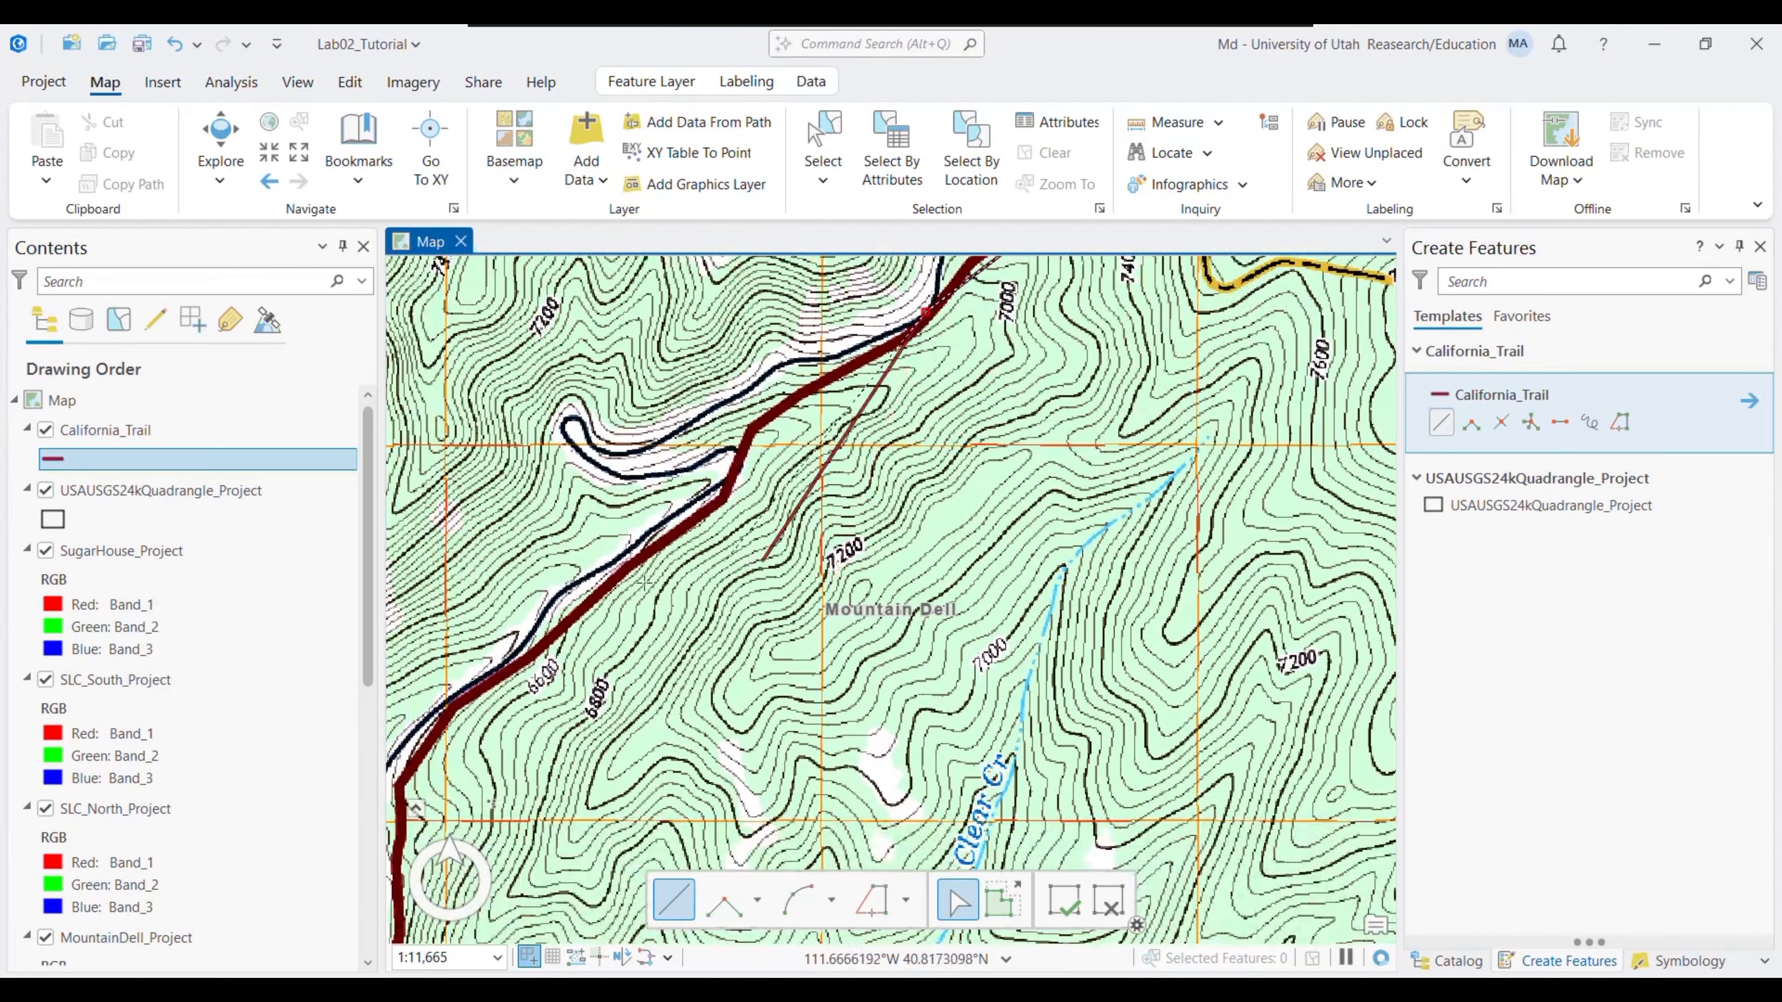
click(434, 723)
drag(618, 819, 926, 257)
click(689, 681)
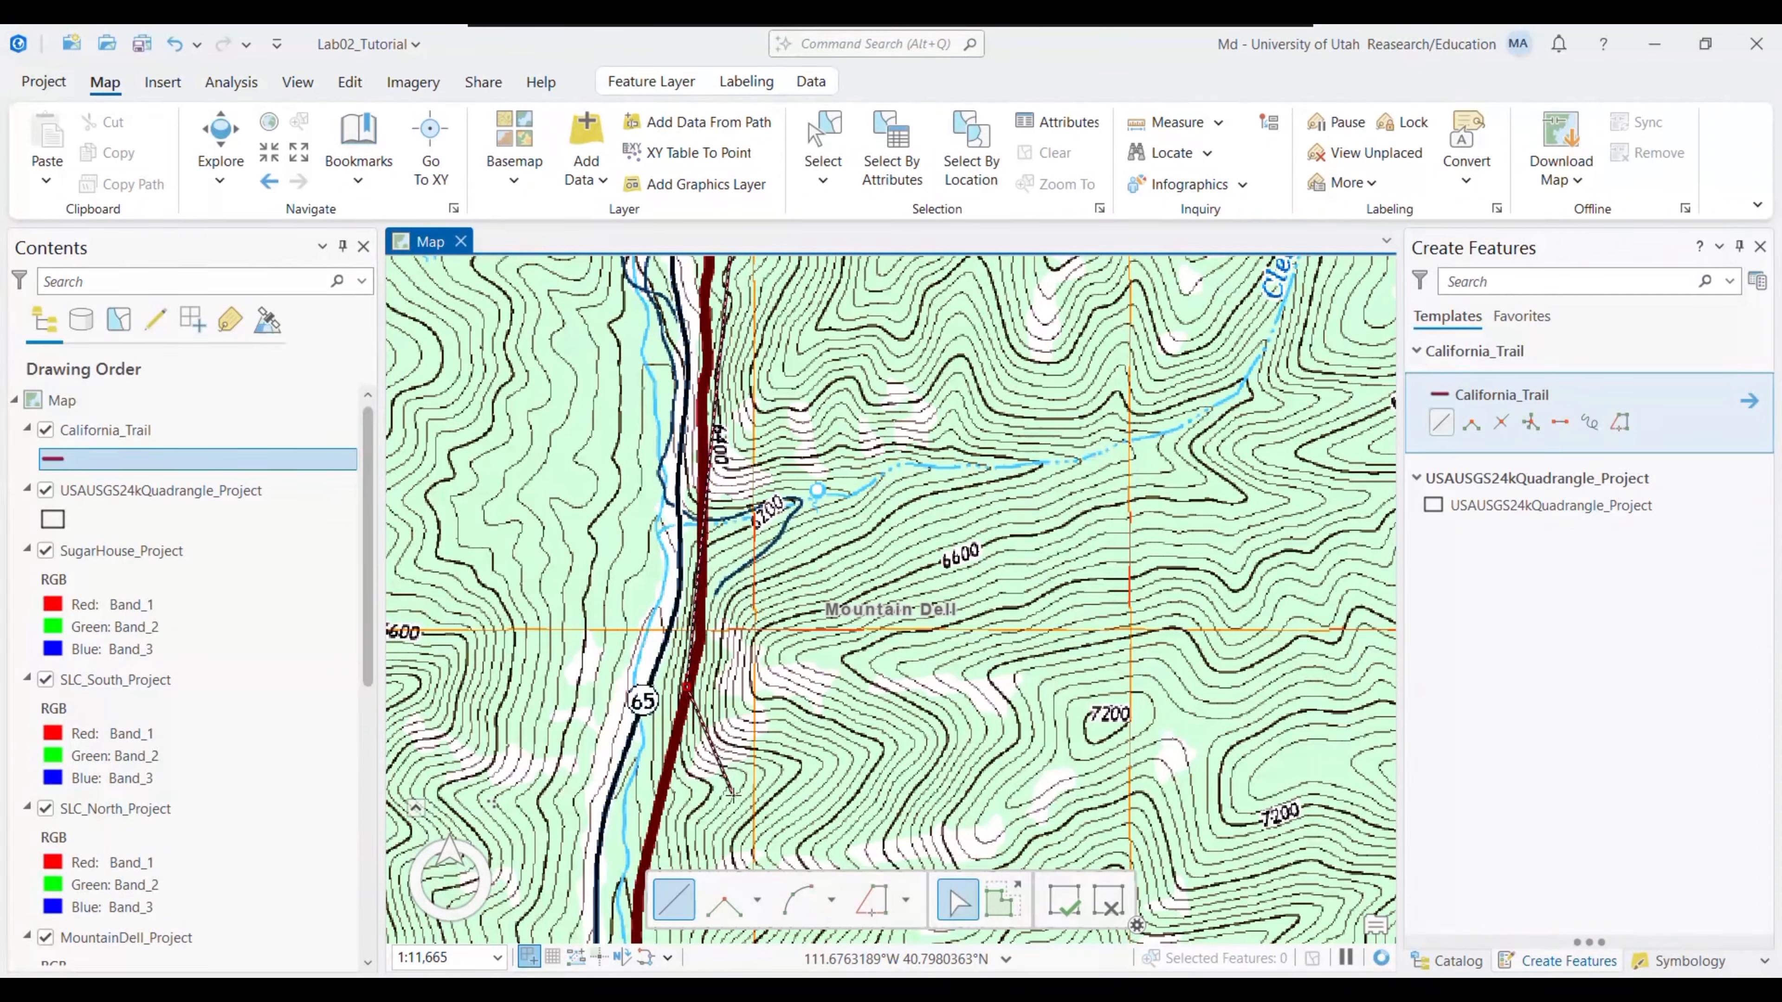
- Begin the line at the trail endpoint near Emigration Canyon and trace west, undoing a misplaced vertex
click(299, 154)
click(299, 153)
click(299, 153)
click(298, 153)
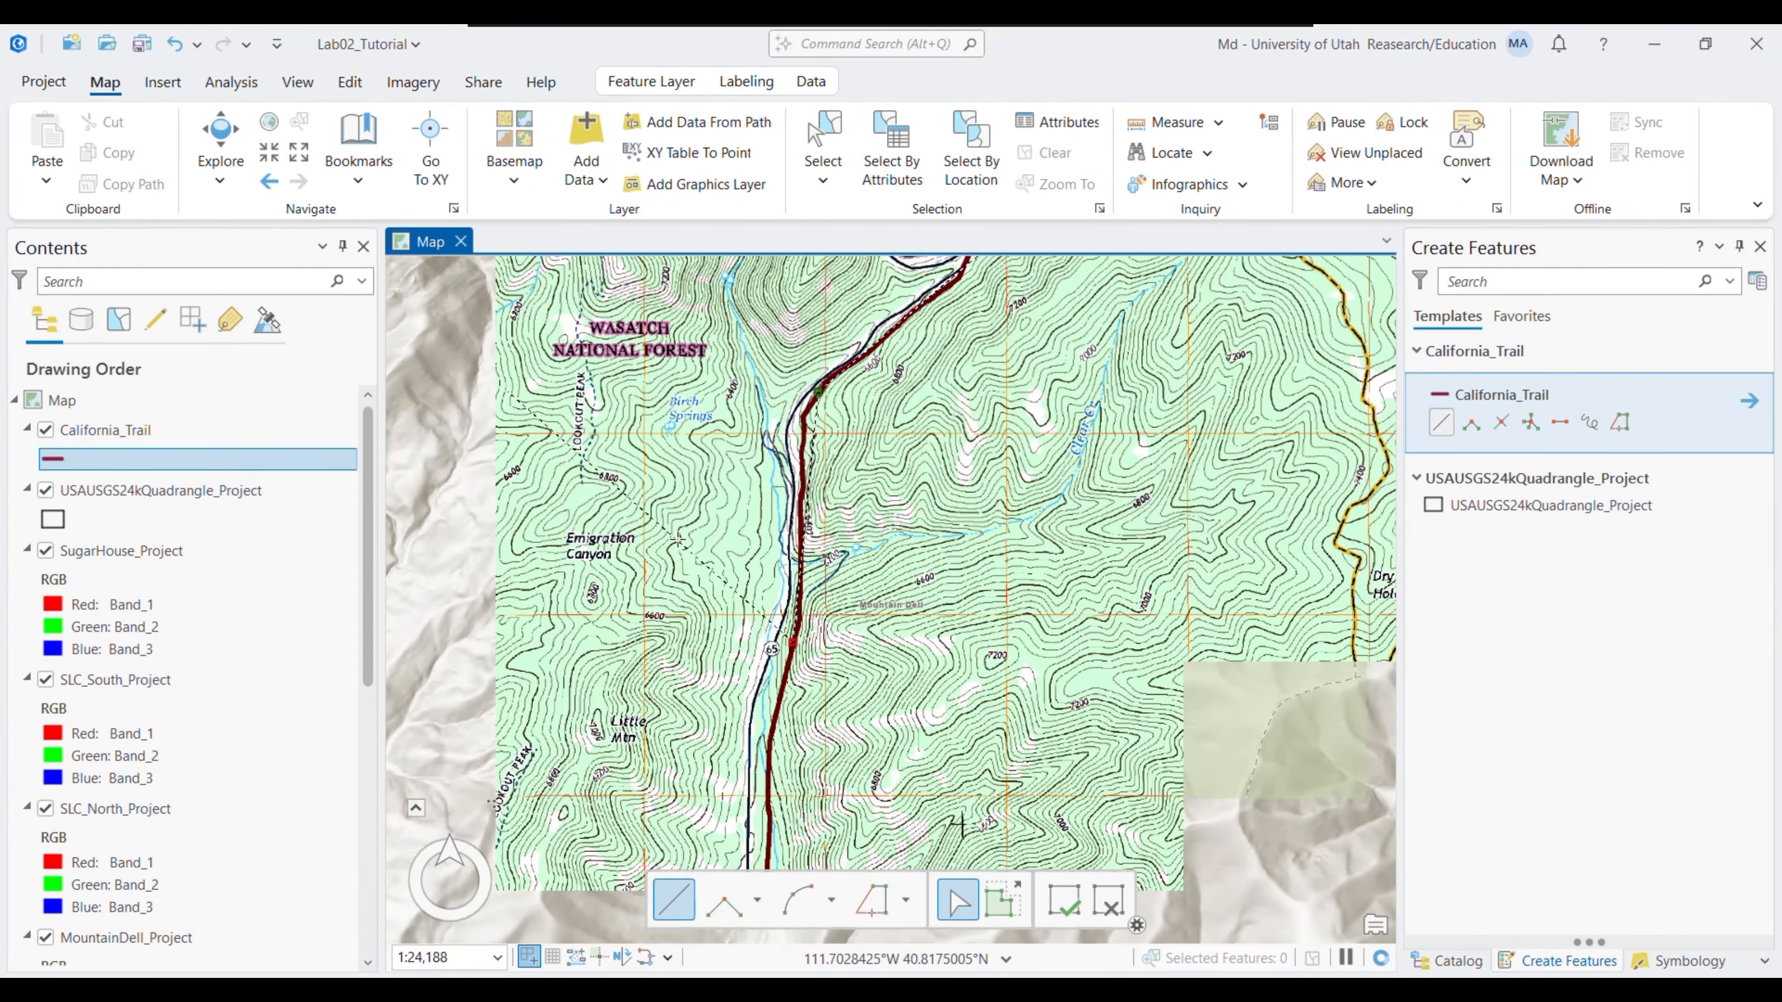
drag(978, 700, 831, 254)
drag(414, 727, 771, 572)
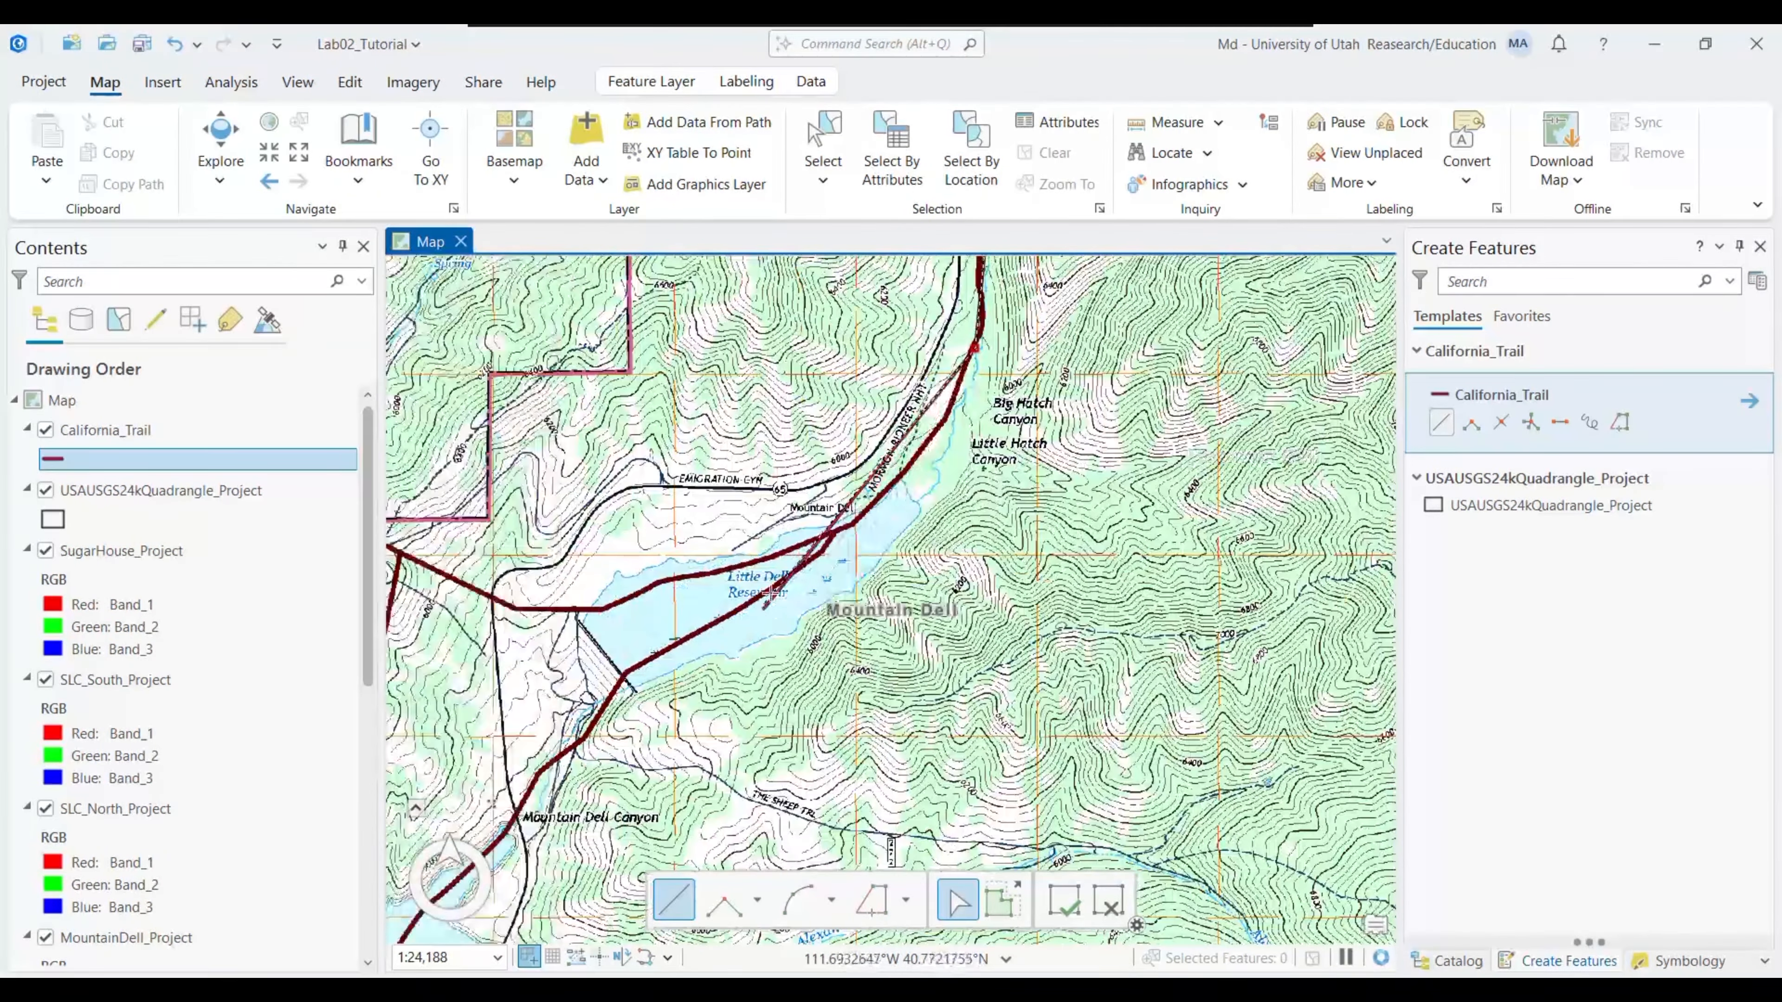
drag(901, 600, 1003, 411)
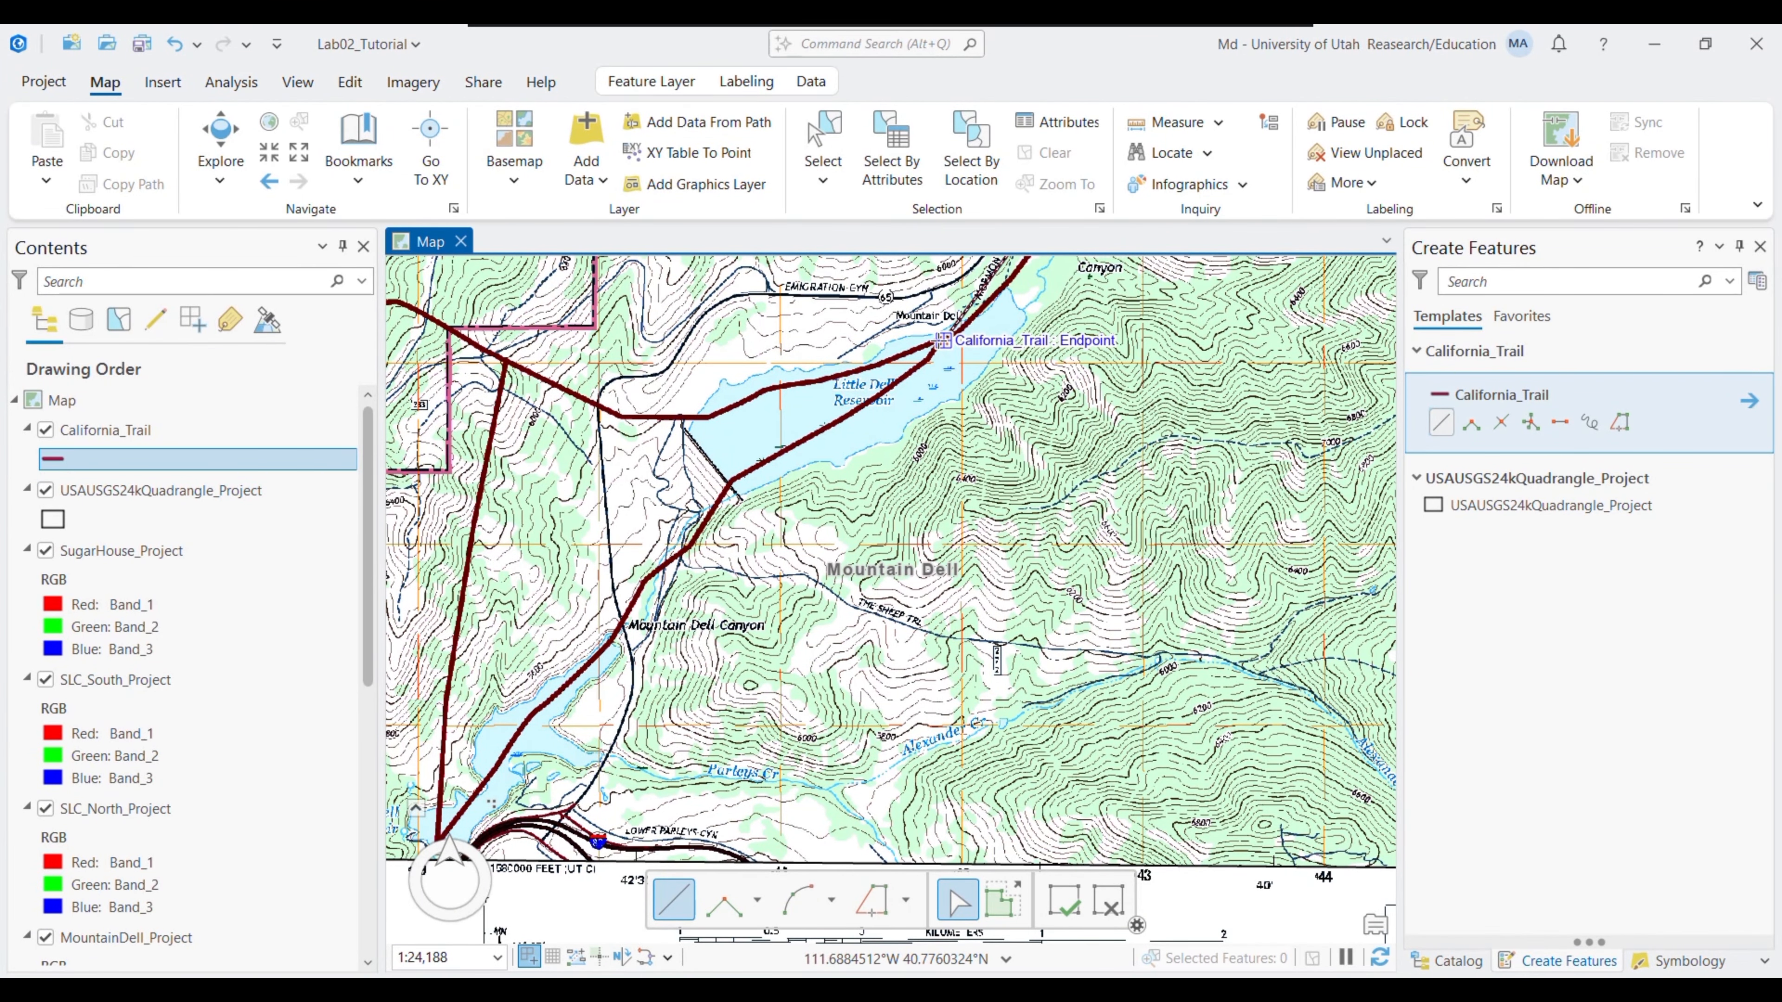
click(942, 342)
click(696, 419)
mouse_move(830, 414)
mouse_down()
mouse_move(1136, 493)
mouse_move(940, 491)
mouse_up()
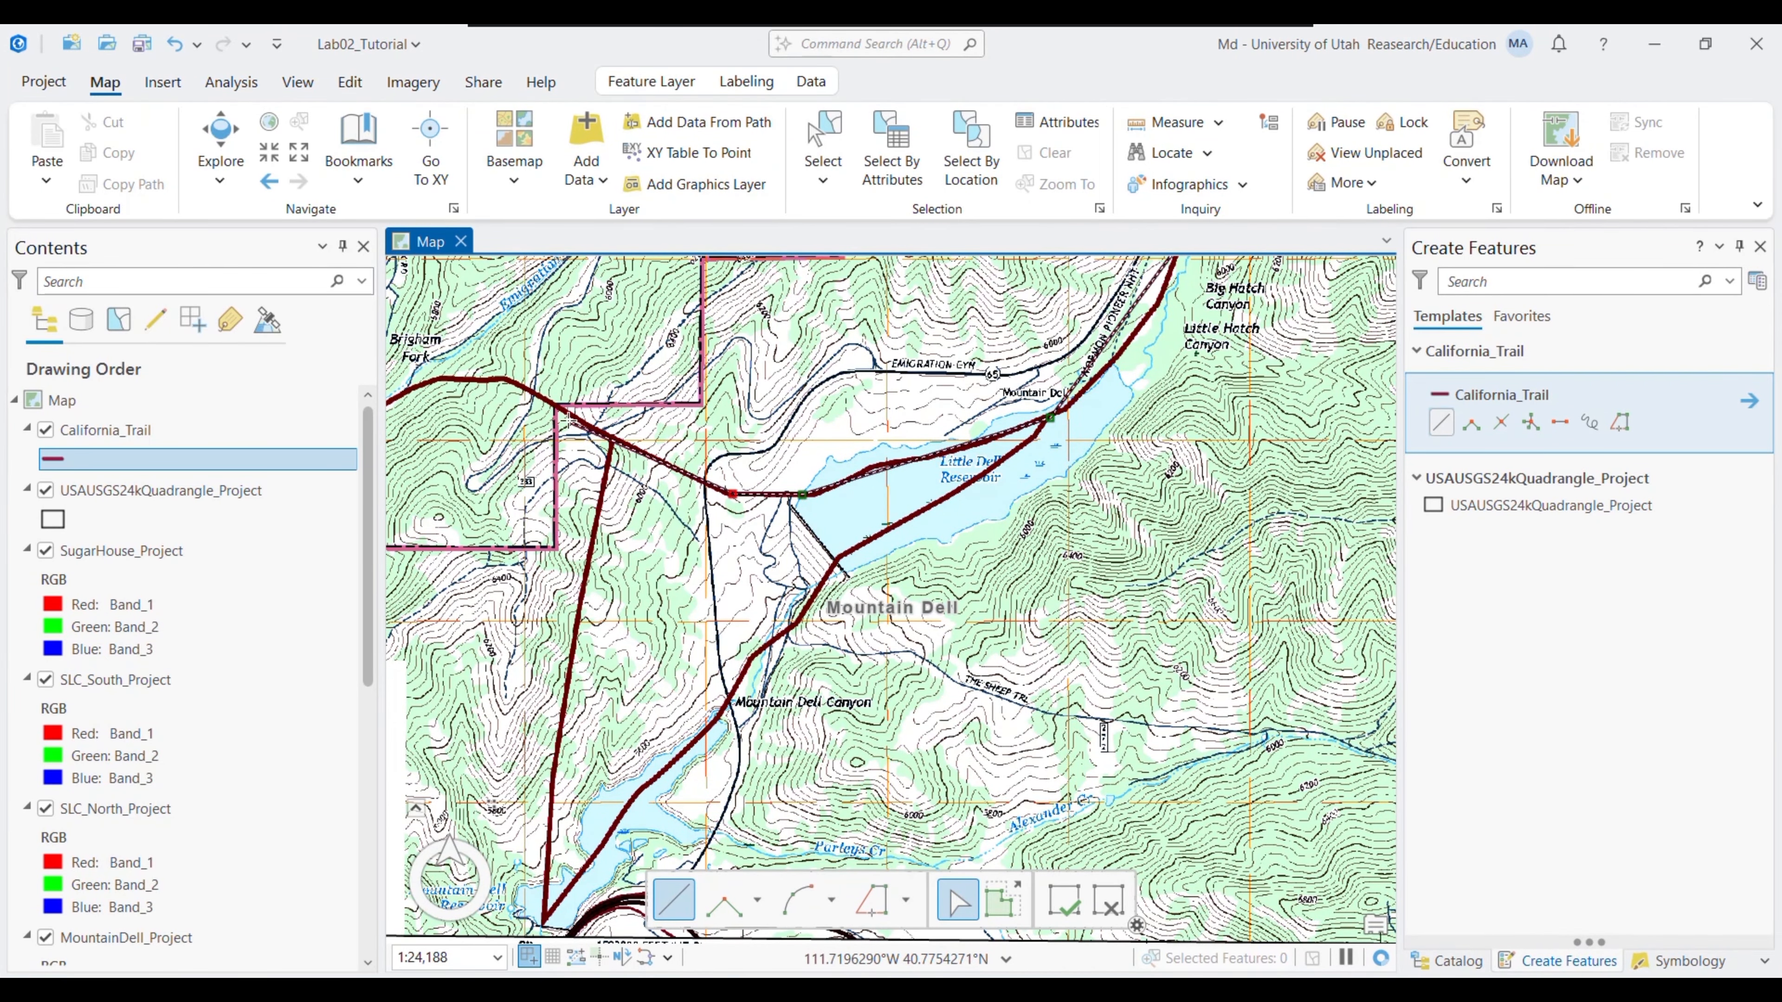
drag(627, 456, 885, 484)
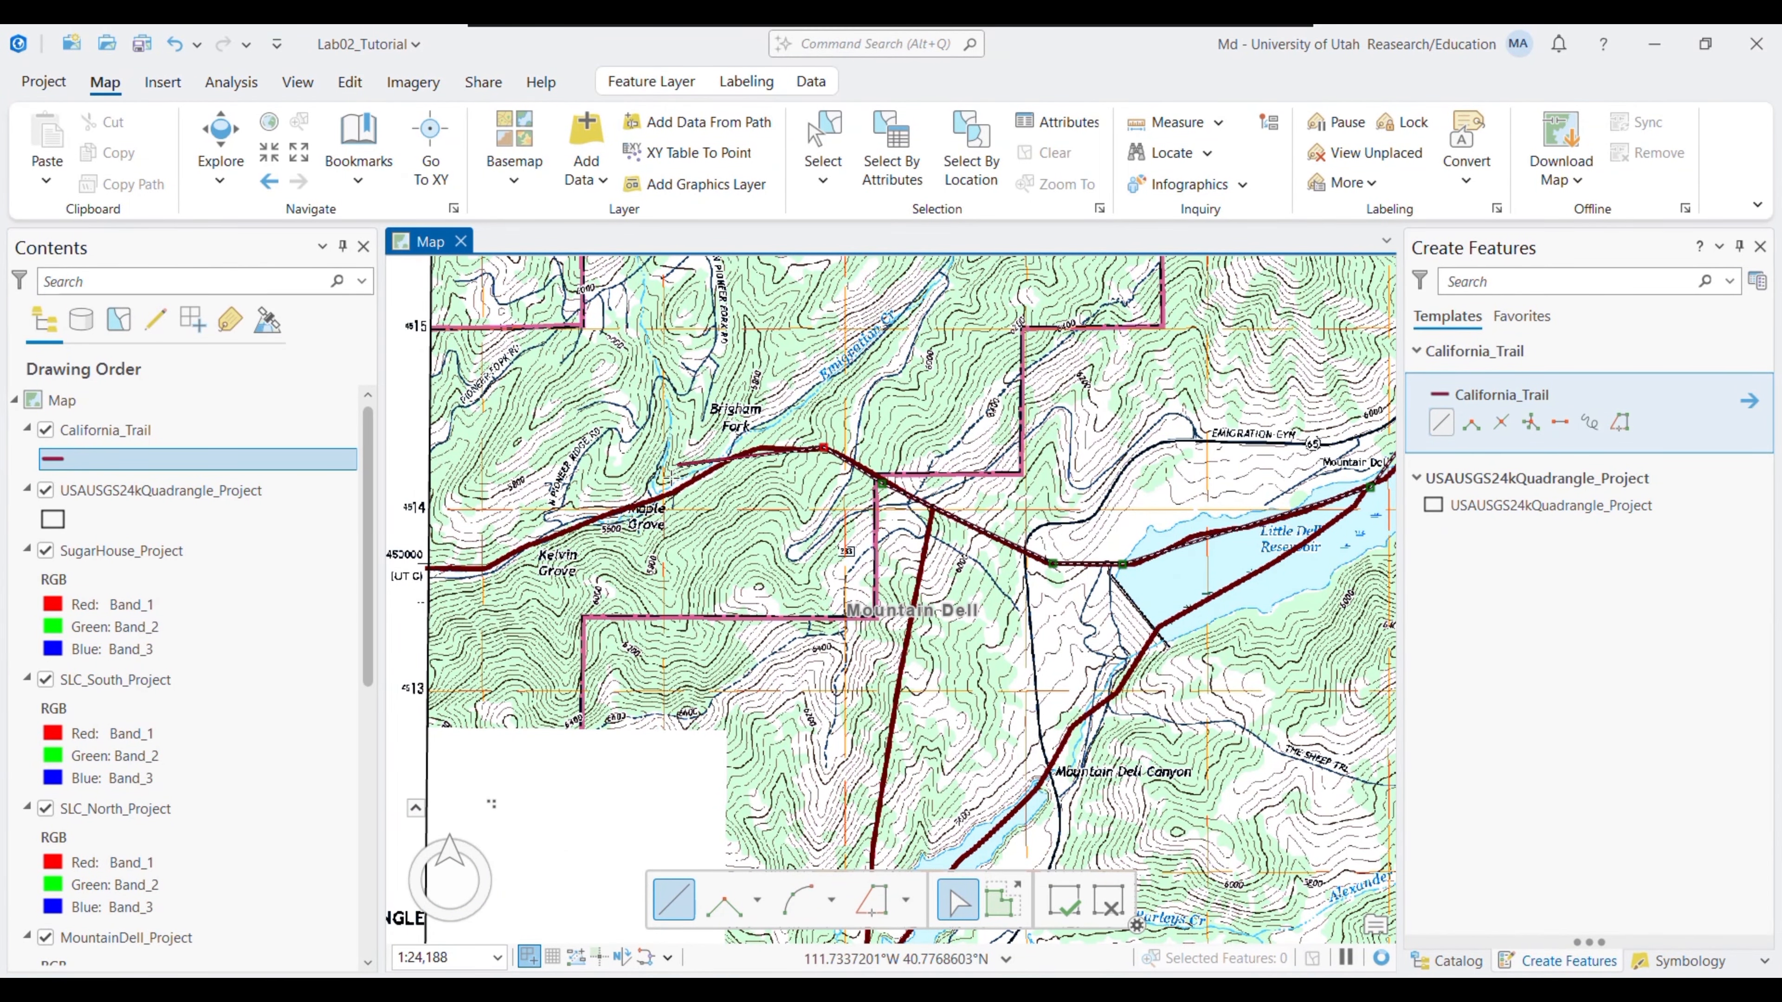
click(639, 502)
click(428, 570)
mouse_move(463, 725)
mouse_down()
mouse_move(846, 448)
mouse_move(850, 647)
mouse_up()
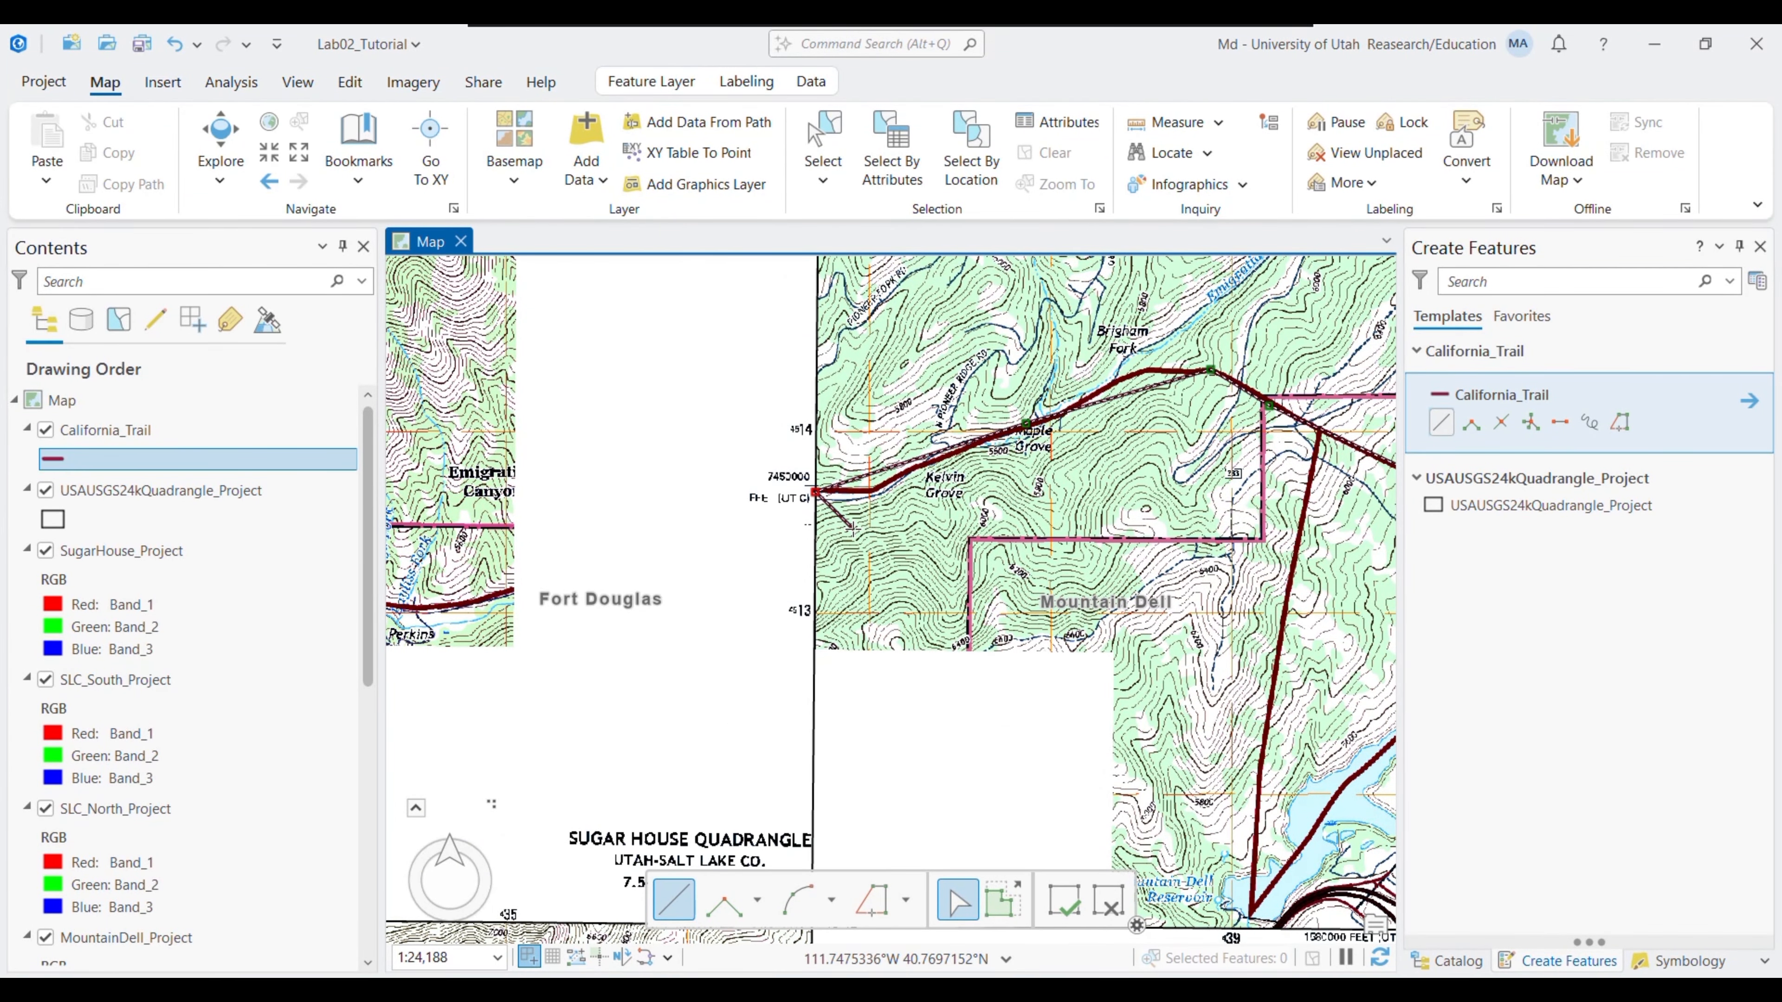
key(ctrl+z)
click(868, 492)
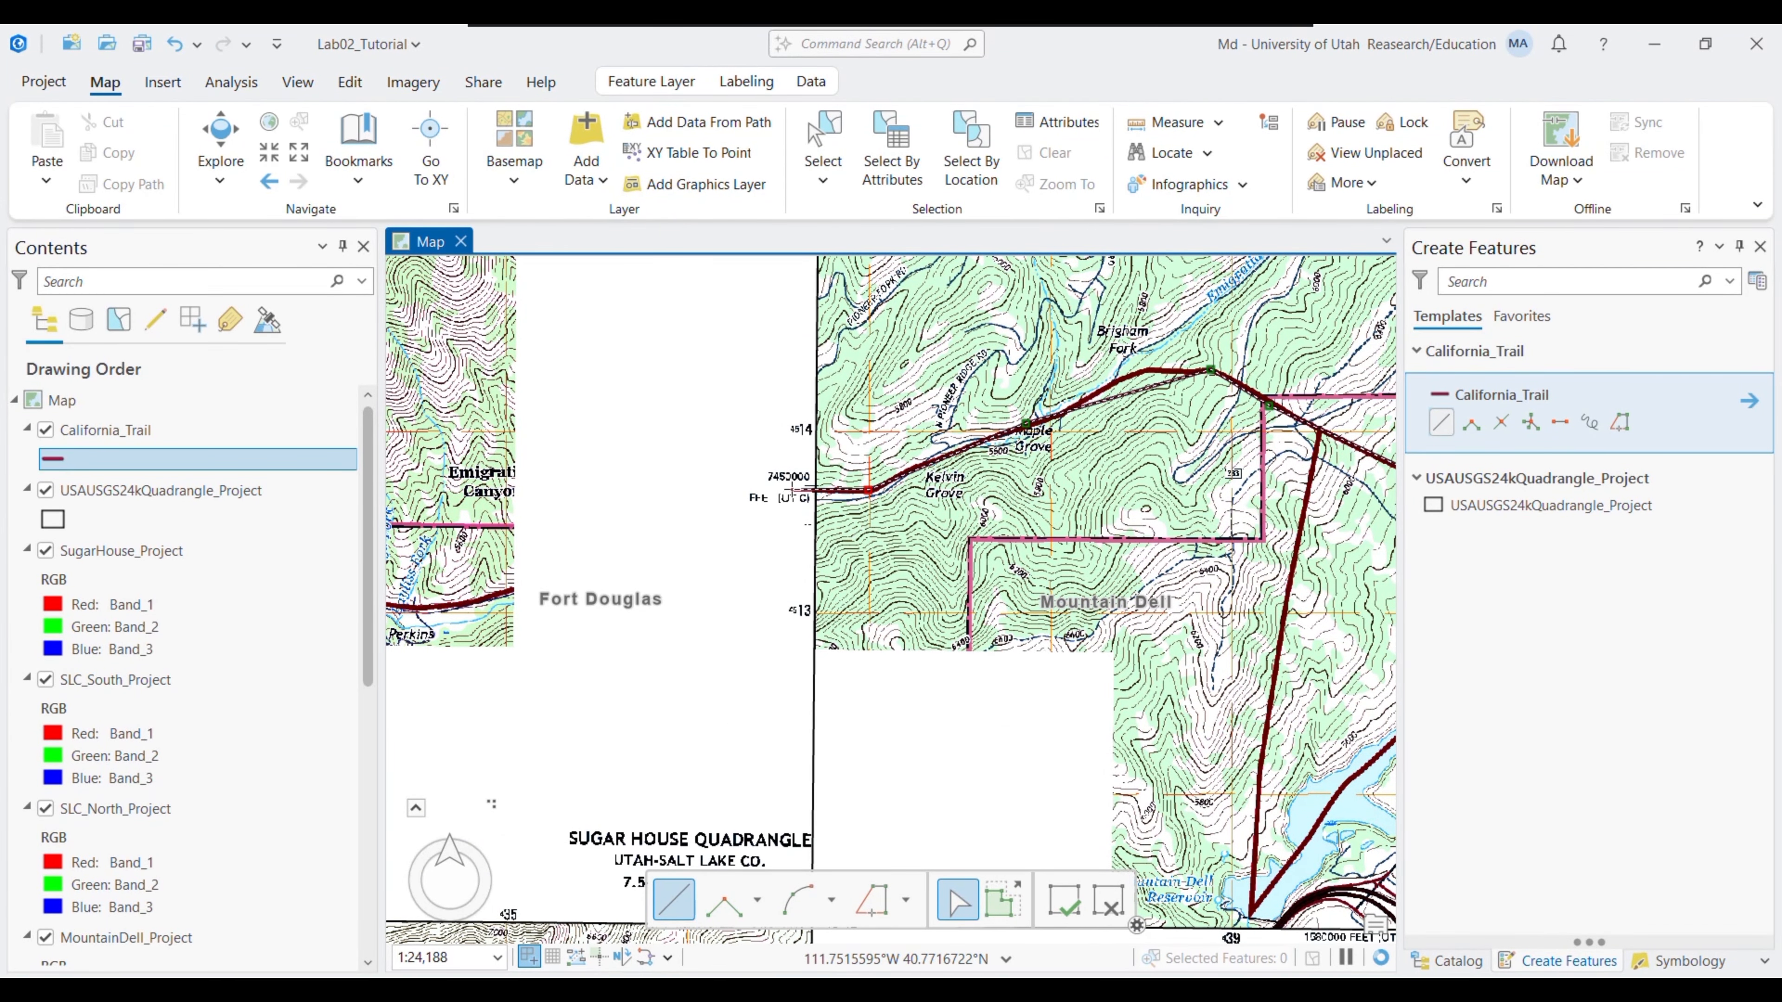
click(507, 592)
- Continue tracing past Fort Douglas to the Salt Lake City South quadrangle edge
drag(506, 593, 1074, 419)
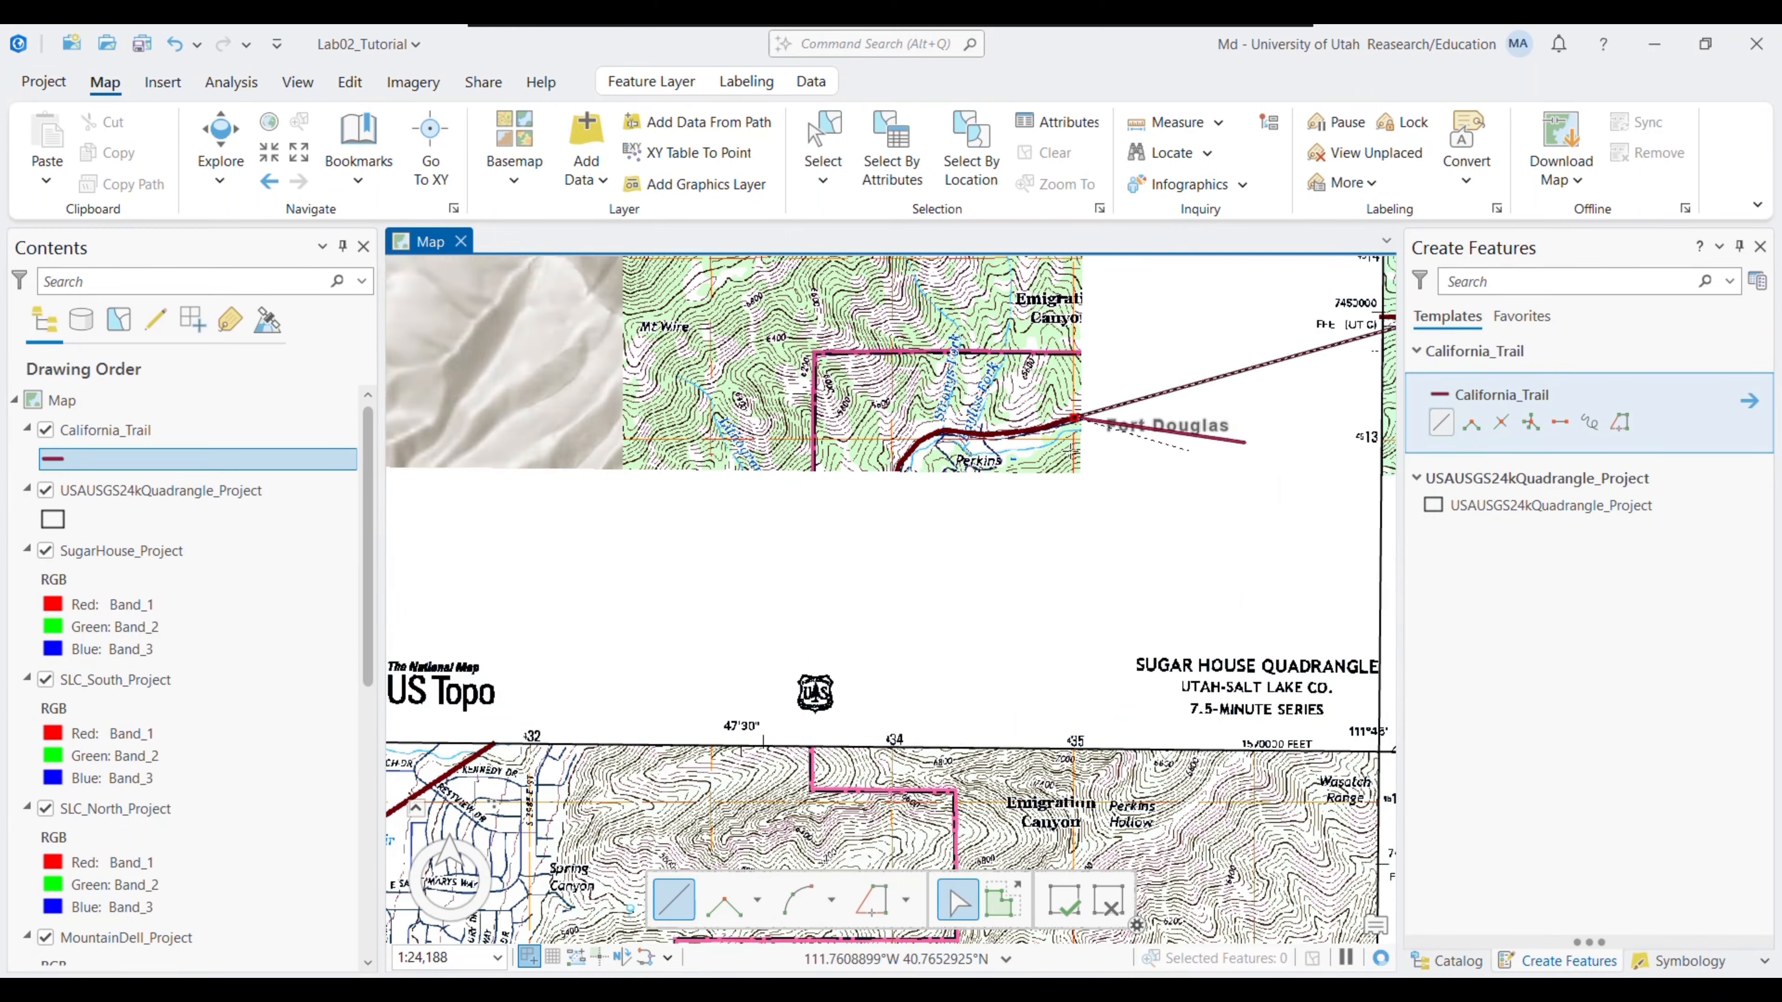
click(898, 471)
drag(805, 622, 1107, 349)
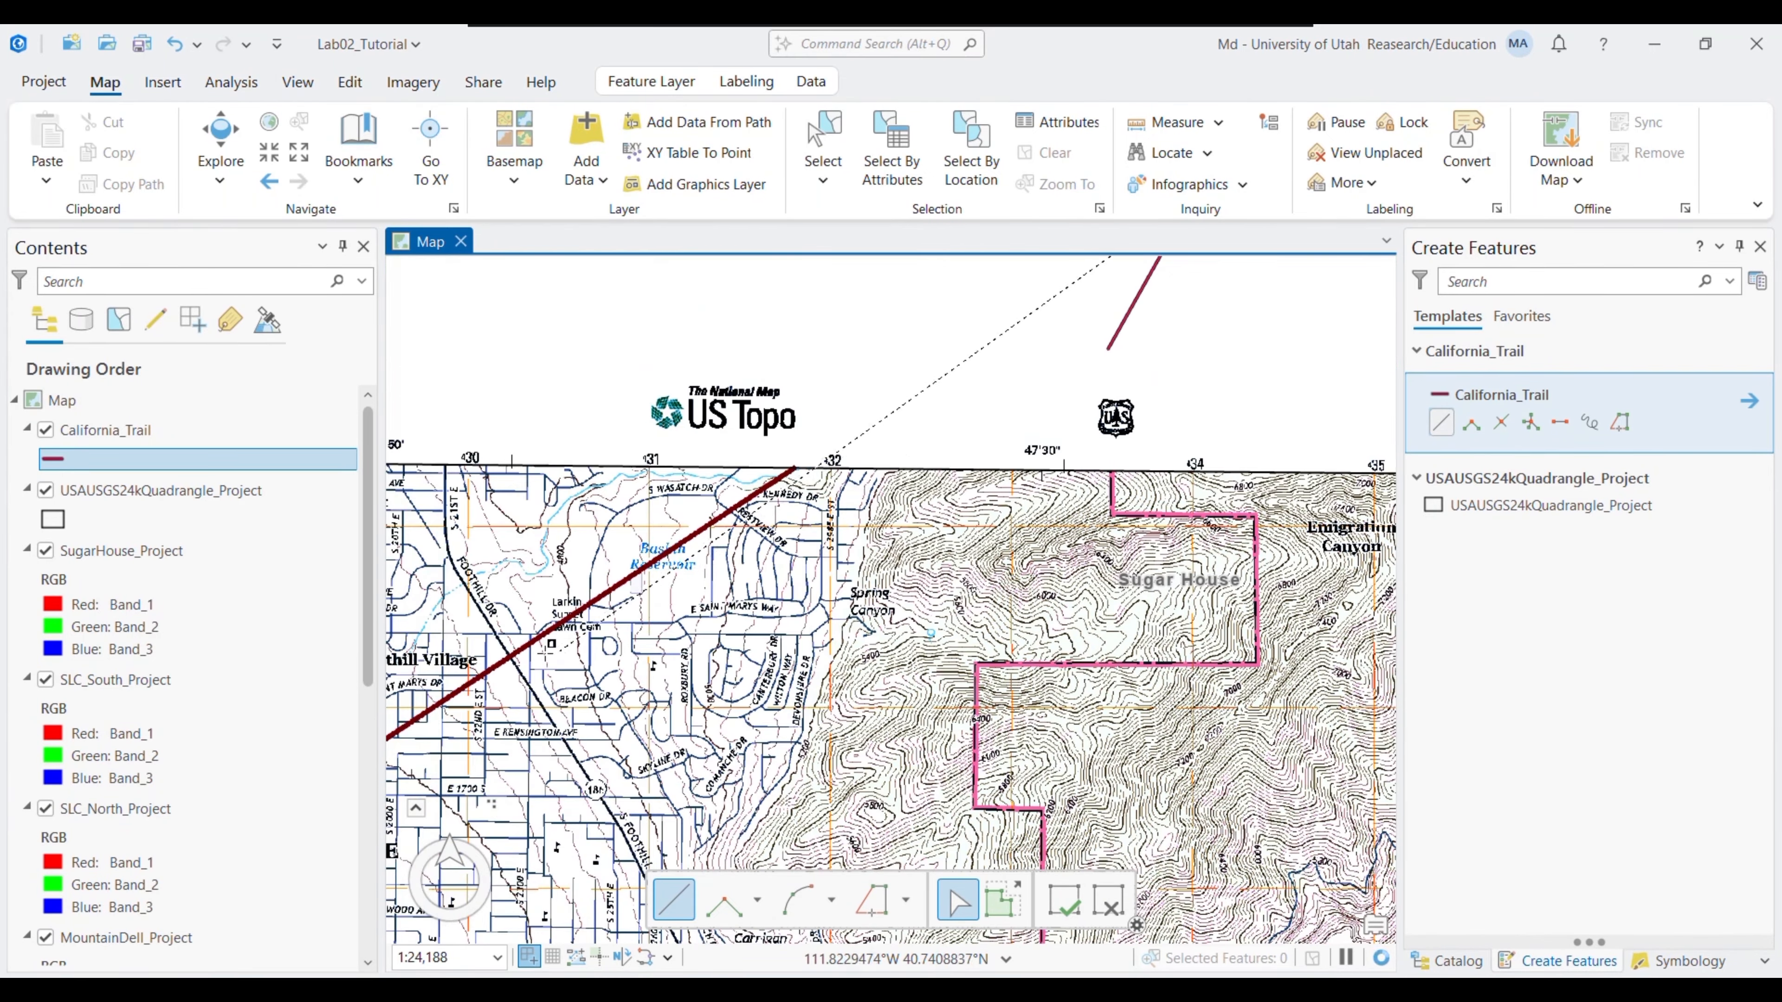
click(795, 469)
click(507, 663)
drag(659, 687, 1185, 279)
click(795, 414)
click(619, 584)
mouse_move(710, 645)
mouse_down()
mouse_move(1062, 414)
mouse_move(1151, 325)
mouse_up()
click(711, 552)
drag(807, 528, 1220, 310)
click(910, 372)
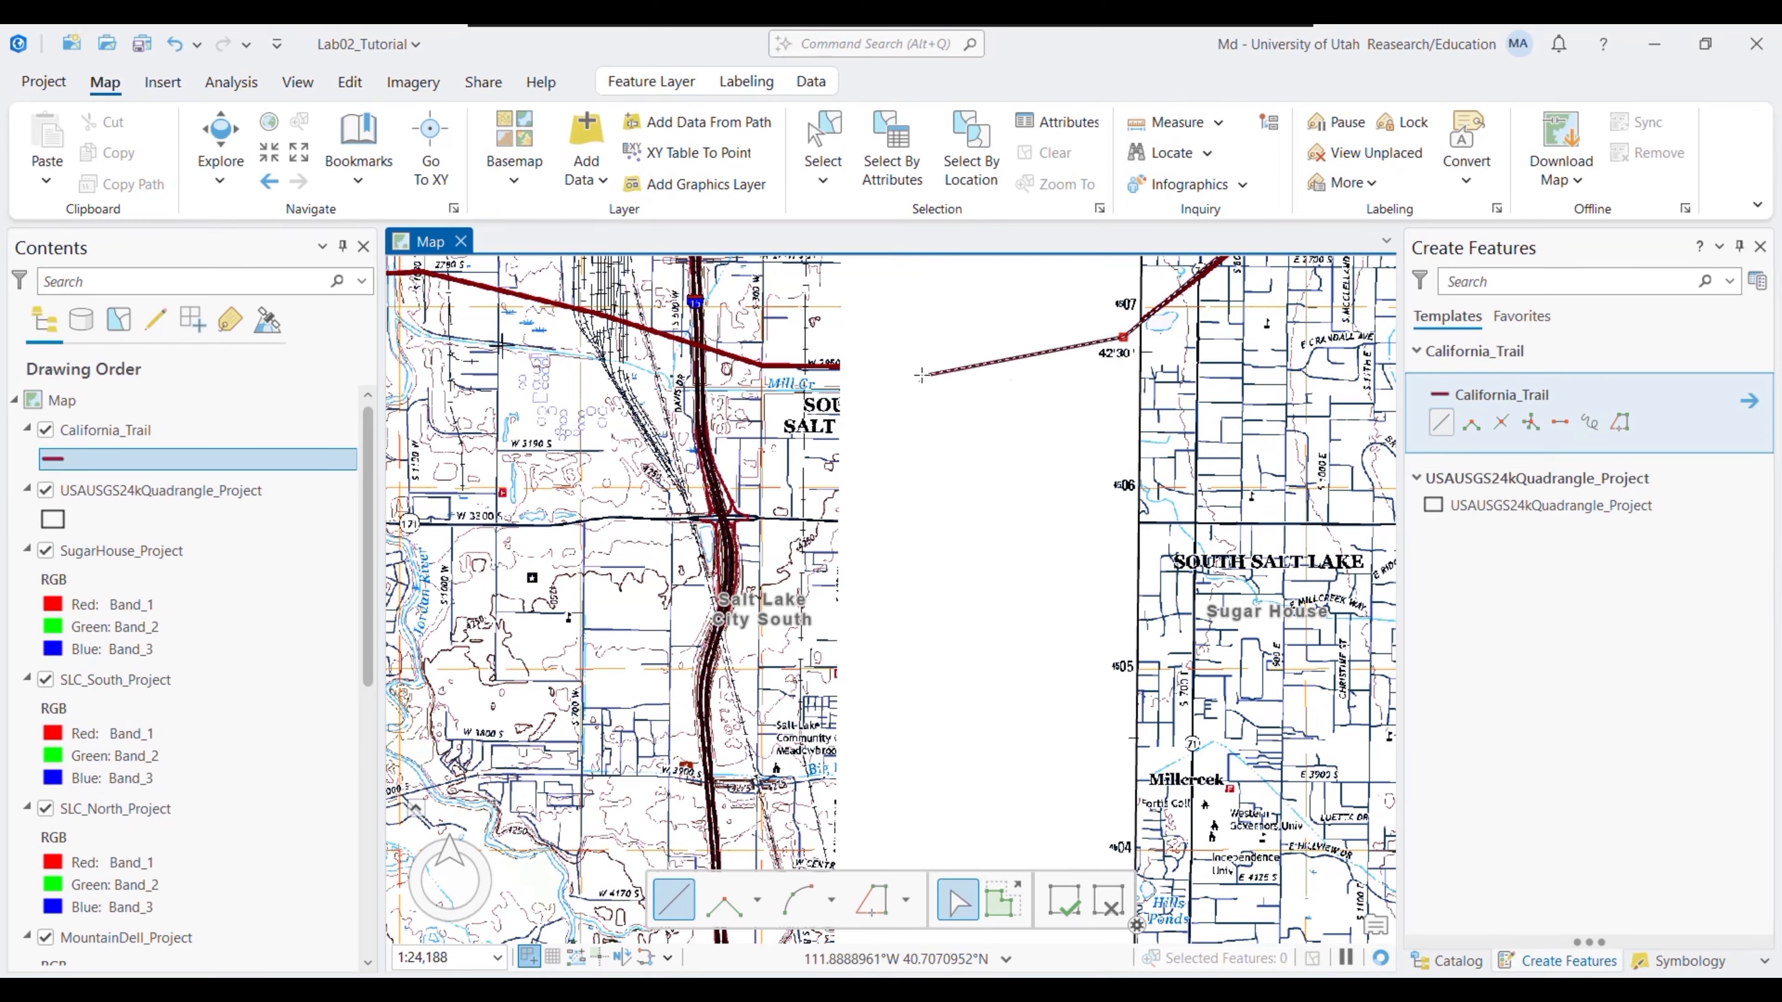
- Trace west through Redwood and West Valley City toward Magna, undoing one misplaced vertex
drag(815, 347, 1443, 581)
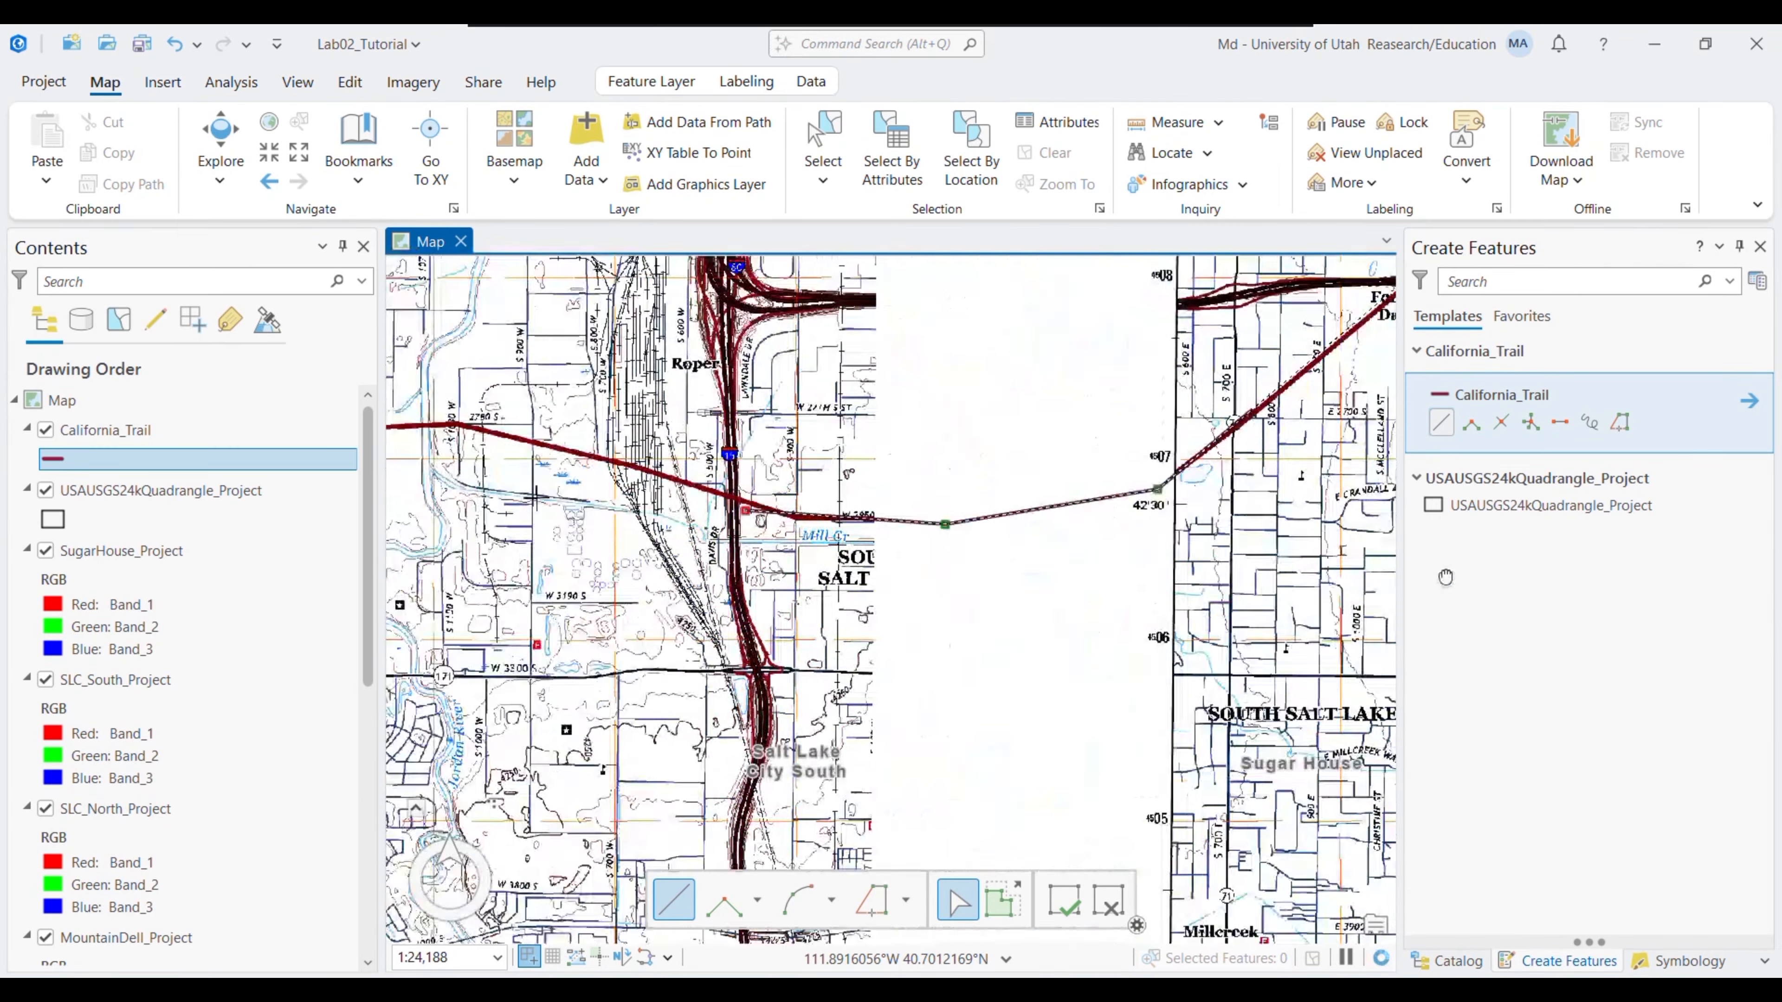
click(1050, 506)
click(736, 519)
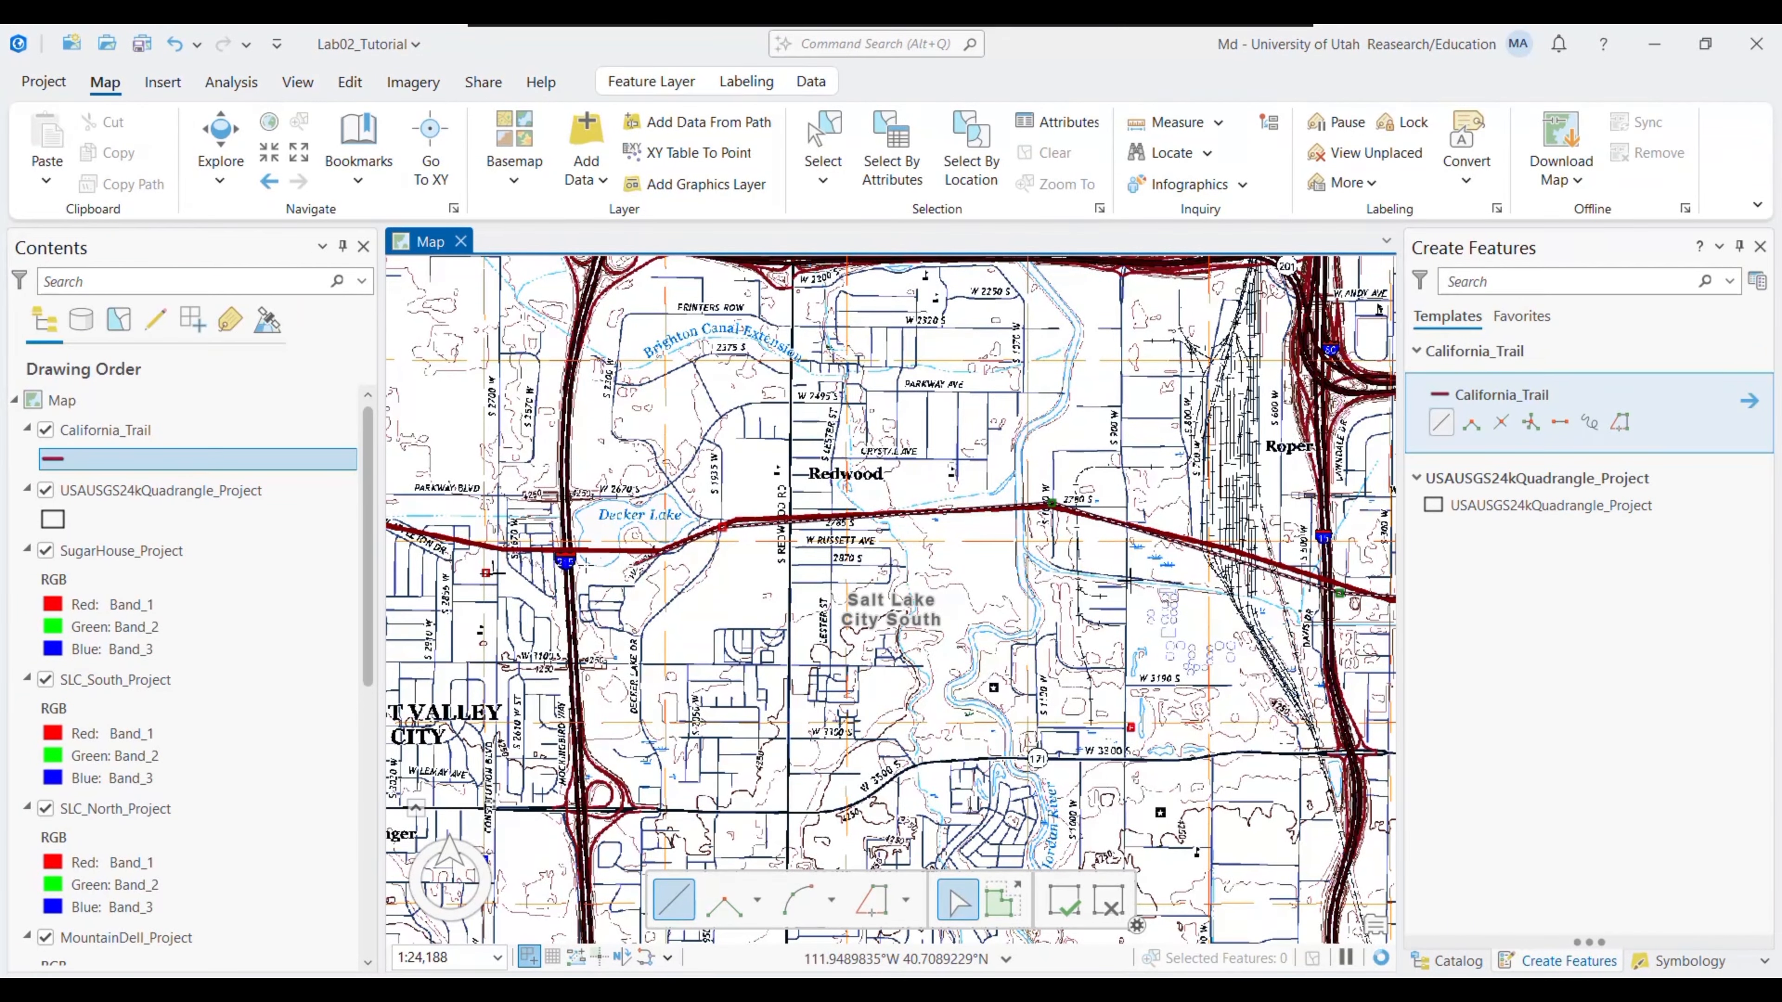
click(462, 561)
mouse_move(485, 574)
mouse_down()
mouse_move(1055, 642)
mouse_move(979, 582)
mouse_up()
key(ctrl+z)
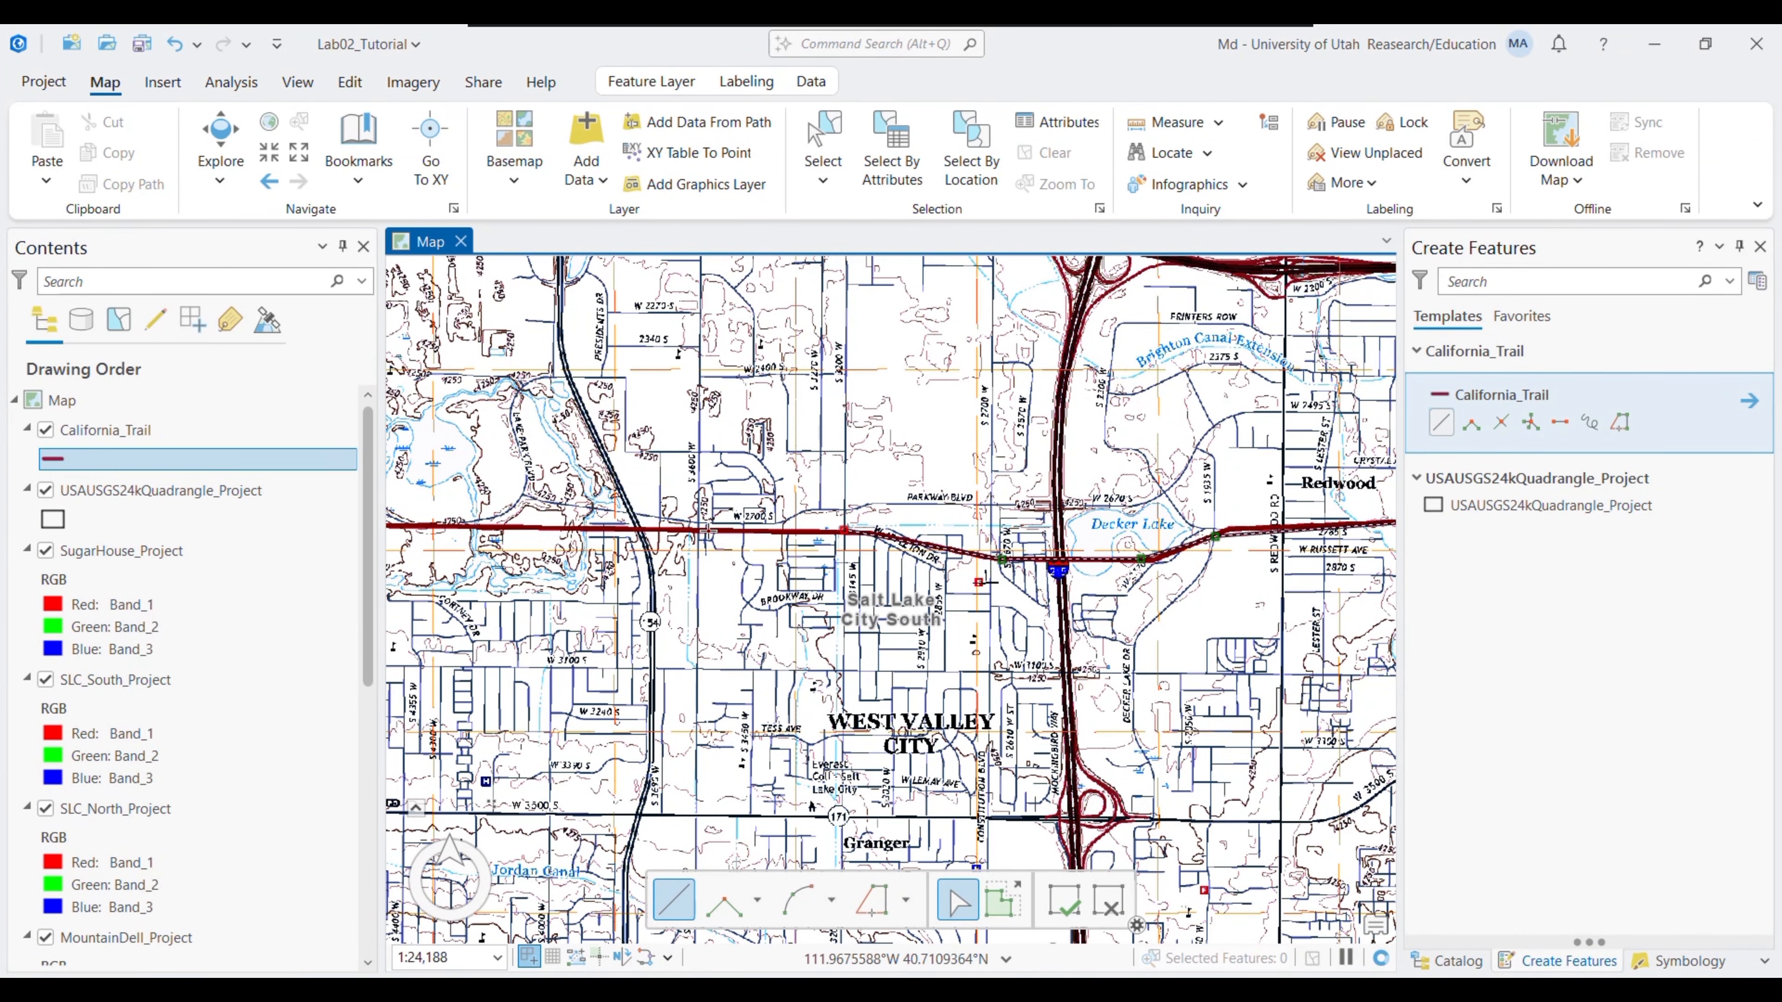
drag(450, 531, 968, 540)
click(866, 534)
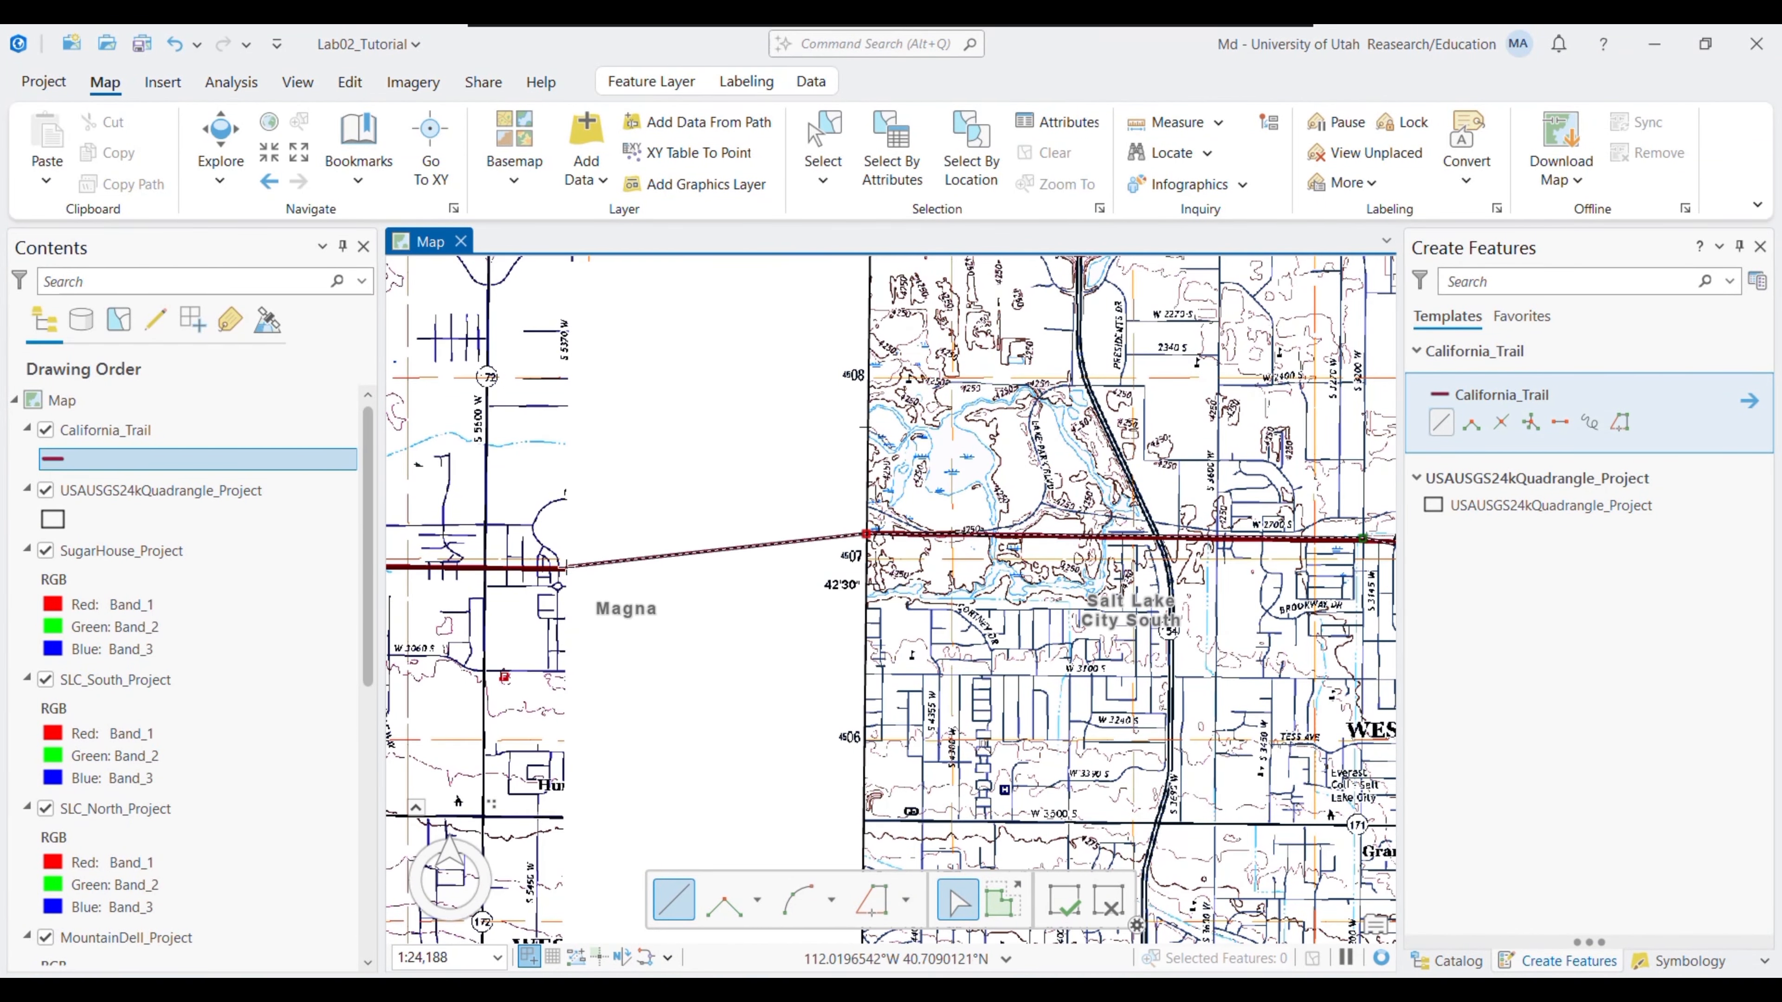
click(566, 567)
drag(801, 587, 1233, 441)
drag(737, 420, 1114, 554)
click(636, 553)
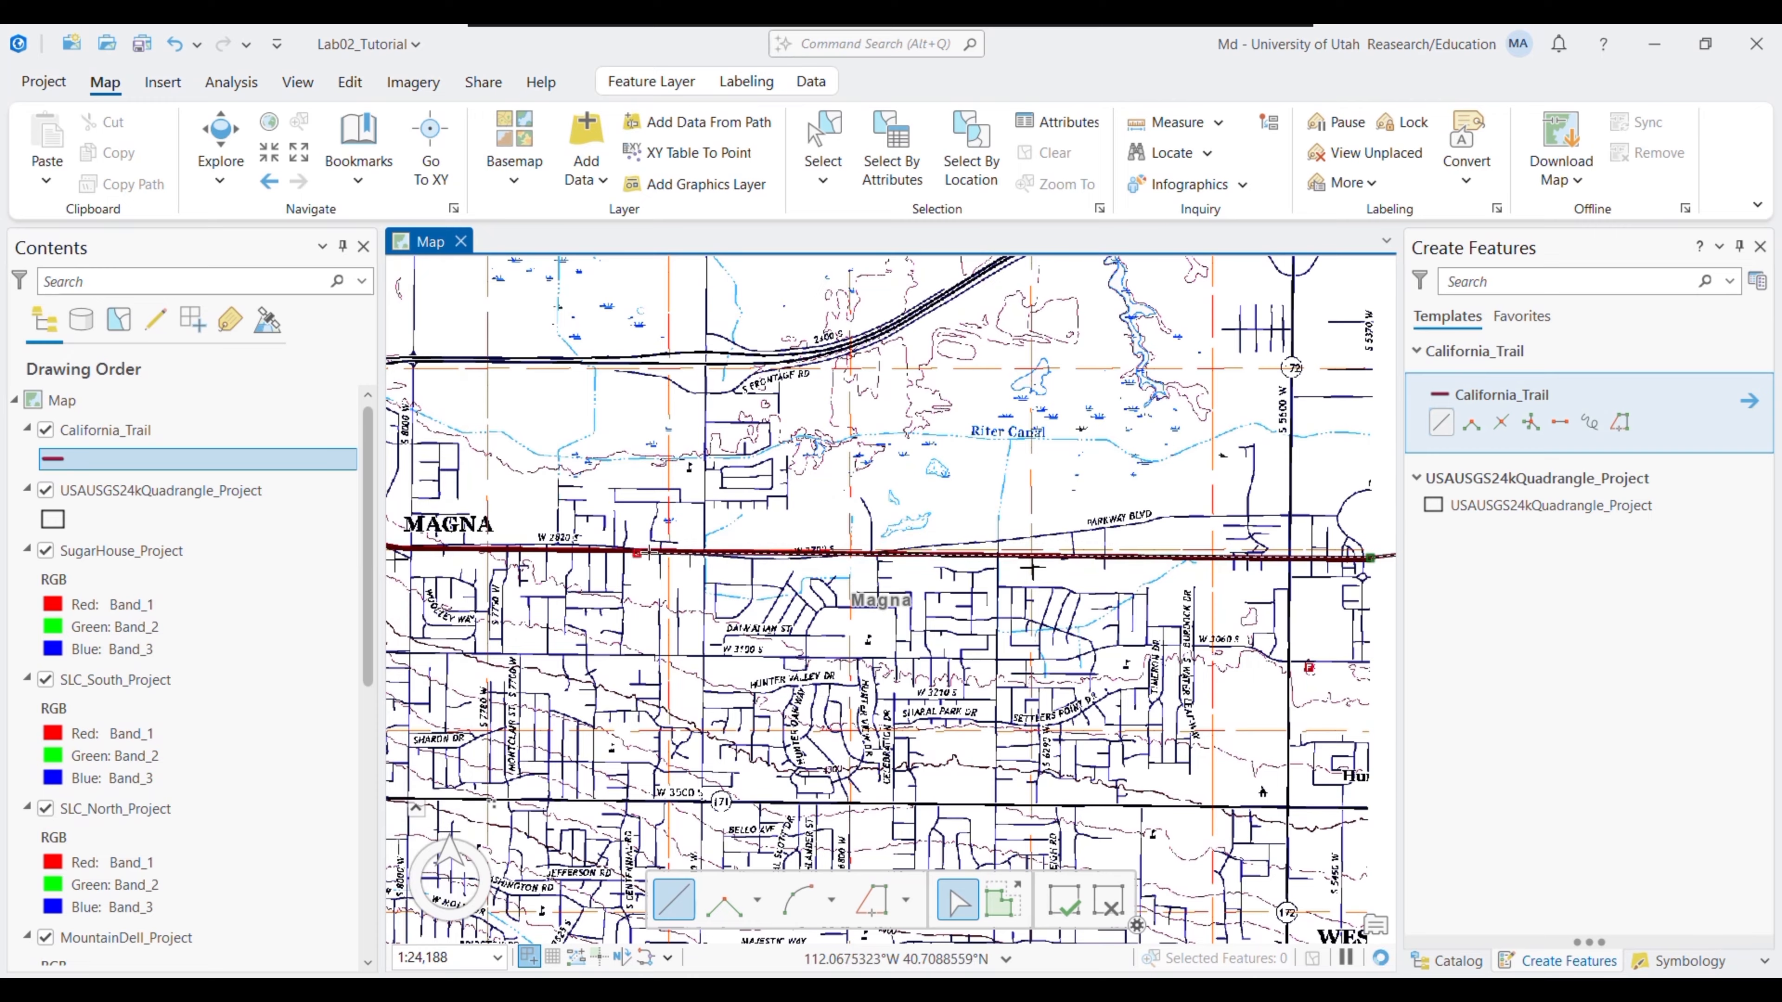
- Trace past Magna Mill, Garfield and Lake Point Junction, finishing at the quadrangle edge near Mills Junction
drag(648, 553, 1328, 596)
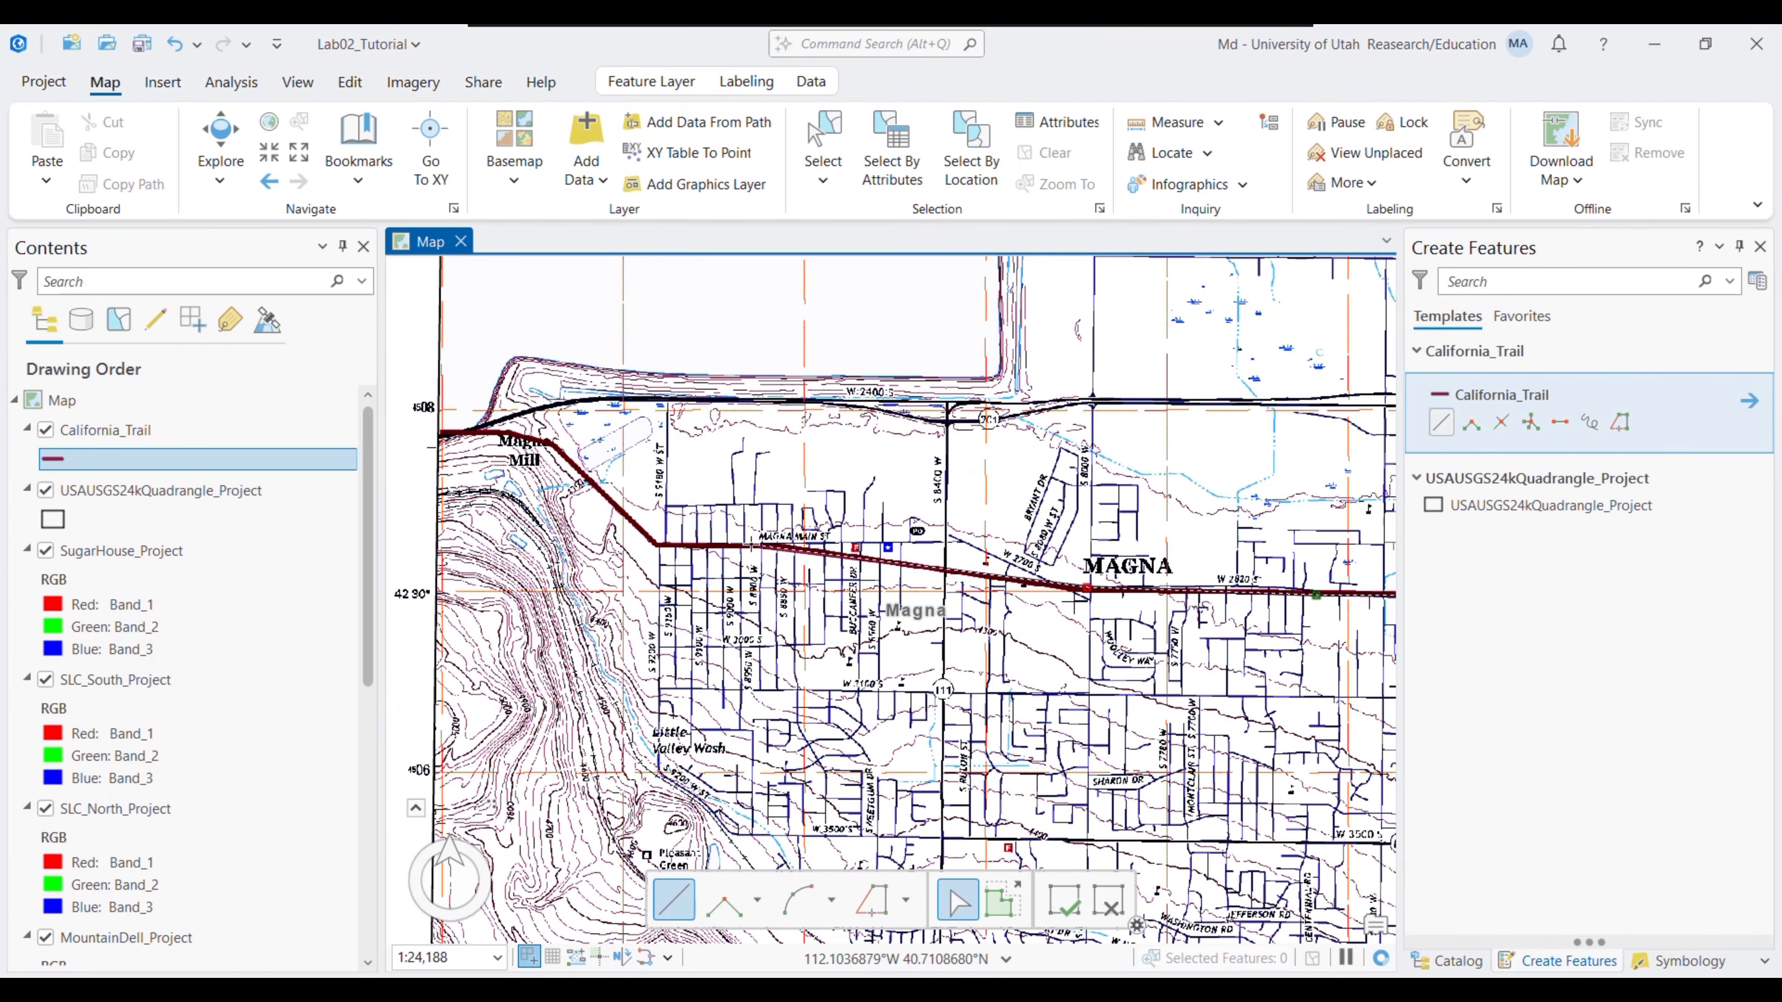
click(550, 444)
mouse_move(731, 509)
mouse_down()
mouse_move(1444, 605)
mouse_move(1376, 591)
mouse_up()
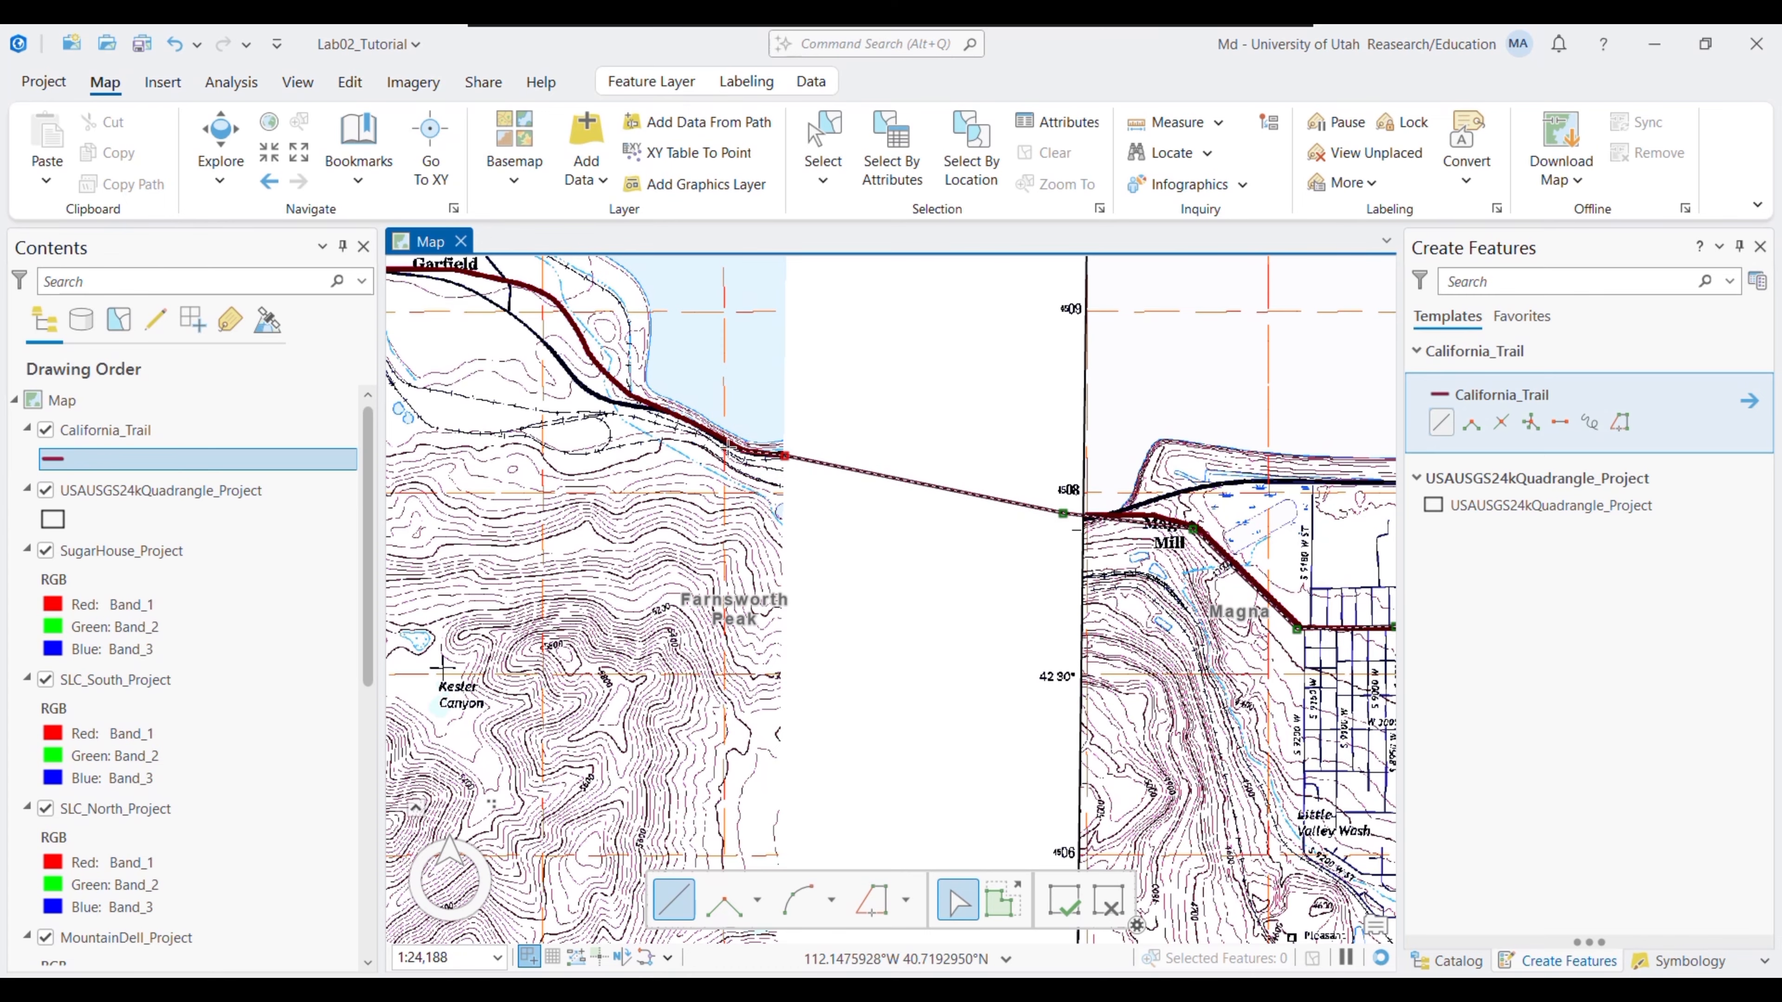
click(644, 404)
drag(652, 405, 1125, 659)
click(1020, 559)
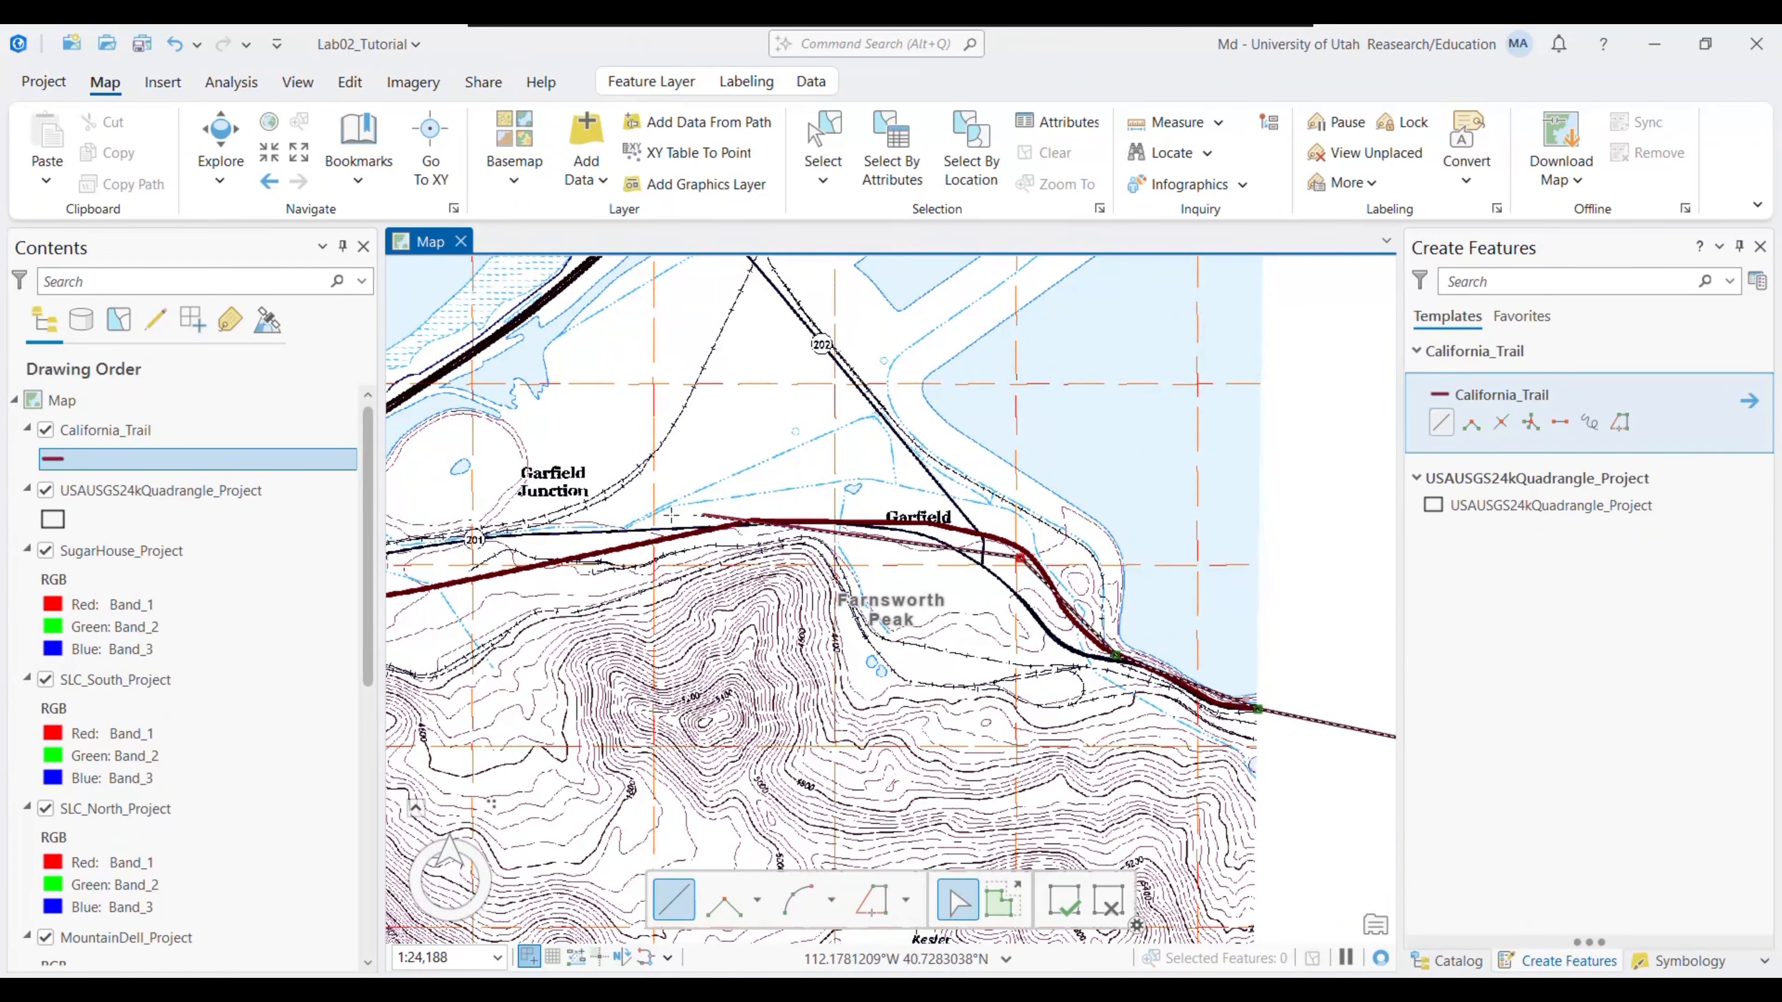
mouse_move(538, 561)
mouse_down()
mouse_move(1084, 463)
mouse_move(814, 475)
mouse_move(1181, 493)
mouse_move(1050, 494)
mouse_up()
click(861, 468)
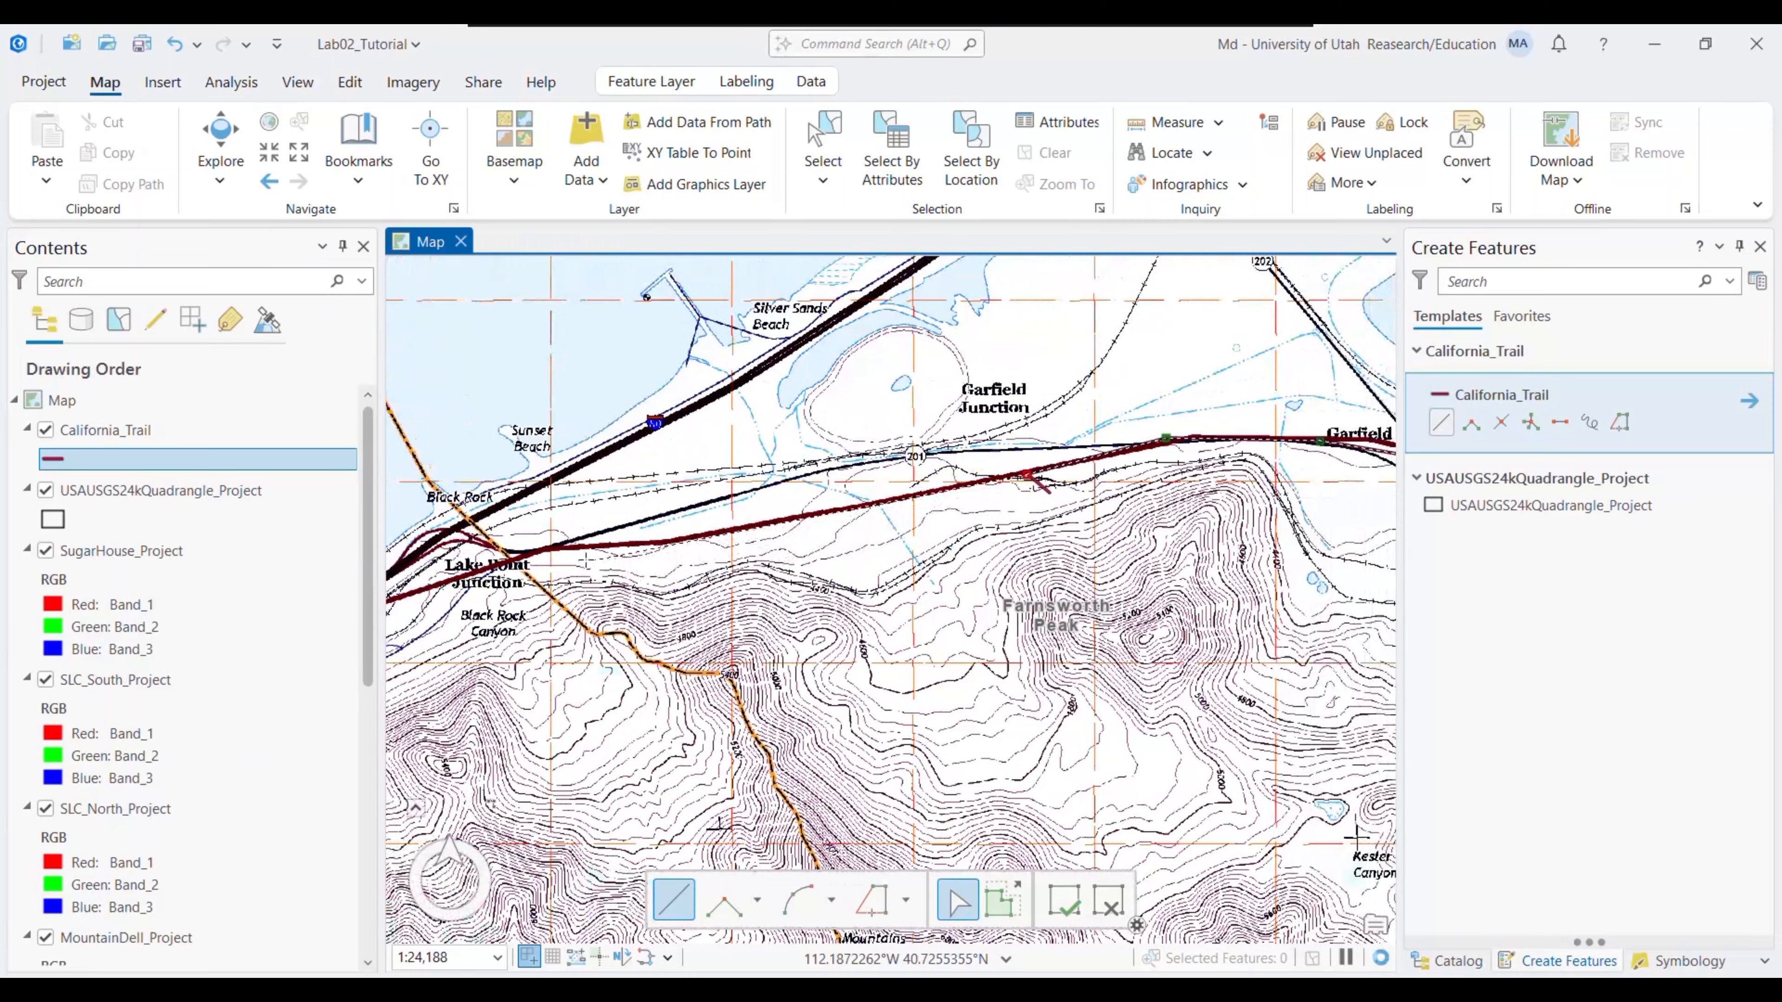
click(557, 548)
drag(428, 647, 1206, 599)
click(1168, 548)
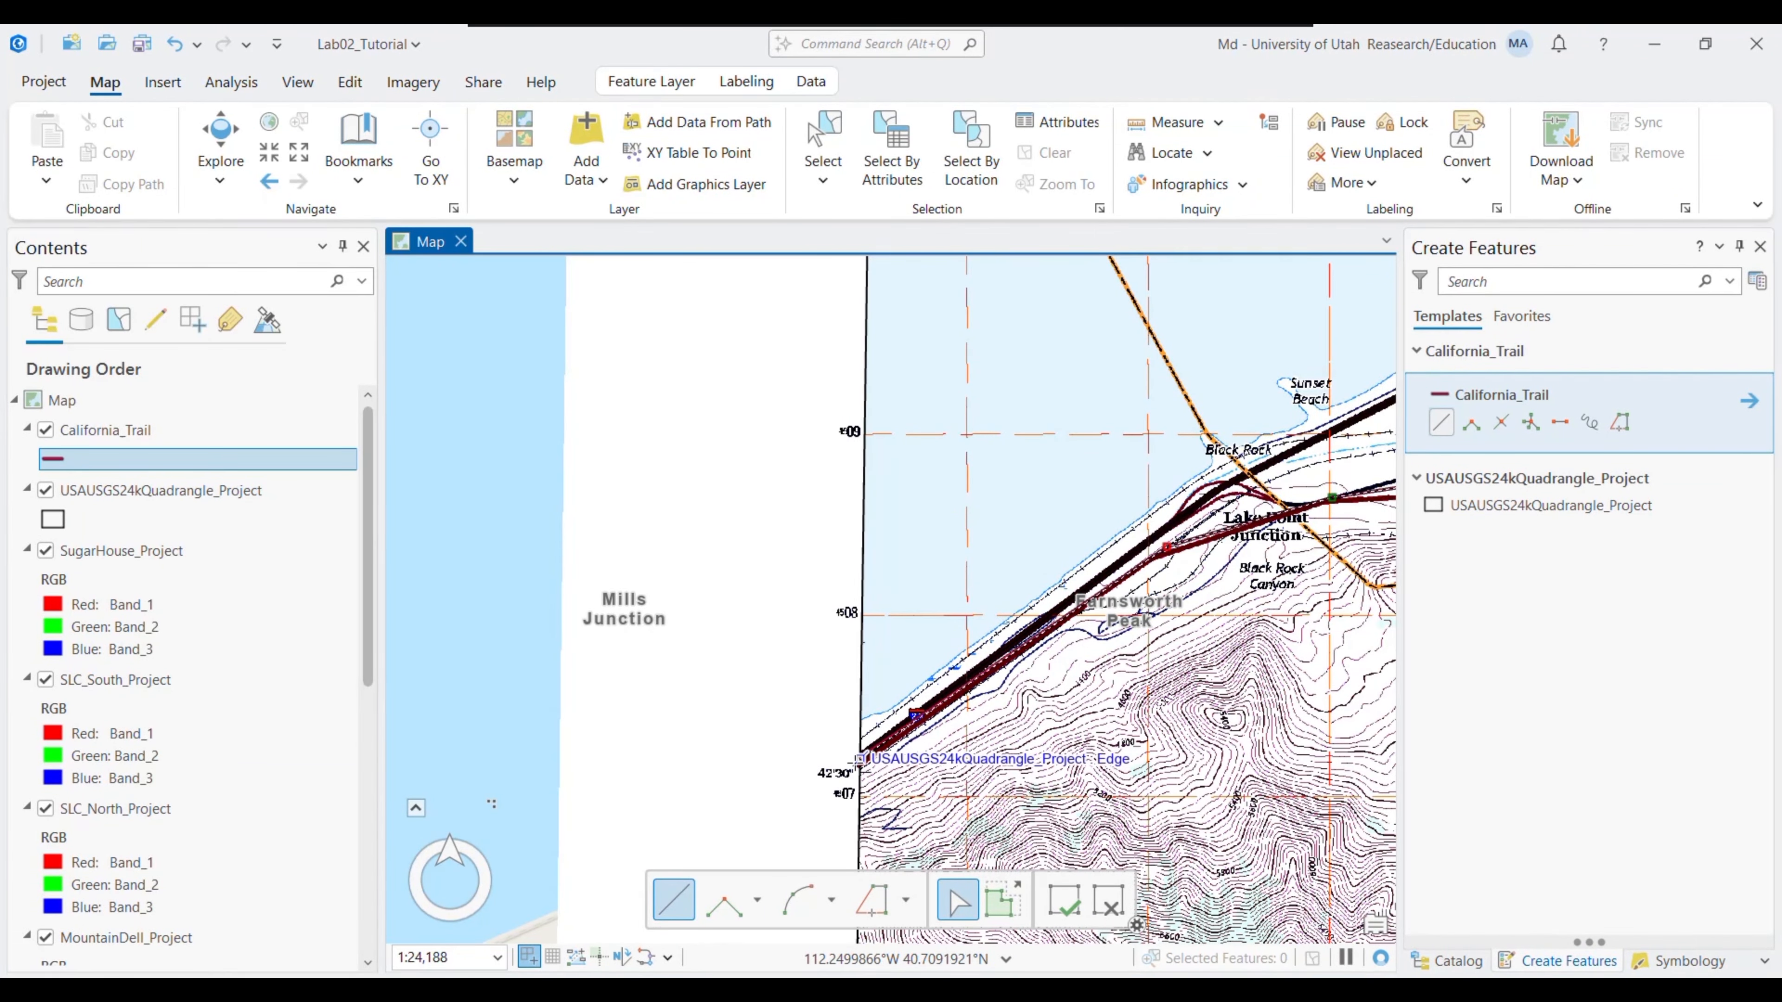
click(859, 765)
drag(916, 657, 1068, 401)
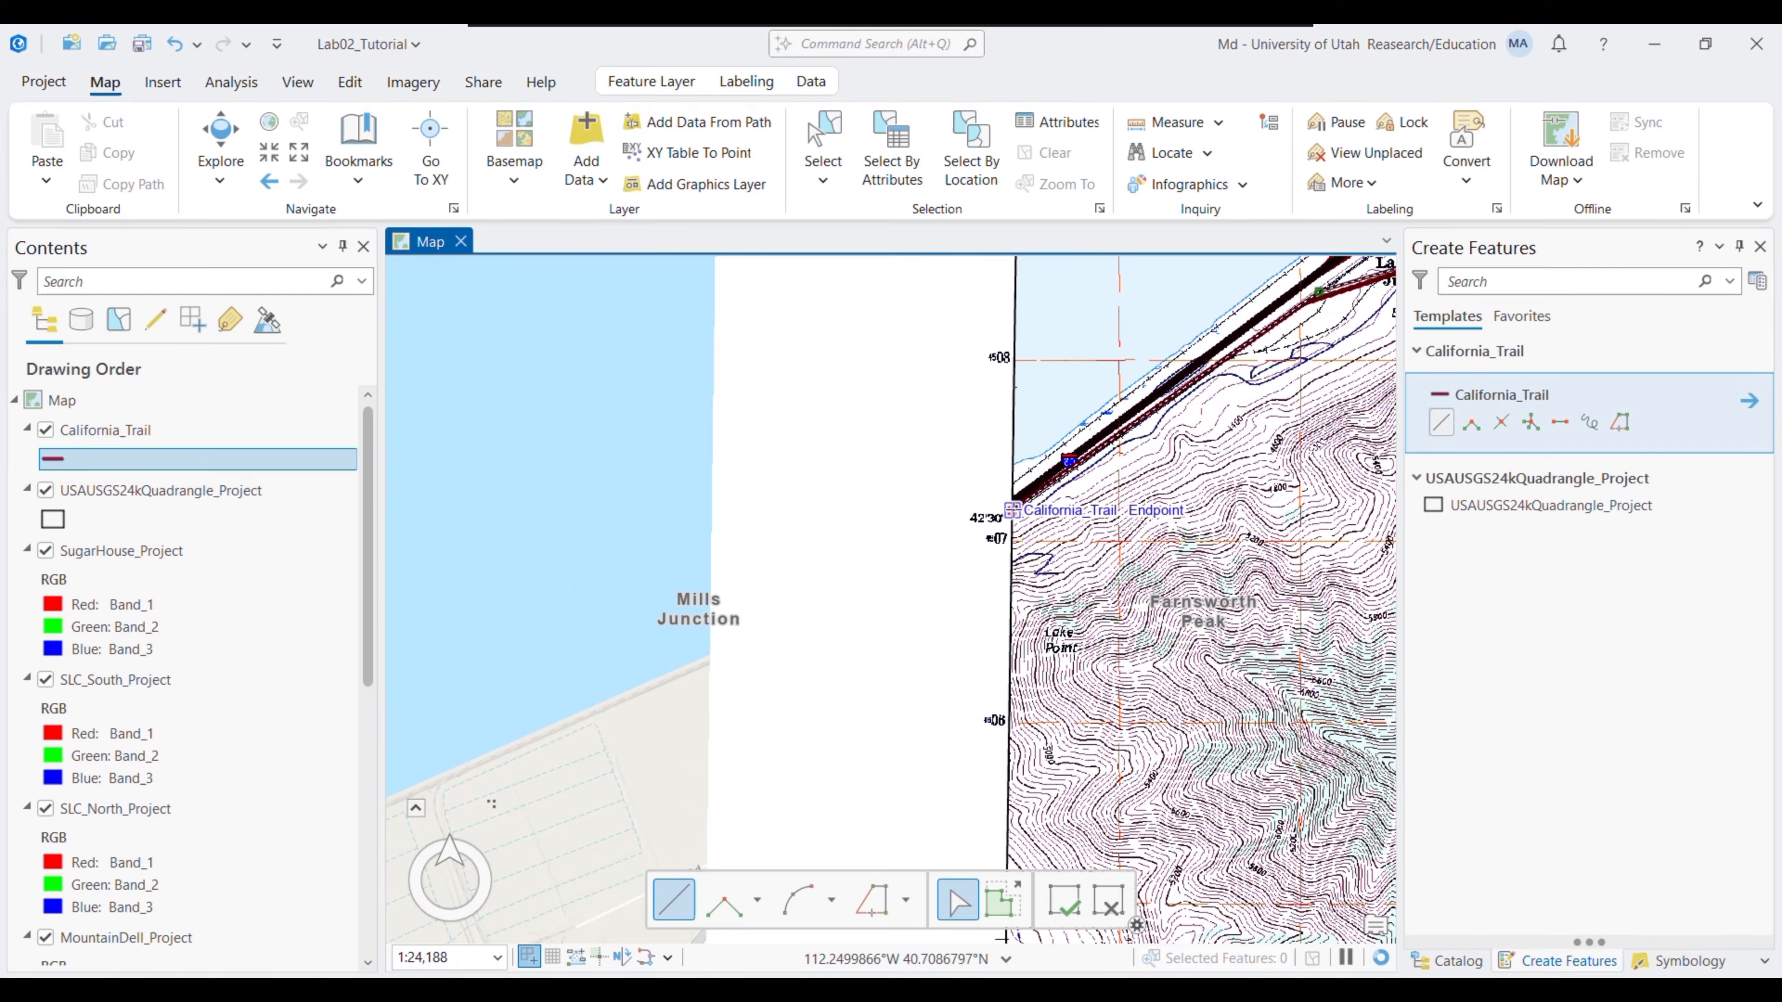
double_click(1012, 510)
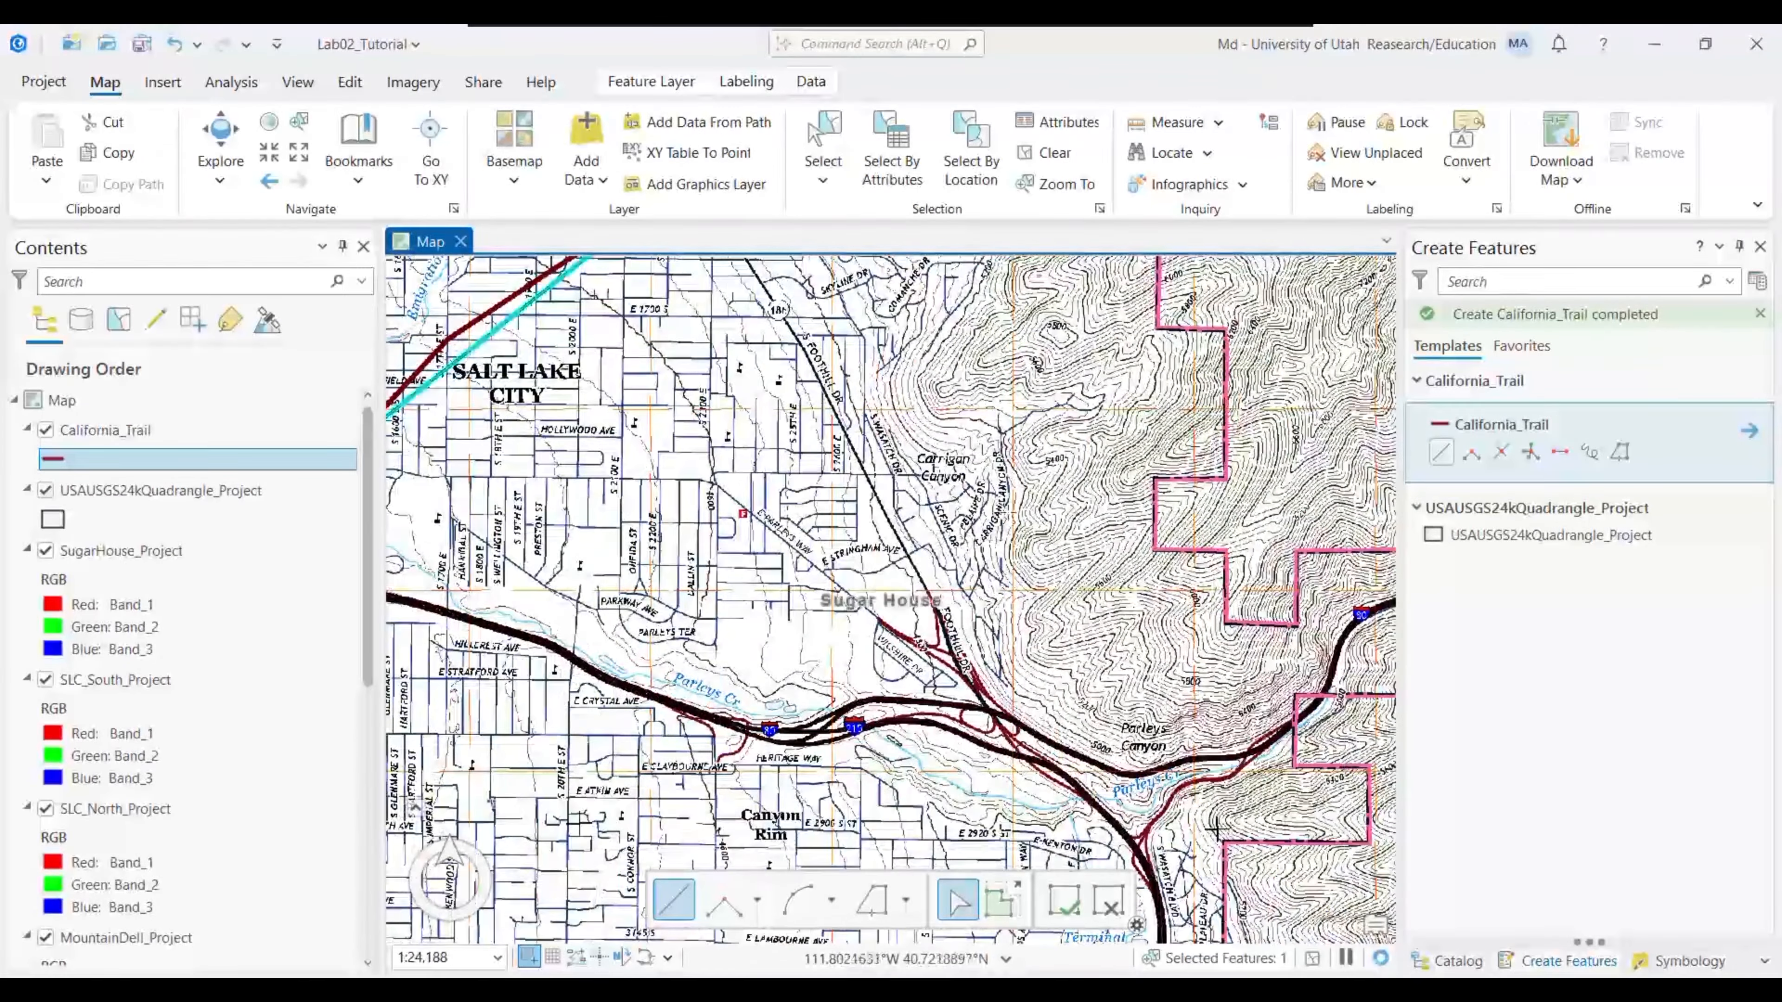
- Zoom back to Mountain Dell Canyon and start a California_Trail line at a snapped trail vertex
scroll(898, 591, down, 2)
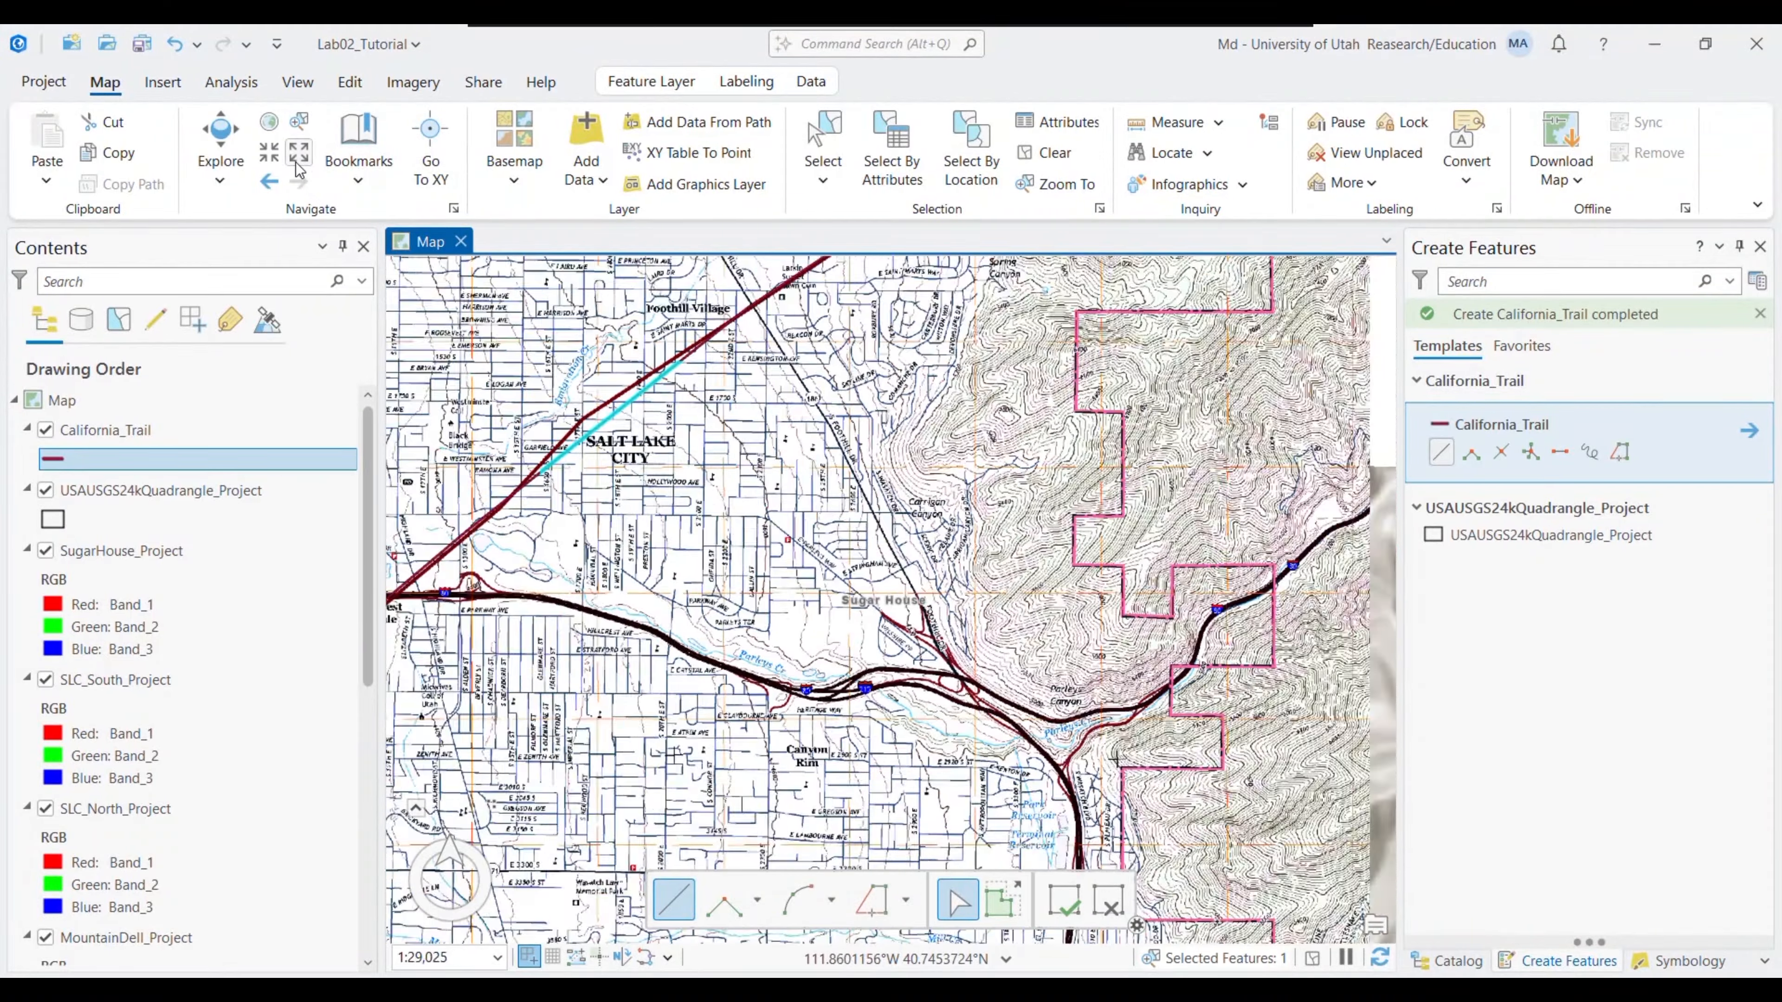
drag(1245, 458, 863, 513)
drag(1017, 386, 786, 561)
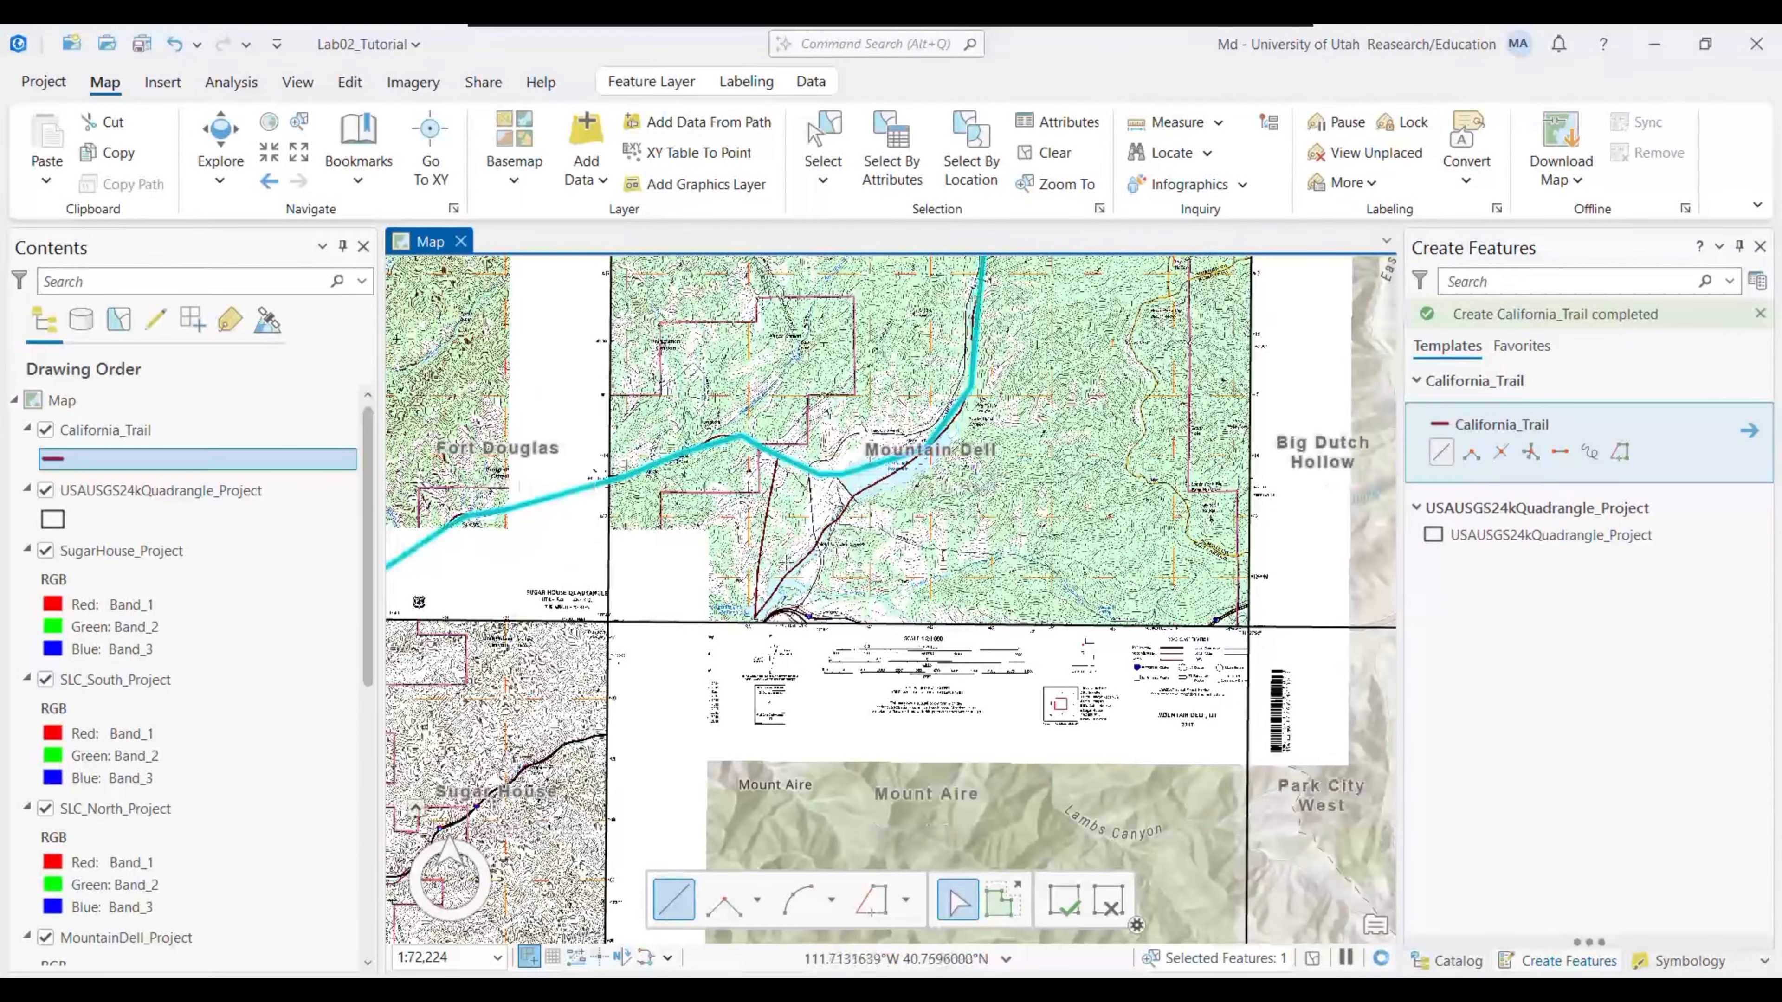
click(261, 161)
click(261, 160)
click(261, 160)
click(260, 160)
click(261, 160)
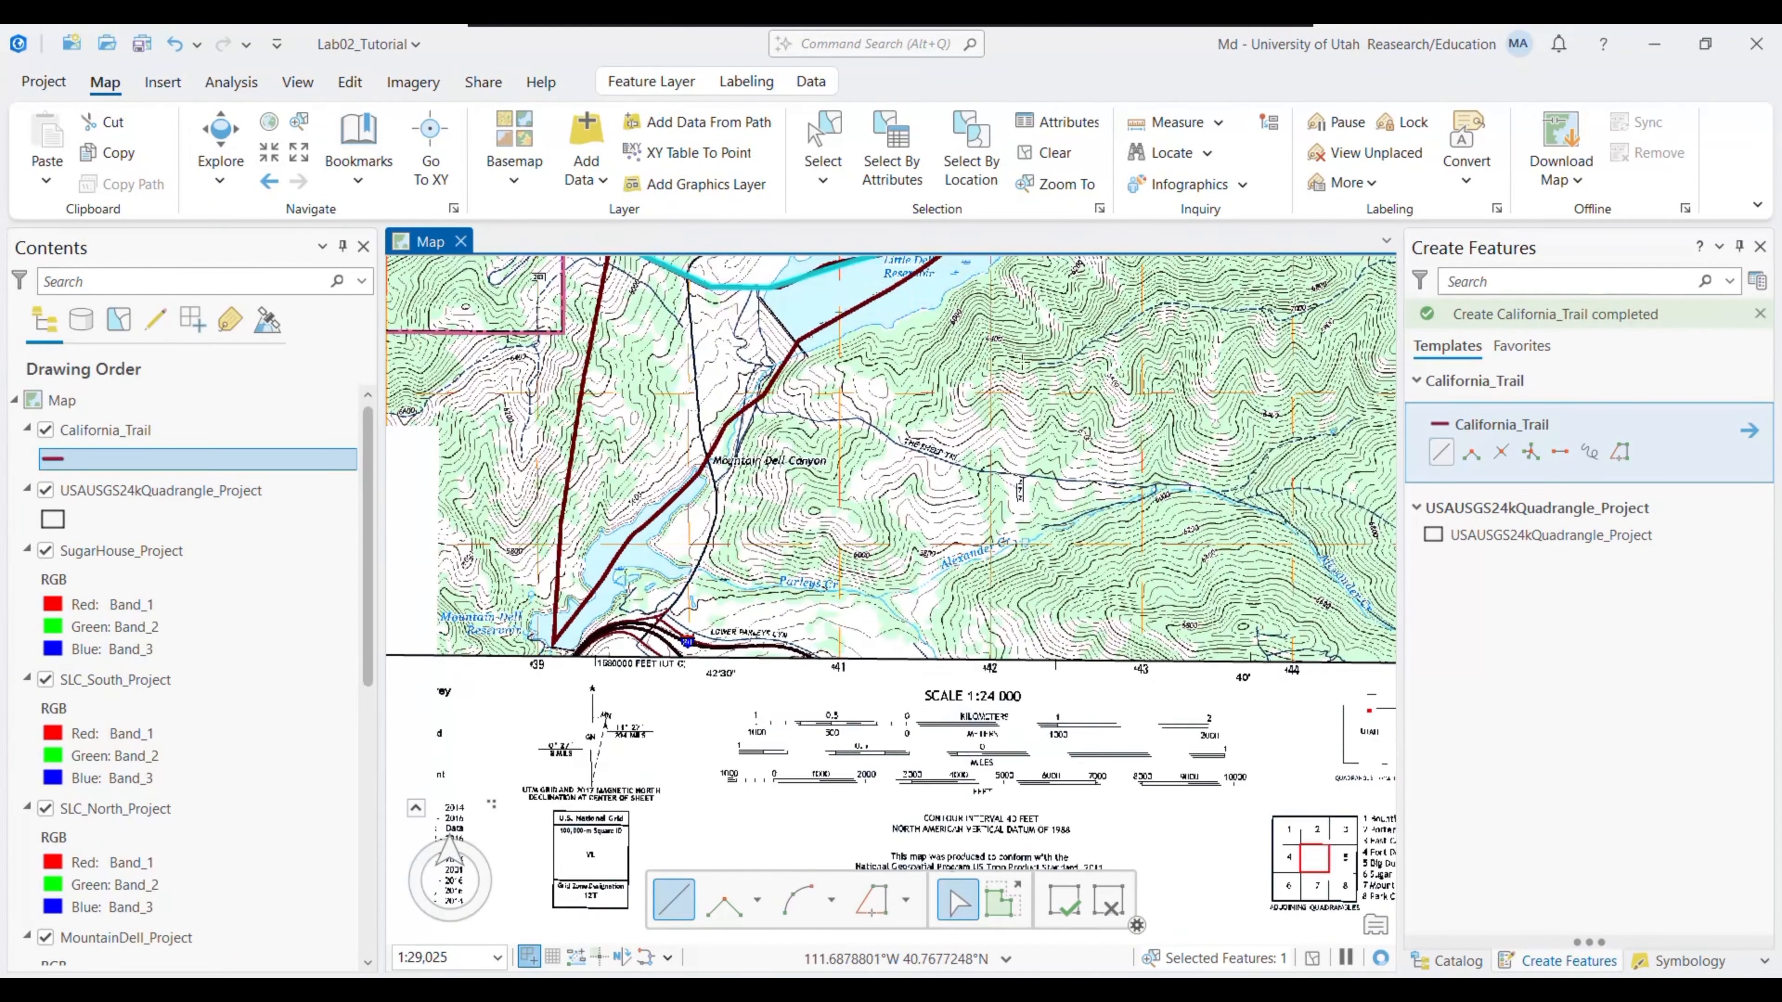
drag(1027, 320, 996, 531)
click(932, 435)
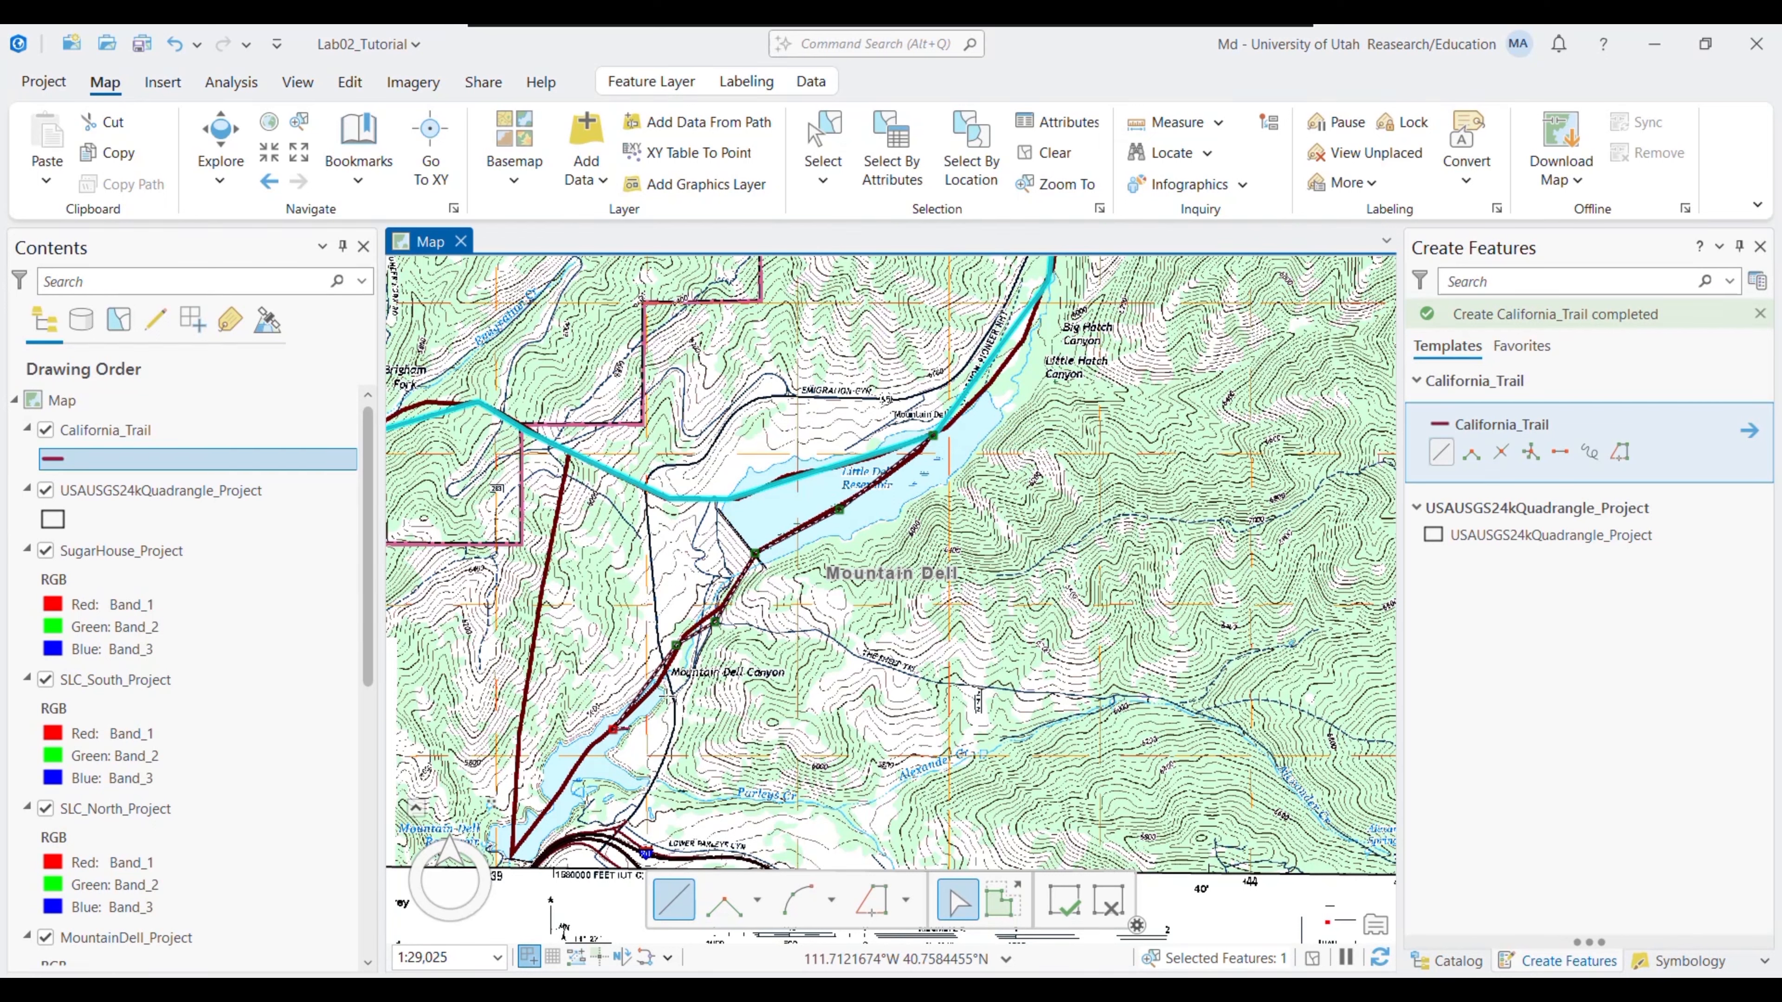
drag(623, 728, 569, 598)
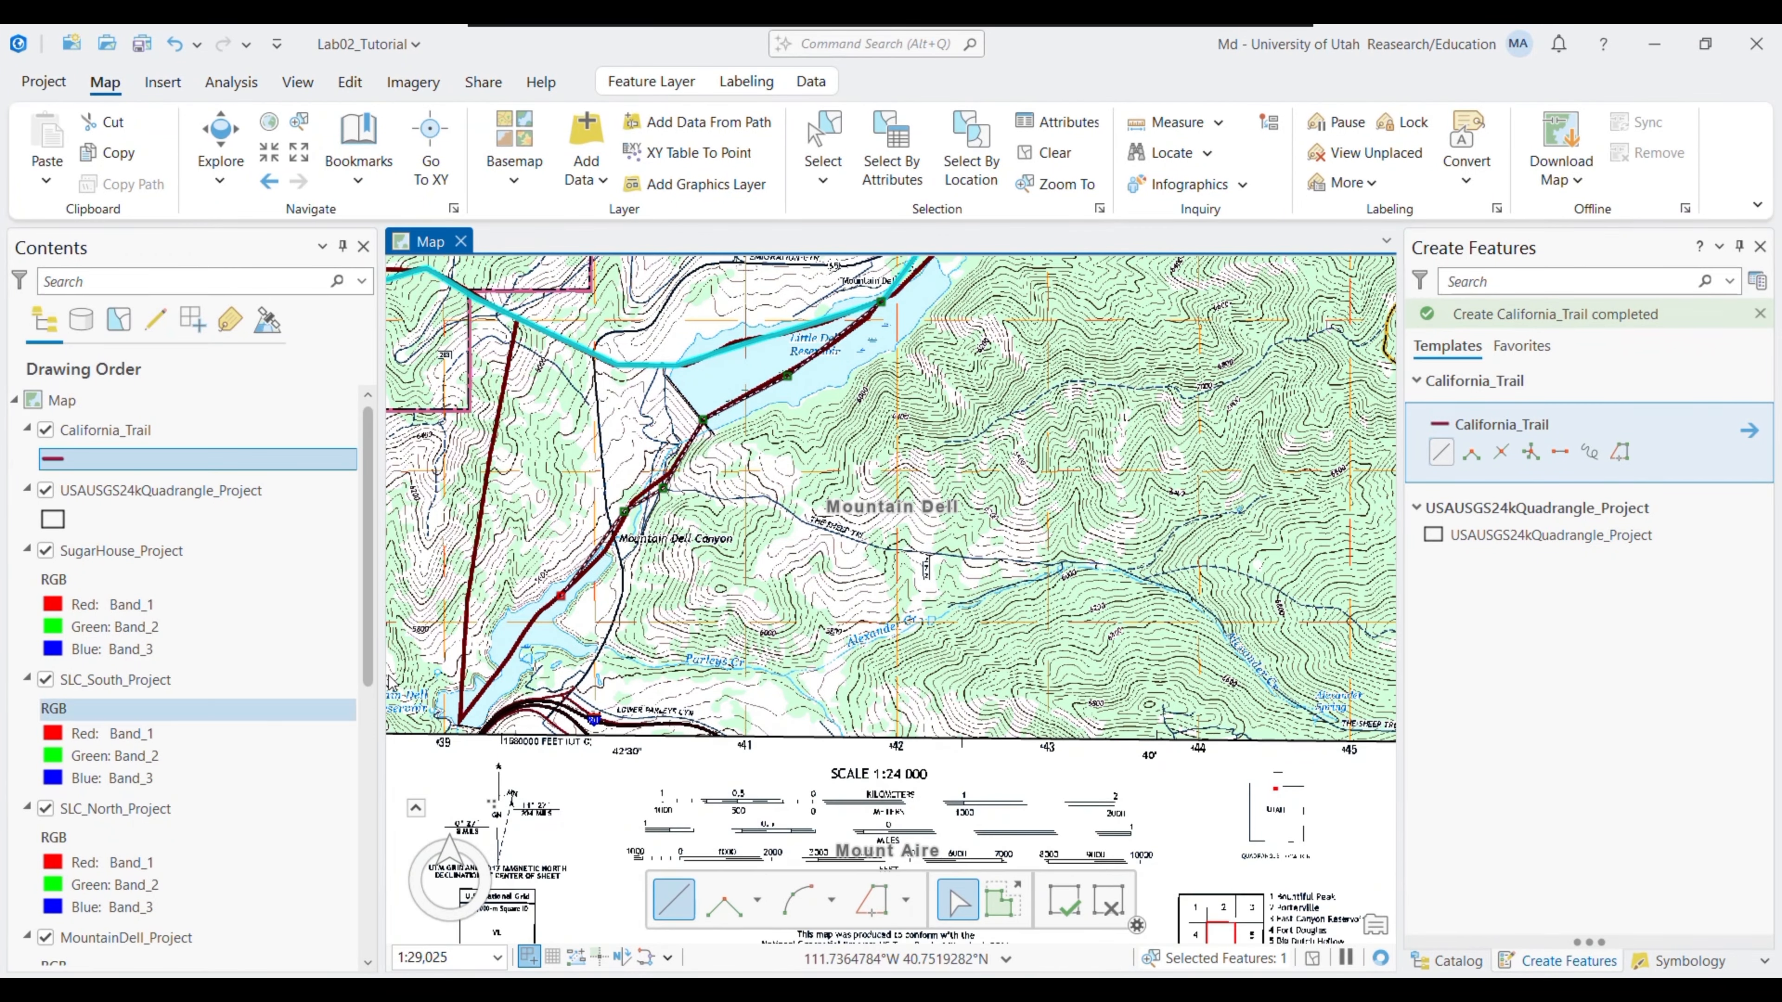
mouse_move(465, 644)
mouse_down()
mouse_move(532, 642)
mouse_move(480, 716)
mouse_up()
- Trace the line along the canyon, undo a bad vertex, and finish it at the first trail
click(471, 794)
key(ctrl+z)
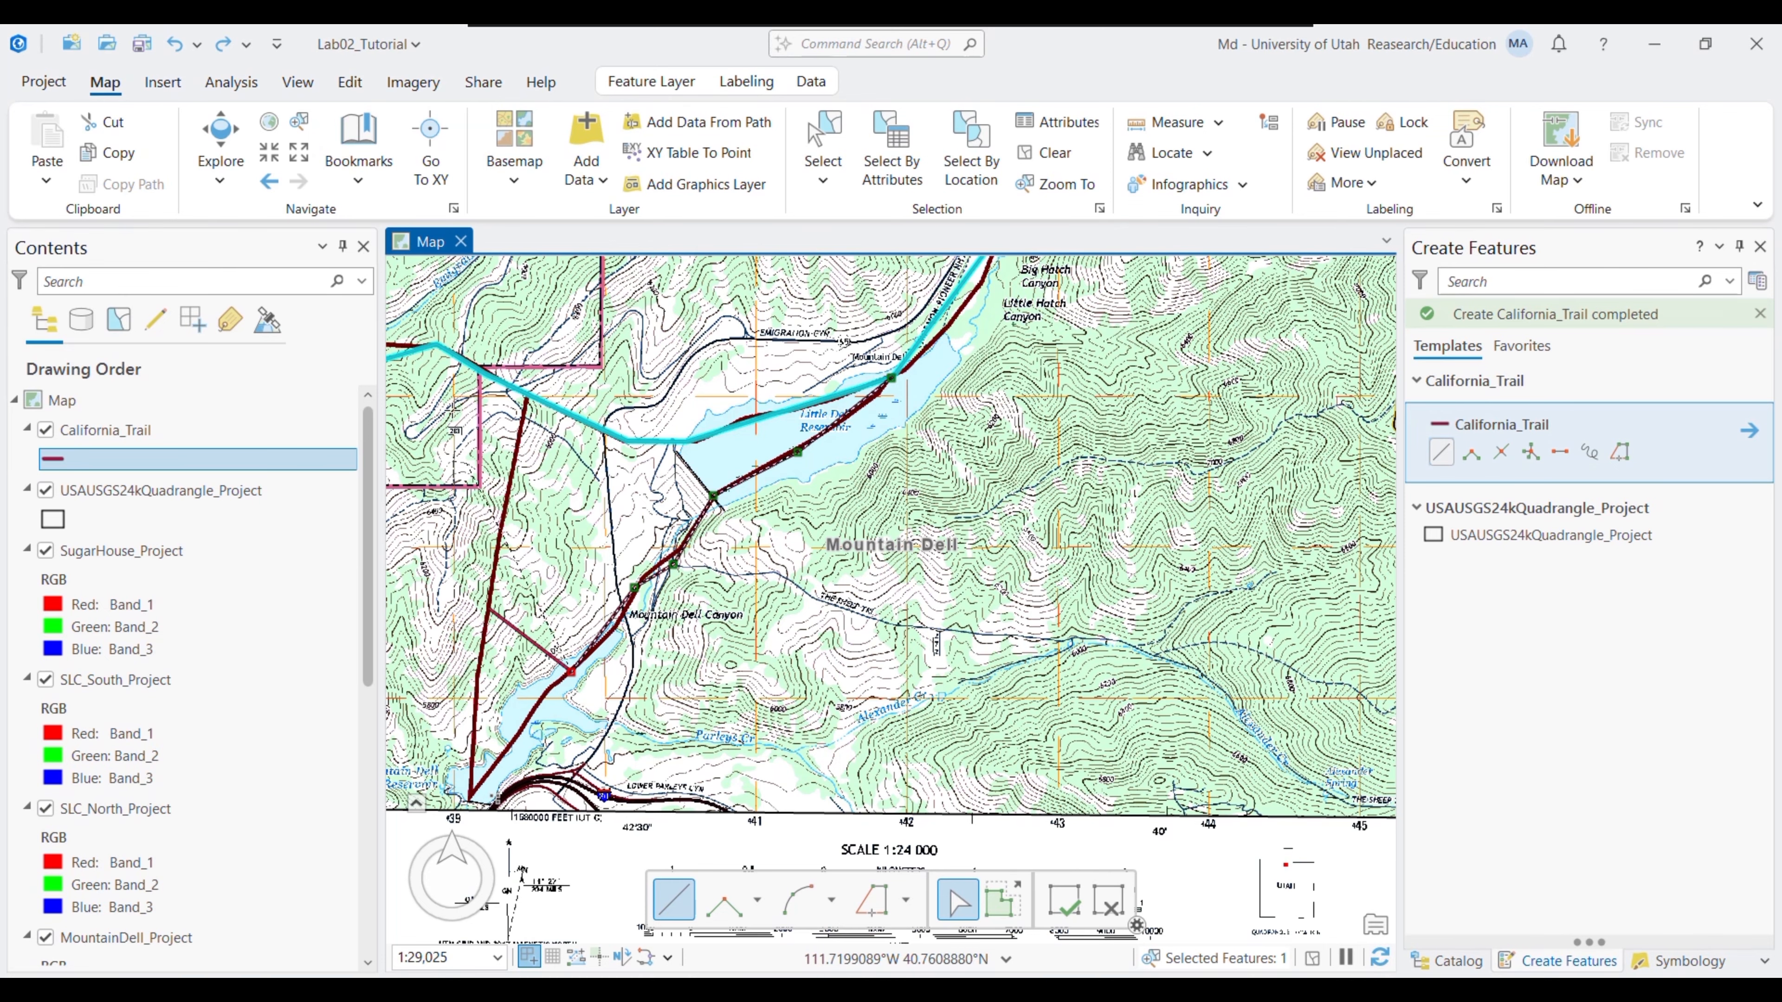
click(276, 158)
drag(491, 618, 719, 502)
click(519, 765)
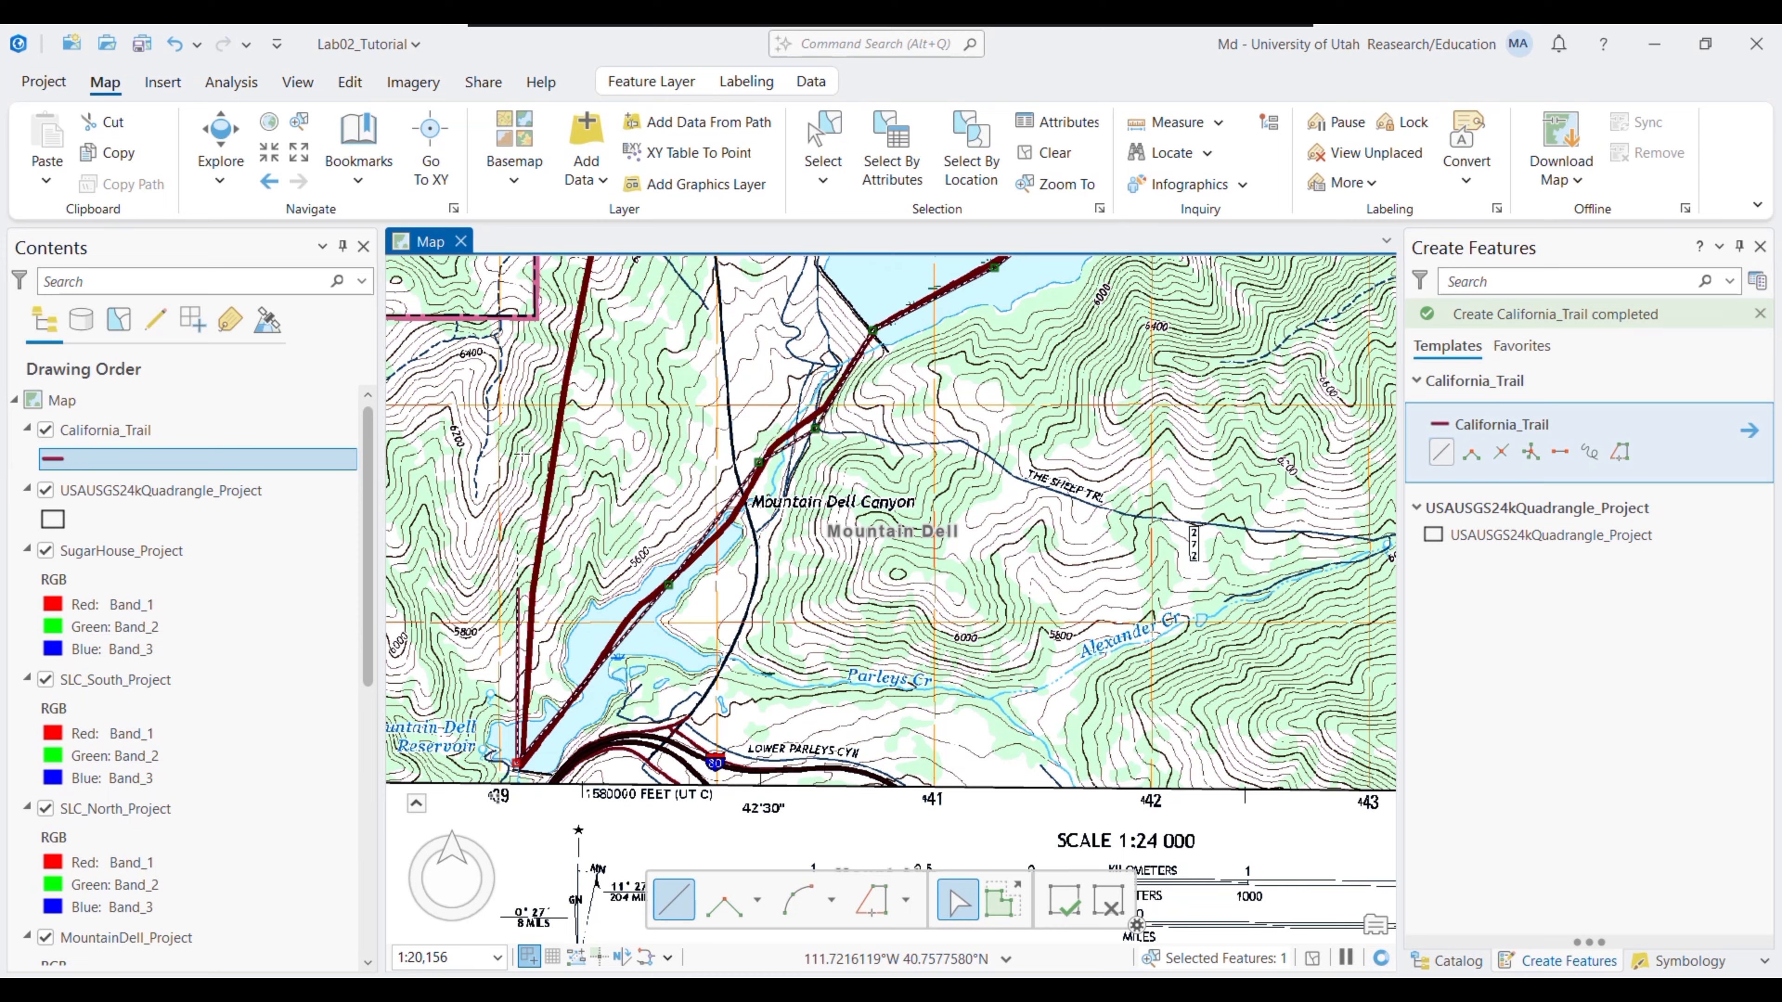
click(565, 374)
drag(566, 374, 618, 681)
double_click(650, 484)
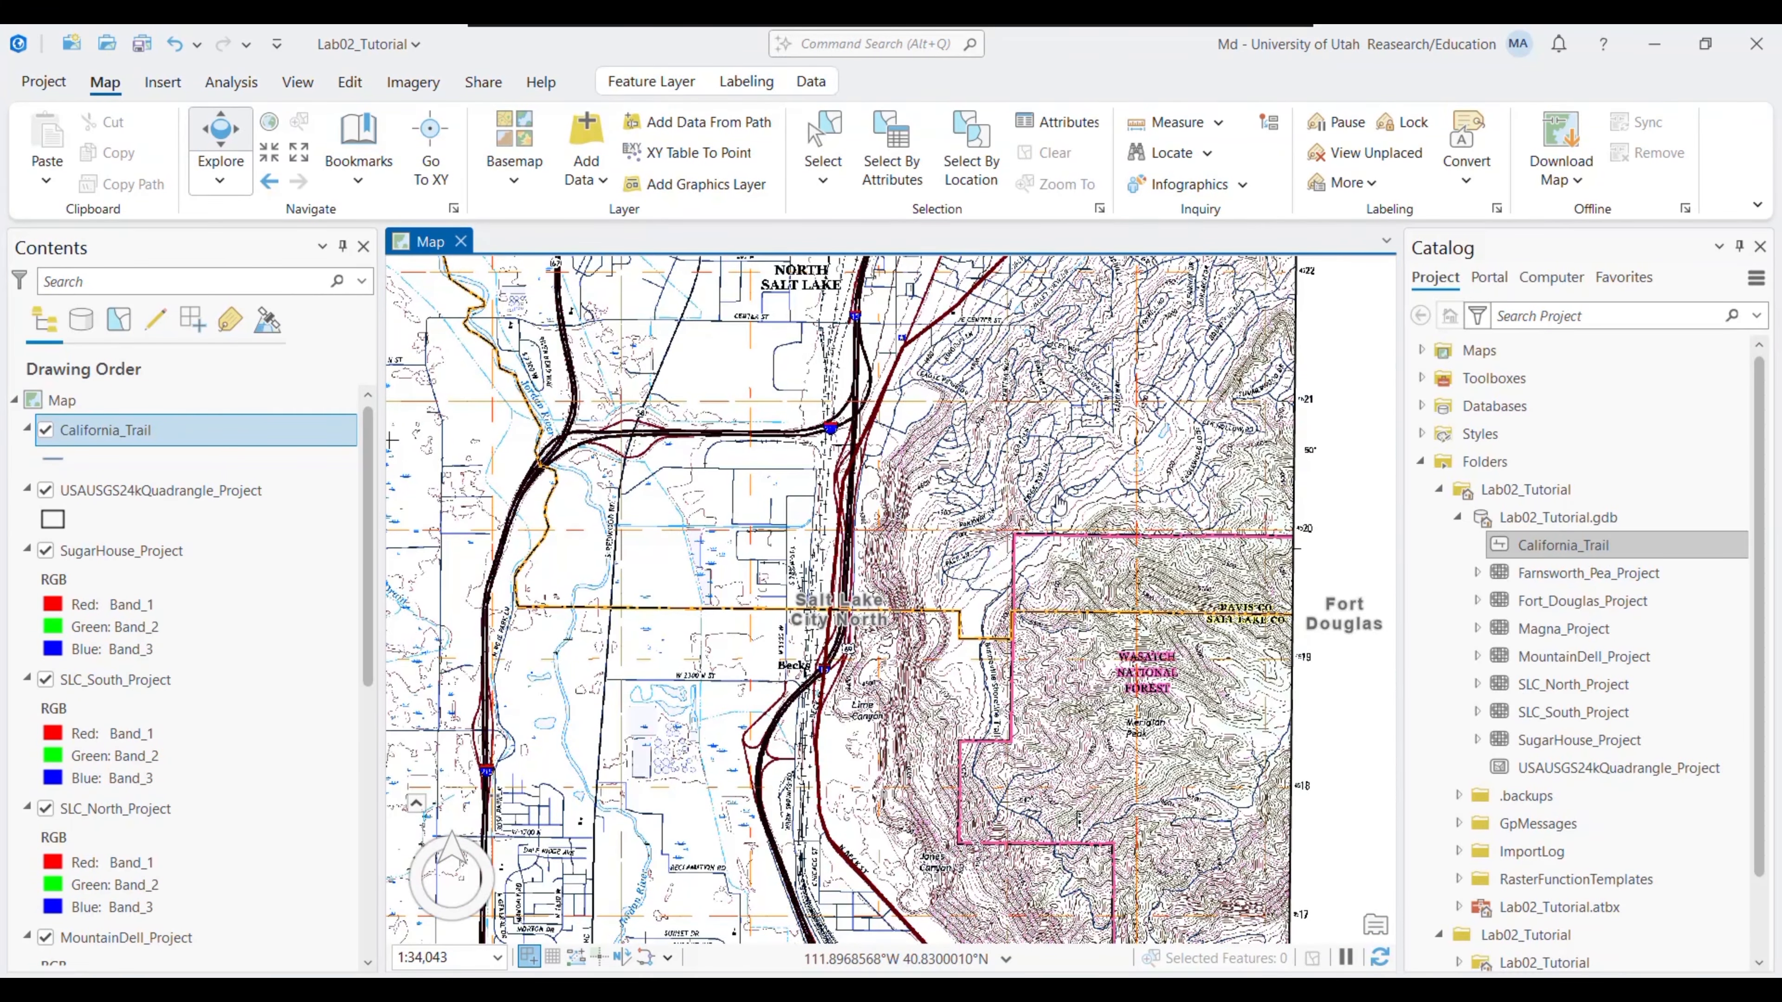
- Pick the California_Trail template and place the first vertex at the red road's north end
drag(1059, 503, 892, 930)
drag(1036, 282, 981, 643)
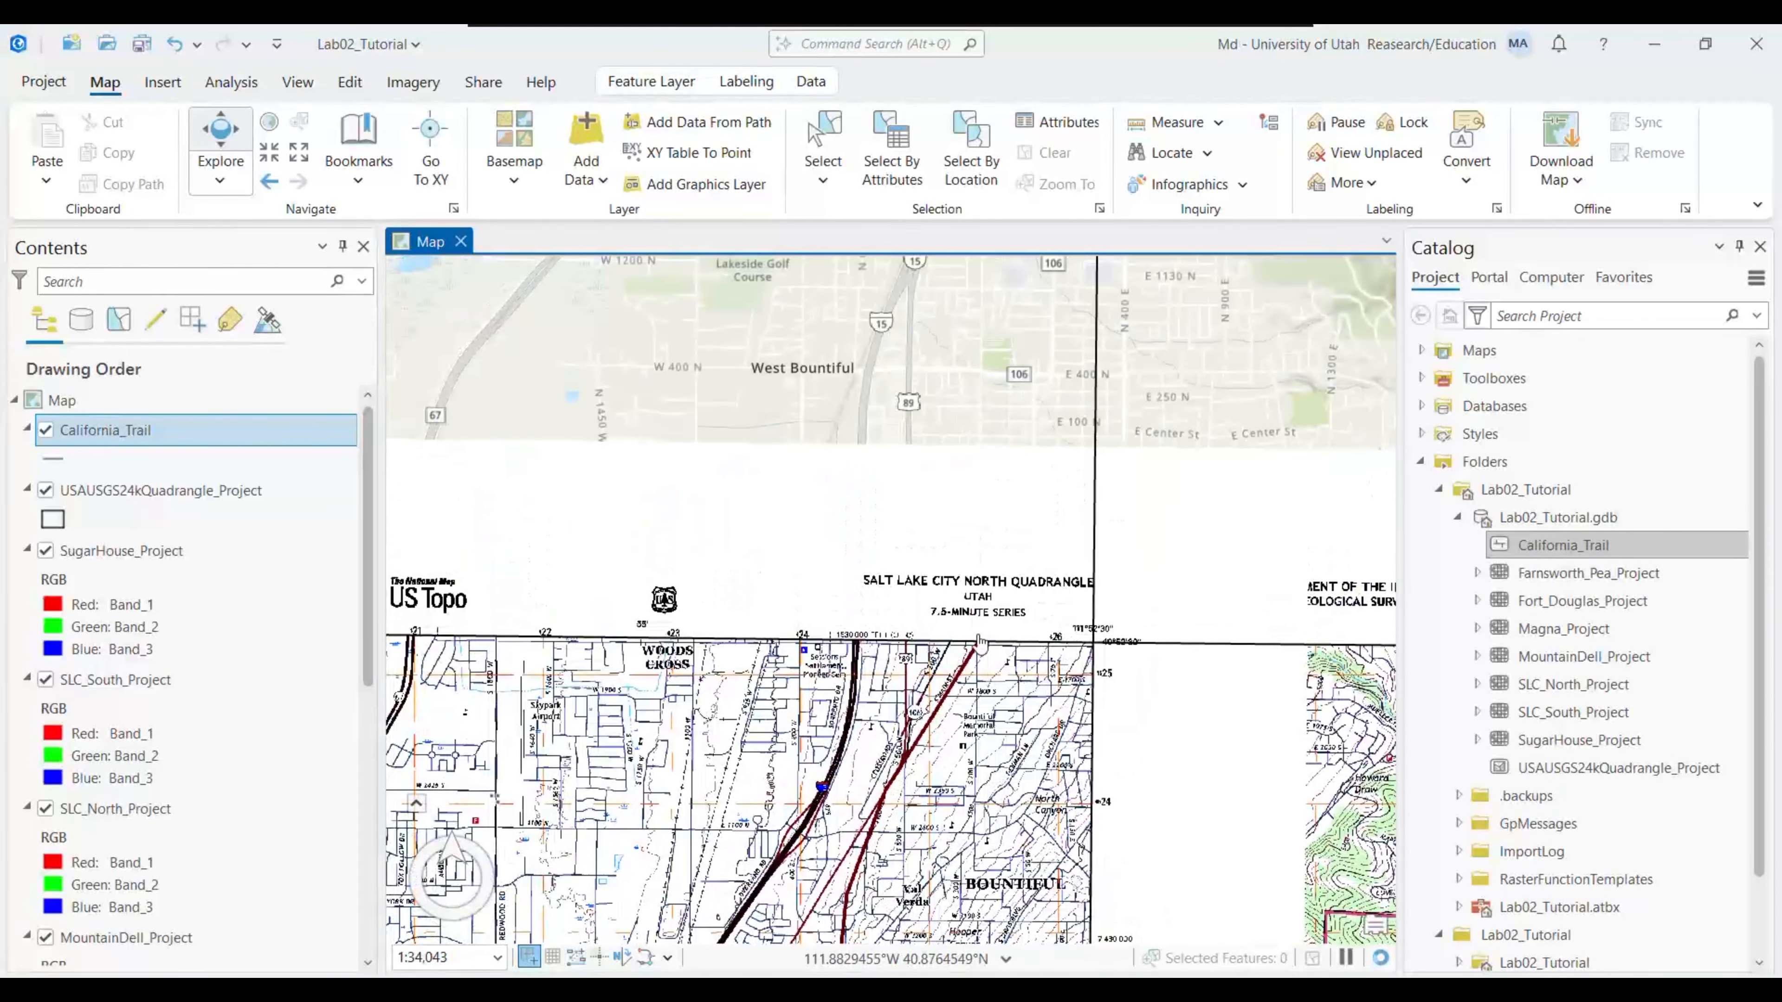
drag(931, 939, 1157, 565)
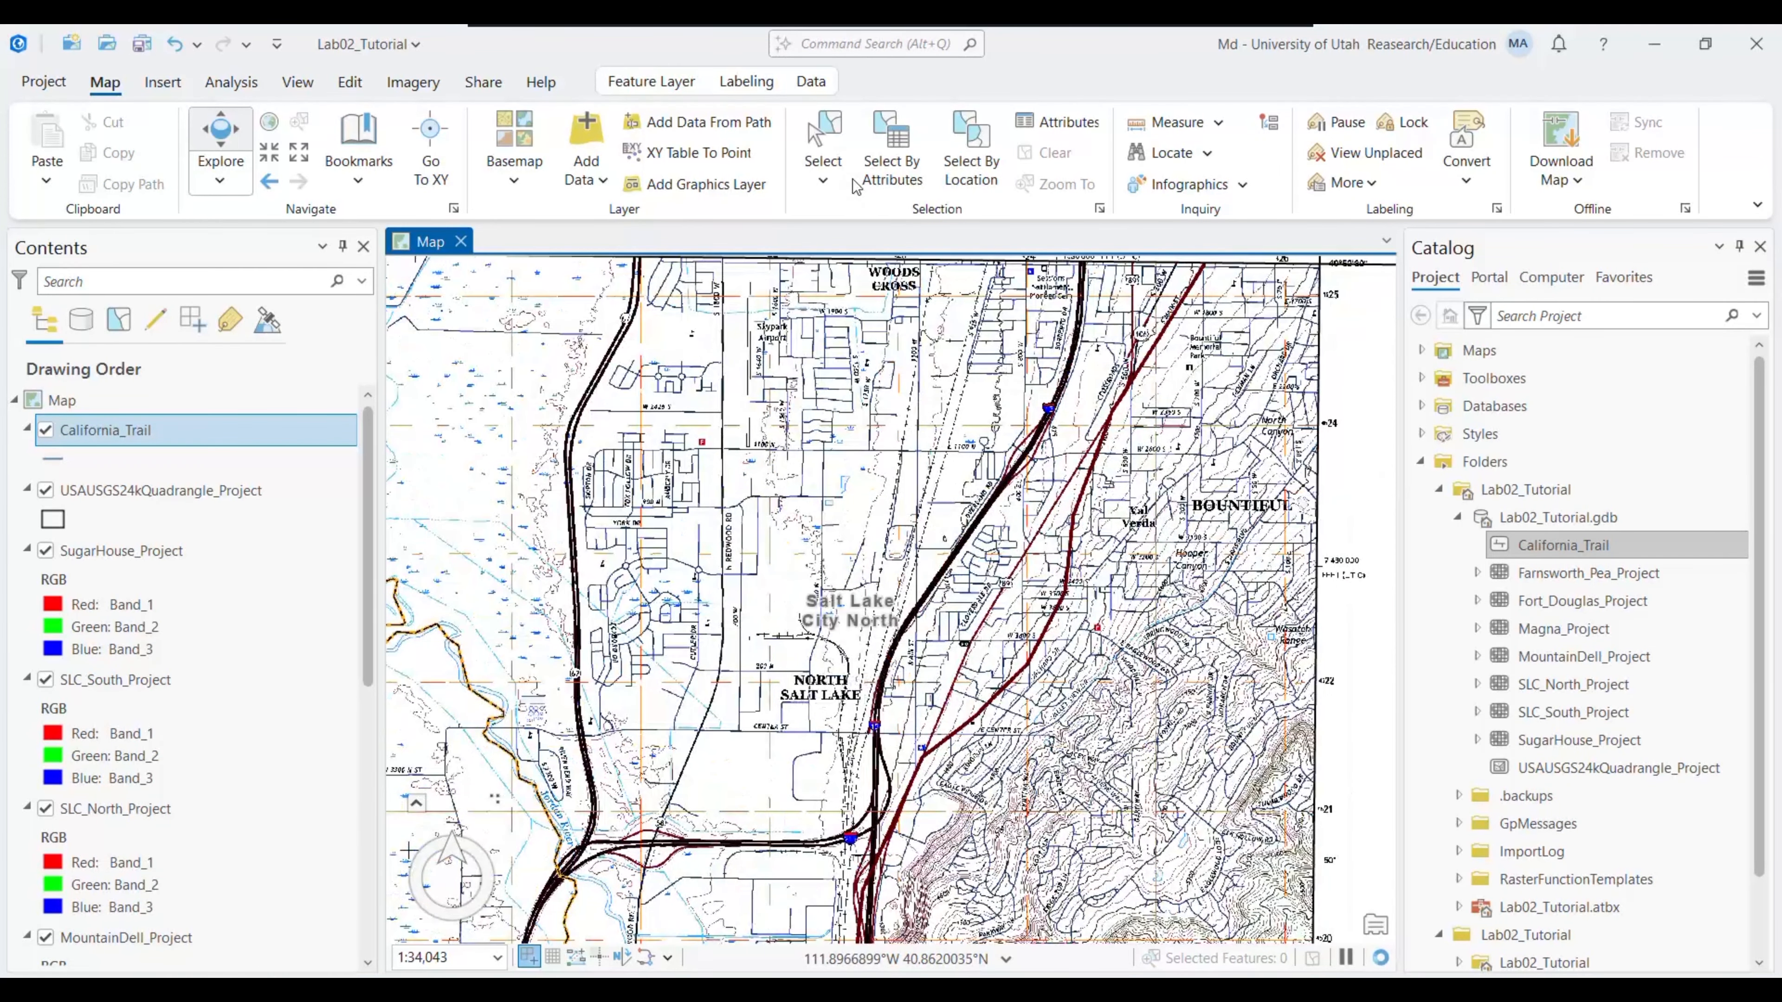
click(348, 84)
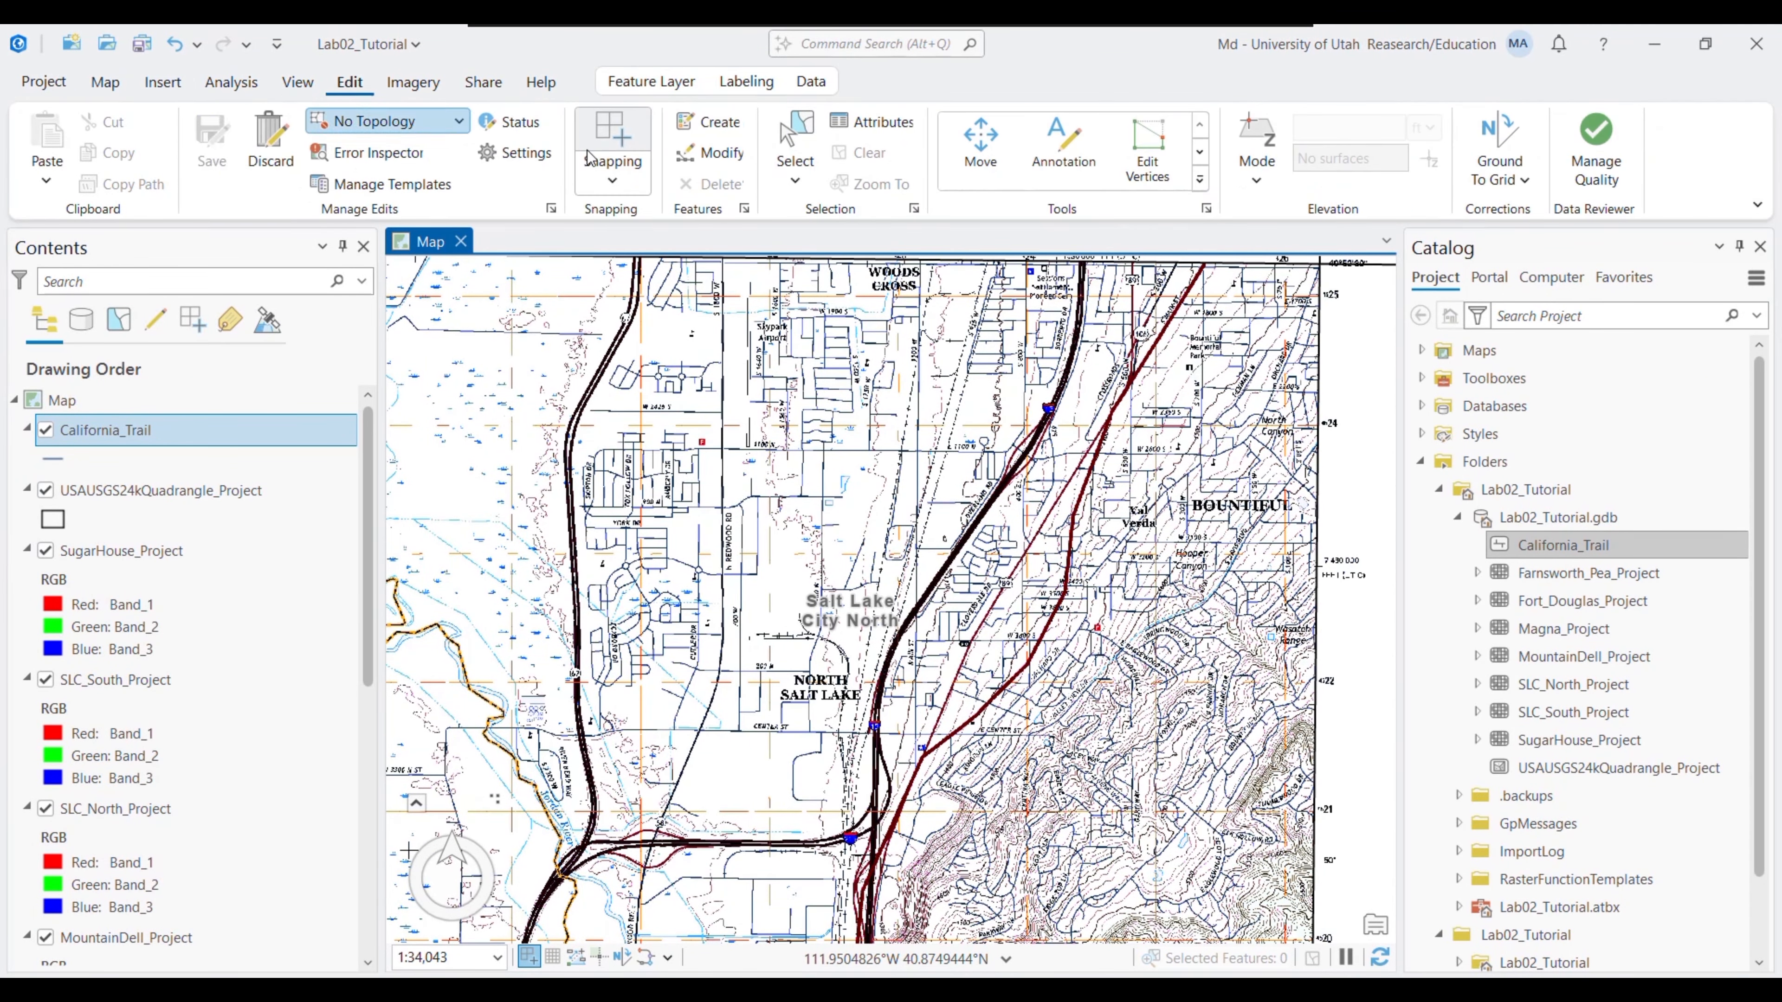
click(710, 123)
click(1501, 376)
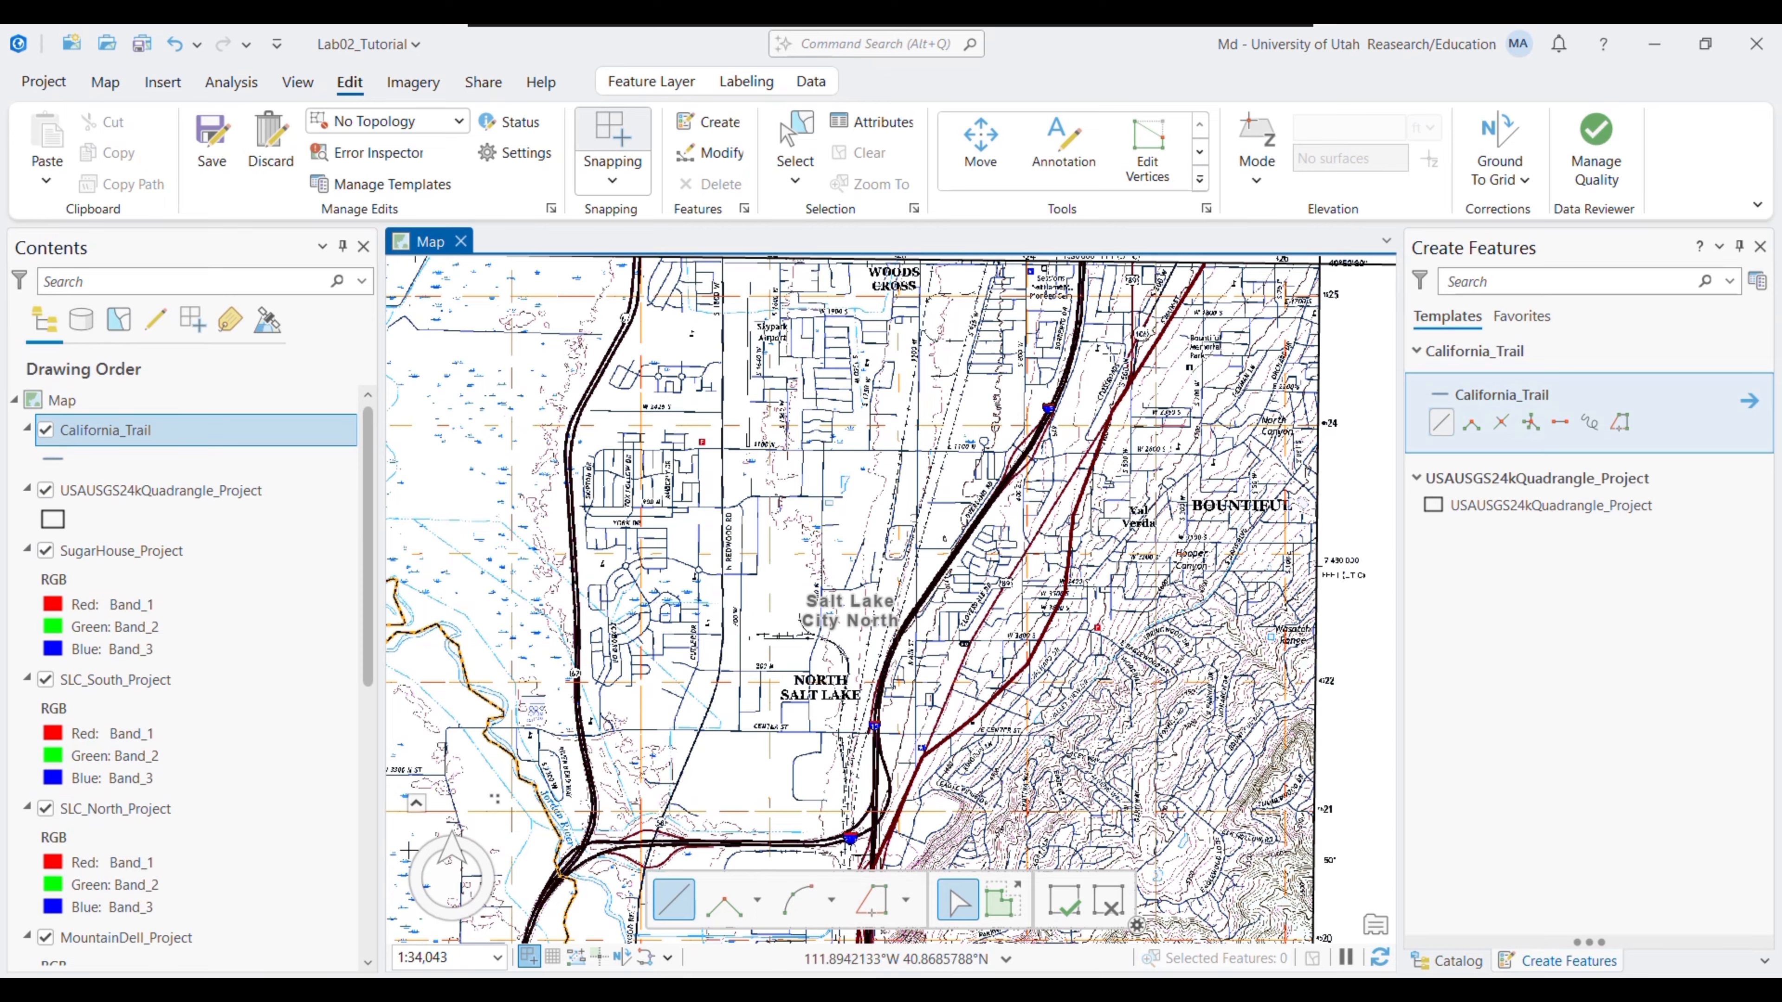
drag(1111, 361, 1034, 710)
click(1125, 613)
- Continue the line south along the road, adding vertices on the quadrangle boundary and highway
drag(1164, 727, 1186, 327)
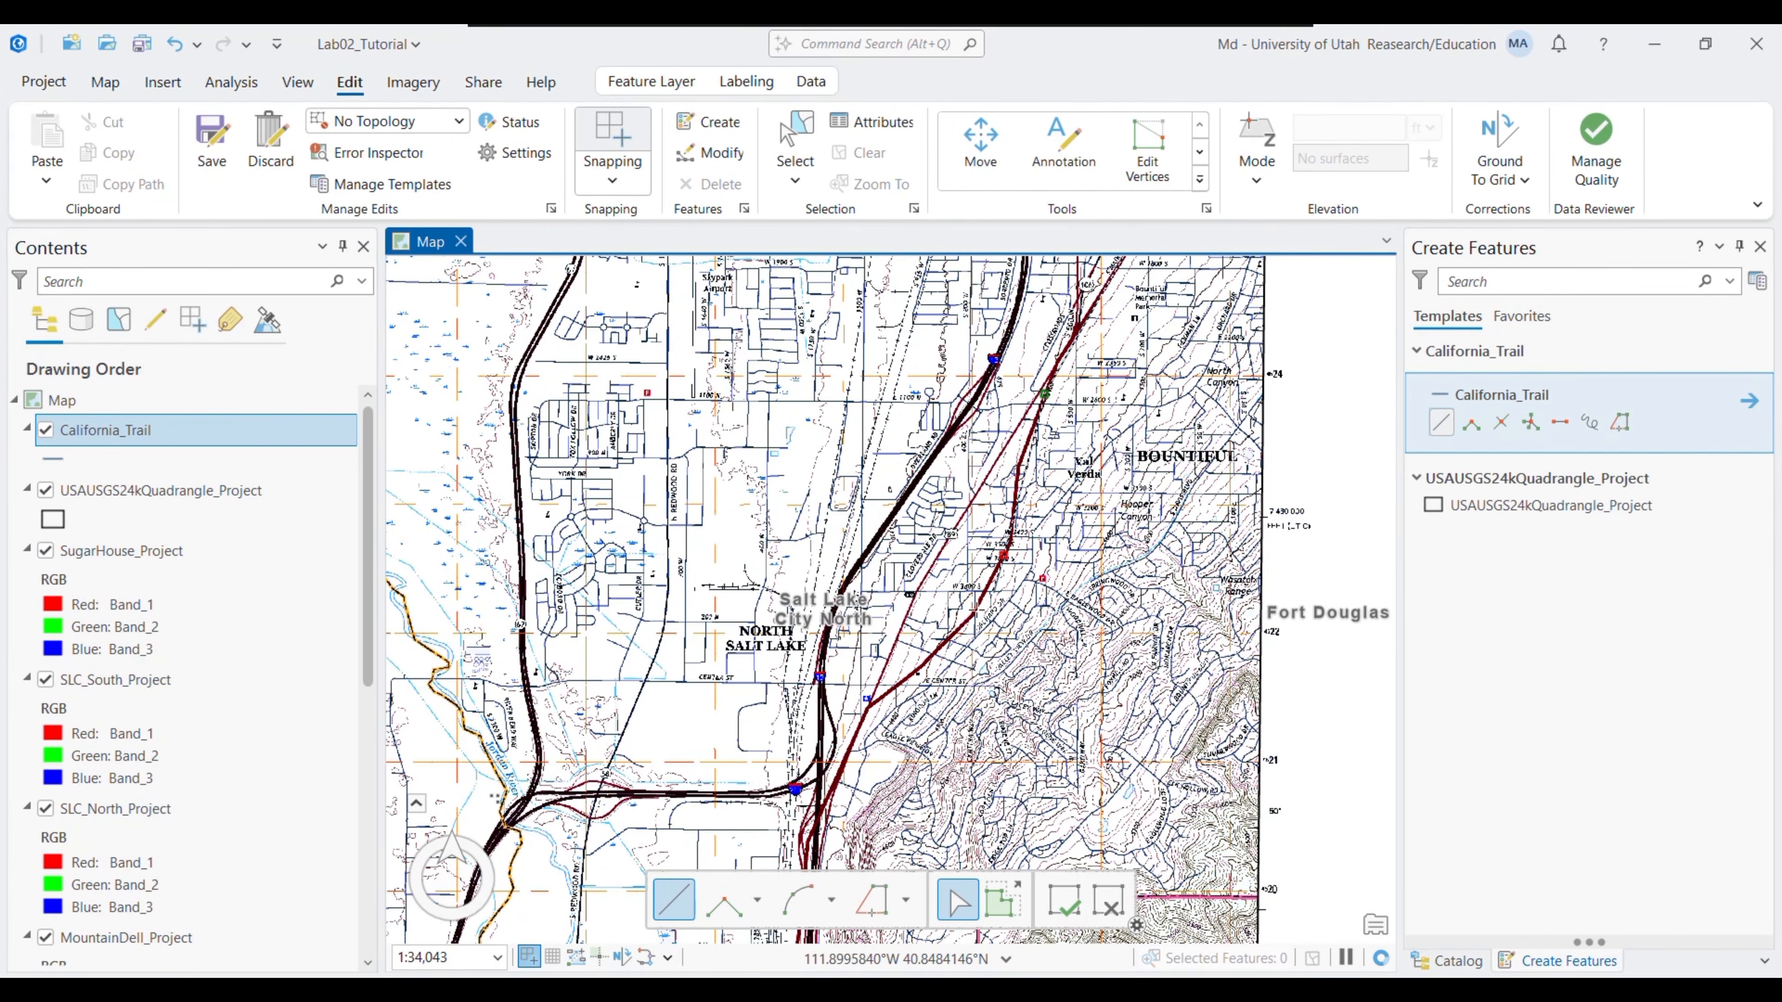
drag(863, 753, 912, 527)
drag(847, 765, 802, 245)
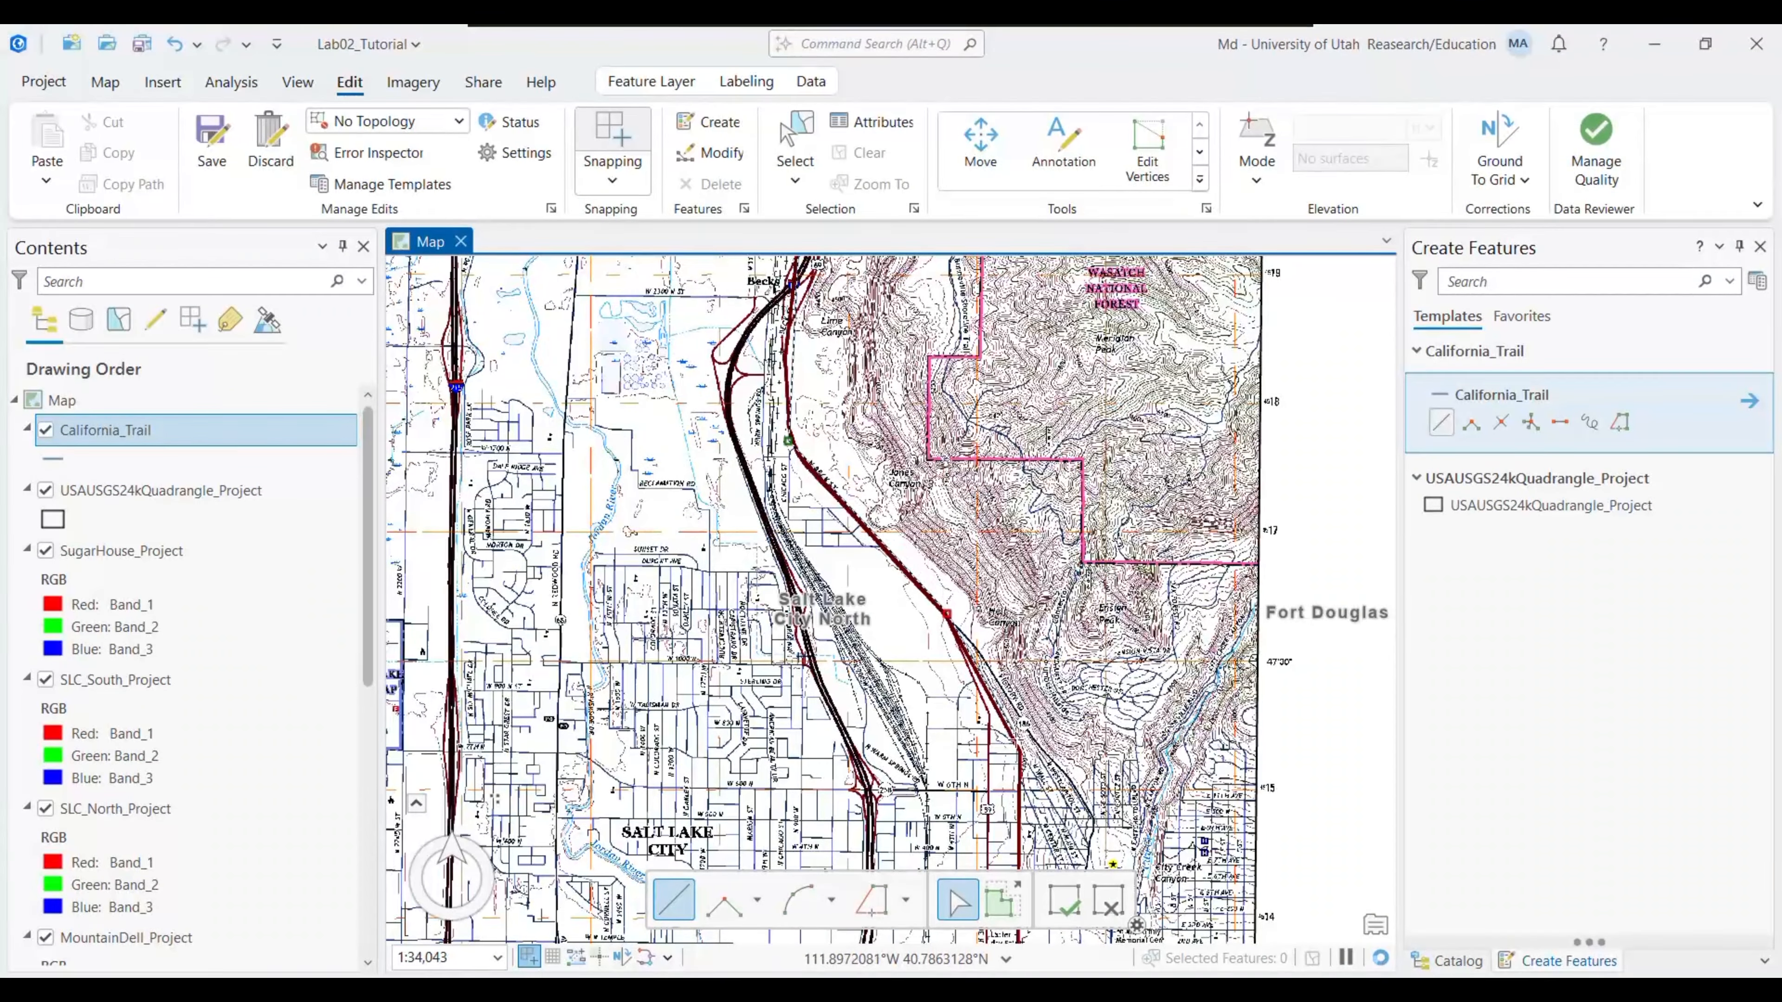
drag(1023, 754, 911, 322)
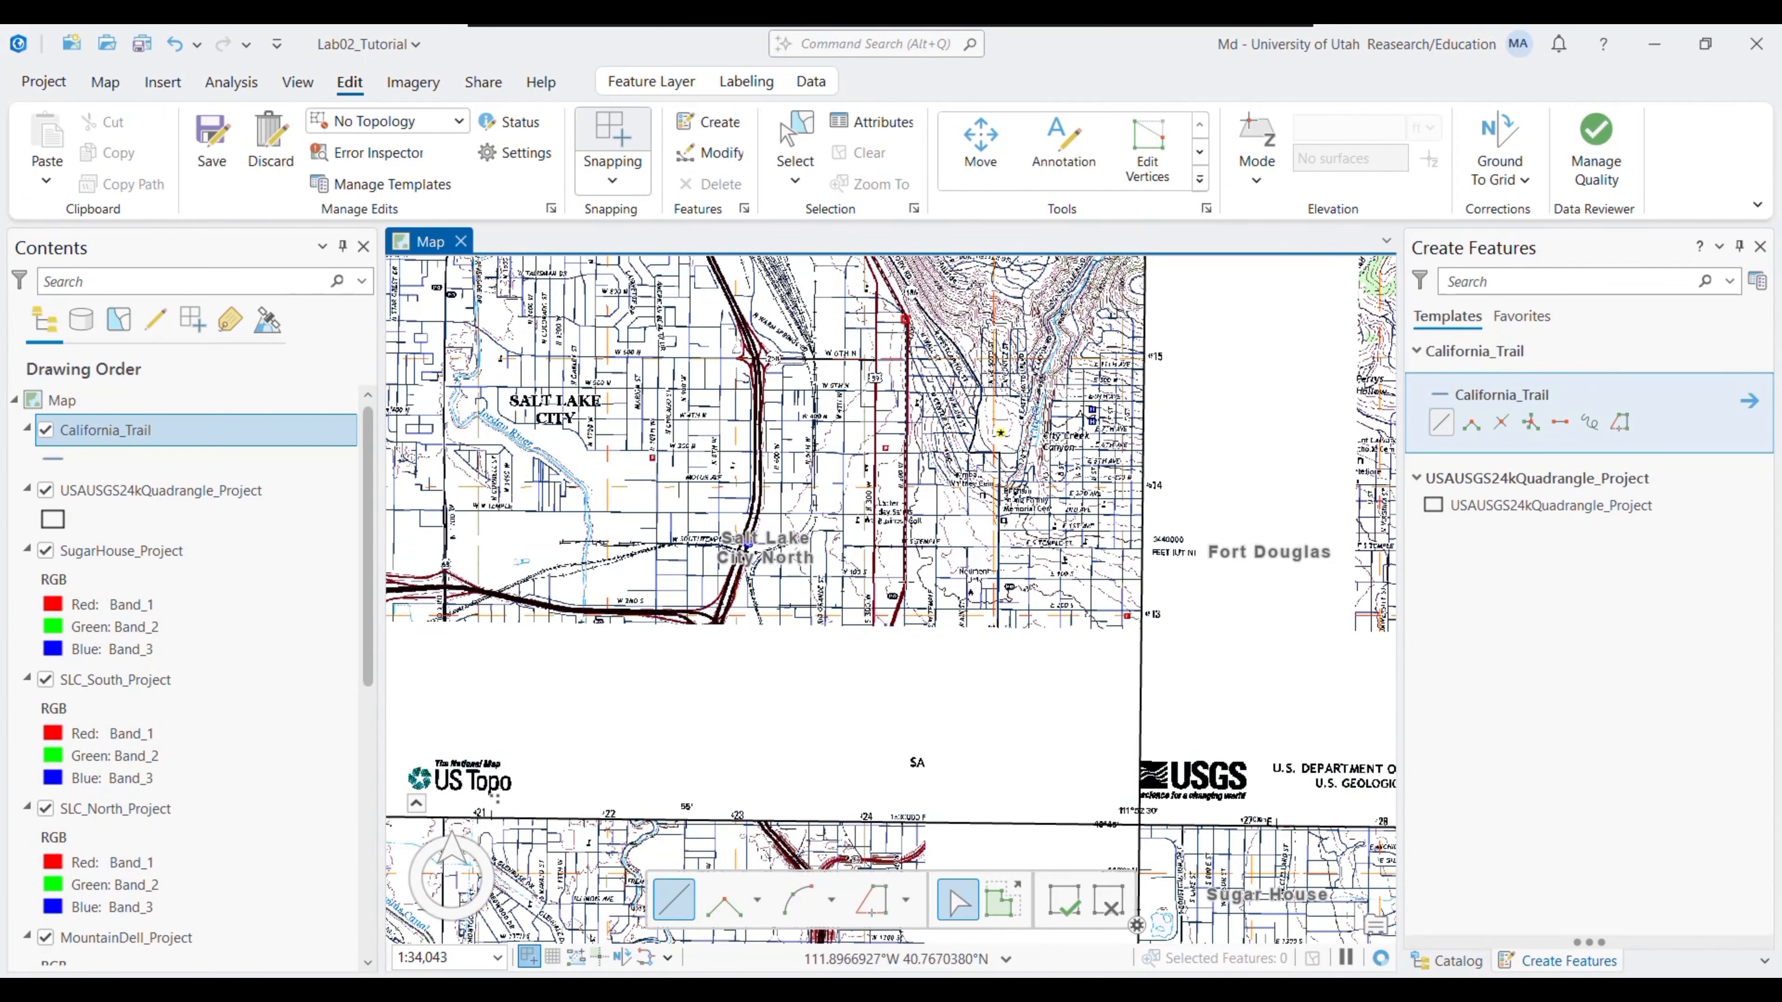
drag(865, 690, 847, 359)
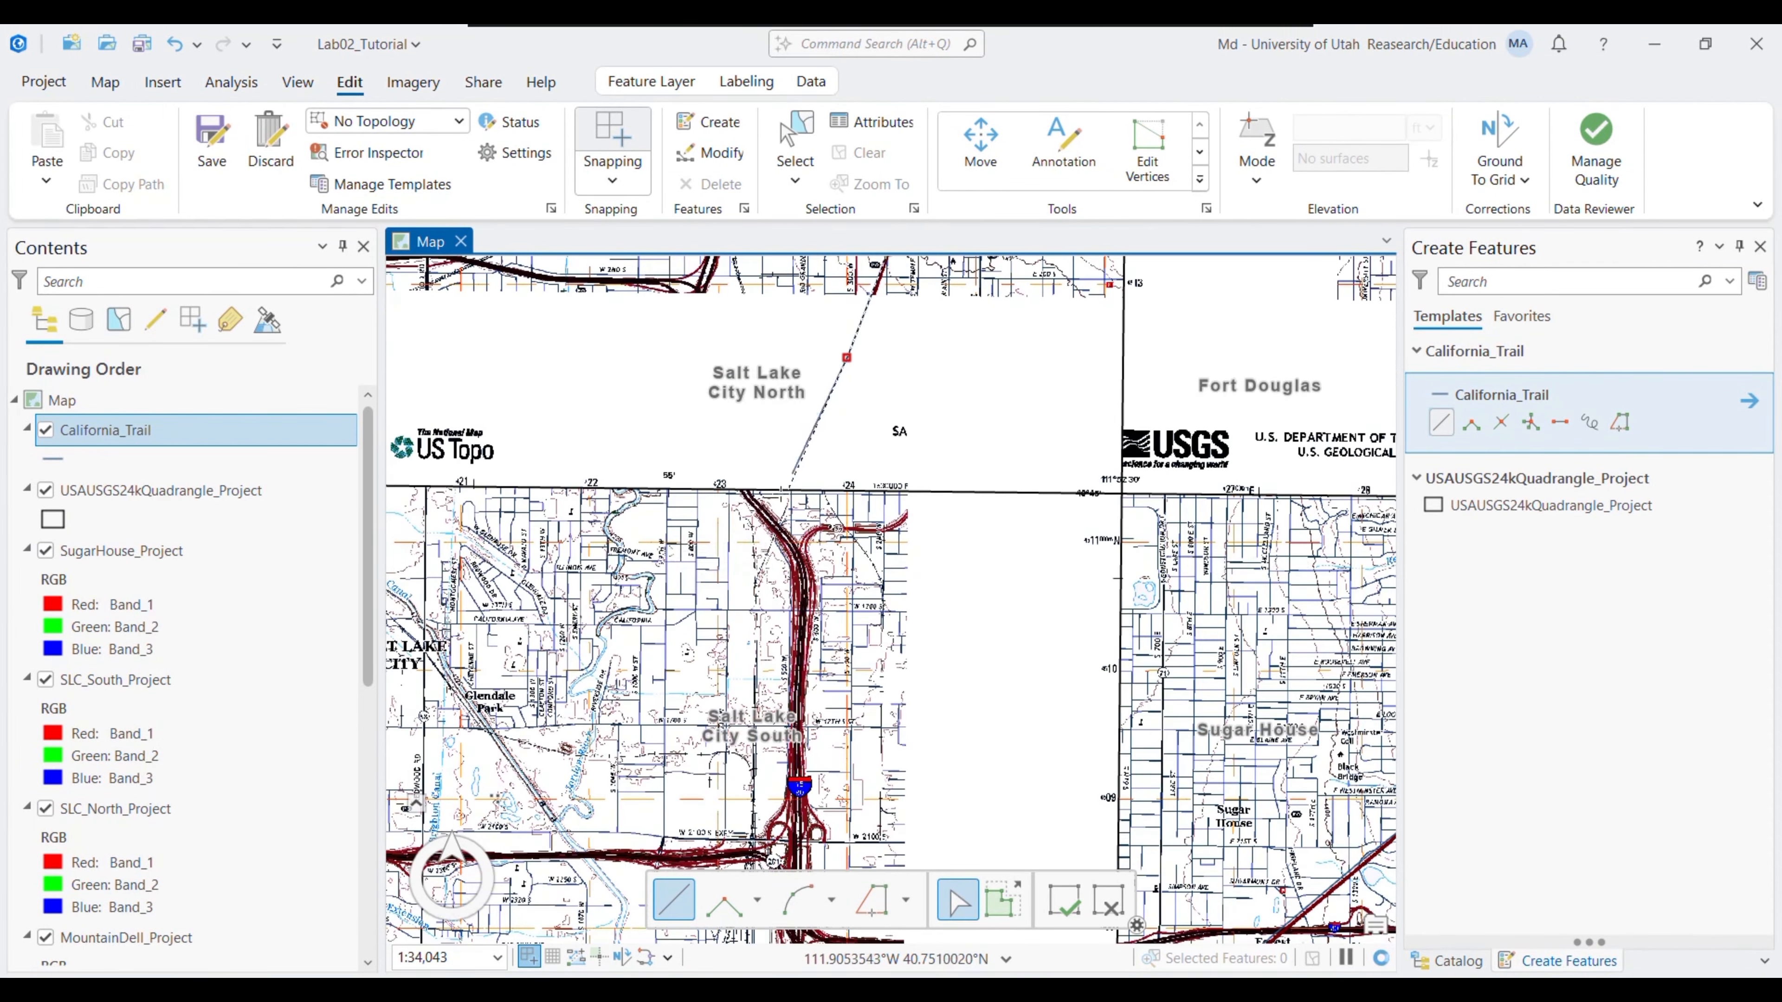
click(757, 489)
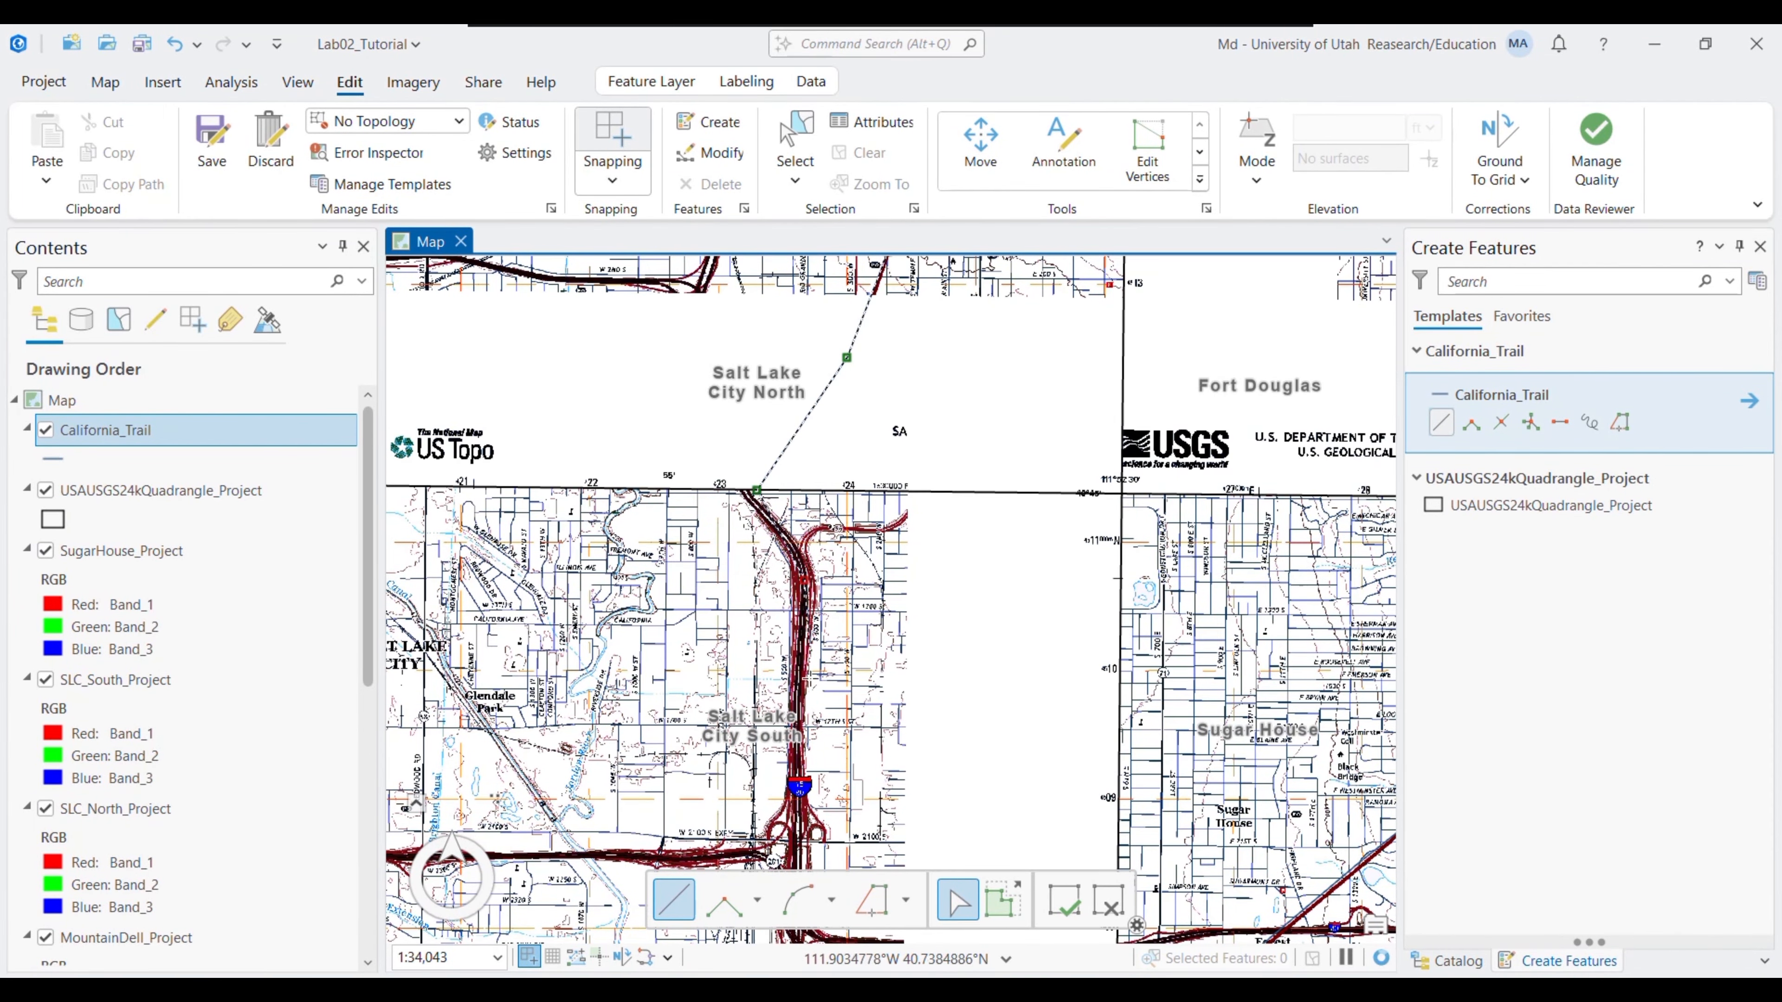
click(792, 758)
drag(792, 758, 796, 419)
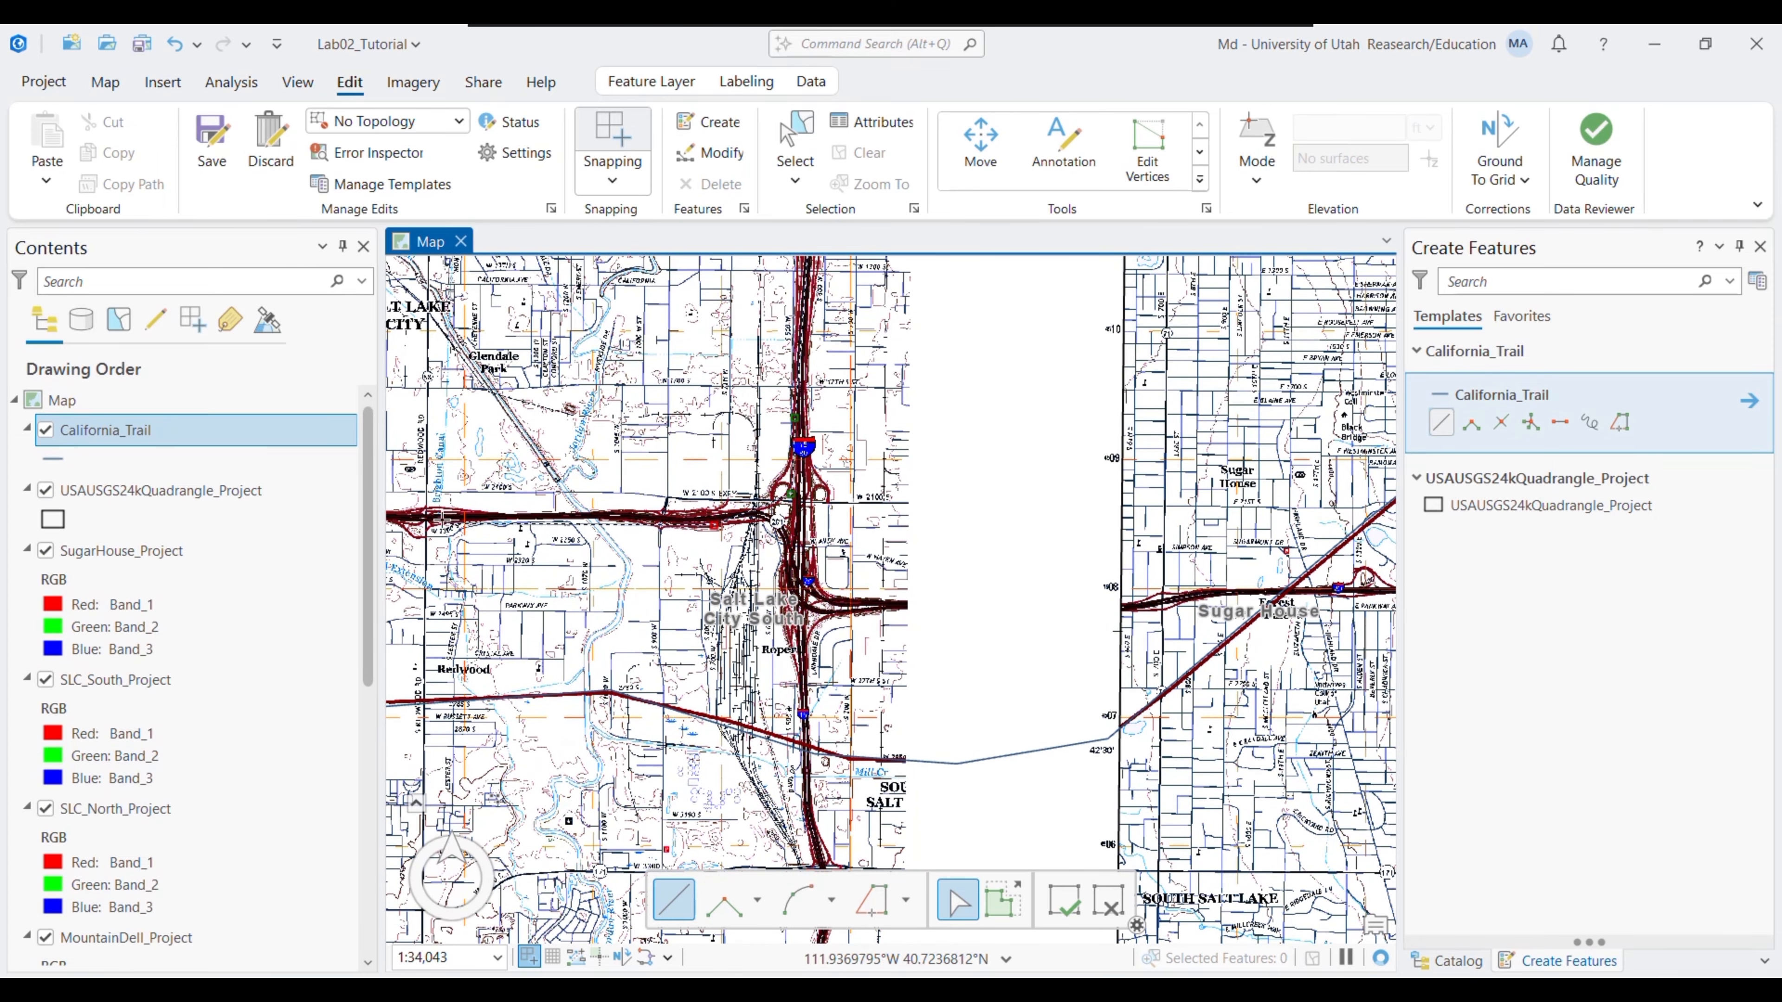
- Extend the line west past the interchange and along the railroad past Magna, finishing at the quadrangle edge
drag(496, 540, 1056, 426)
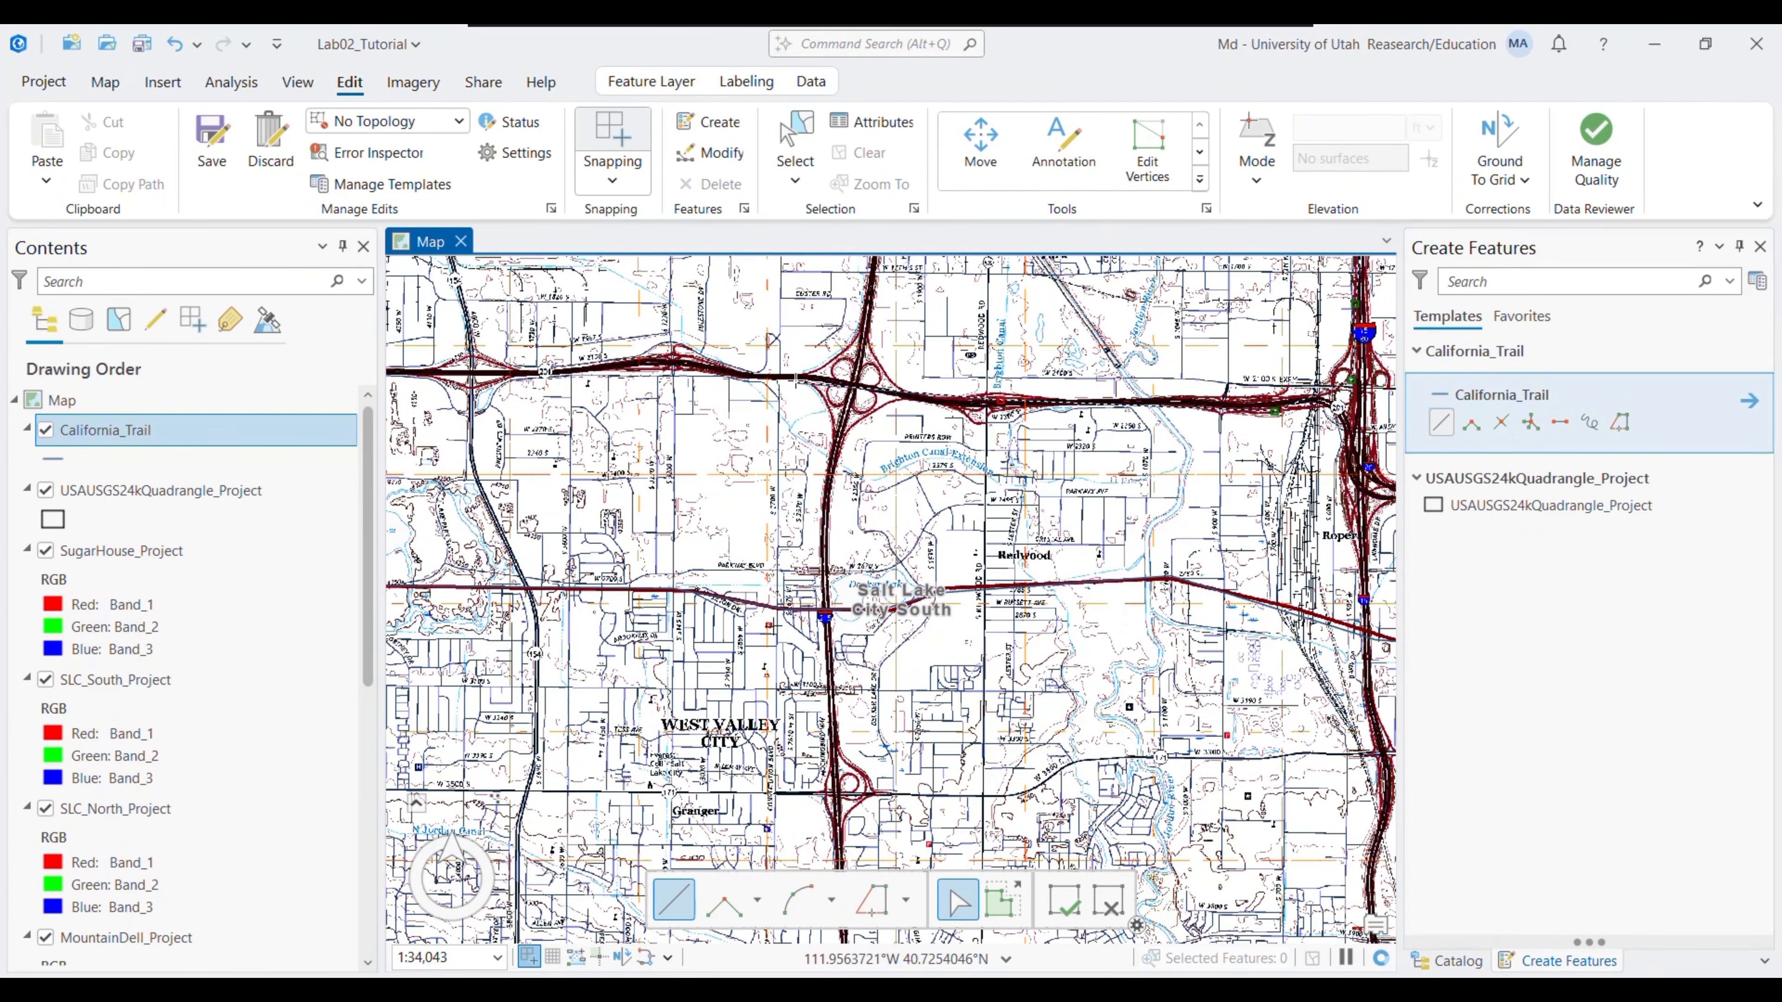
drag(597, 352, 1166, 431)
click(566, 450)
mouse_move(797, 678)
mouse_down()
mouse_move(947, 590)
mouse_move(827, 570)
mouse_move(948, 579)
mouse_move(814, 543)
mouse_up()
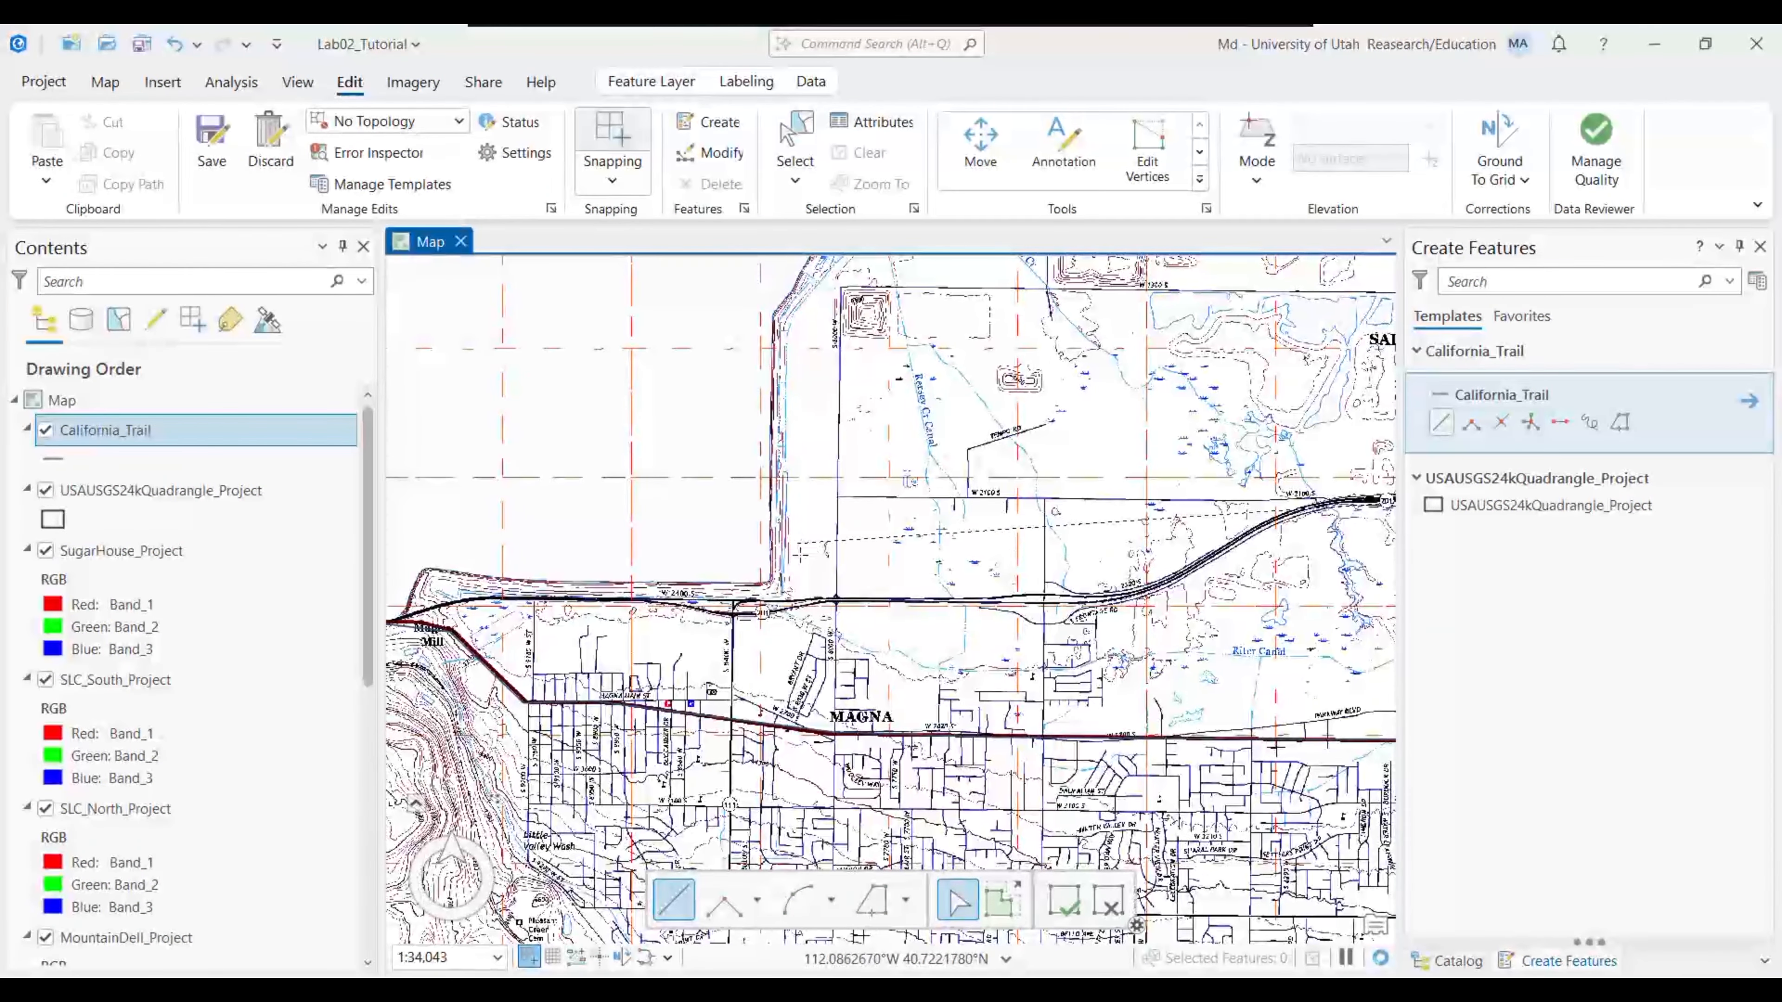
click(1306, 507)
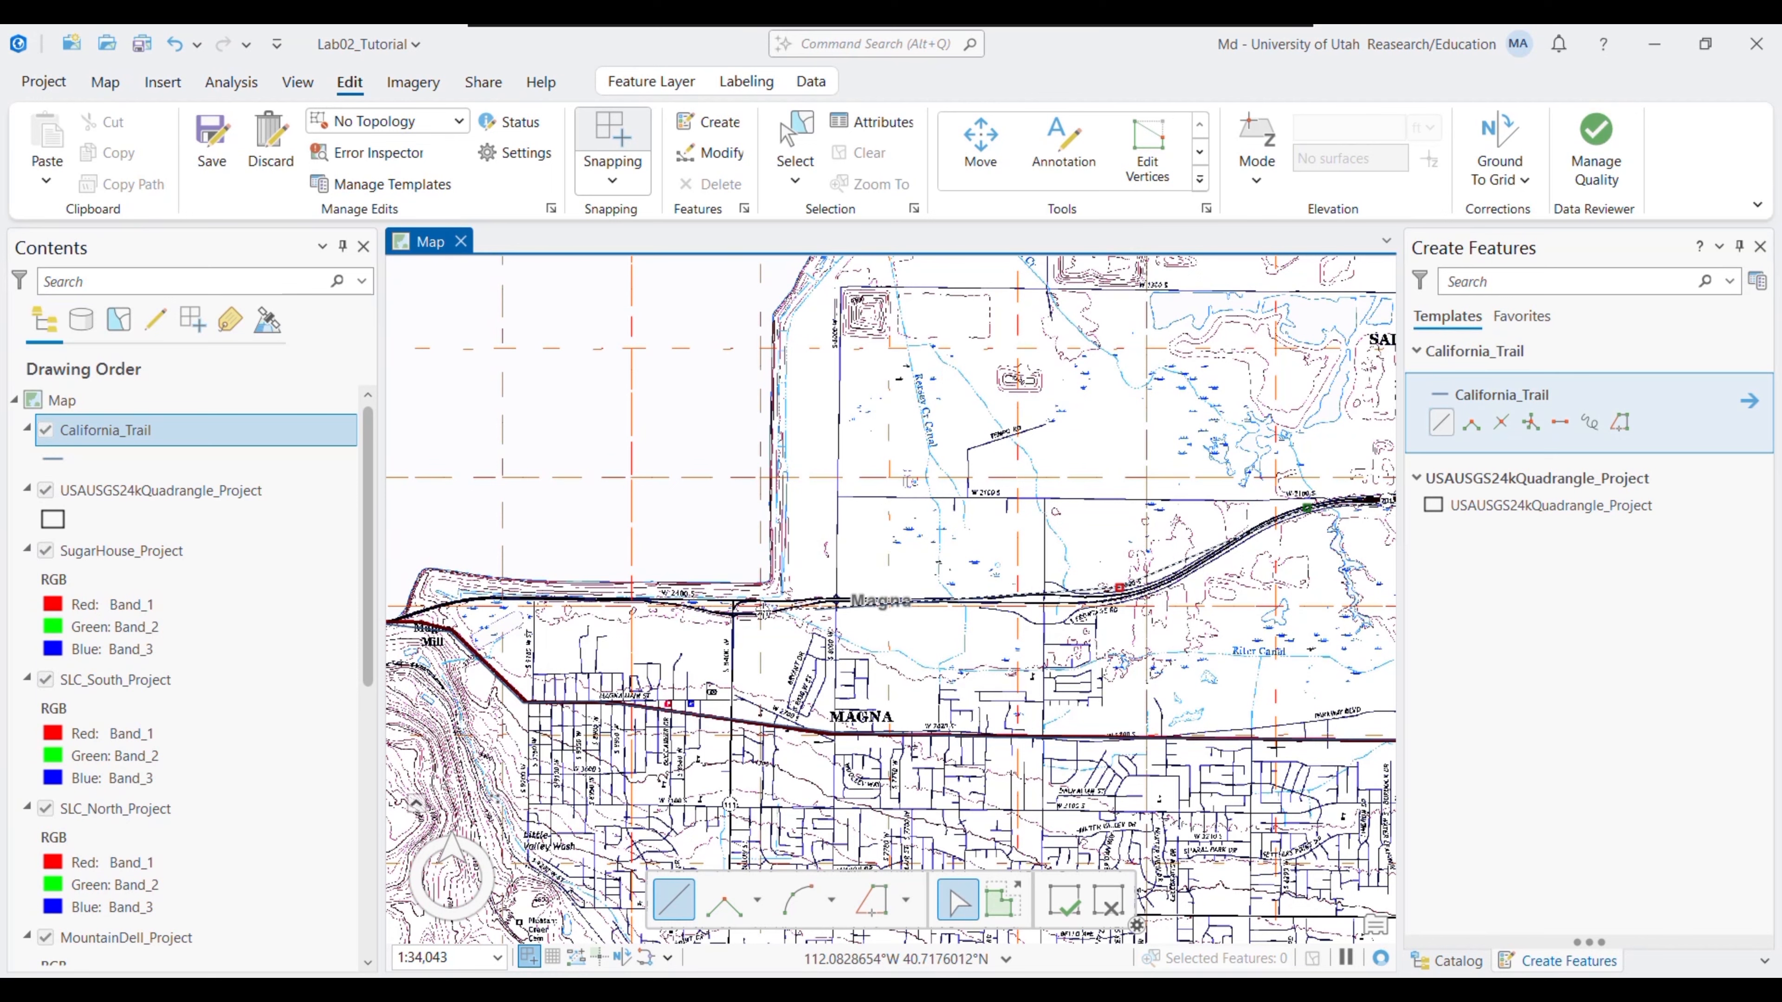
click(670, 603)
drag(483, 607, 573, 472)
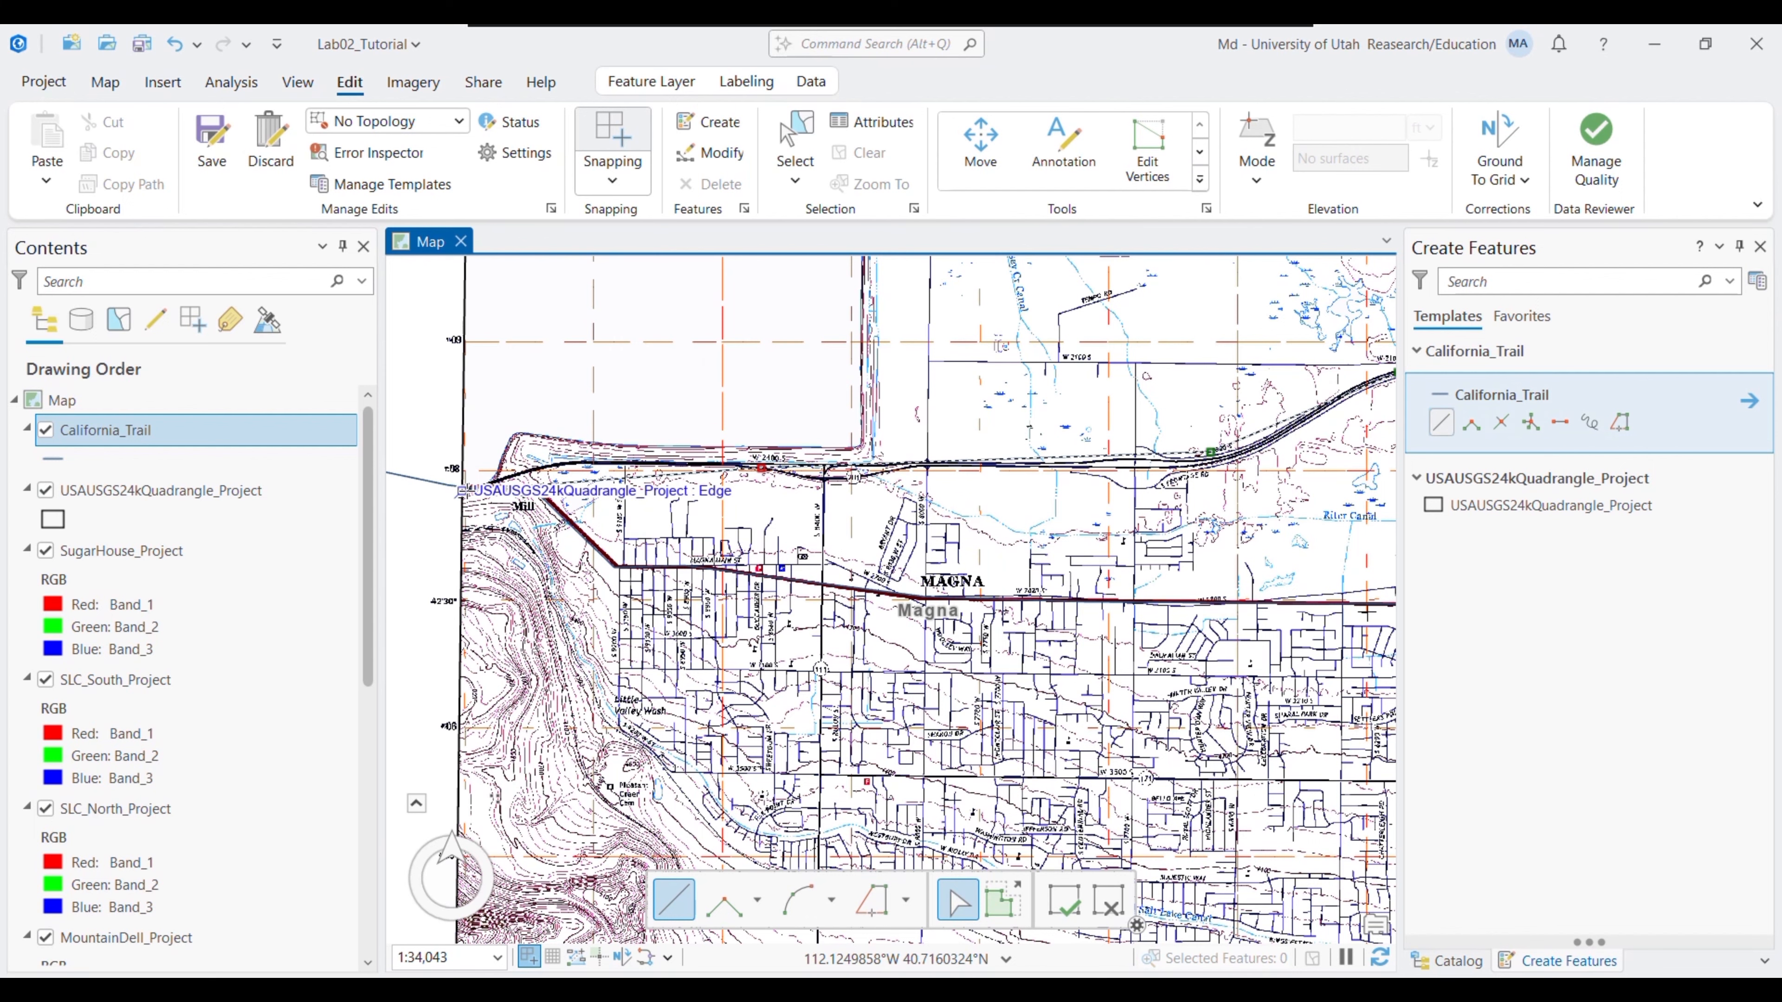
double_click(461, 490)
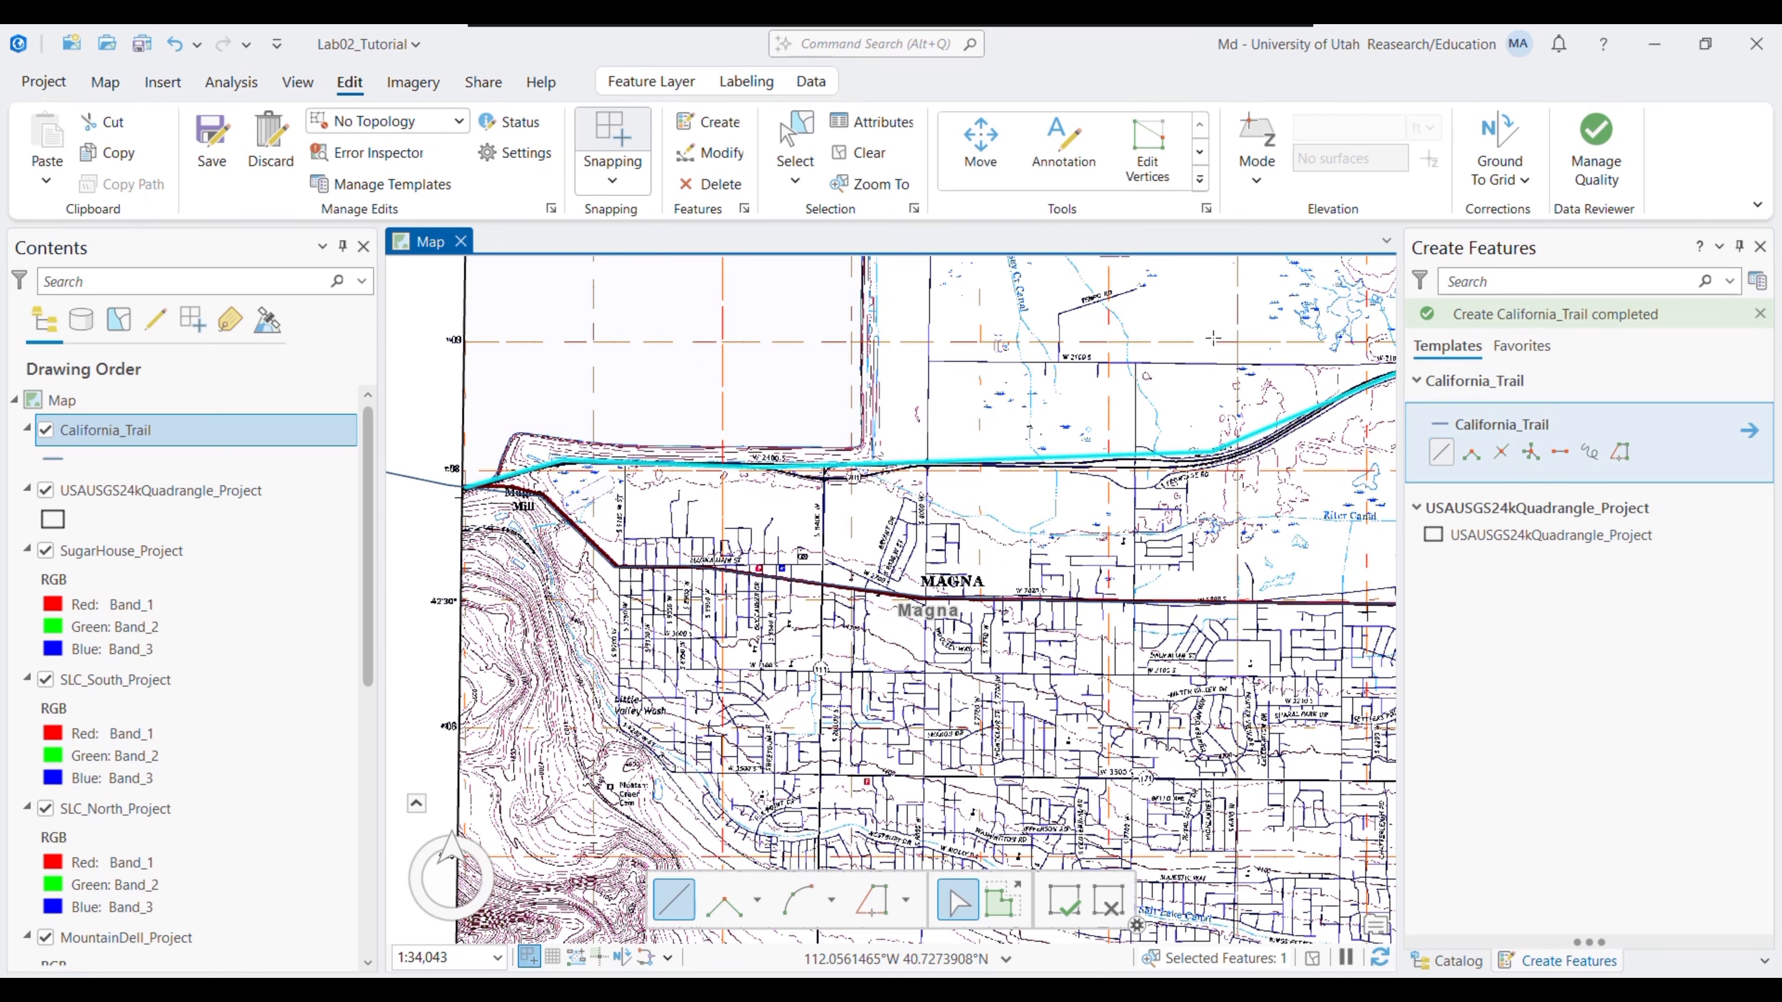
- Save all California_Trail edits and close Create Features to show the Catalog again
click(213, 149)
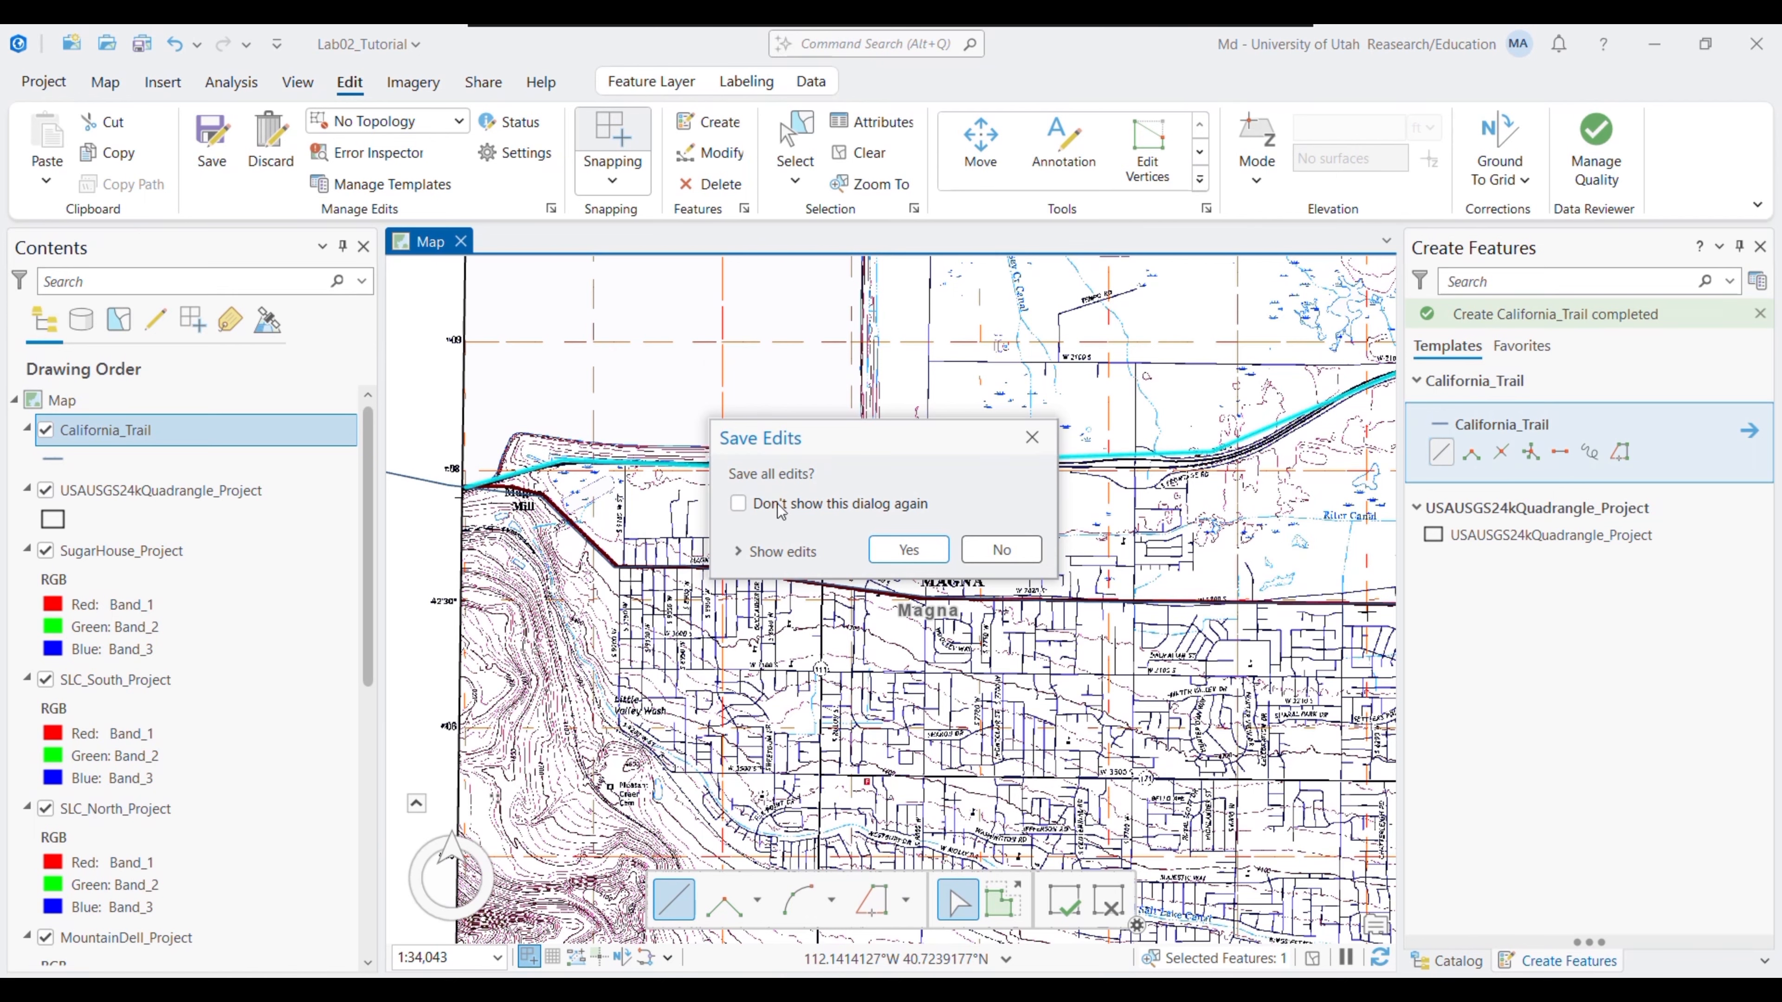
click(908, 549)
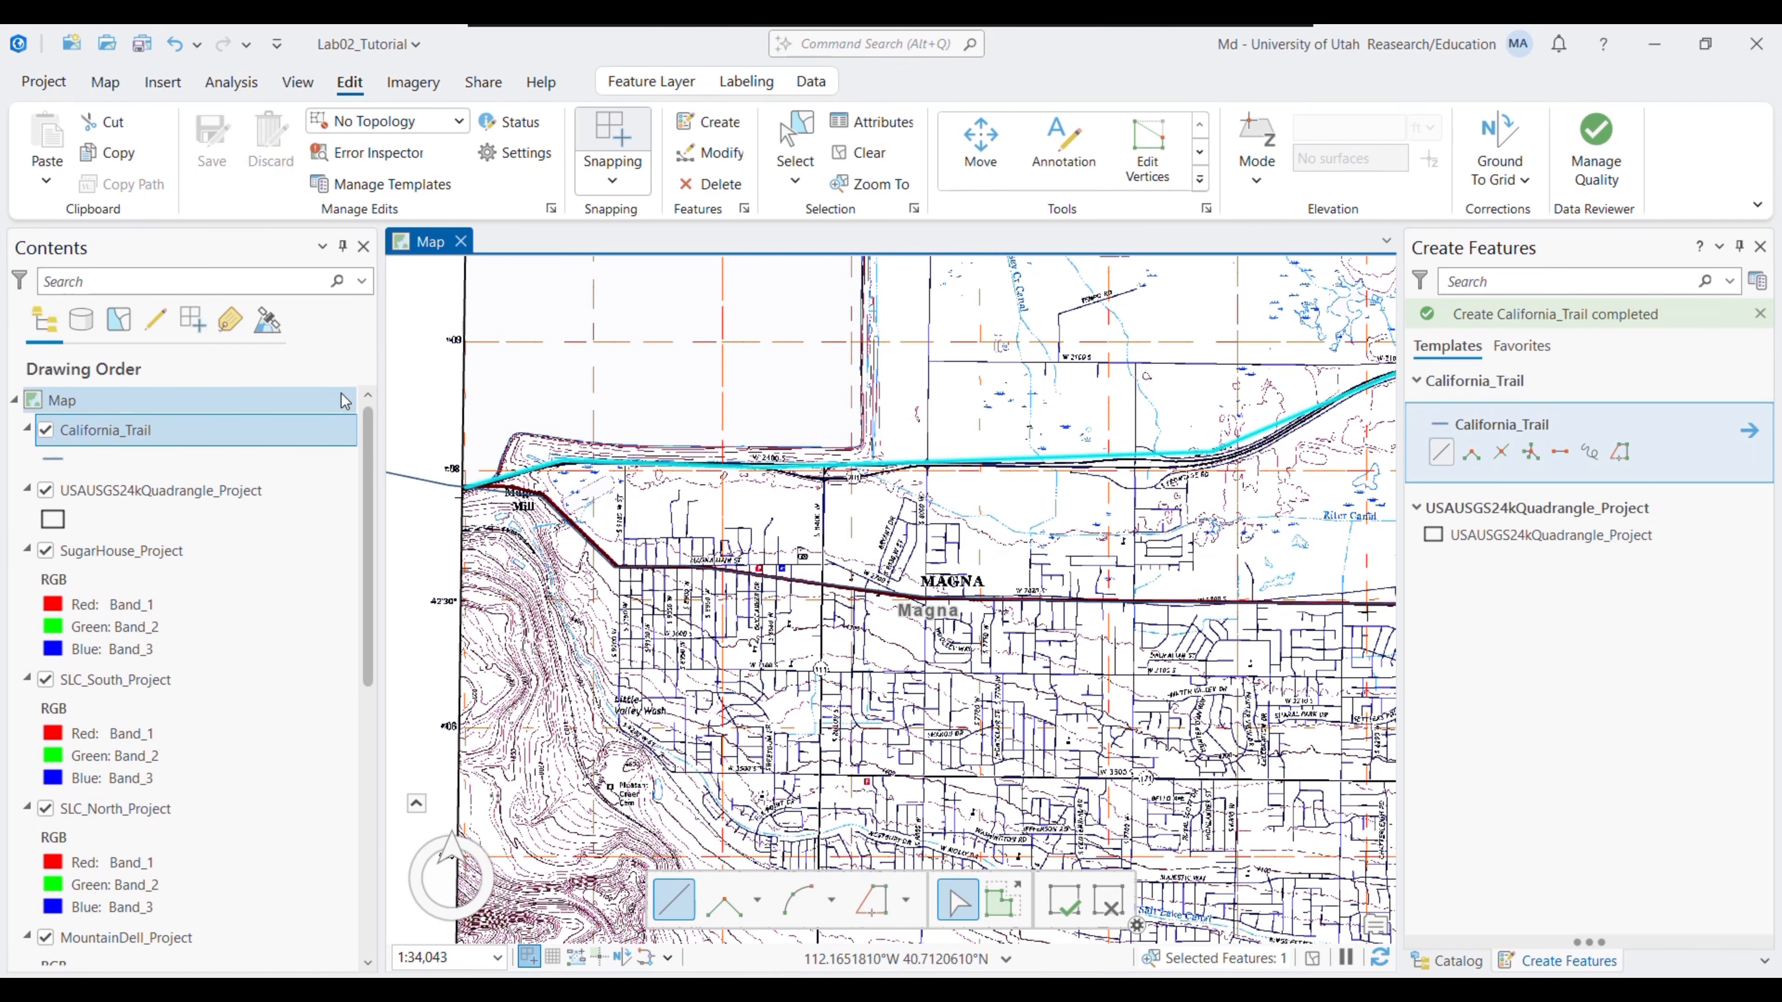
drag(456, 524, 930, 665)
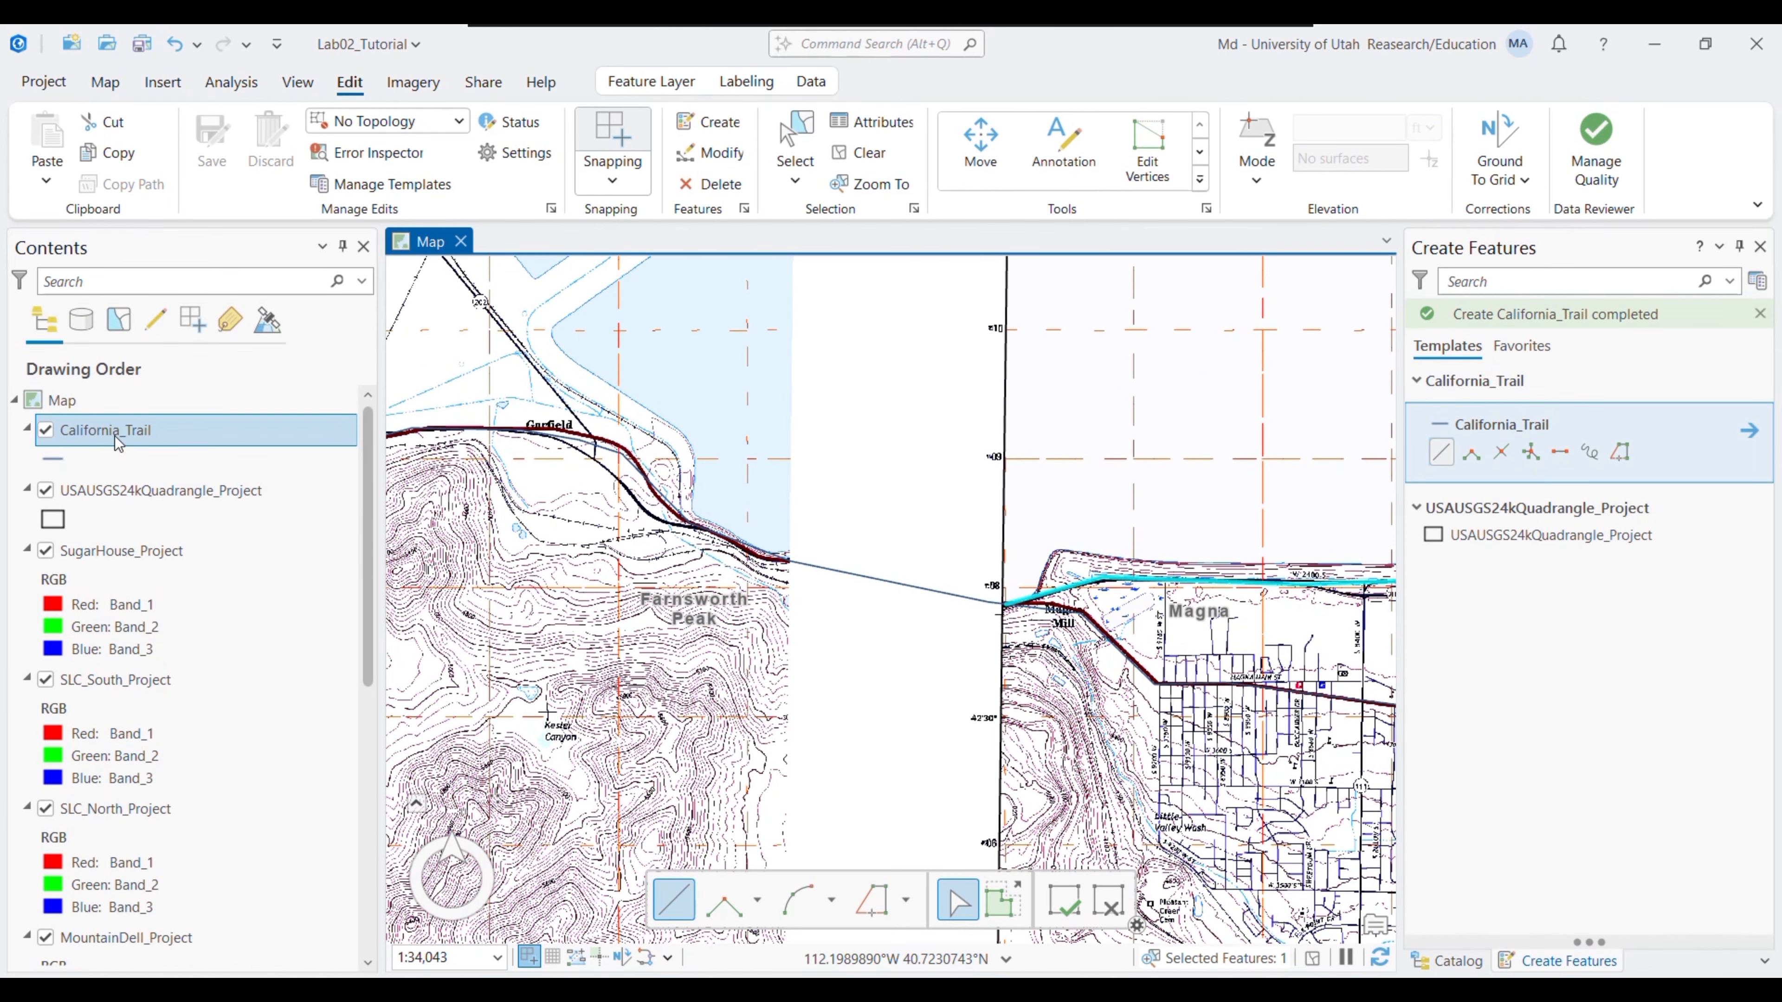
click(1763, 247)
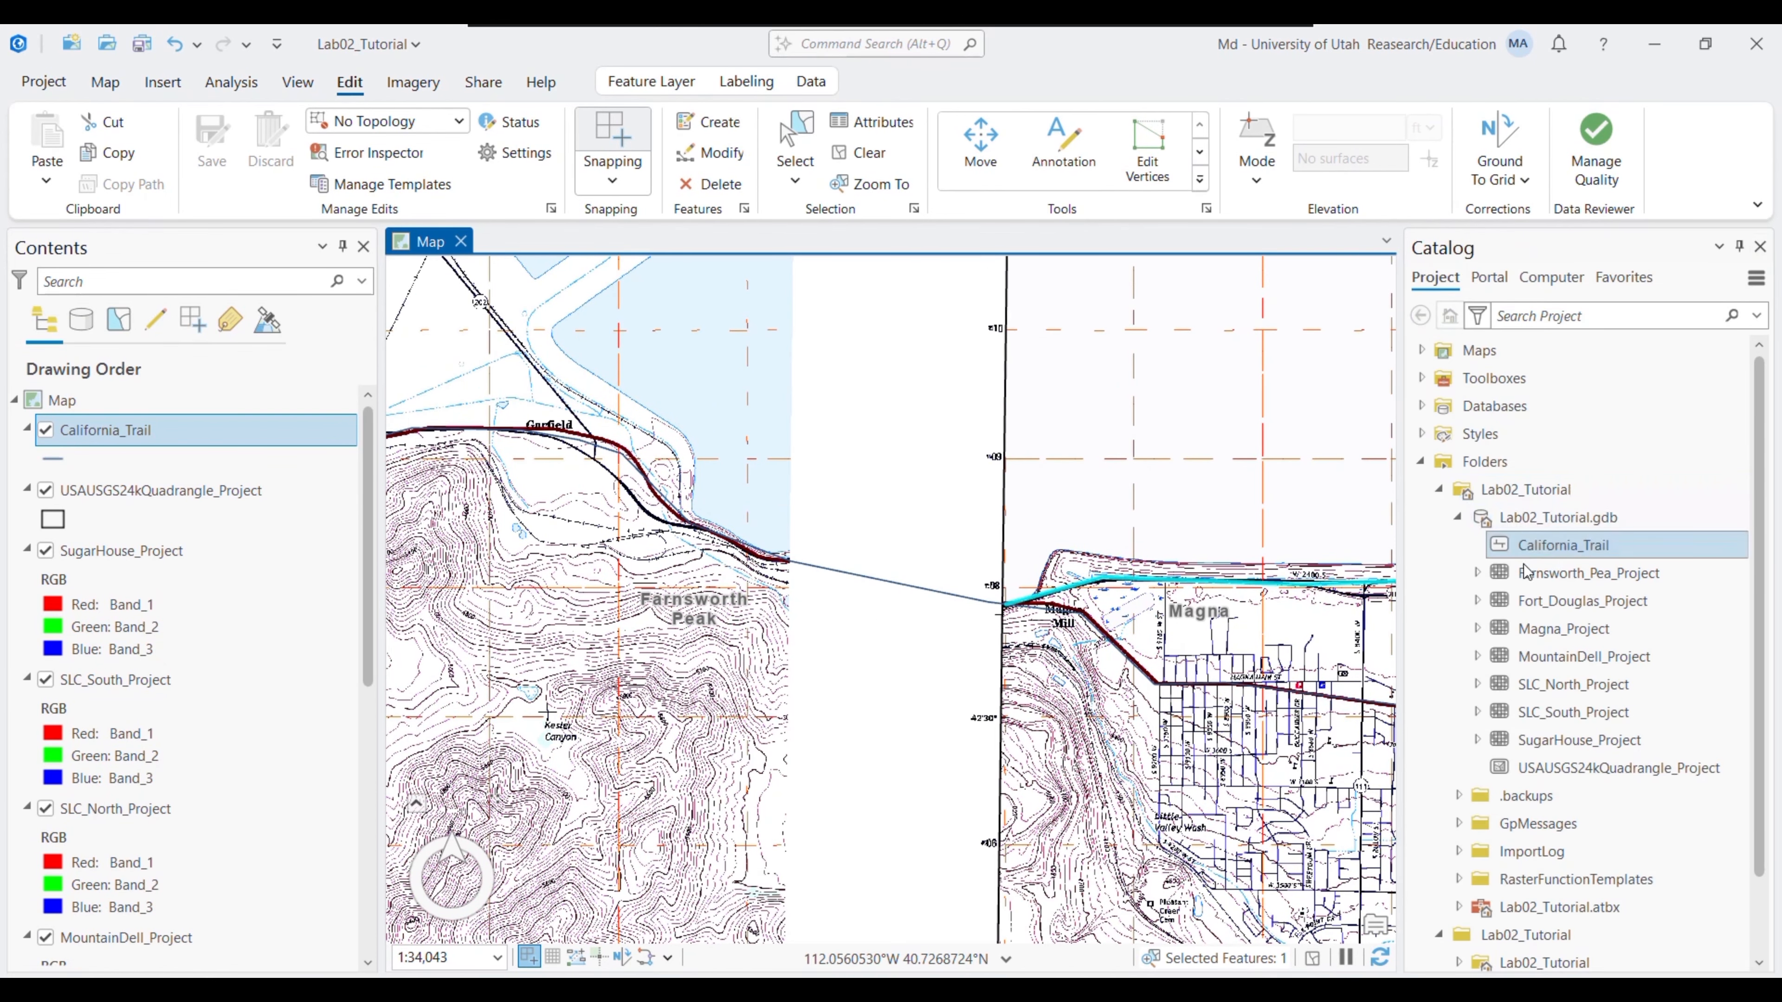
- Add Hastings_01.tif from Lab02Data > Data > Imagery to the map and pan to Mills Junction
click(1459, 520)
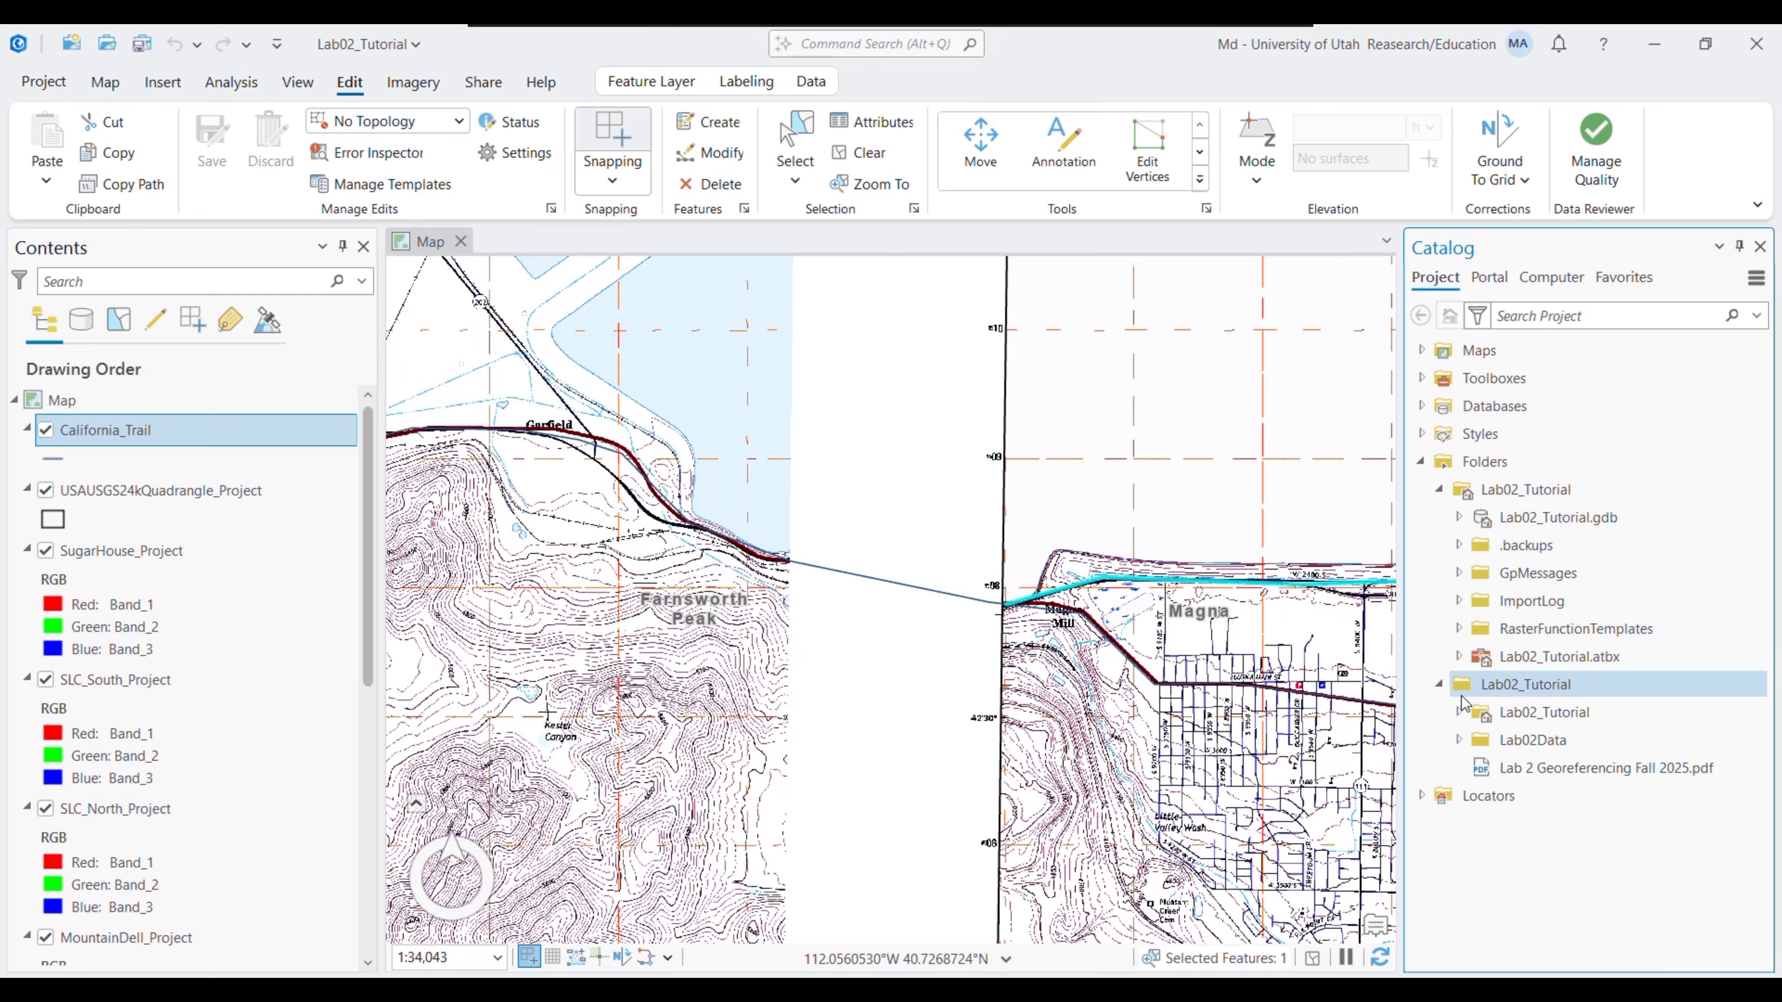
click(1459, 741)
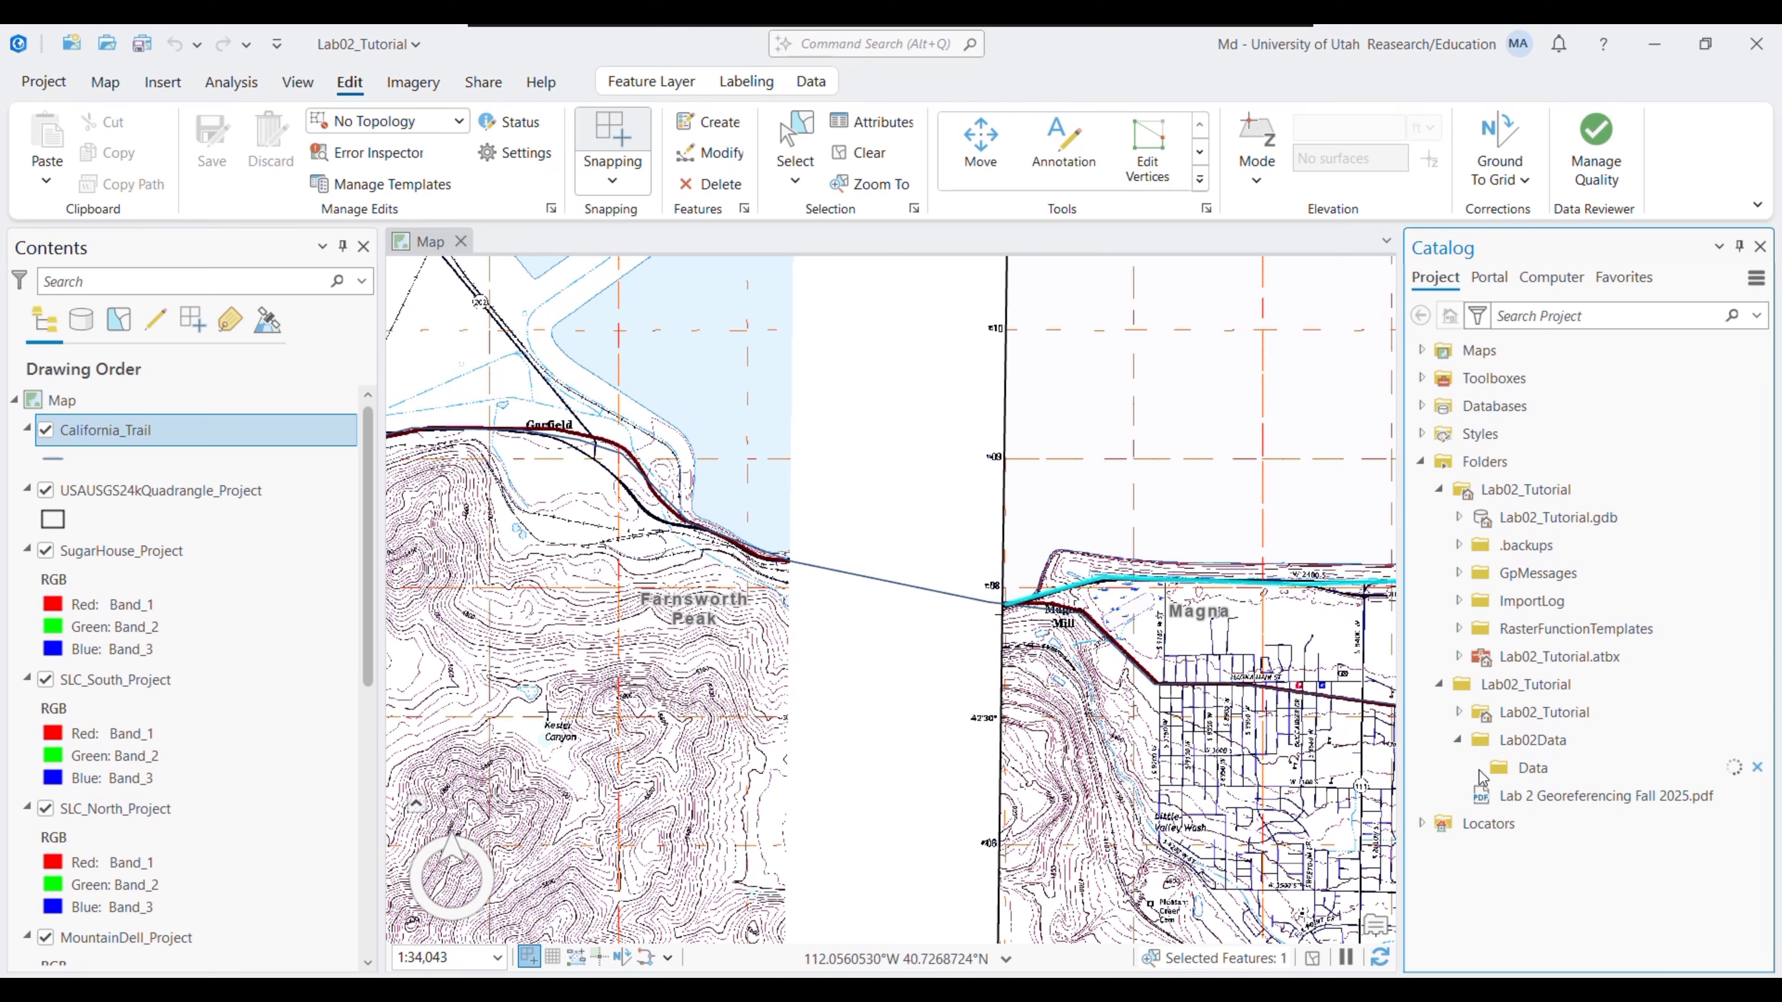
click(1495, 795)
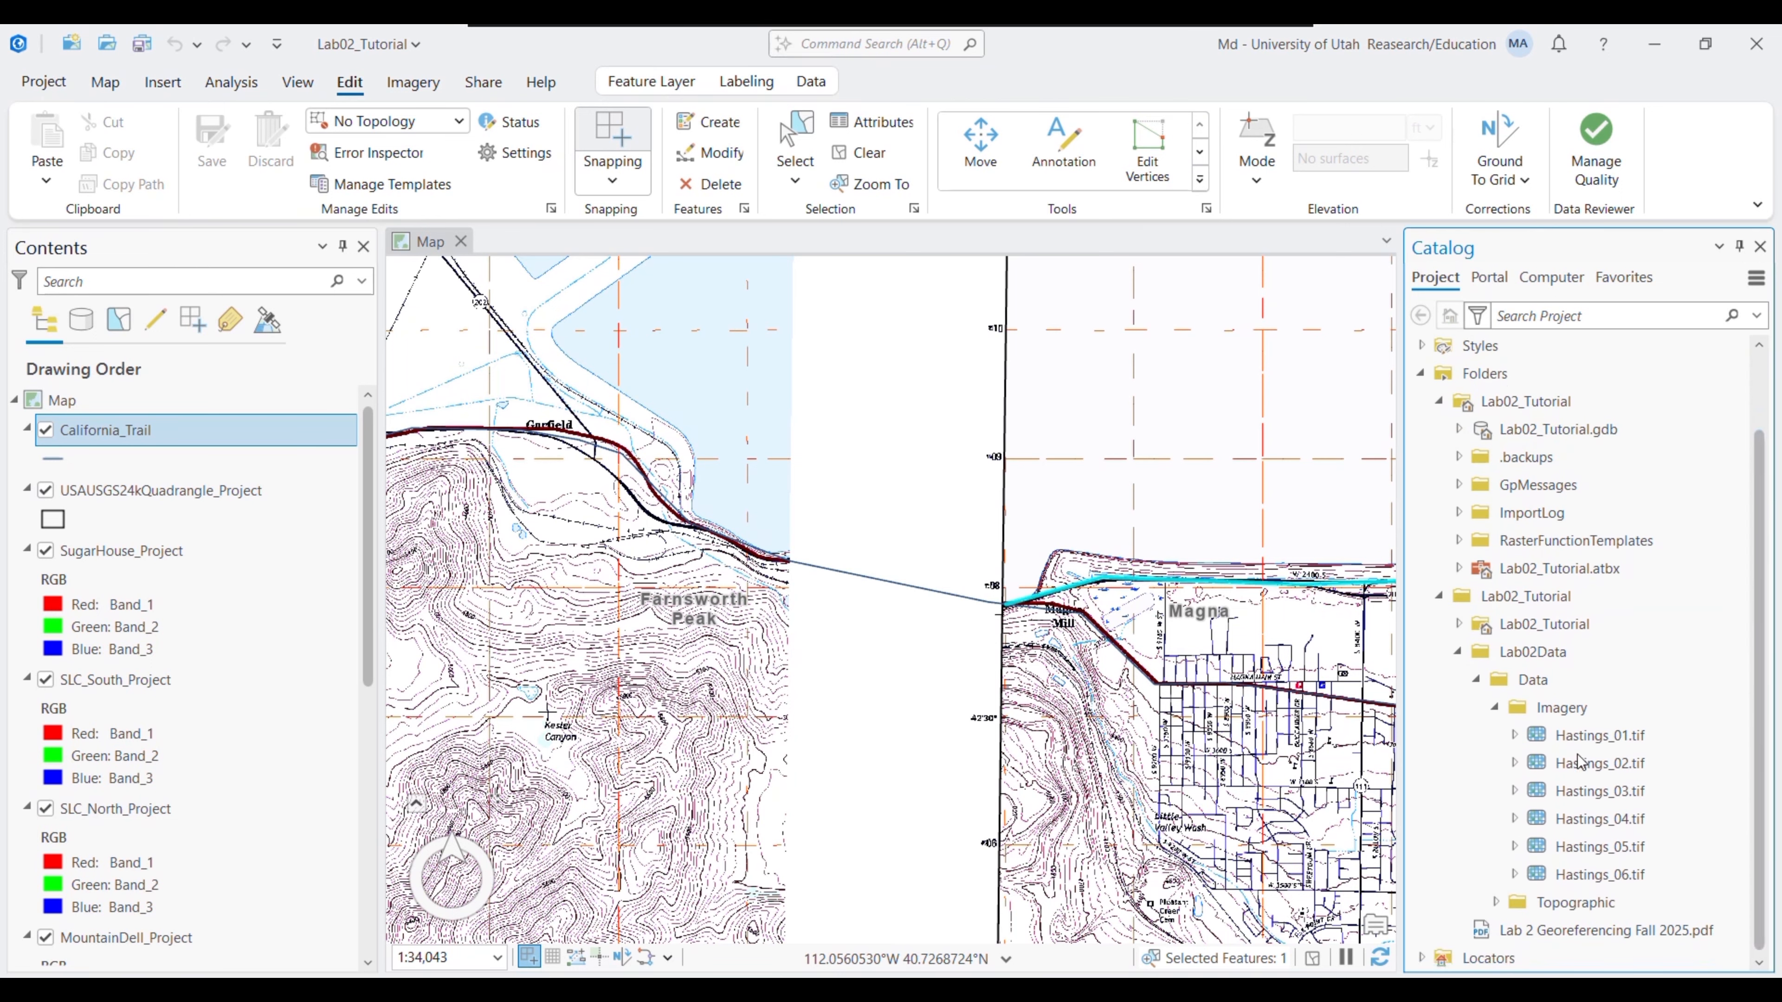
drag(1579, 737, 1476, 746)
drag(674, 686, 877, 393)
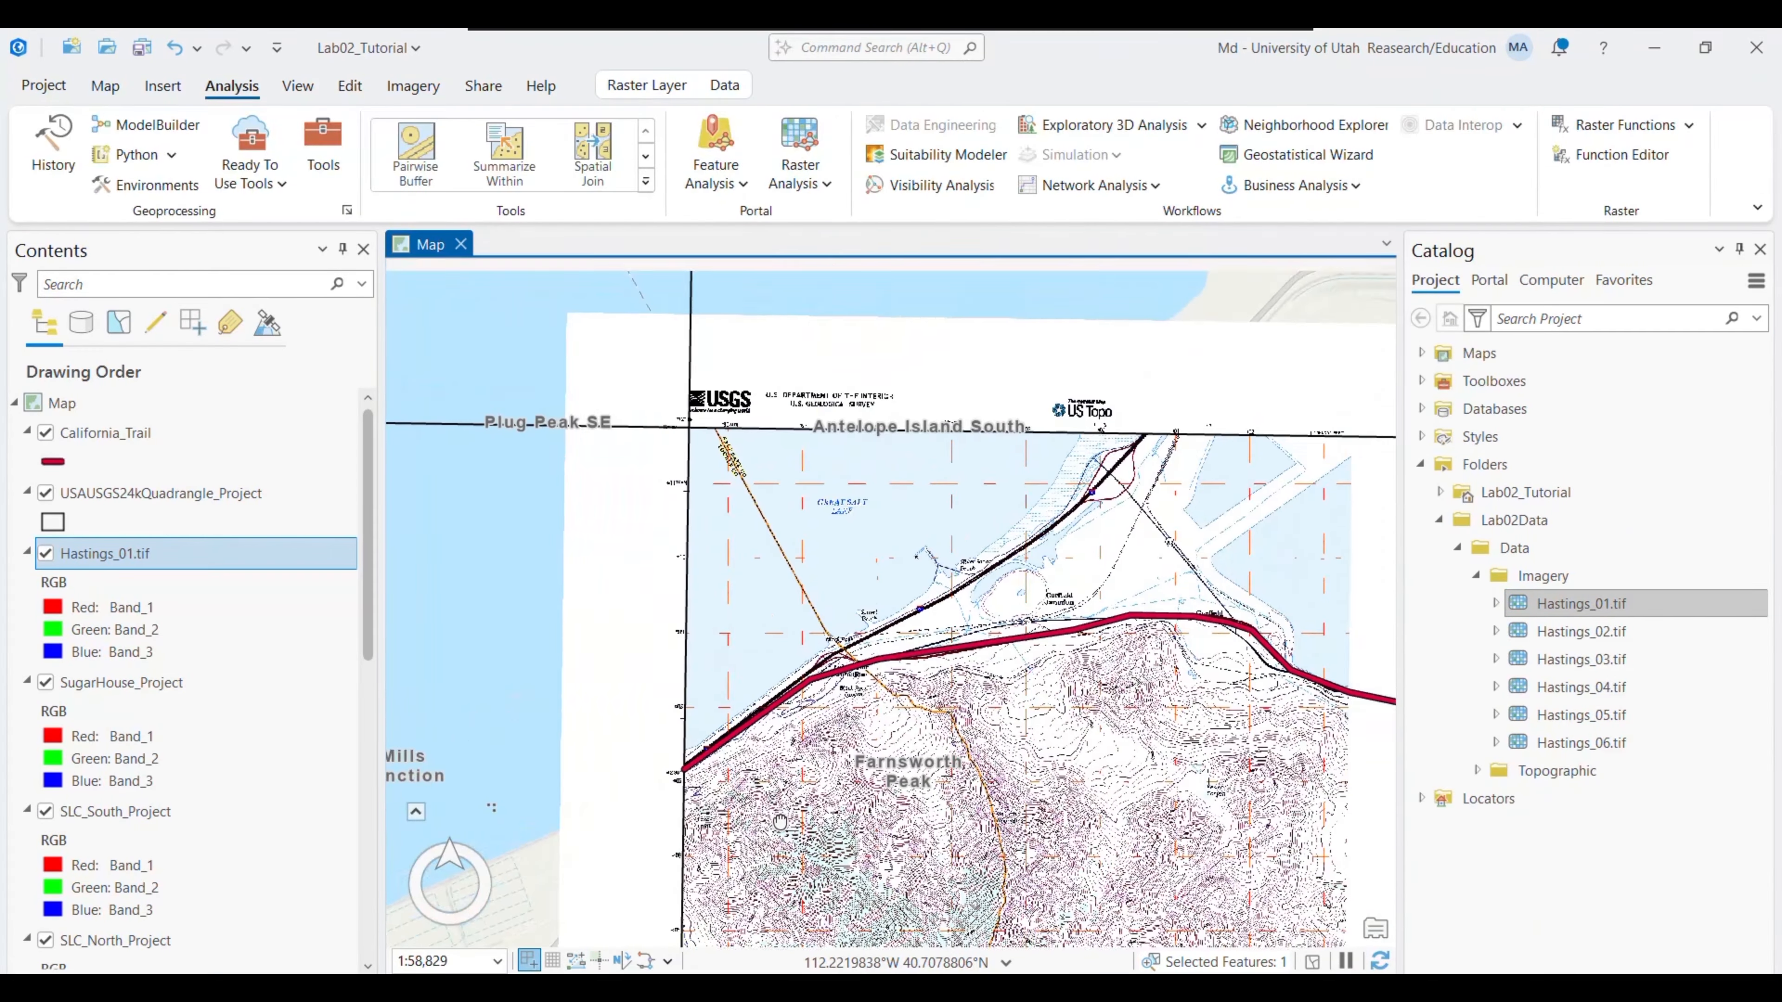
drag(780, 822, 947, 564)
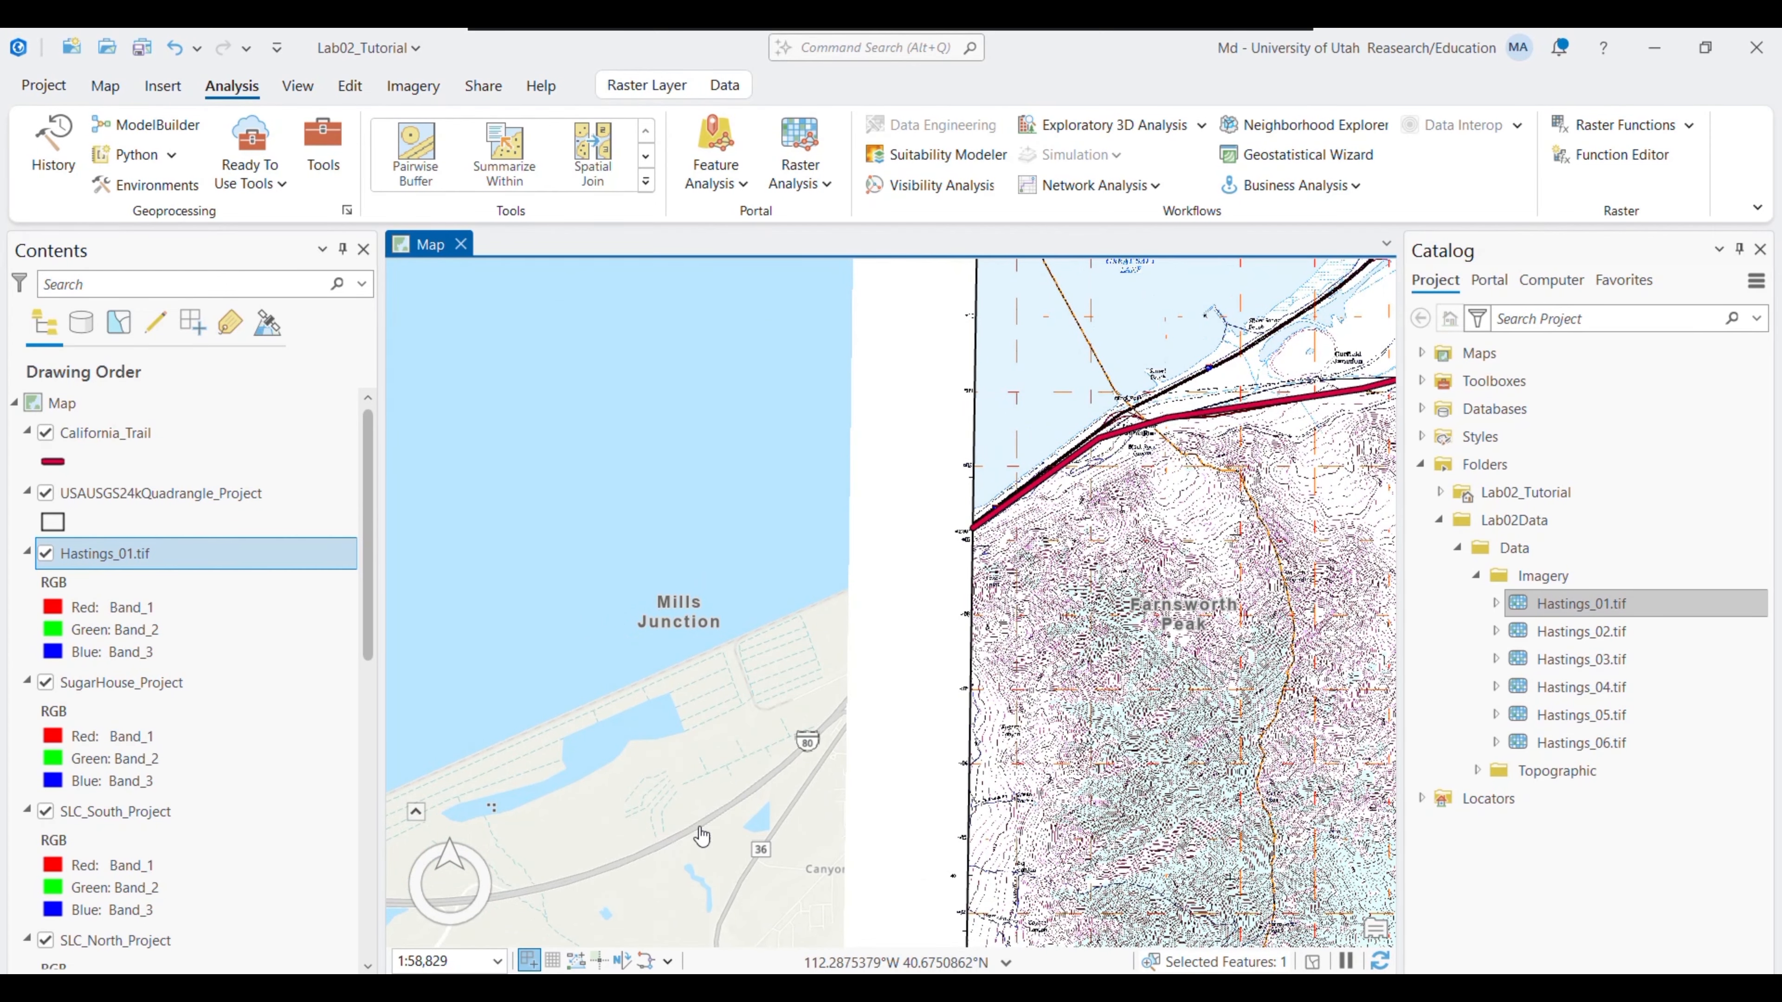
drag(763, 749, 972, 614)
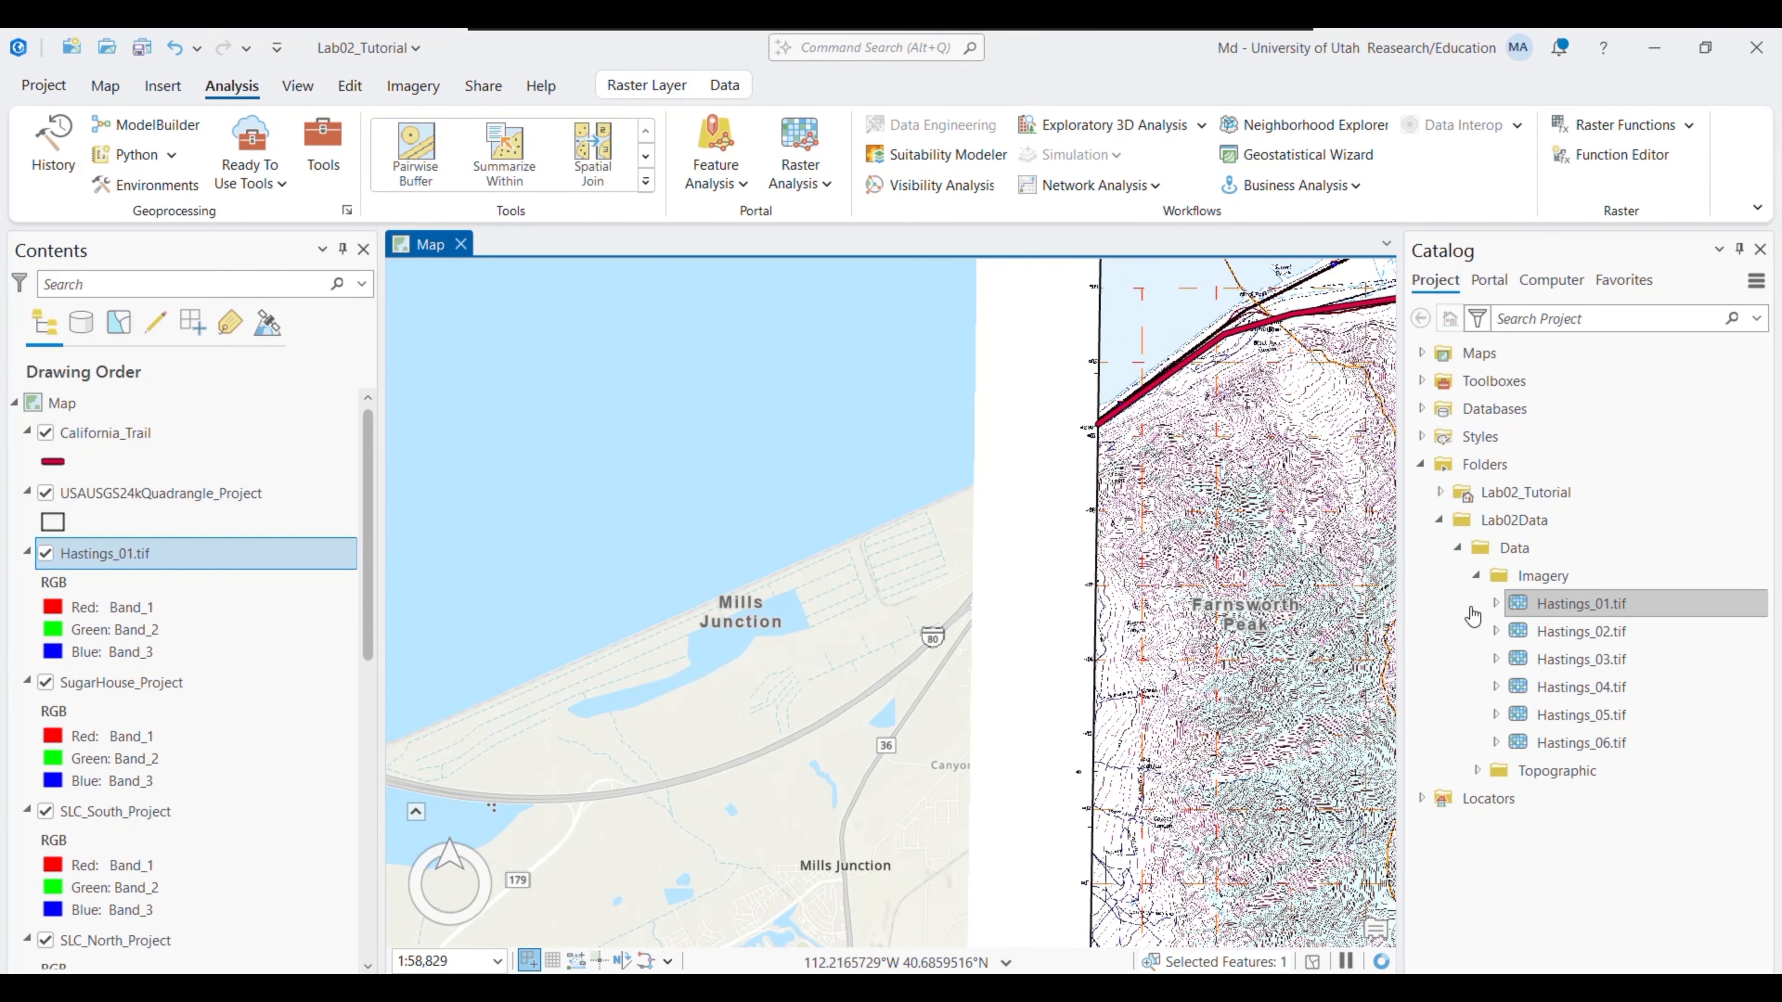
- Check the Hastings_01.tif layer's spatial reference in its Properties, finding it unknown
mouse_move(1570, 605)
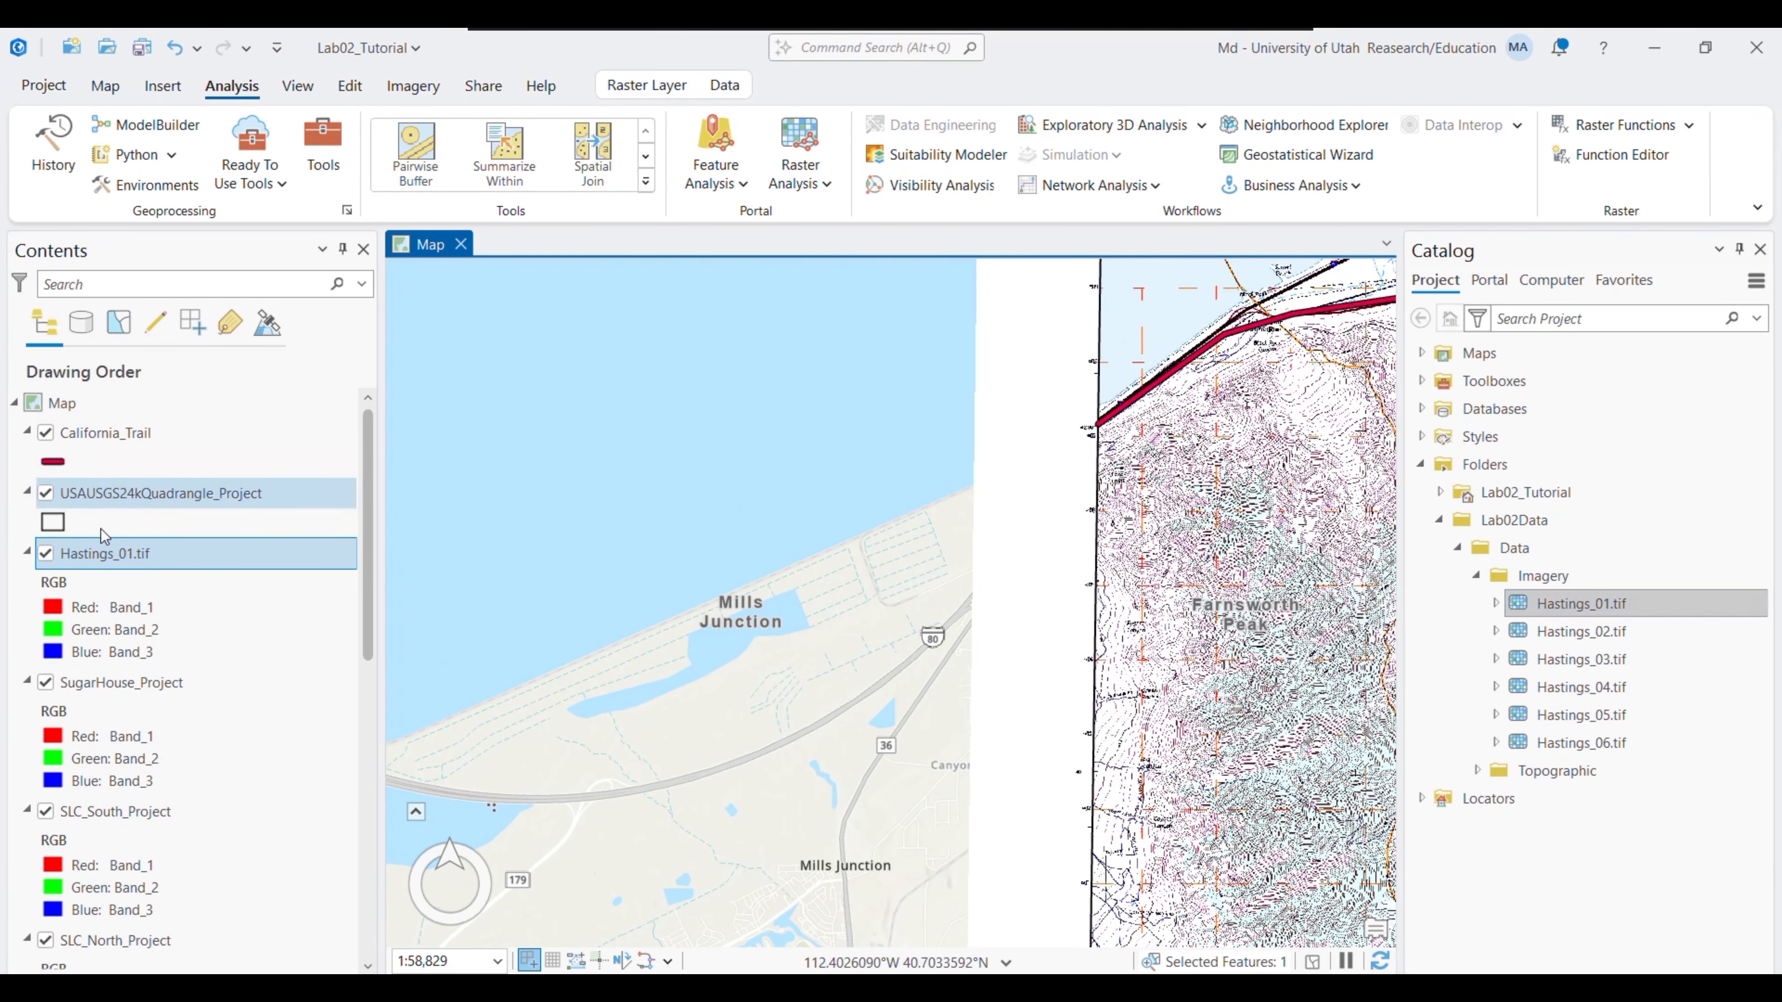
right_click(105, 553)
click(155, 702)
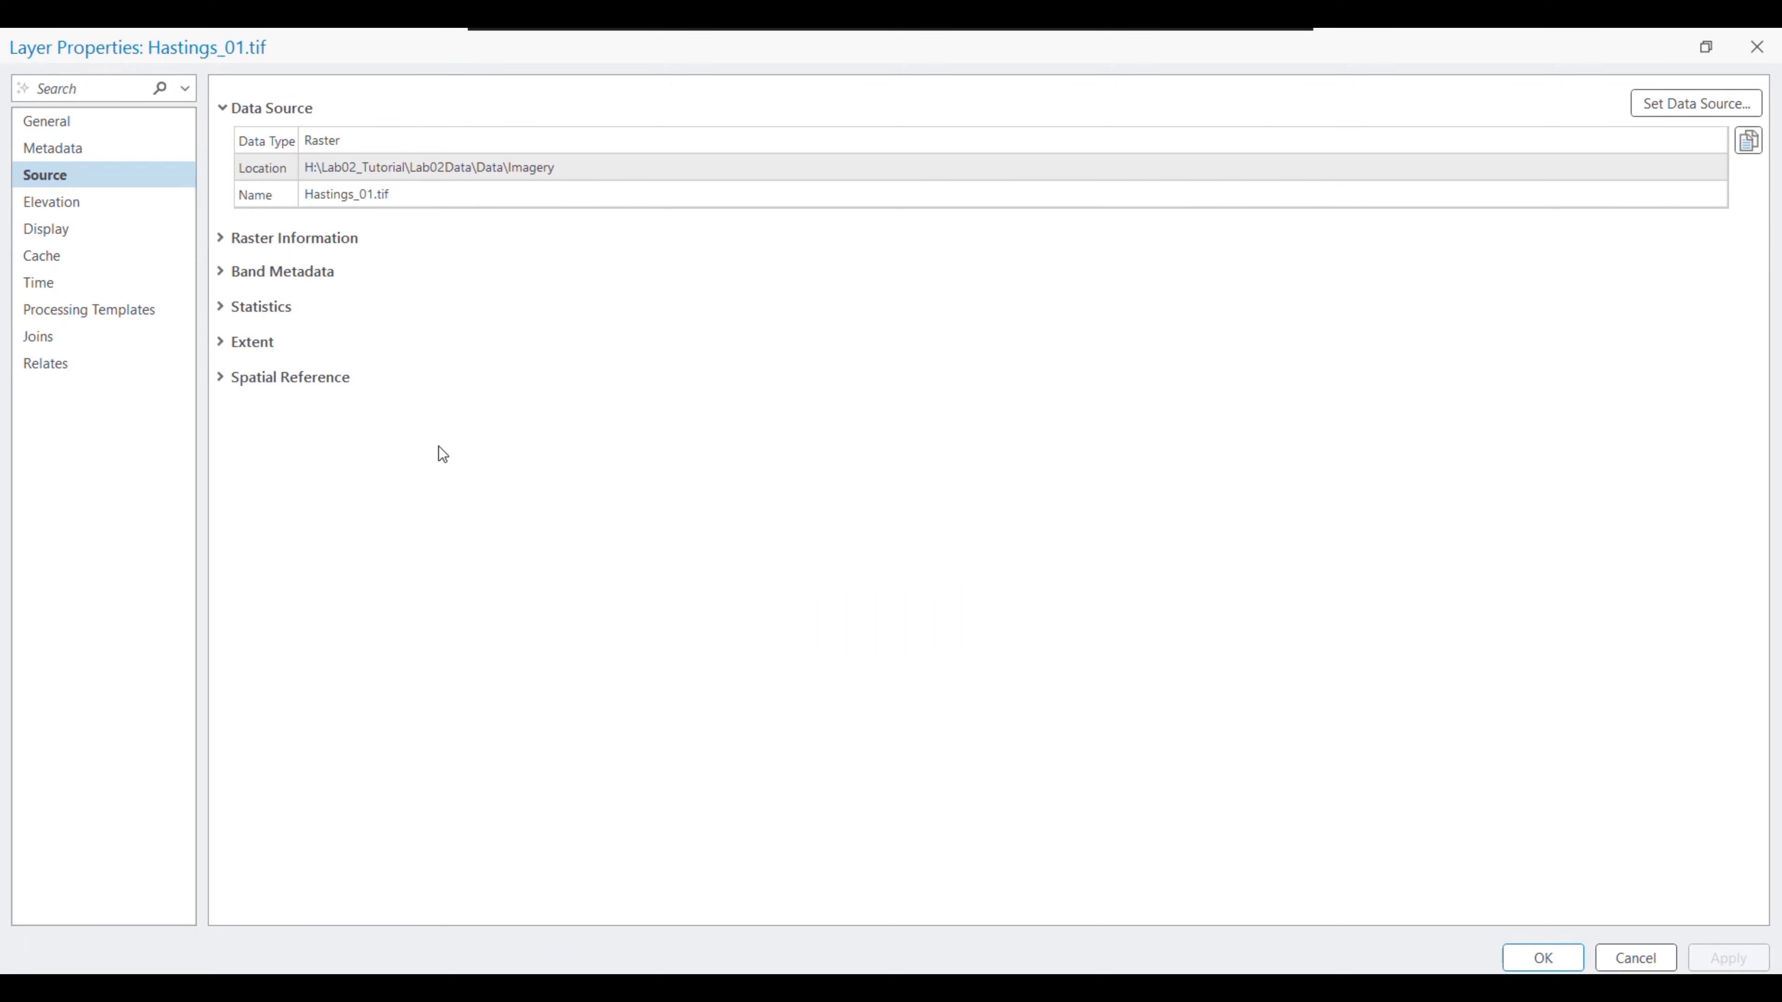
click(322, 380)
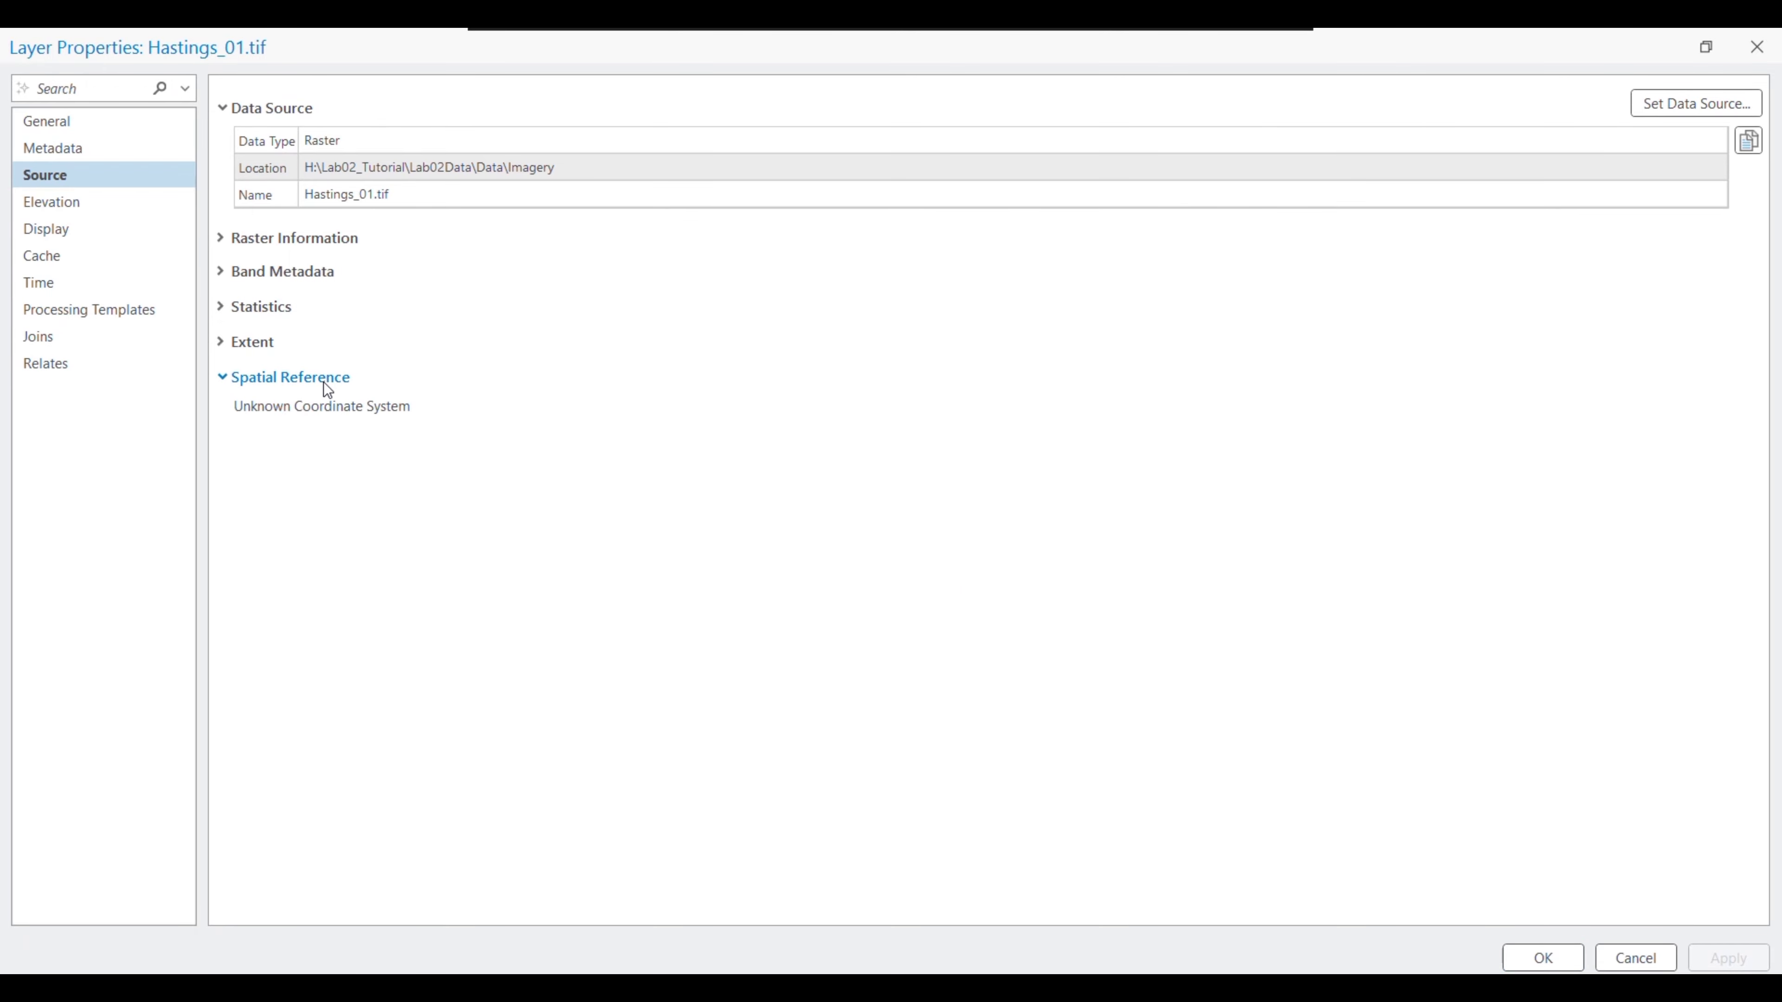
click(1754, 49)
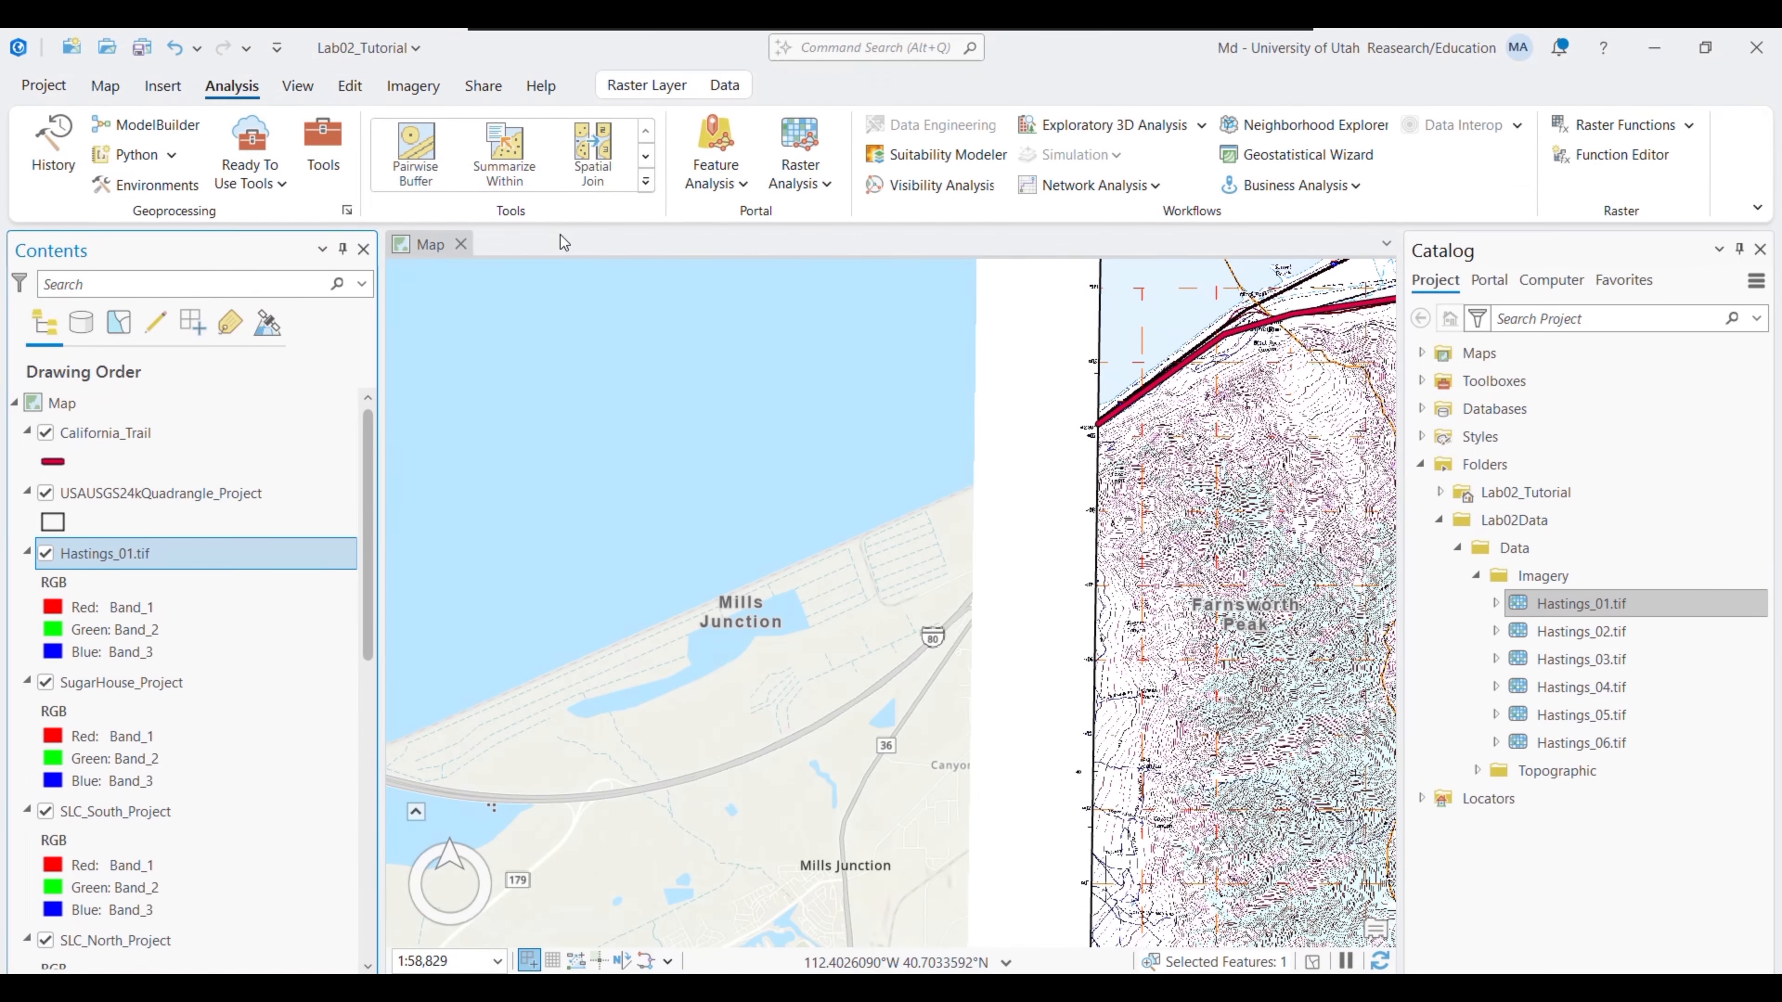
- Open the Project Raster tool from recent geoprocessing tools and bring up the lab PDF
click(322, 149)
click(1493, 602)
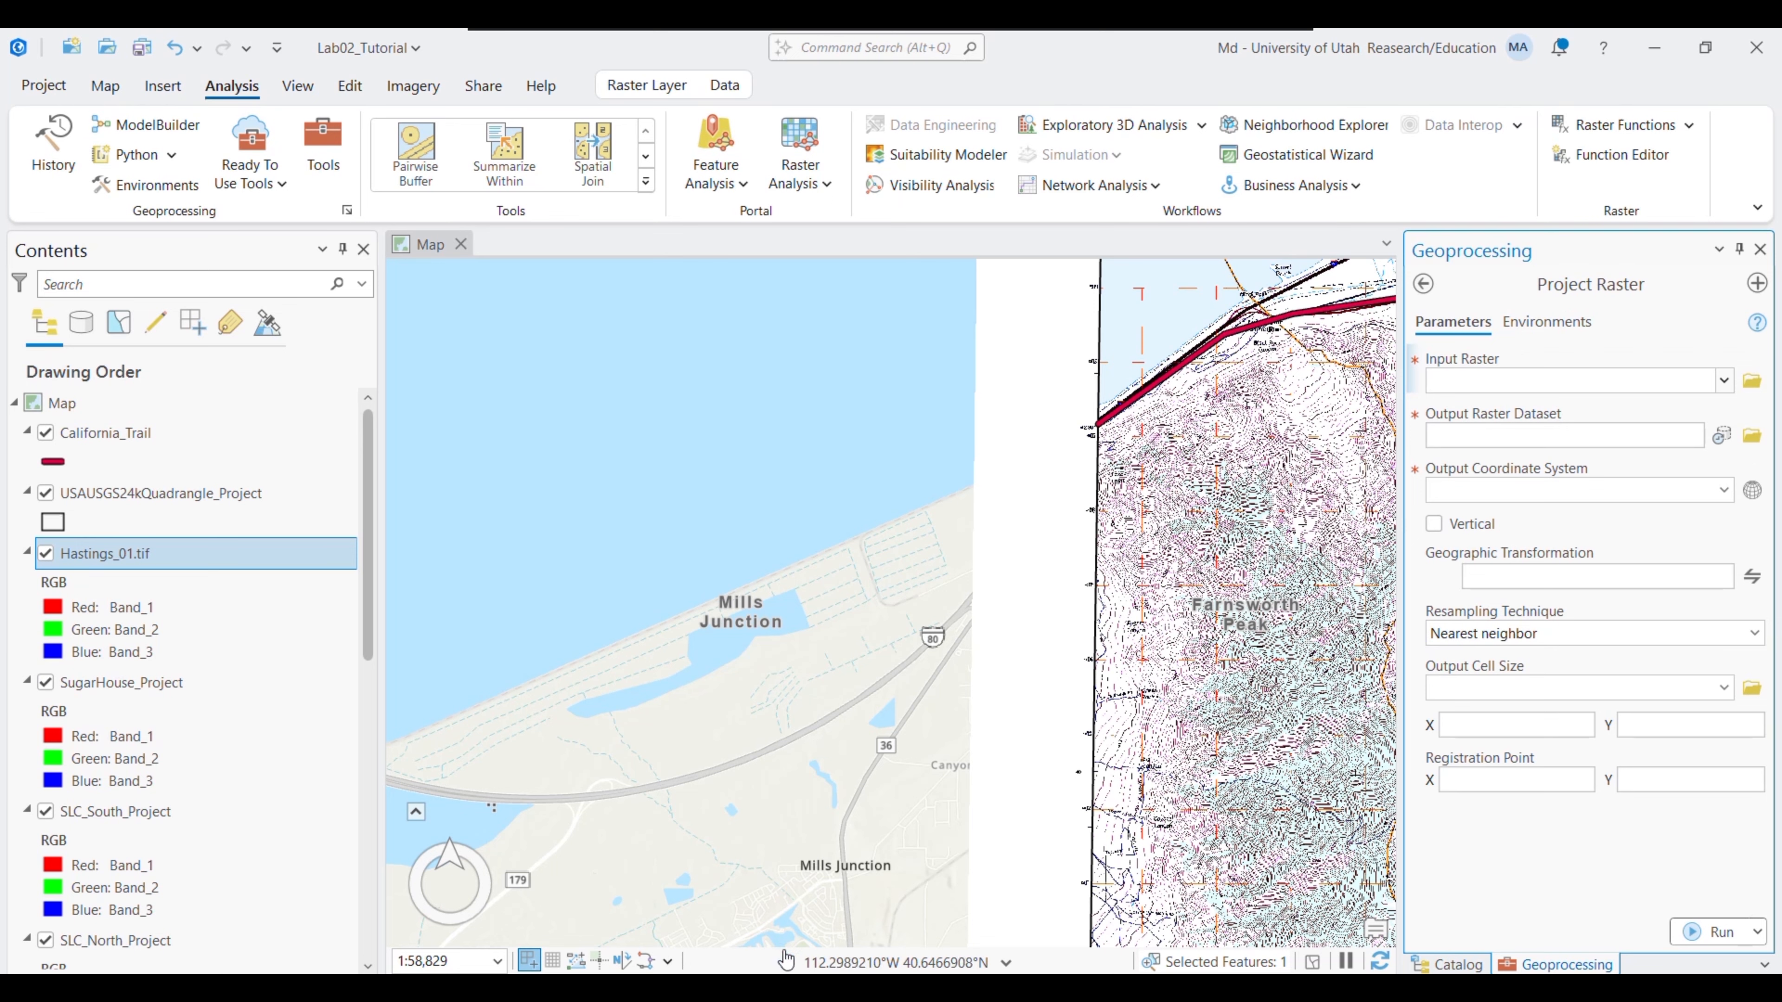
click(708, 839)
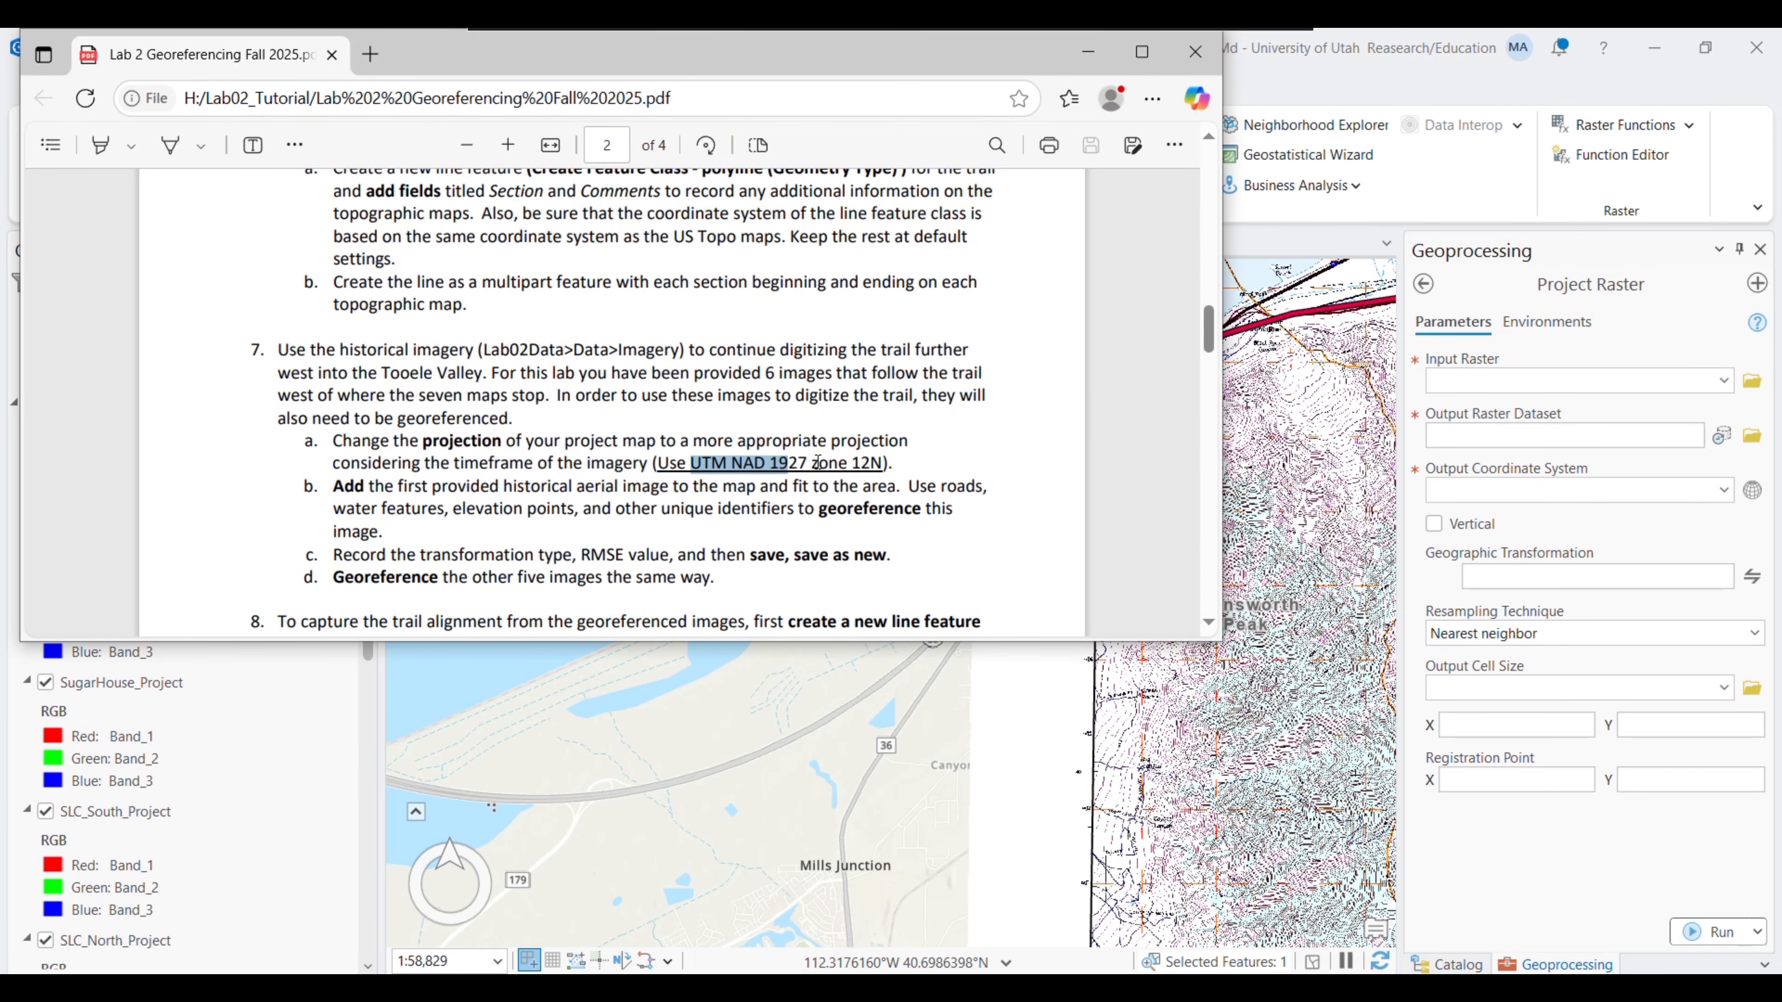
- Select the 'Use UTM NAD 1927 zone 12N' projection text in the lab PDF
drag(893, 457, 805, 445)
click(664, 460)
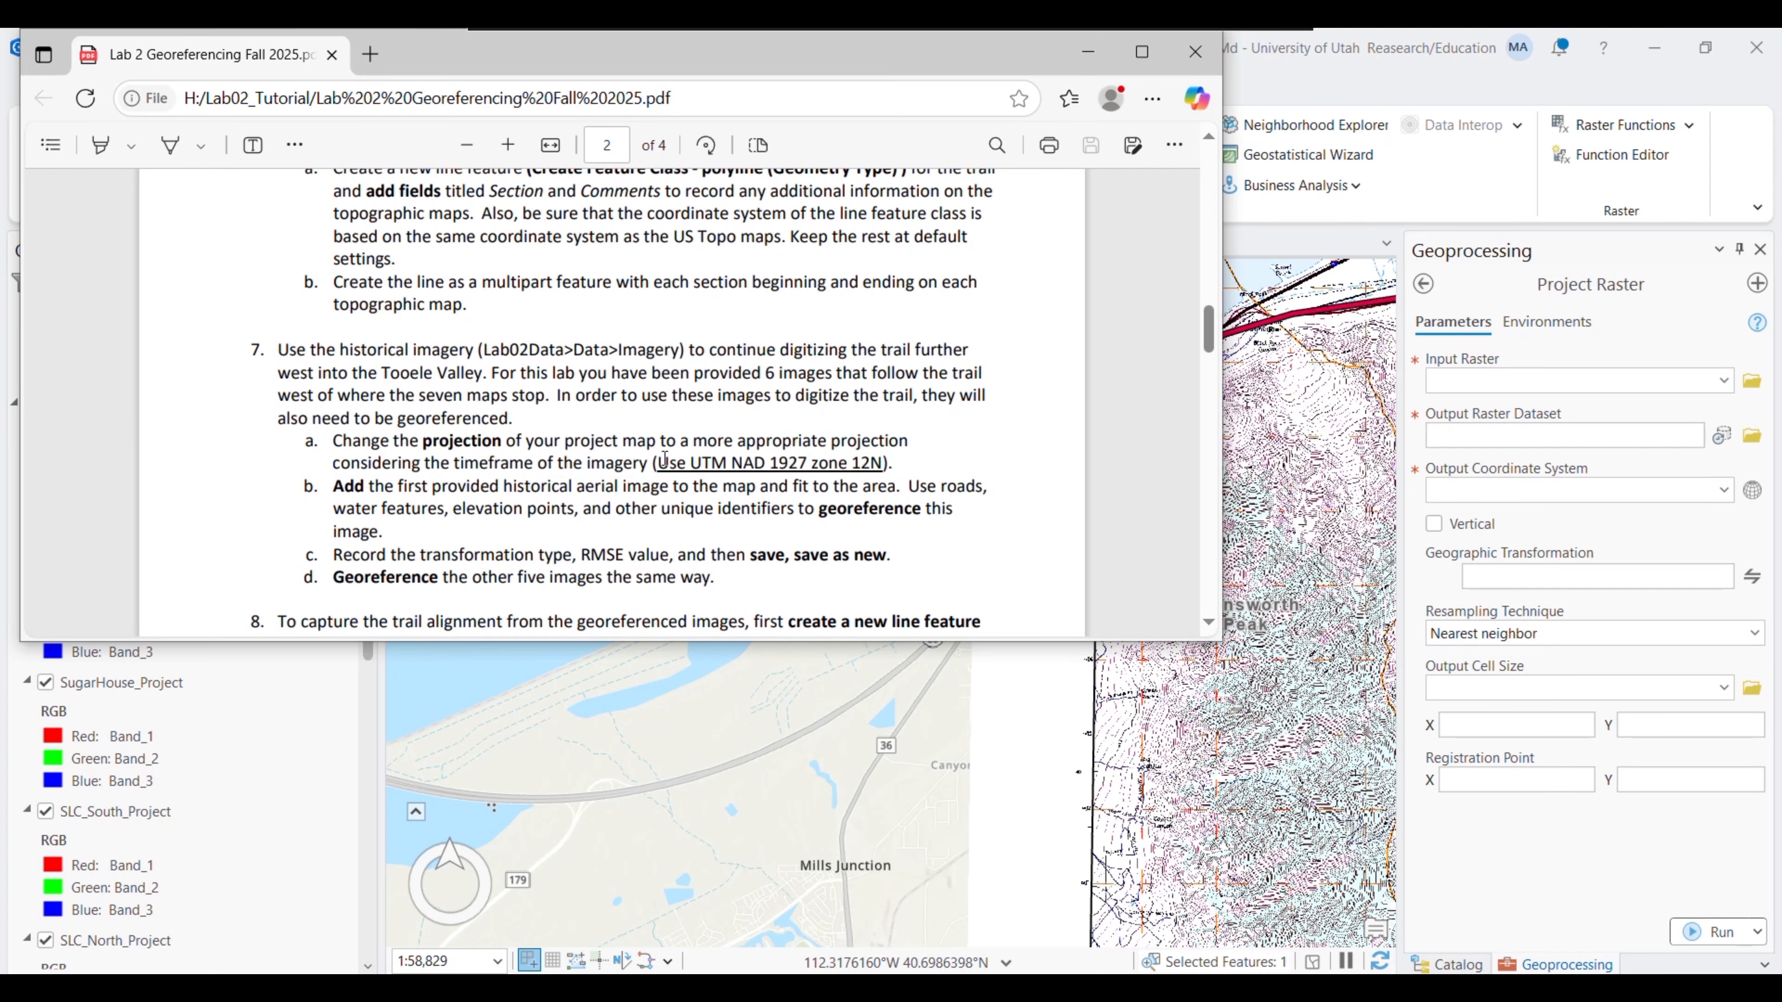
right_click(877, 467)
- Set Hastings_01.tif as the input raster with WGS 1984 as its input coordinate system
click(1084, 58)
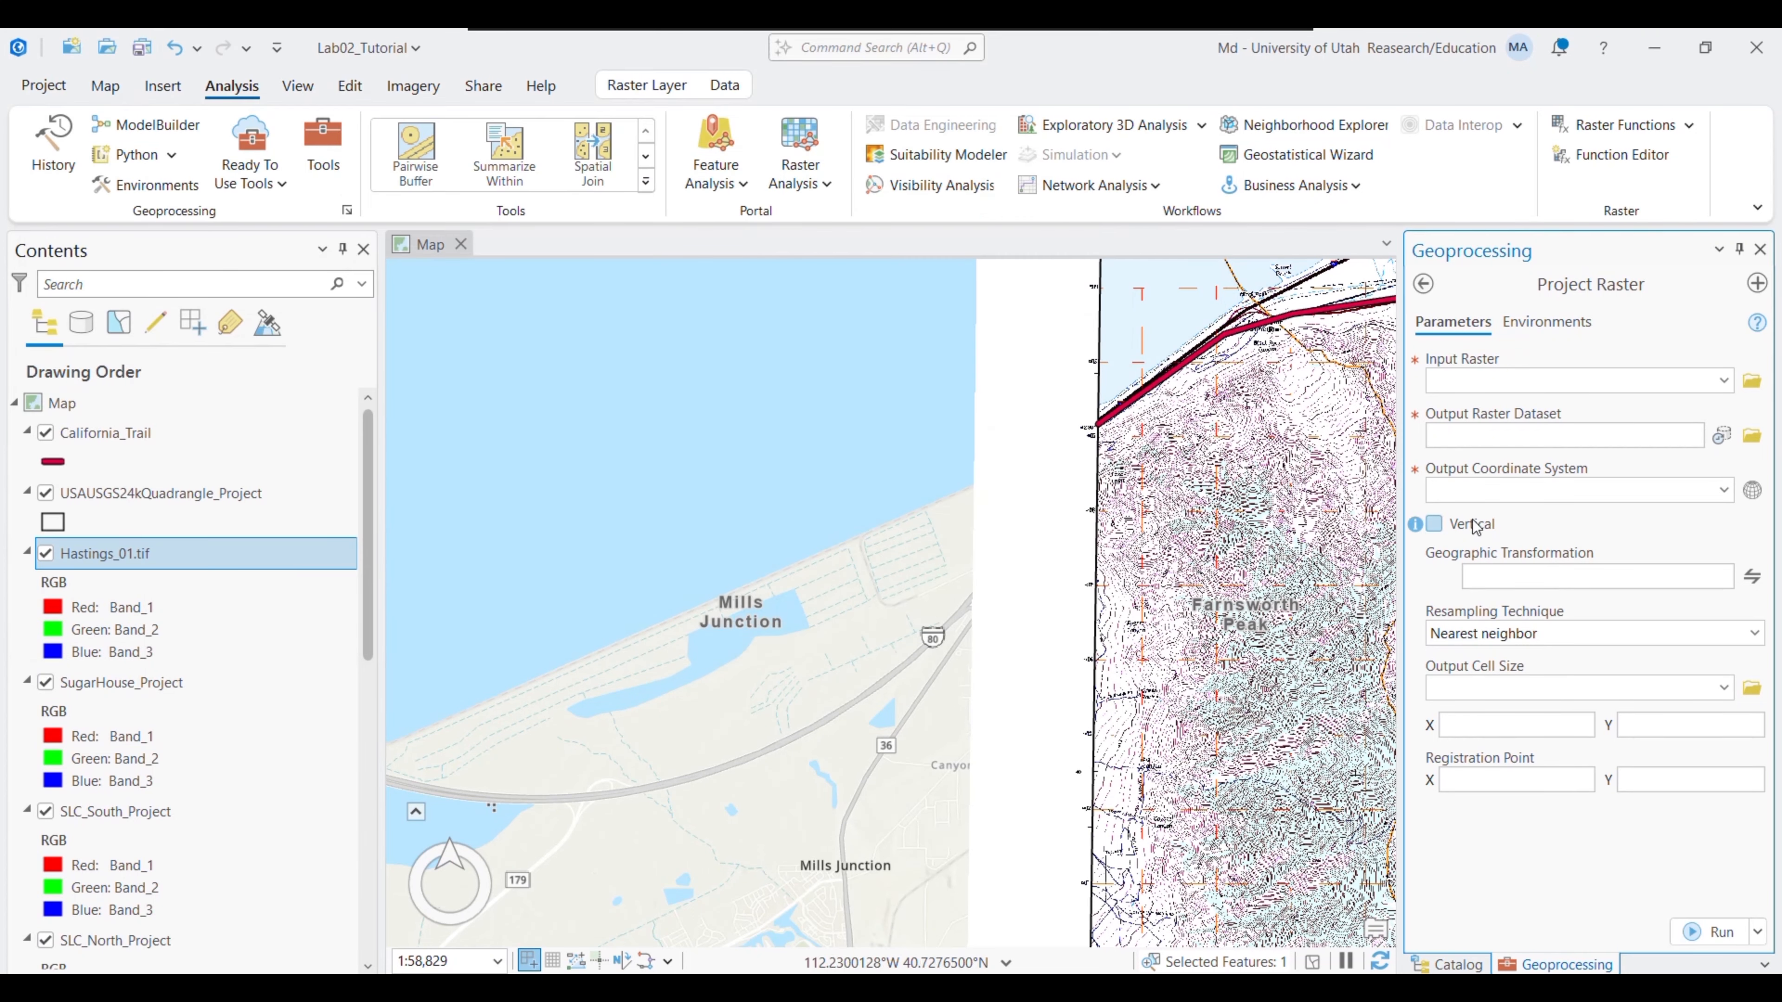
click(1724, 382)
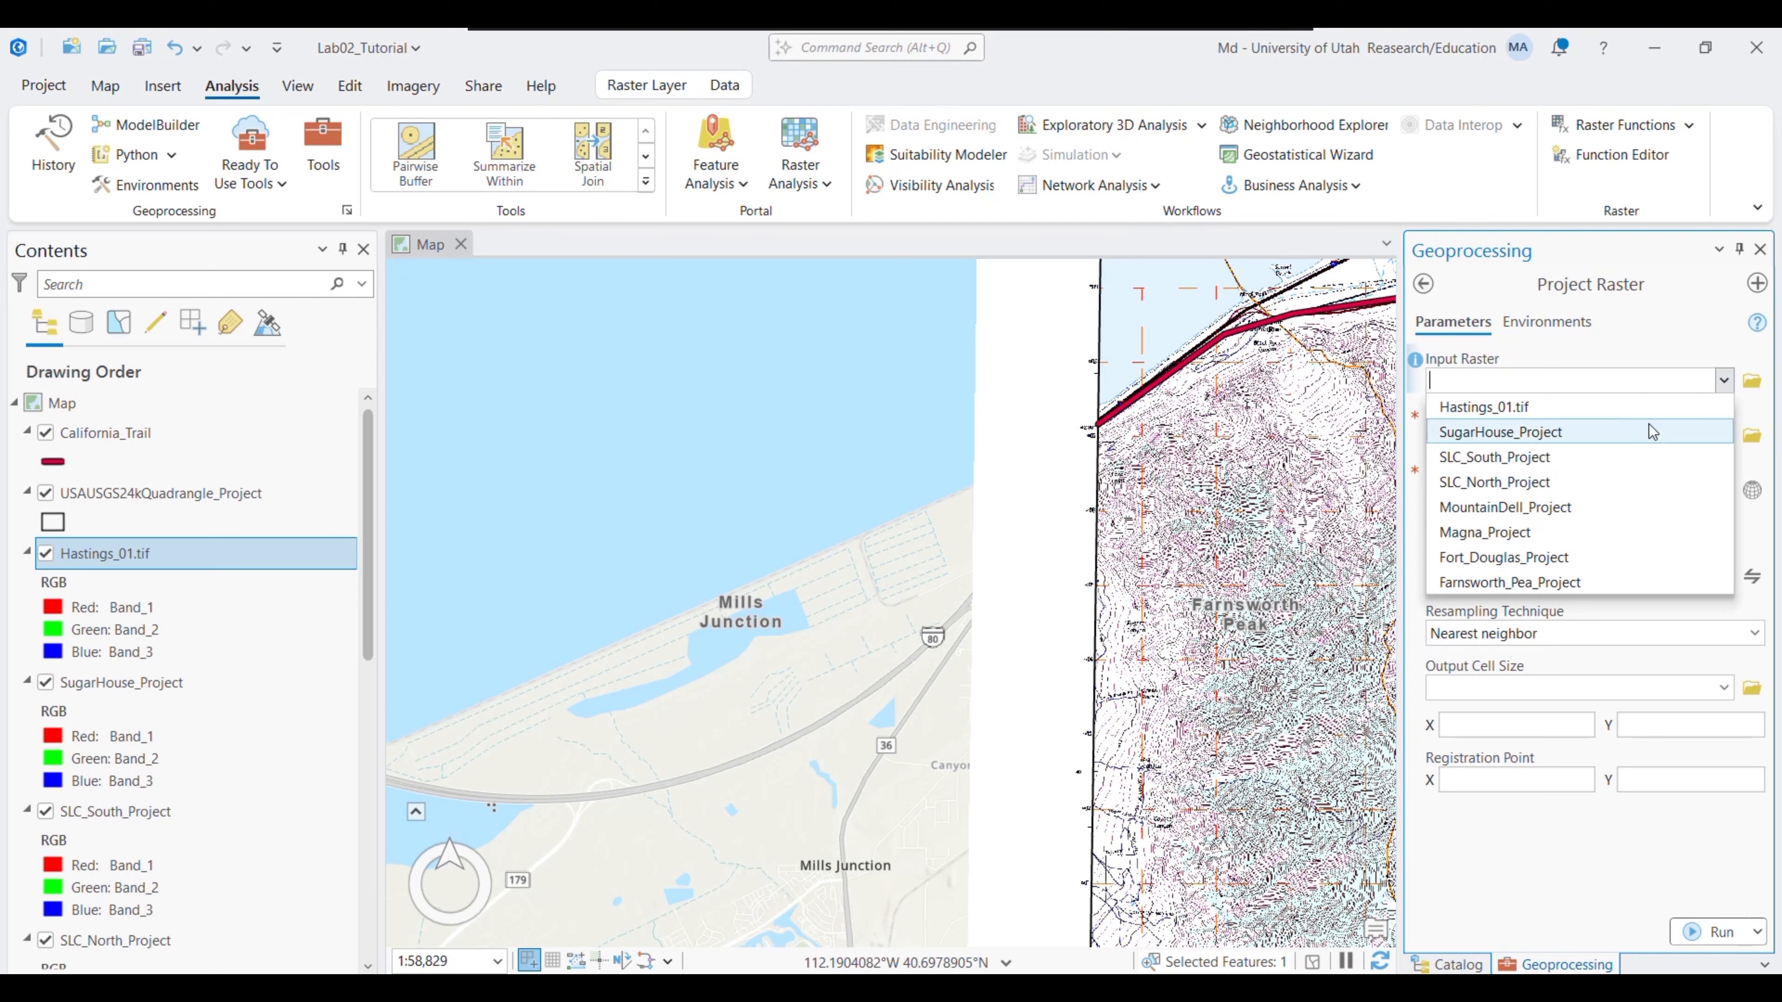
click(1549, 414)
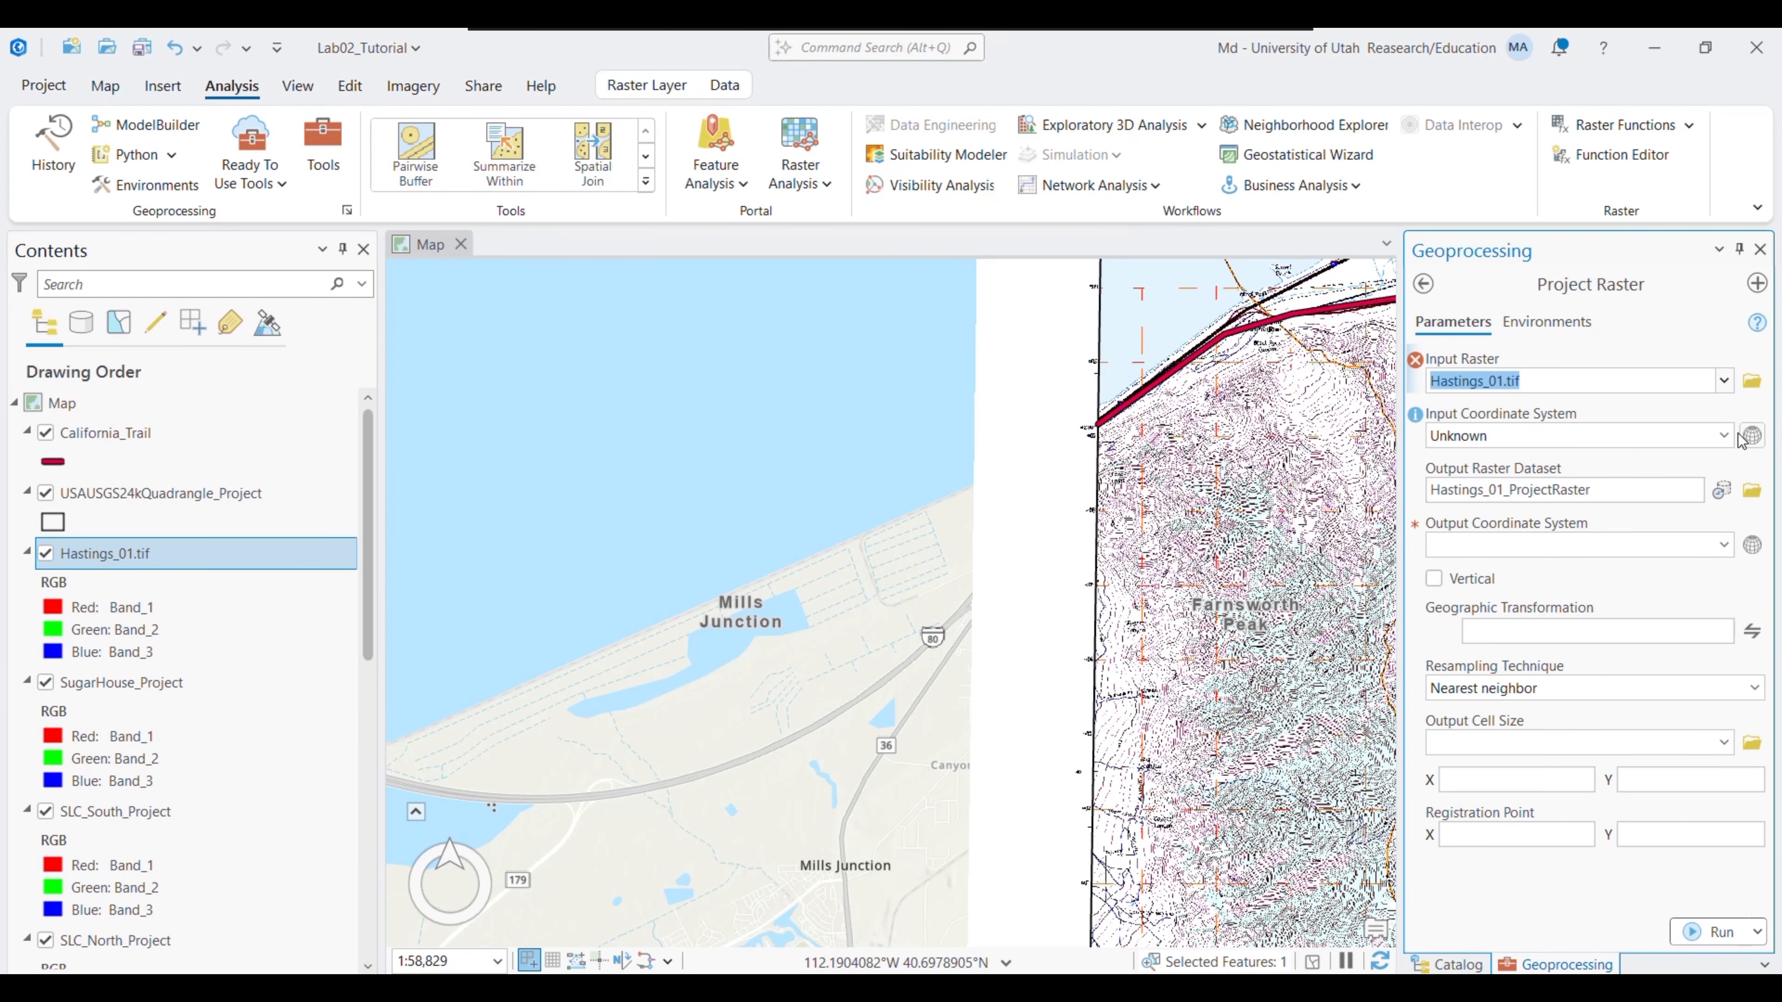
click(1724, 436)
click(1751, 435)
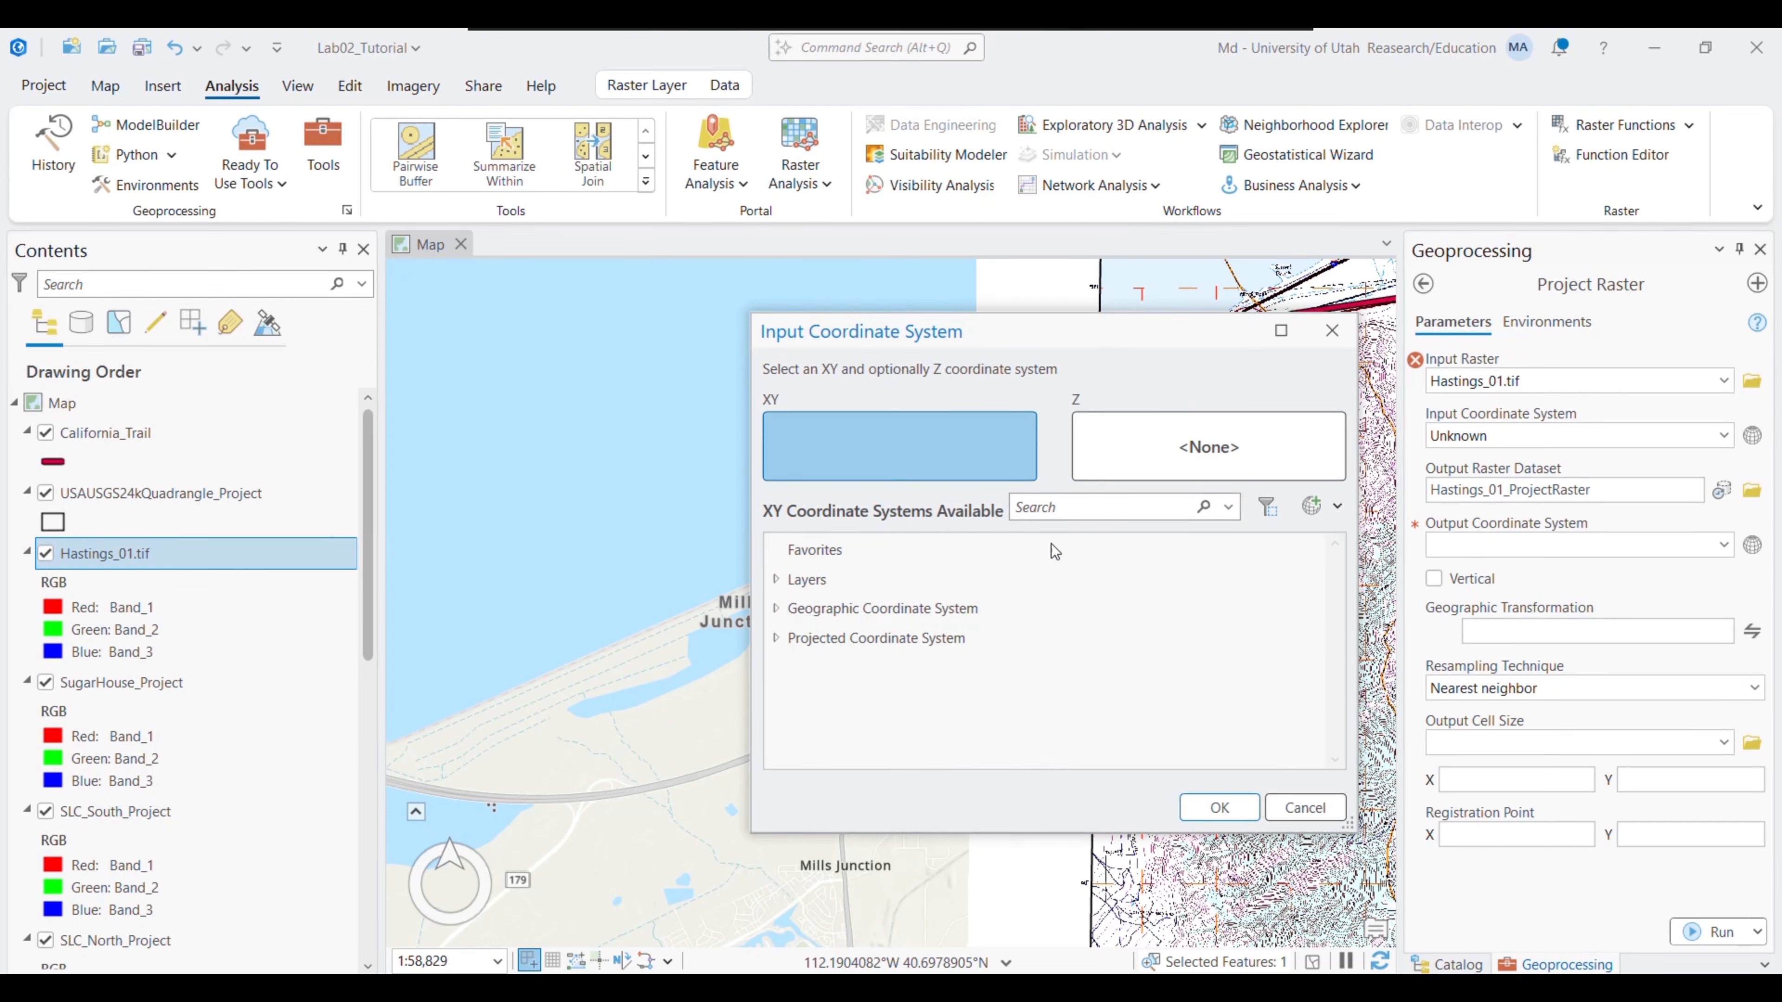
click(776, 608)
scroll(1331, 612, down, 3)
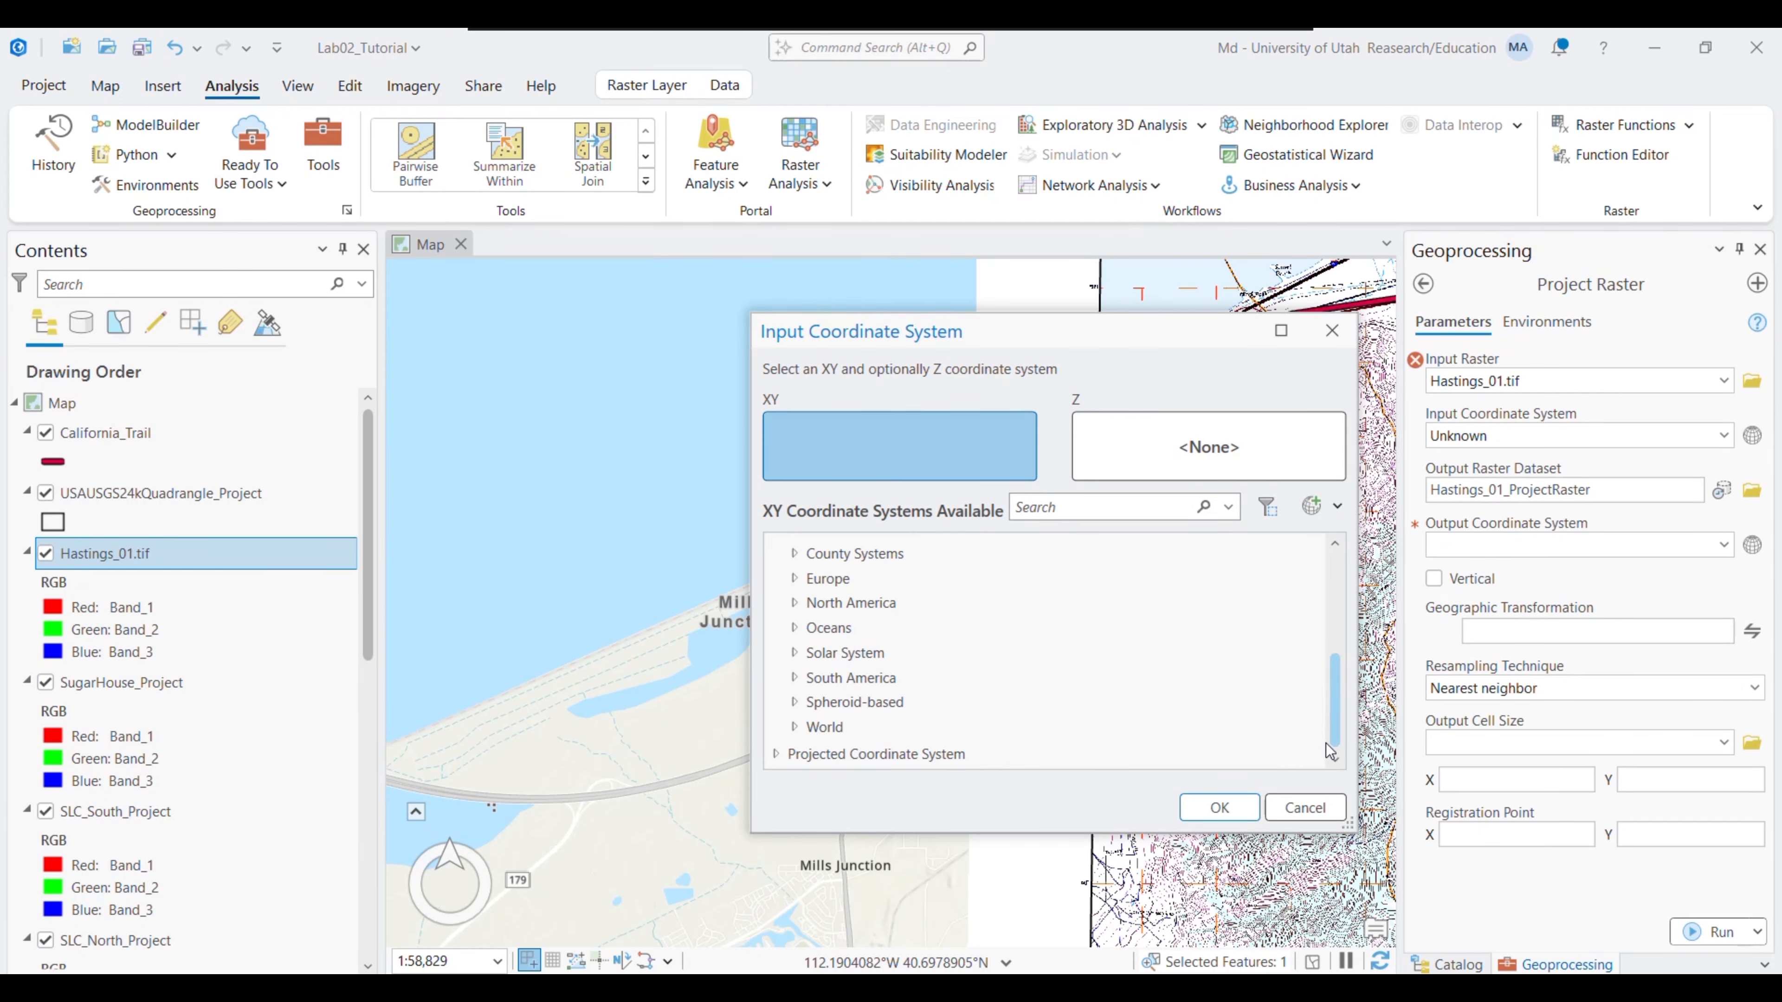
click(796, 728)
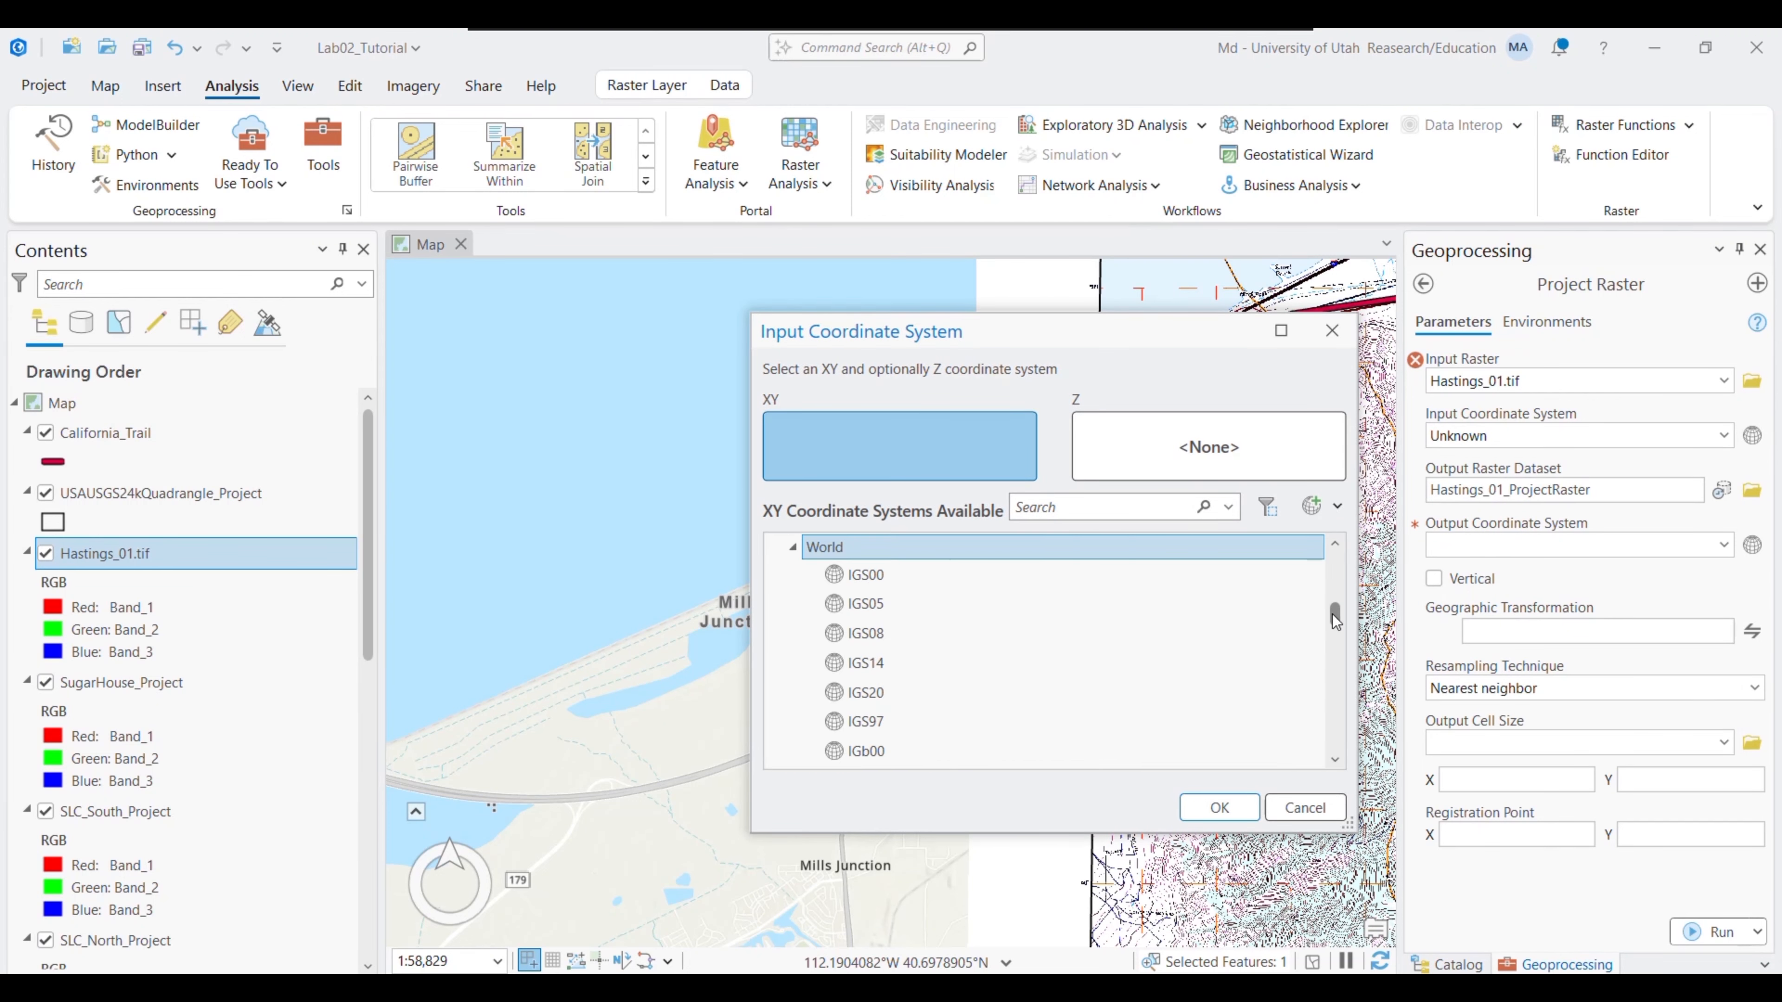
drag(1335, 621, 1335, 706)
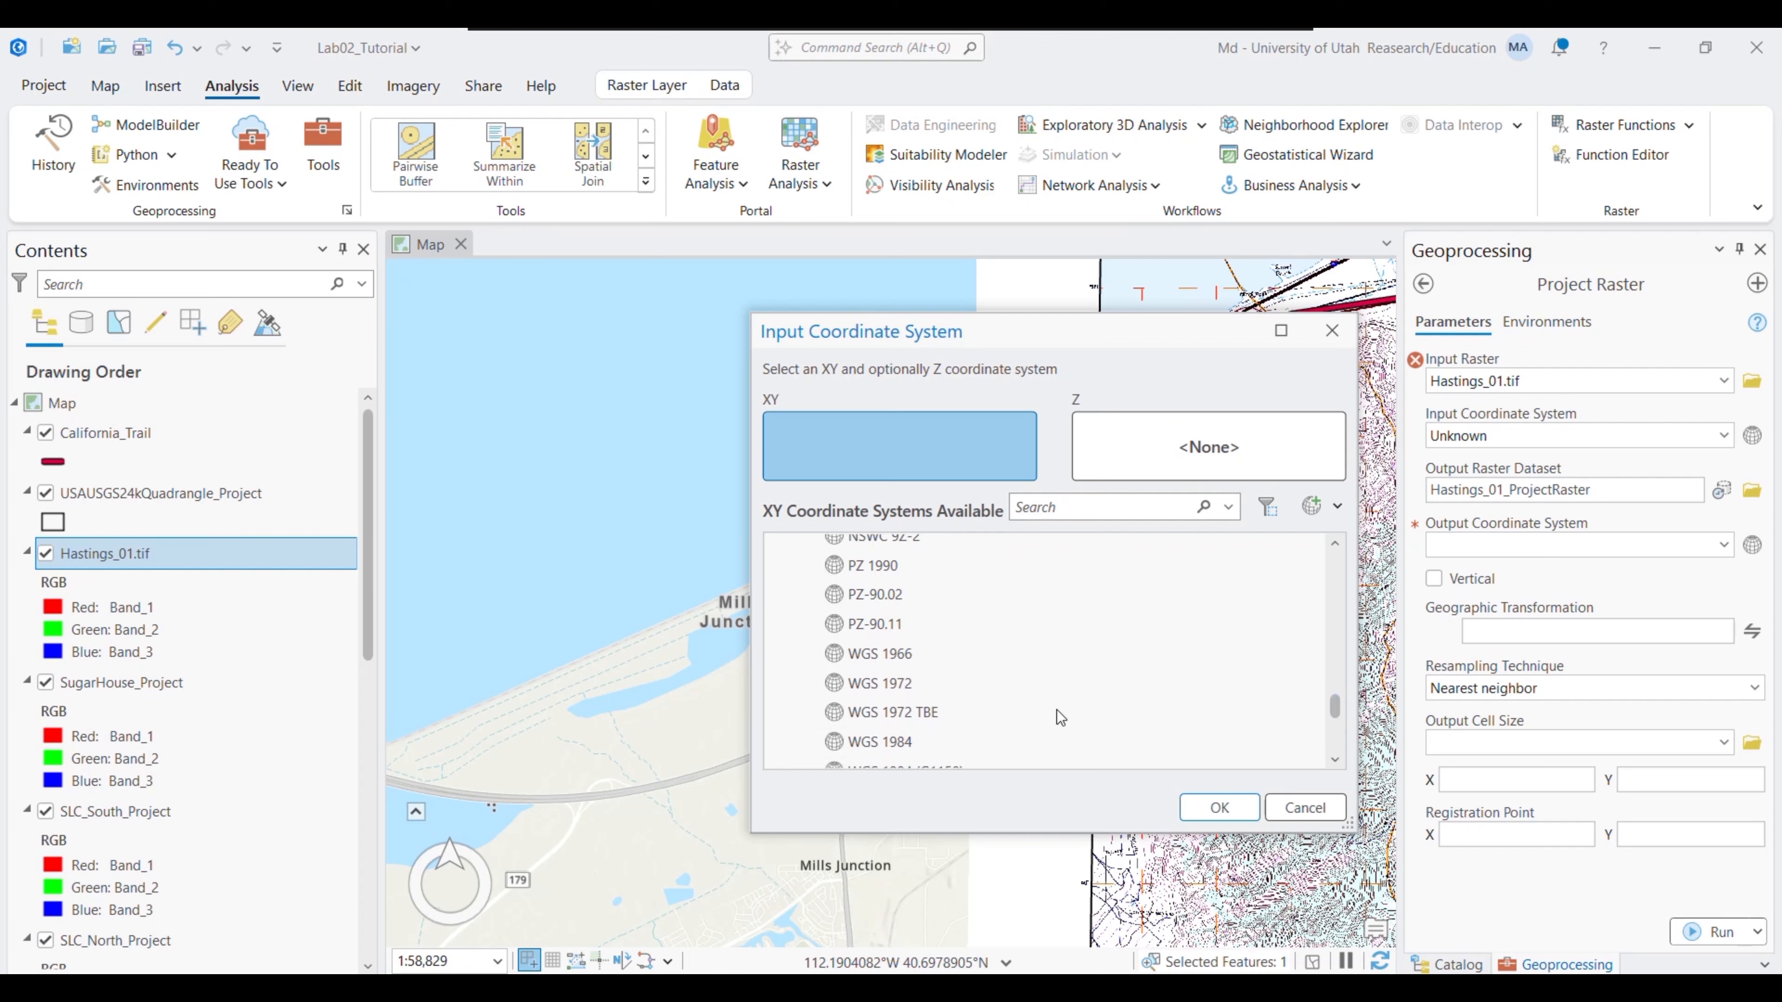
click(947, 735)
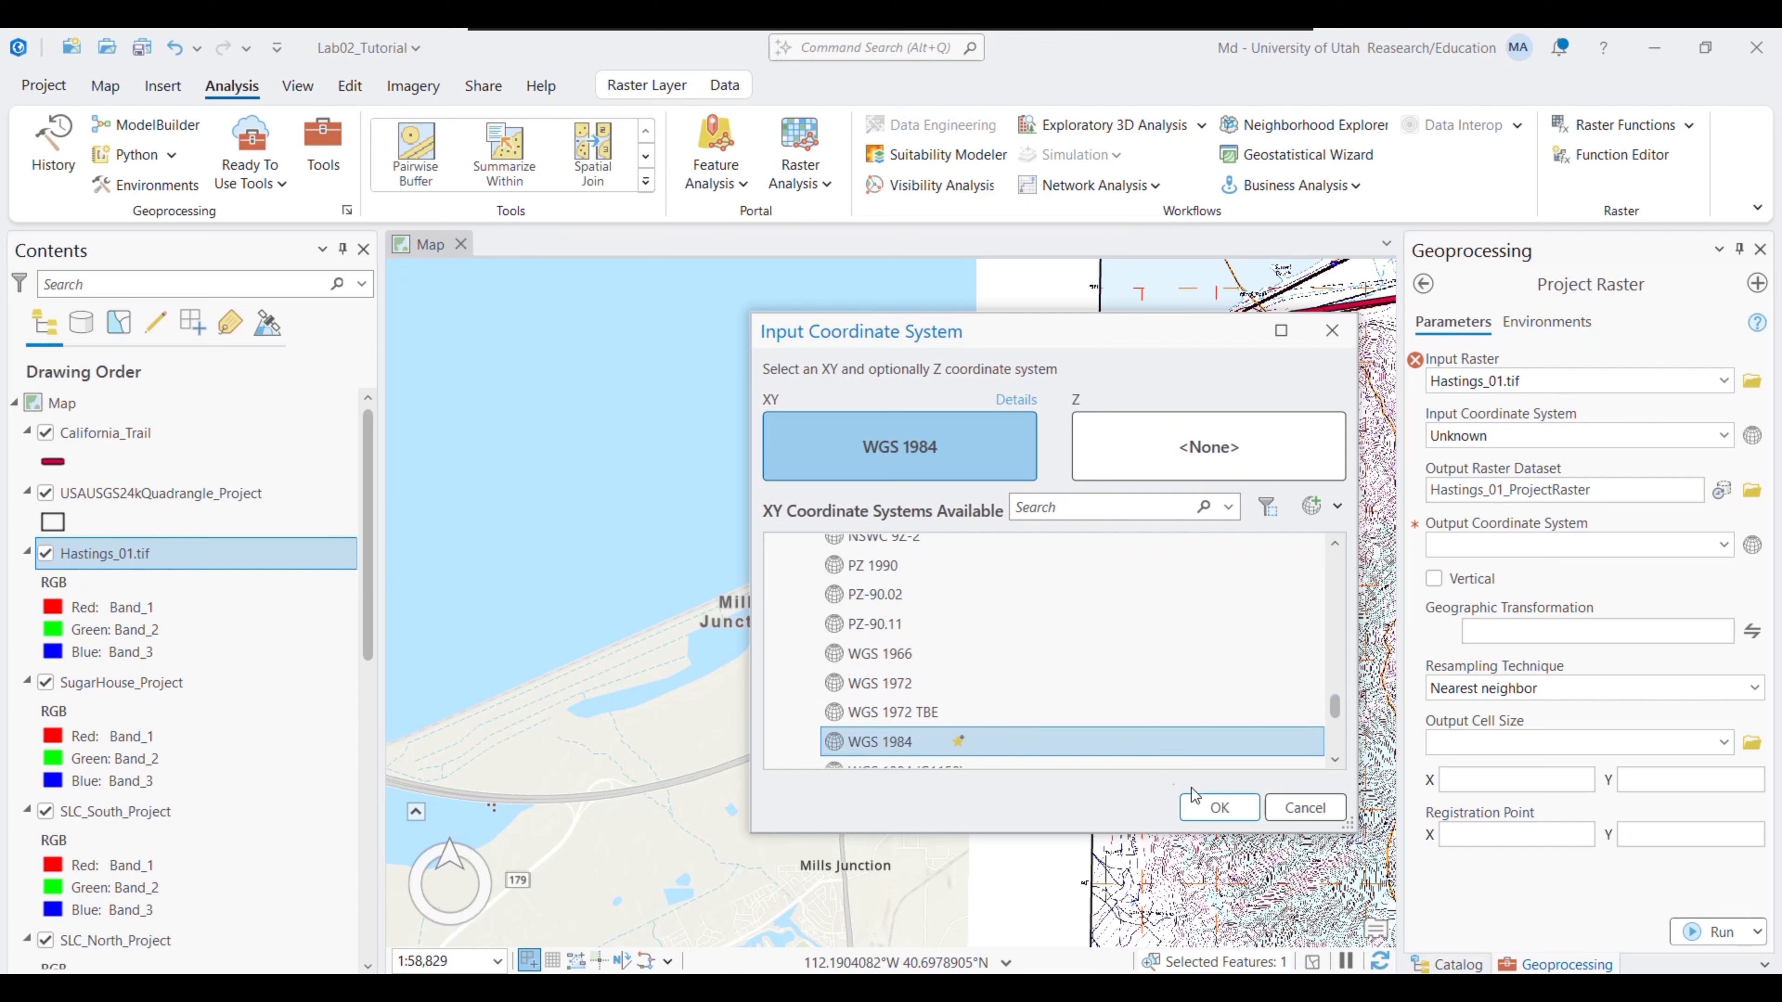
click(1218, 807)
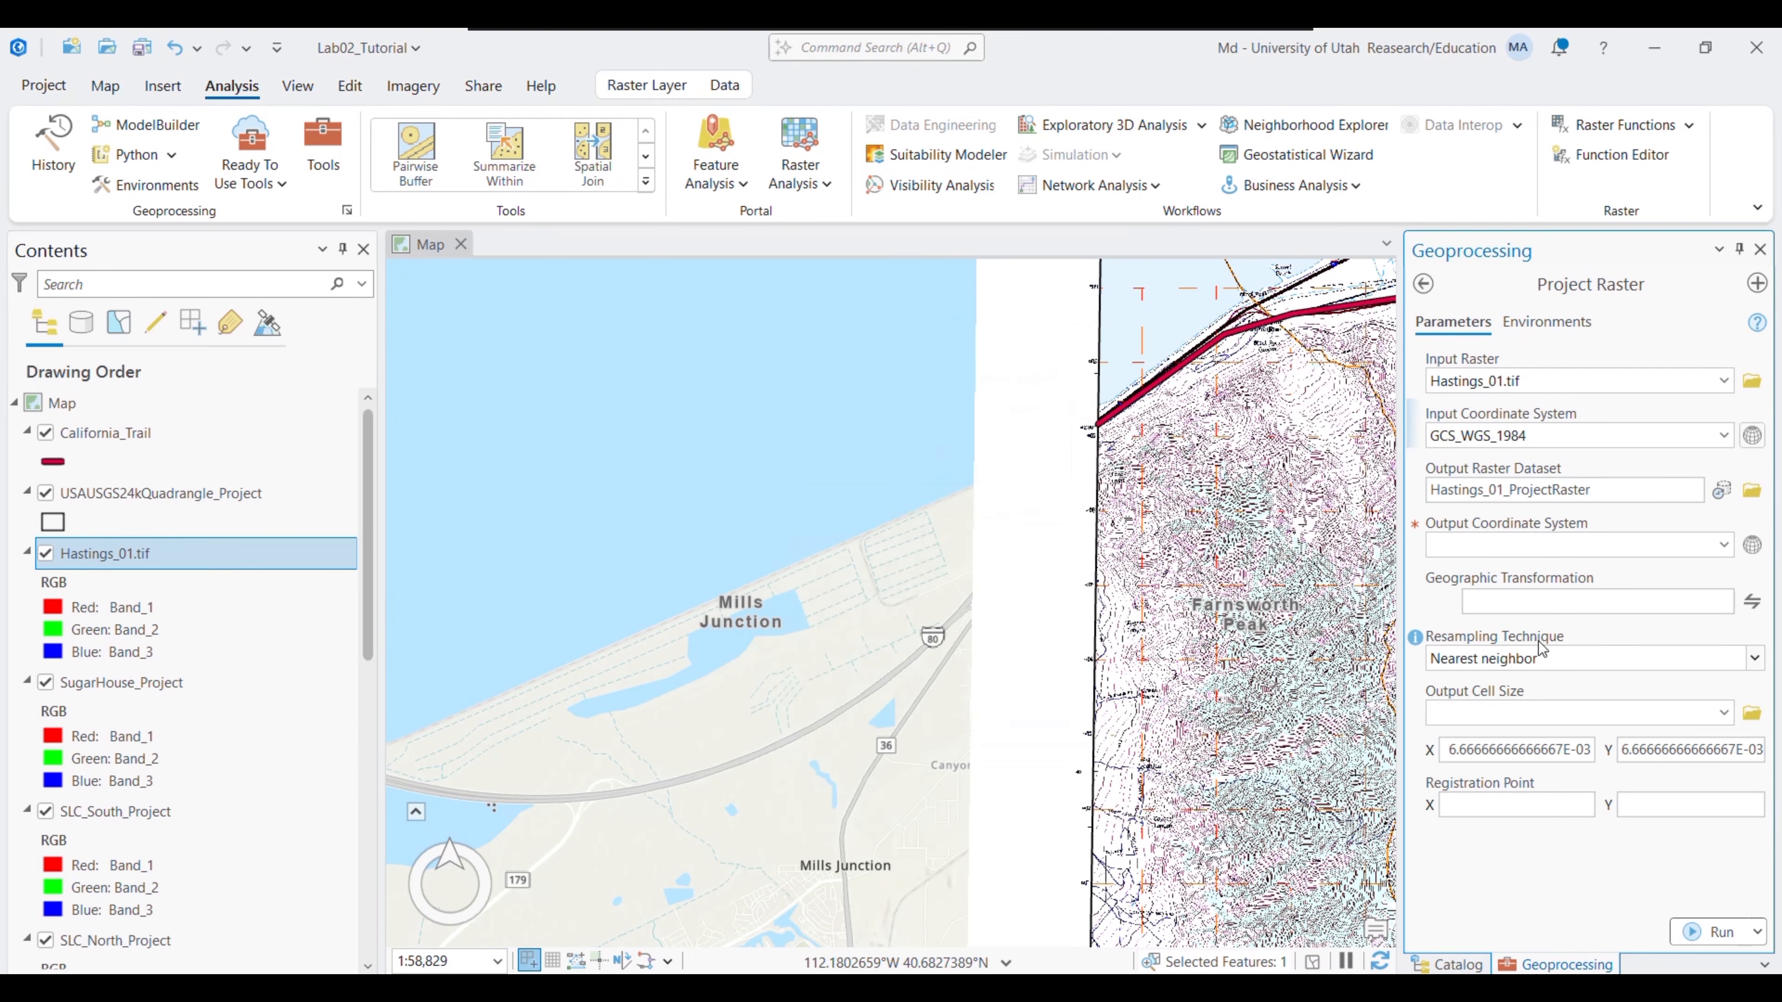
- Name the output Hastings_01_Project, take the output coordinate system from a map layer, and run
click(1653, 489)
key(BackSpace)
key(BackSpace)
key(BackSpace)
key(BackSpace)
key(BackSpace)
key(BackSpace)
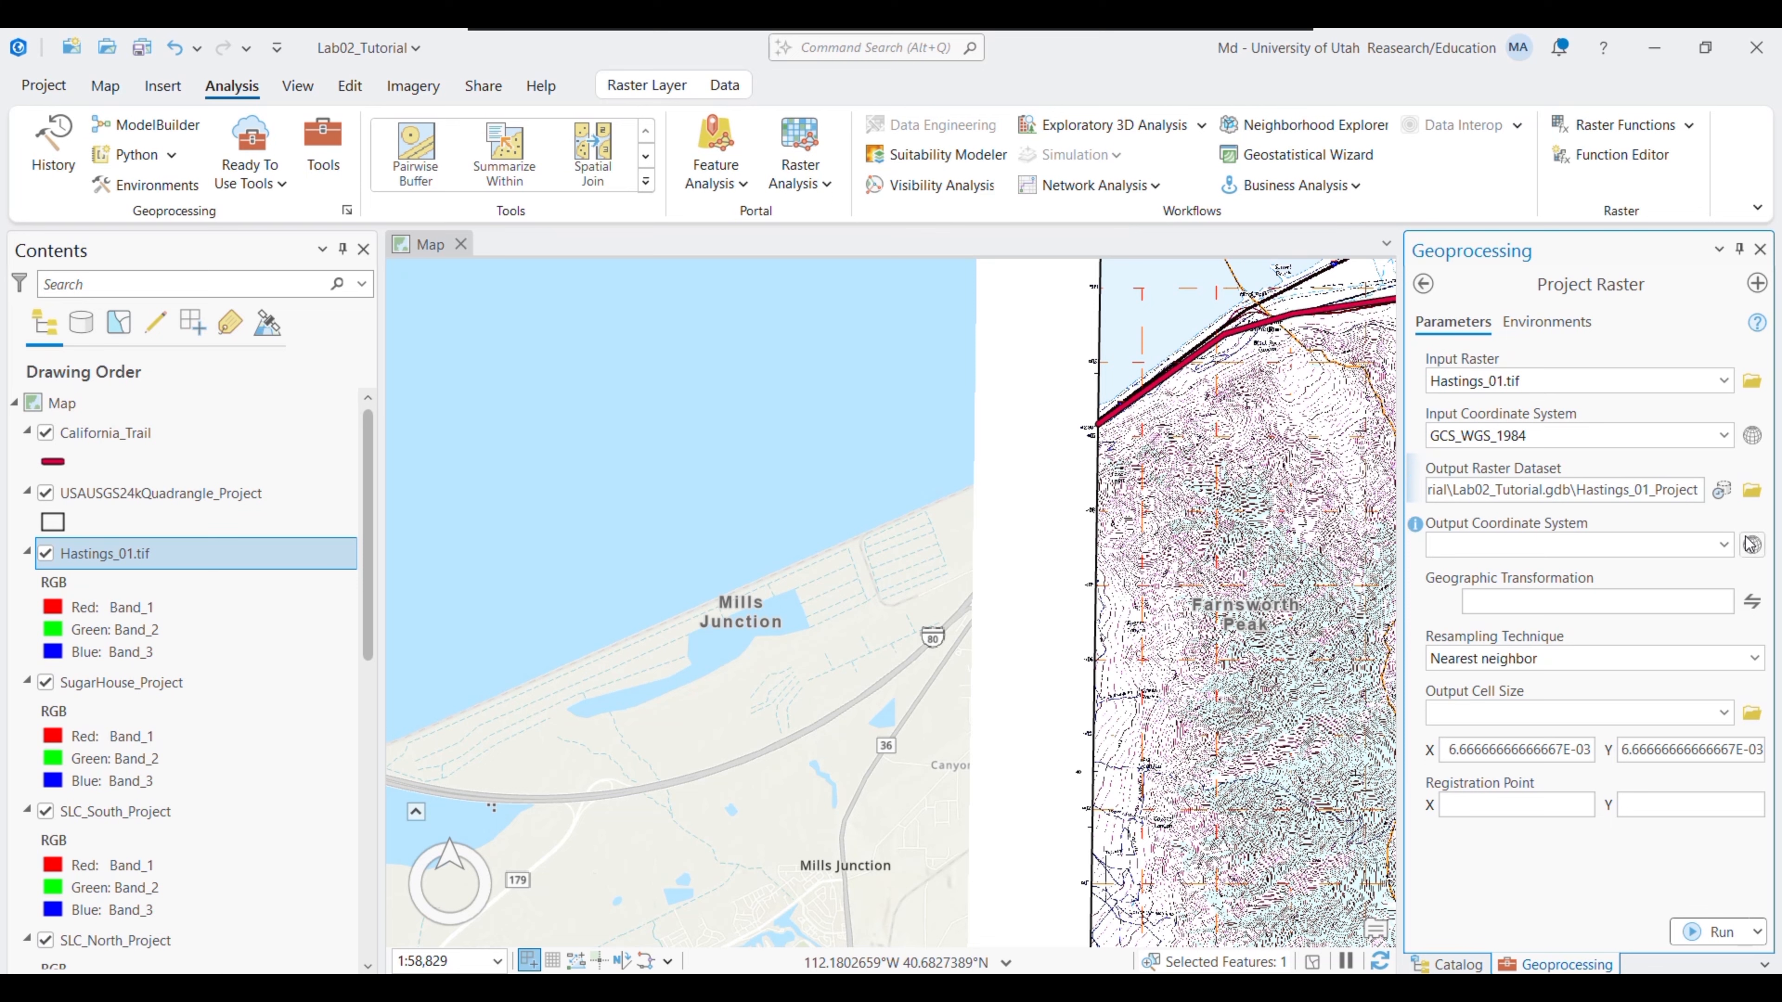
click(1723, 545)
click(1519, 692)
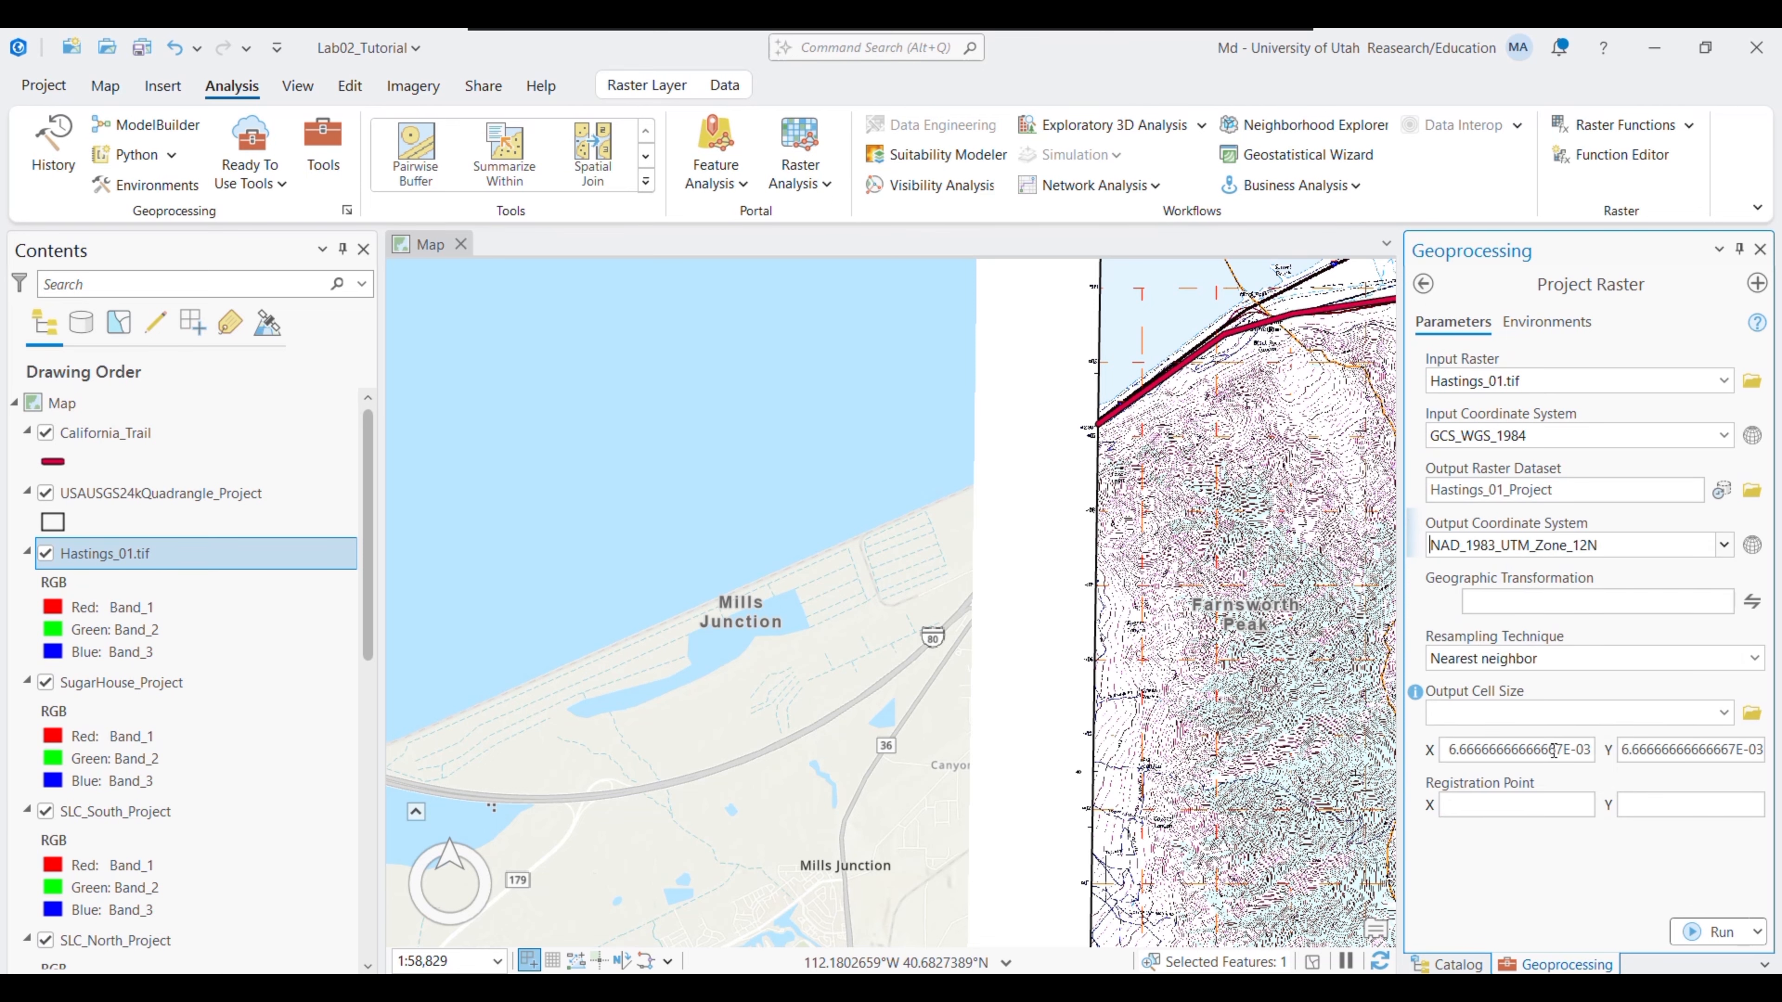
click(1715, 932)
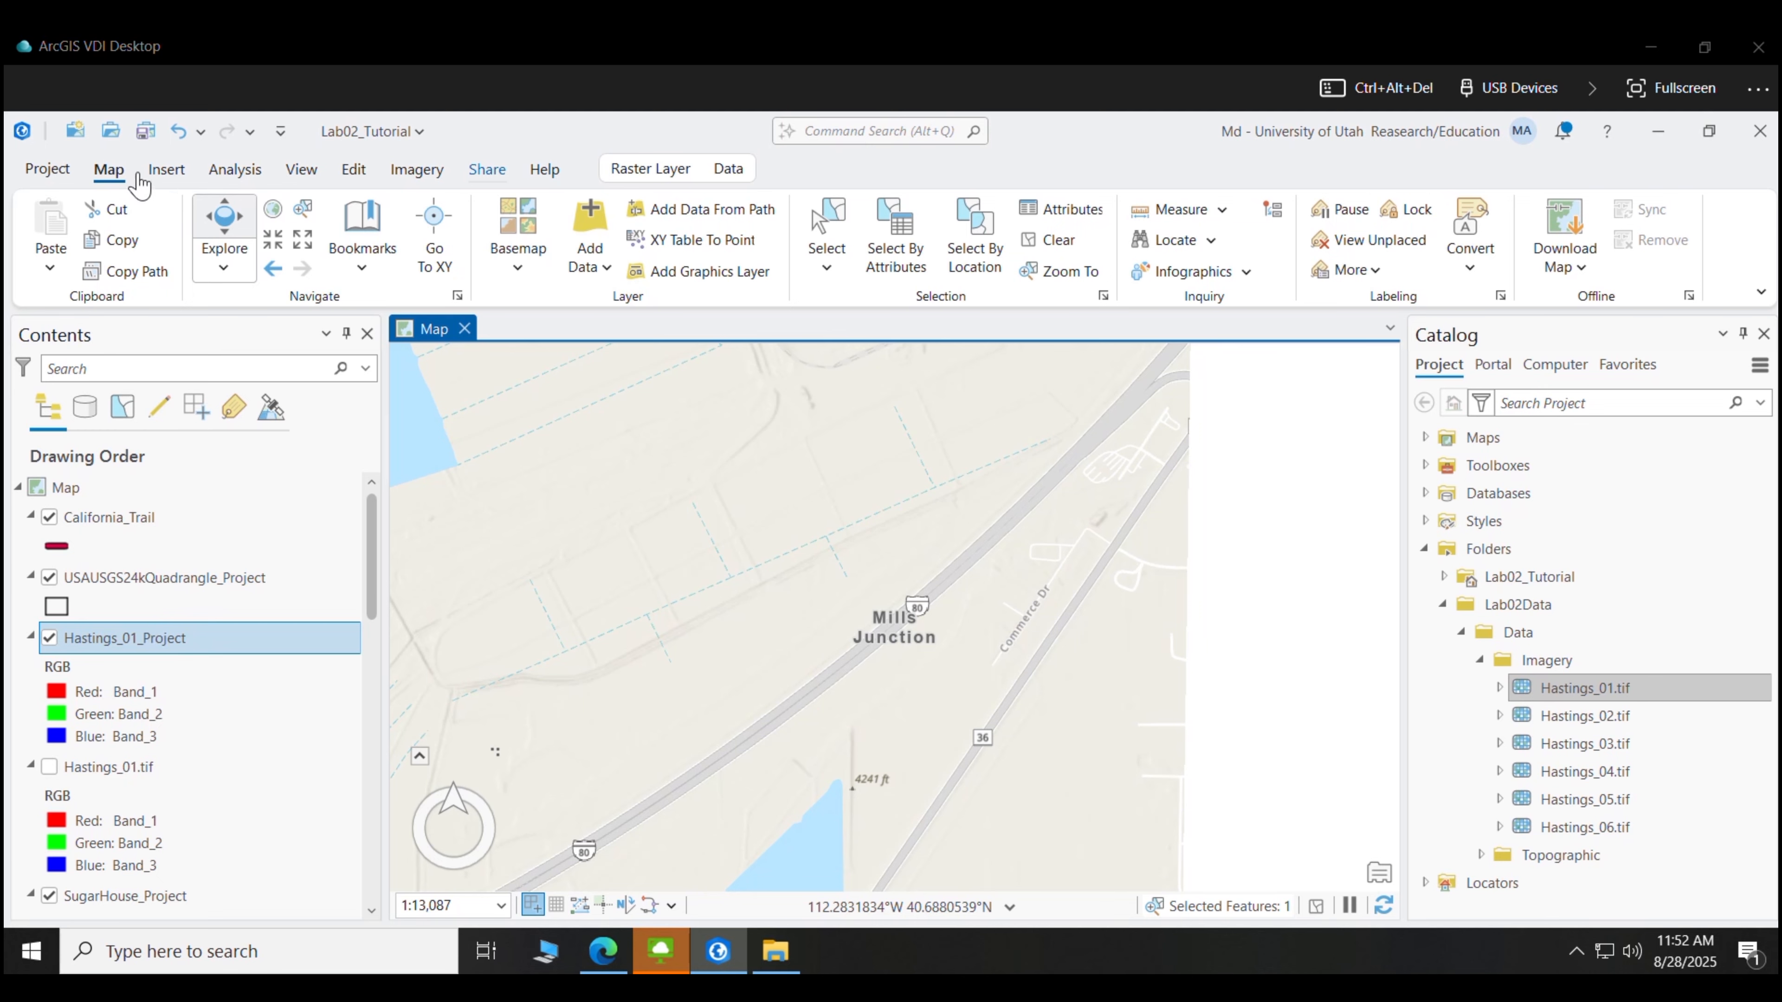
- Start georeferencing Hastings_01_Project, fit it to the display, and begin adding control points
click(415, 171)
click(195, 228)
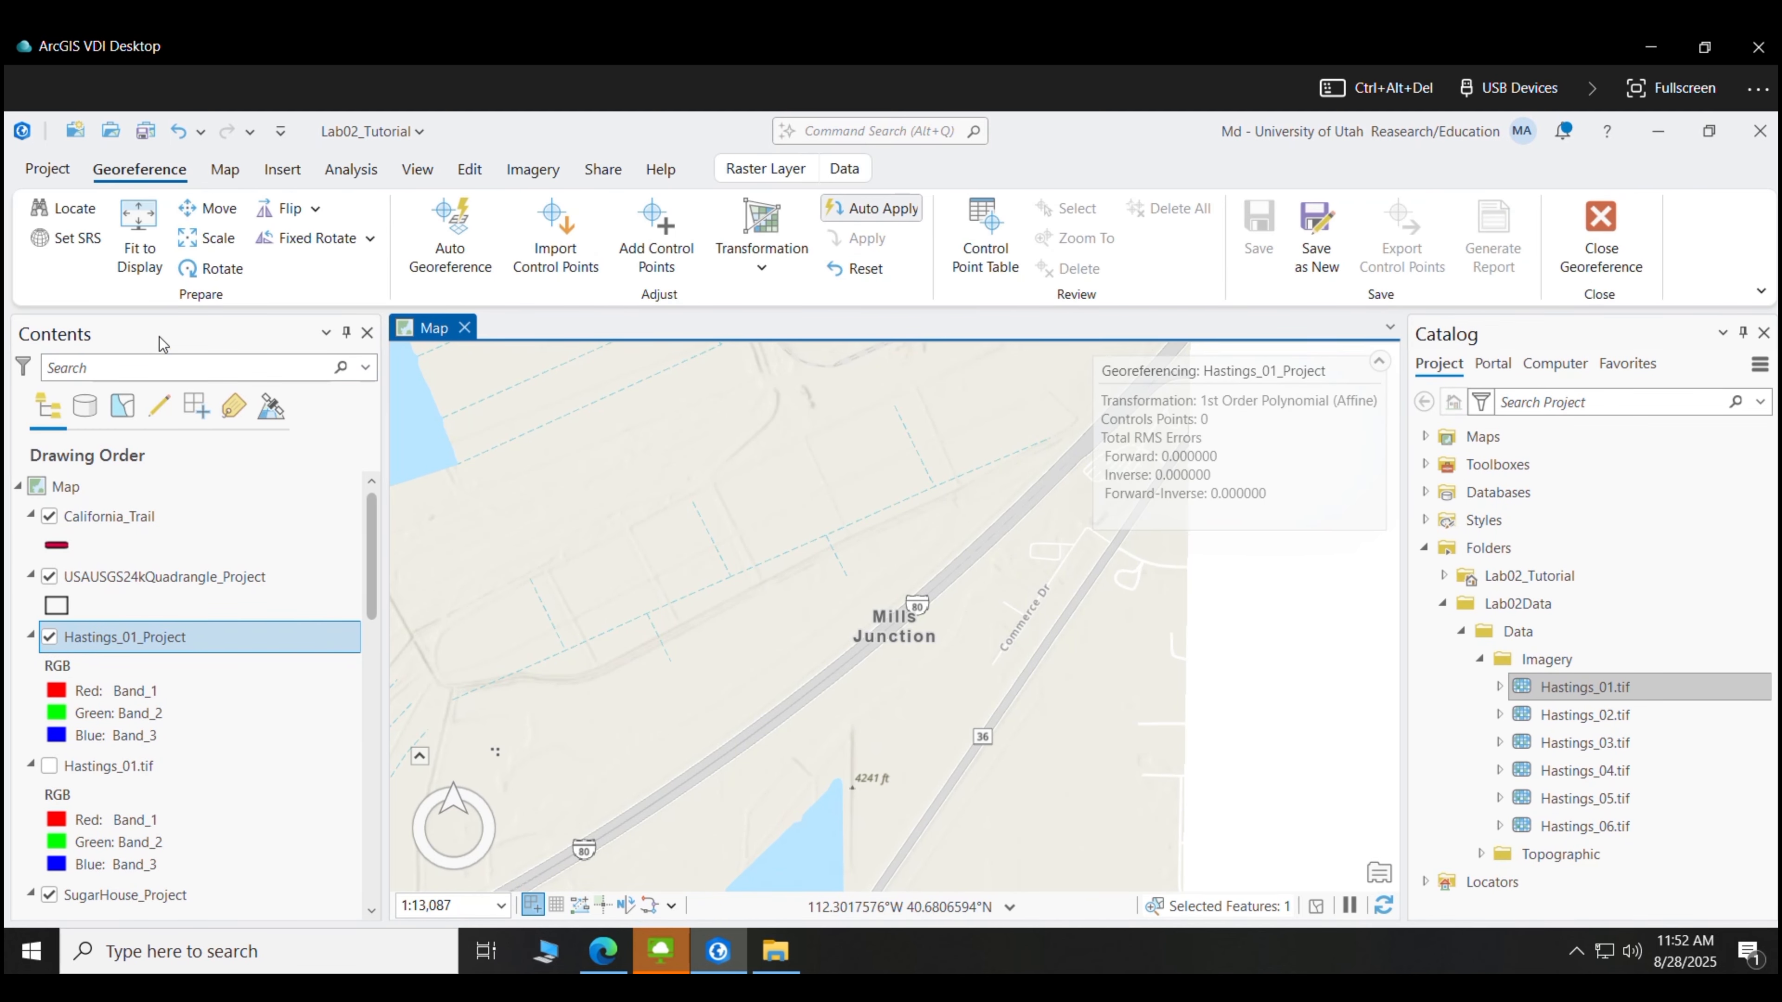
click(142, 263)
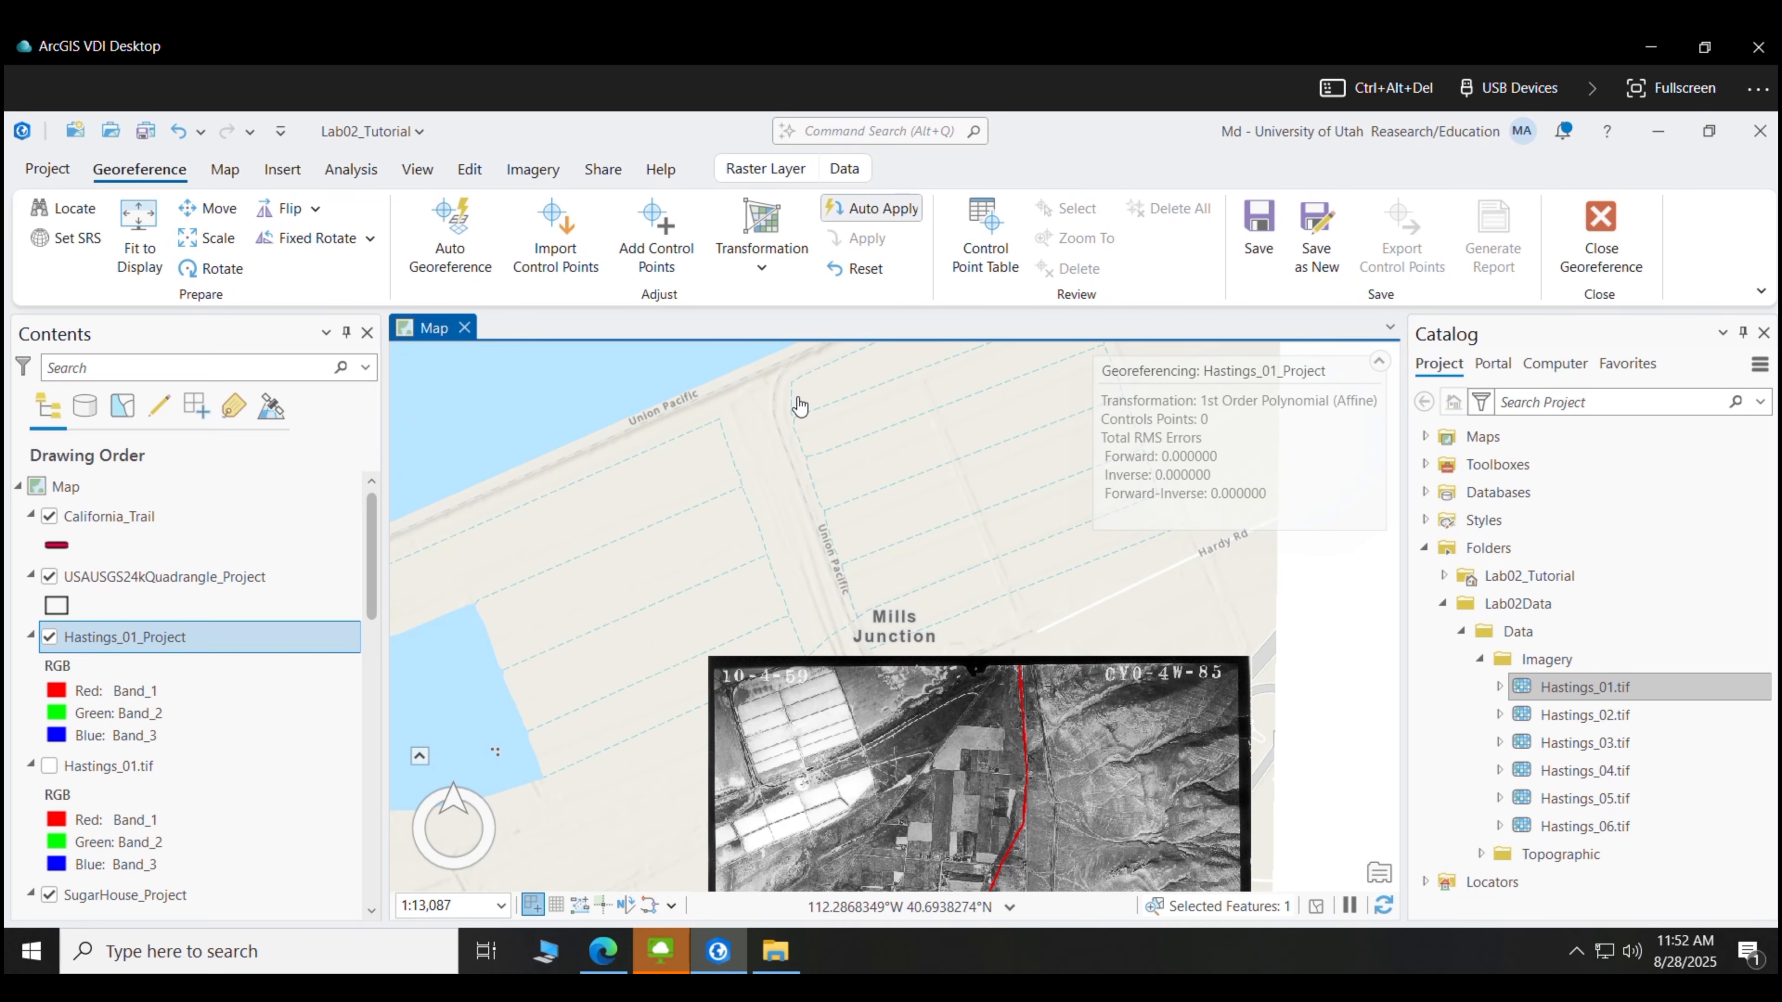
click(667, 238)
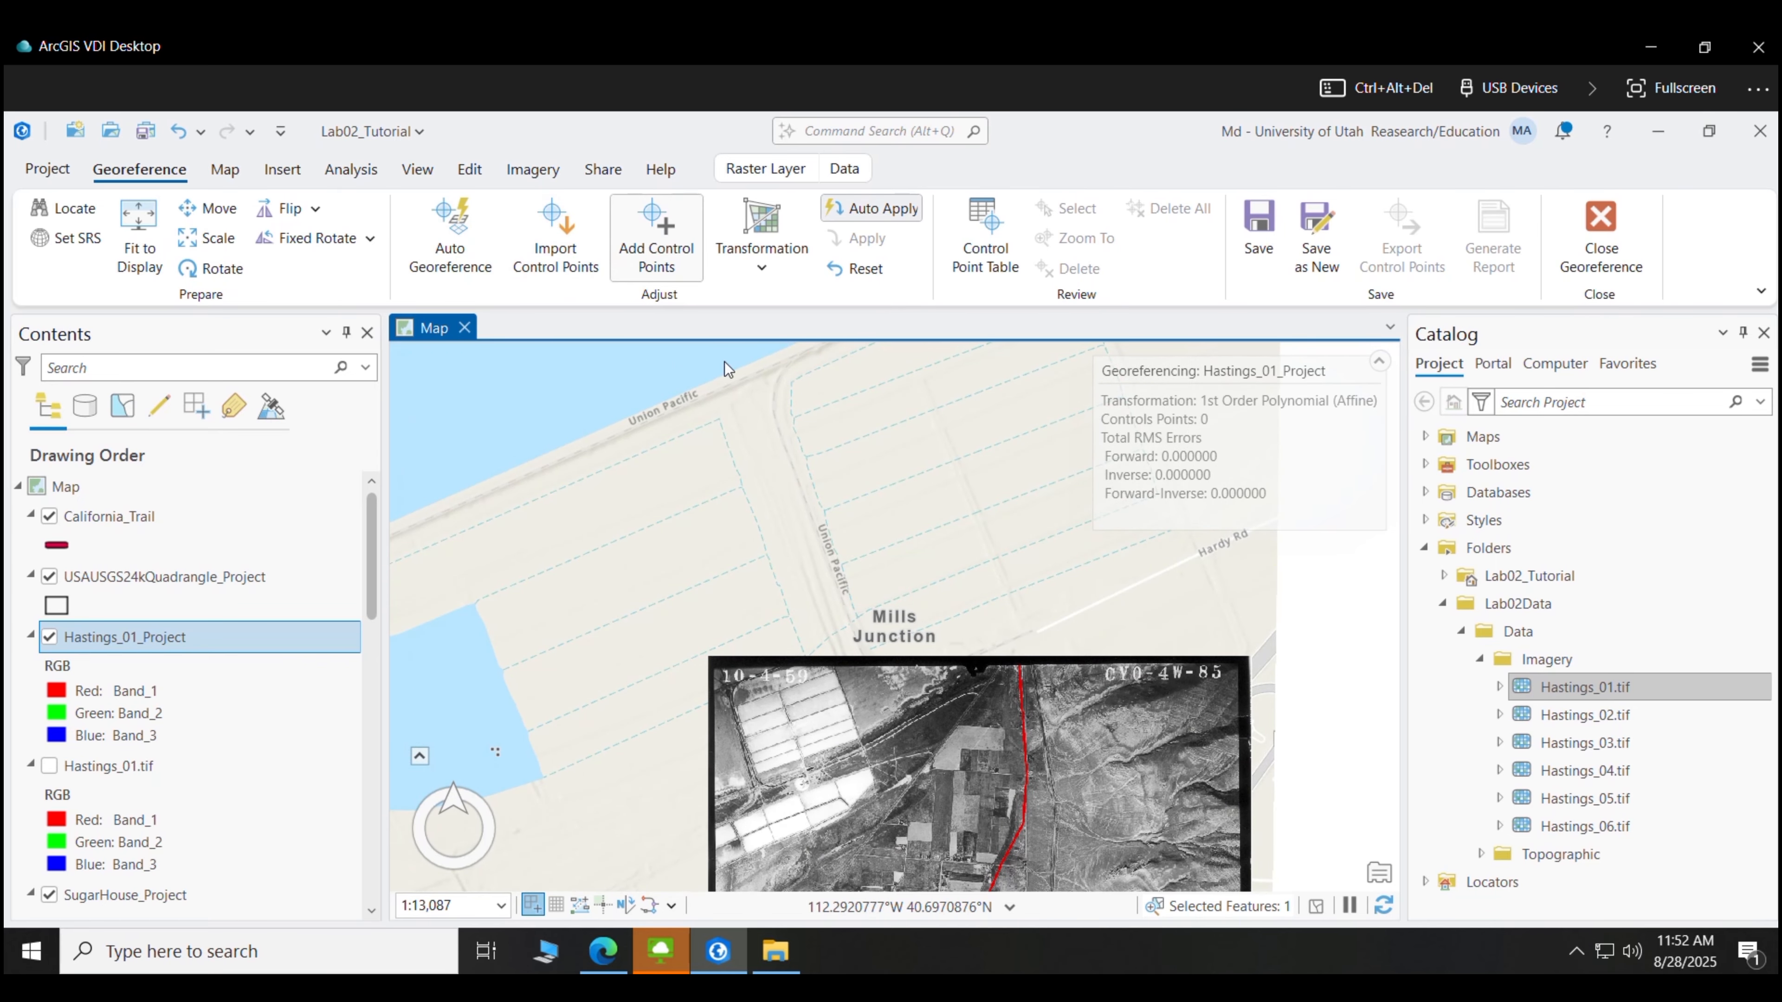
- Zoom in on a field corner in the aerial photo and place the source control point there
click(224, 169)
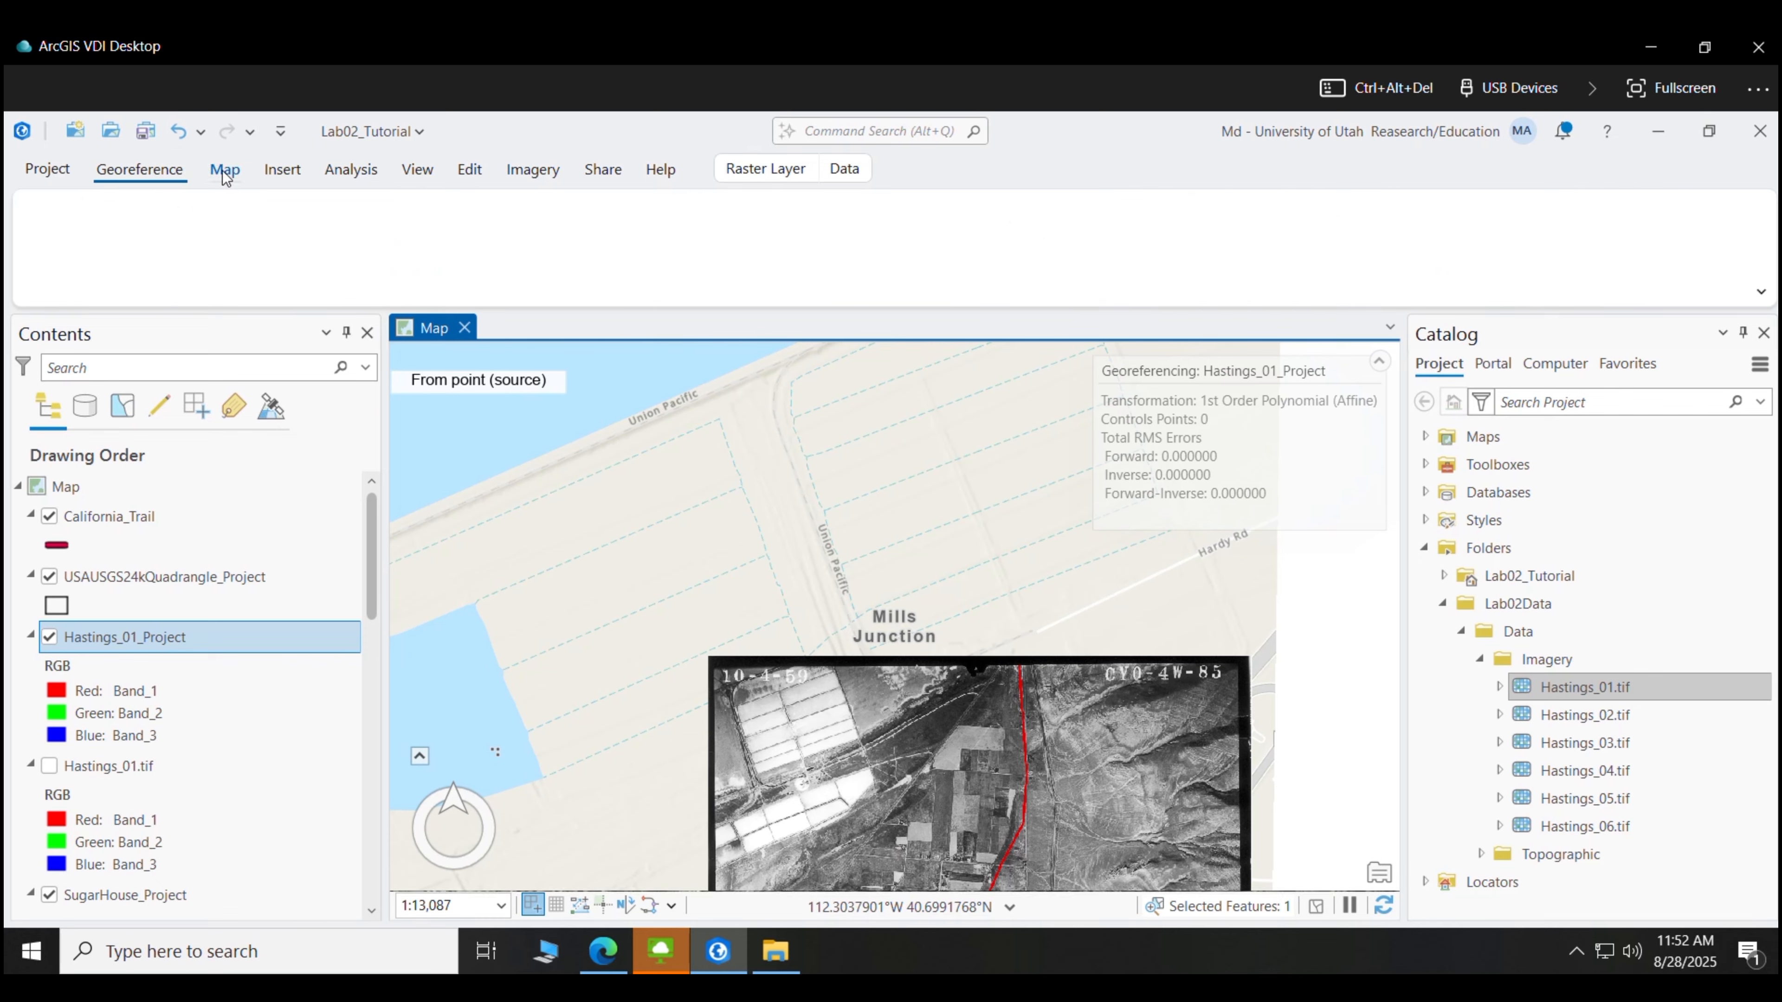
click(304, 243)
click(273, 240)
click(273, 240)
click(273, 240)
click(273, 240)
click(273, 239)
click(273, 240)
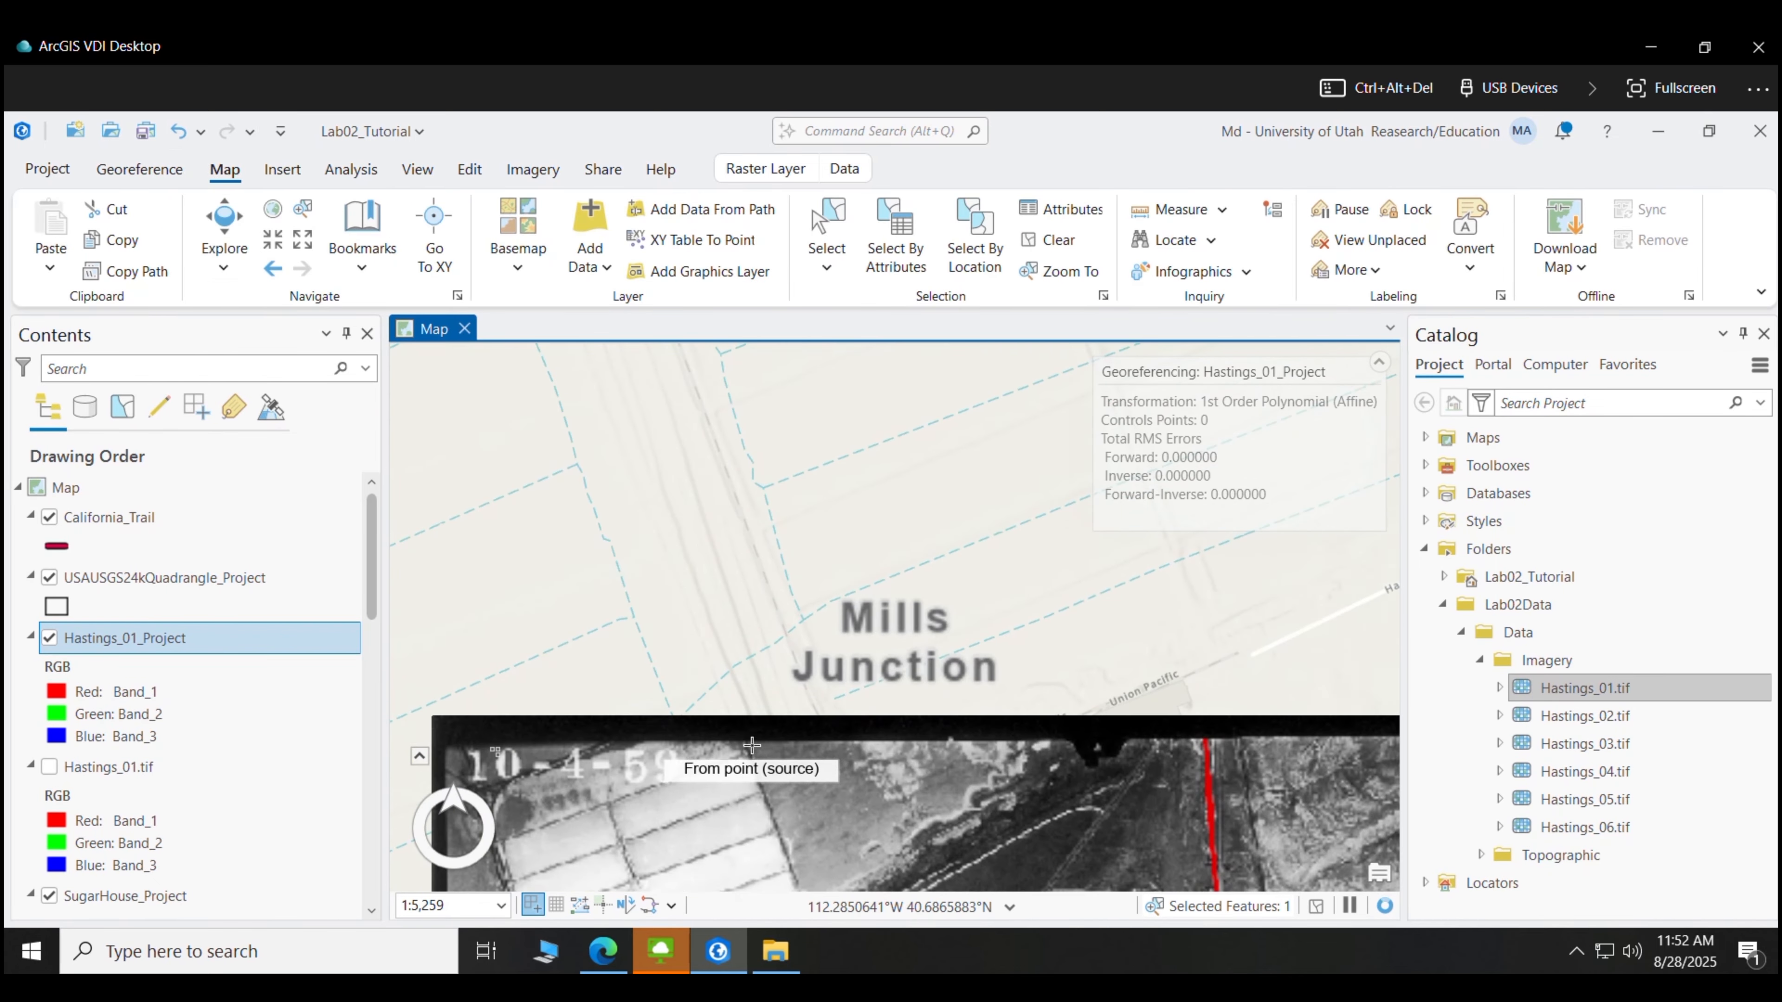
drag(617, 778, 716, 409)
click(273, 240)
click(273, 240)
click(273, 240)
click(273, 239)
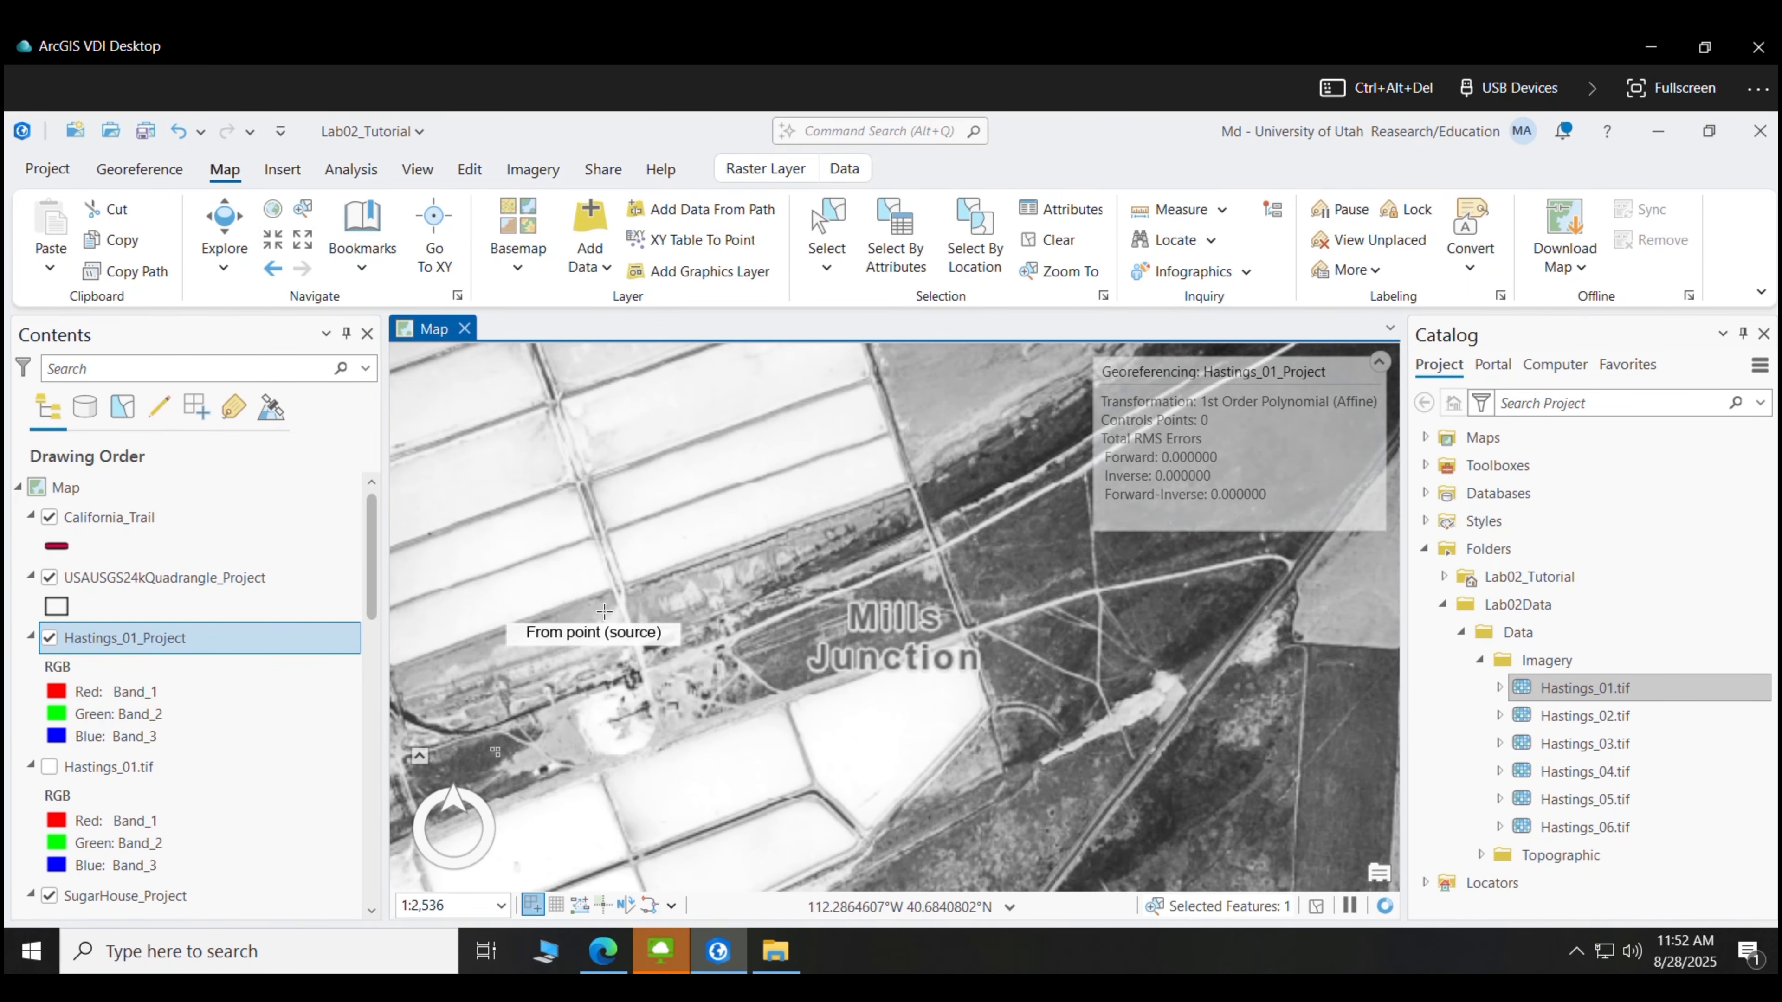
drag(471, 585, 709, 548)
click(273, 240)
click(272, 240)
click(273, 240)
click(272, 240)
drag(506, 576, 769, 575)
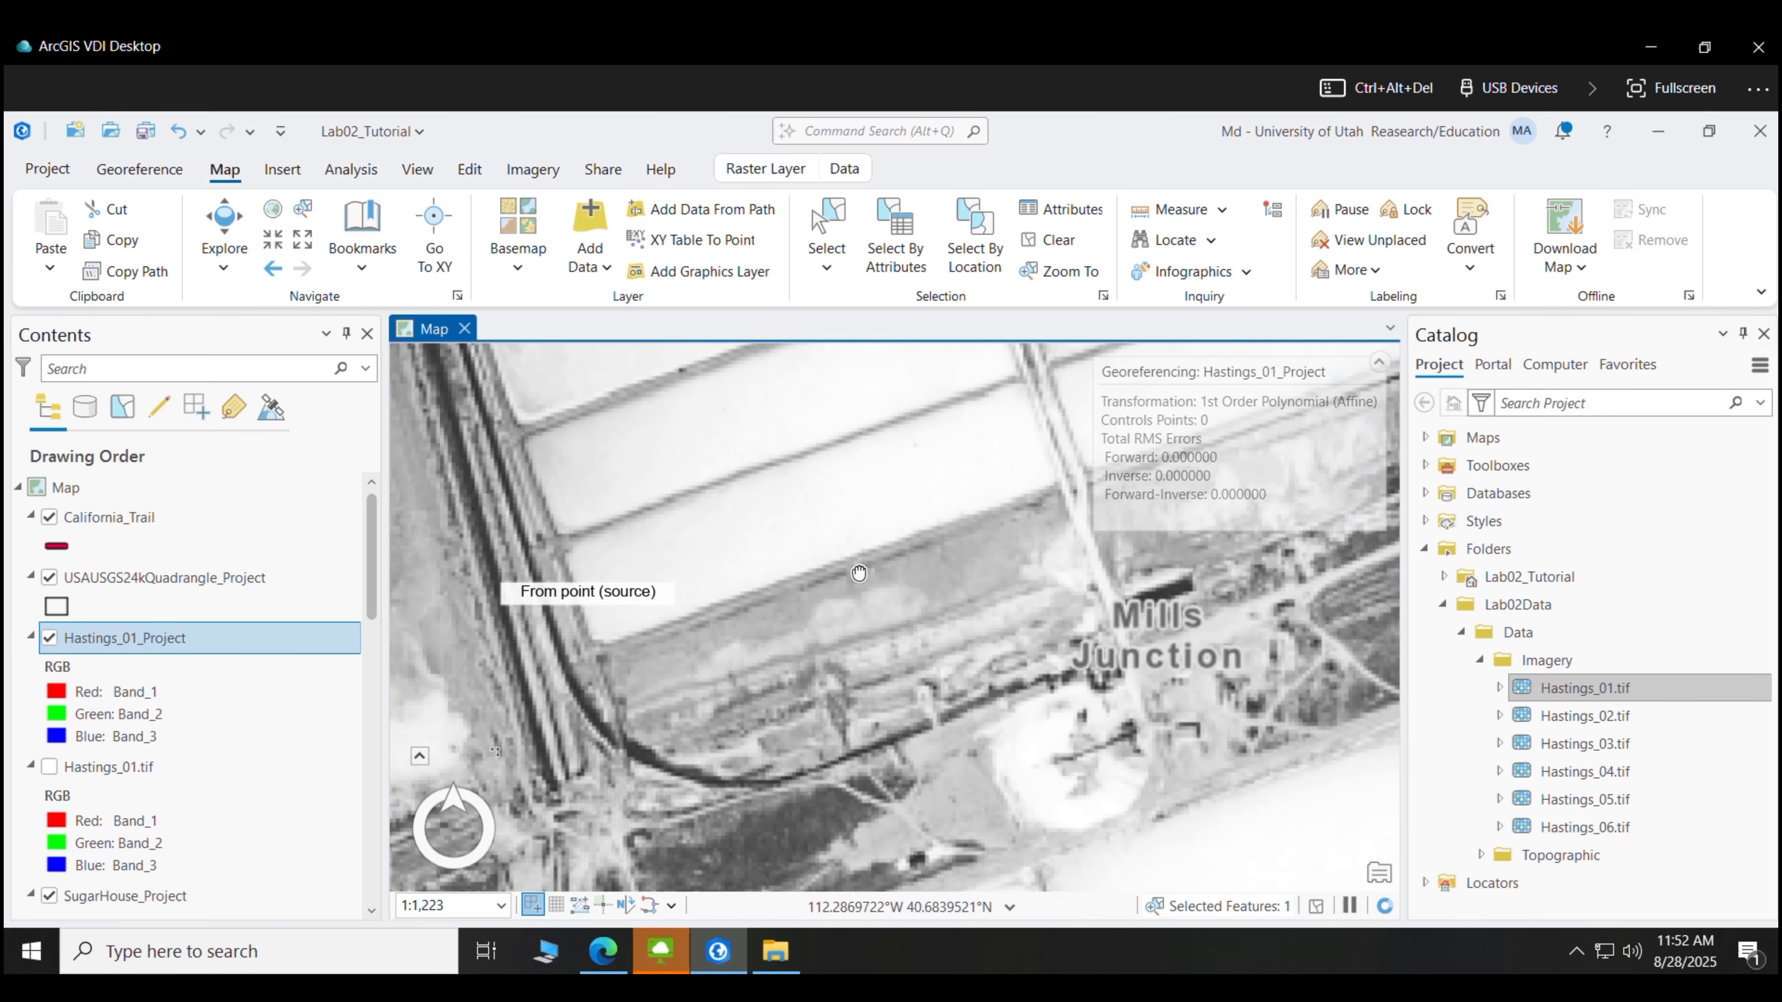
click(272, 242)
click(272, 242)
drag(768, 561, 881, 523)
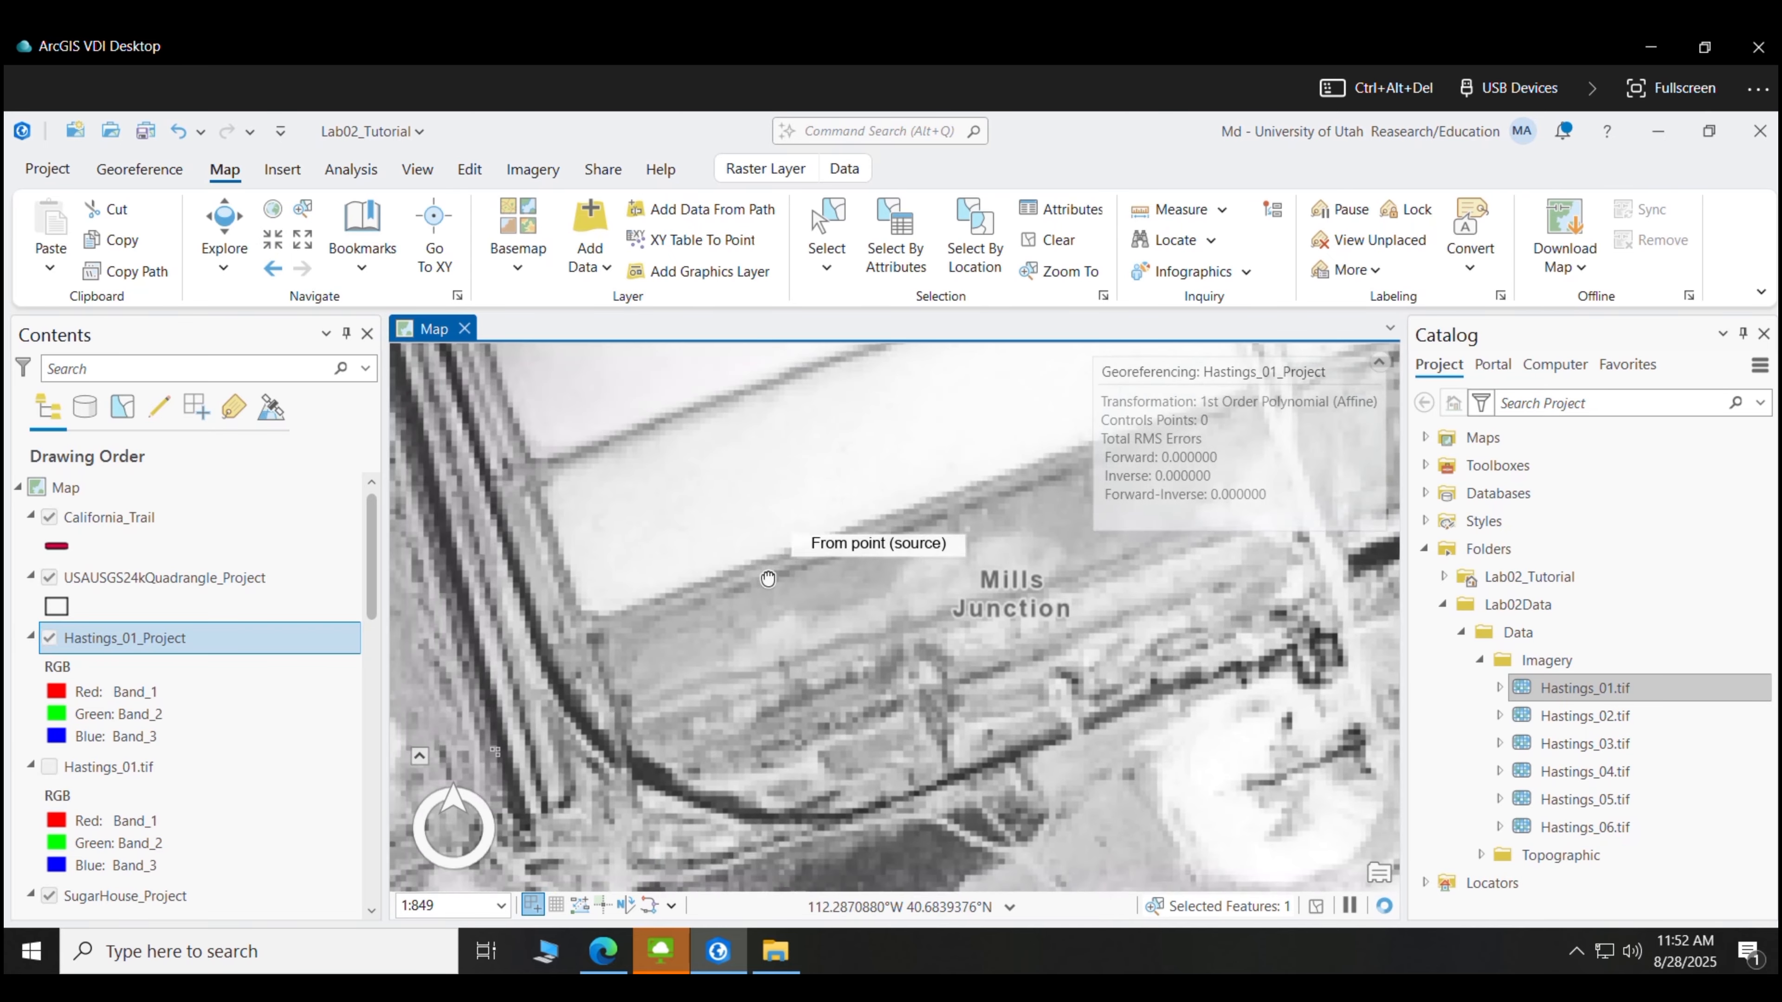
click(596, 624)
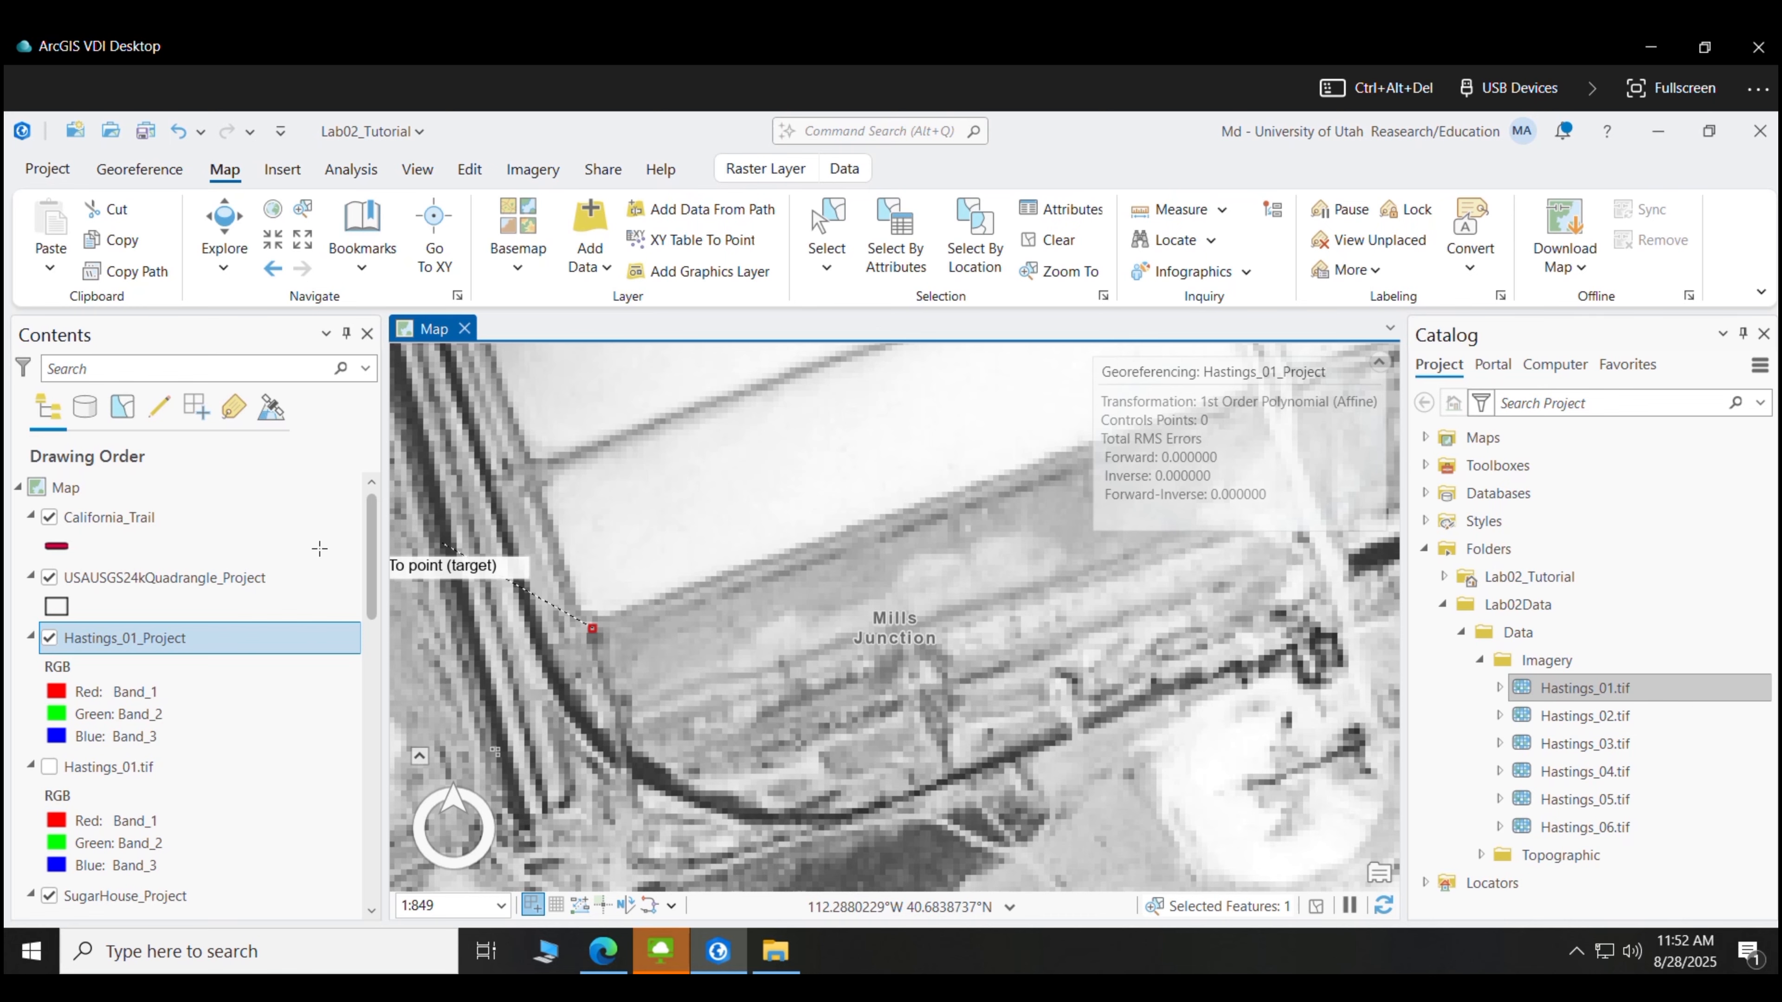
- Zoom and pan the basemap to the matching corner near Mills Junction
click(297, 243)
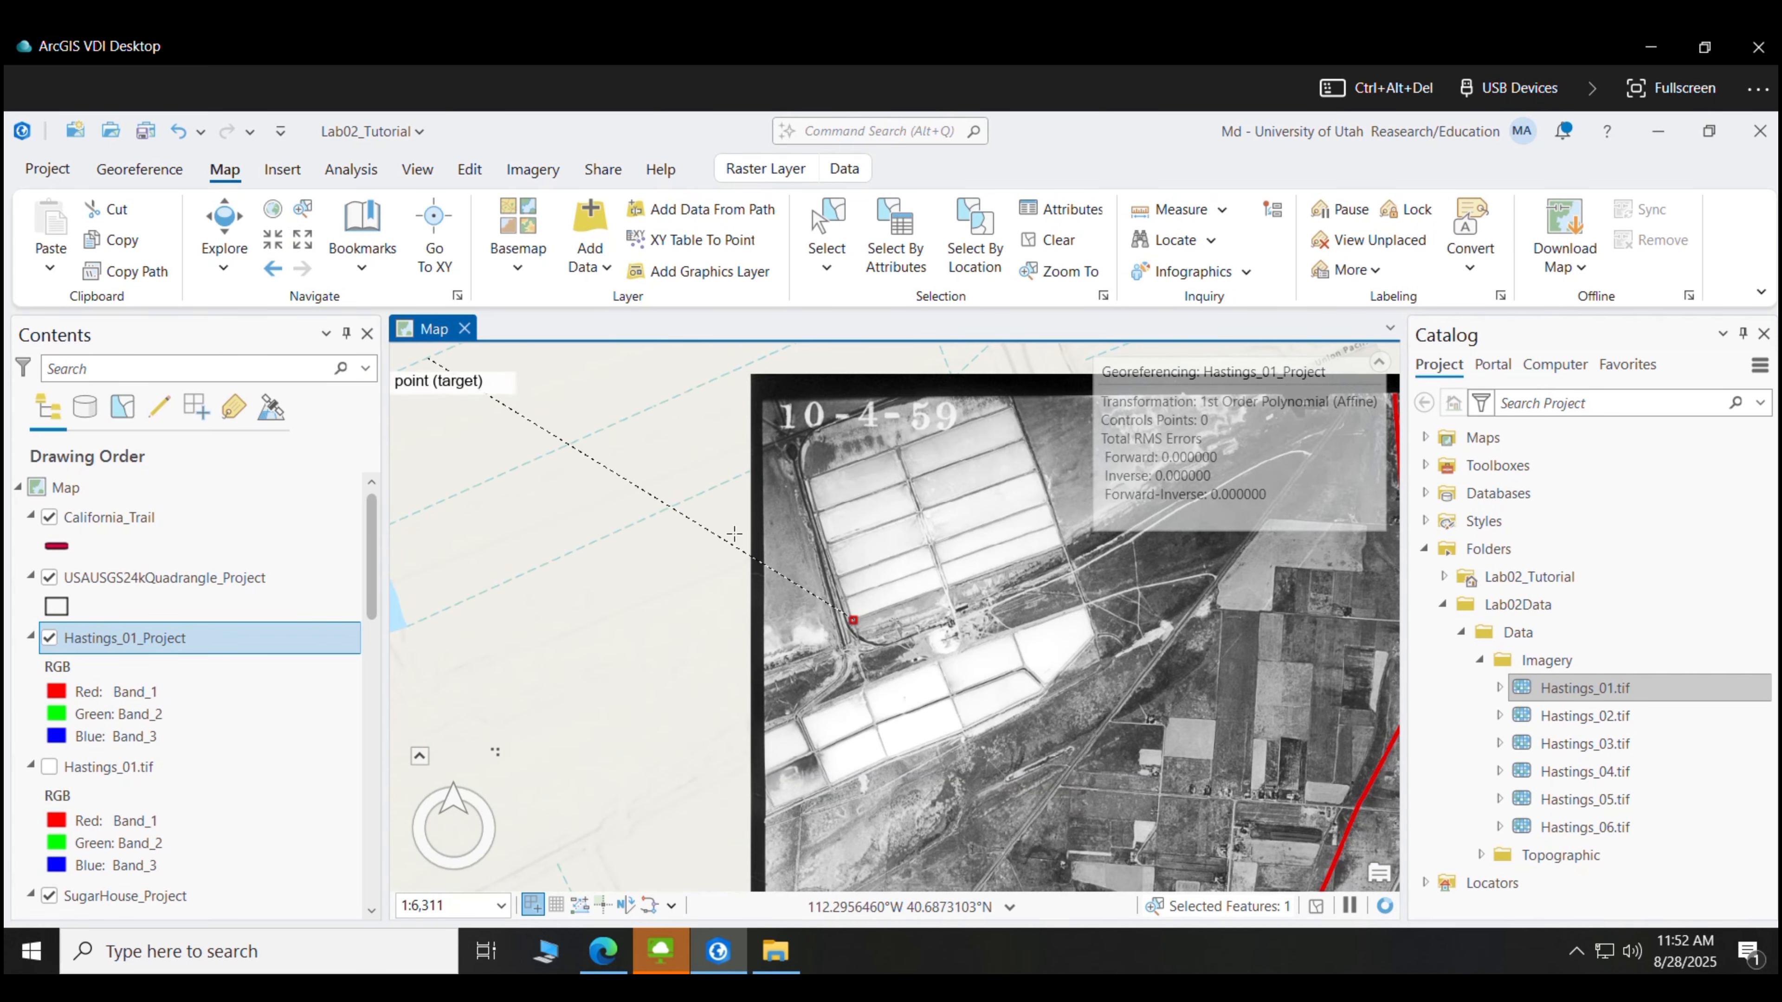
drag(1017, 362, 777, 781)
click(302, 244)
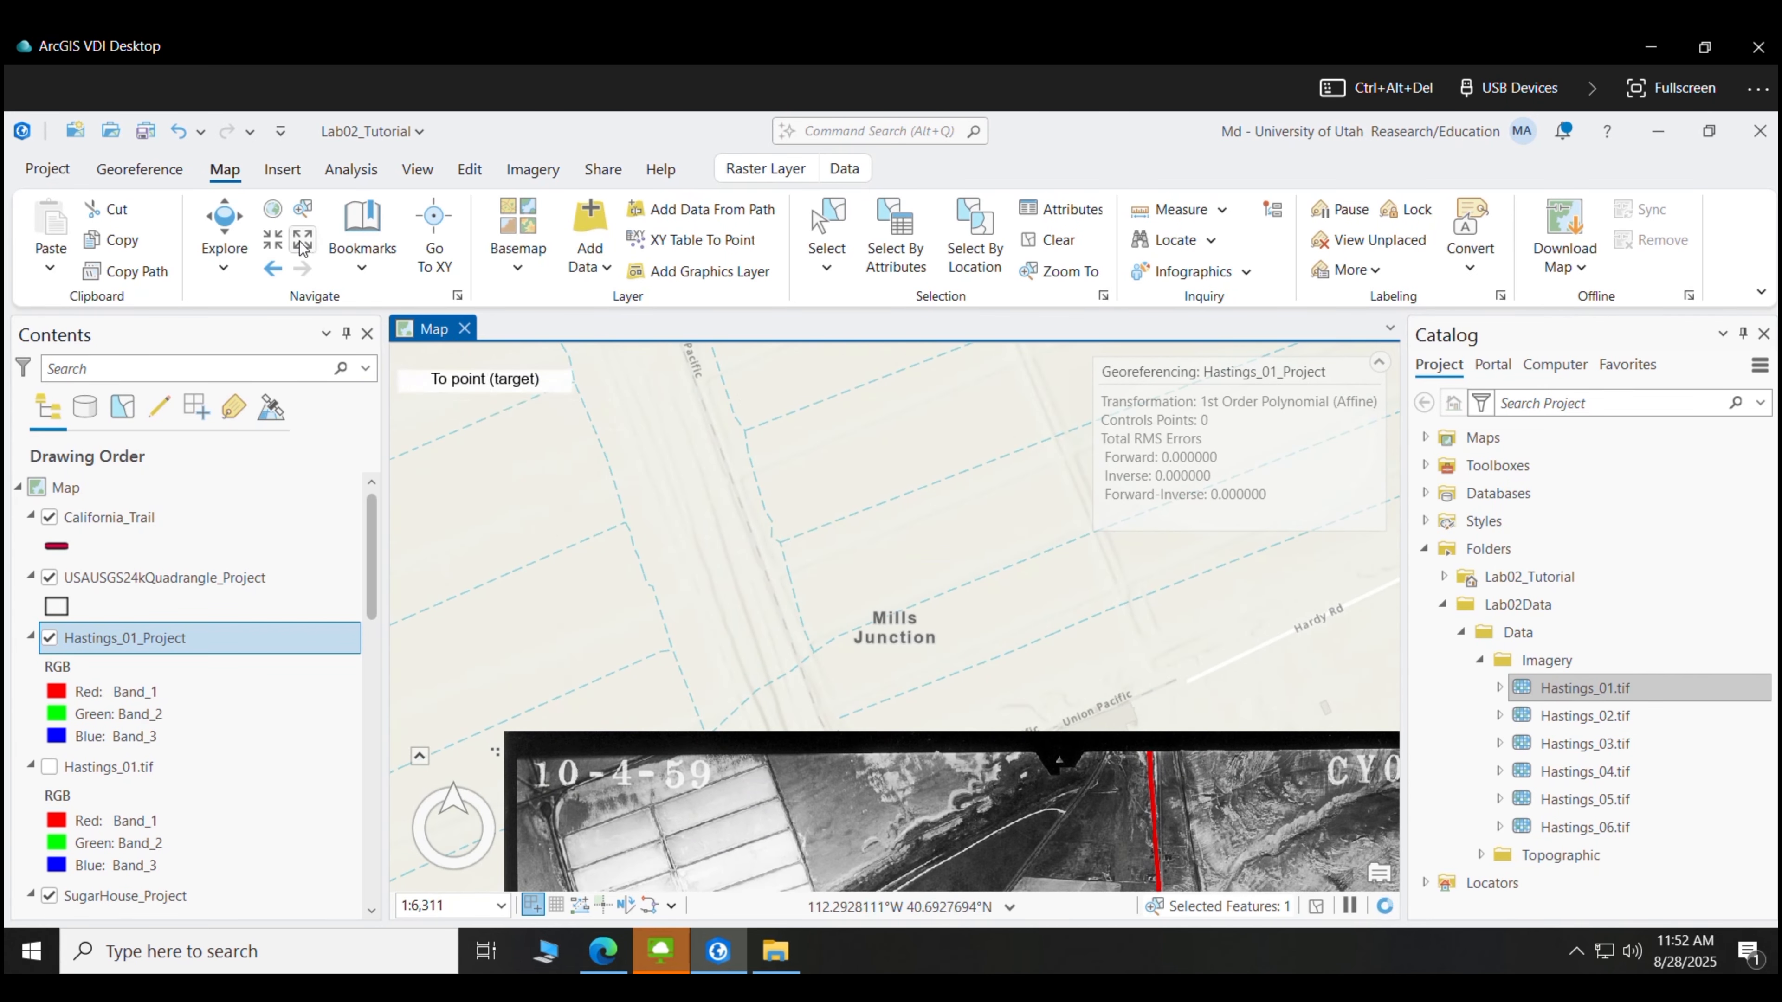
click(302, 244)
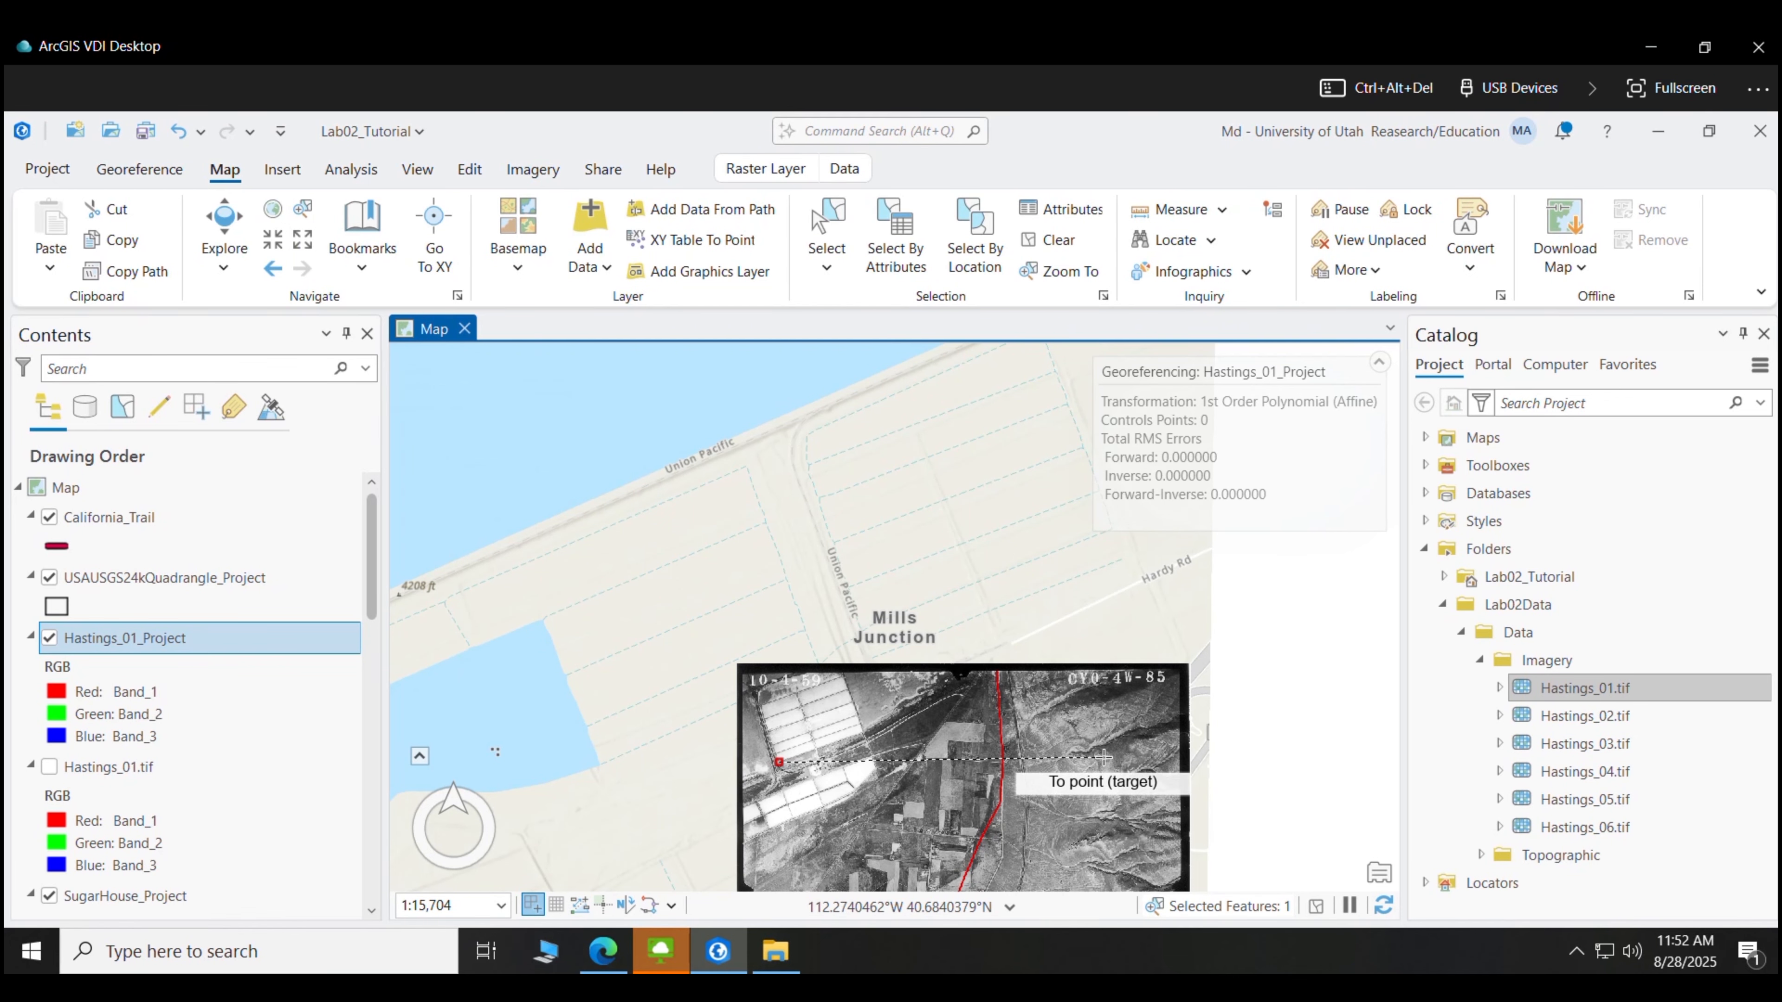
click(273, 240)
click(273, 240)
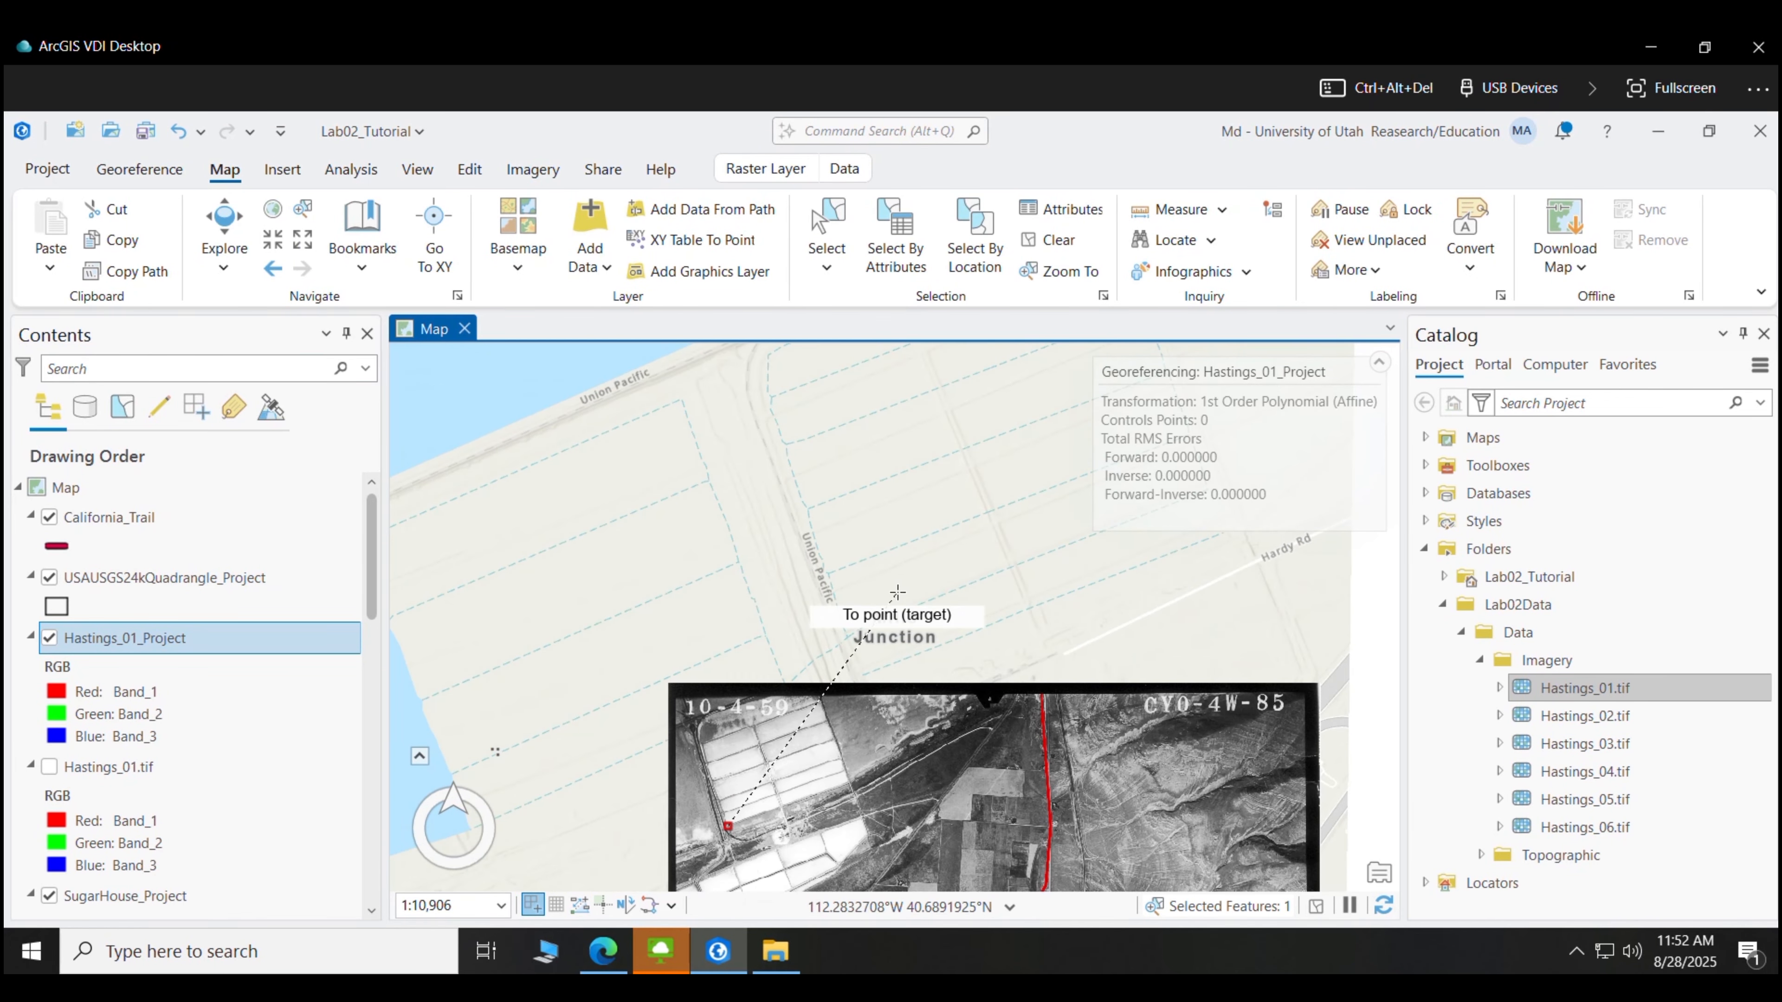
drag(900, 598, 678, 402)
drag(907, 508, 902, 854)
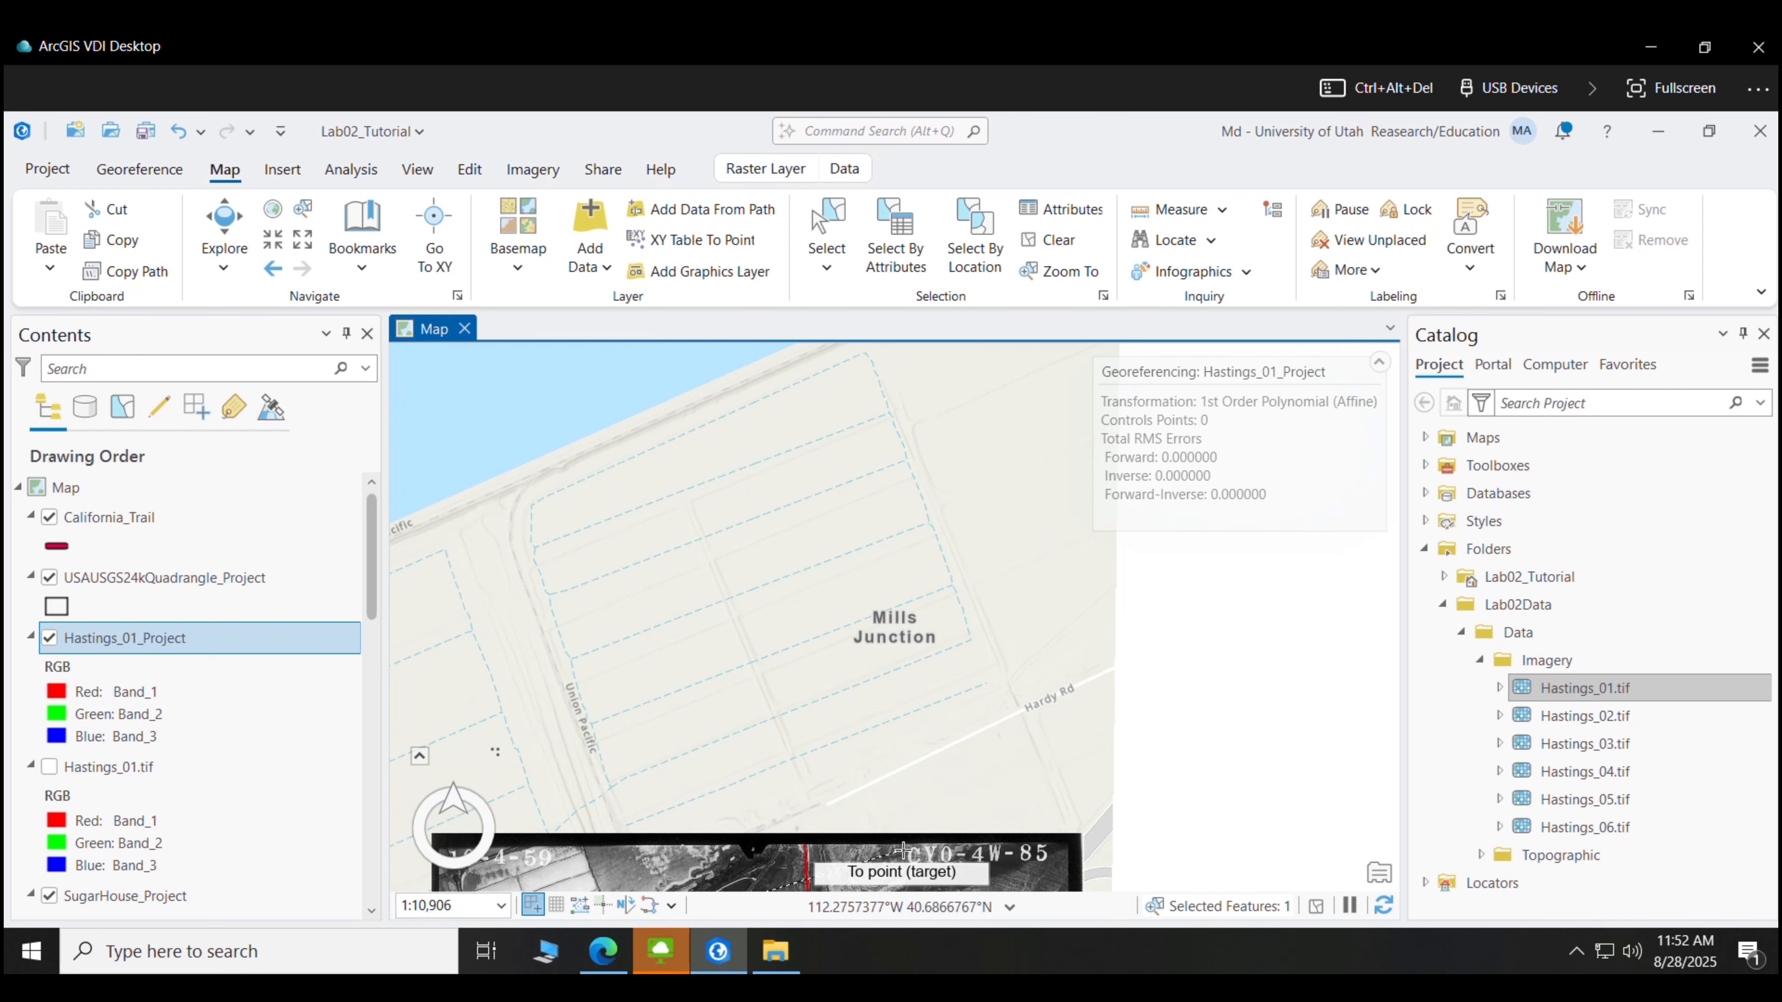
drag(750, 870, 887, 747)
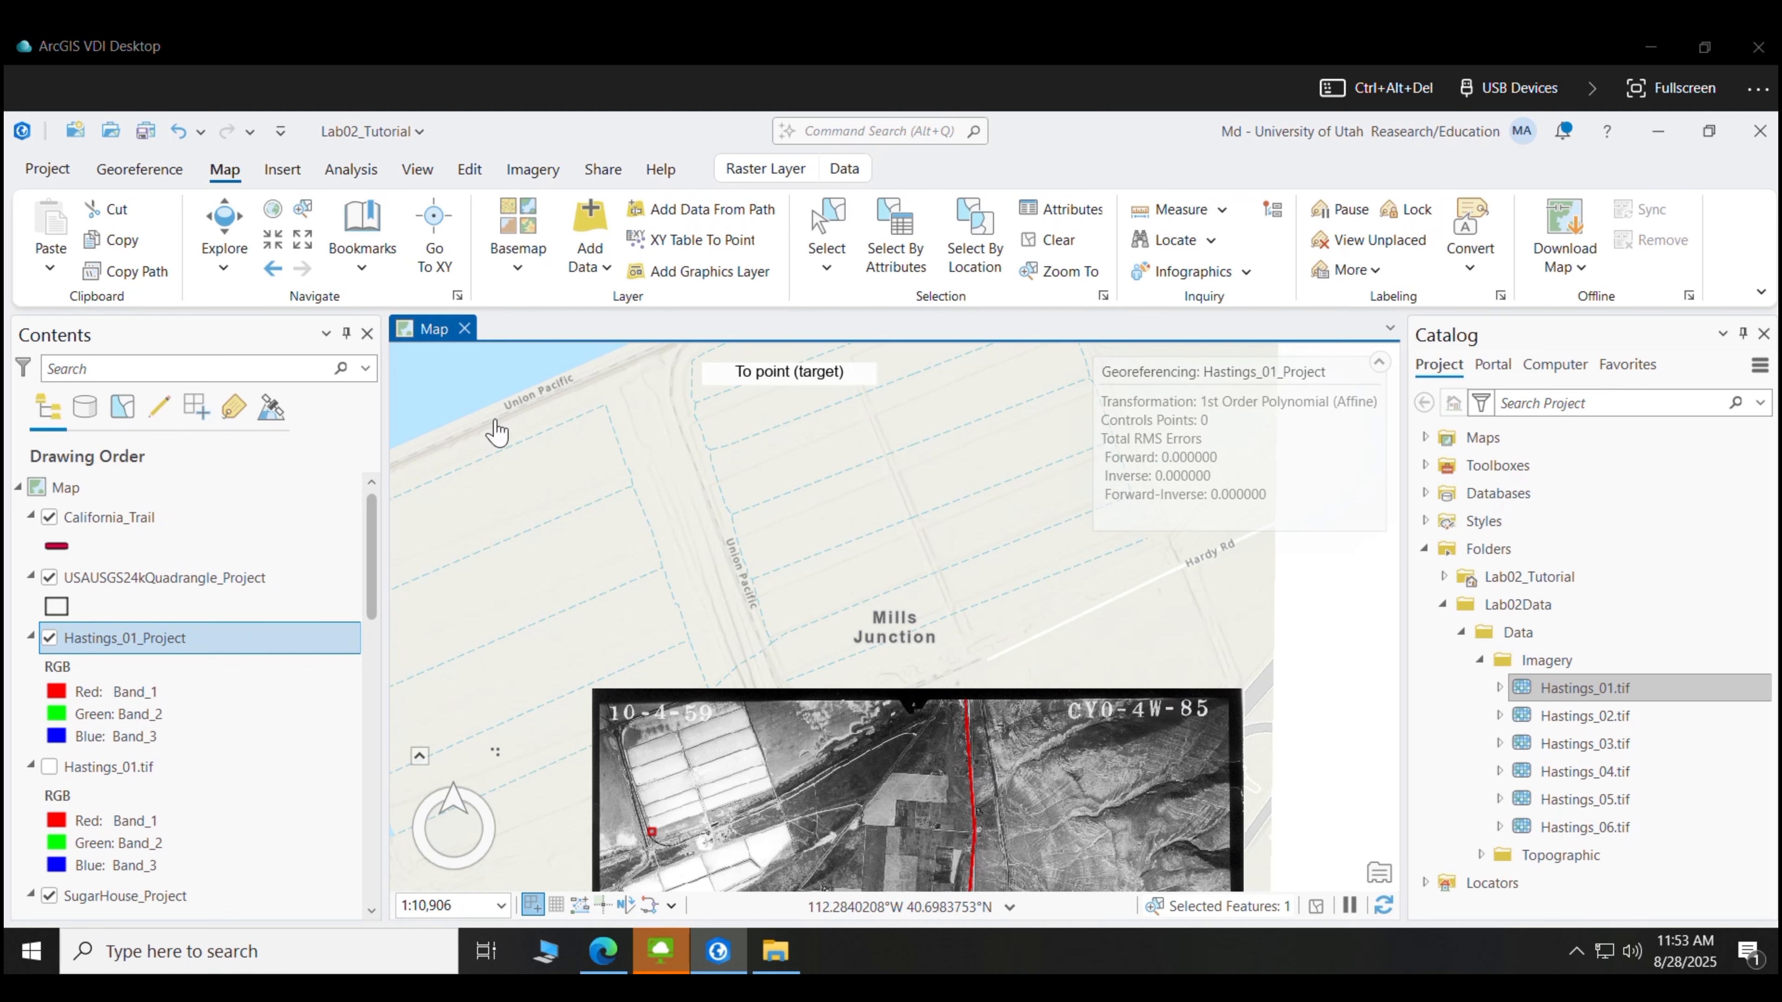
click(305, 244)
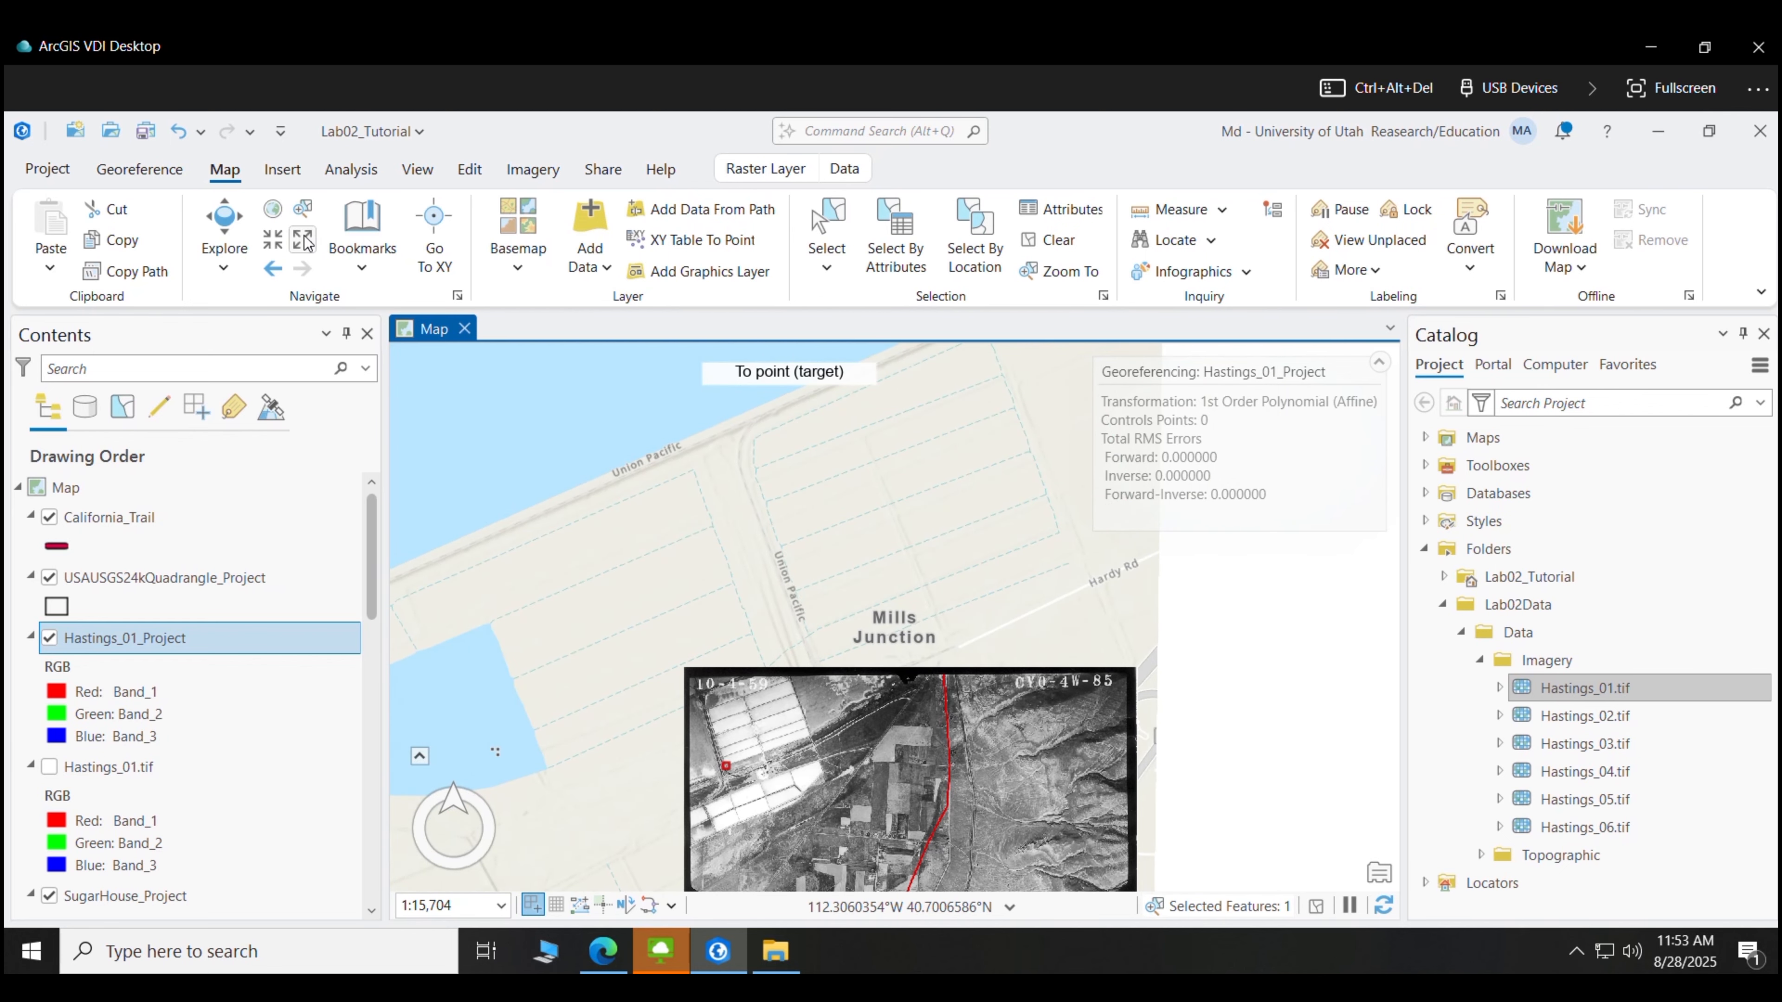
click(273, 240)
click(272, 240)
click(273, 240)
click(272, 239)
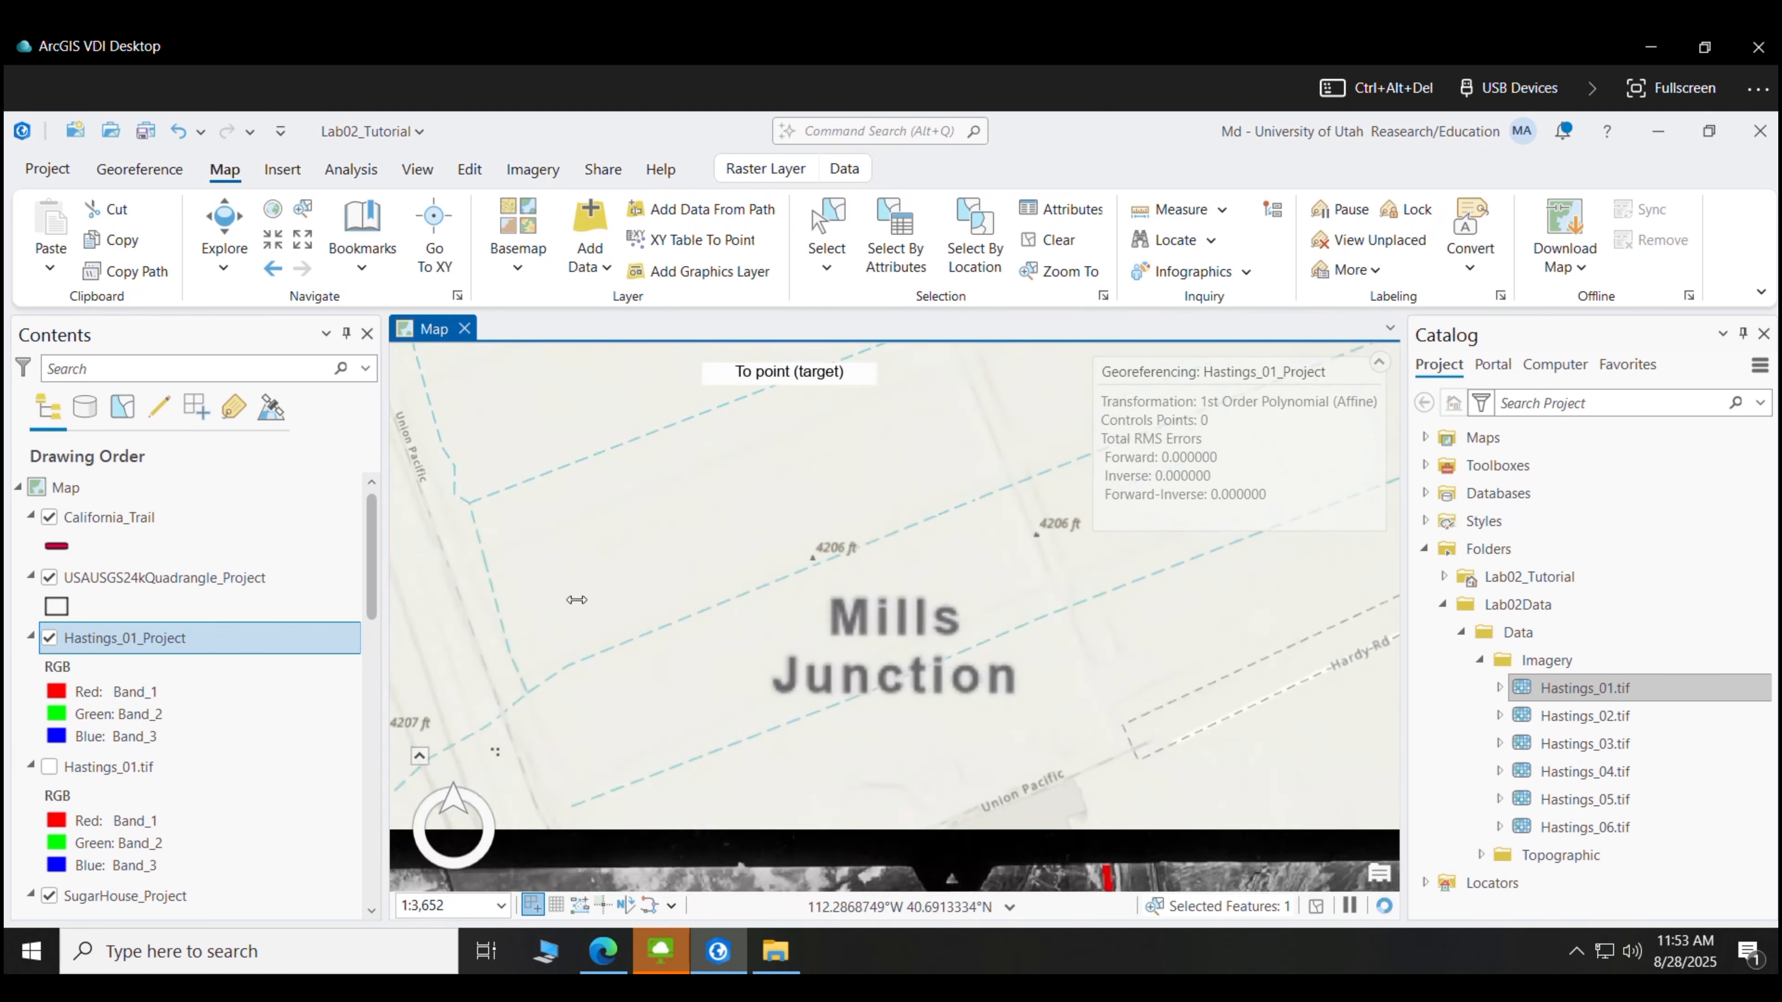
drag(740, 768, 827, 527)
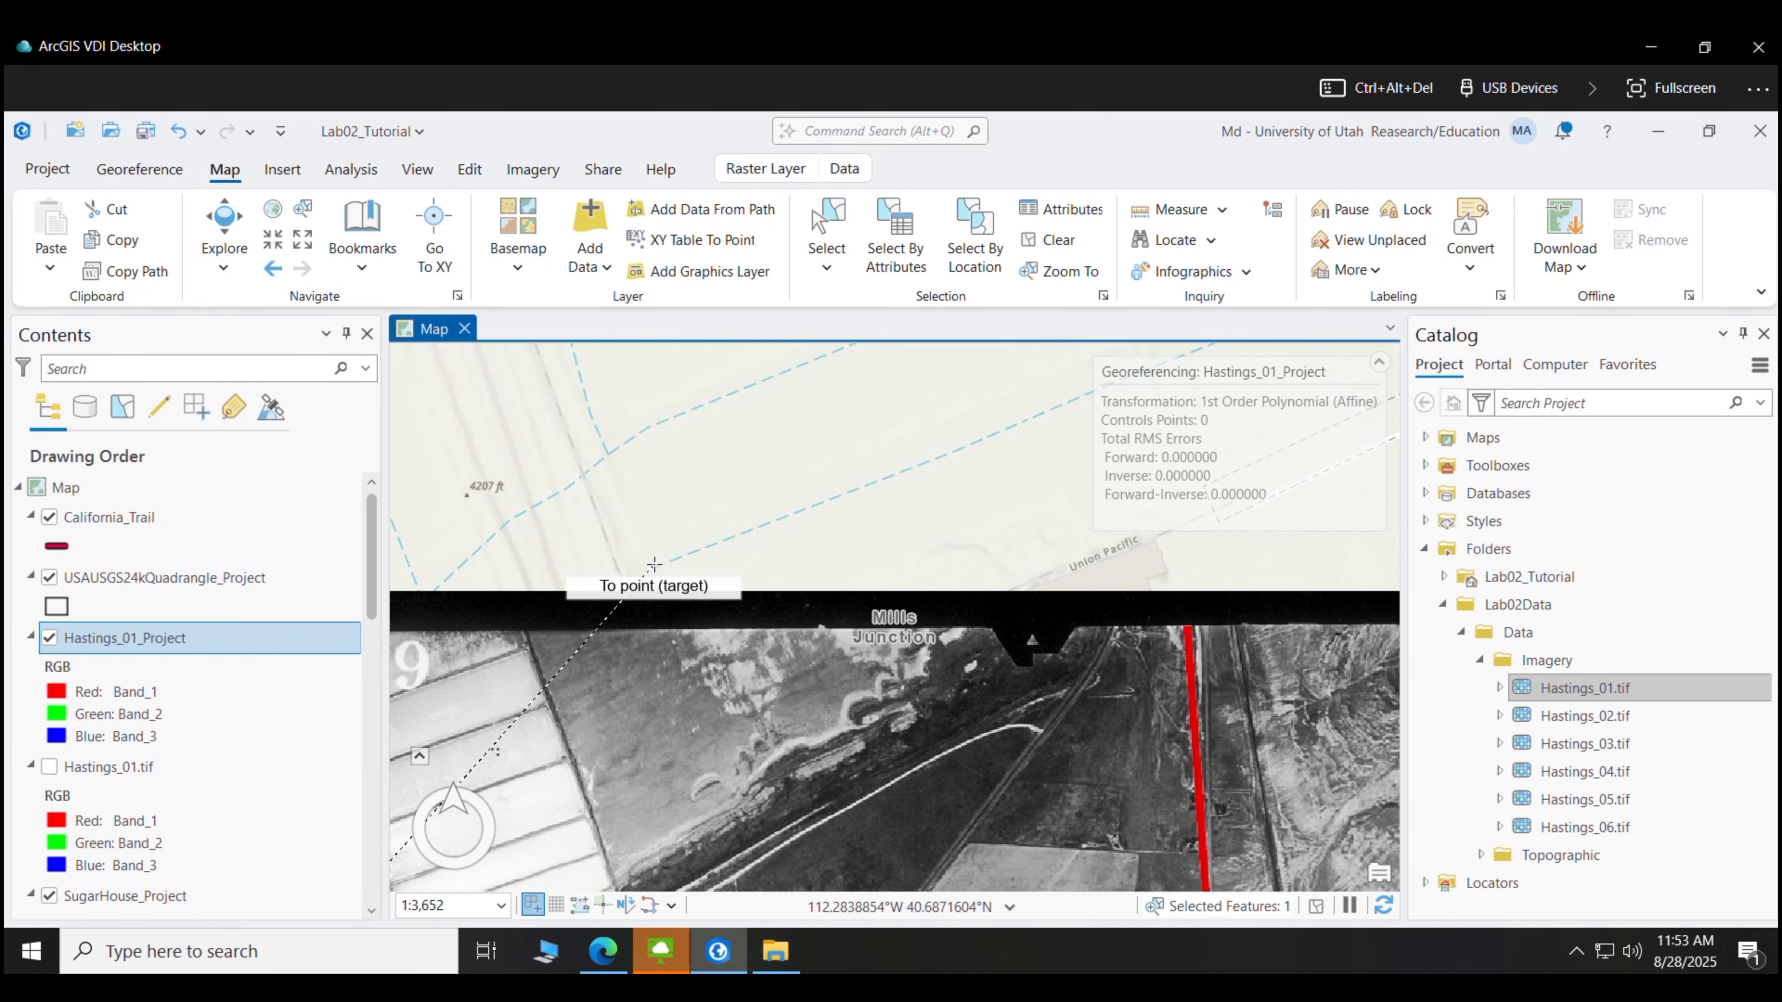
- Place the target point near Mills Junction, then zoom out to view the whole photo
click(655, 564)
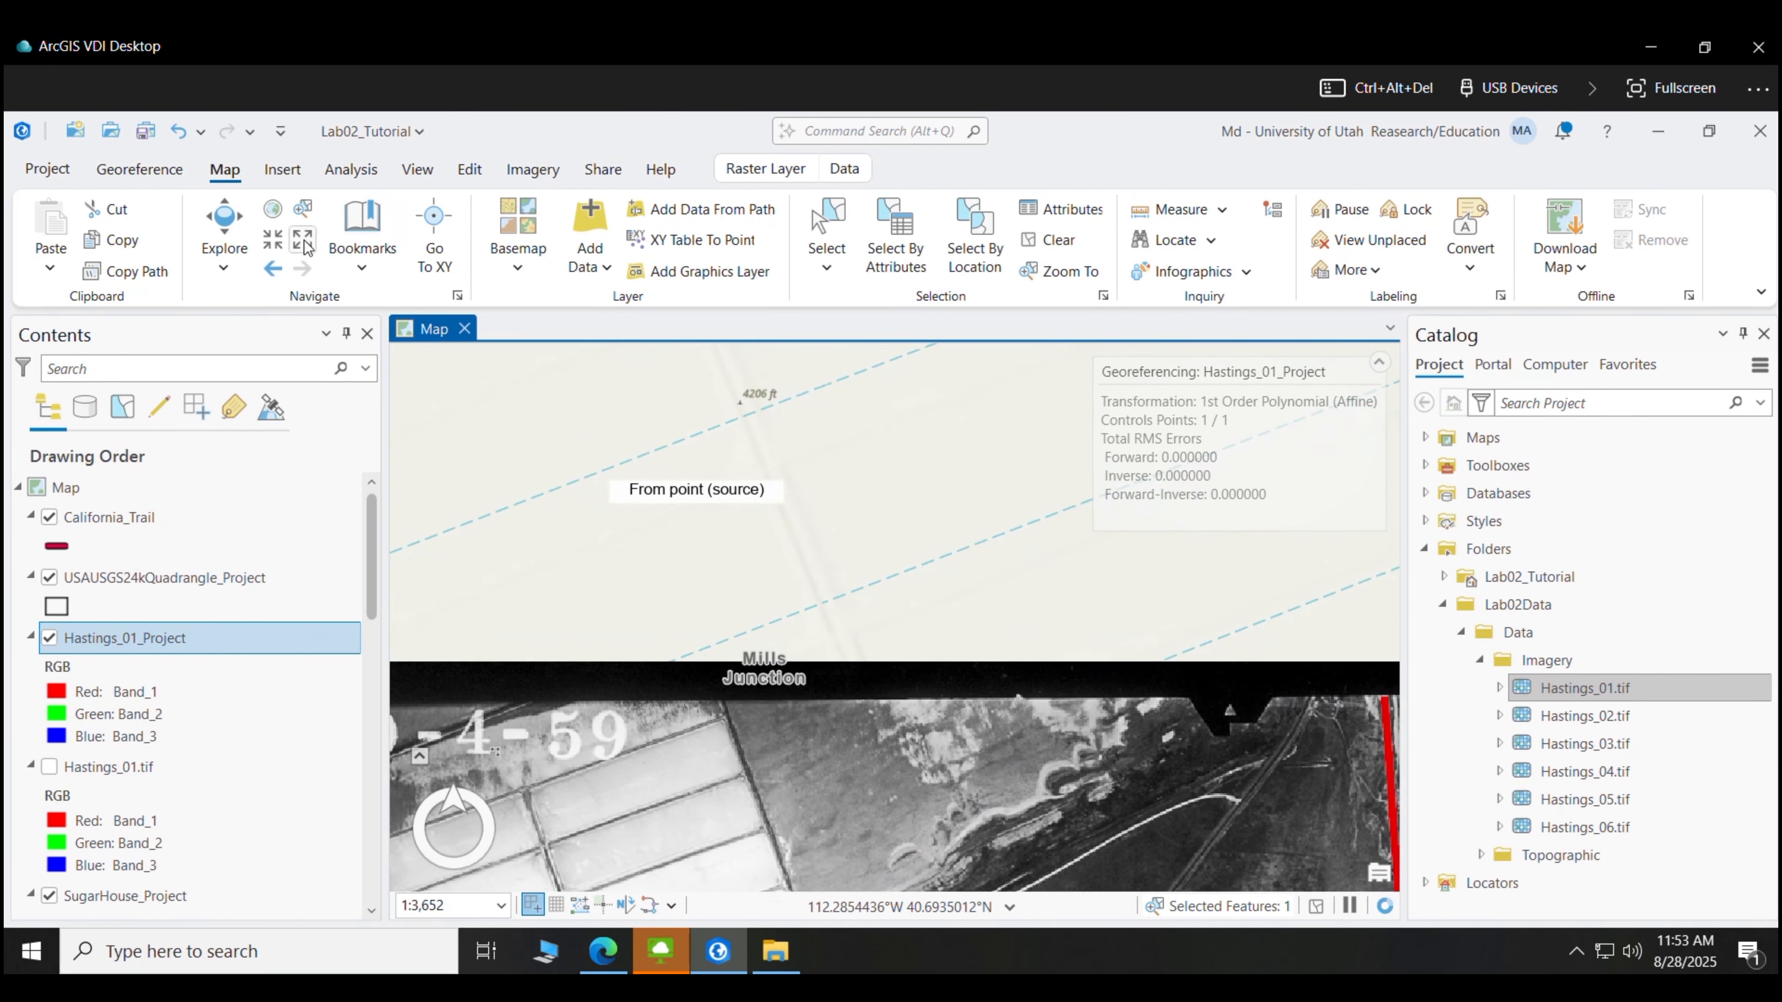
click(300, 265)
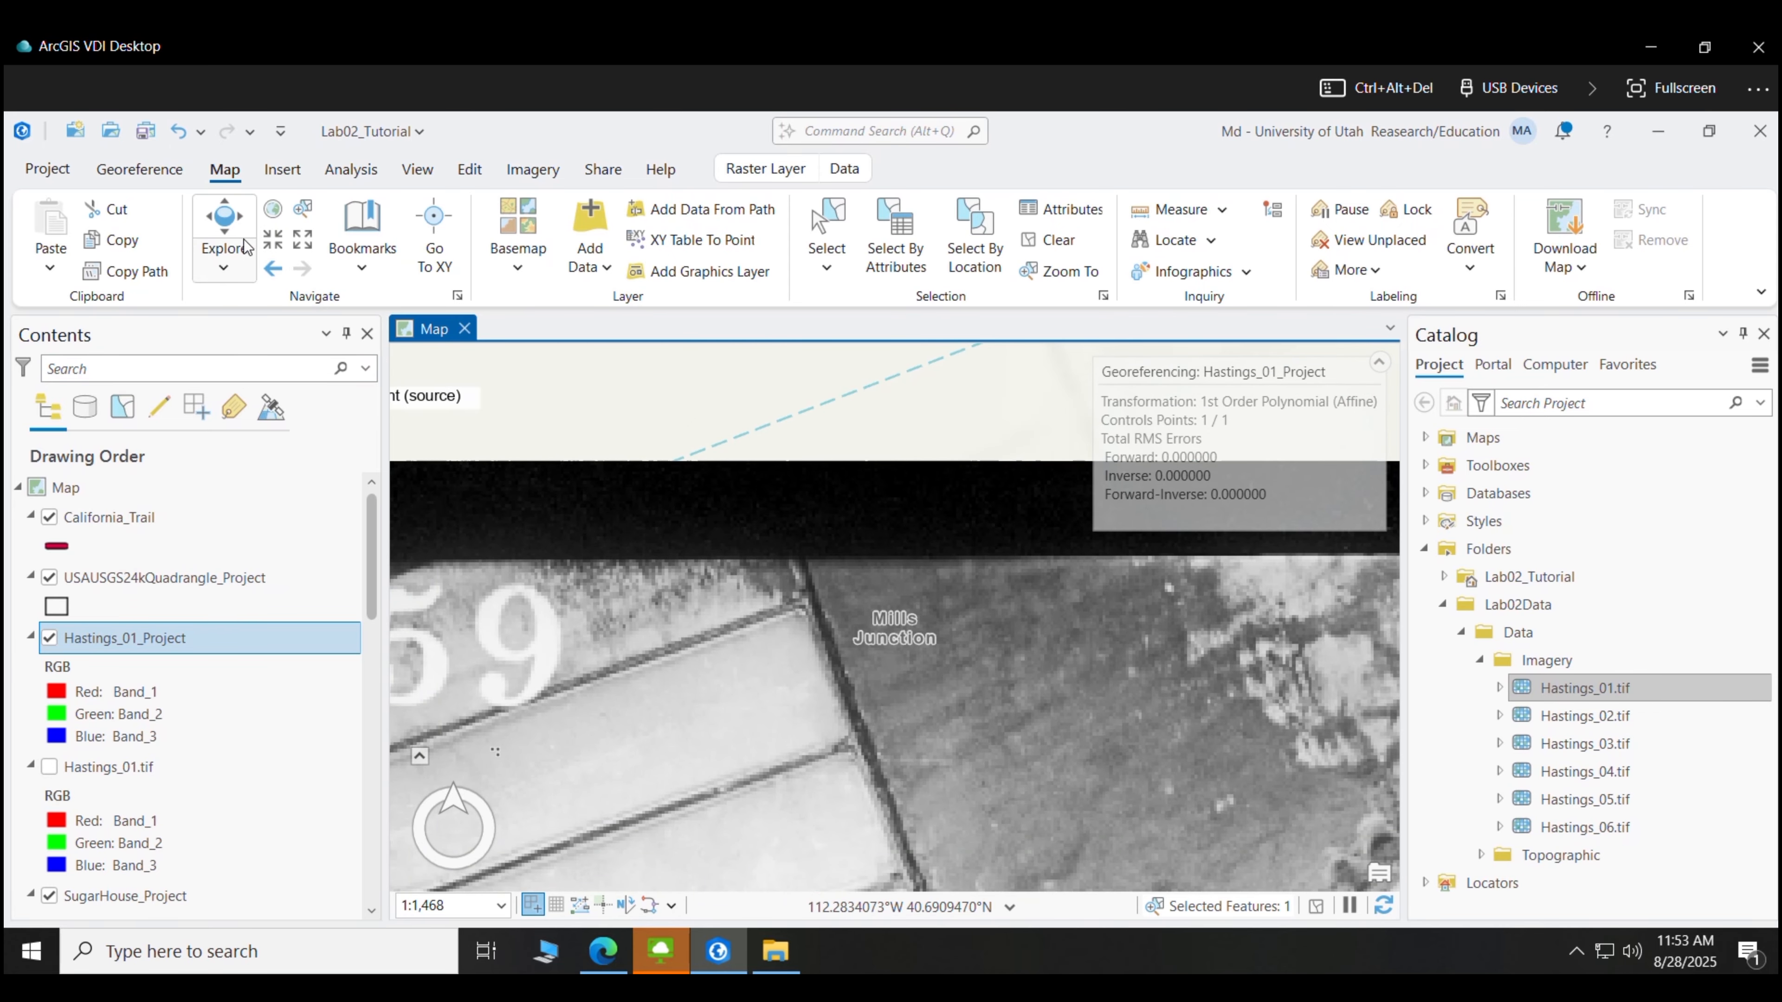
click(266, 243)
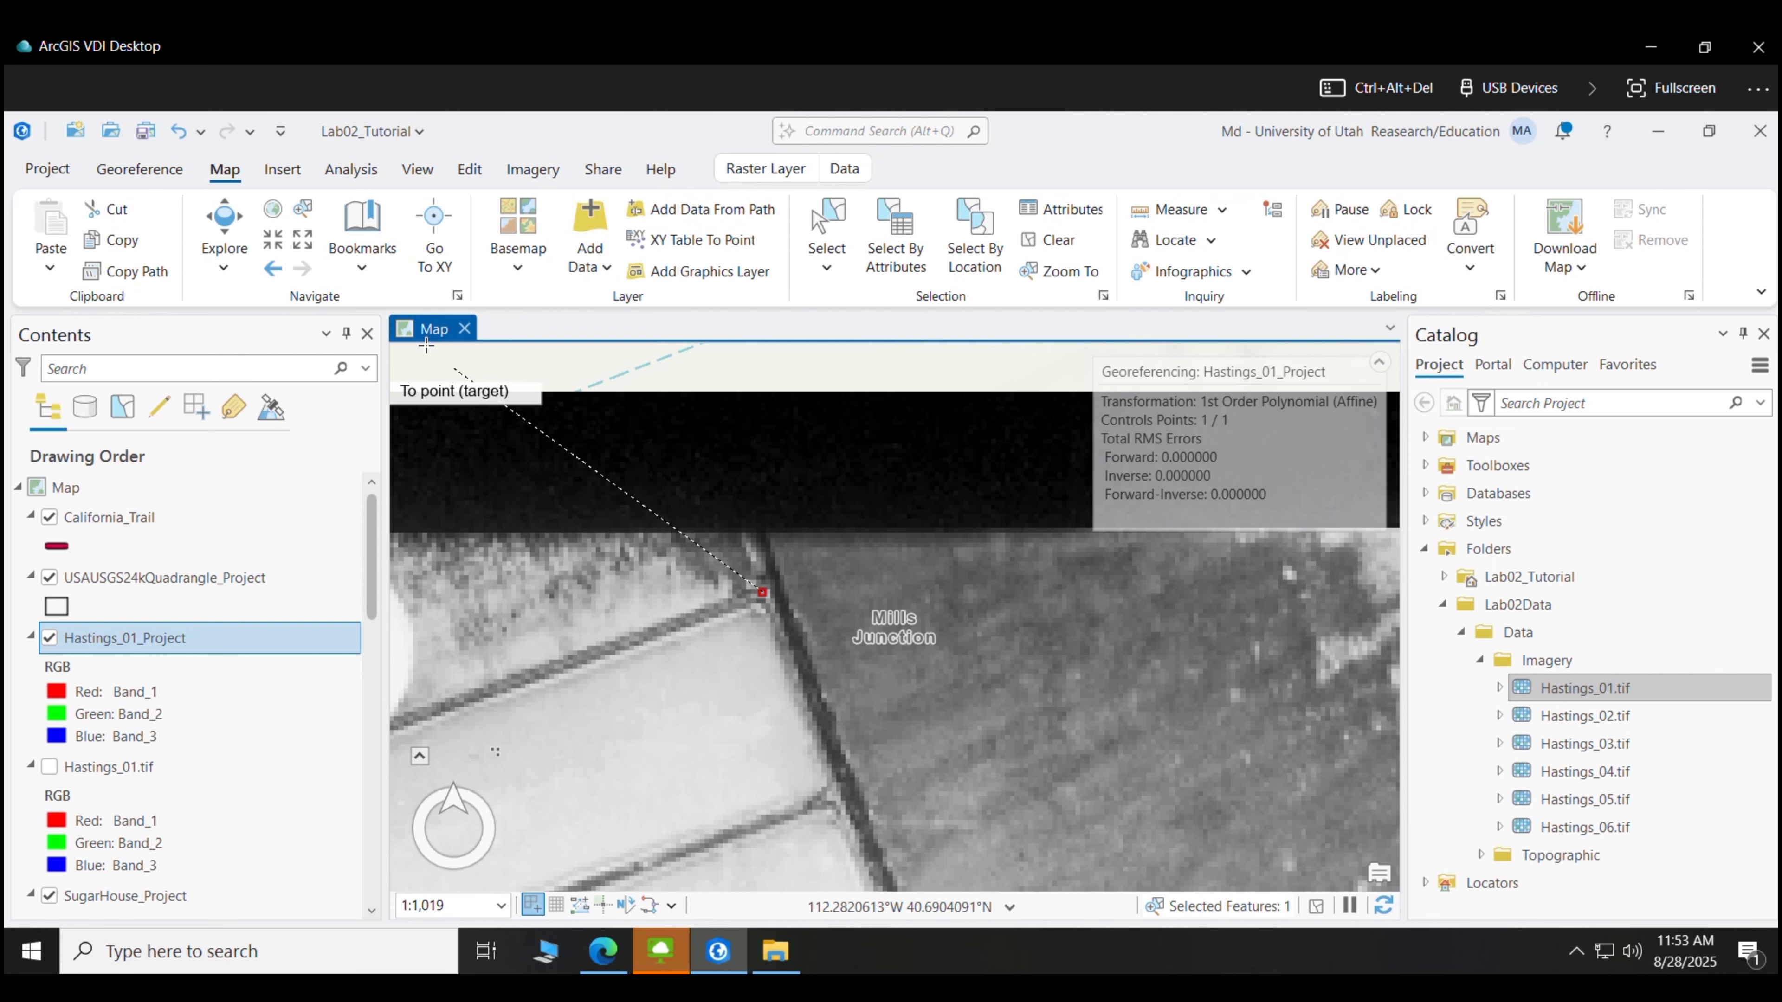
click(302, 246)
click(302, 247)
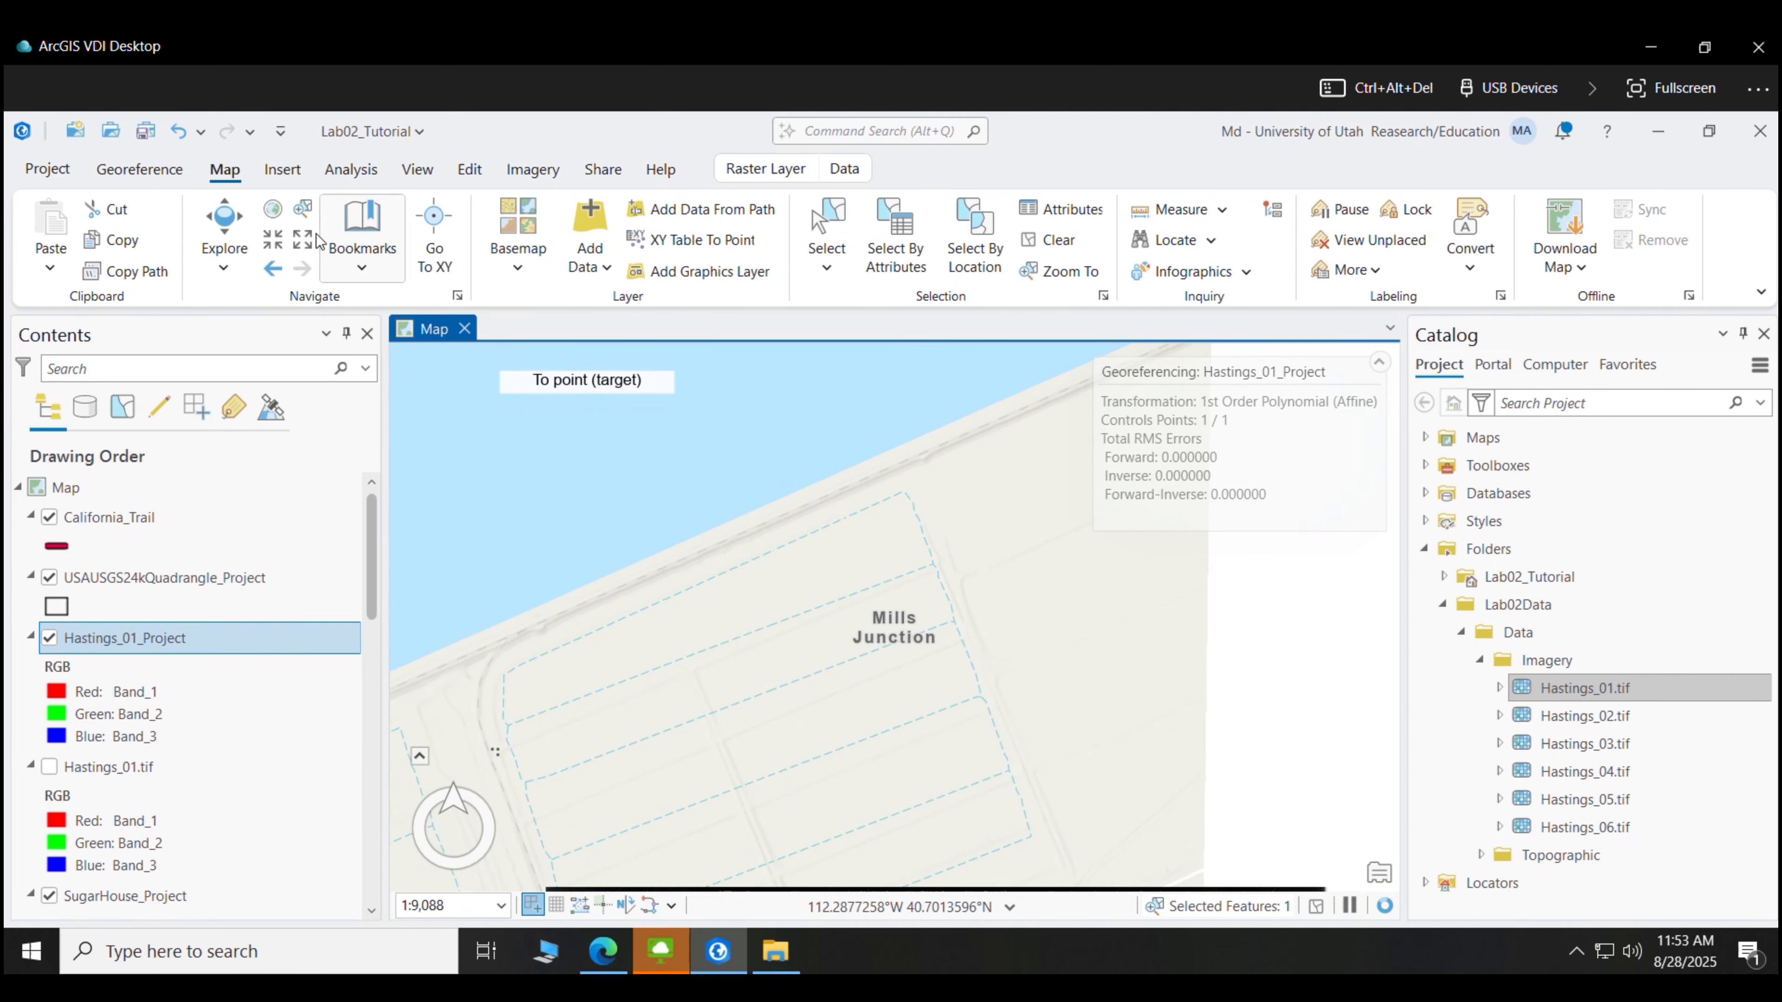
click(303, 242)
drag(912, 578, 934, 359)
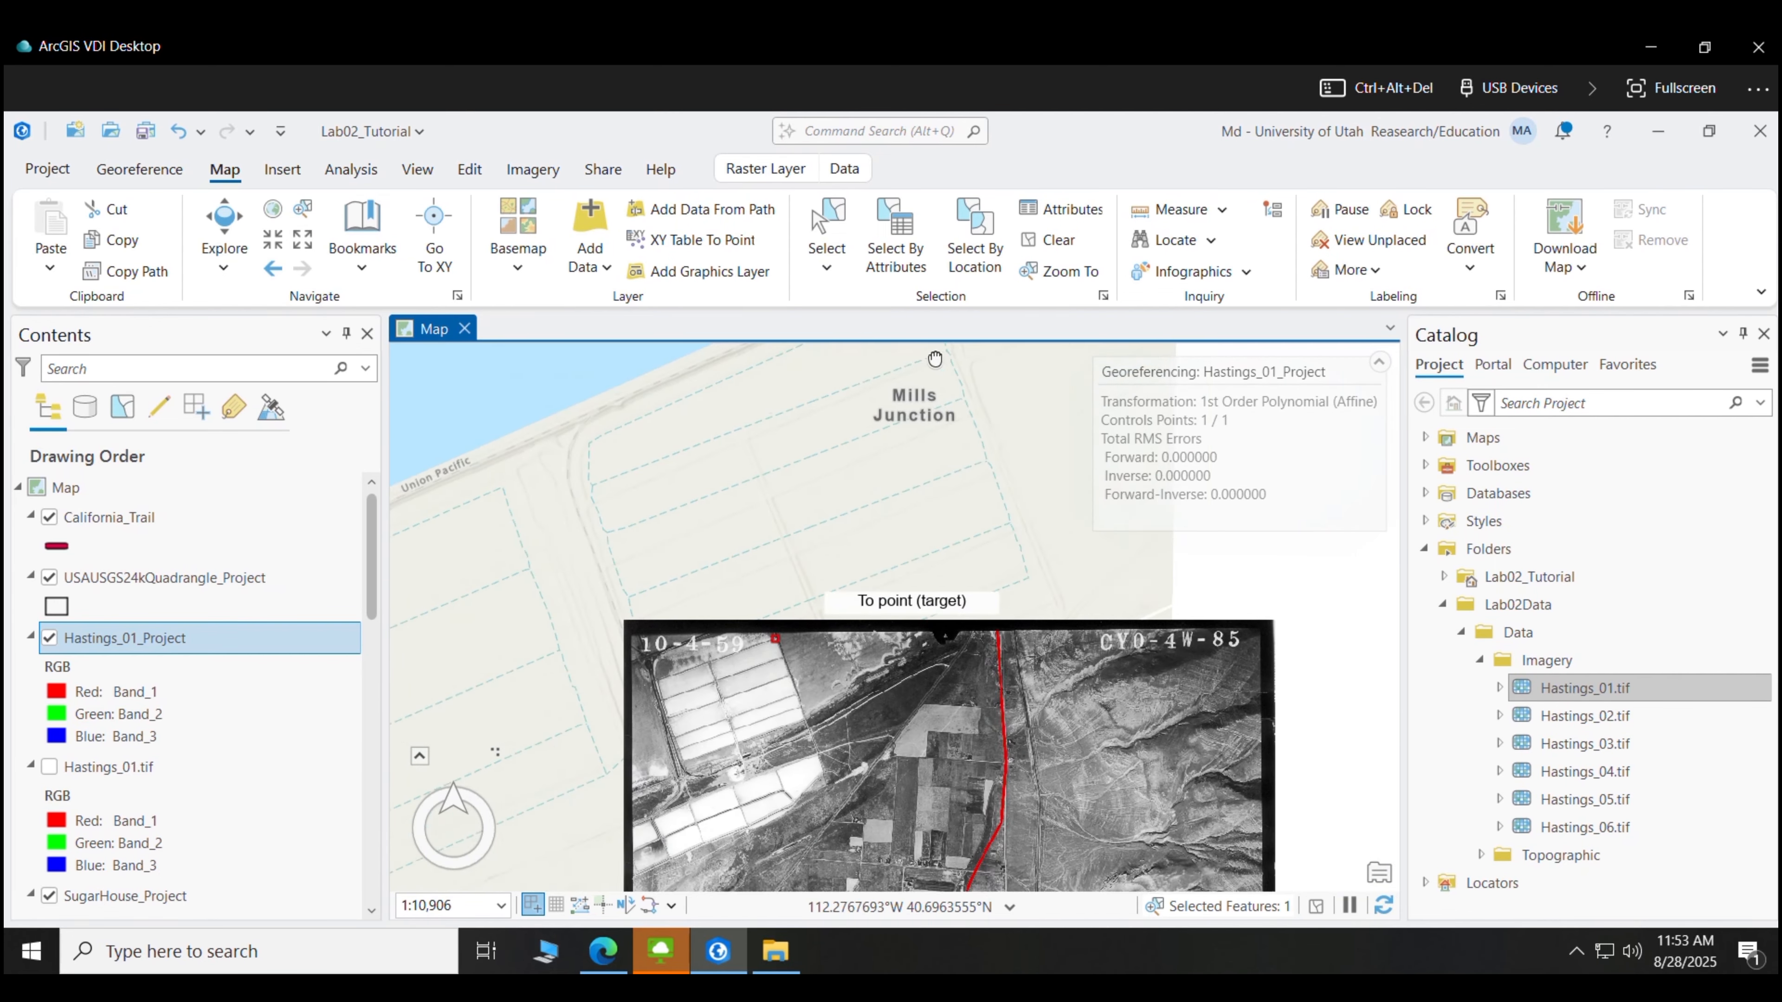
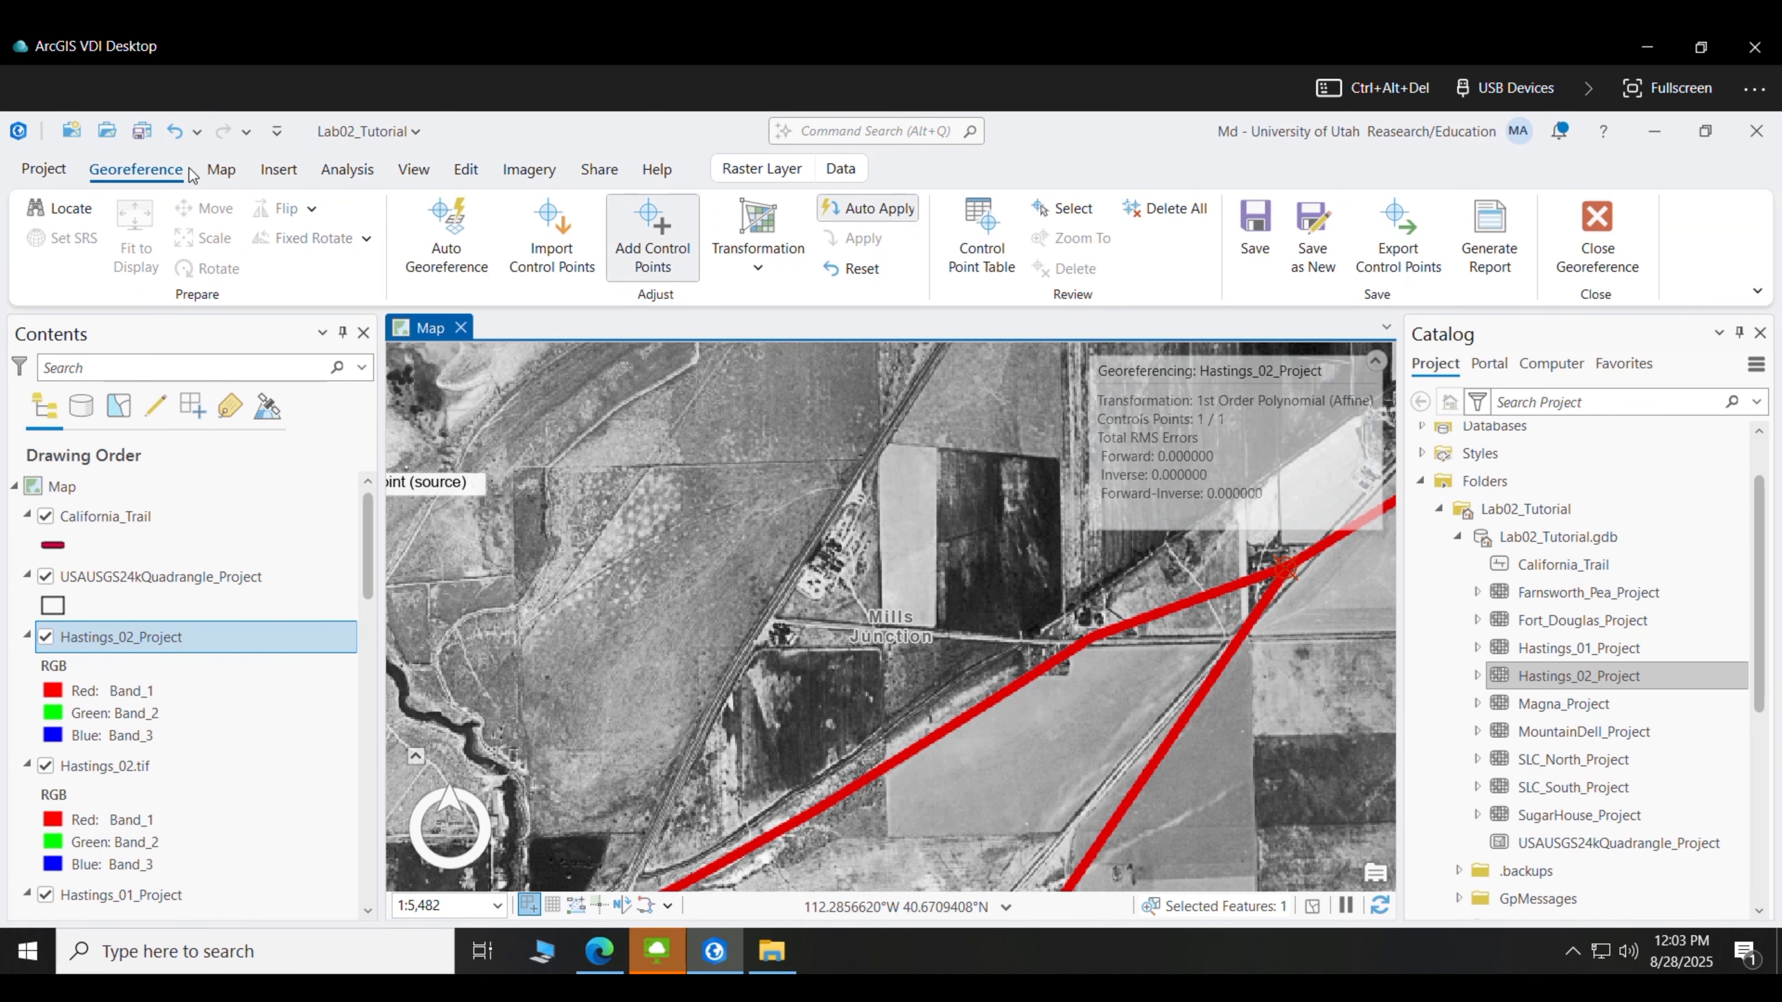
- Place the second control point's source on the photo and its target on the map, then redisplay Hastings_02_Project
click(220, 169)
scroll(961, 701, up, 3)
click(863, 644)
click(45, 638)
scroll(891, 674, down, 1)
click(536, 703)
click(46, 638)
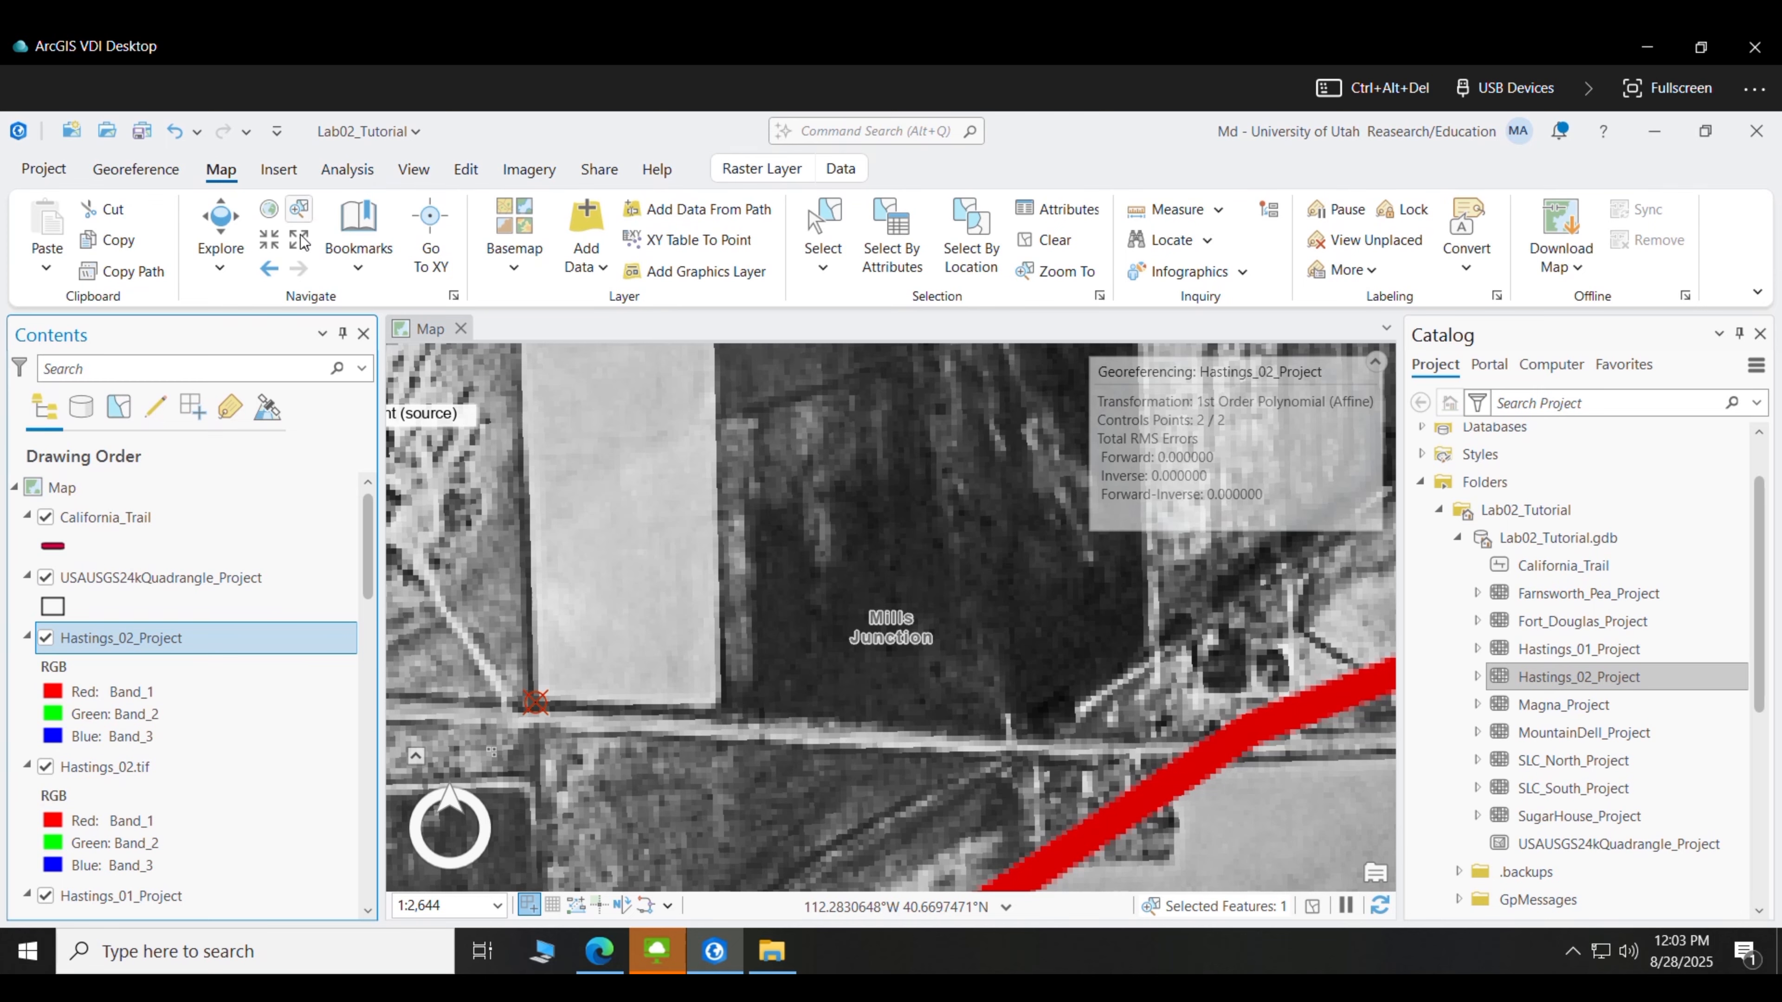
- Zoom out to the whole photo and toggle Hastings_02_Project on and off to check its alignment
click(300, 240)
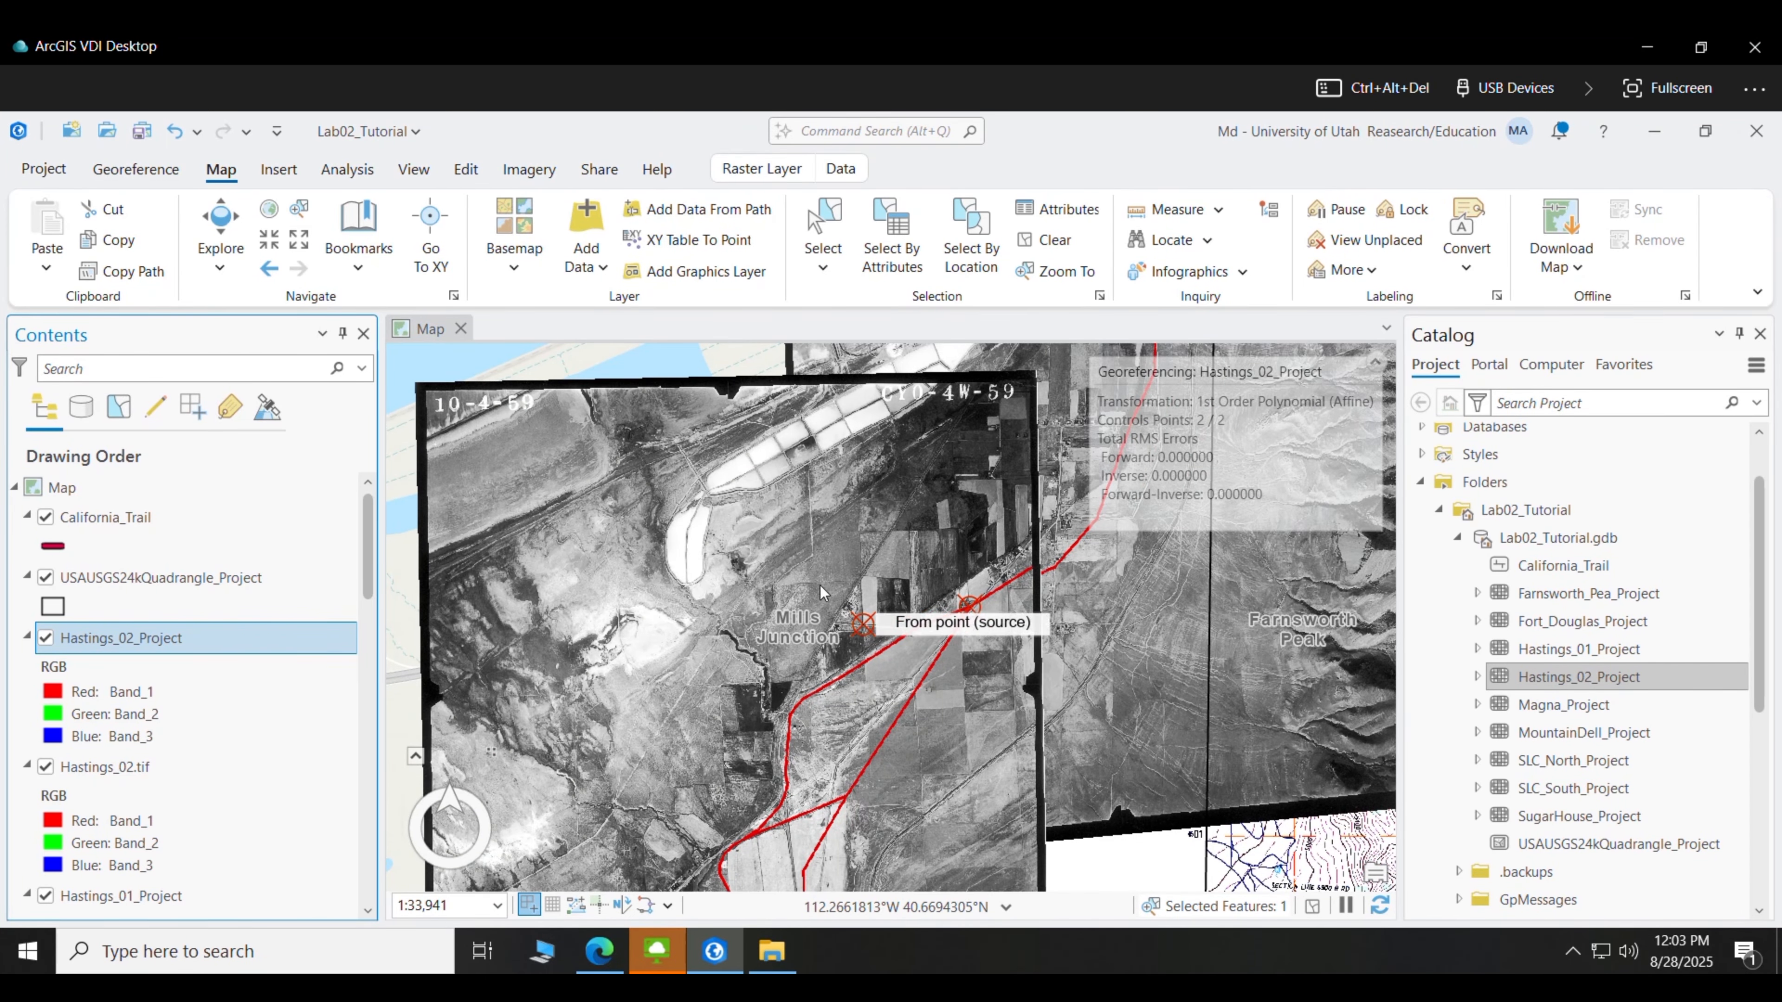
drag(635, 584, 670, 596)
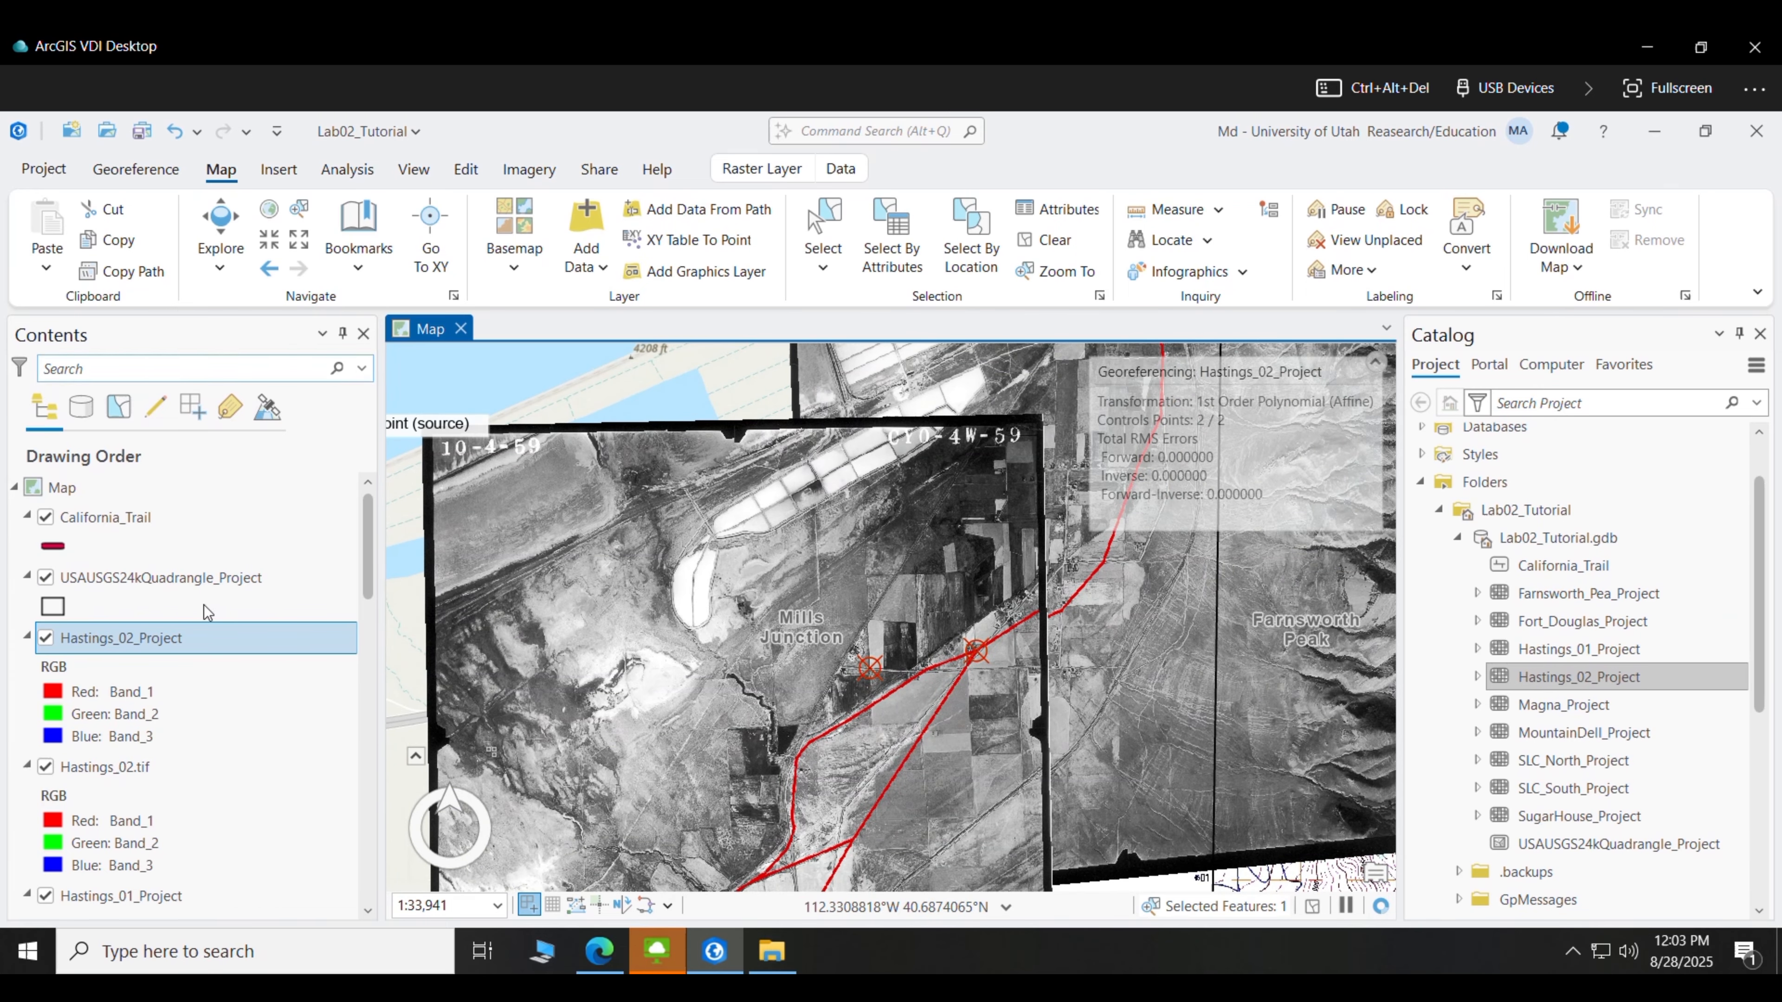
click(45, 638)
click(46, 638)
click(45, 638)
click(45, 638)
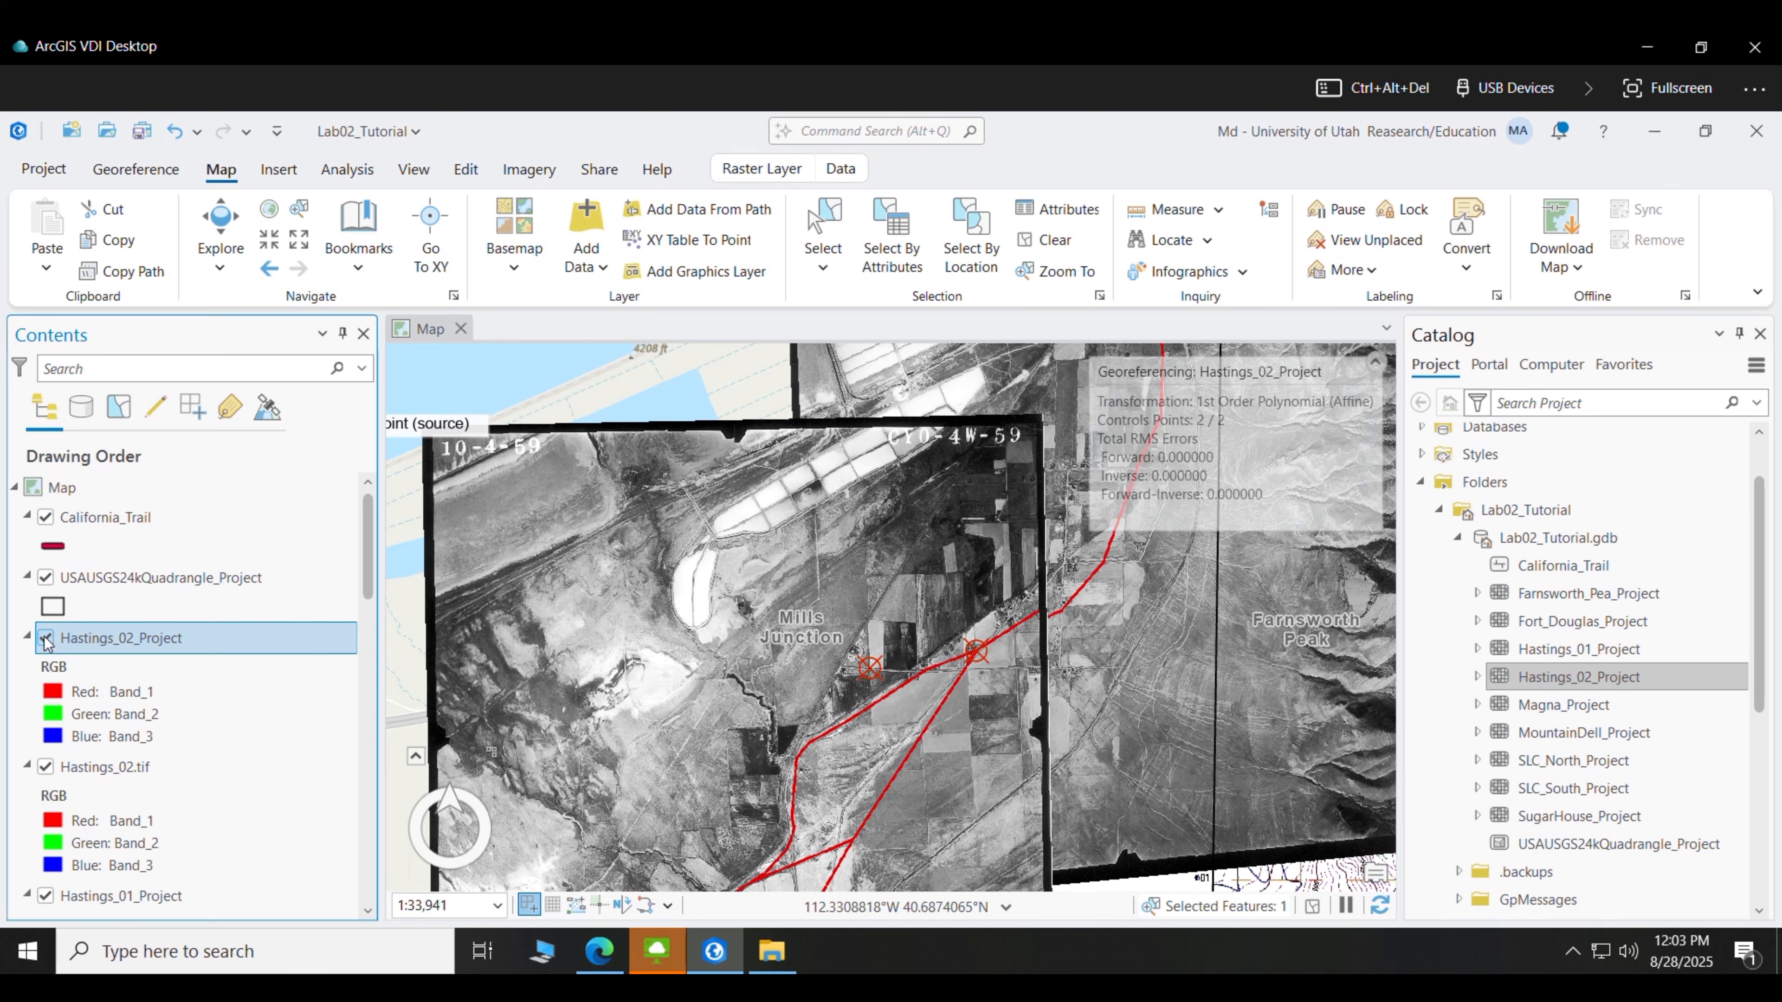
click(46, 638)
click(45, 638)
click(57, 489)
click(45, 638)
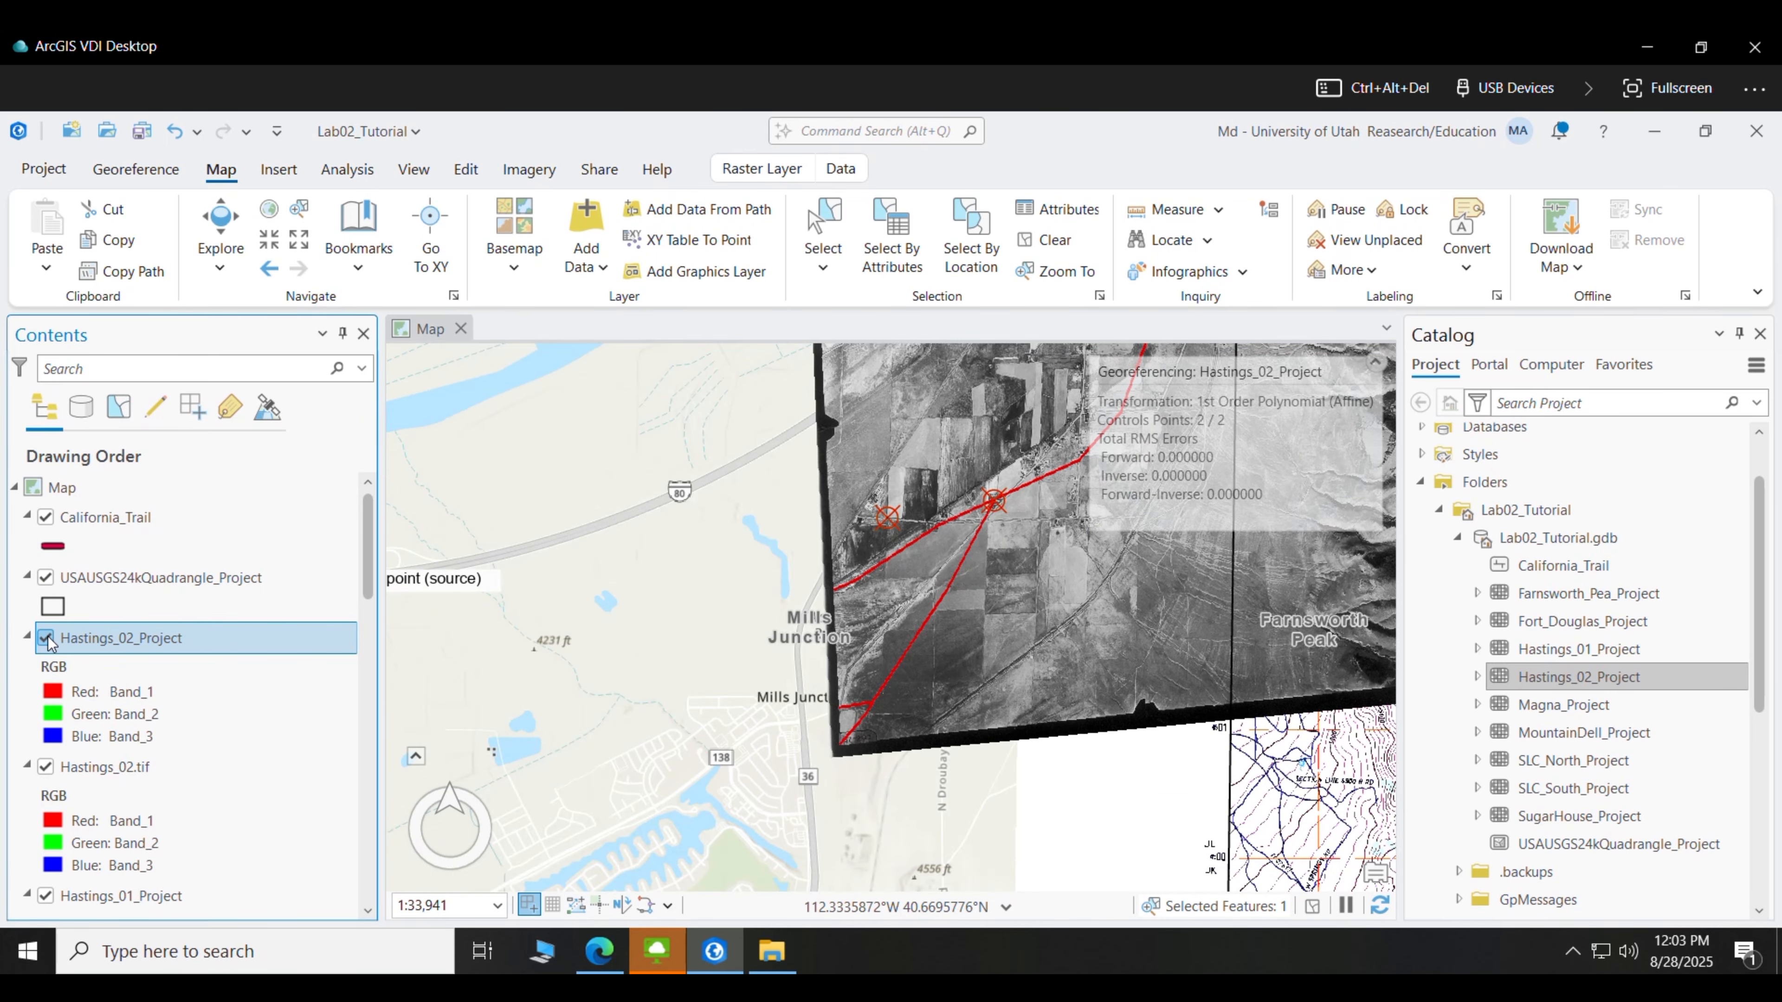
click(45, 638)
click(46, 638)
click(46, 638)
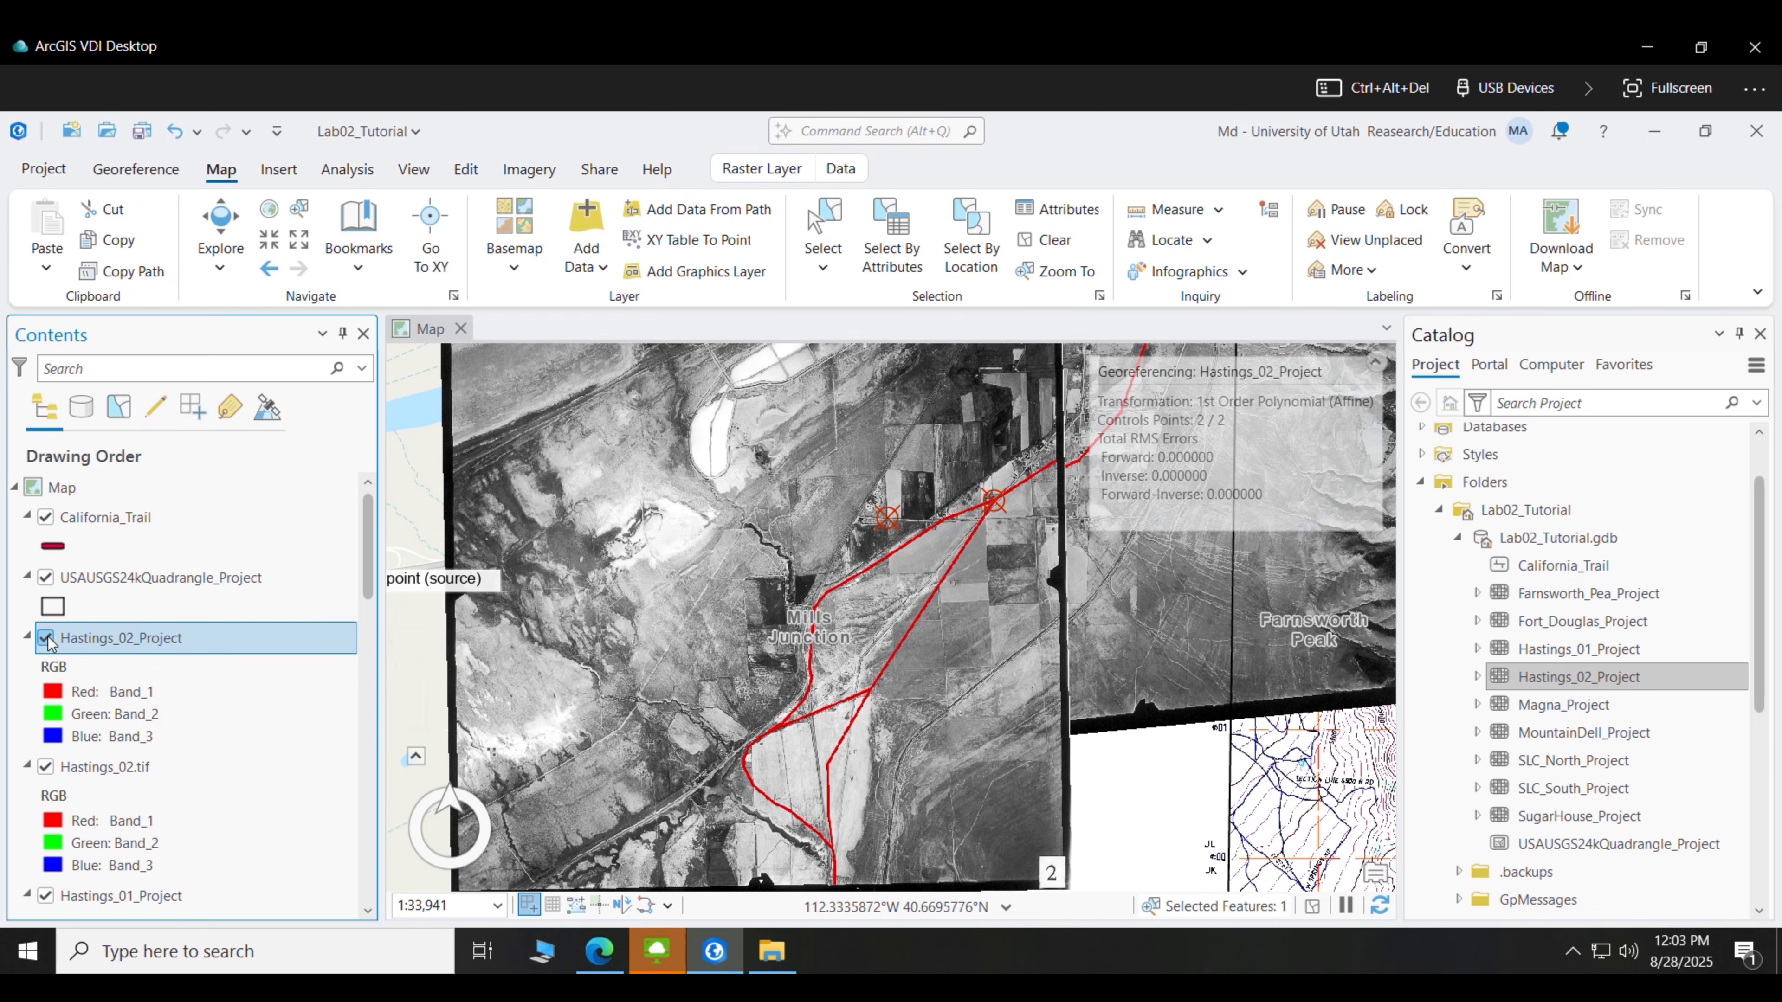
click(45, 638)
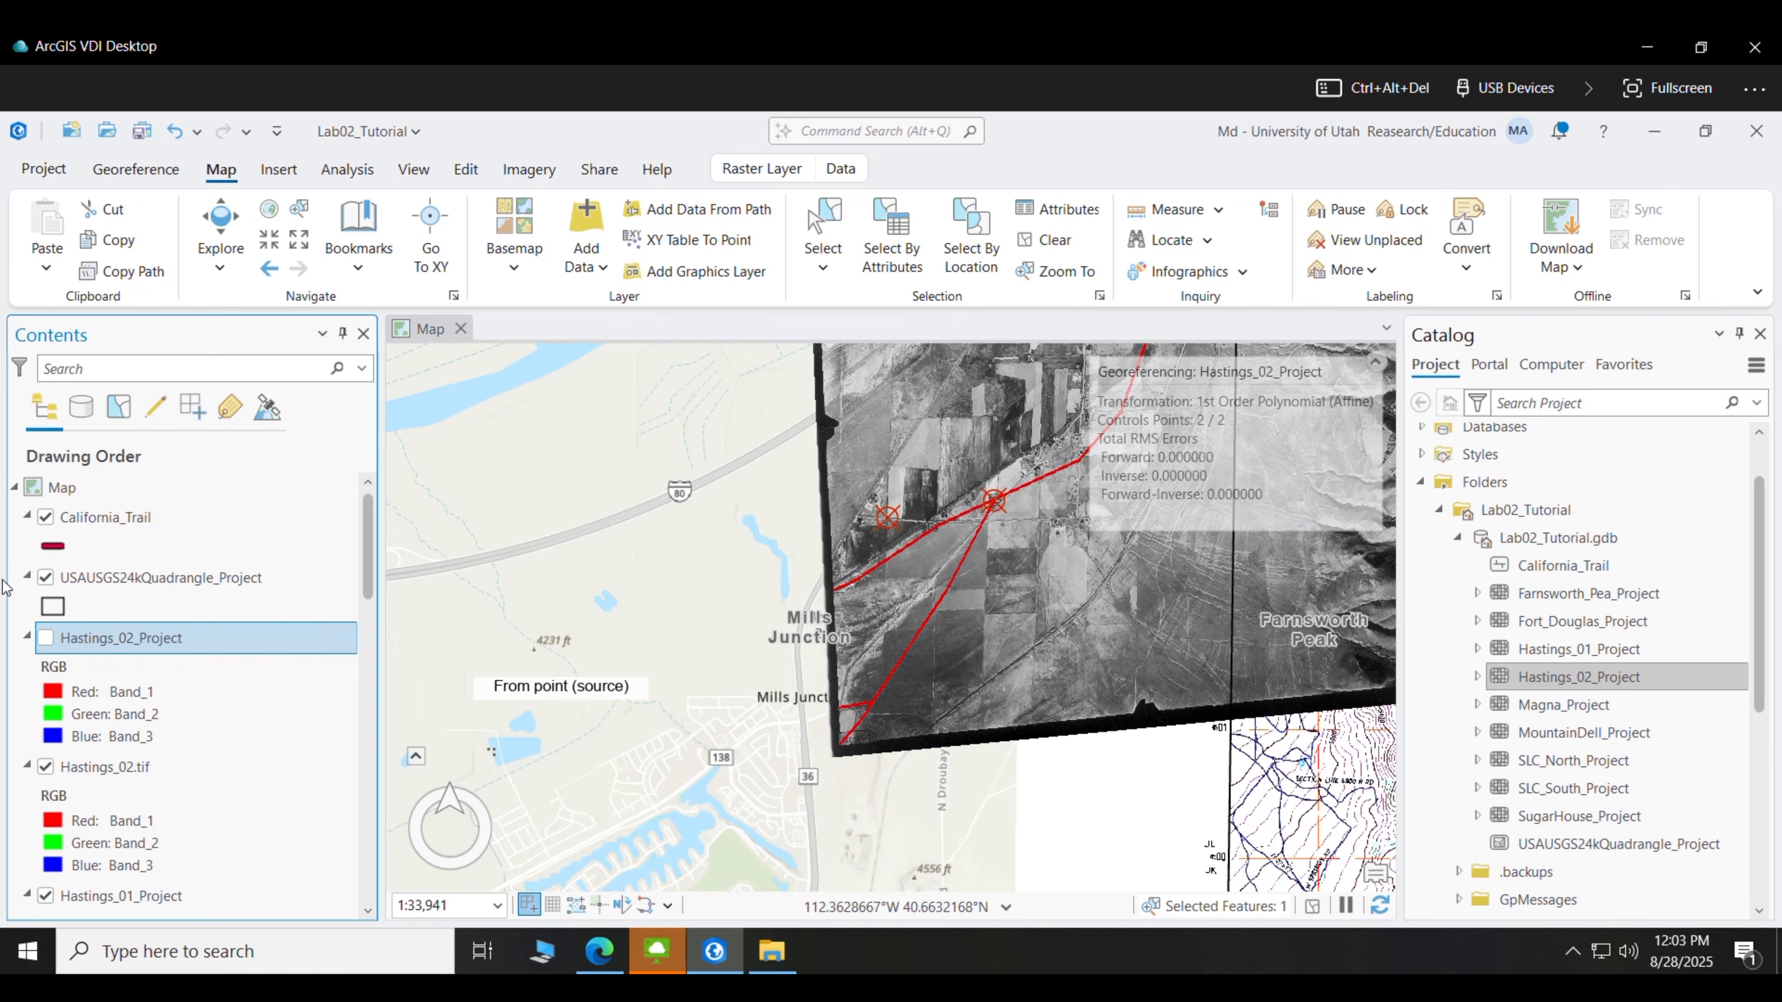
- Zoom into Mills Junction and pin the photo's trail junction to the California_Trail junction
click(268, 241)
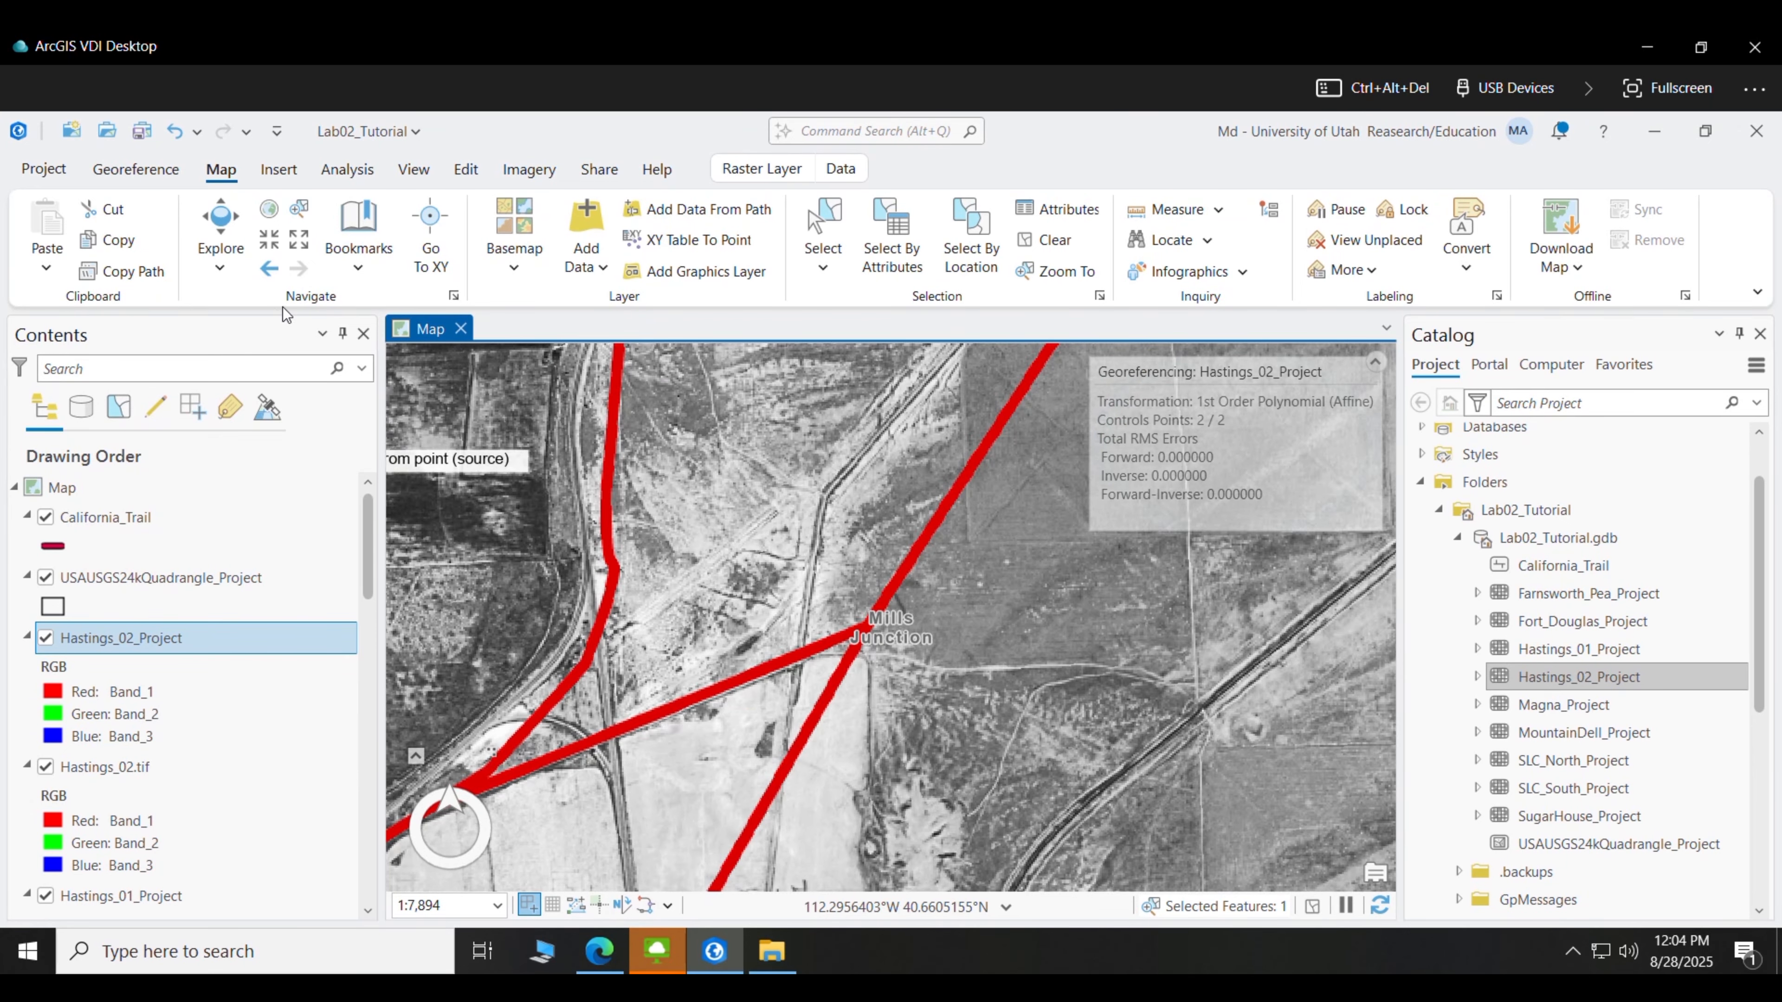
click(274, 251)
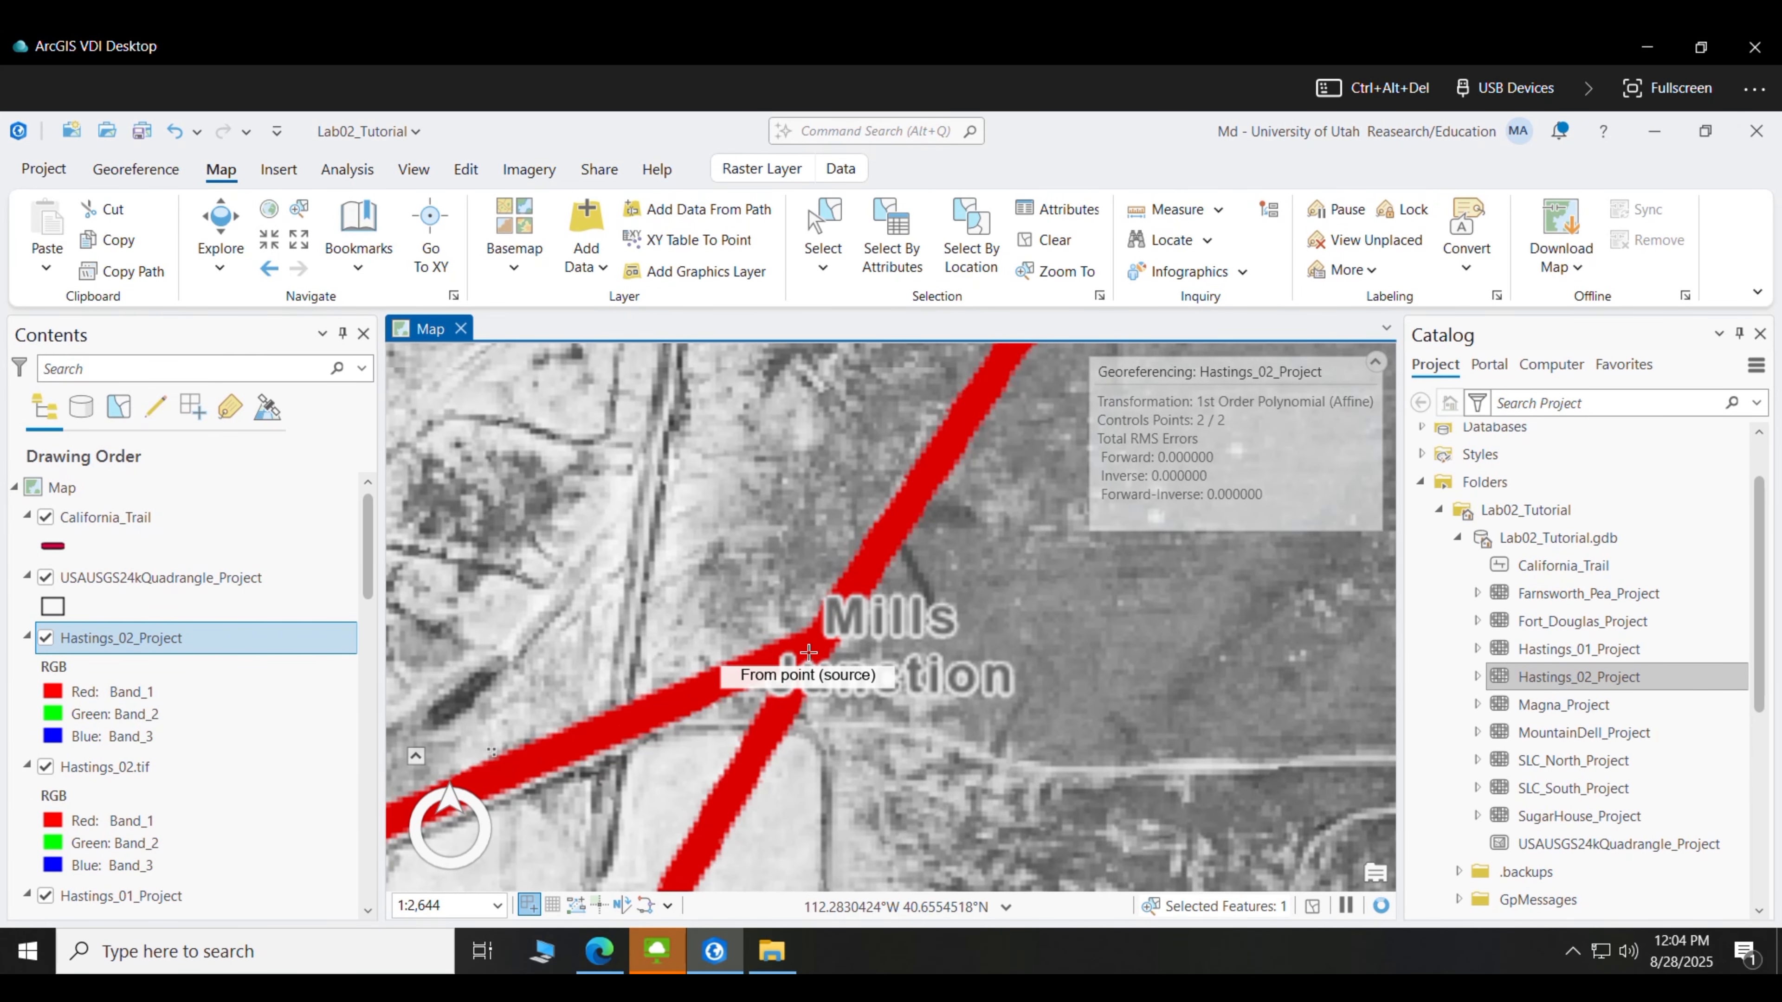
click(809, 647)
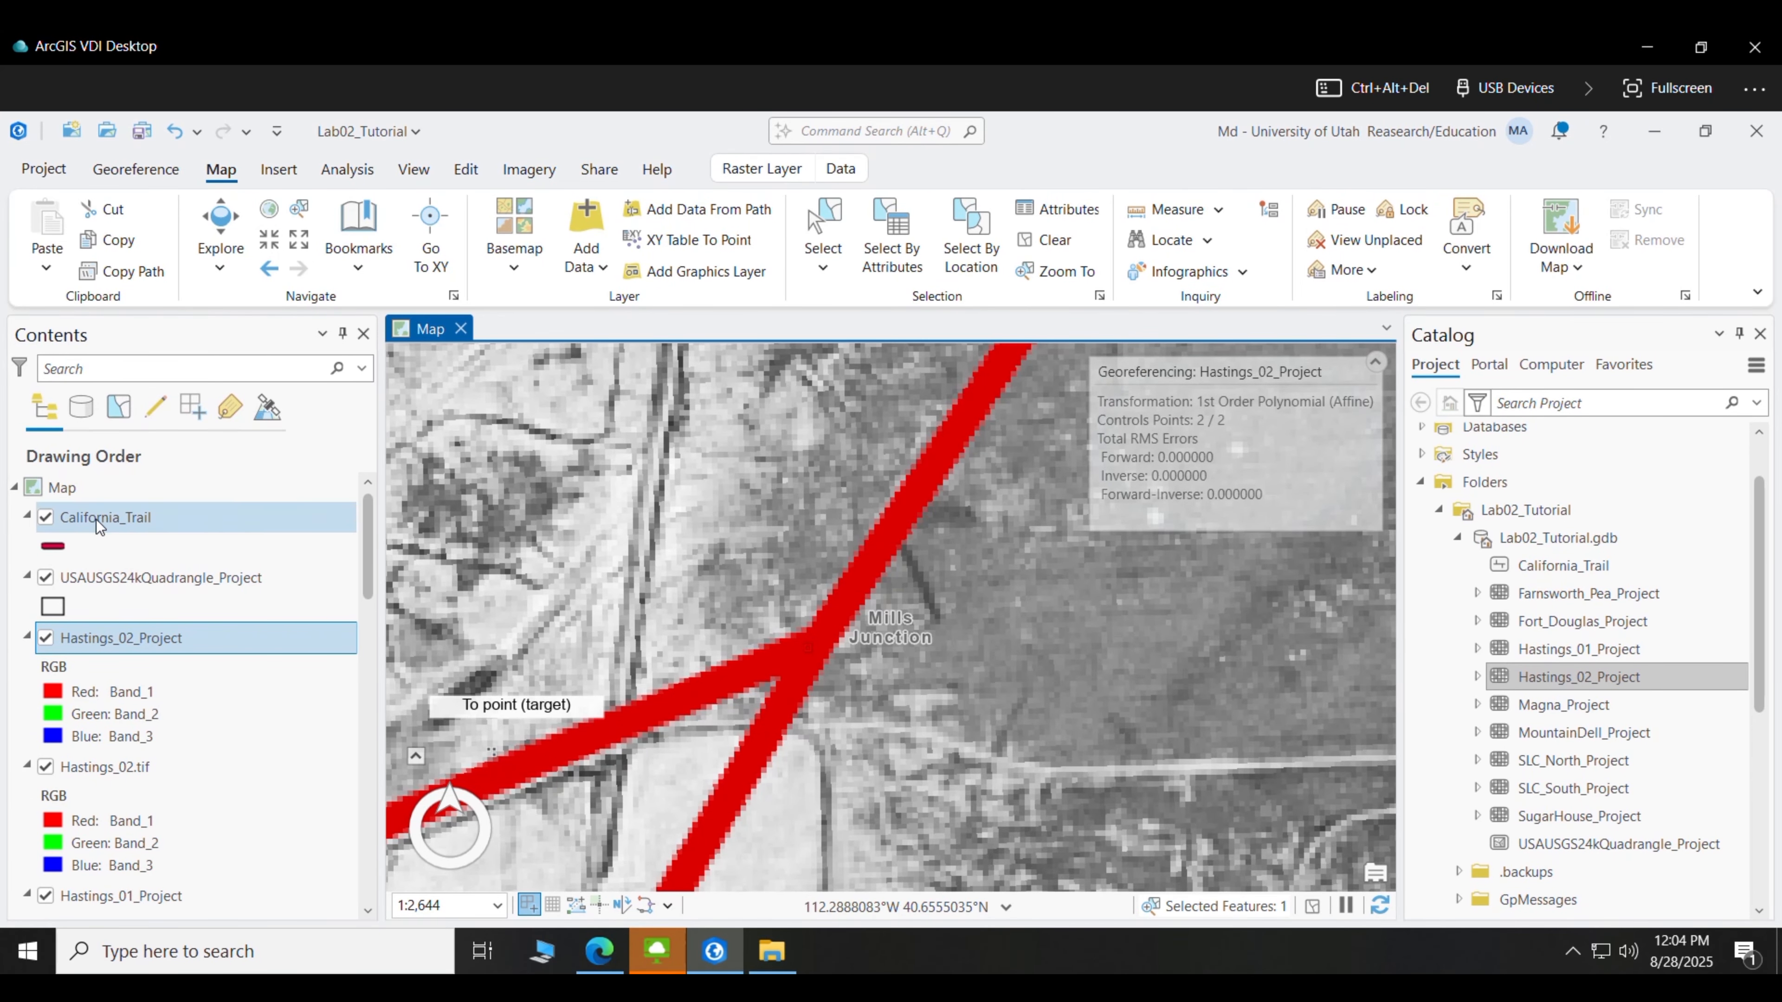
click(45, 637)
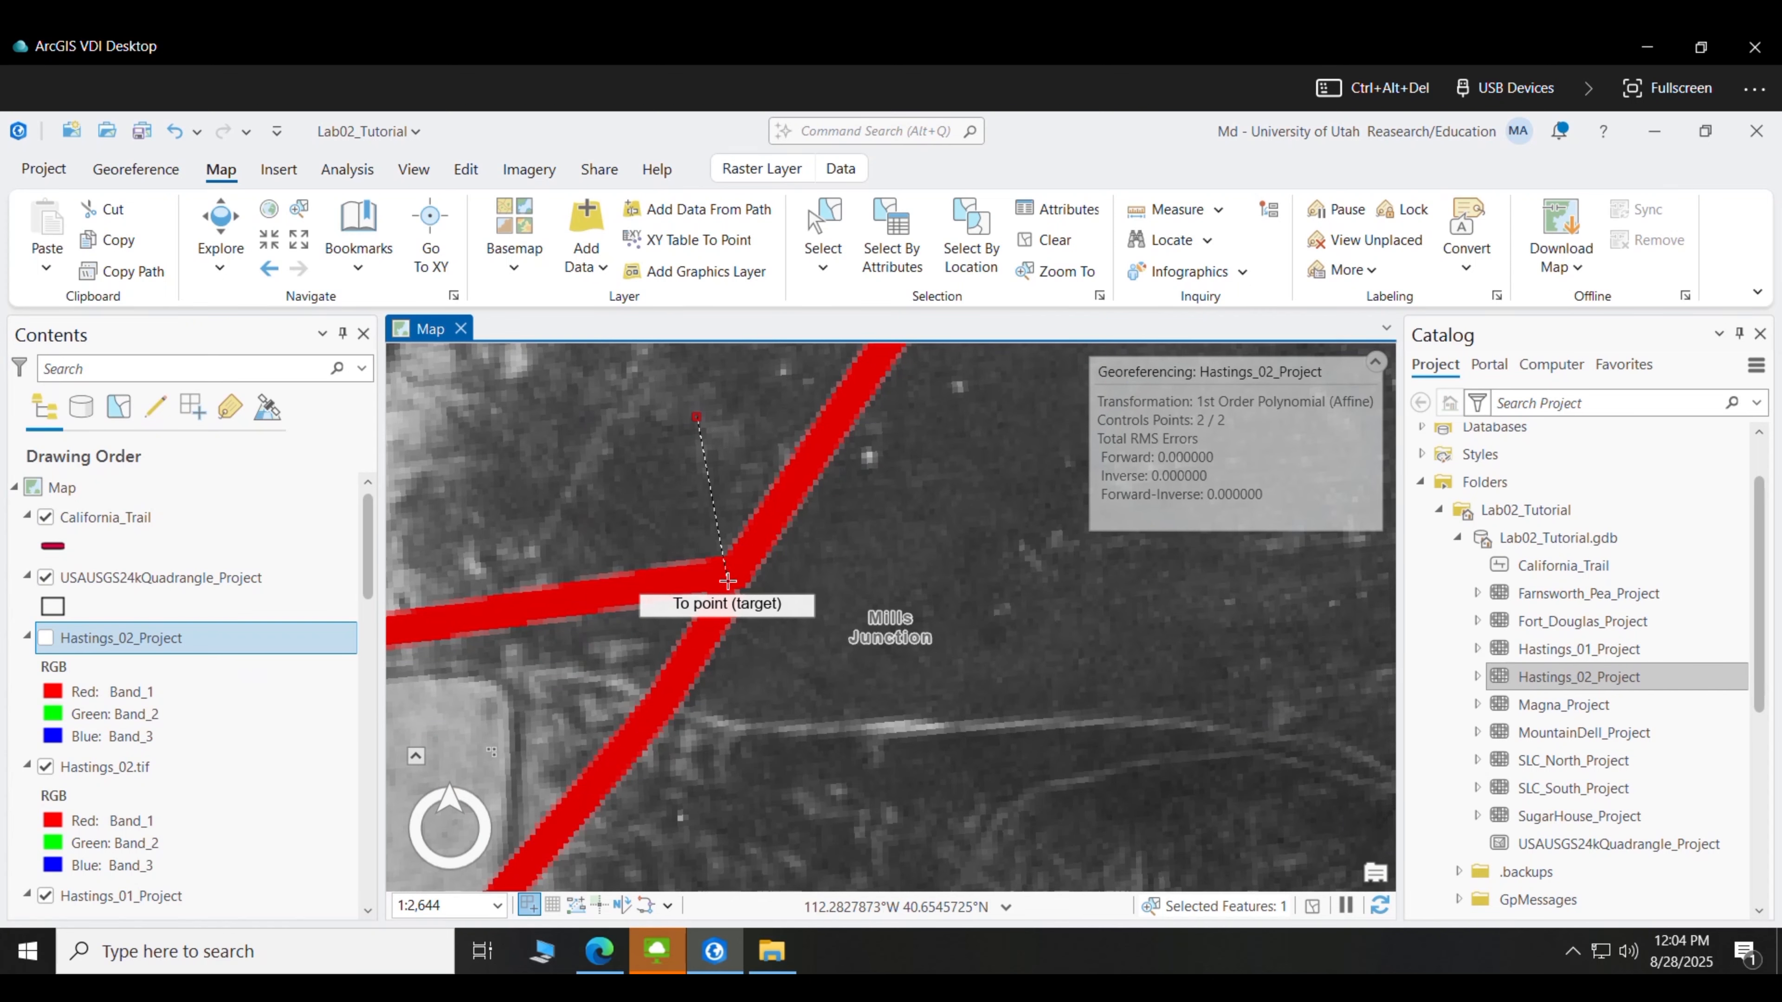
click(727, 577)
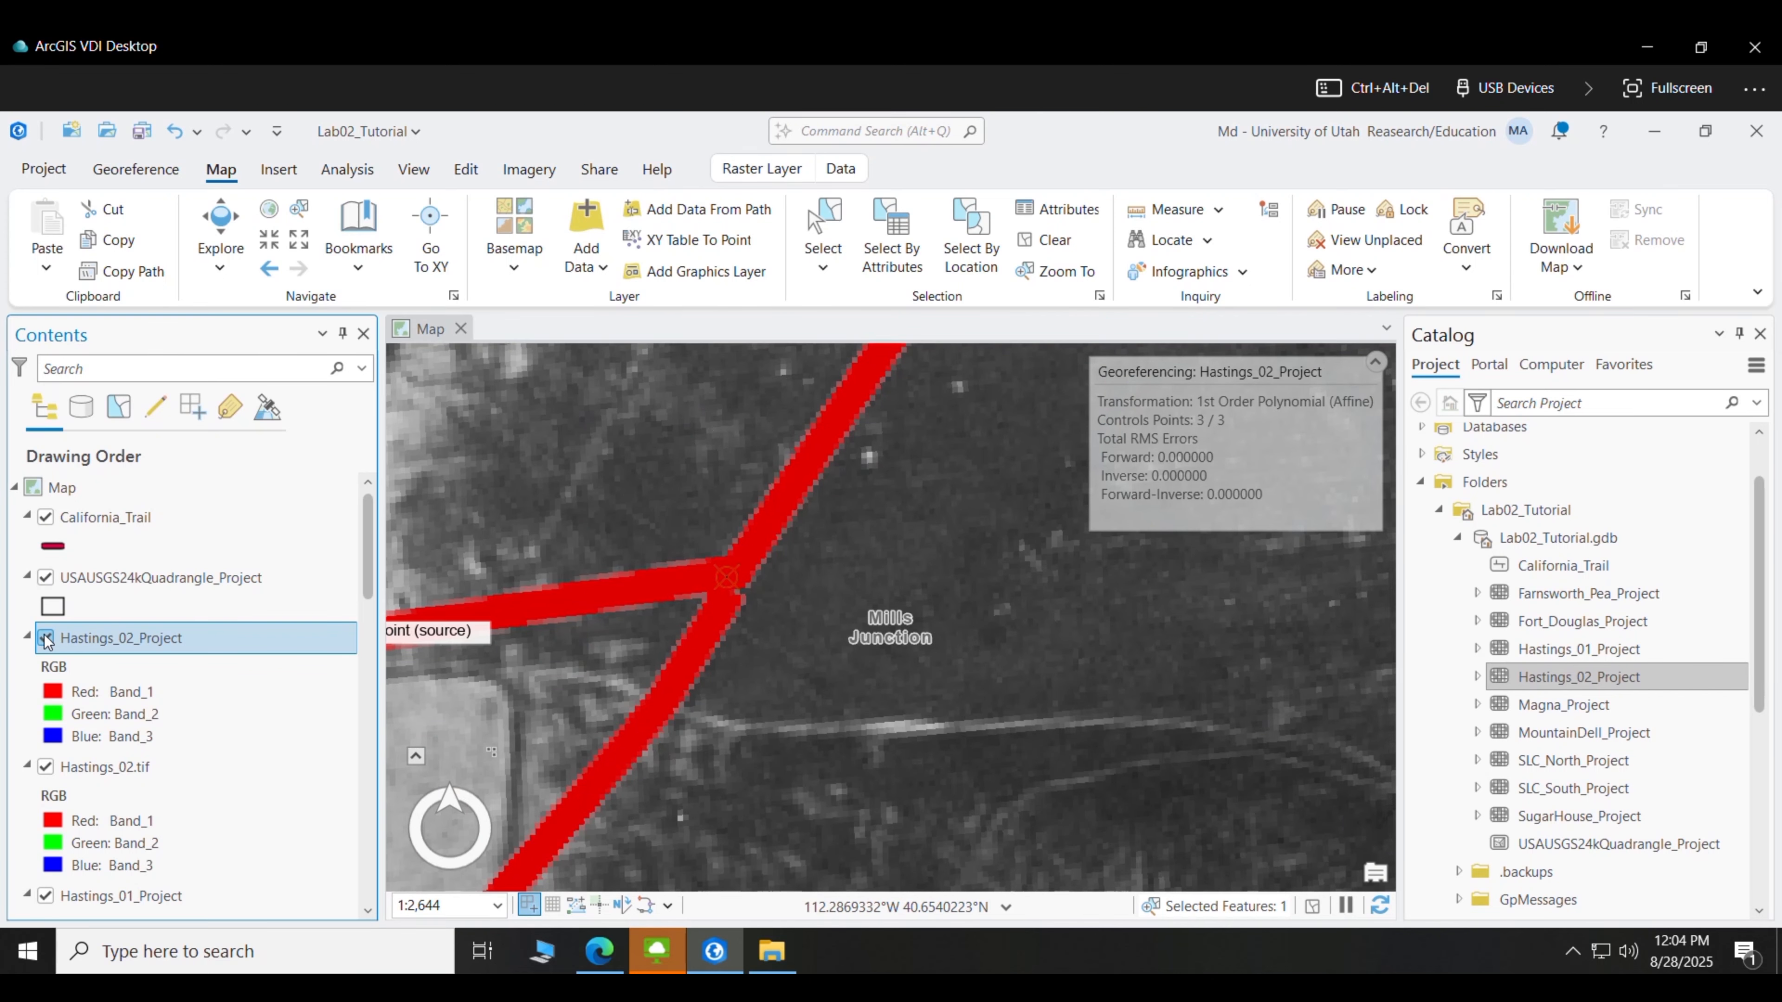
click(46, 637)
right_click(82, 643)
- Zoom to the Hastings_02_Project photo, compare it with the basemap, and frame the road north of Mills Junction
click(140, 408)
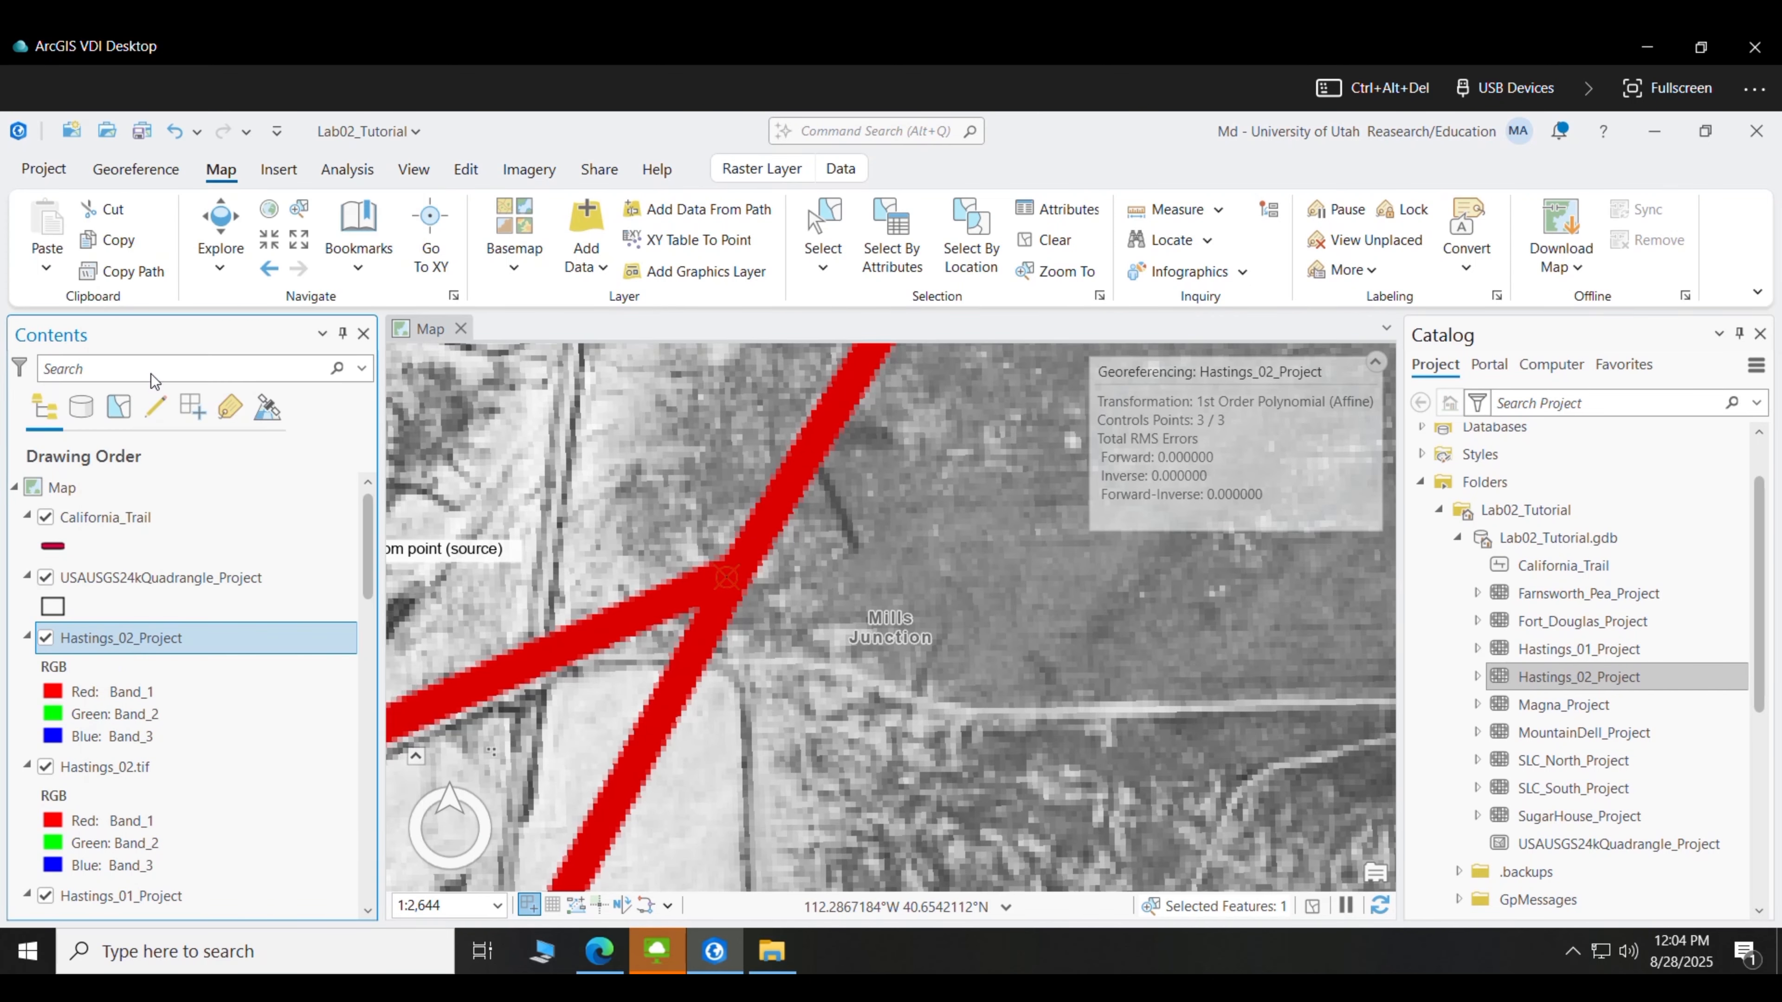
click(45, 638)
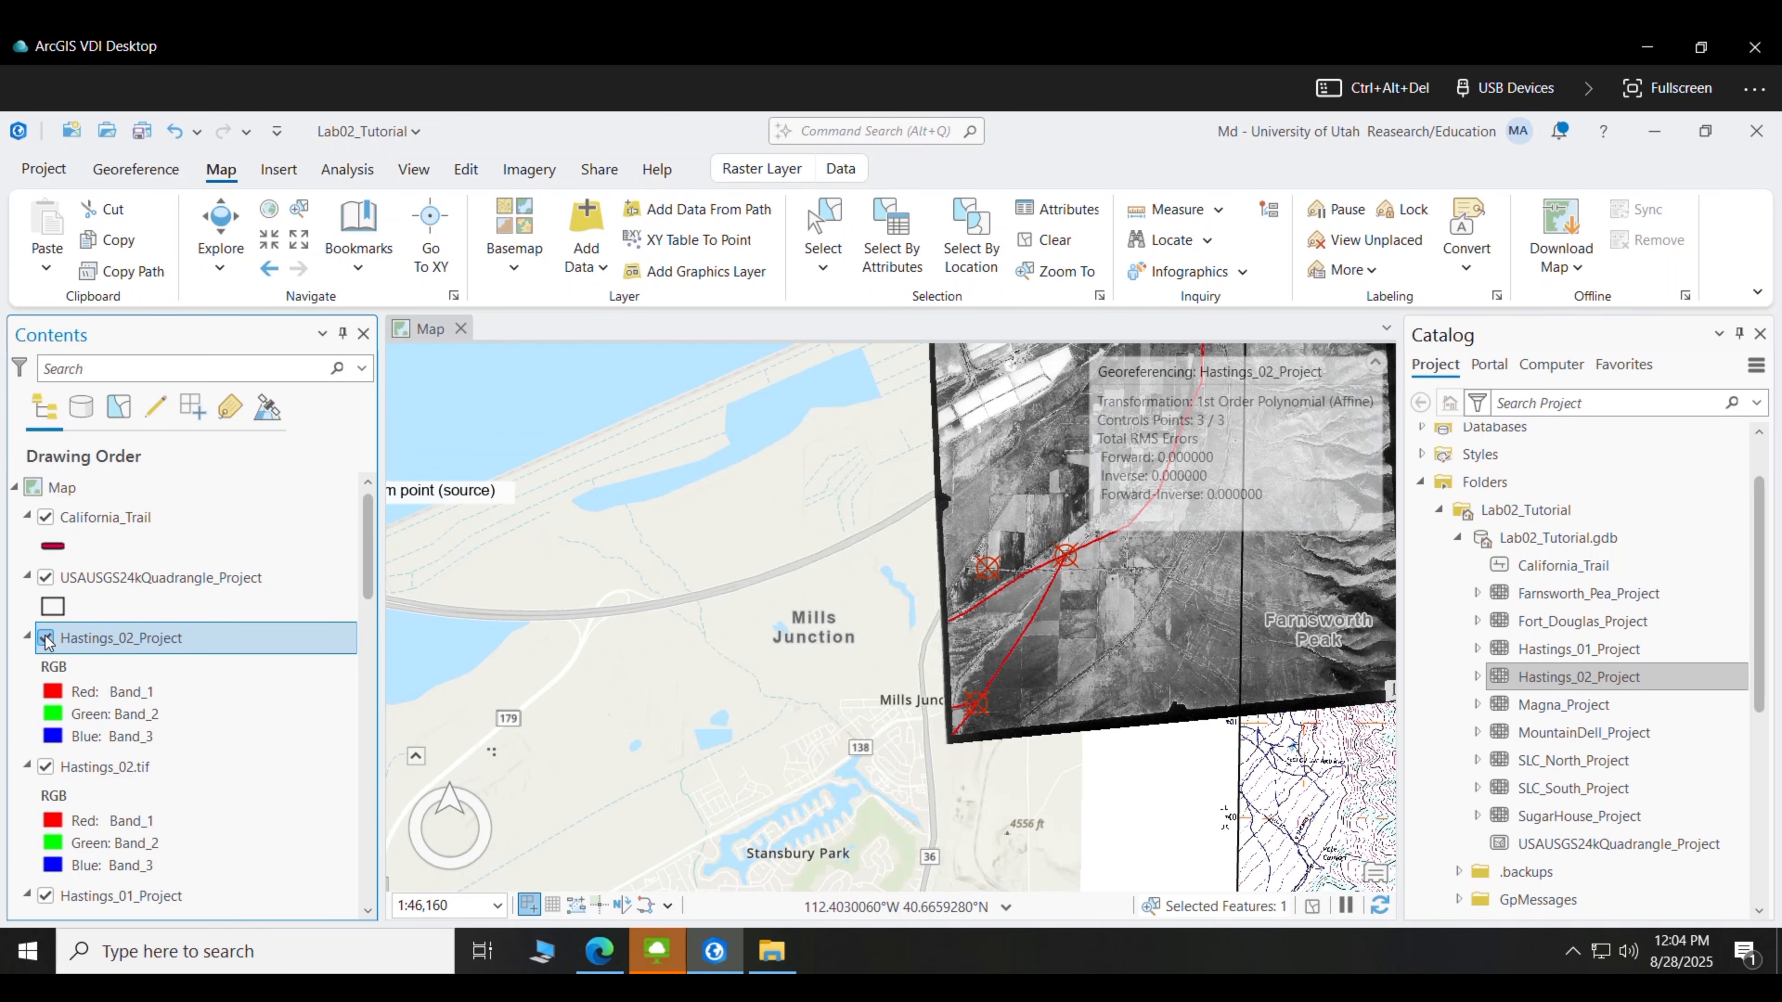
click(46, 638)
click(46, 638)
click(45, 638)
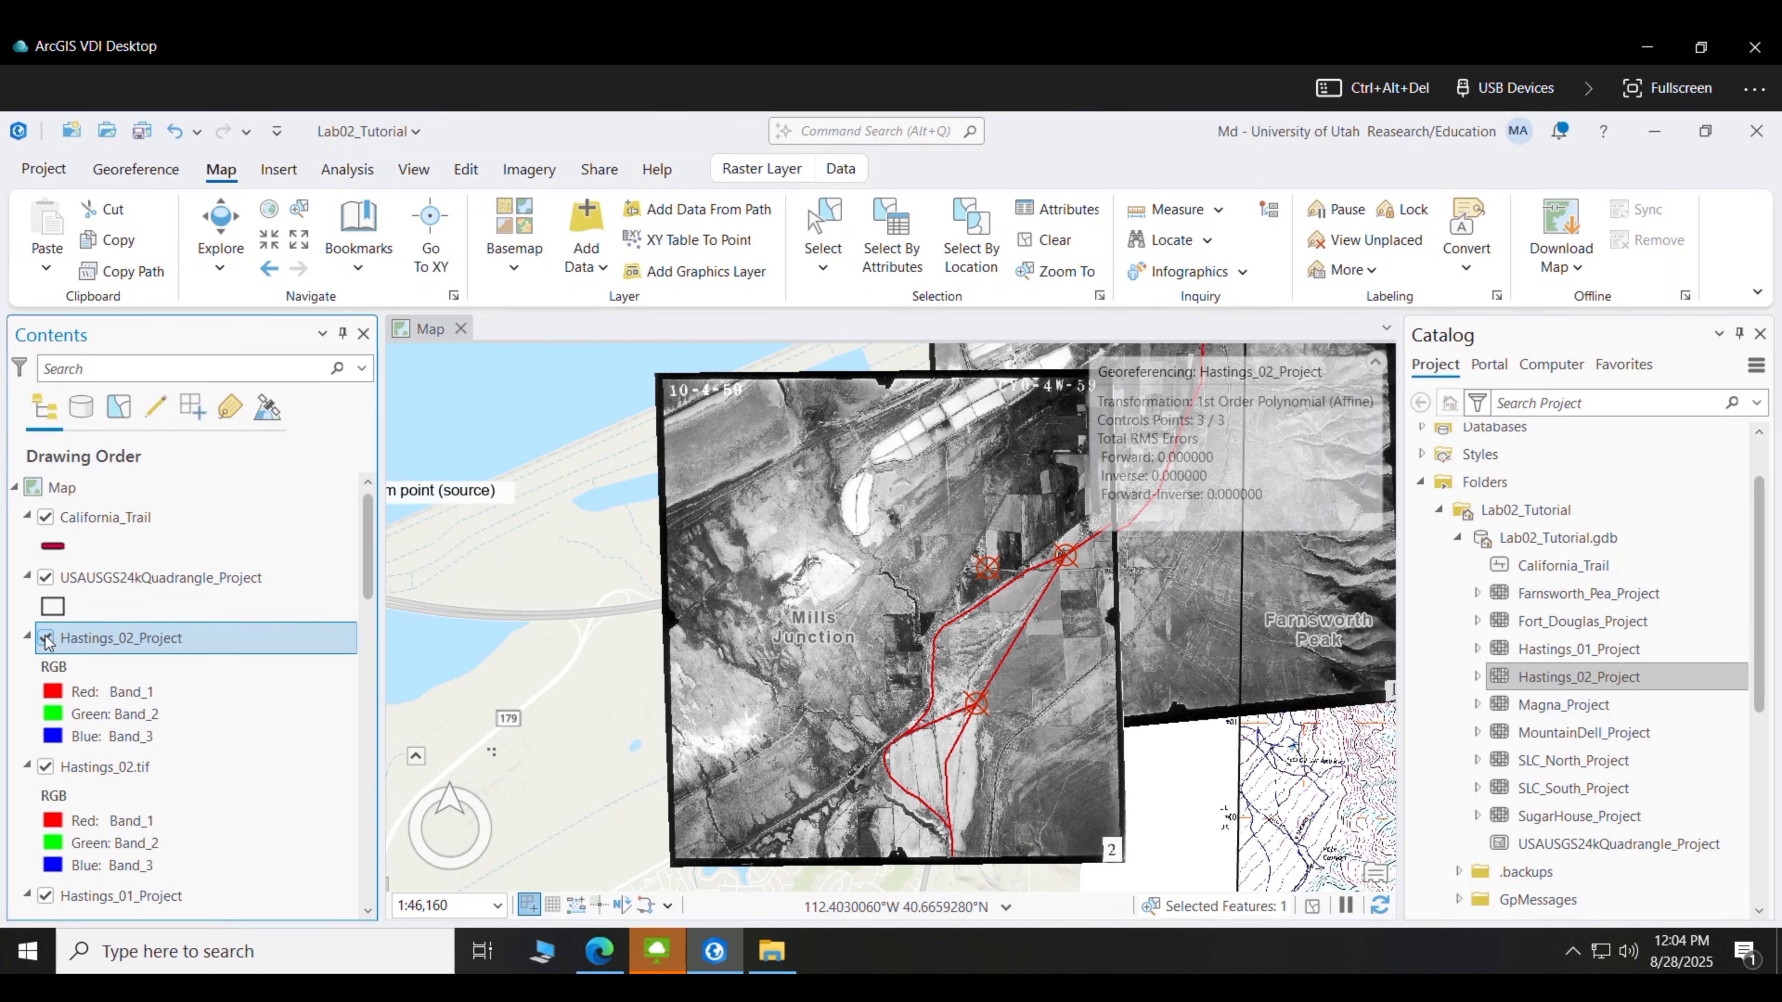
drag(1059, 648, 689, 685)
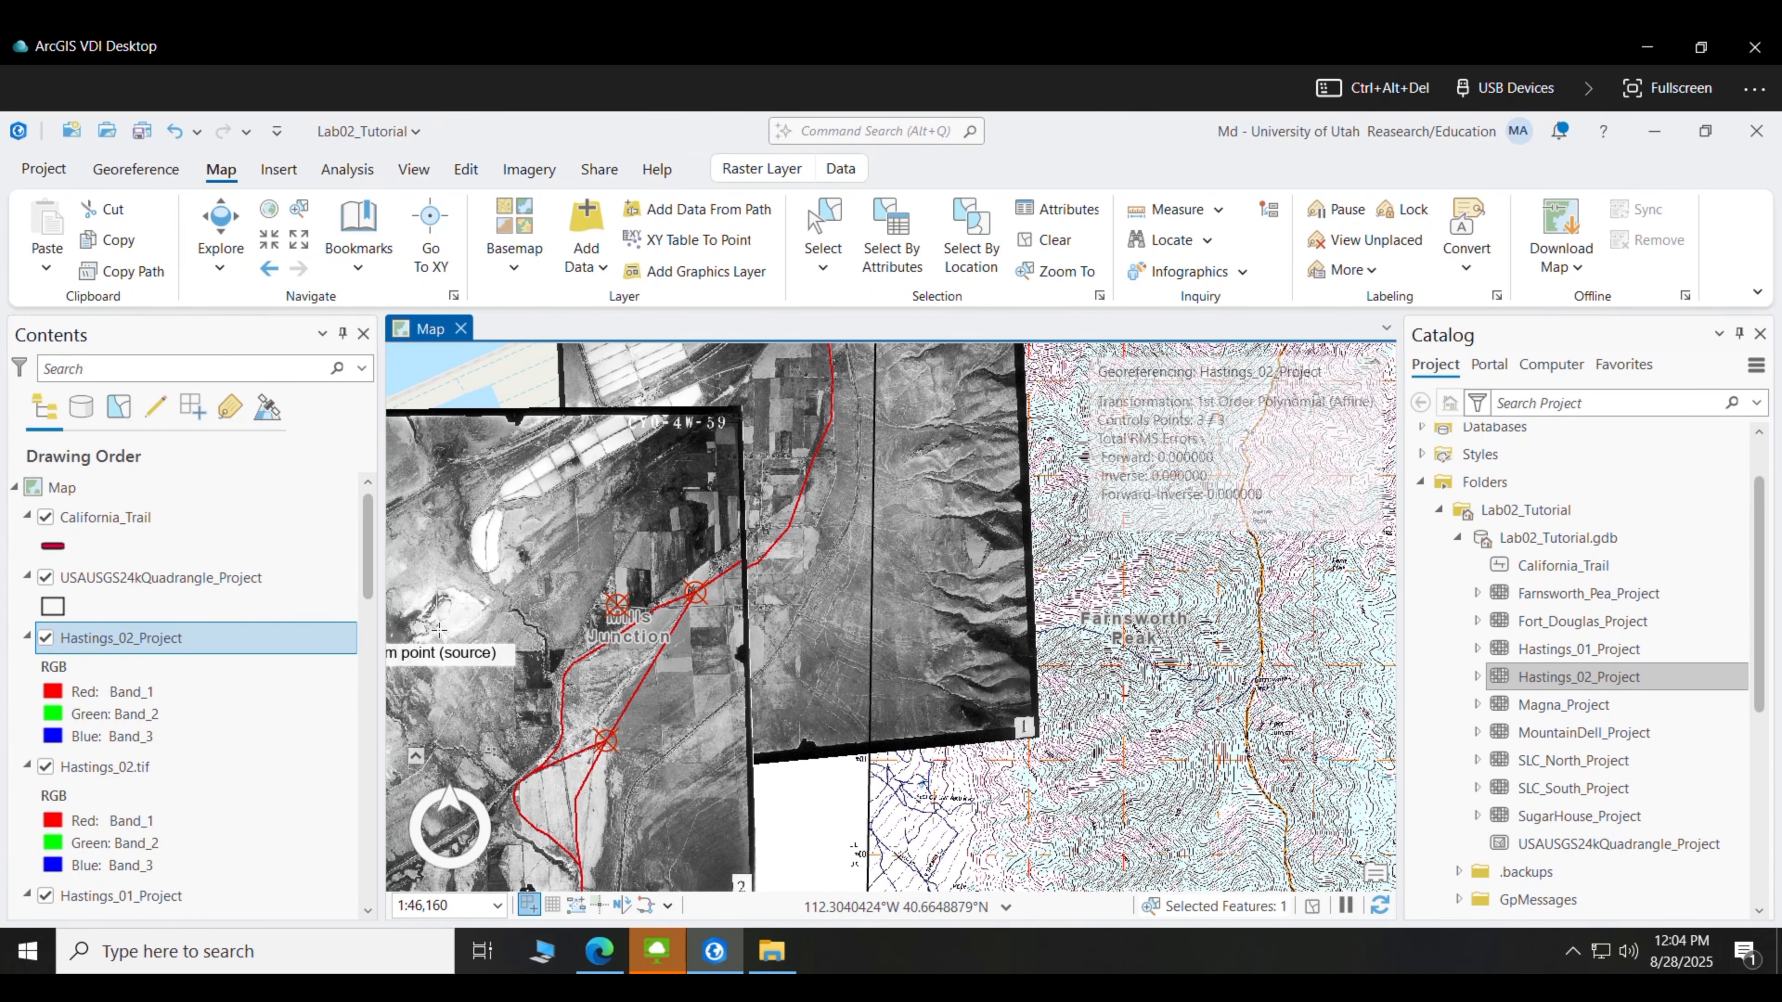
click(267, 267)
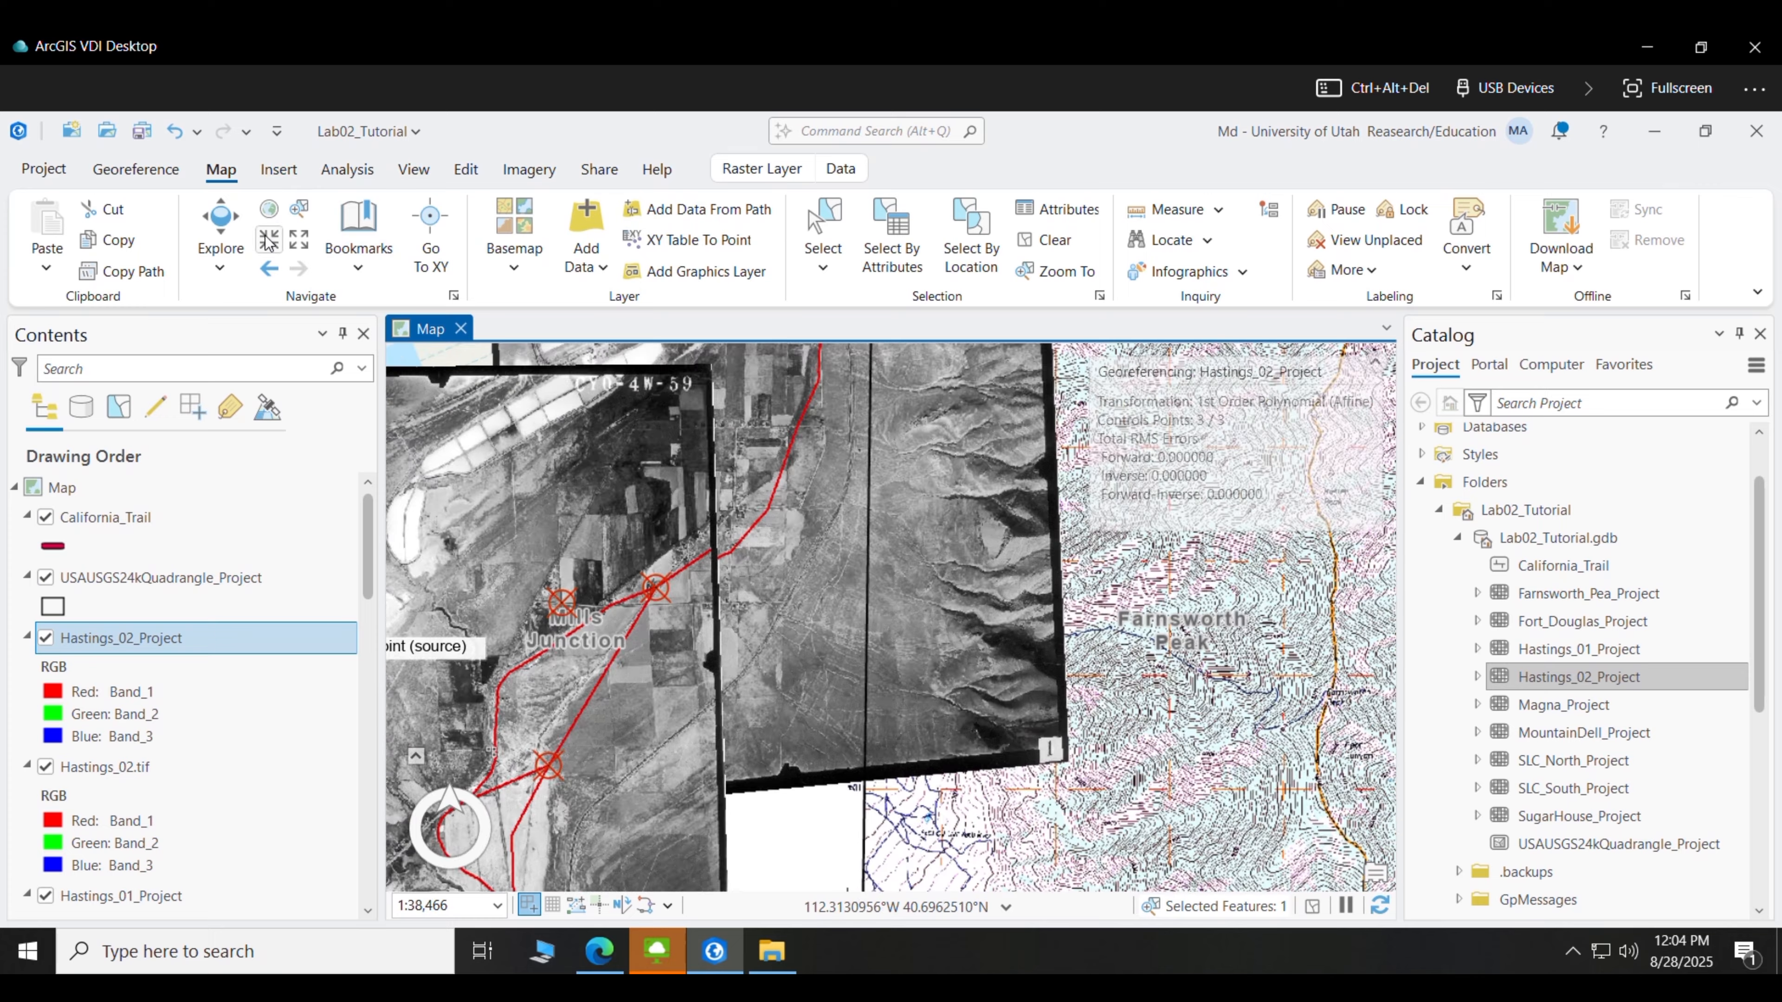
click(267, 267)
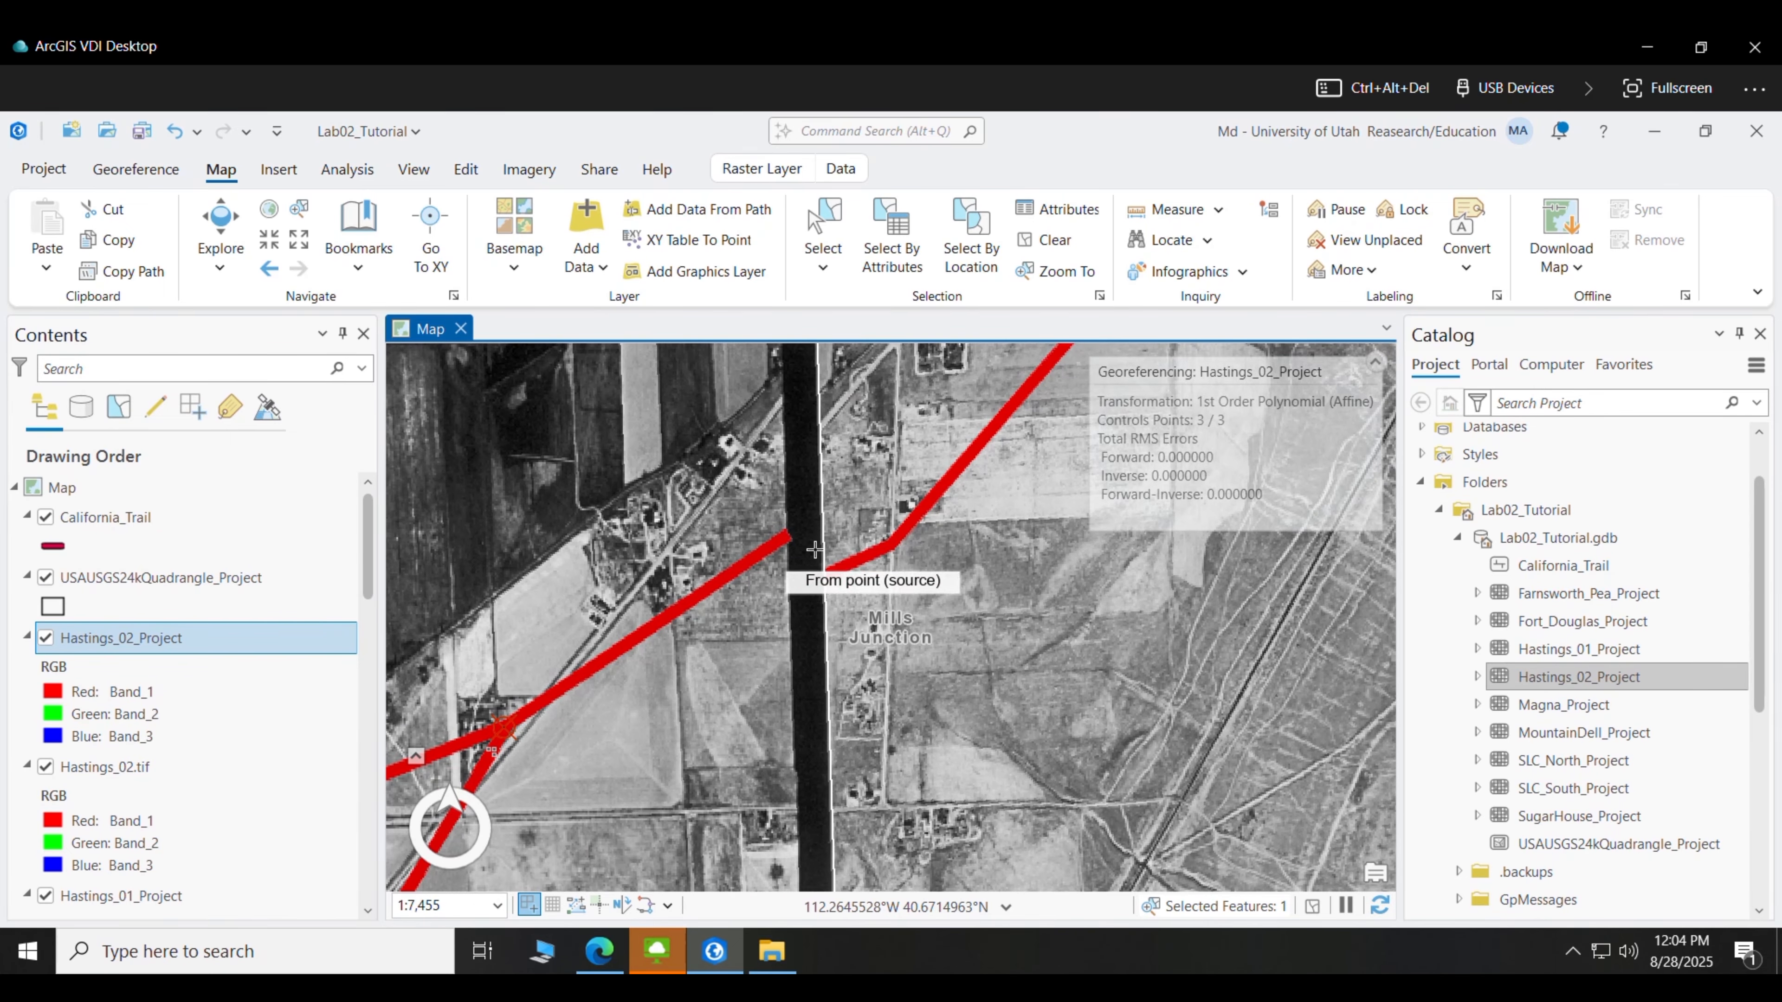
click(299, 239)
click(269, 239)
click(269, 240)
click(269, 239)
click(268, 239)
drag(799, 631, 881, 824)
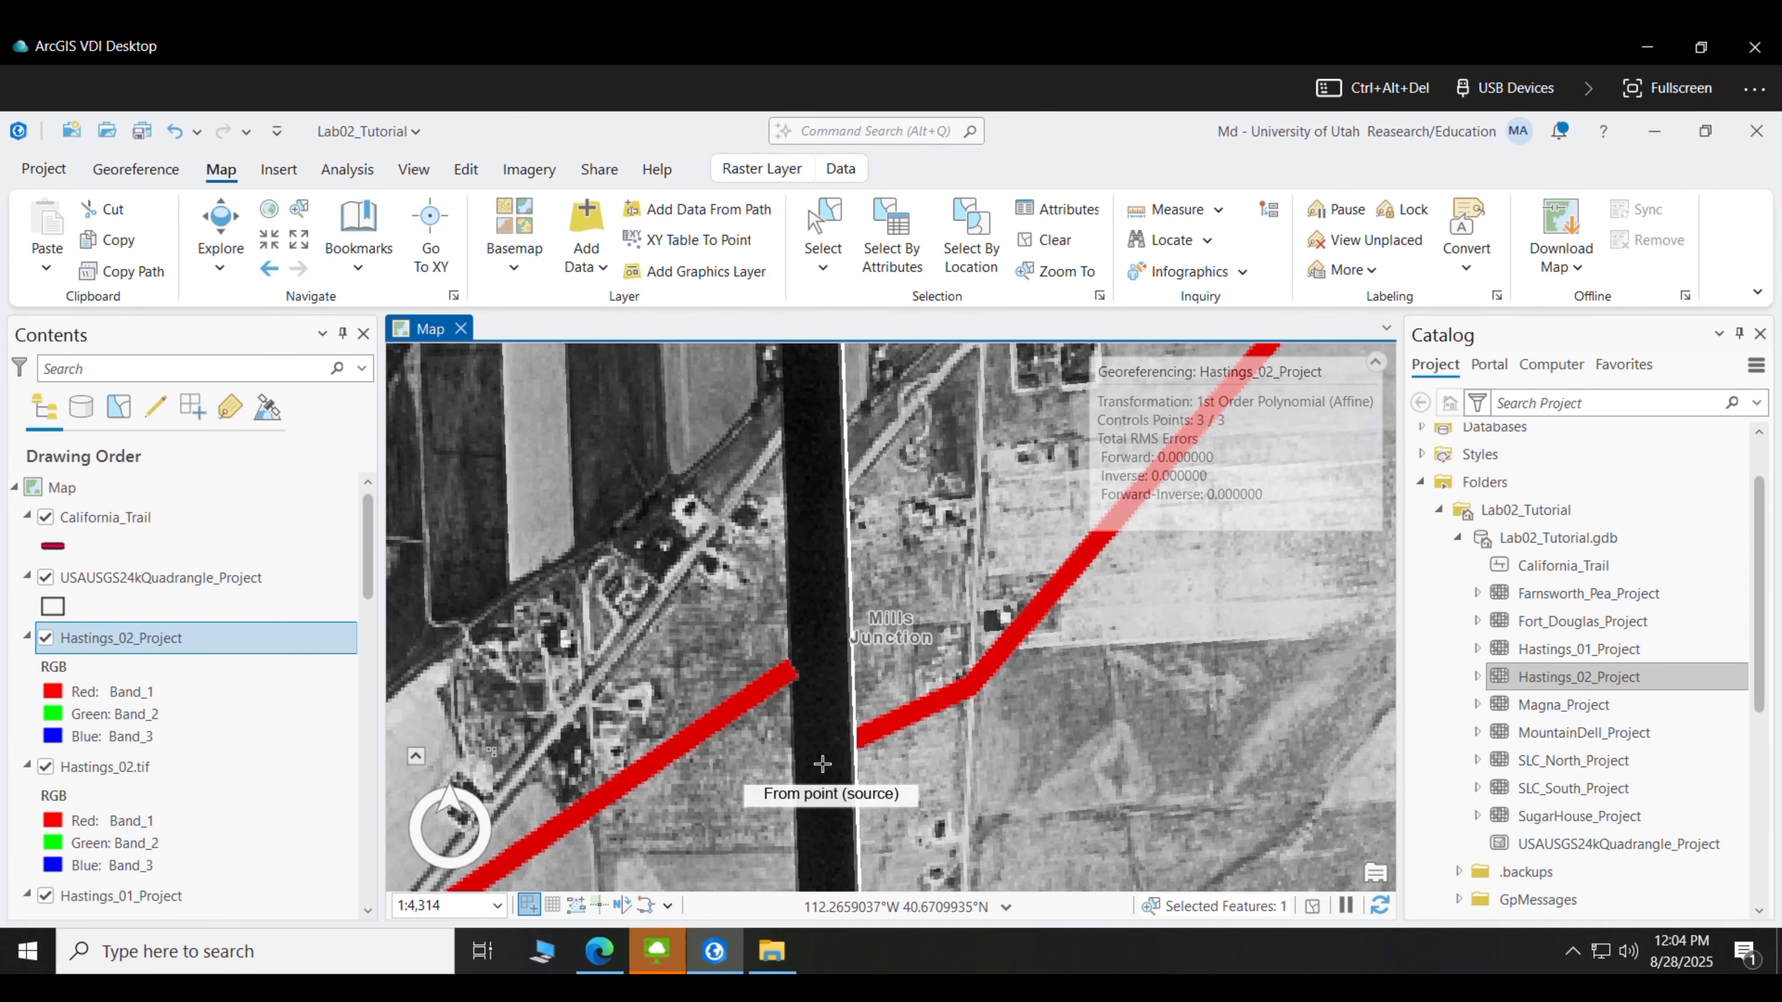
click(45, 639)
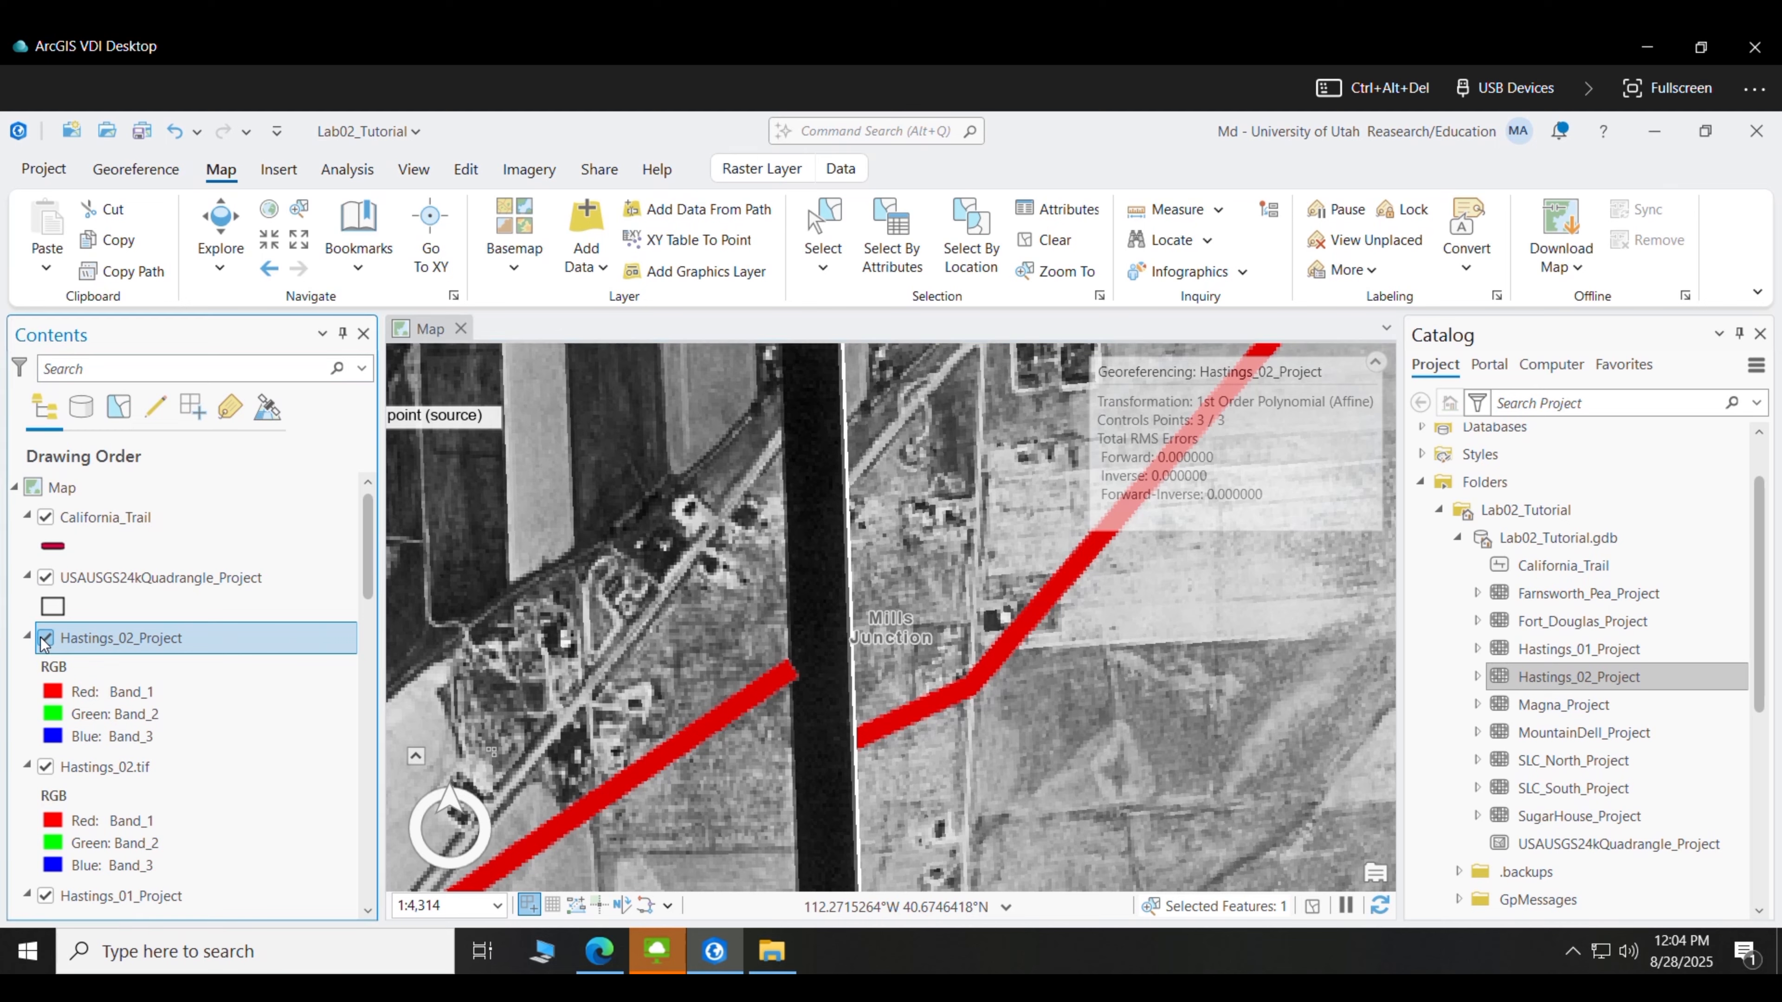
click(45, 638)
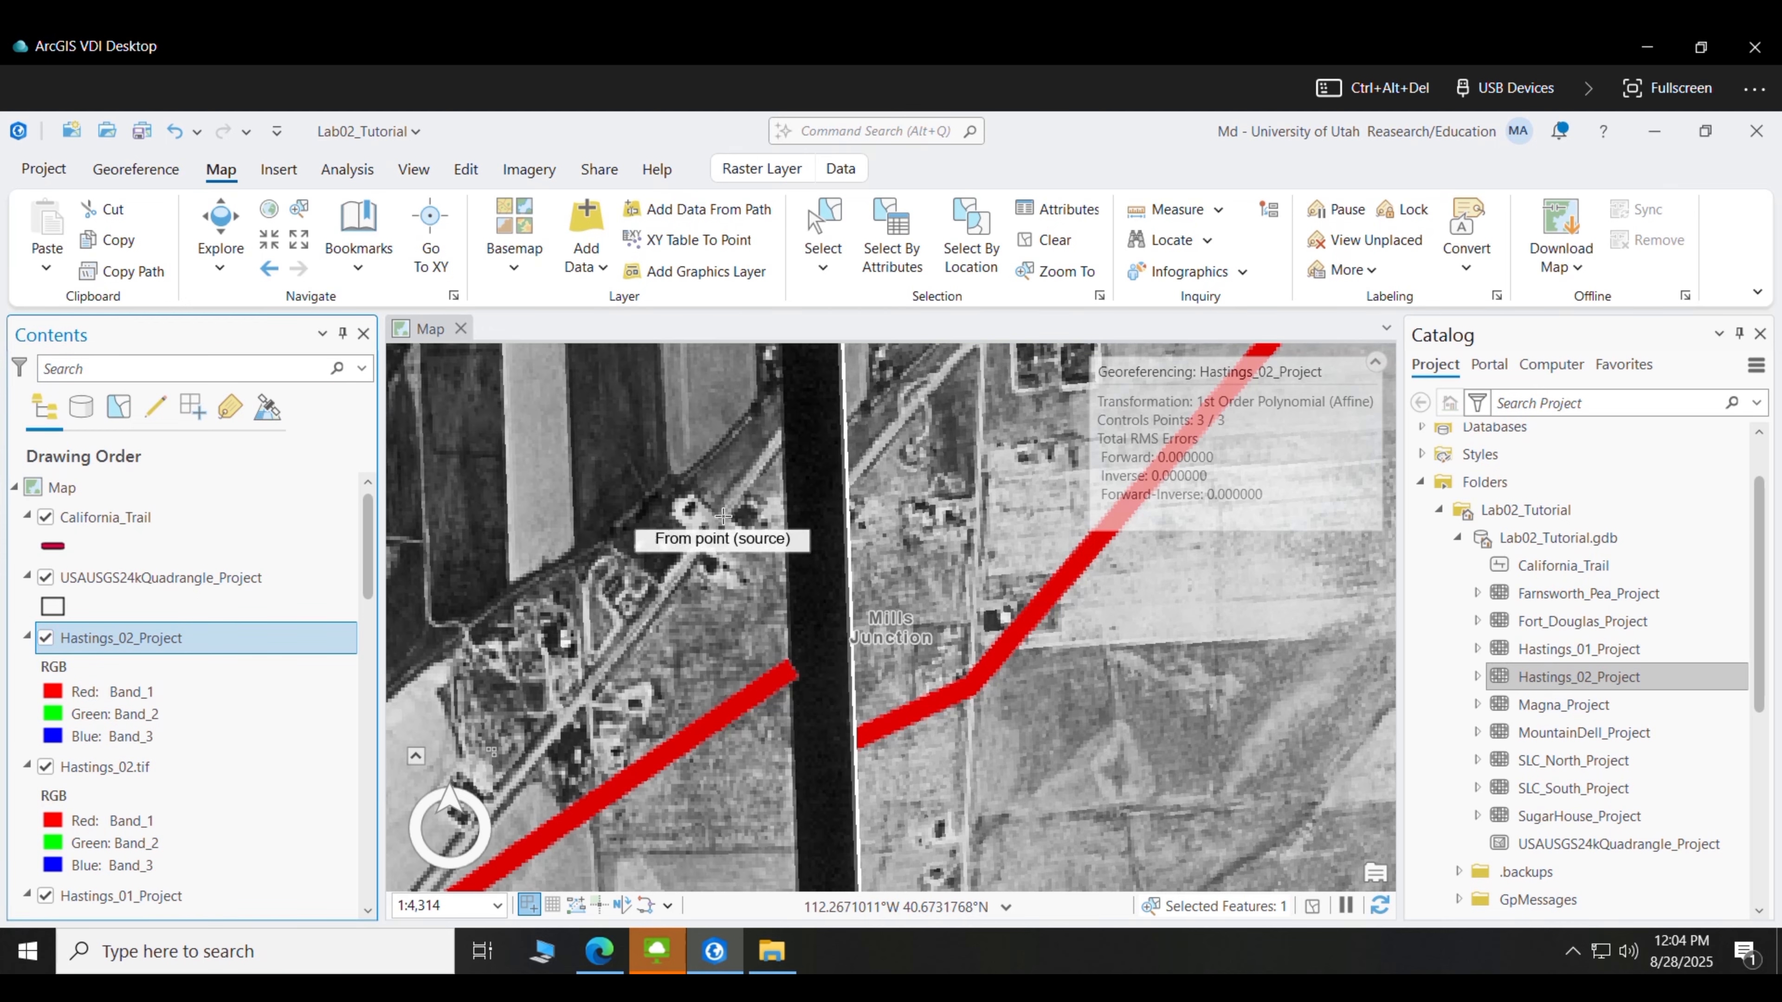
- Add a fourth control point linking the photo's road feature to the imagery beneath
click(711, 513)
click(45, 637)
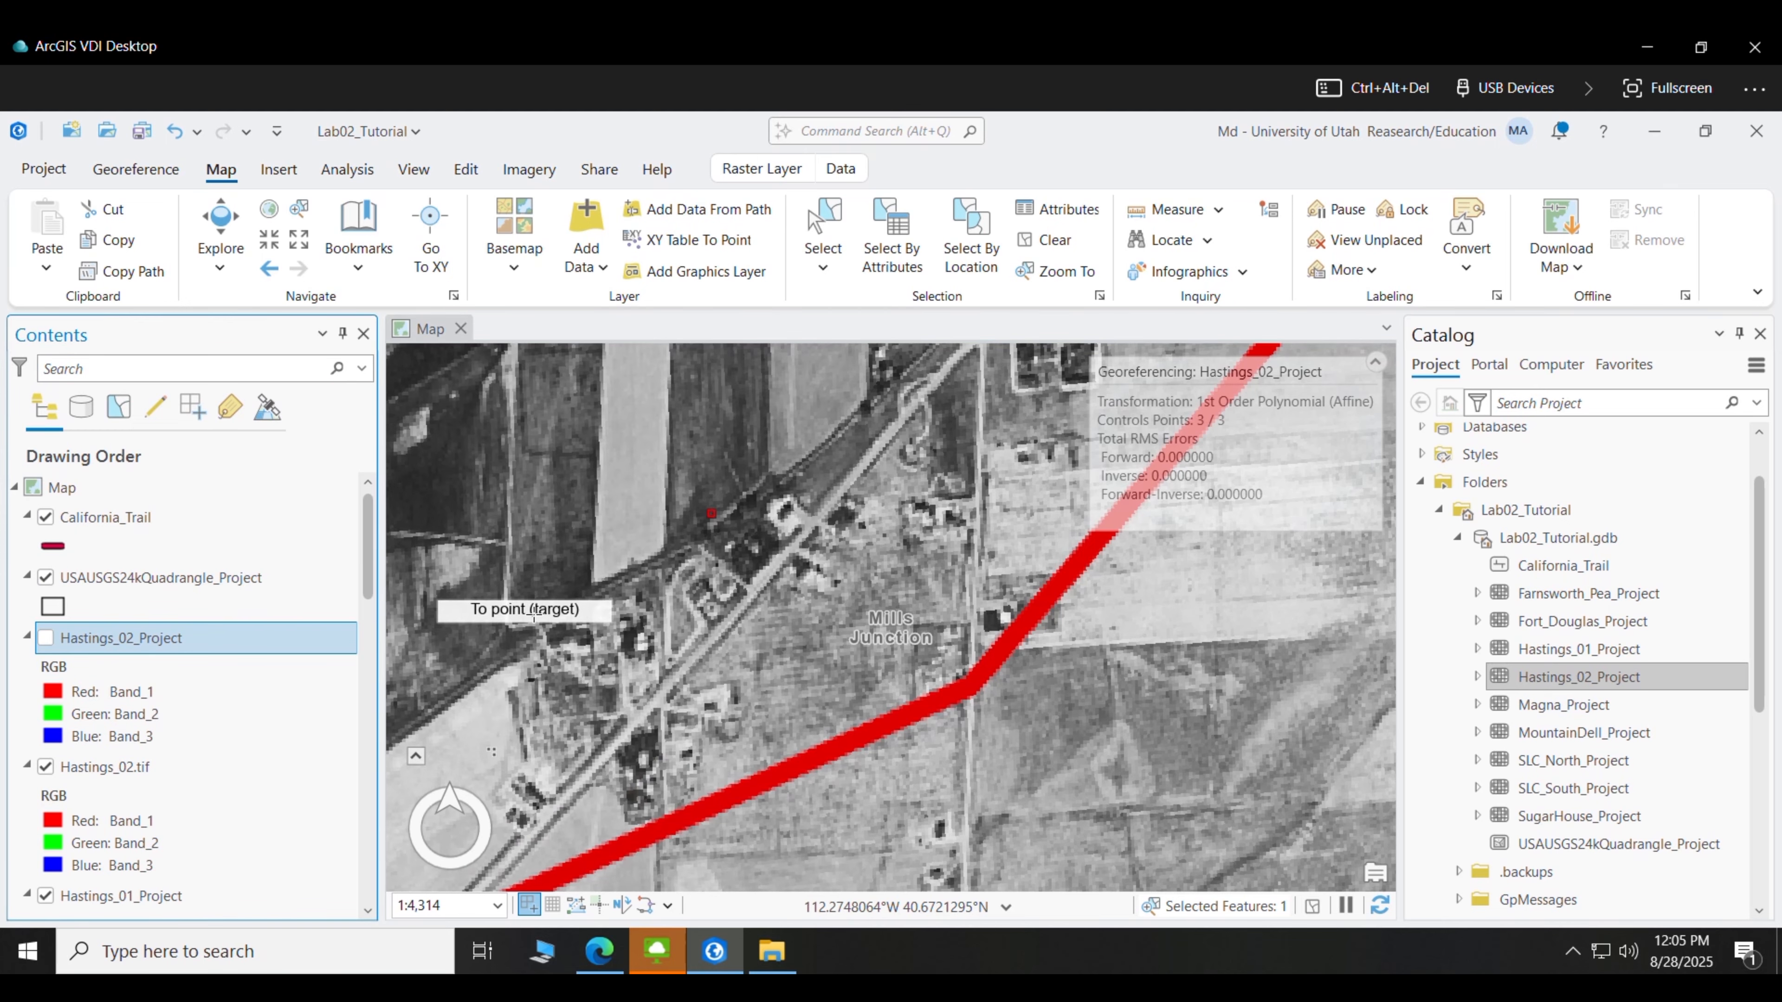
click(805, 513)
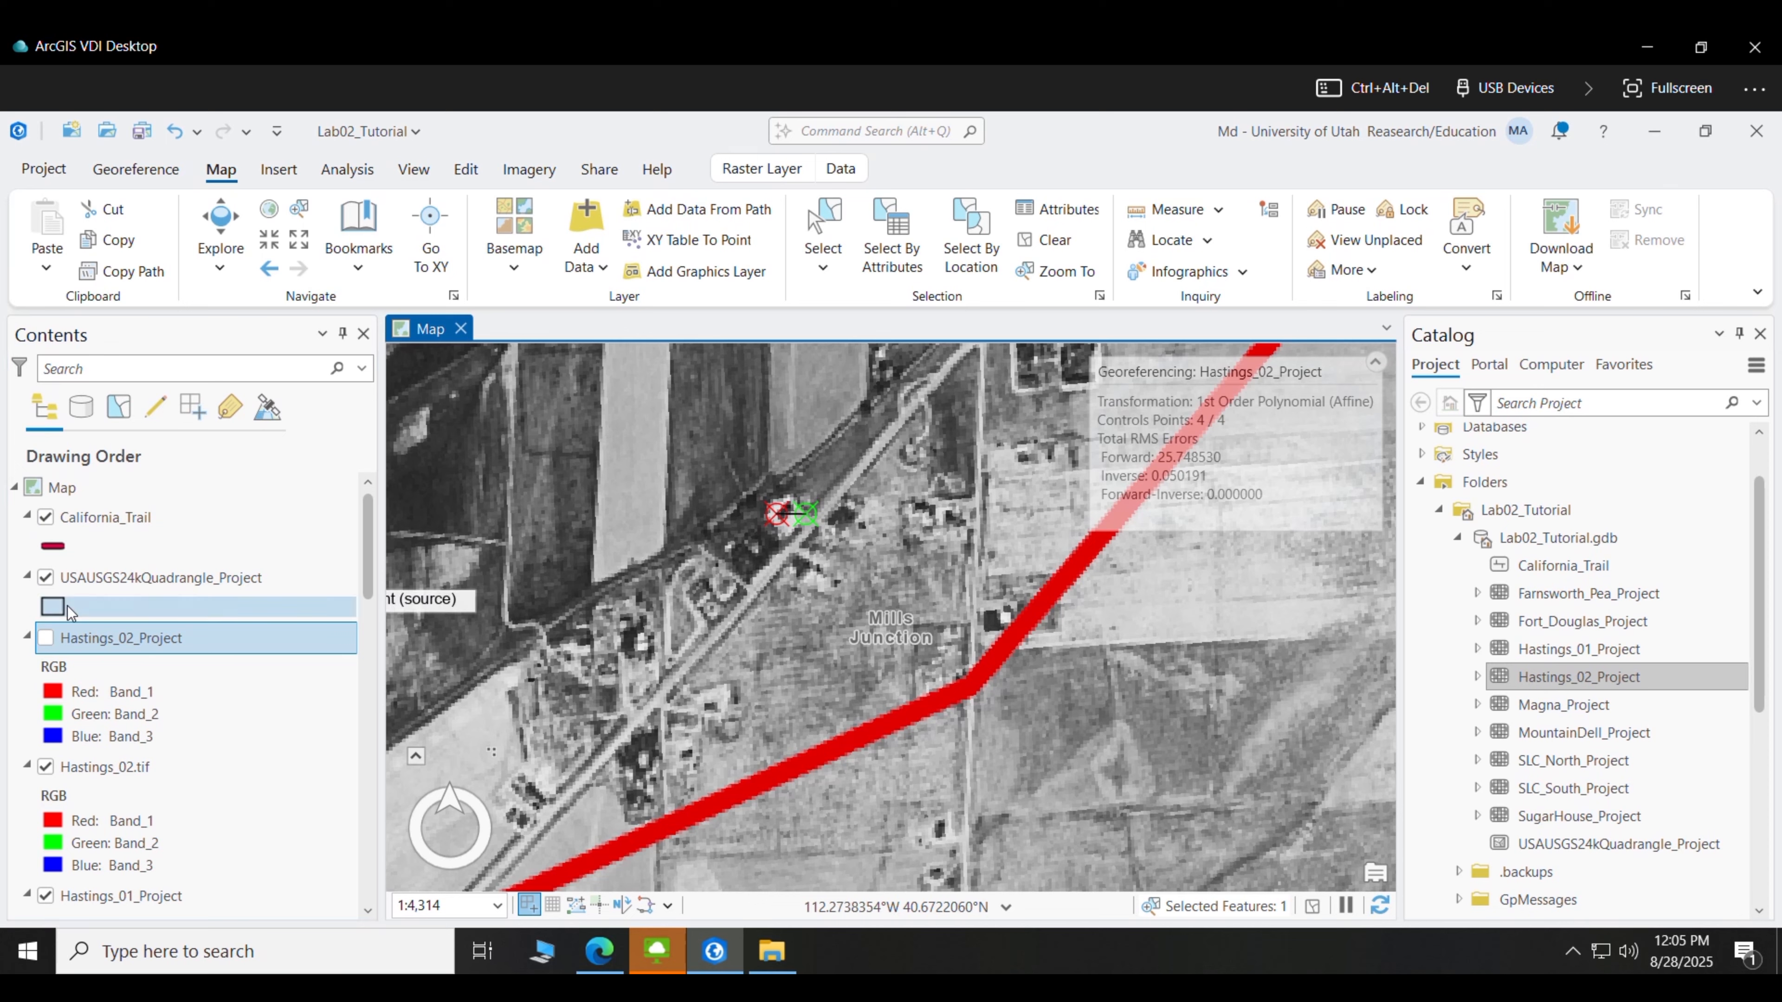
click(45, 637)
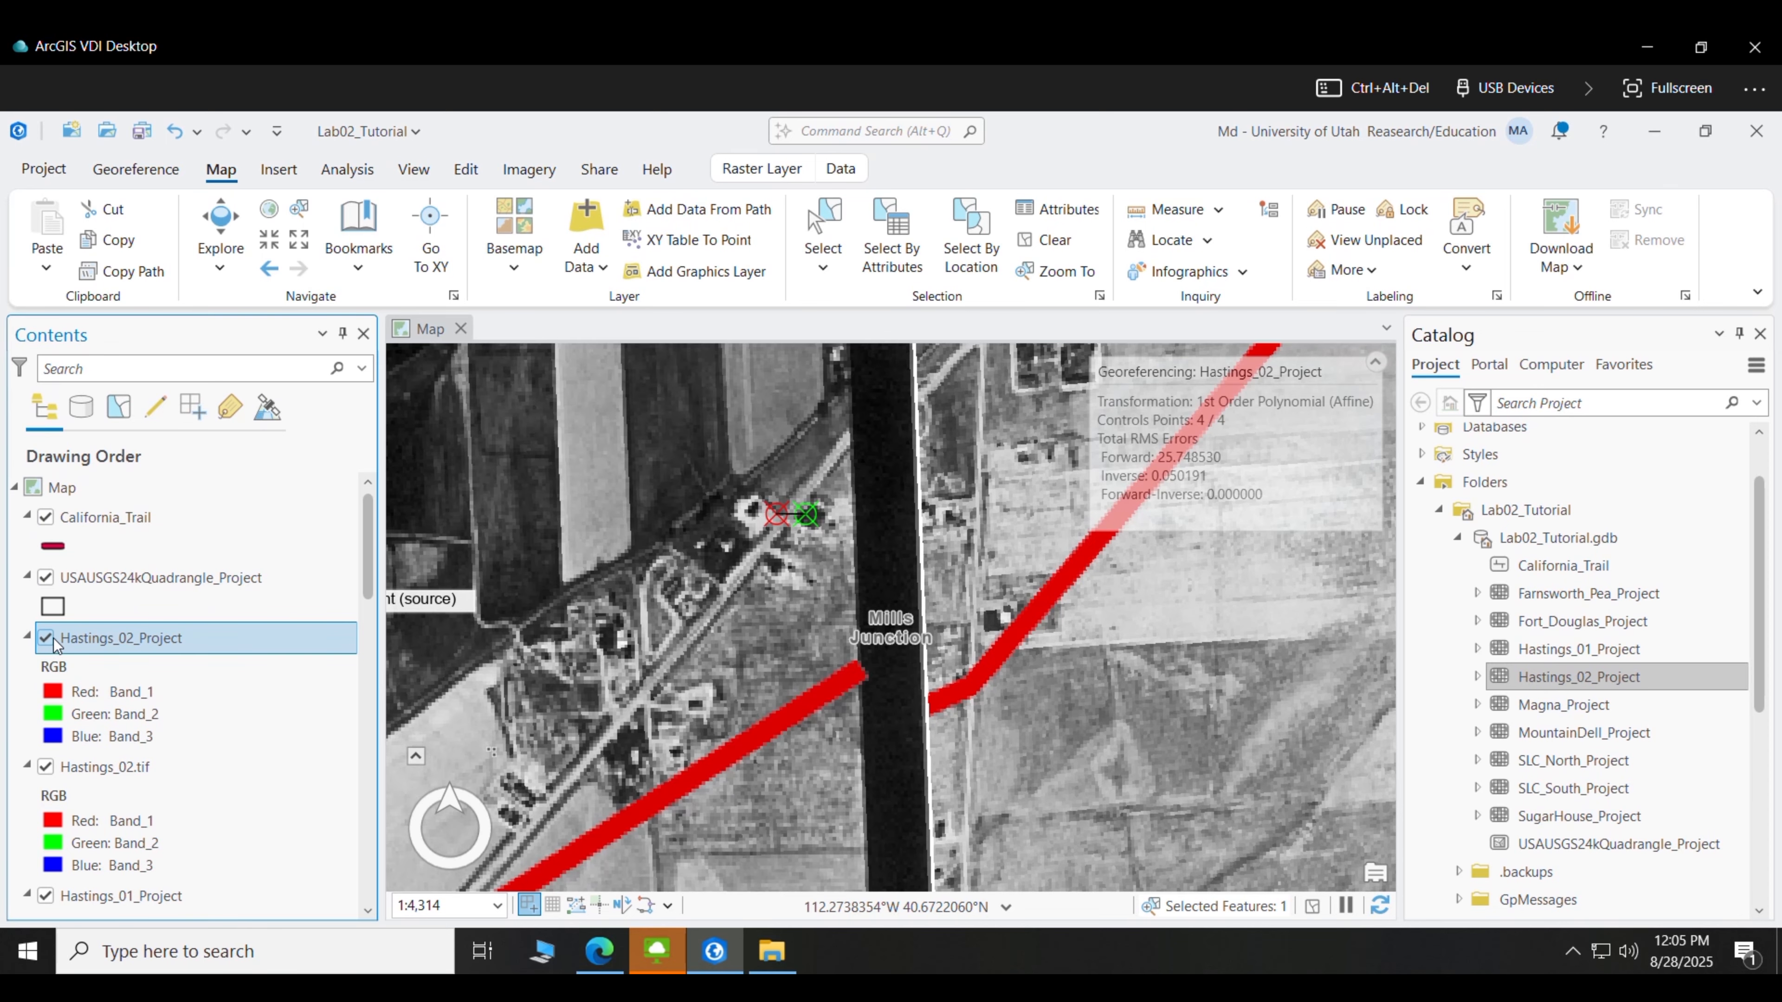
- Add the fifth control point at the trail bend below Mills Junction and check the rewarped photo
click(49, 639)
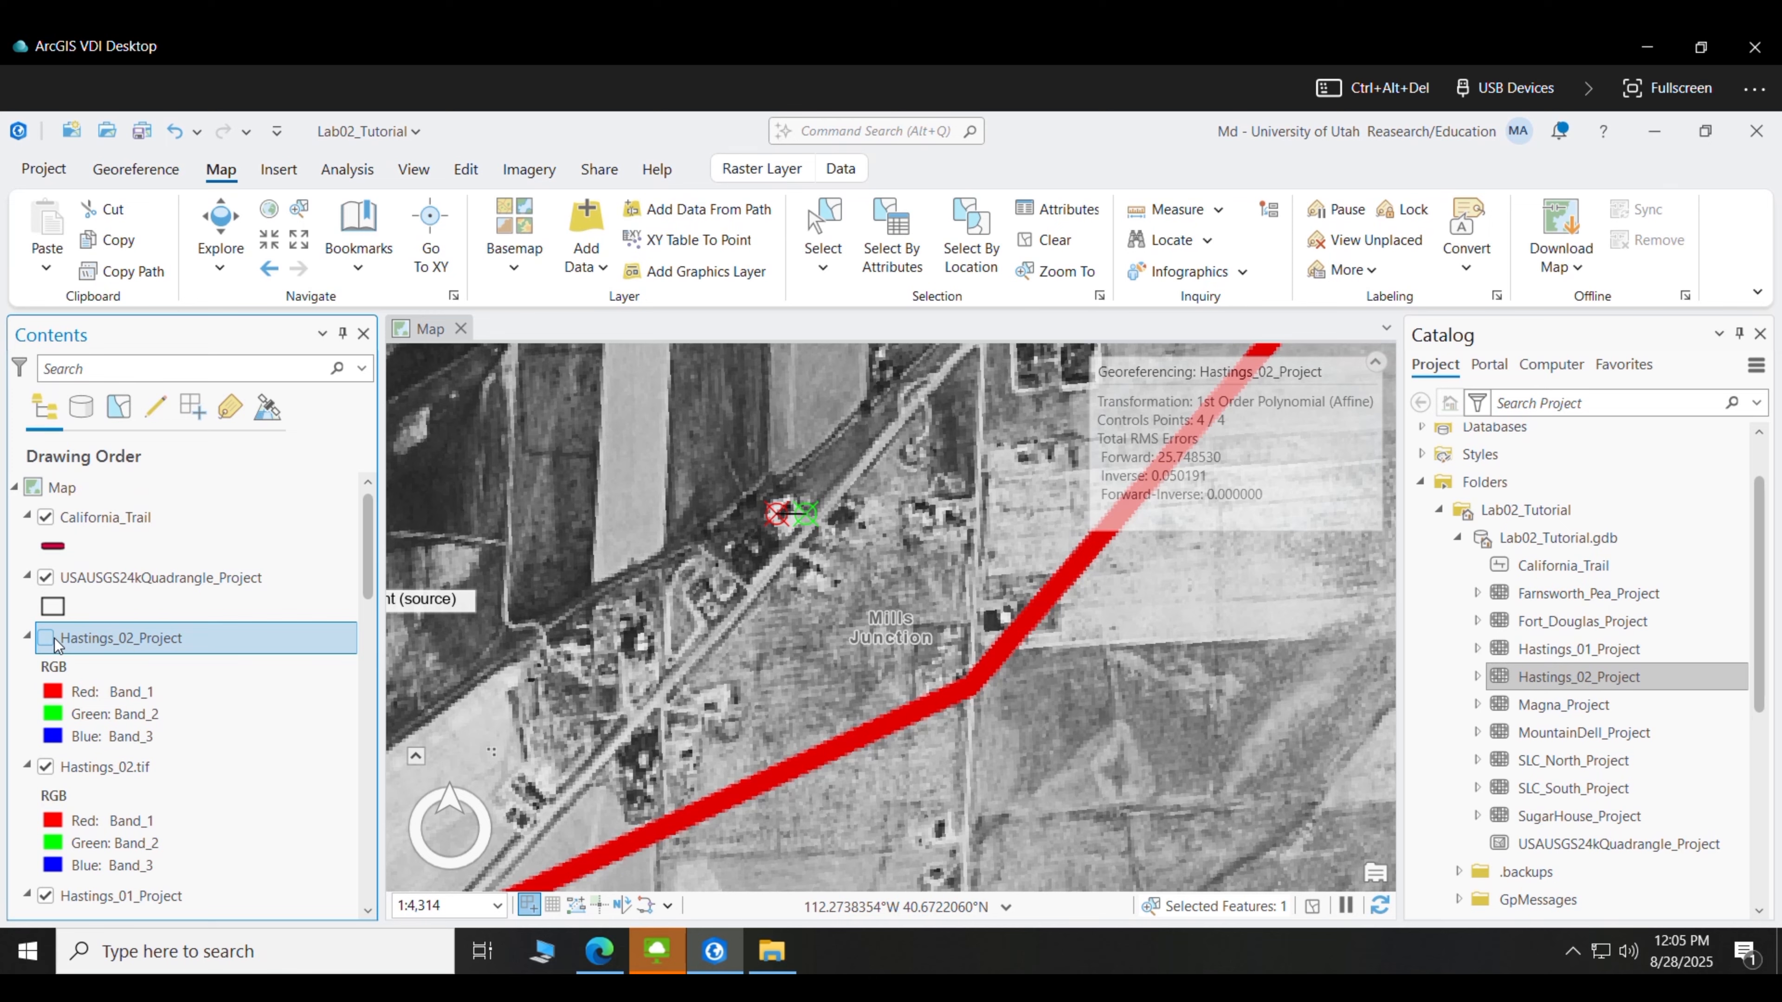
click(46, 638)
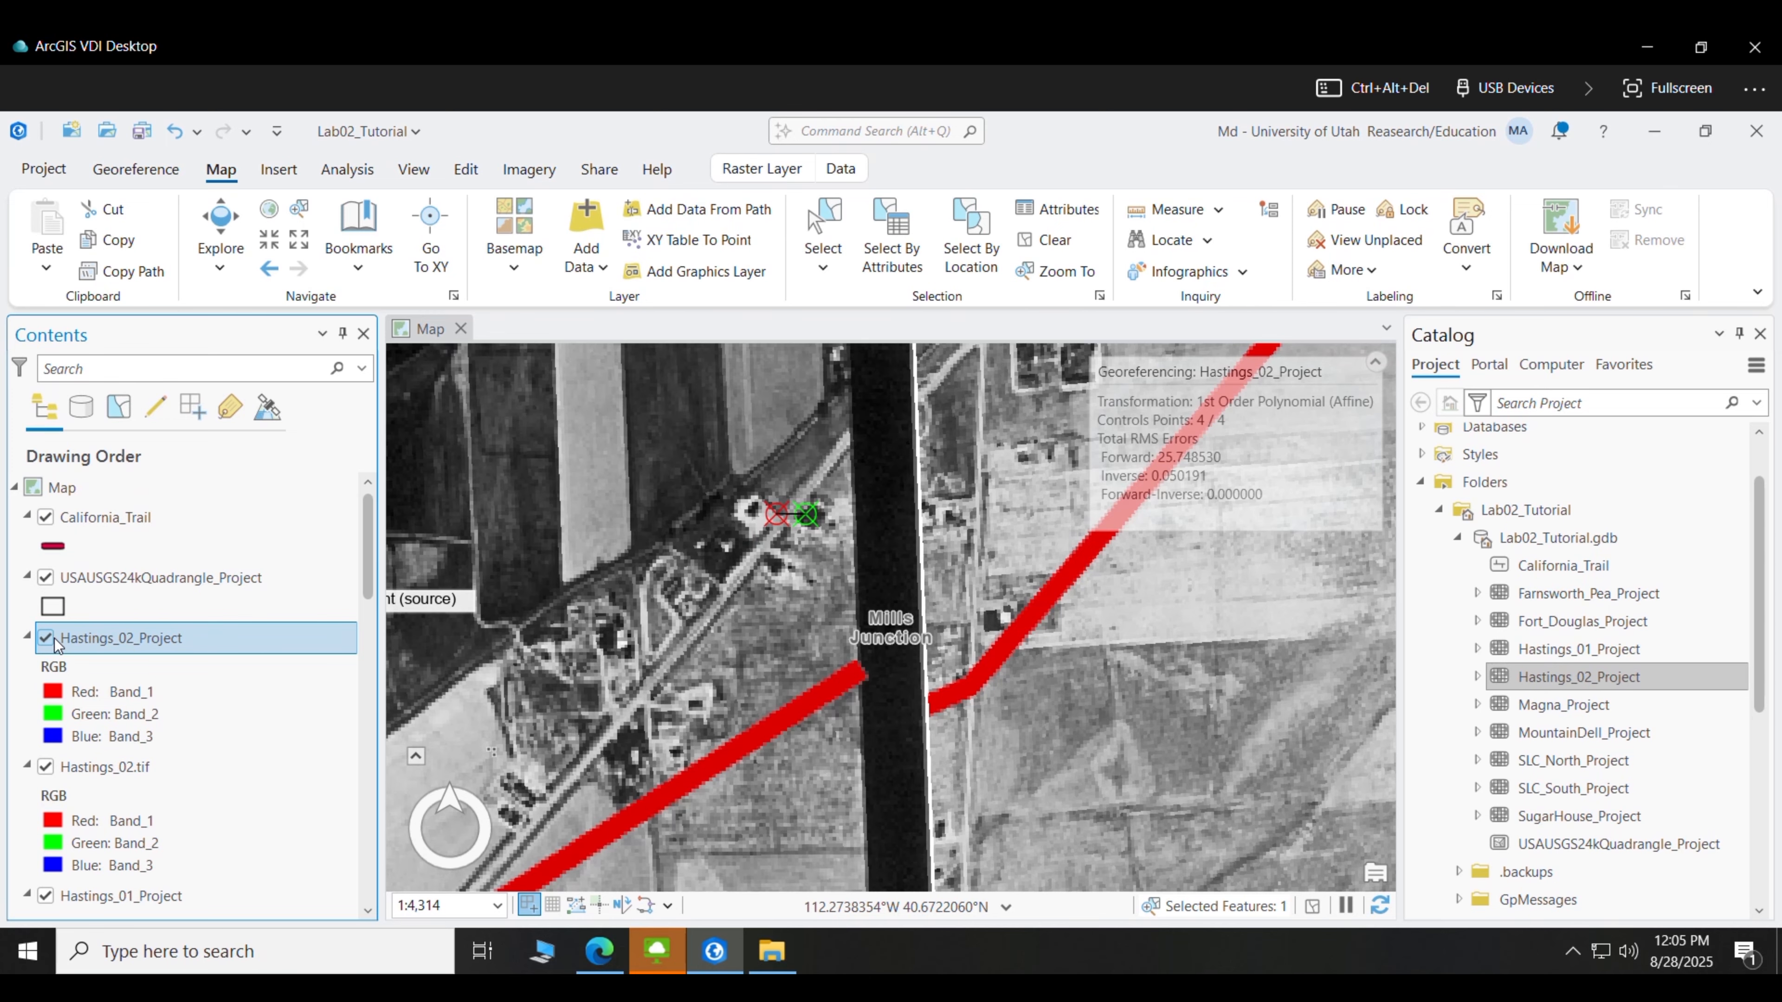
click(860, 691)
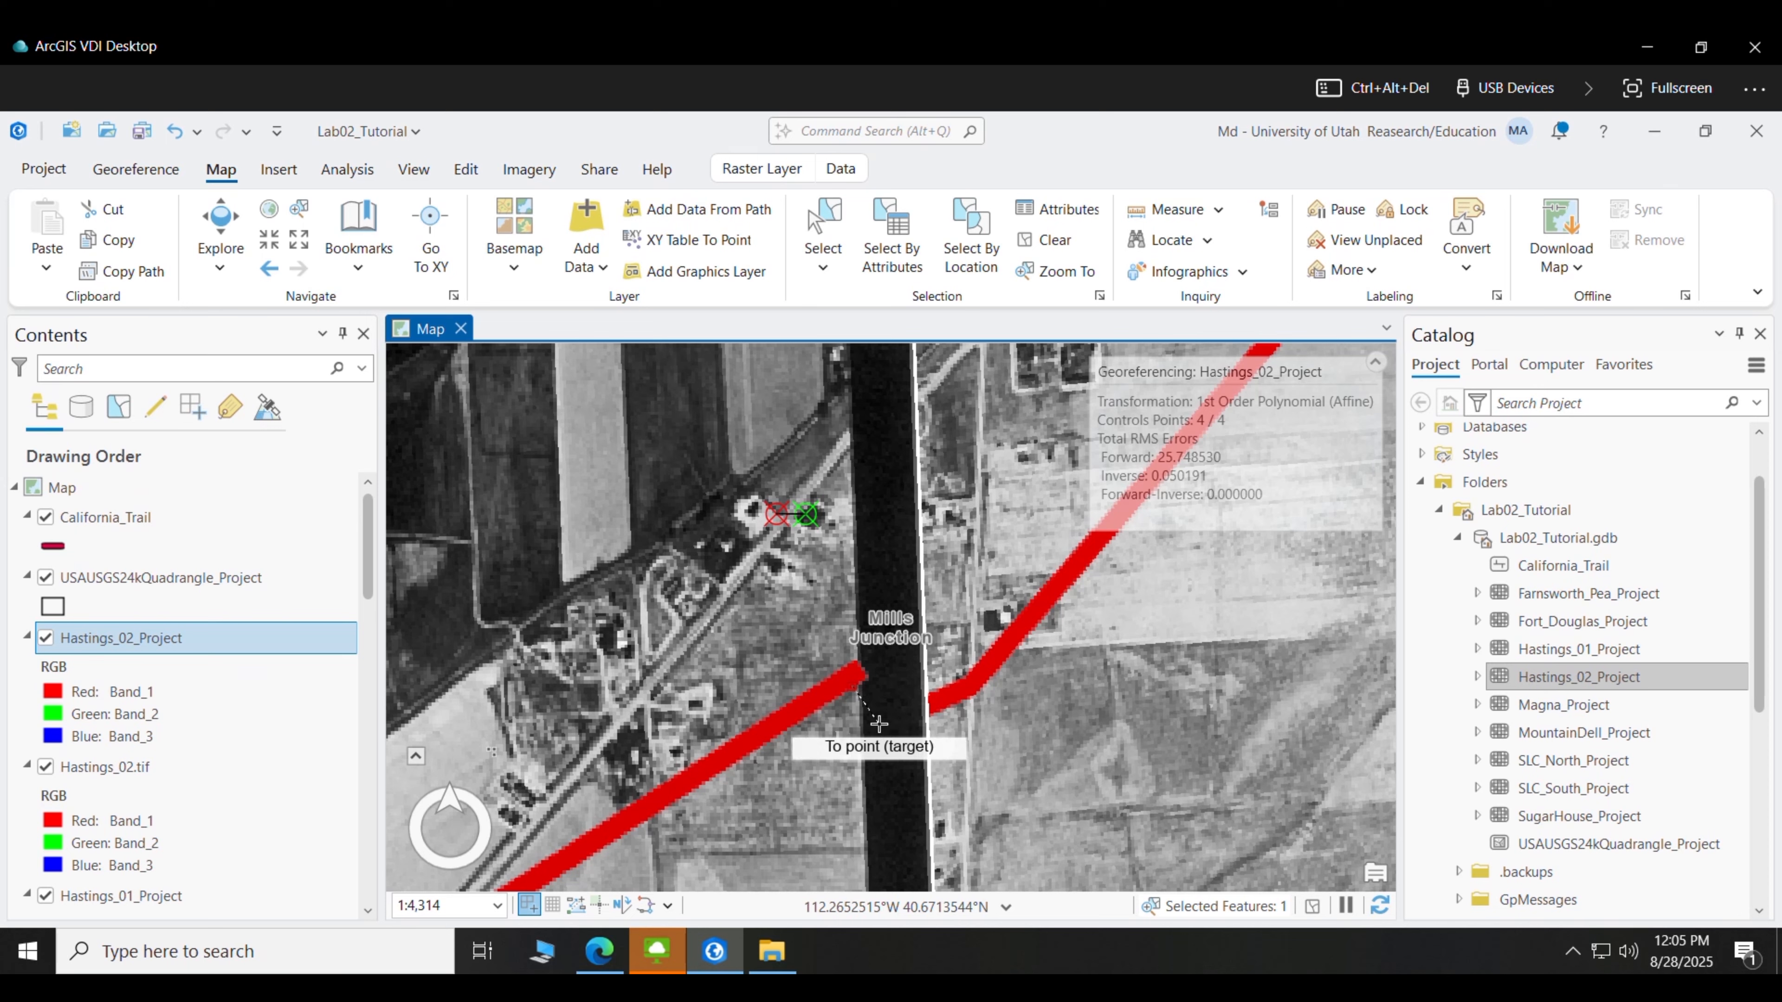
click(884, 727)
click(47, 638)
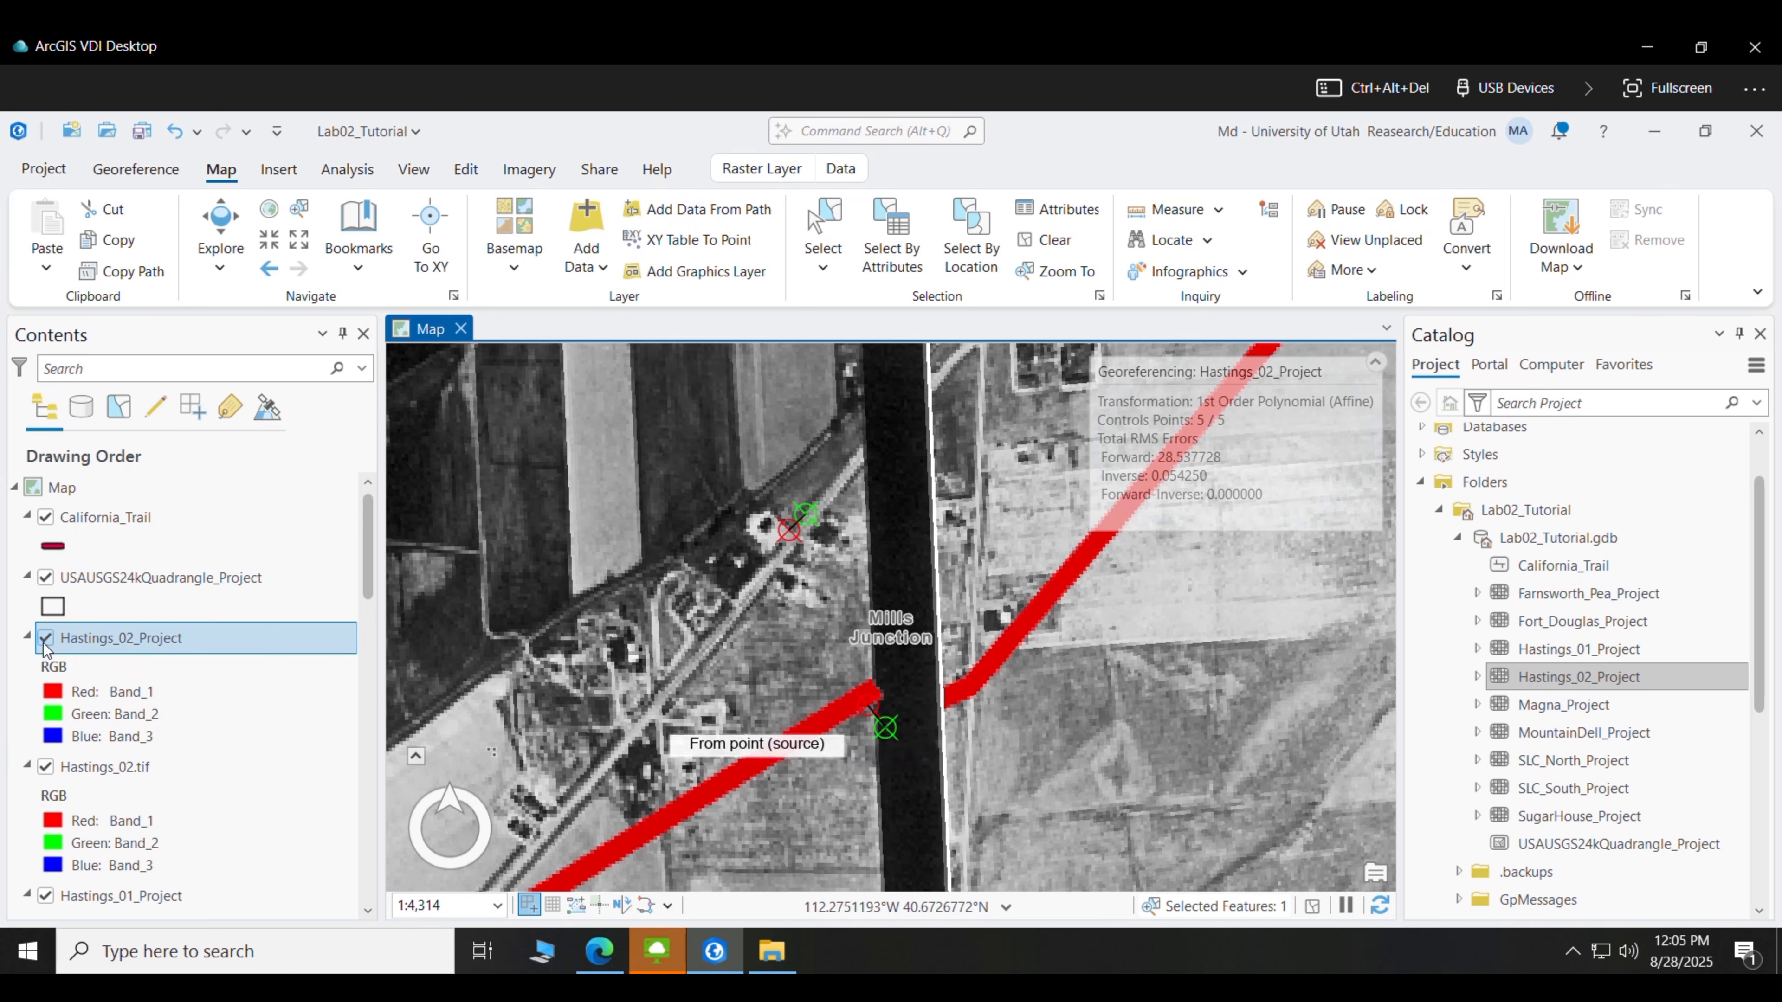
- Zoom to the Hastings_02_Project layer and toggle it to verify the fit around Mills Junction
right_click(105, 518)
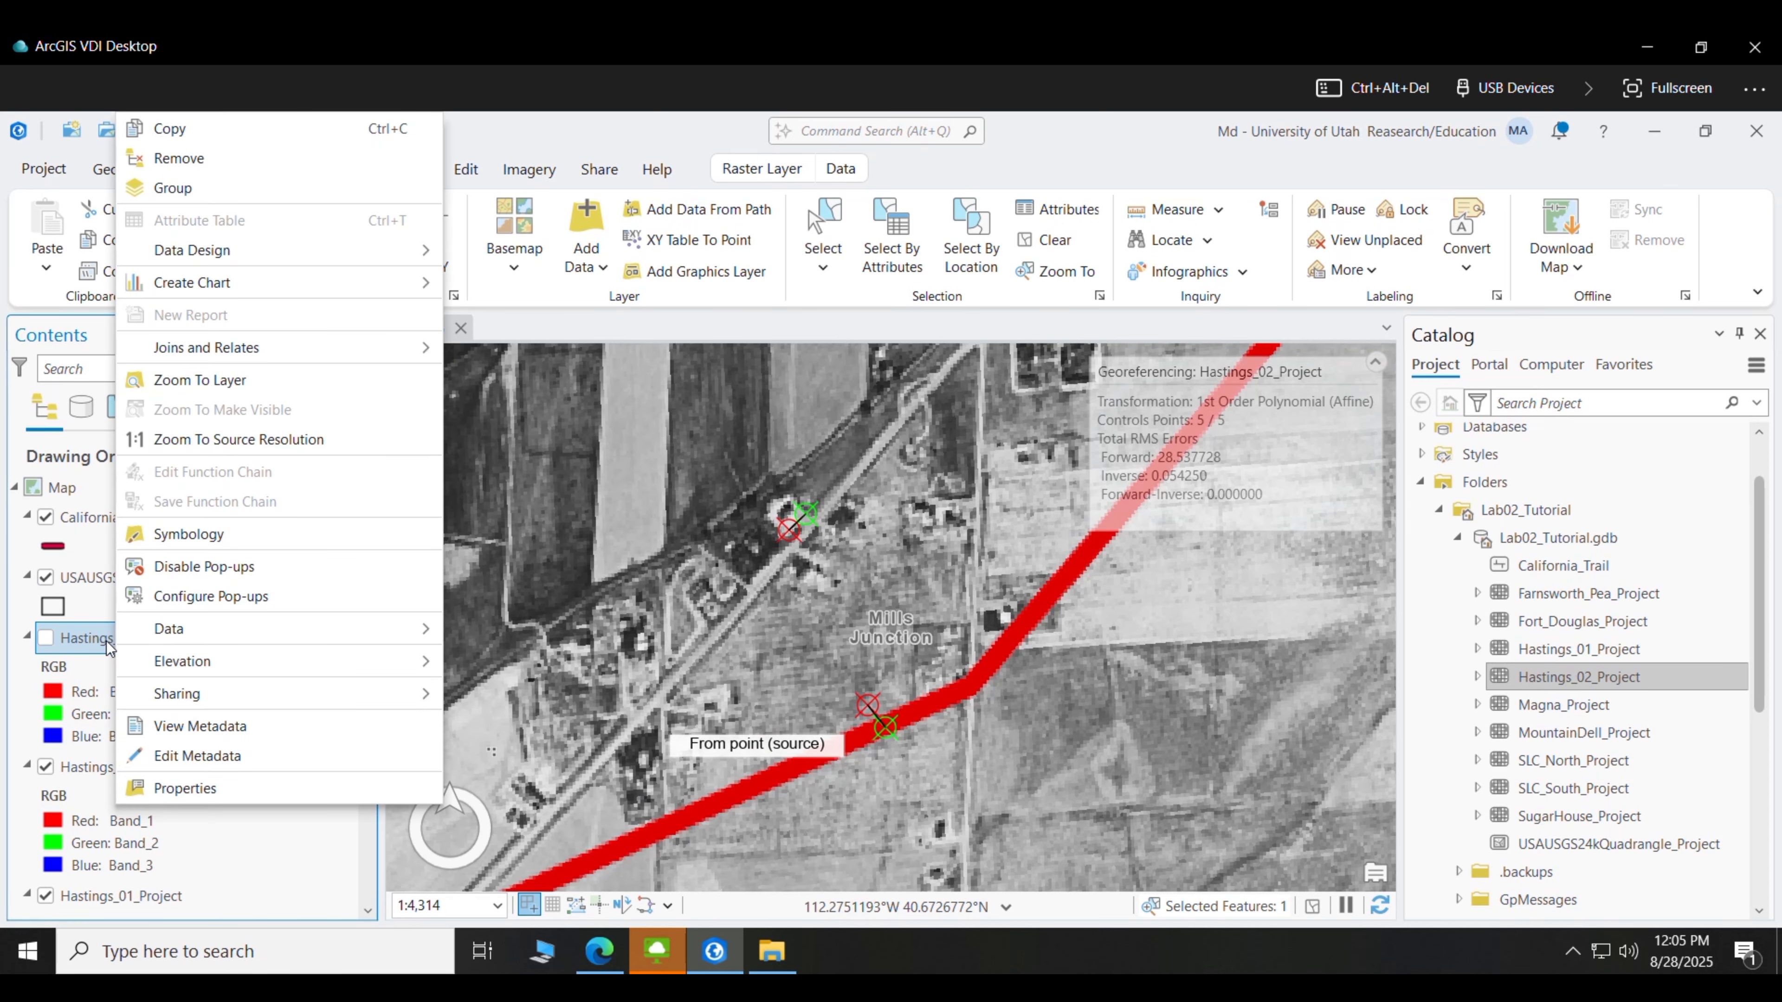
click(225, 371)
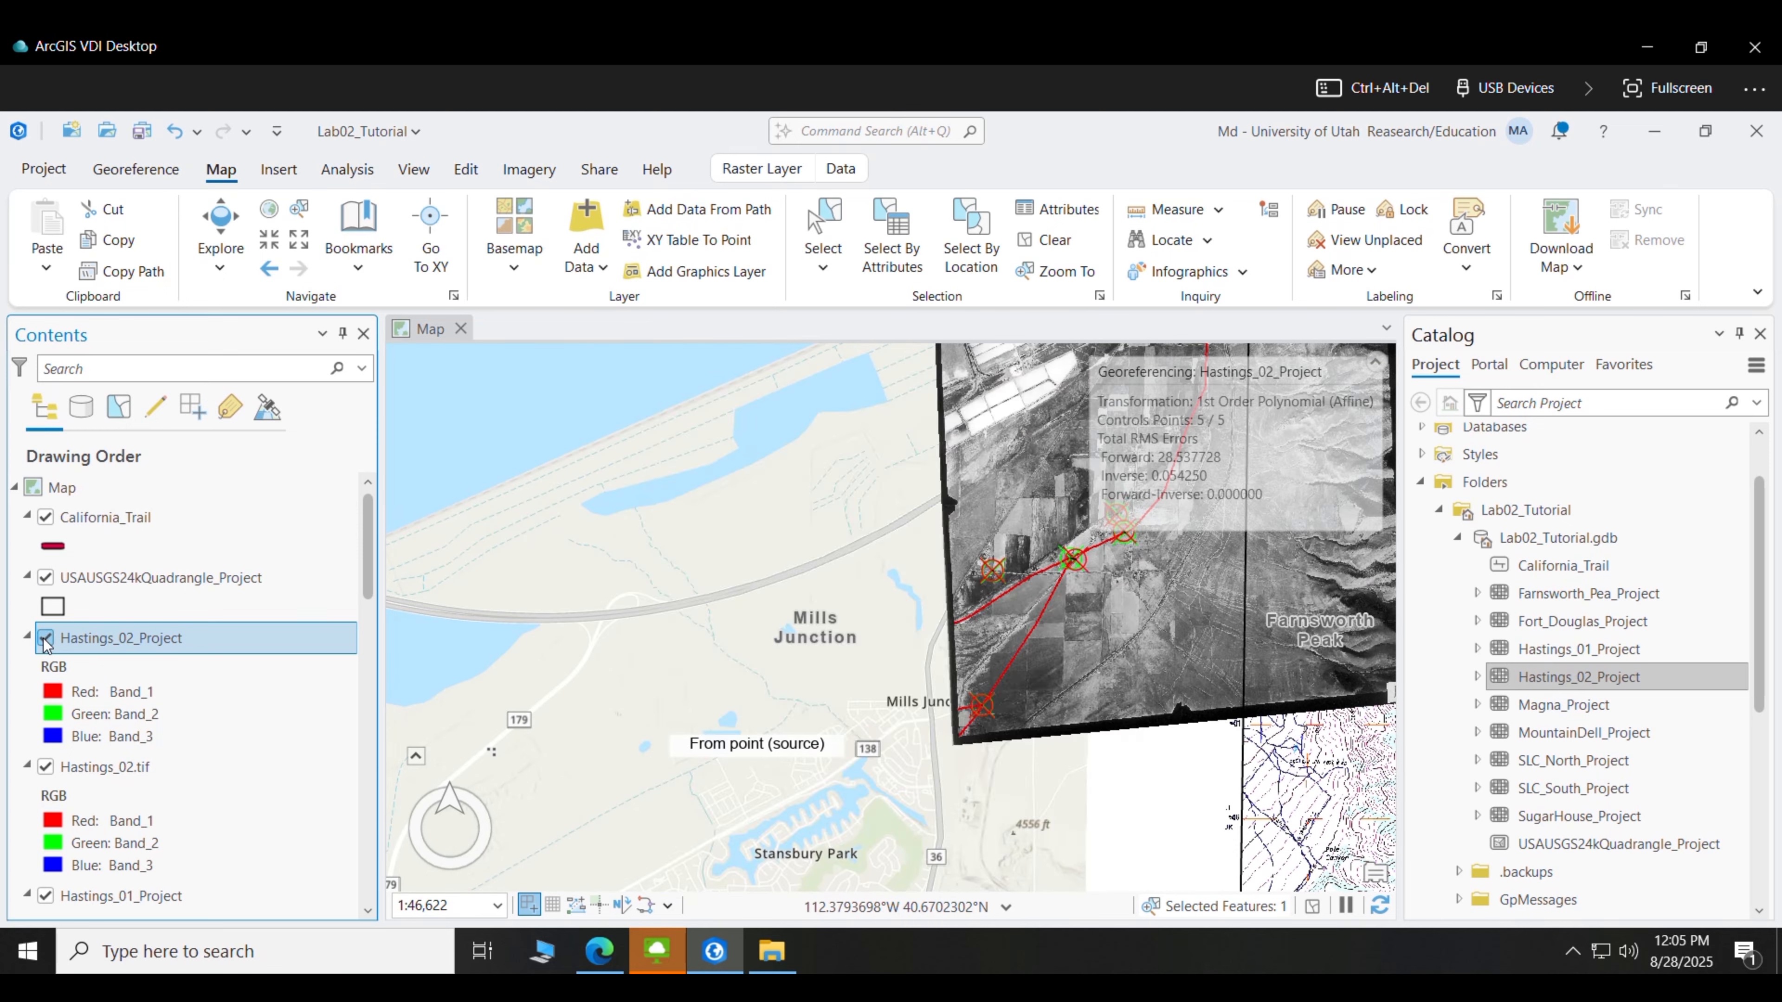
click(45, 638)
click(45, 638)
click(46, 638)
click(47, 639)
click(46, 639)
drag(789, 506, 633, 555)
drag(905, 671, 898, 664)
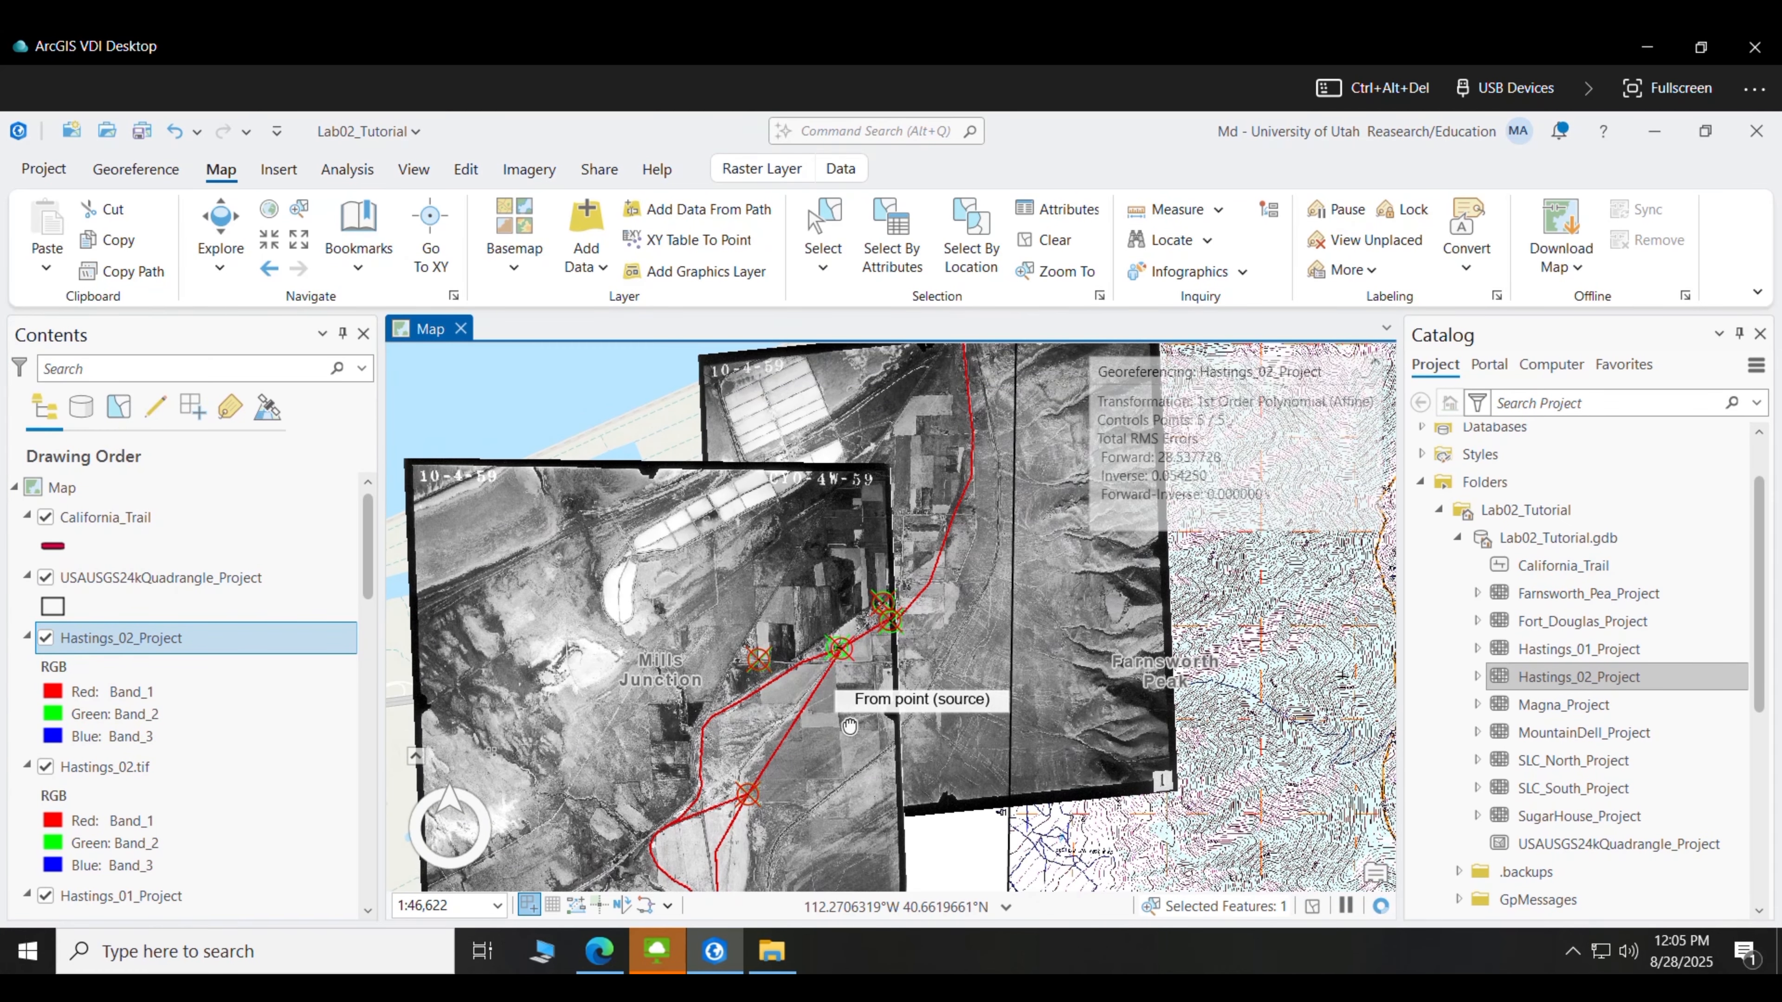
- Save the photo's georeferencing and close the georeferencing session
click(529, 170)
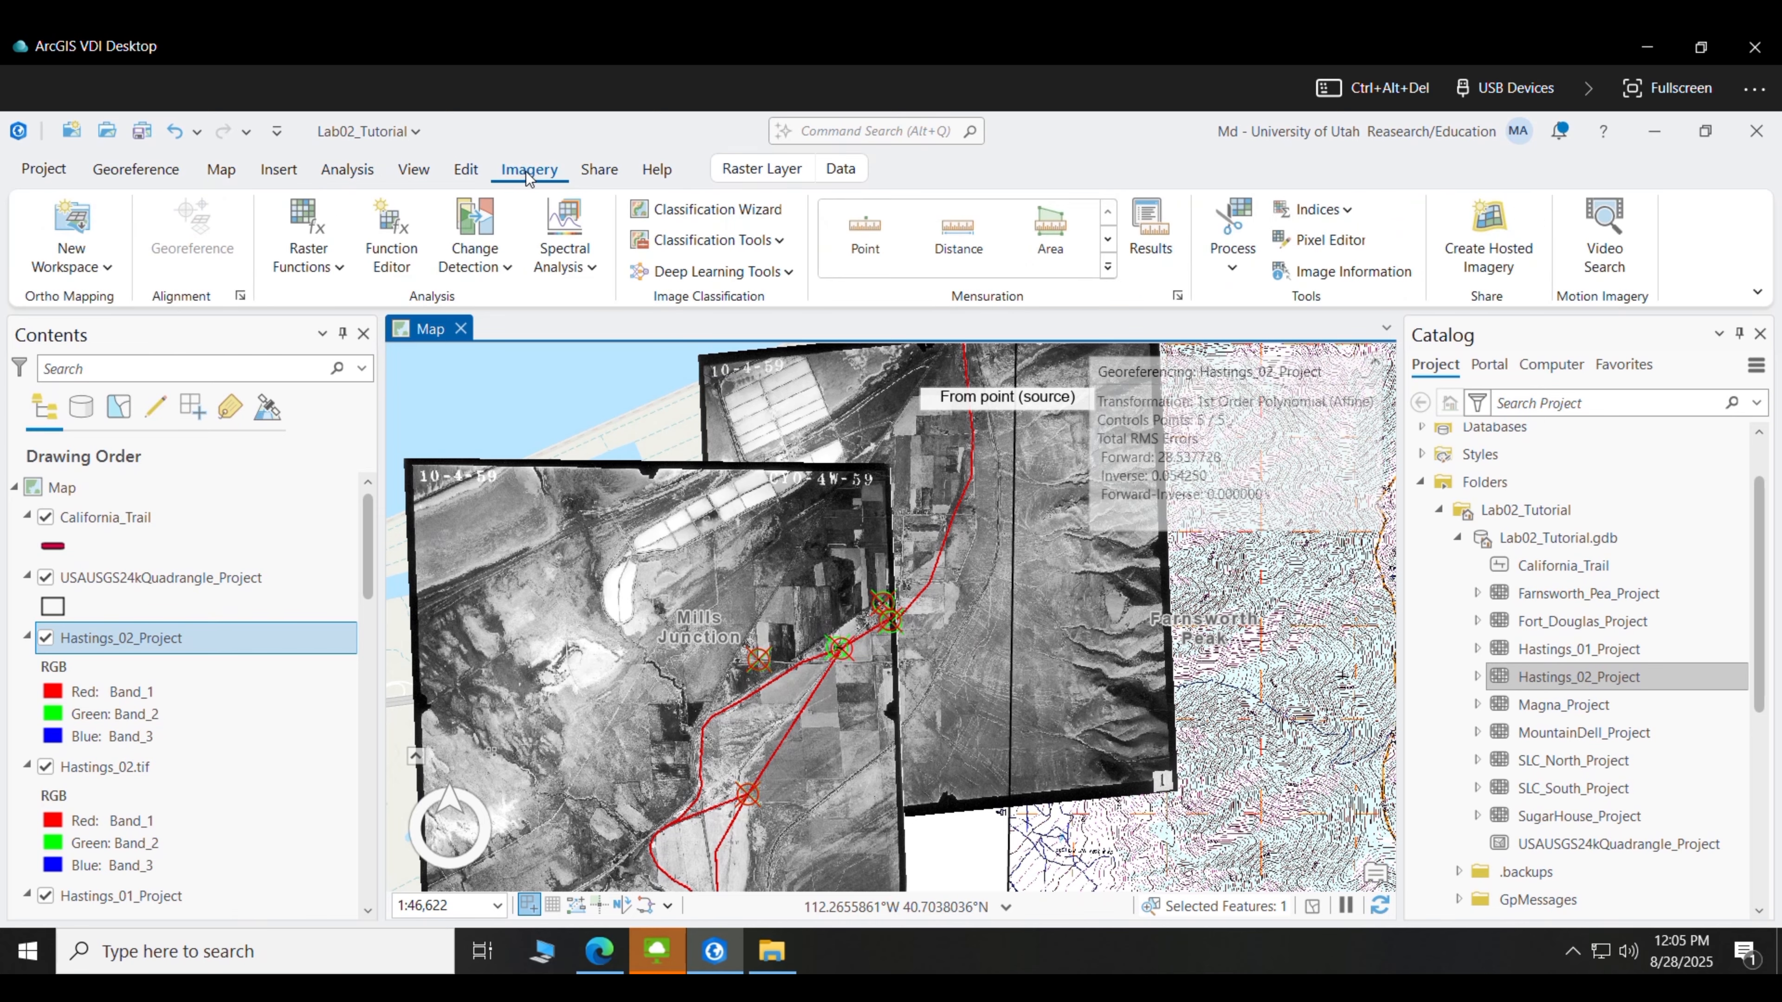
click(136, 170)
click(1256, 232)
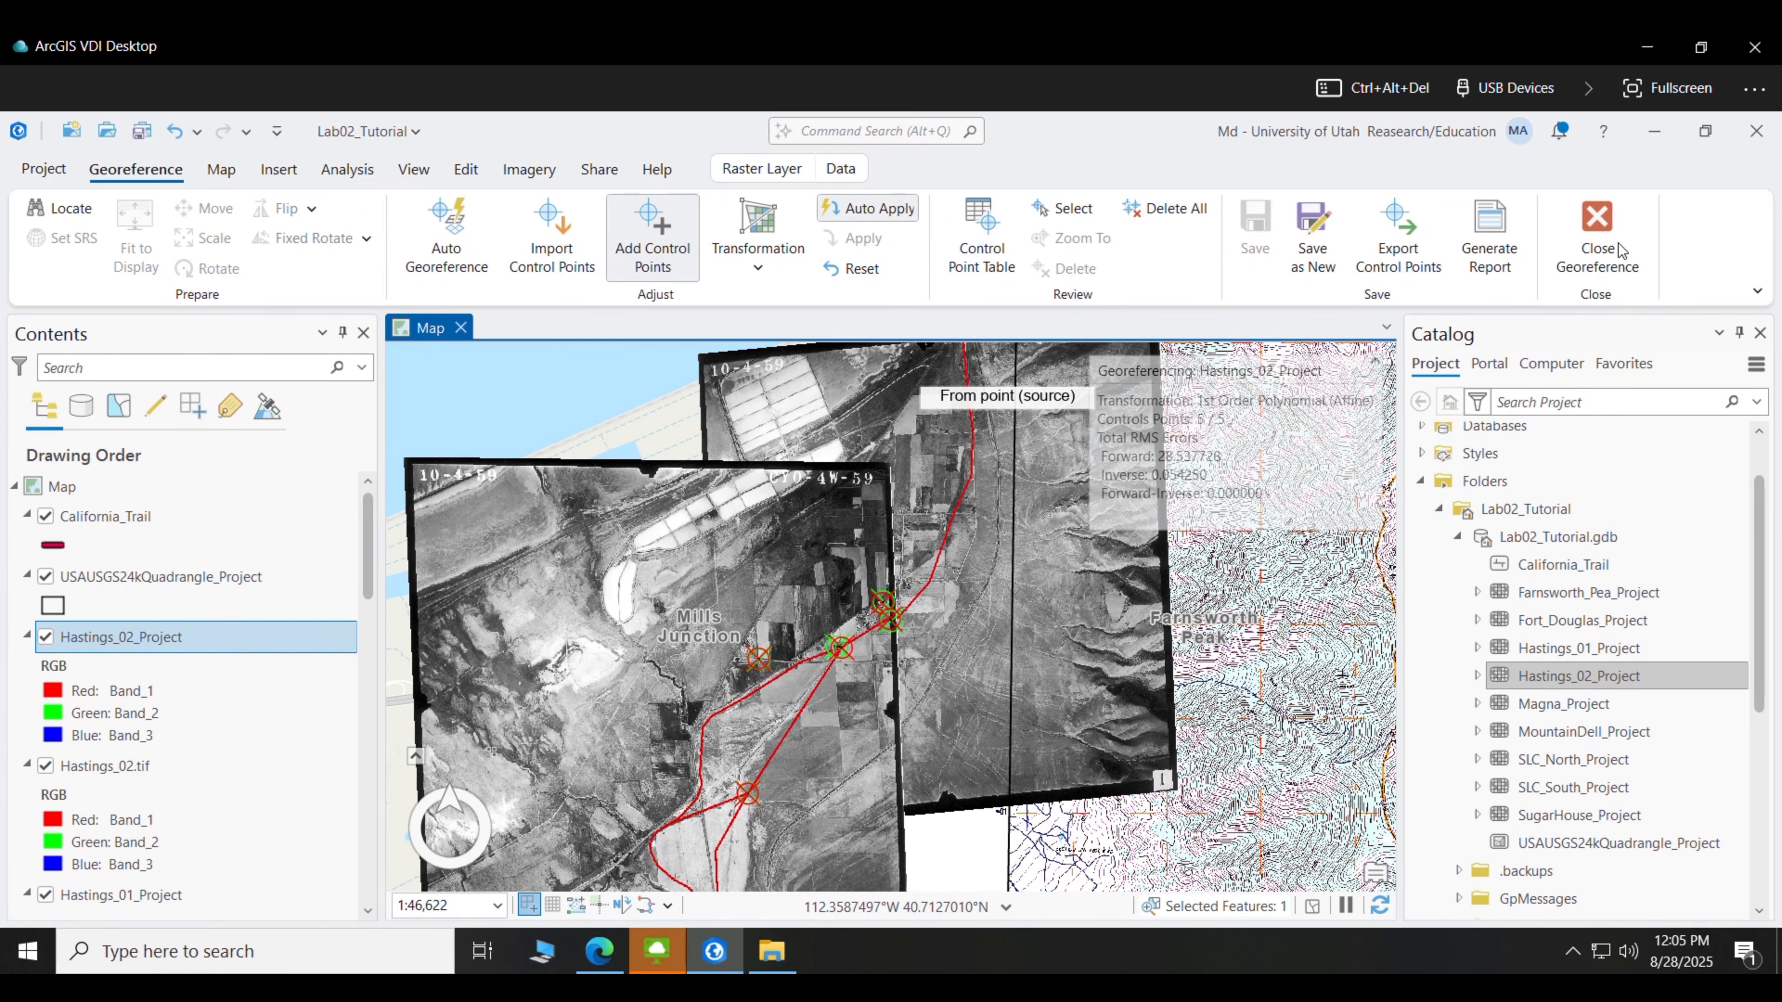
click(1607, 242)
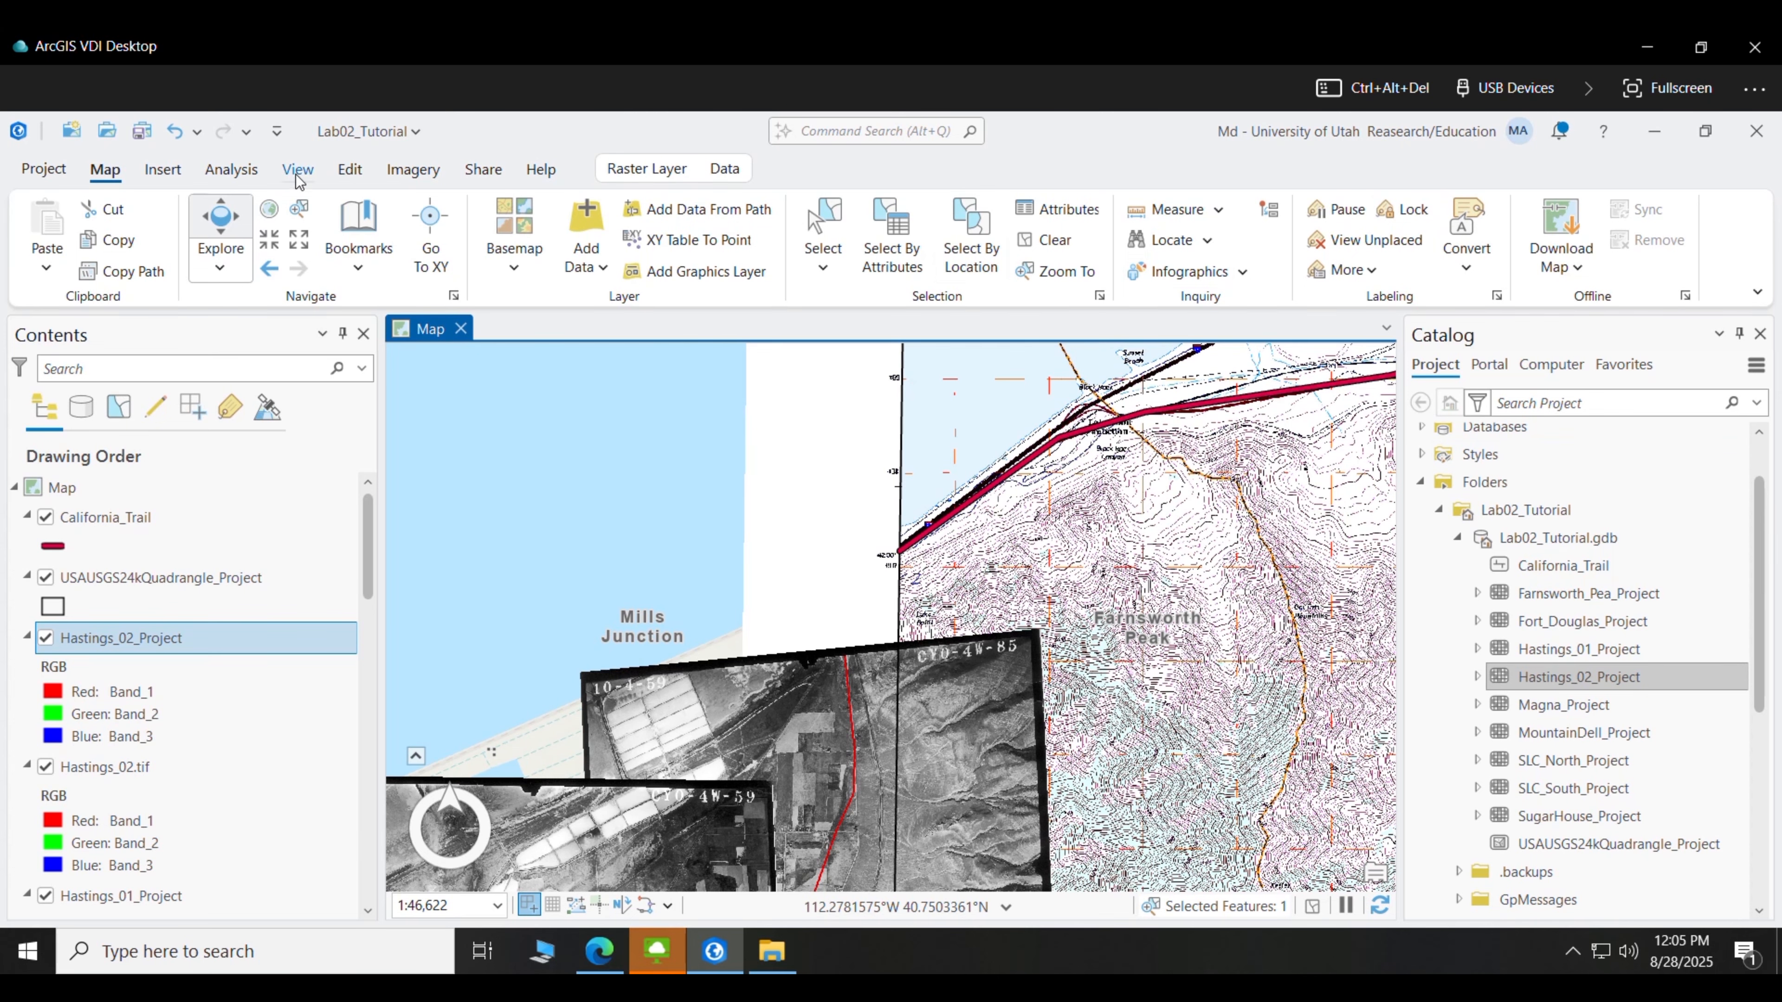
- Choose the California_Trail line template and sketch from the existing trail endpoint along the western route
click(350, 171)
click(709, 209)
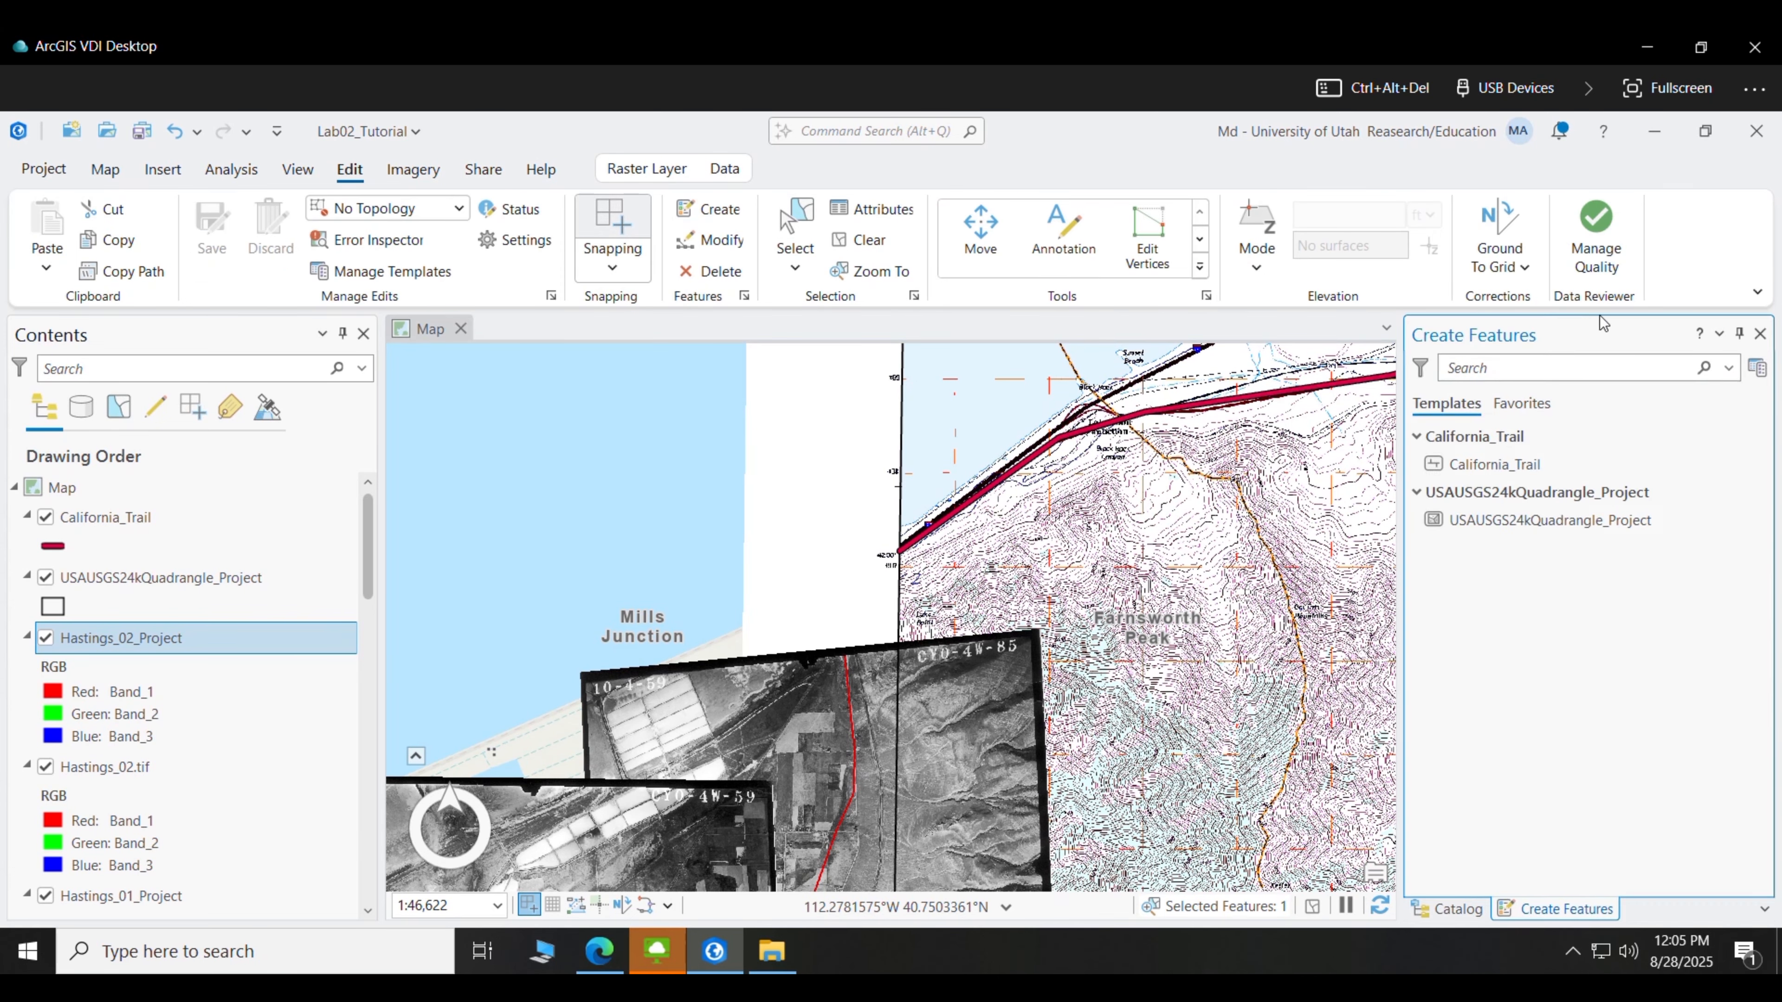
click(1508, 462)
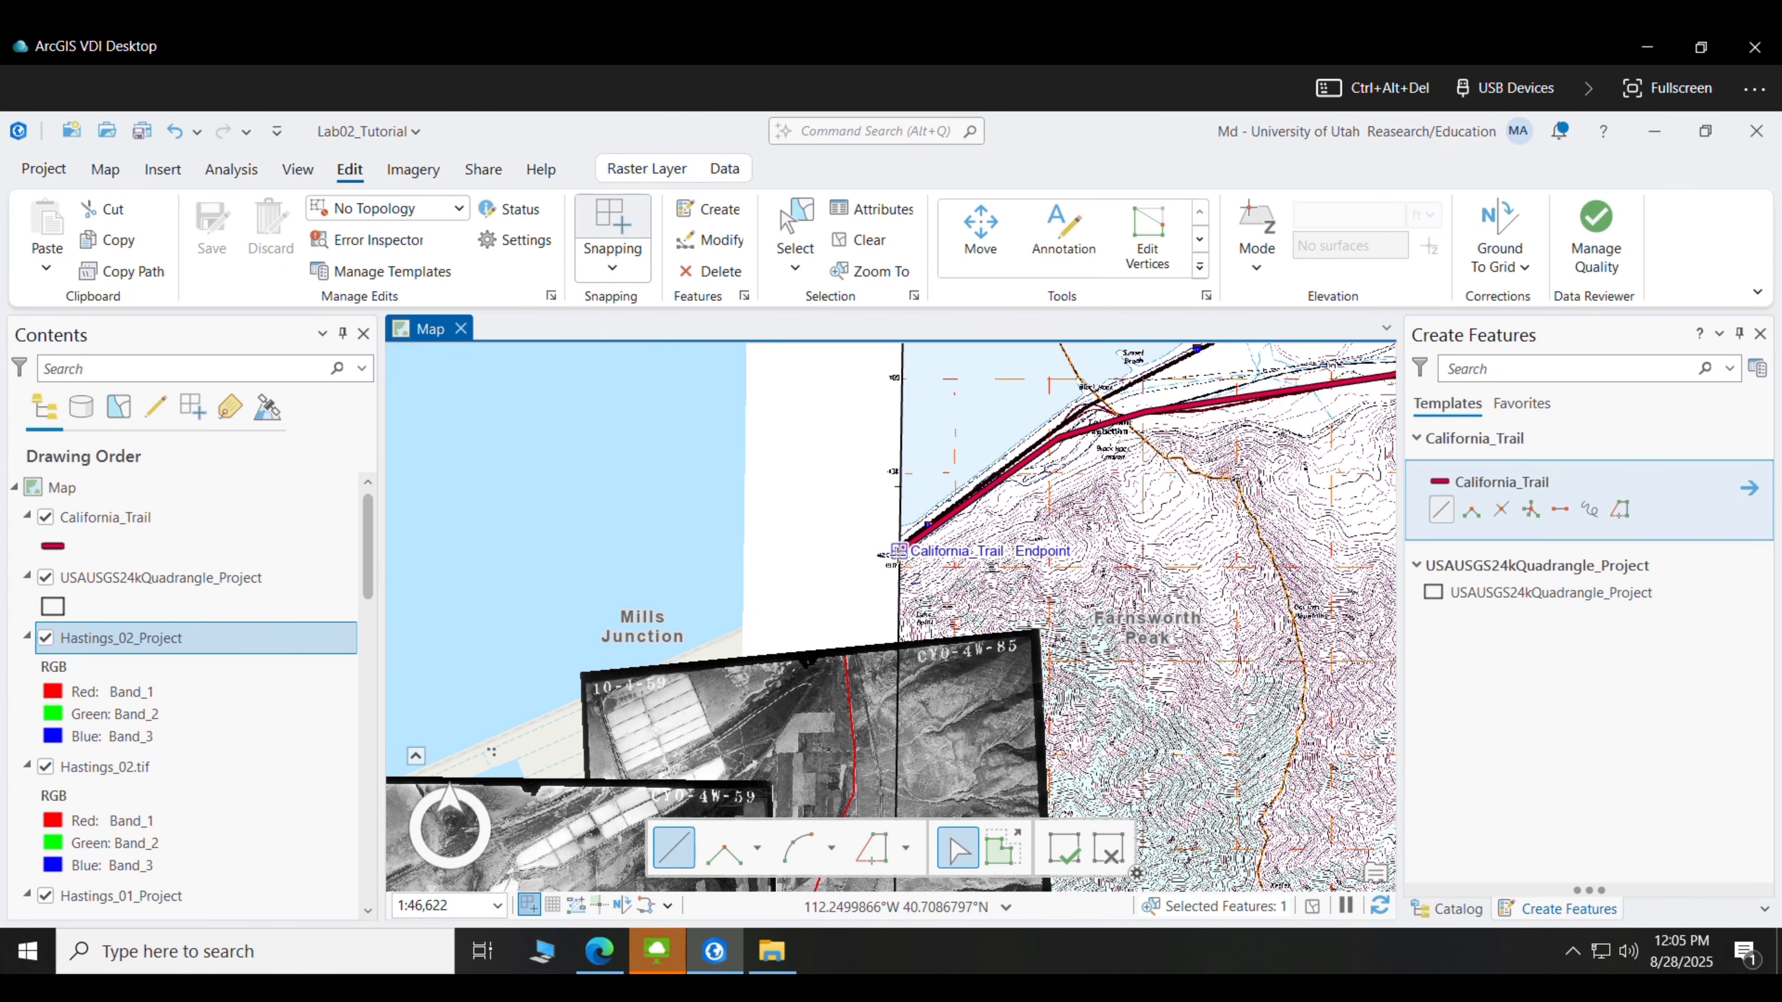
click(899, 552)
click(857, 597)
click(844, 667)
drag(875, 778, 801, 462)
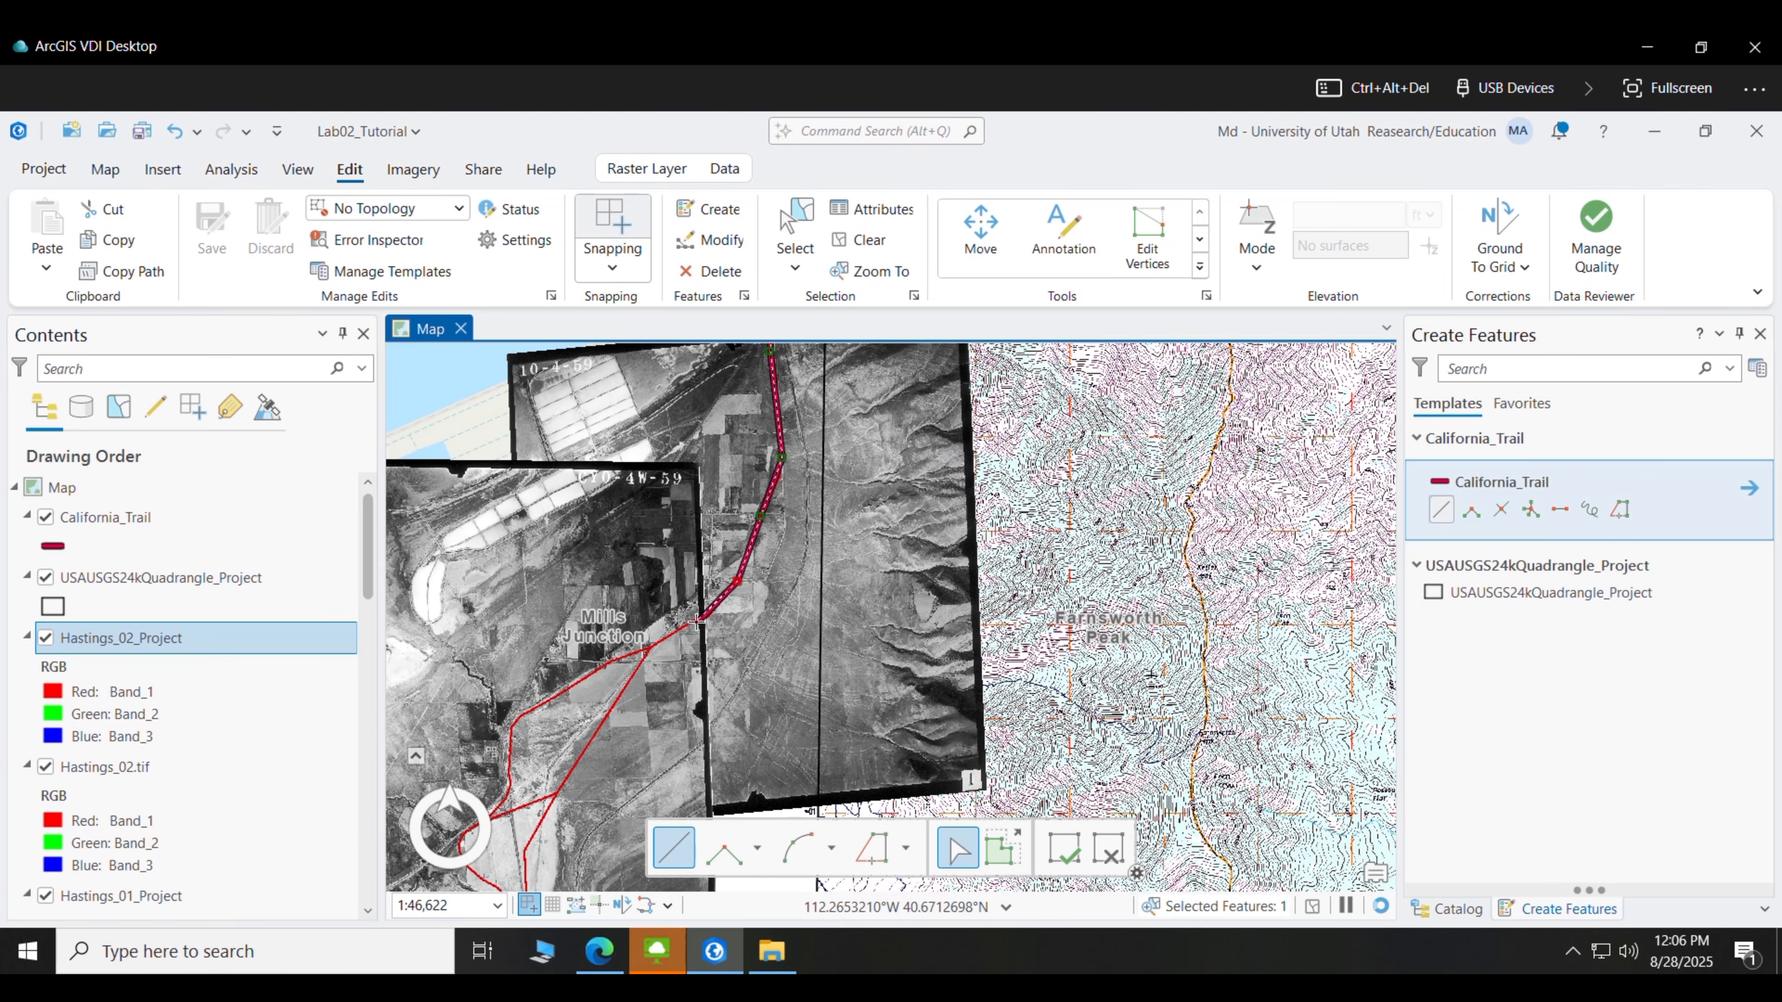
click(643, 653)
drag(548, 725, 709, 433)
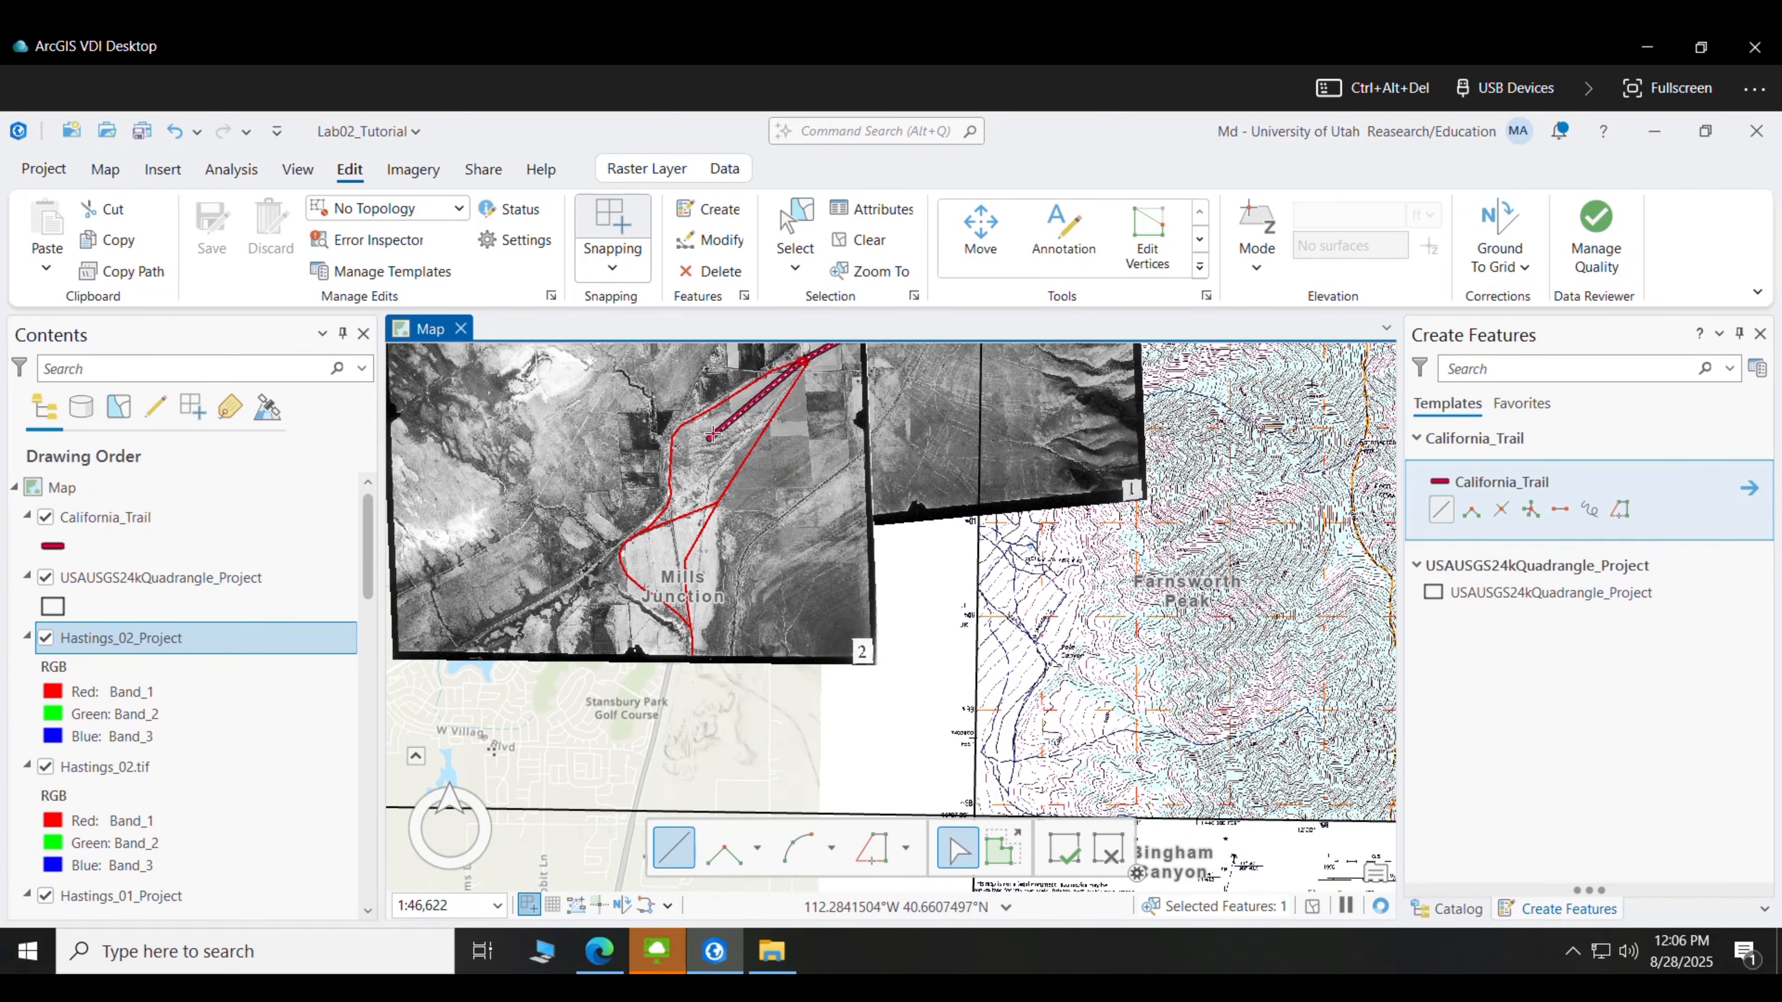
drag(800, 361, 801, 434)
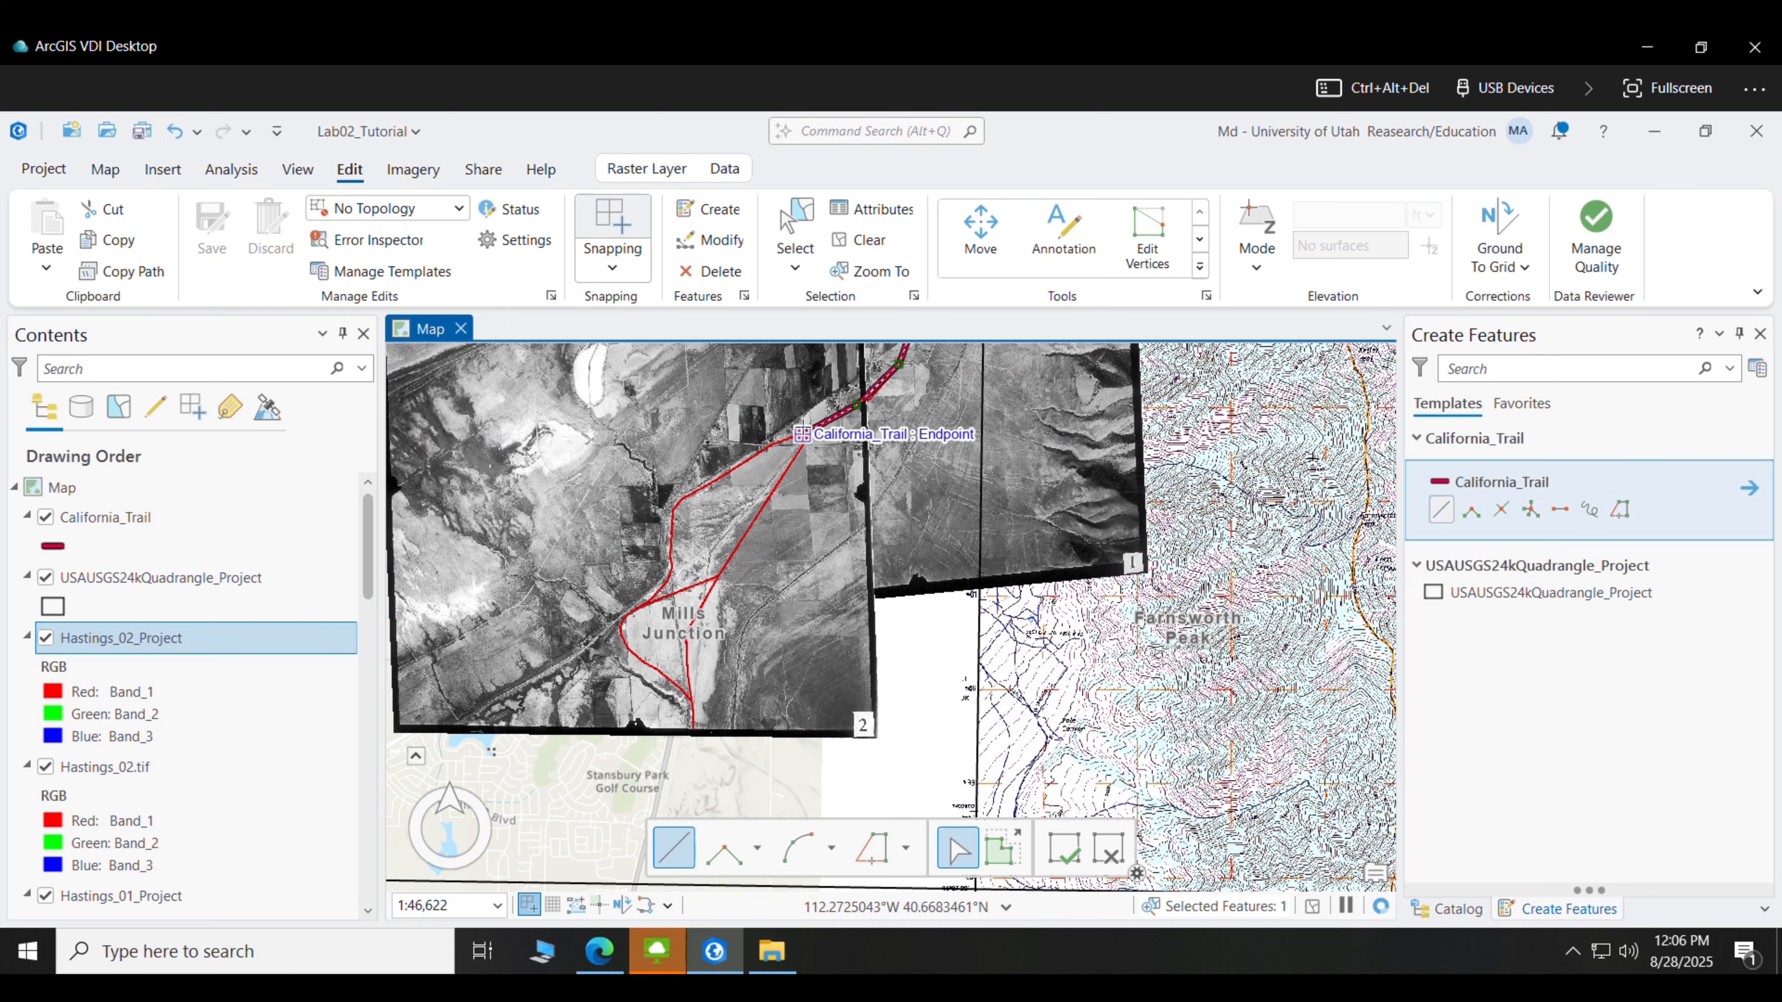
click(801, 434)
- Zoom in on Mills Junction and finish the trail line there
click(105, 168)
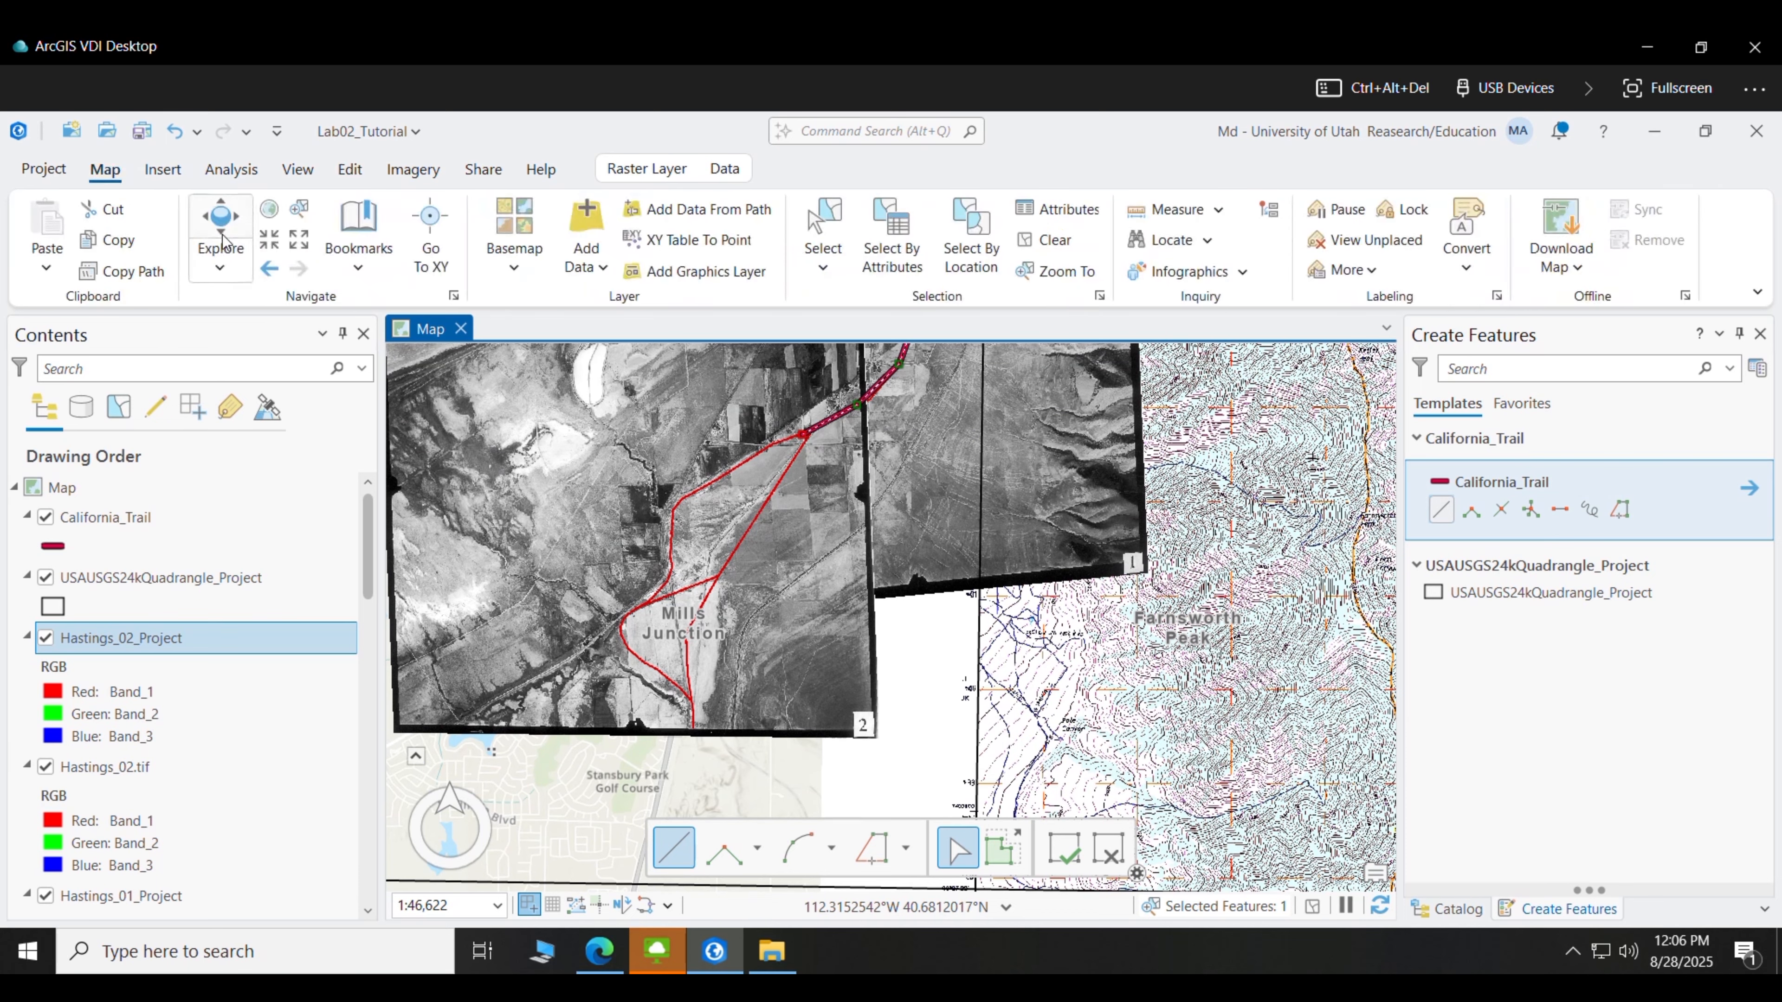
click(270, 247)
click(270, 247)
click(270, 246)
drag(632, 361, 870, 883)
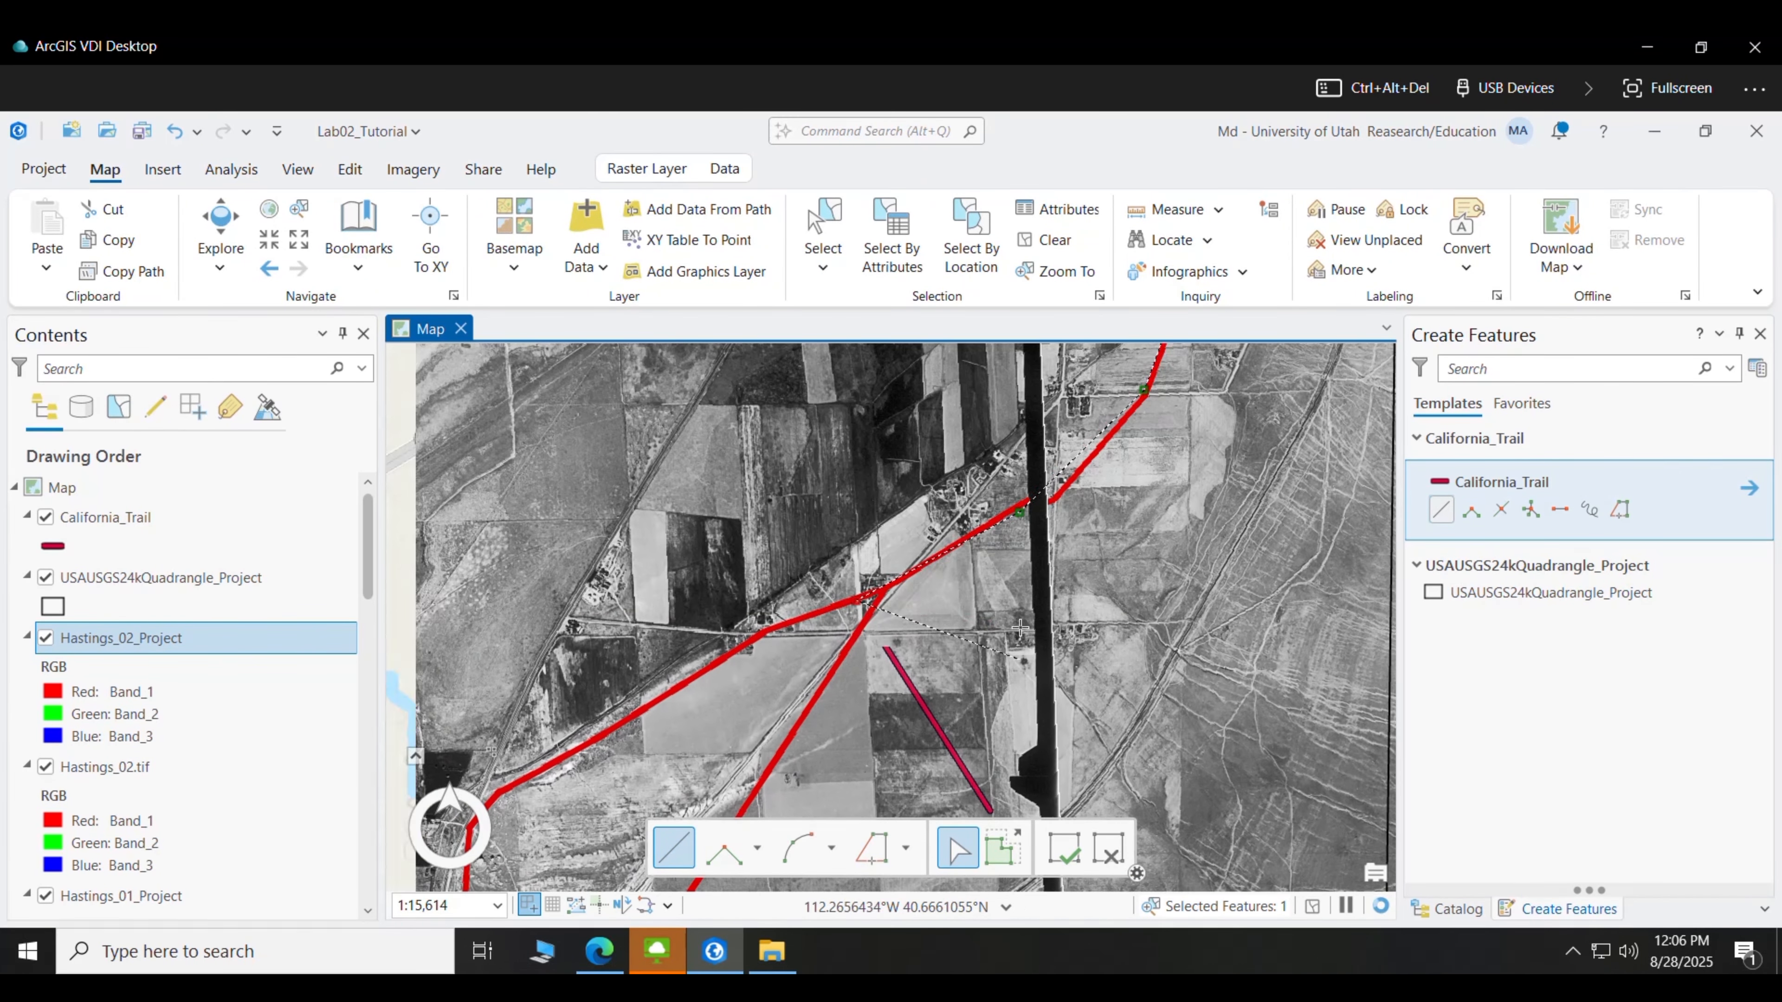
double_click(854, 604)
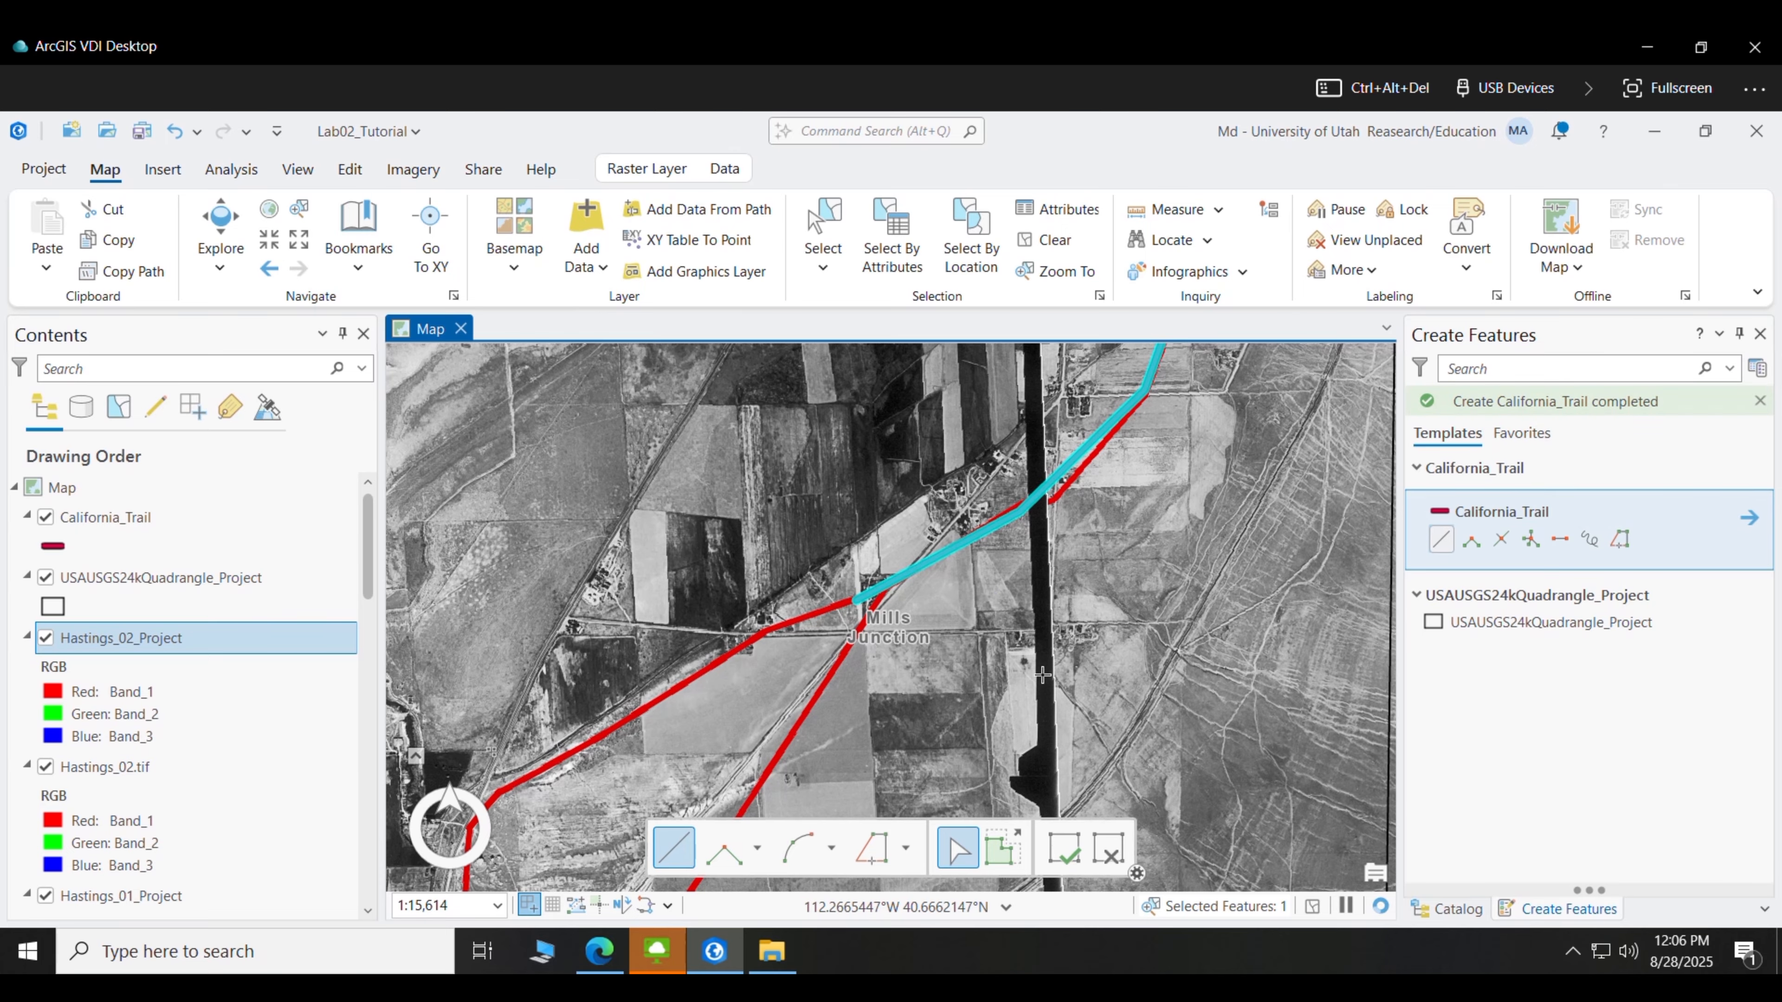
- Digitize a connecting line from the cyan trail's endpoint to the trail junction
drag(881, 604, 955, 418)
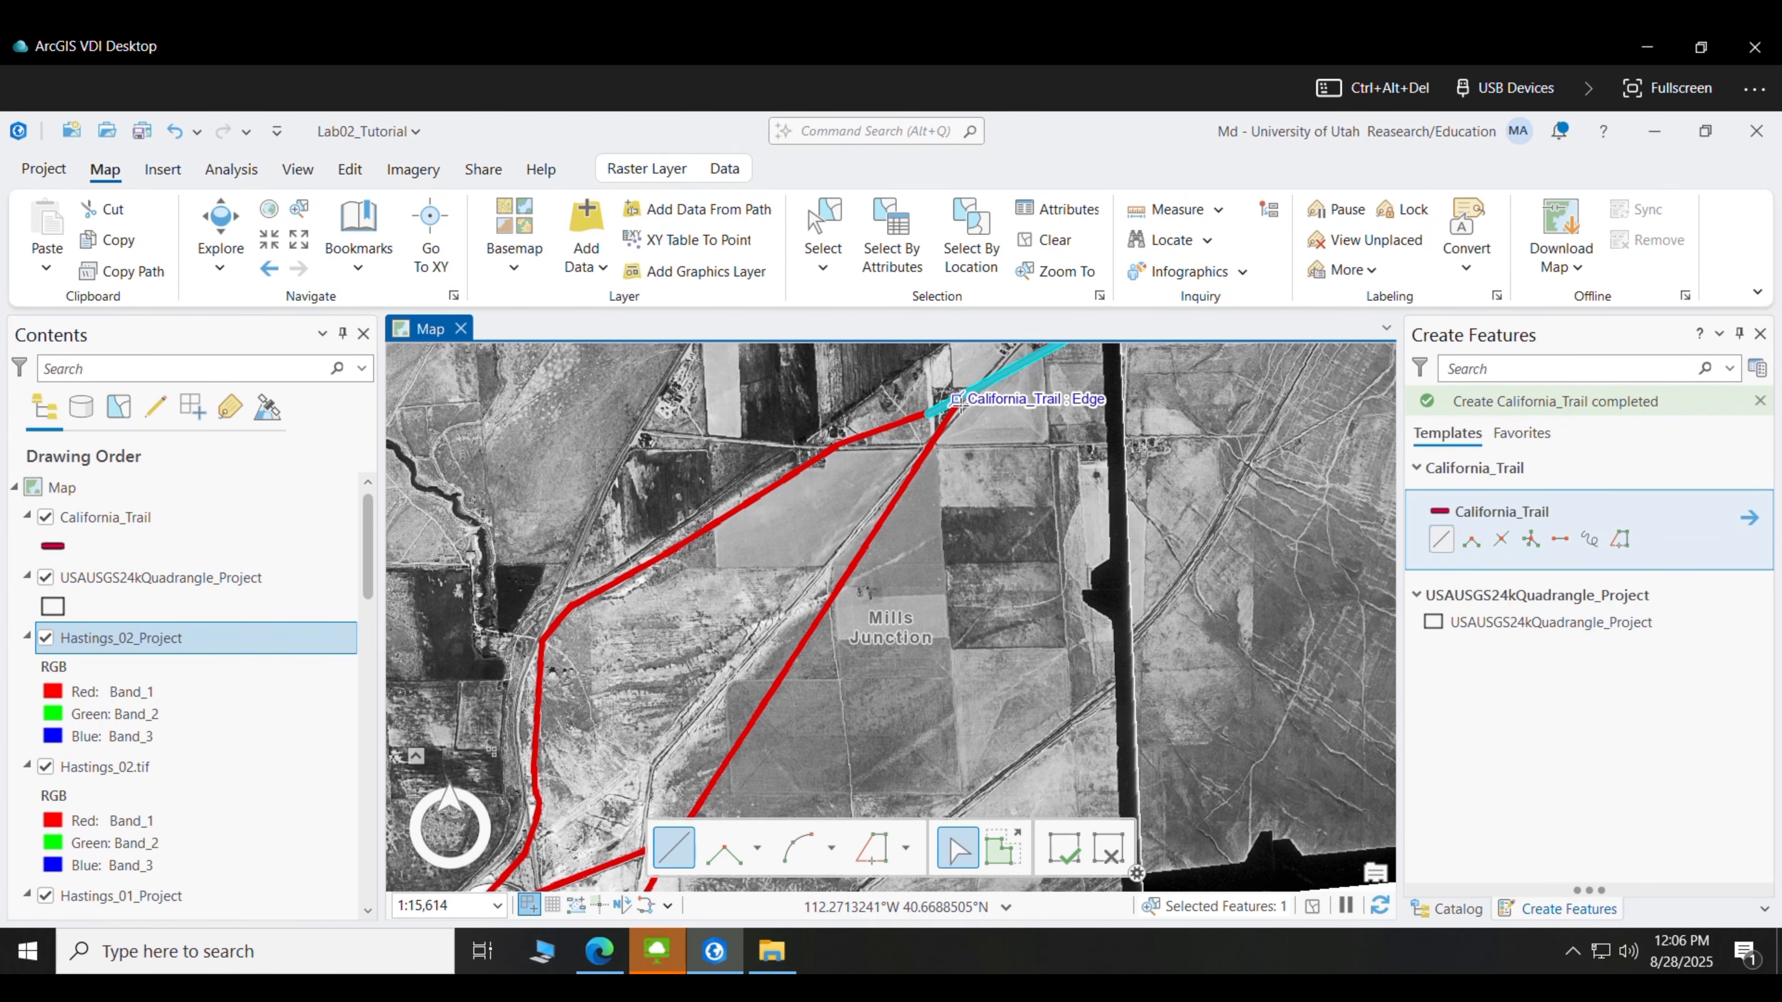
click(955, 401)
click(857, 561)
drag(1028, 530, 999, 373)
click(649, 680)
double_click(648, 681)
- Trace another line along the red trail from its endpoint, undoing misplaced vertices before finishing
drag(757, 561, 878, 668)
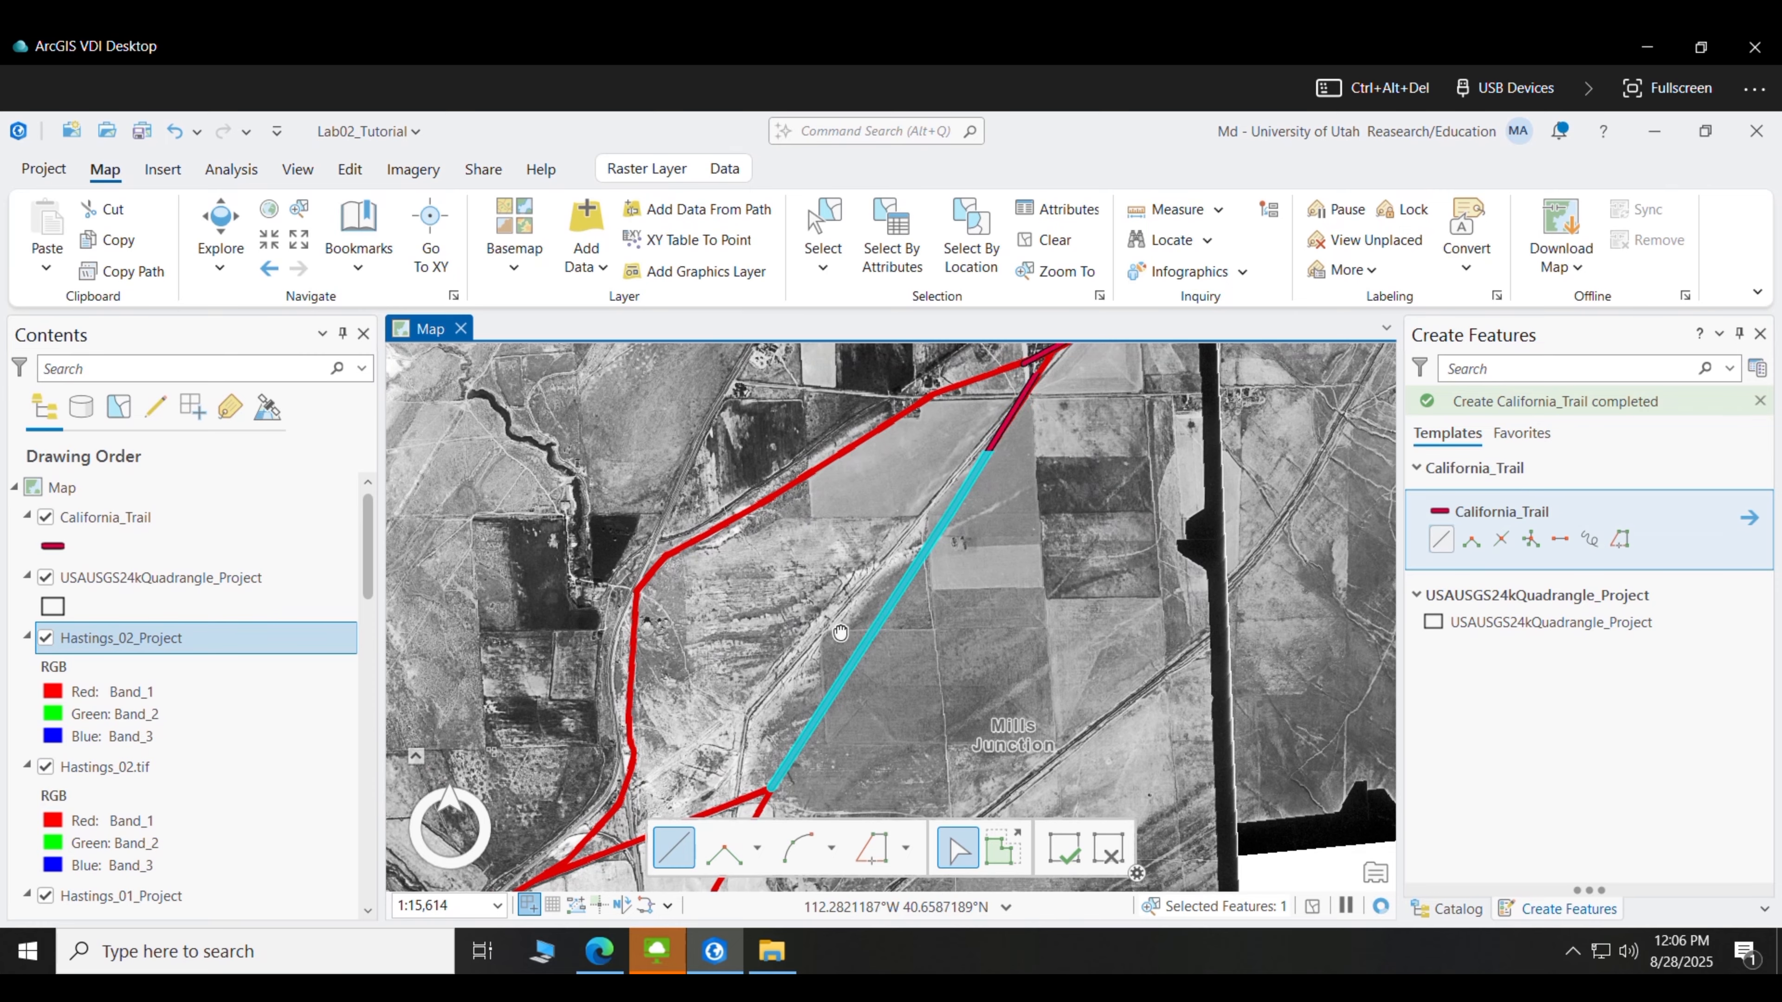
drag(1019, 365, 1010, 460)
click(1040, 443)
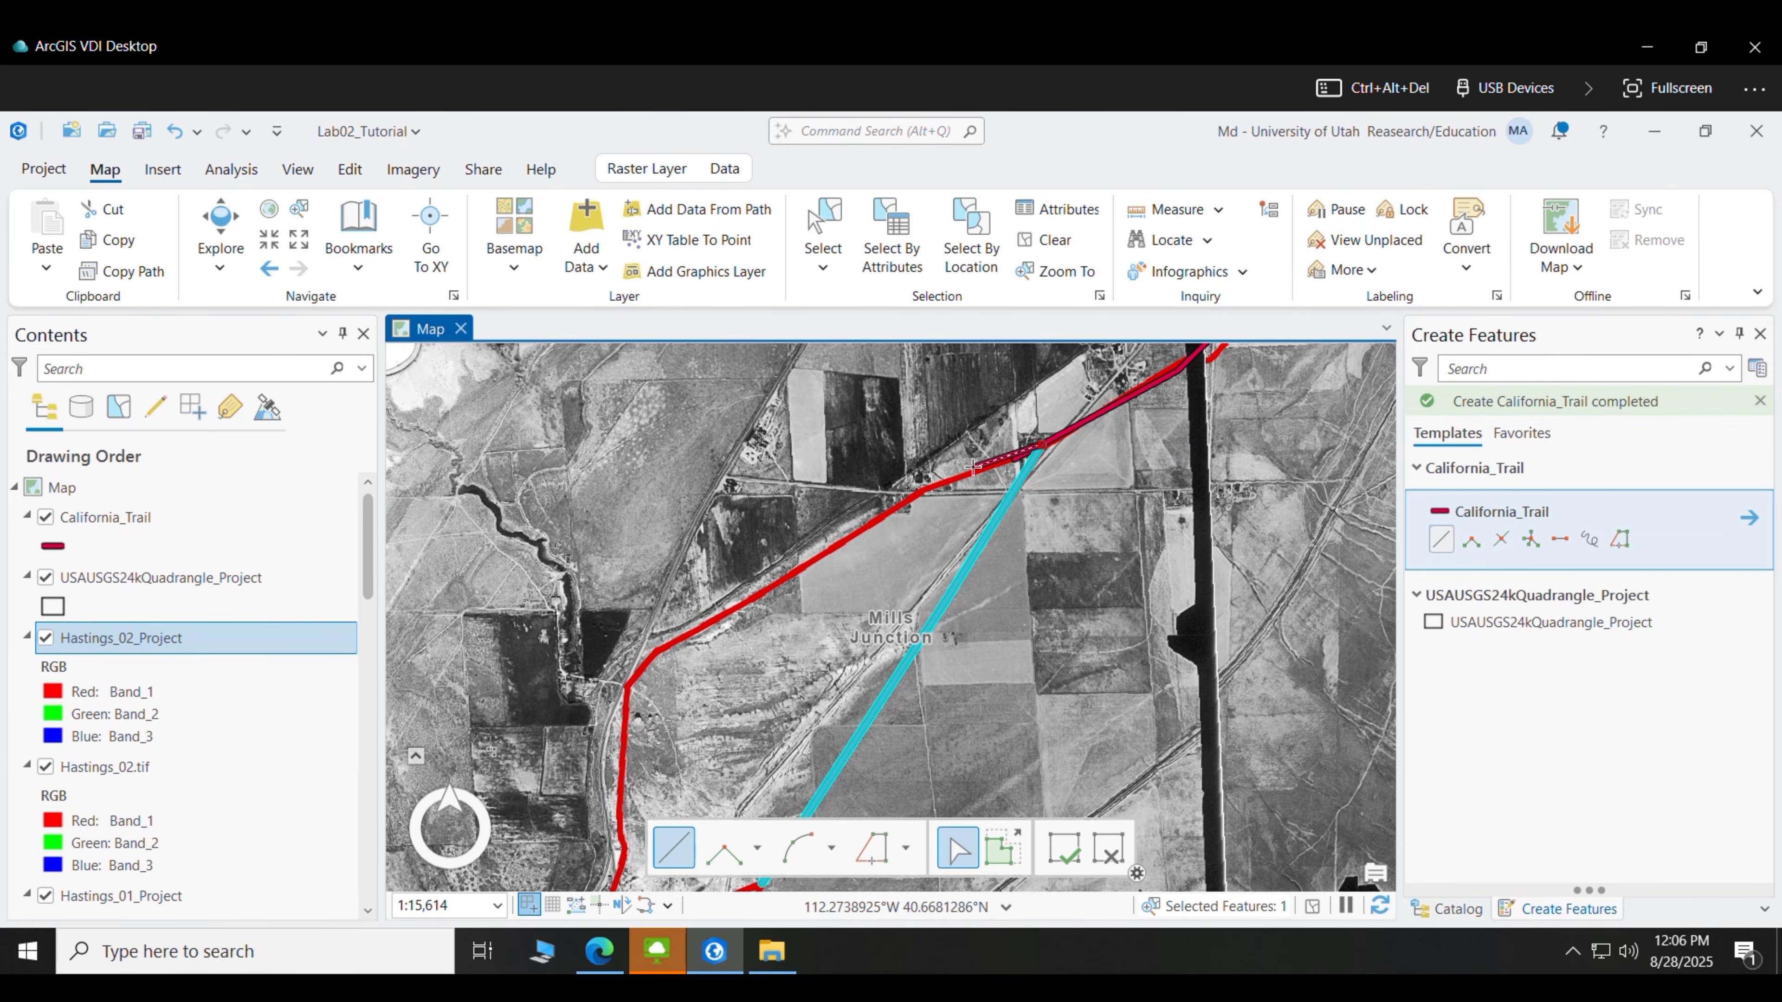
click(901, 494)
click(639, 668)
drag(713, 697, 818, 413)
drag(729, 528, 553, 881)
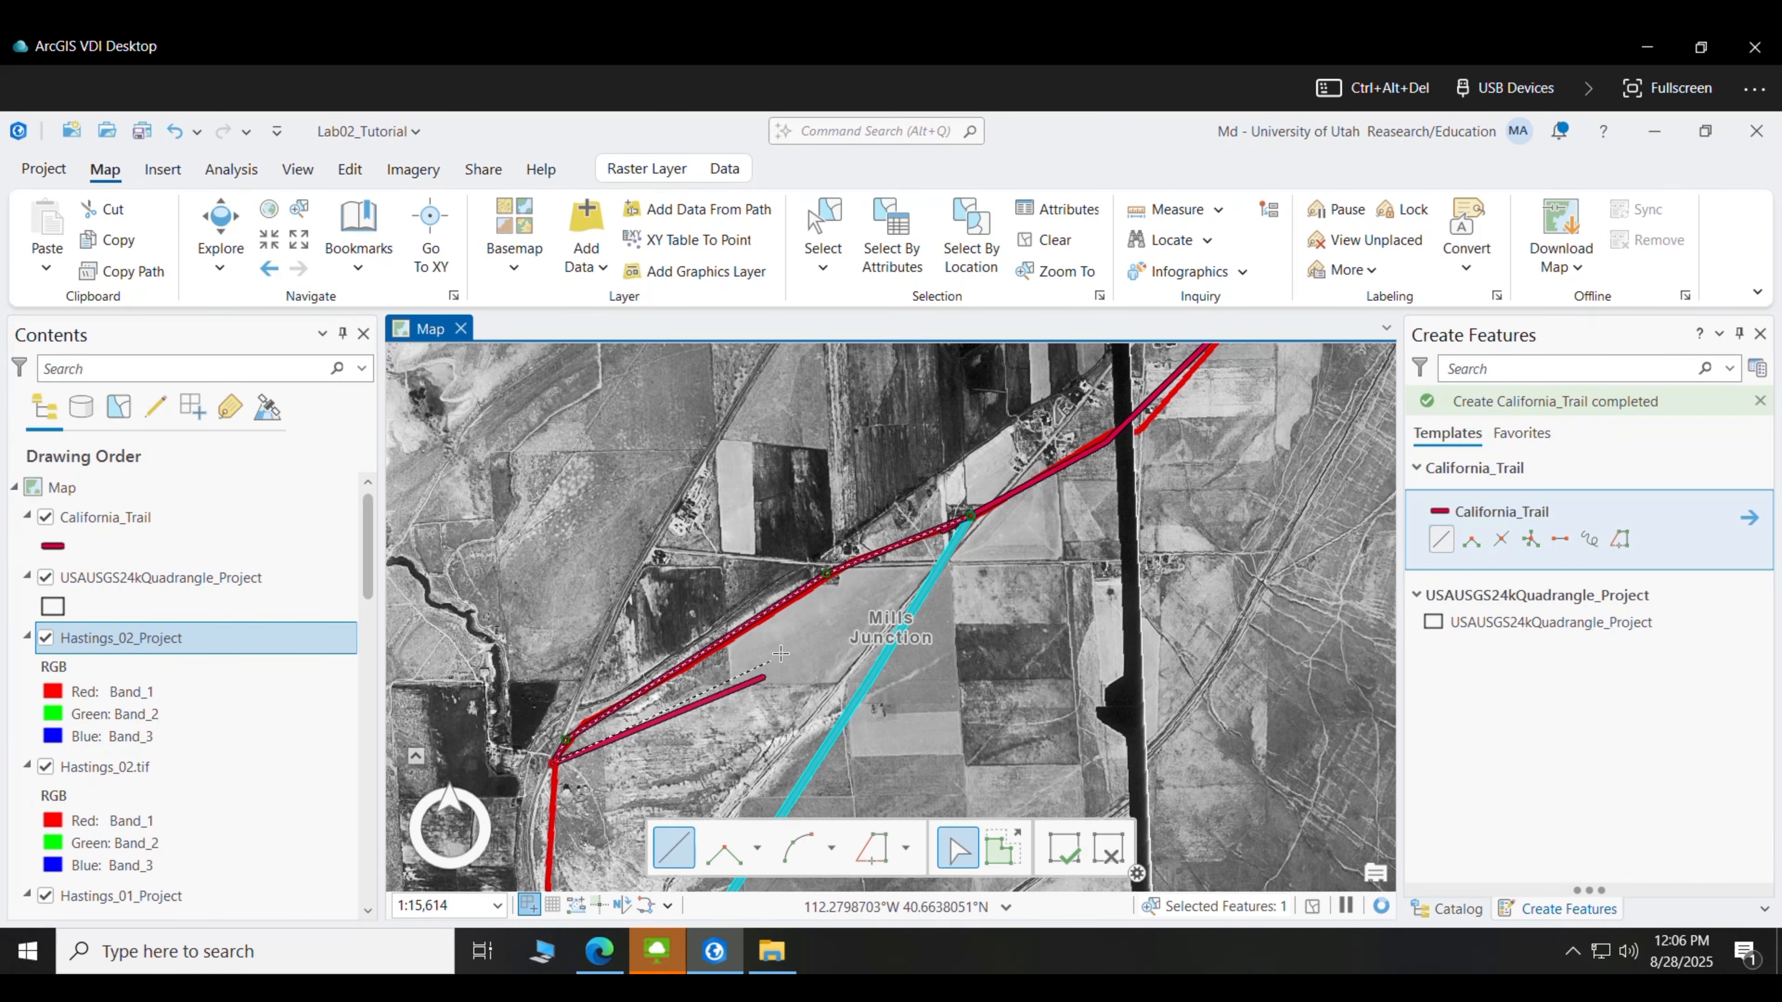
key(ctrl+z)
key(ctrl+z)
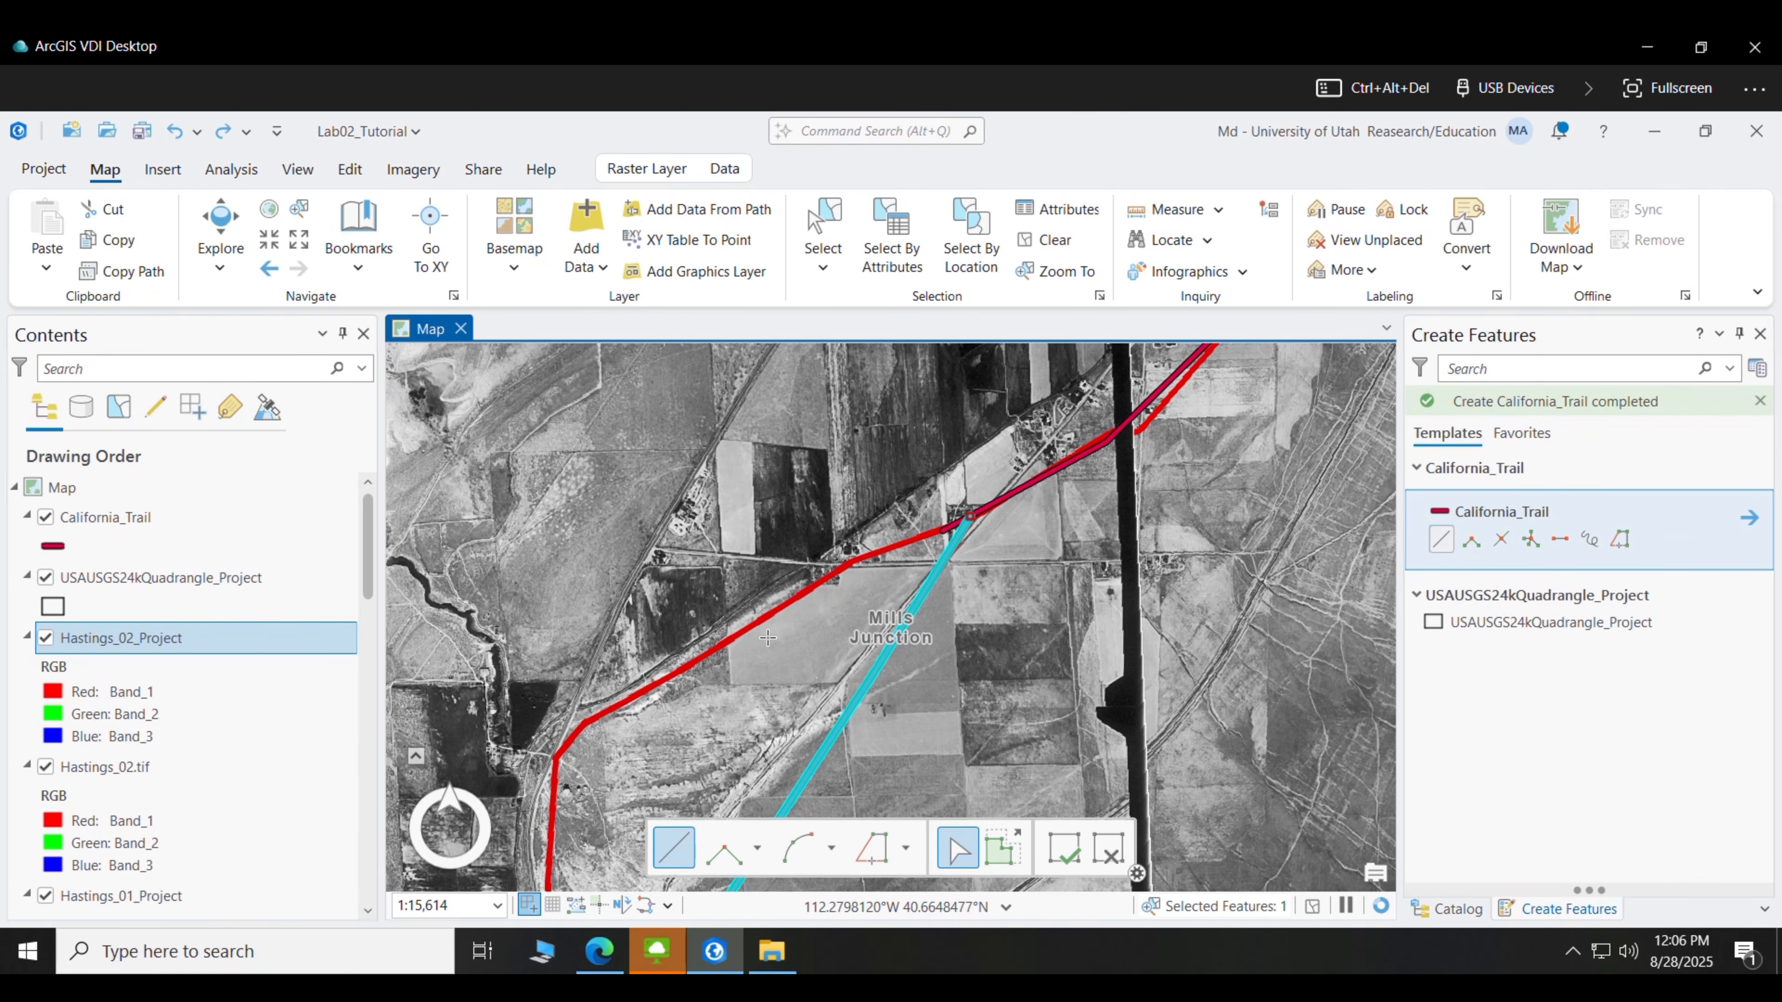
click(939, 530)
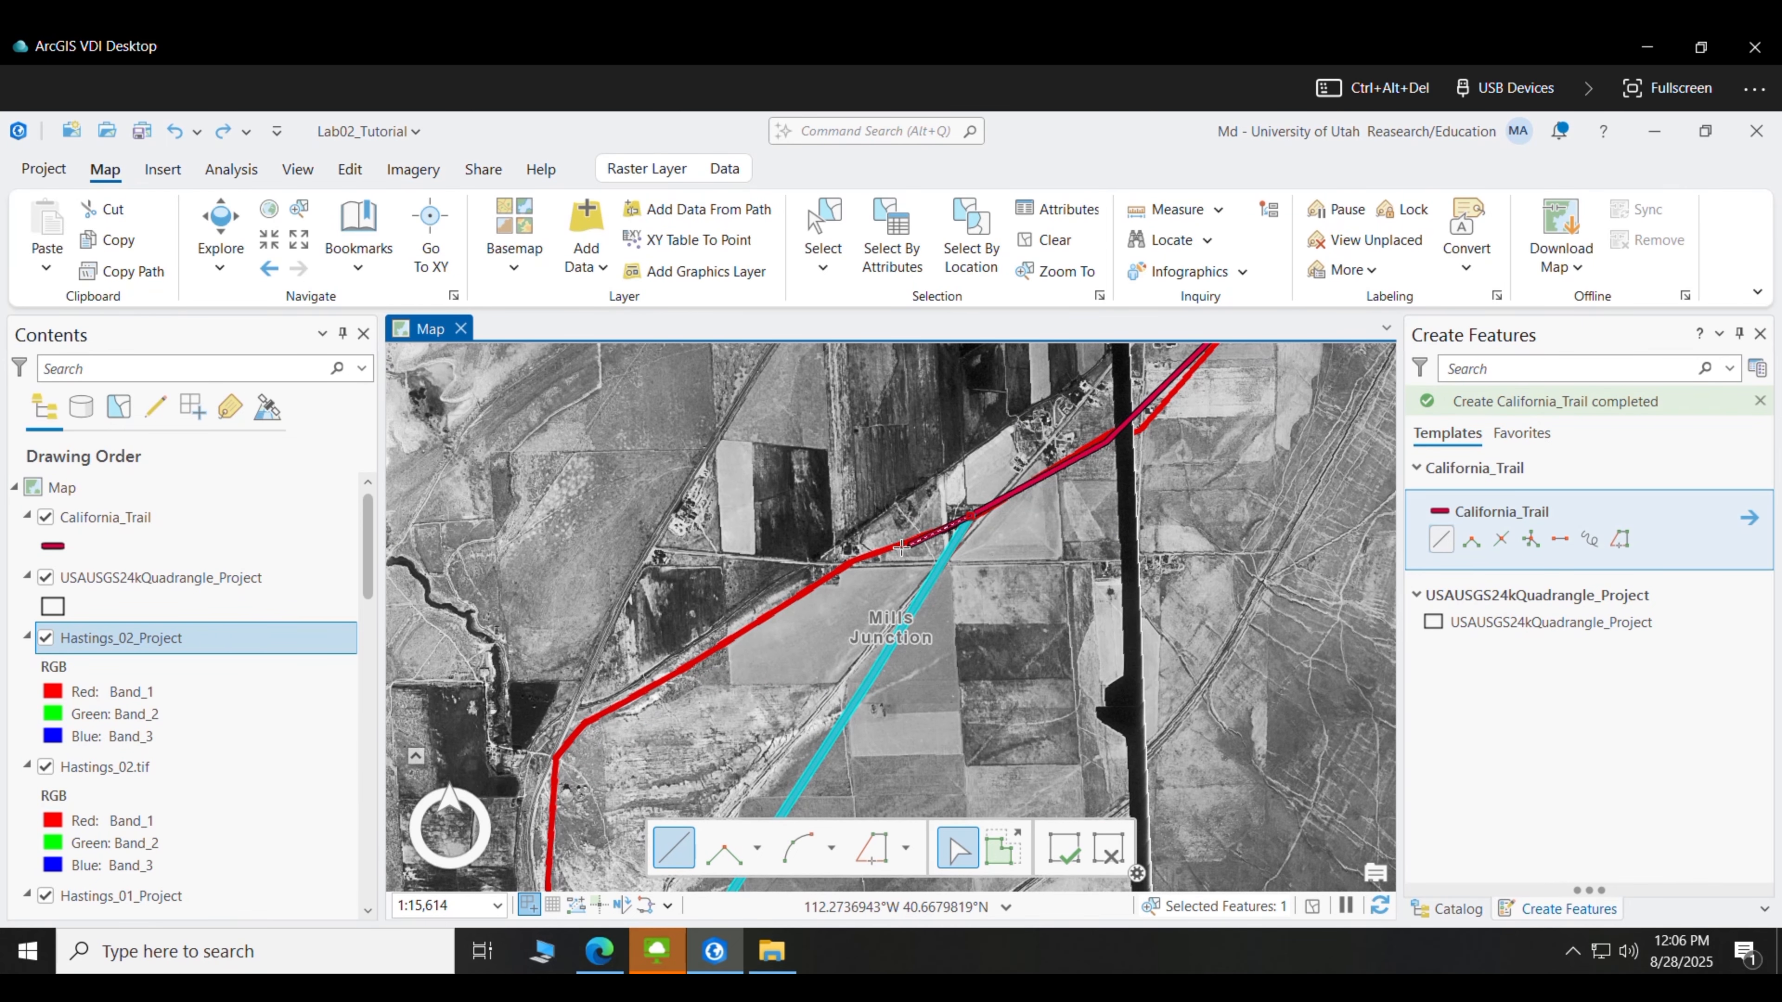
double_click(749, 605)
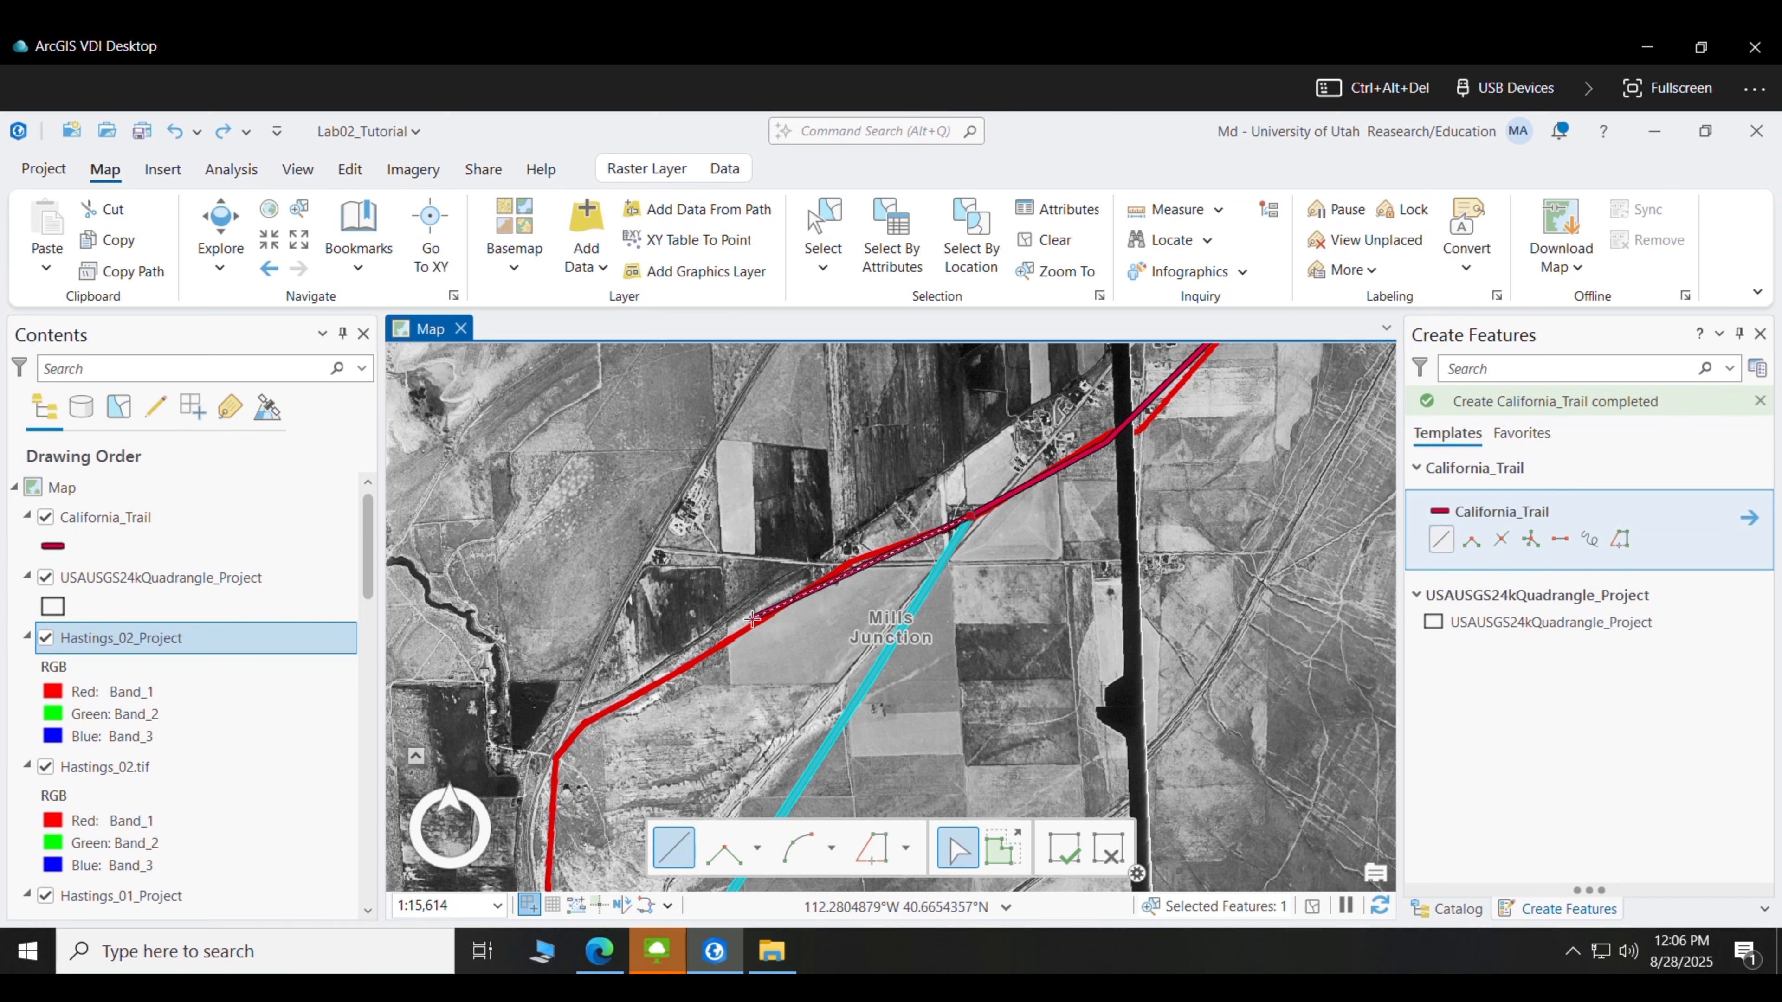
- Digitize a trail line from the existing California_Trail endpoint south past the bend
click(943, 531)
drag(844, 592, 919, 512)
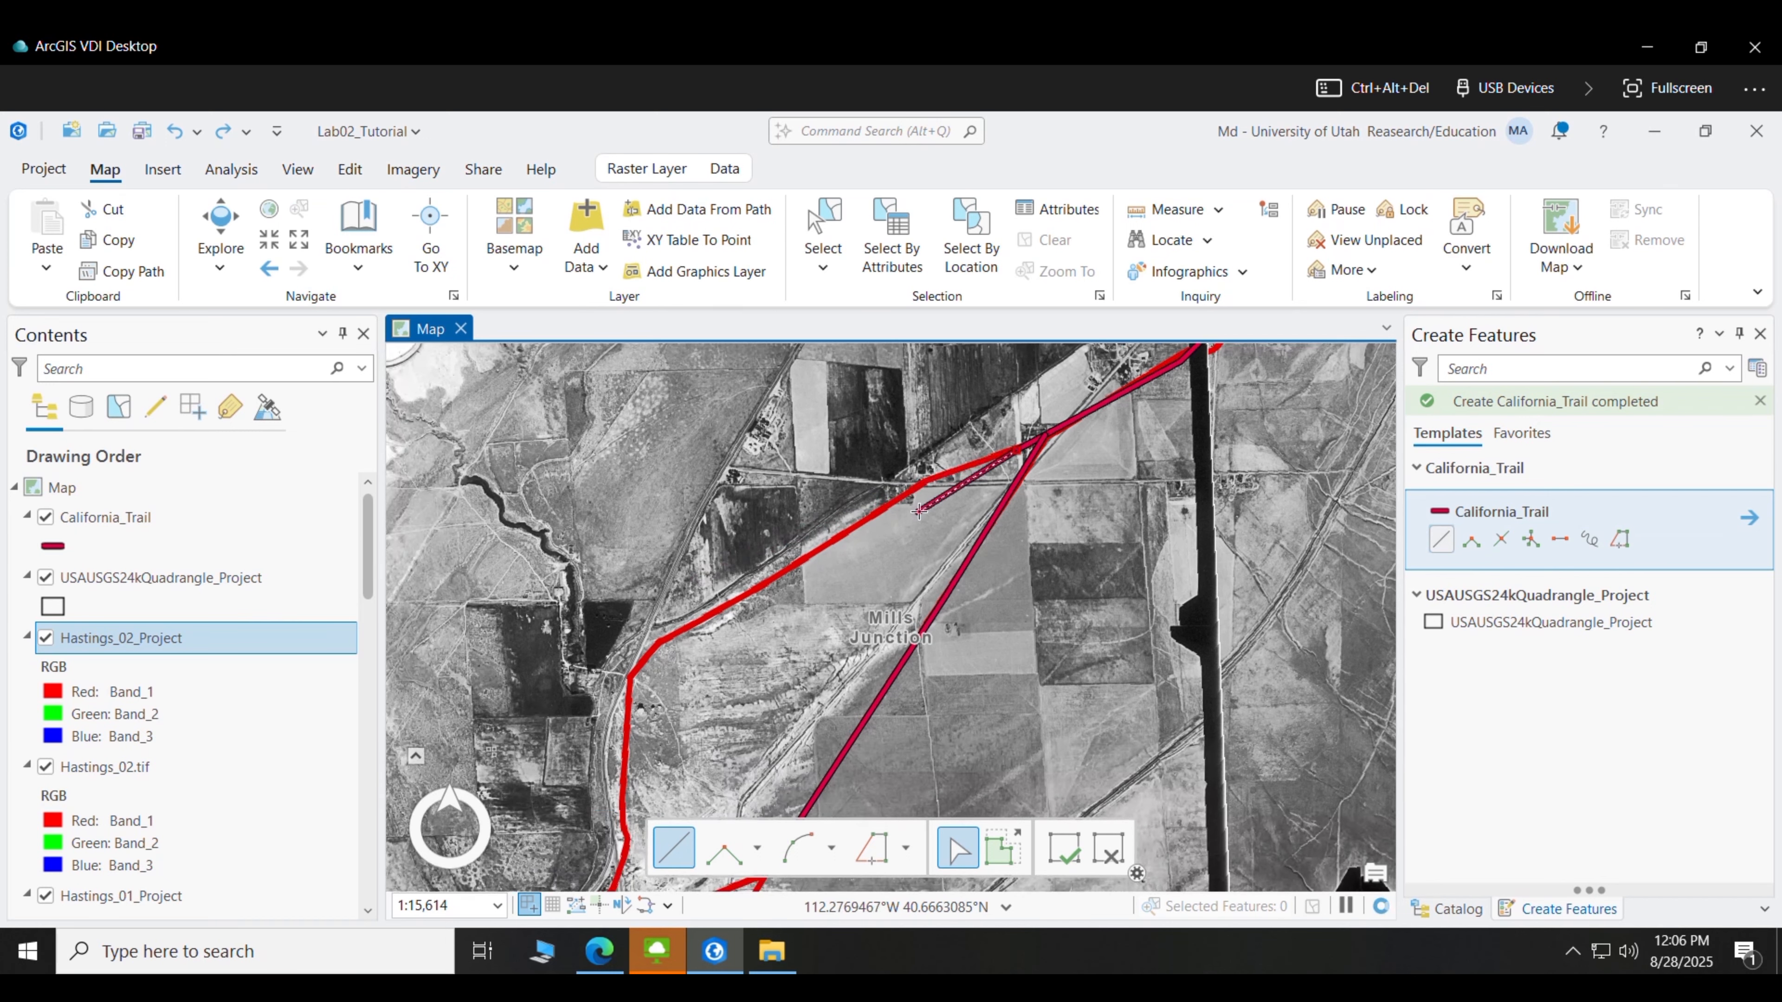
click(911, 489)
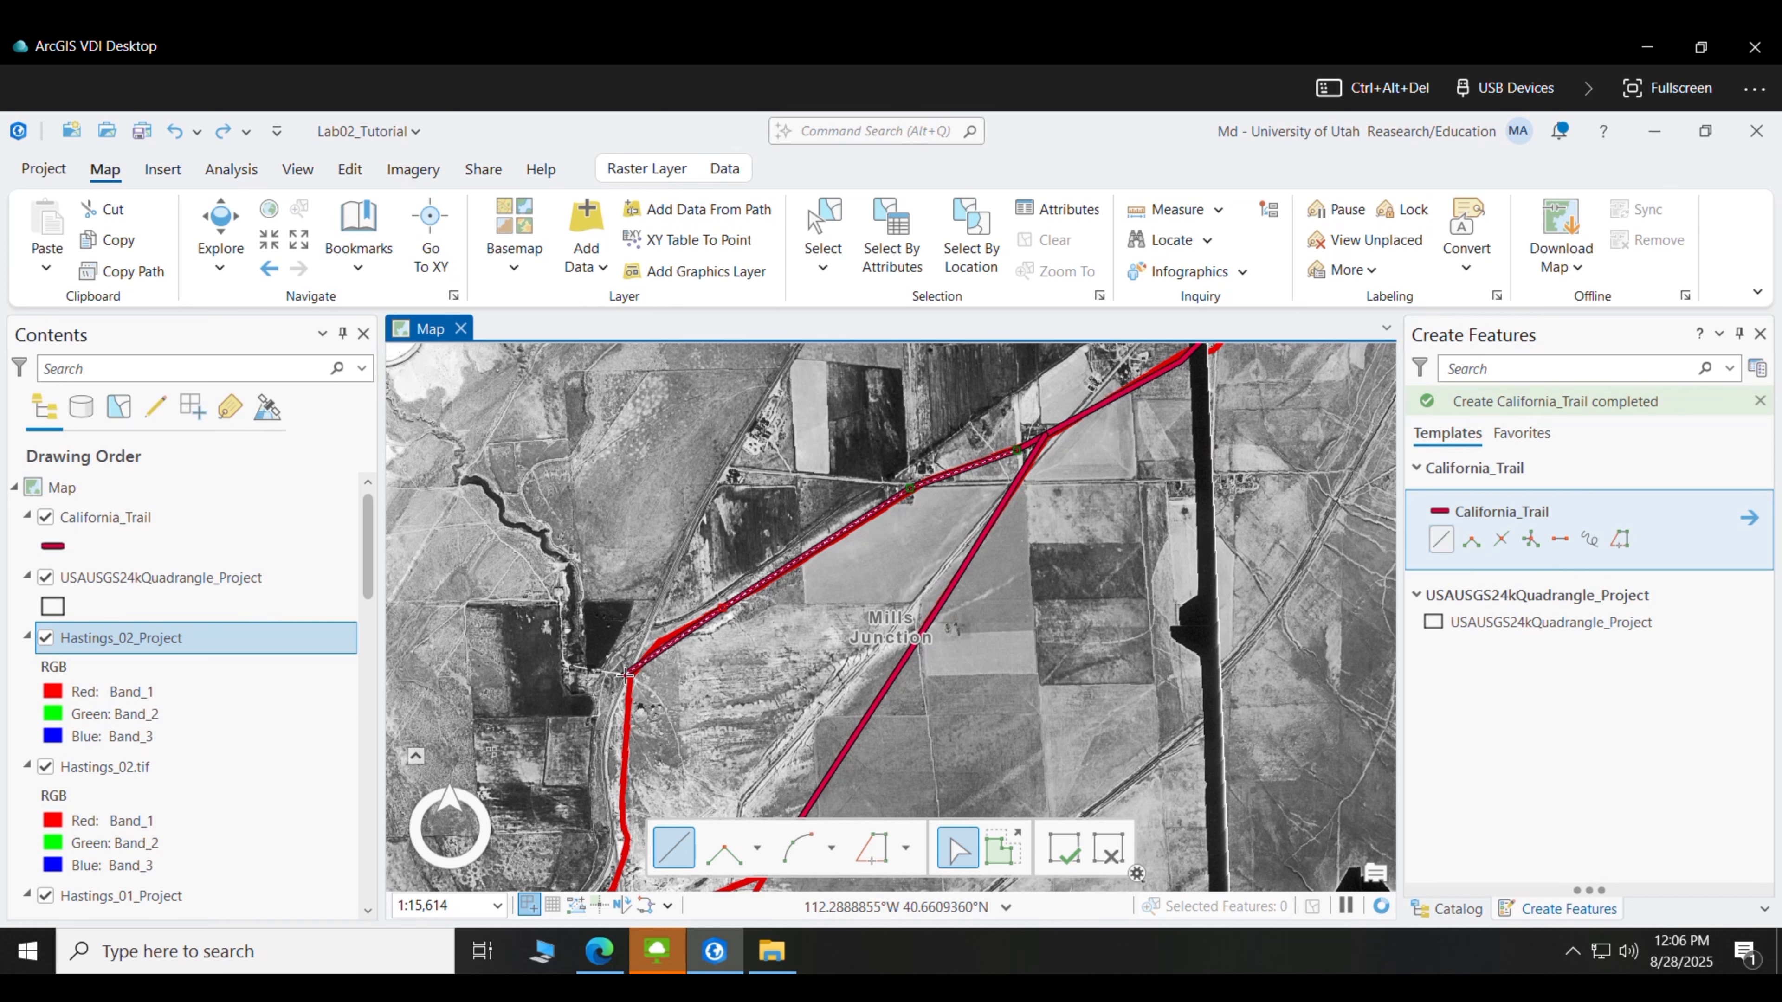
drag(784, 662, 871, 510)
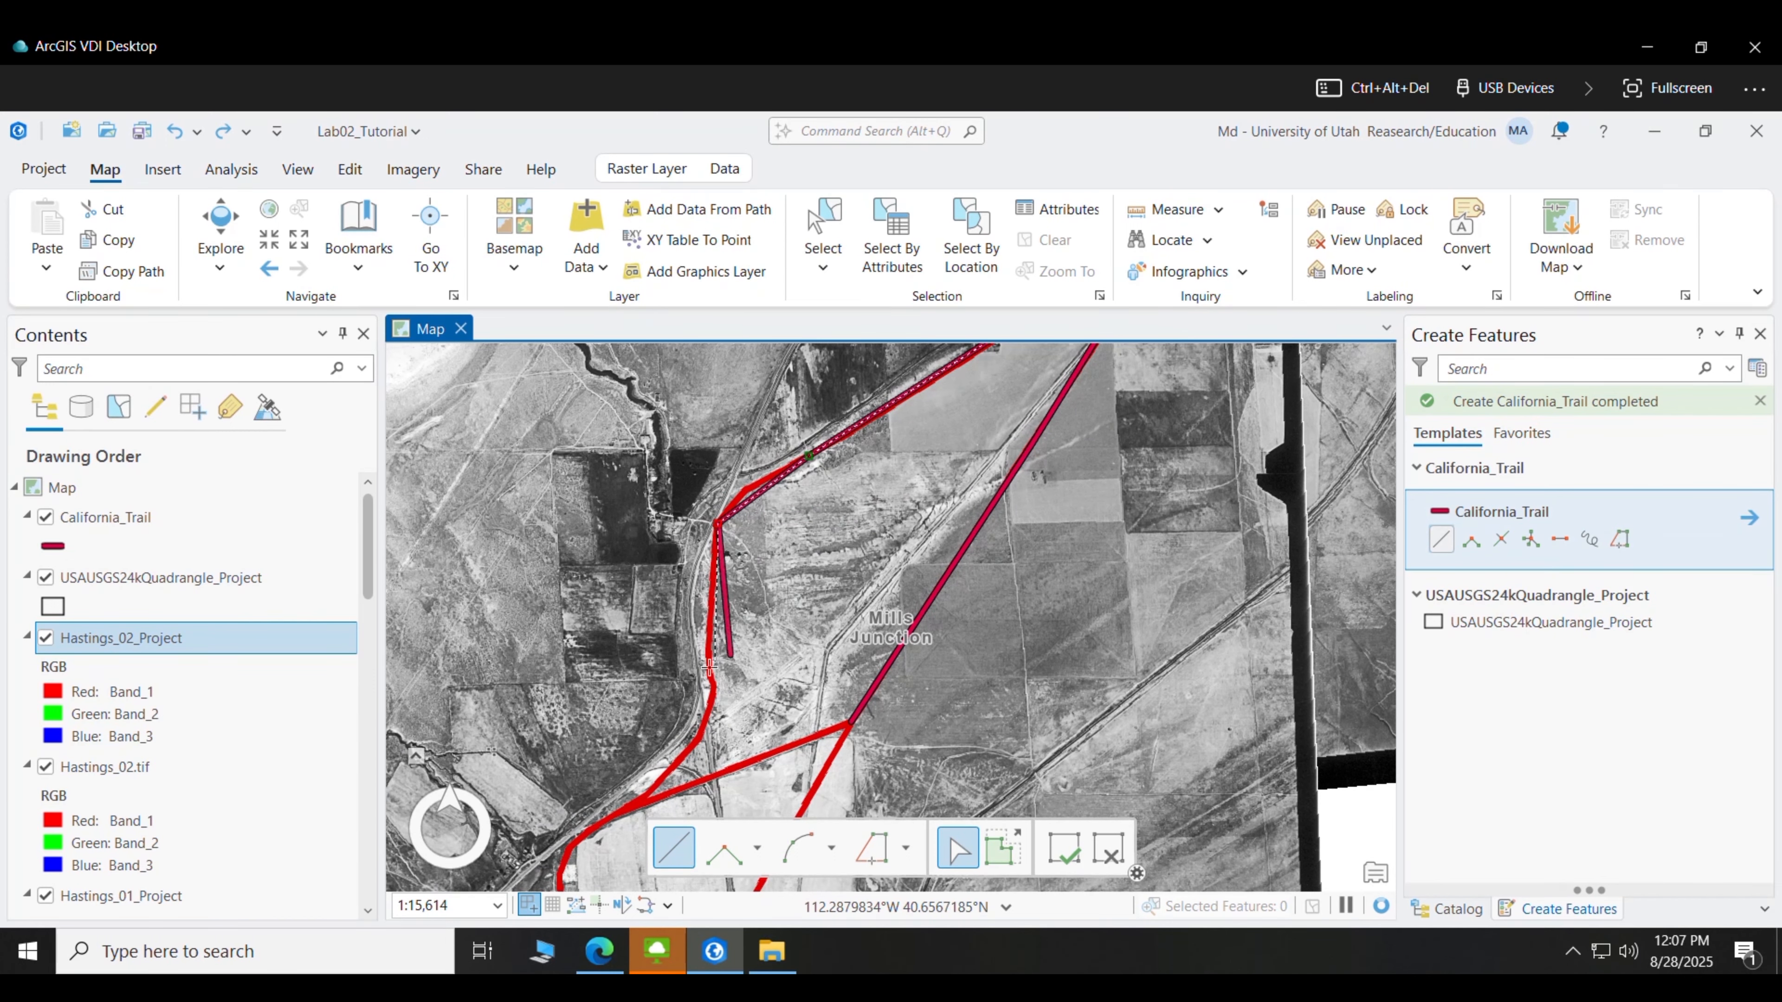
click(710, 670)
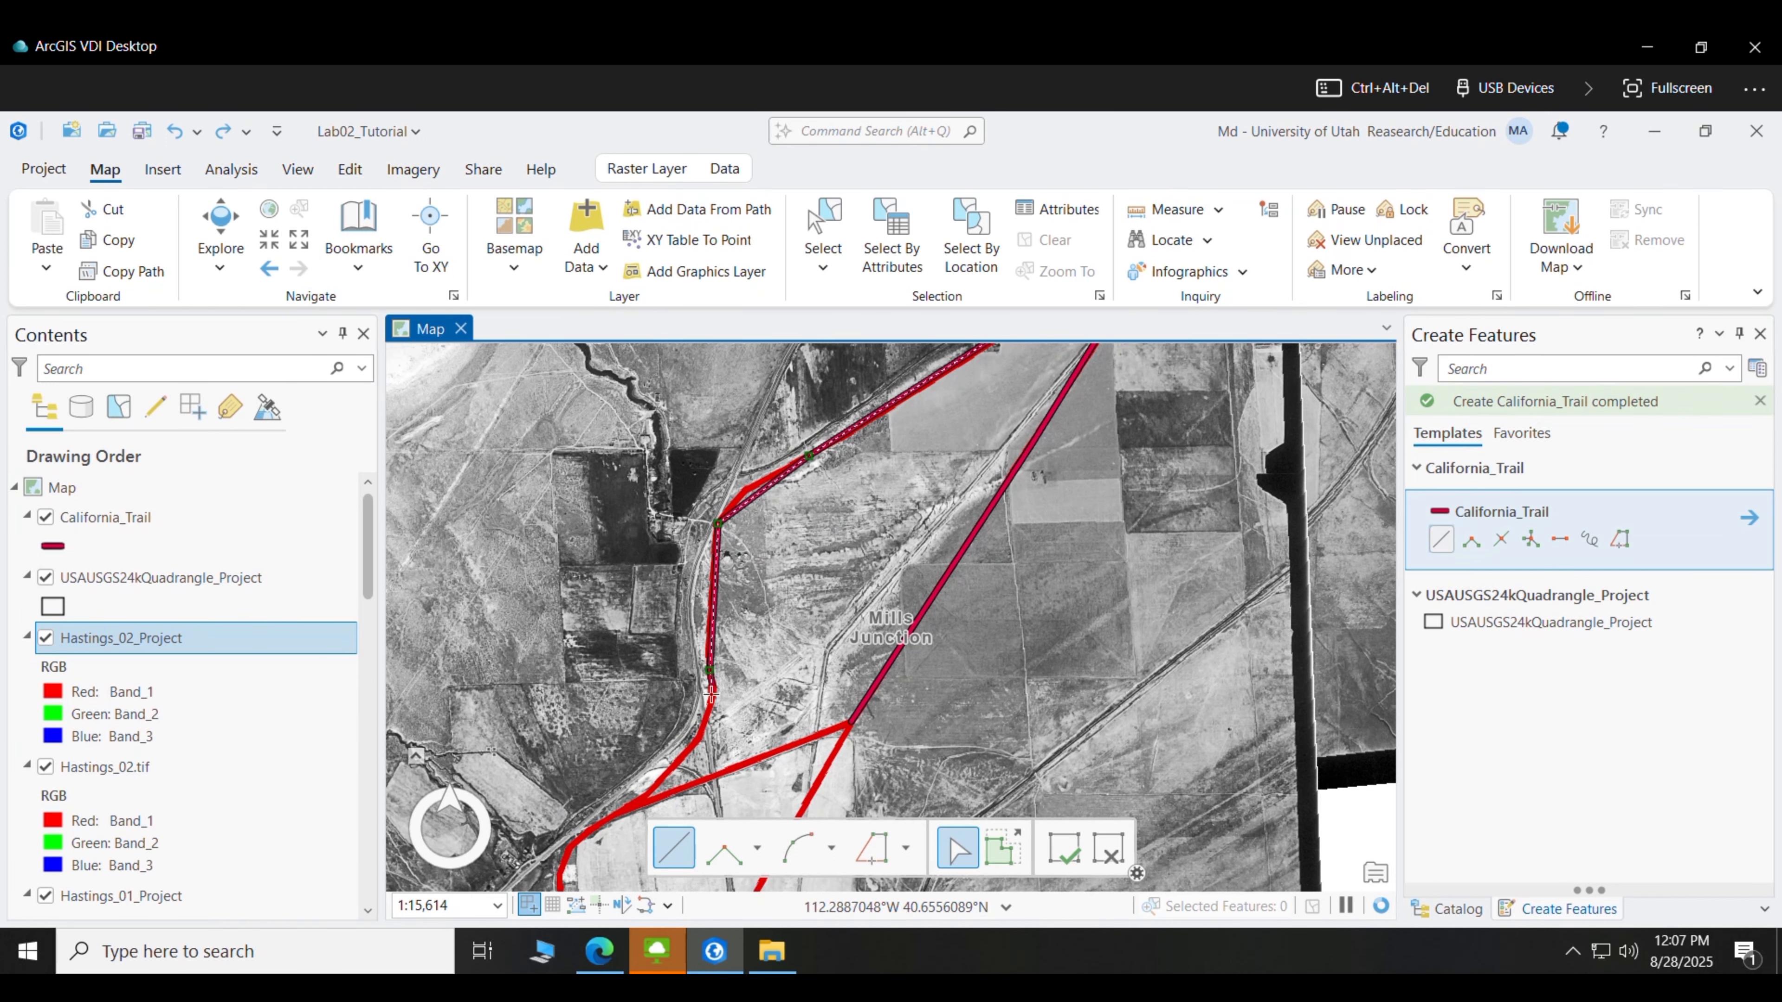
double_click(637, 805)
drag(818, 759, 876, 576)
- Add a line from the trail endpoint to the bend, plus a short connector to the California_Trail endpoint
click(906, 545)
drag(971, 691, 852, 412)
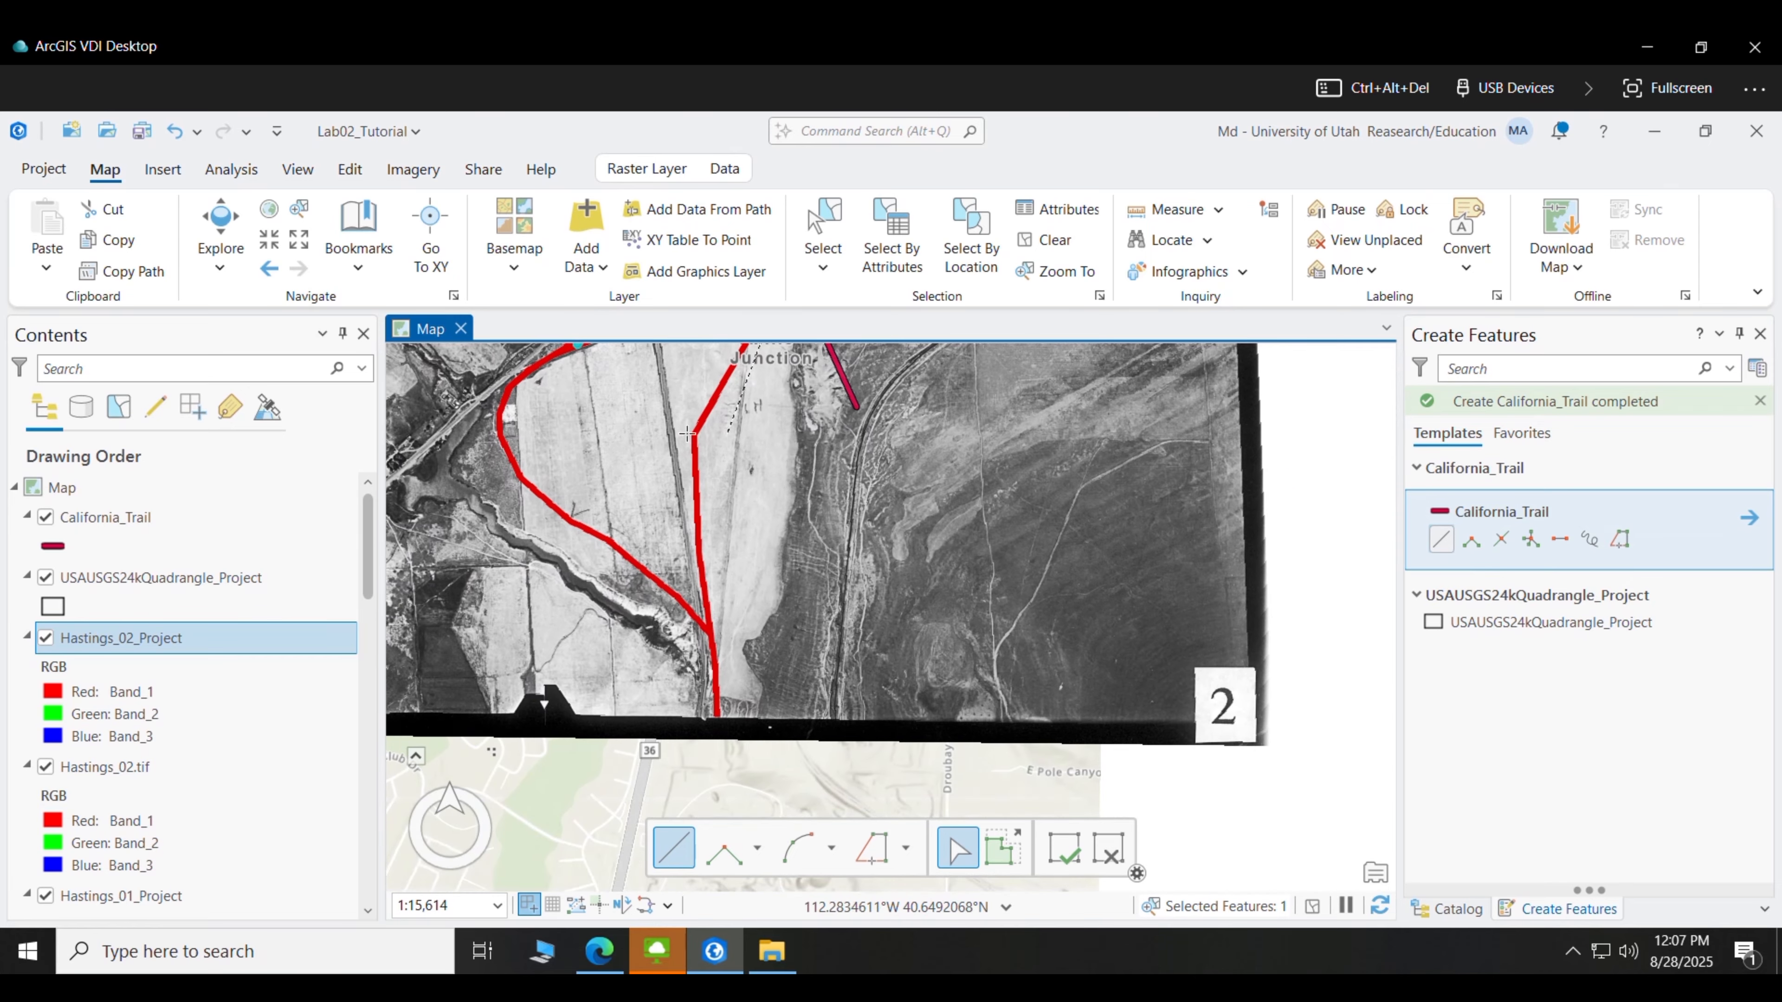
click(697, 434)
double_click(710, 630)
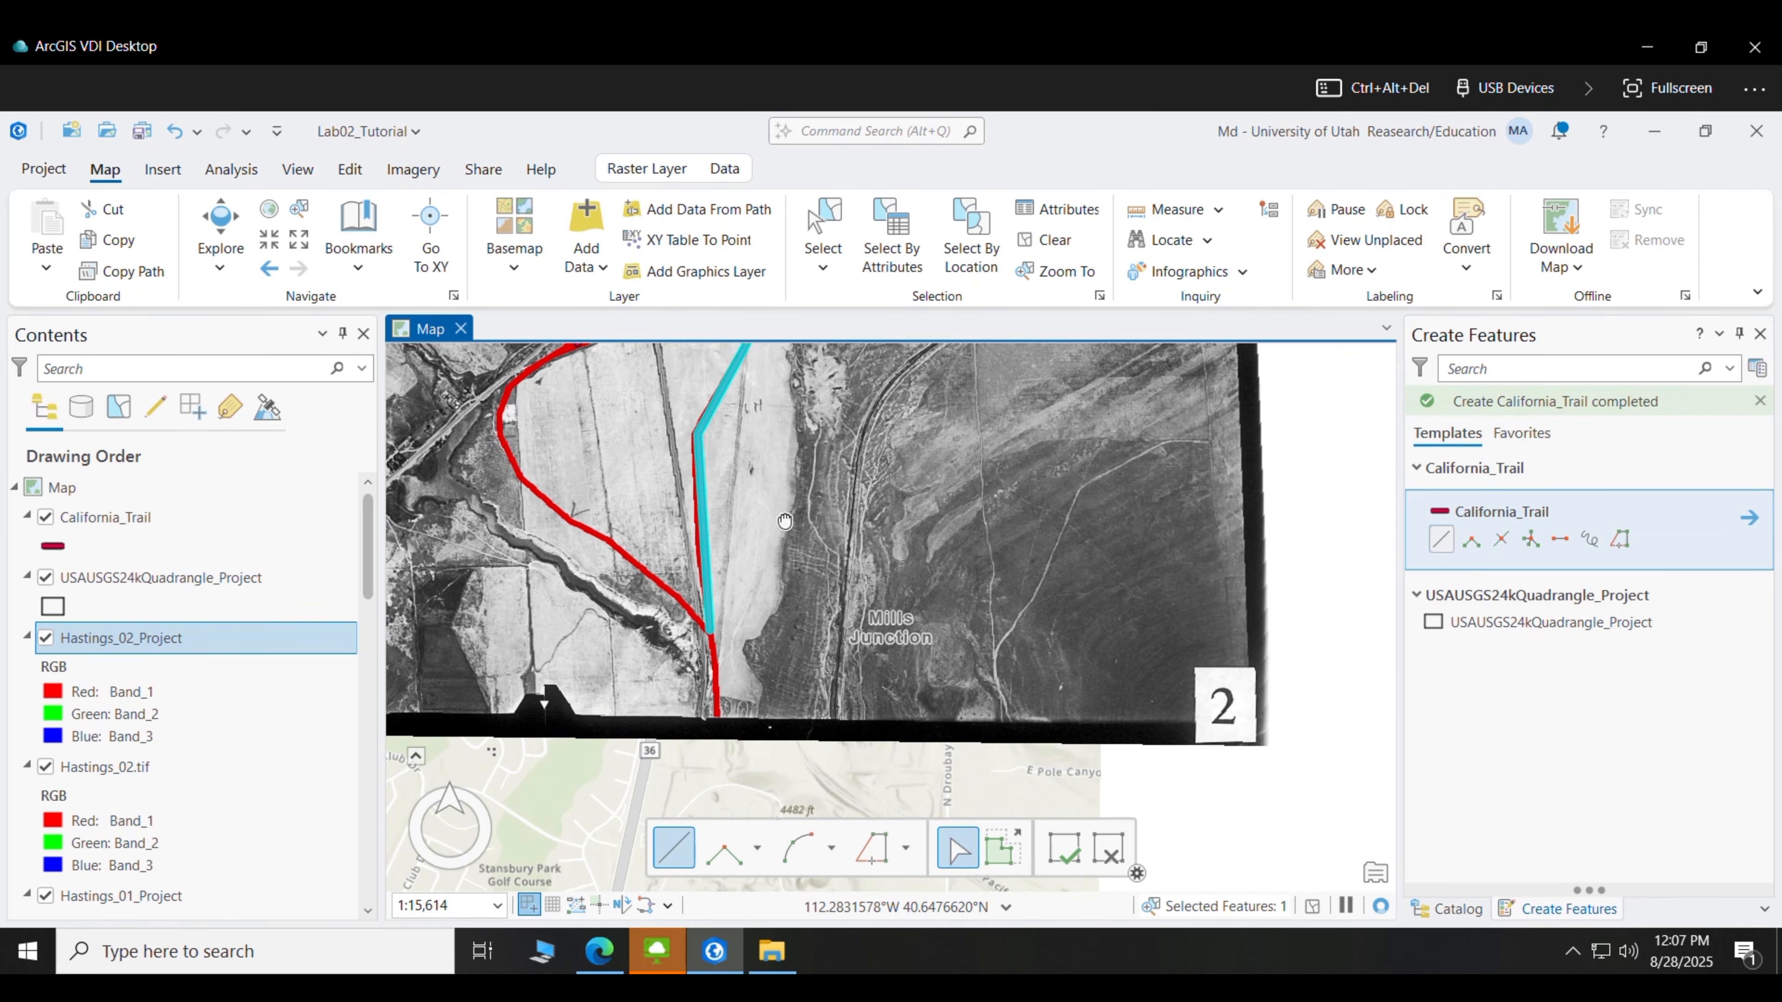
drag(710, 630, 719, 797)
click(800, 430)
double_click(586, 512)
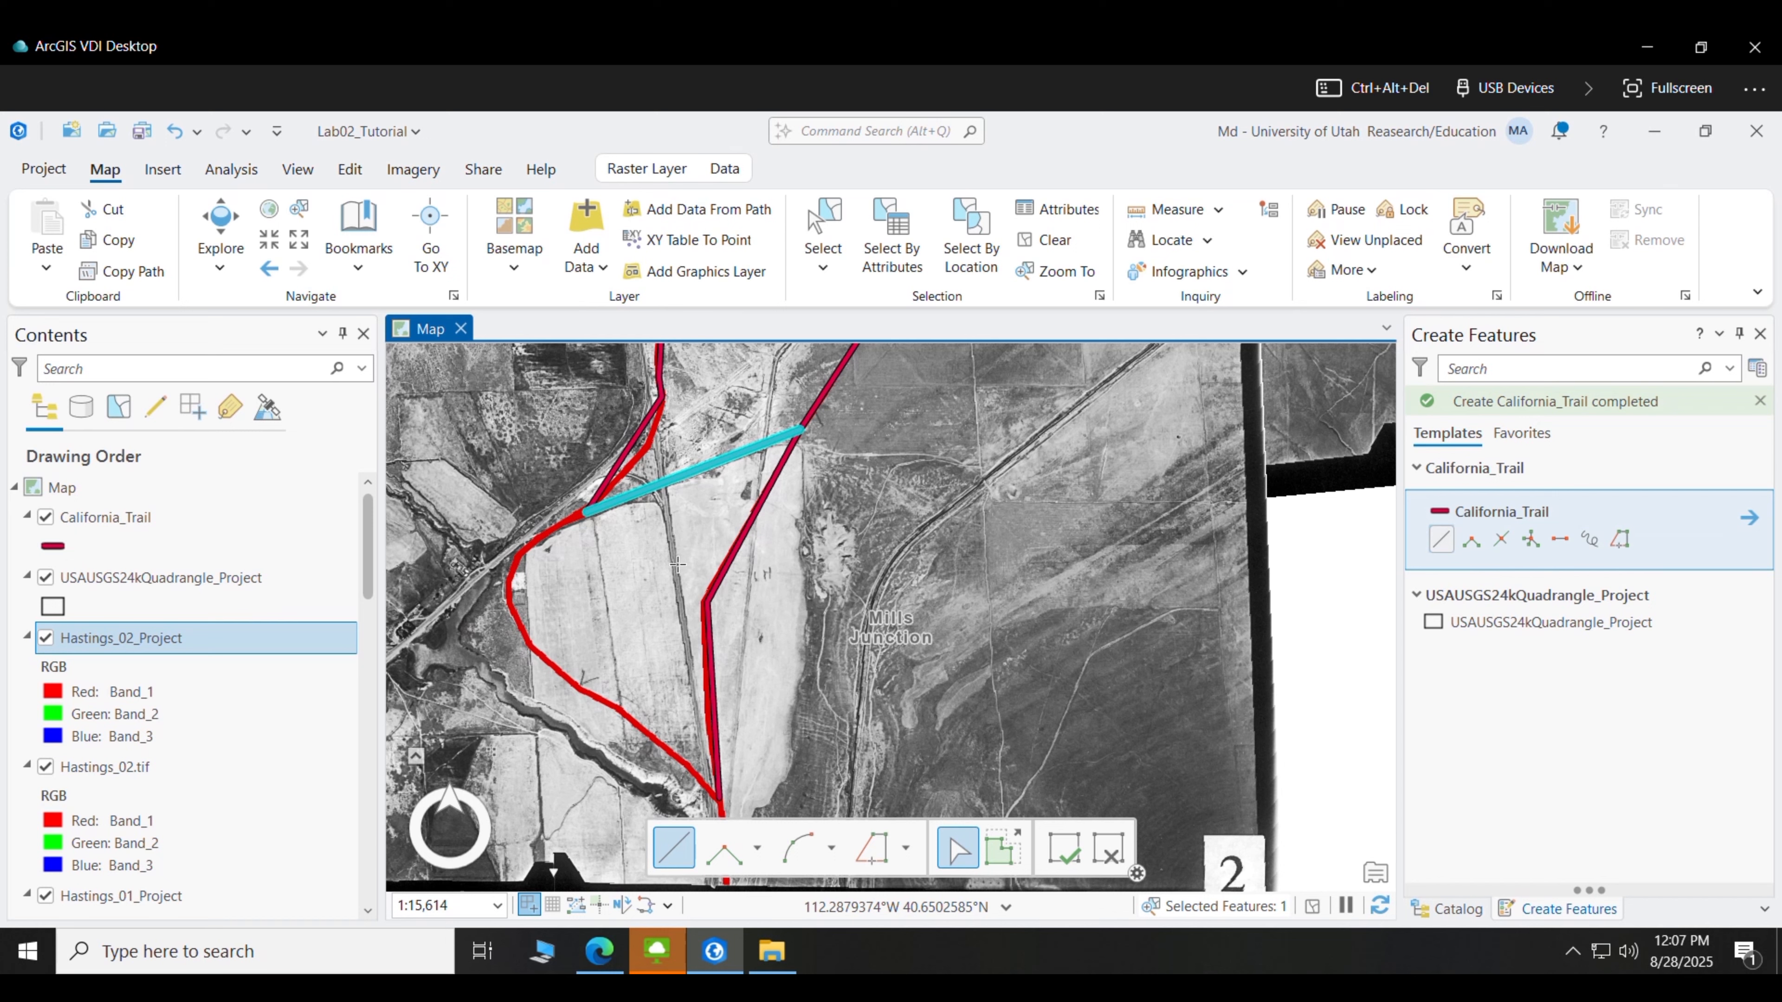
- Trace the western branch southward and add a short final segment to the photo's bottom edge
click(800, 429)
click(586, 512)
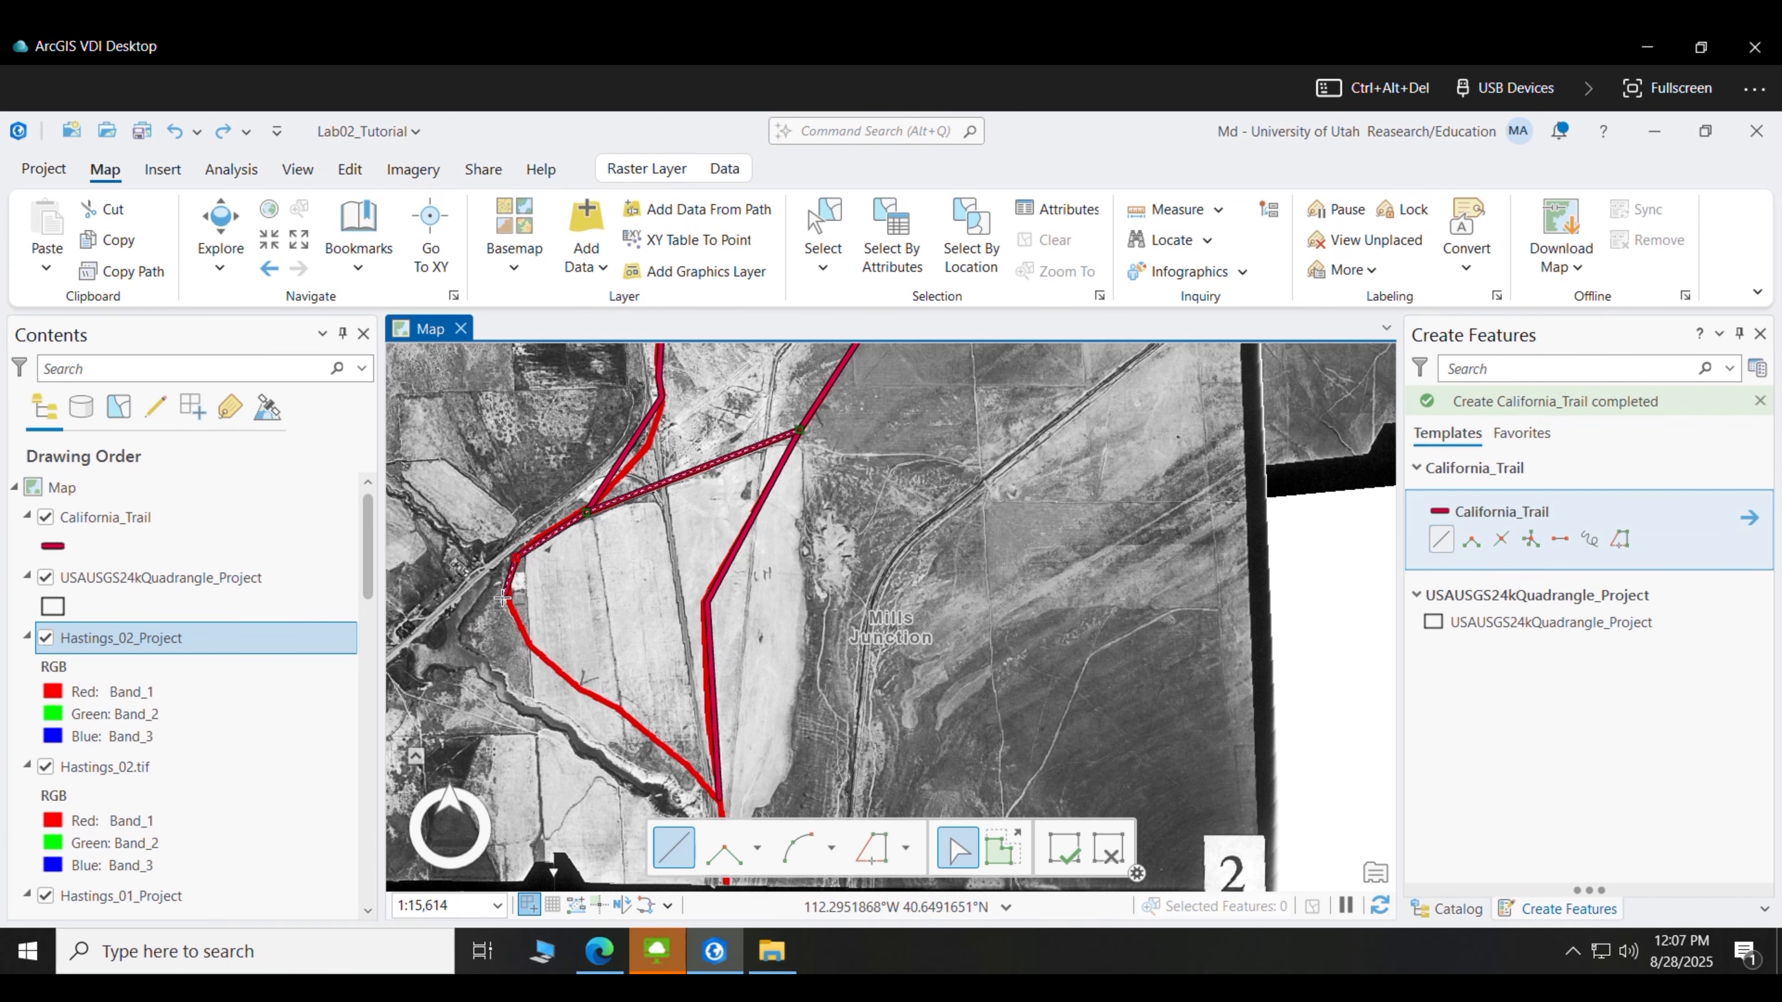
click(649, 732)
drag(649, 732, 549, 460)
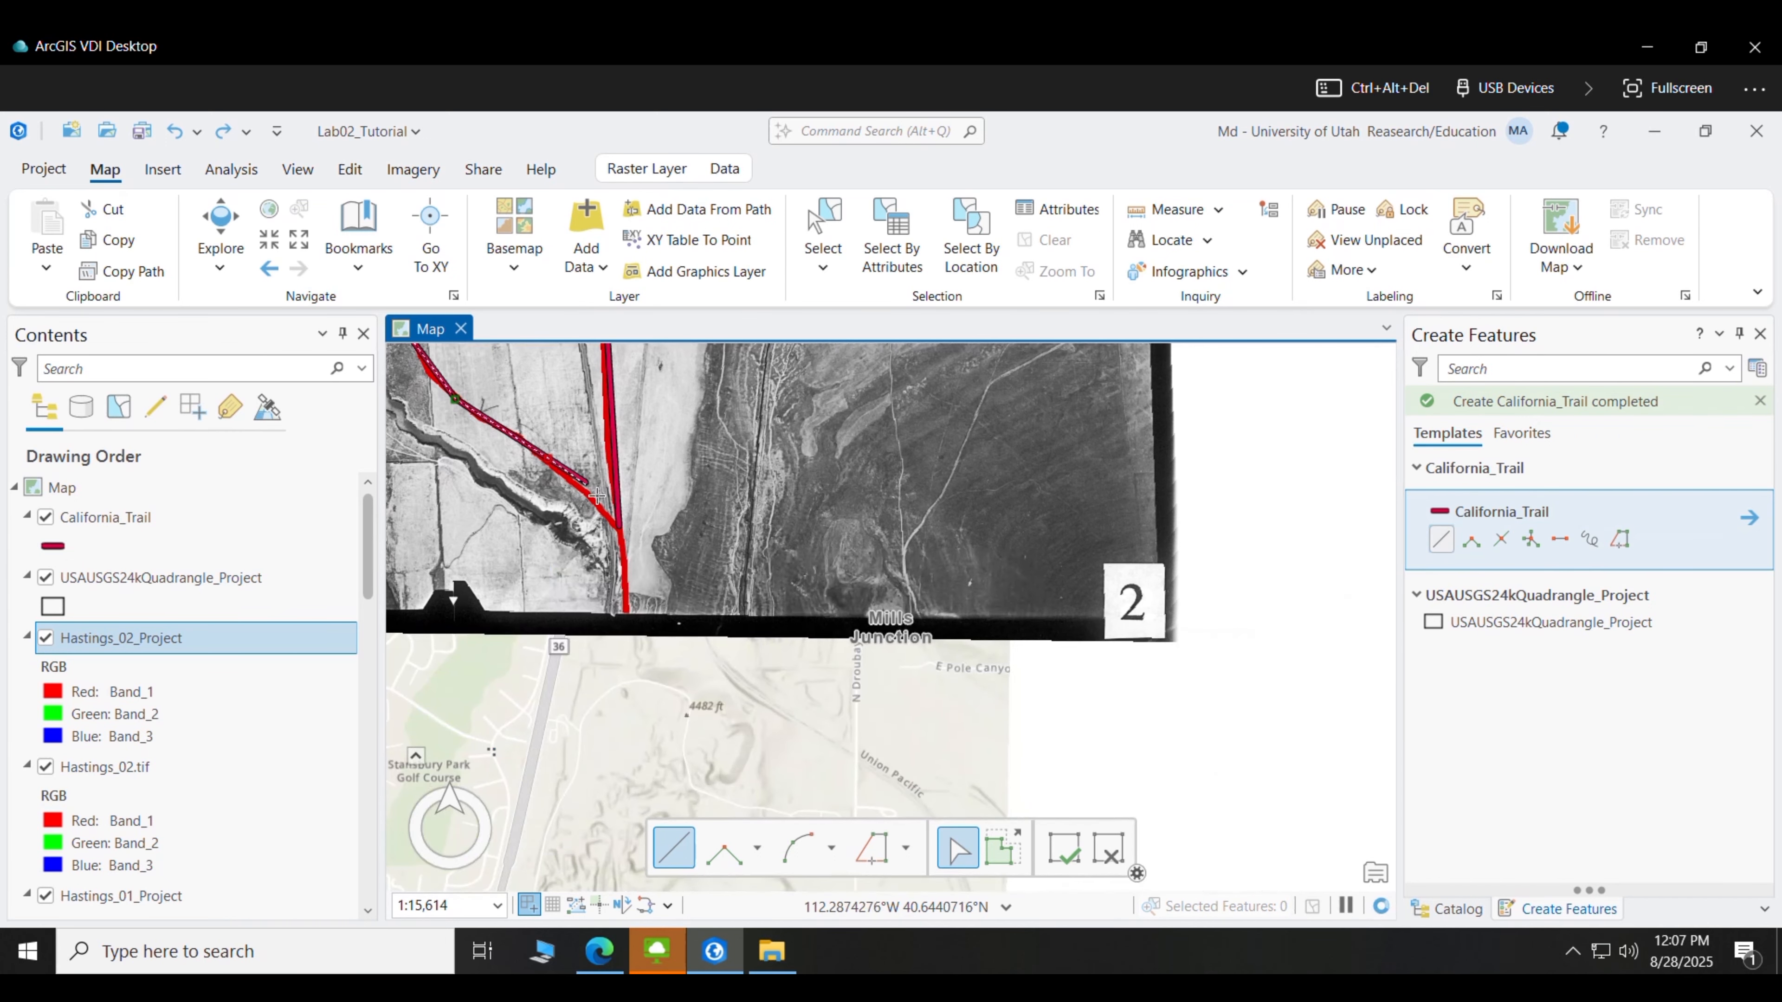
double_click(618, 528)
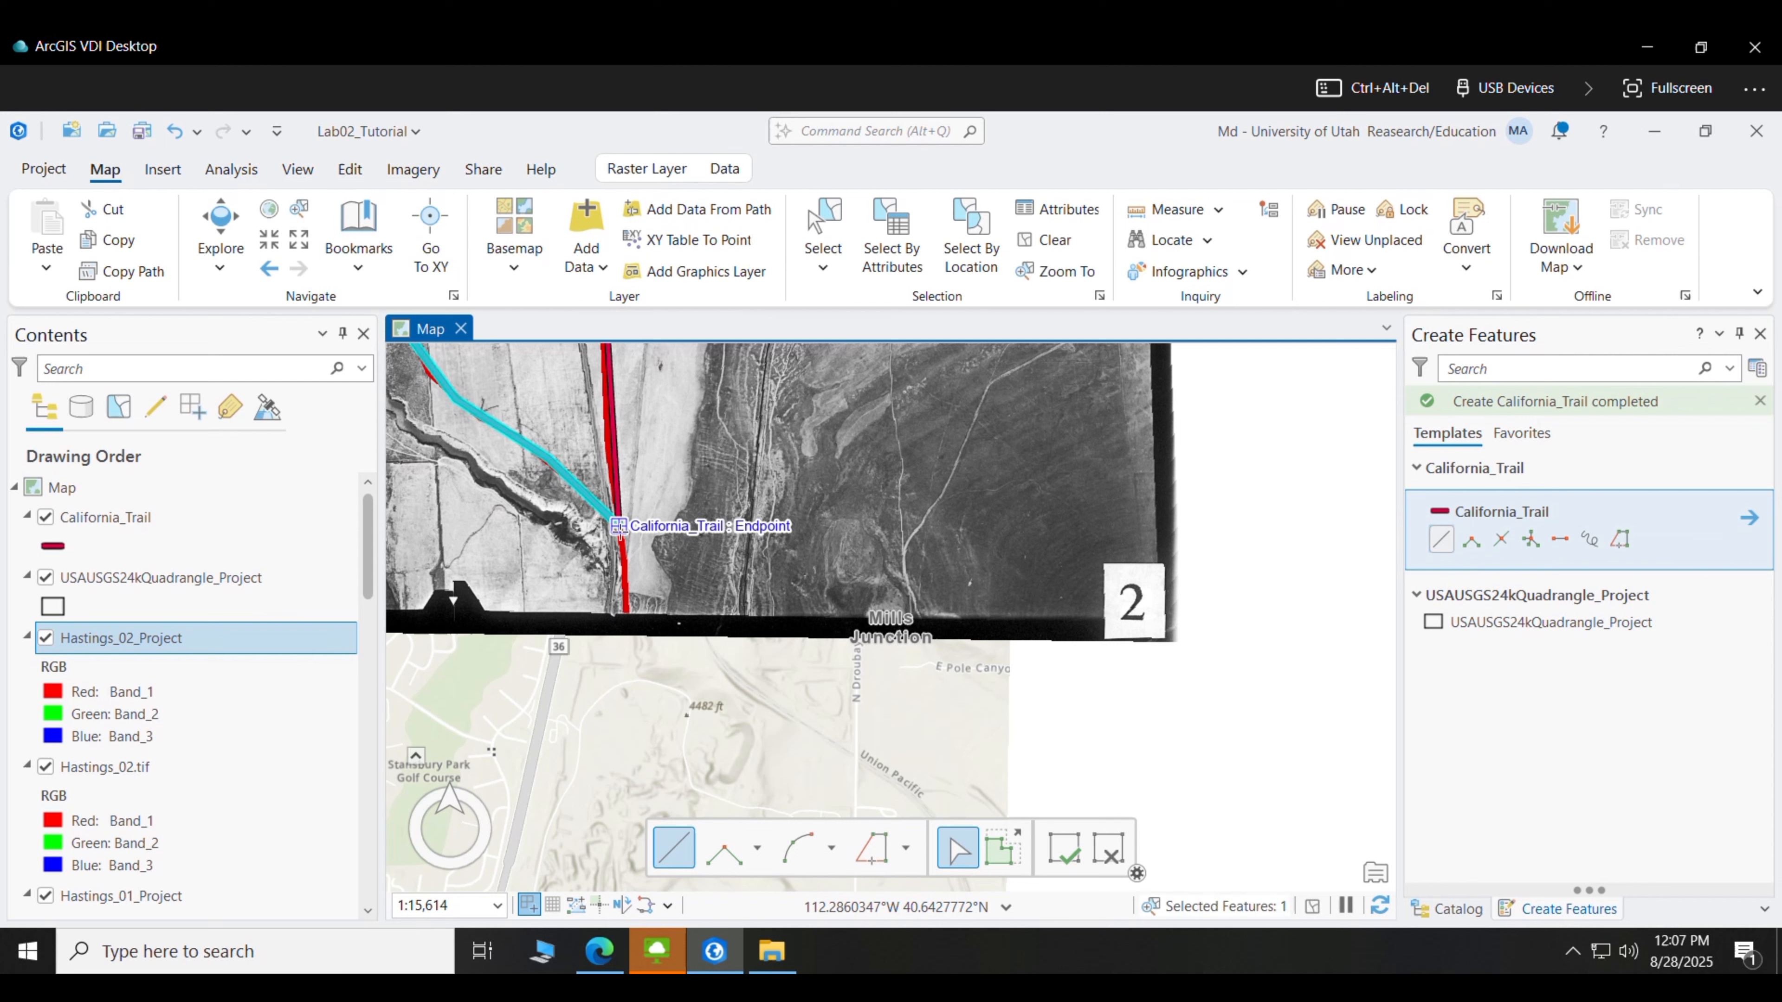
click(618, 527)
double_click(627, 617)
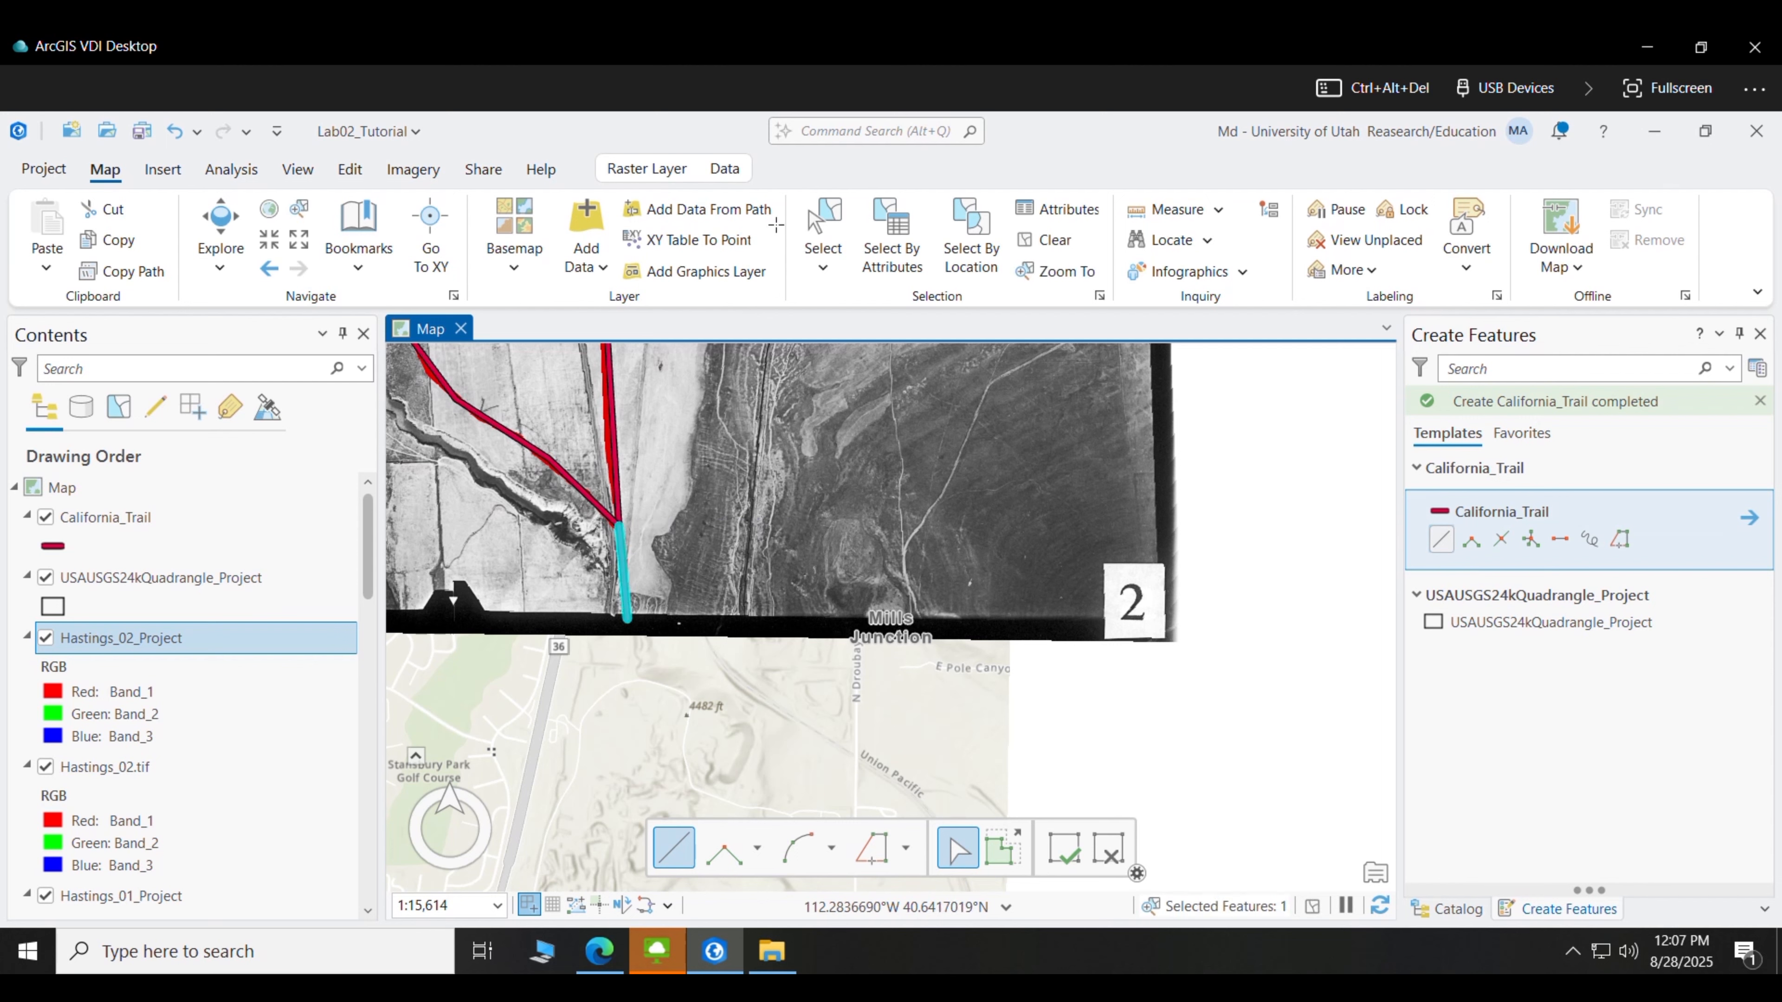
click(350, 169)
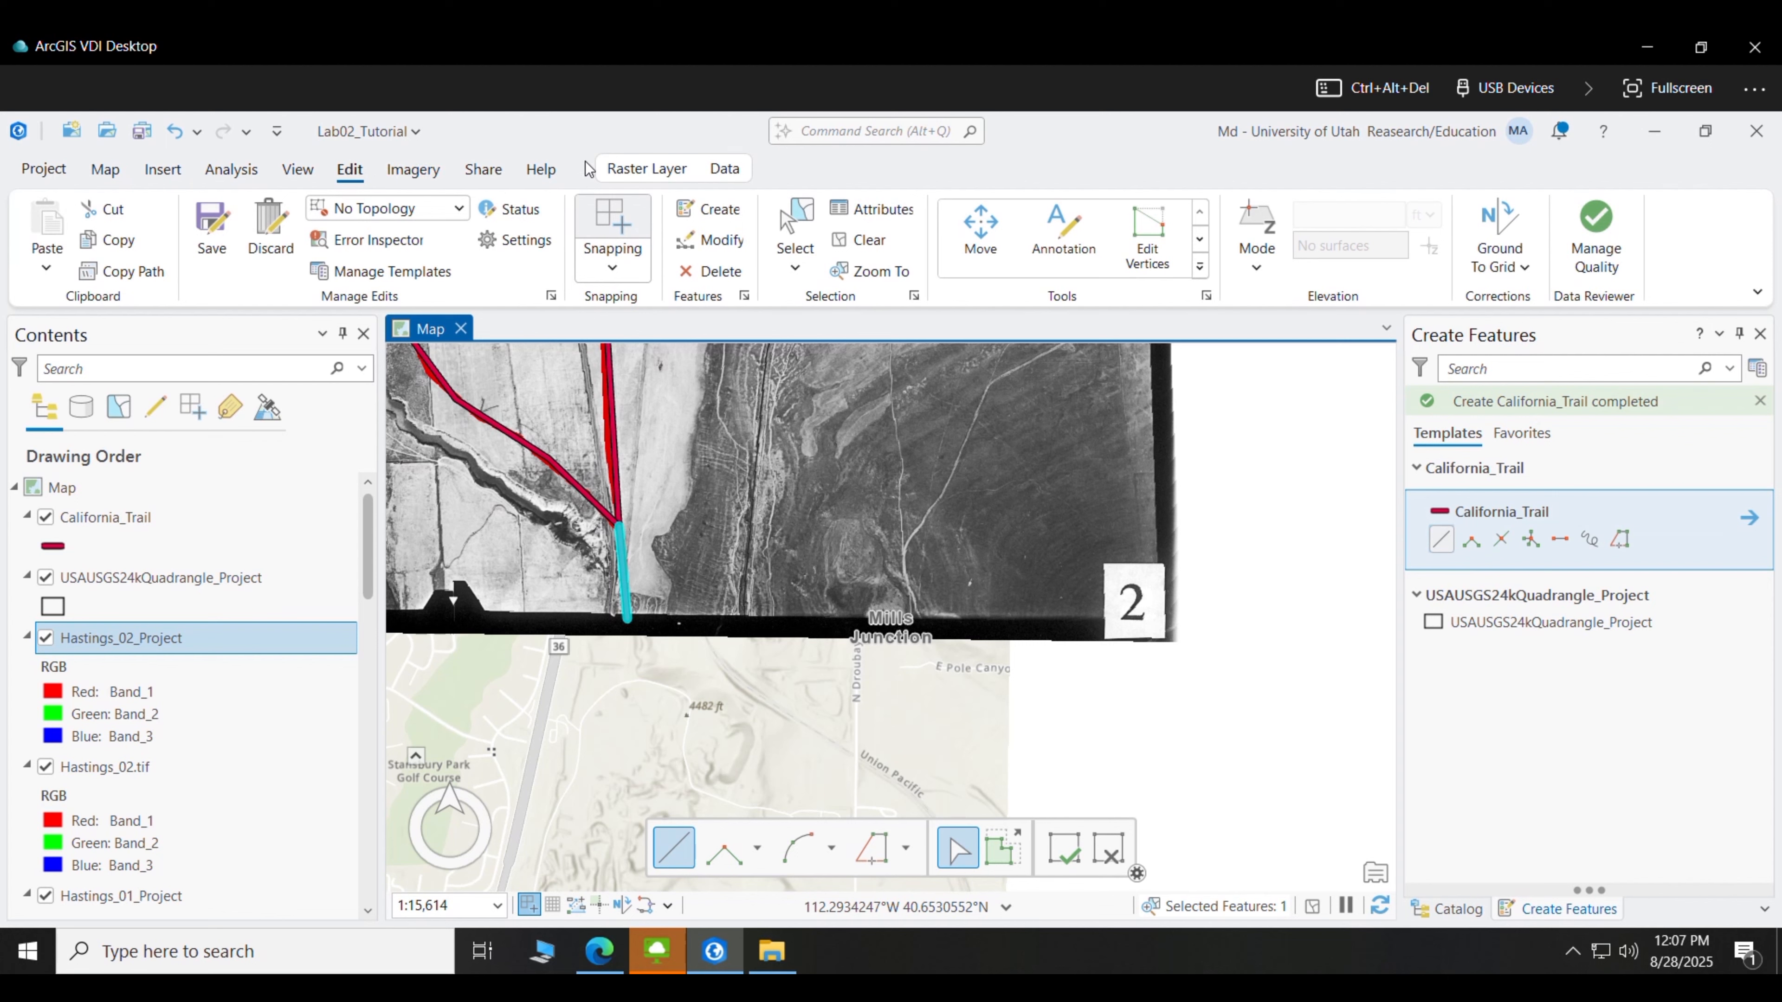
- Save all California_Trail edits, confirming Yes in the Save Edits dialog
click(212, 233)
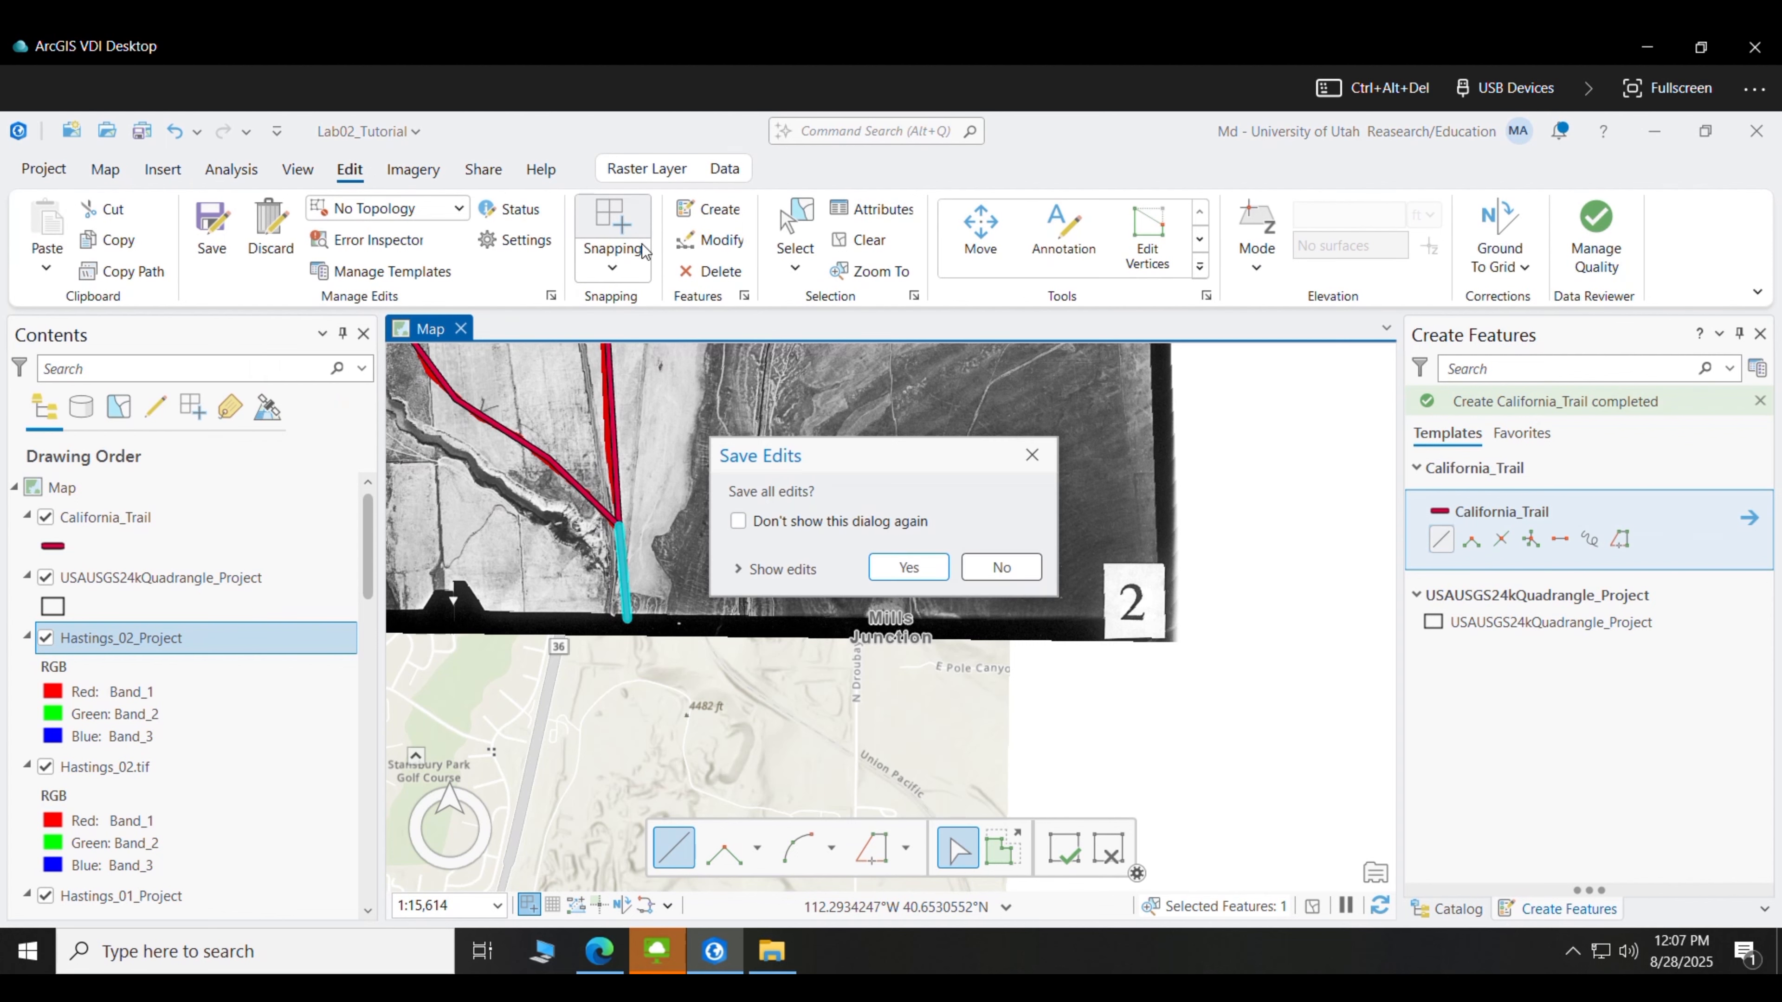
click(901, 567)
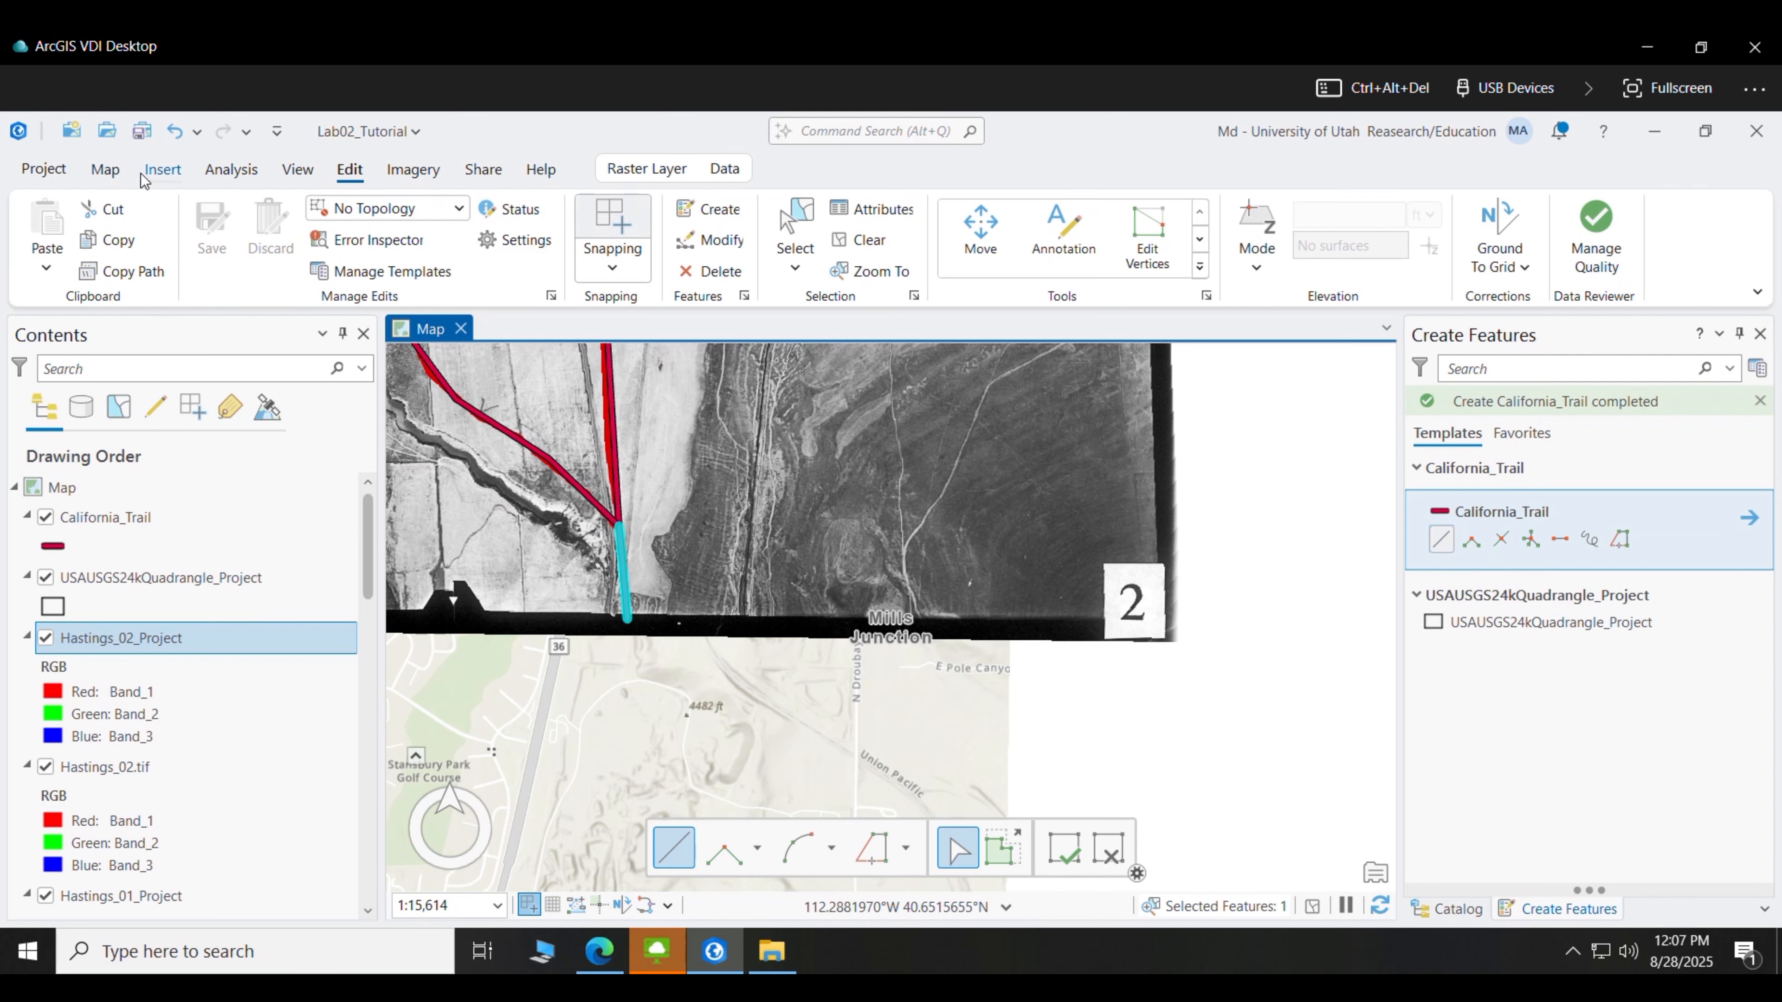
- Browse the Catalog pane and zoom the map to the full Hastings_02_Project extent
click(1760, 334)
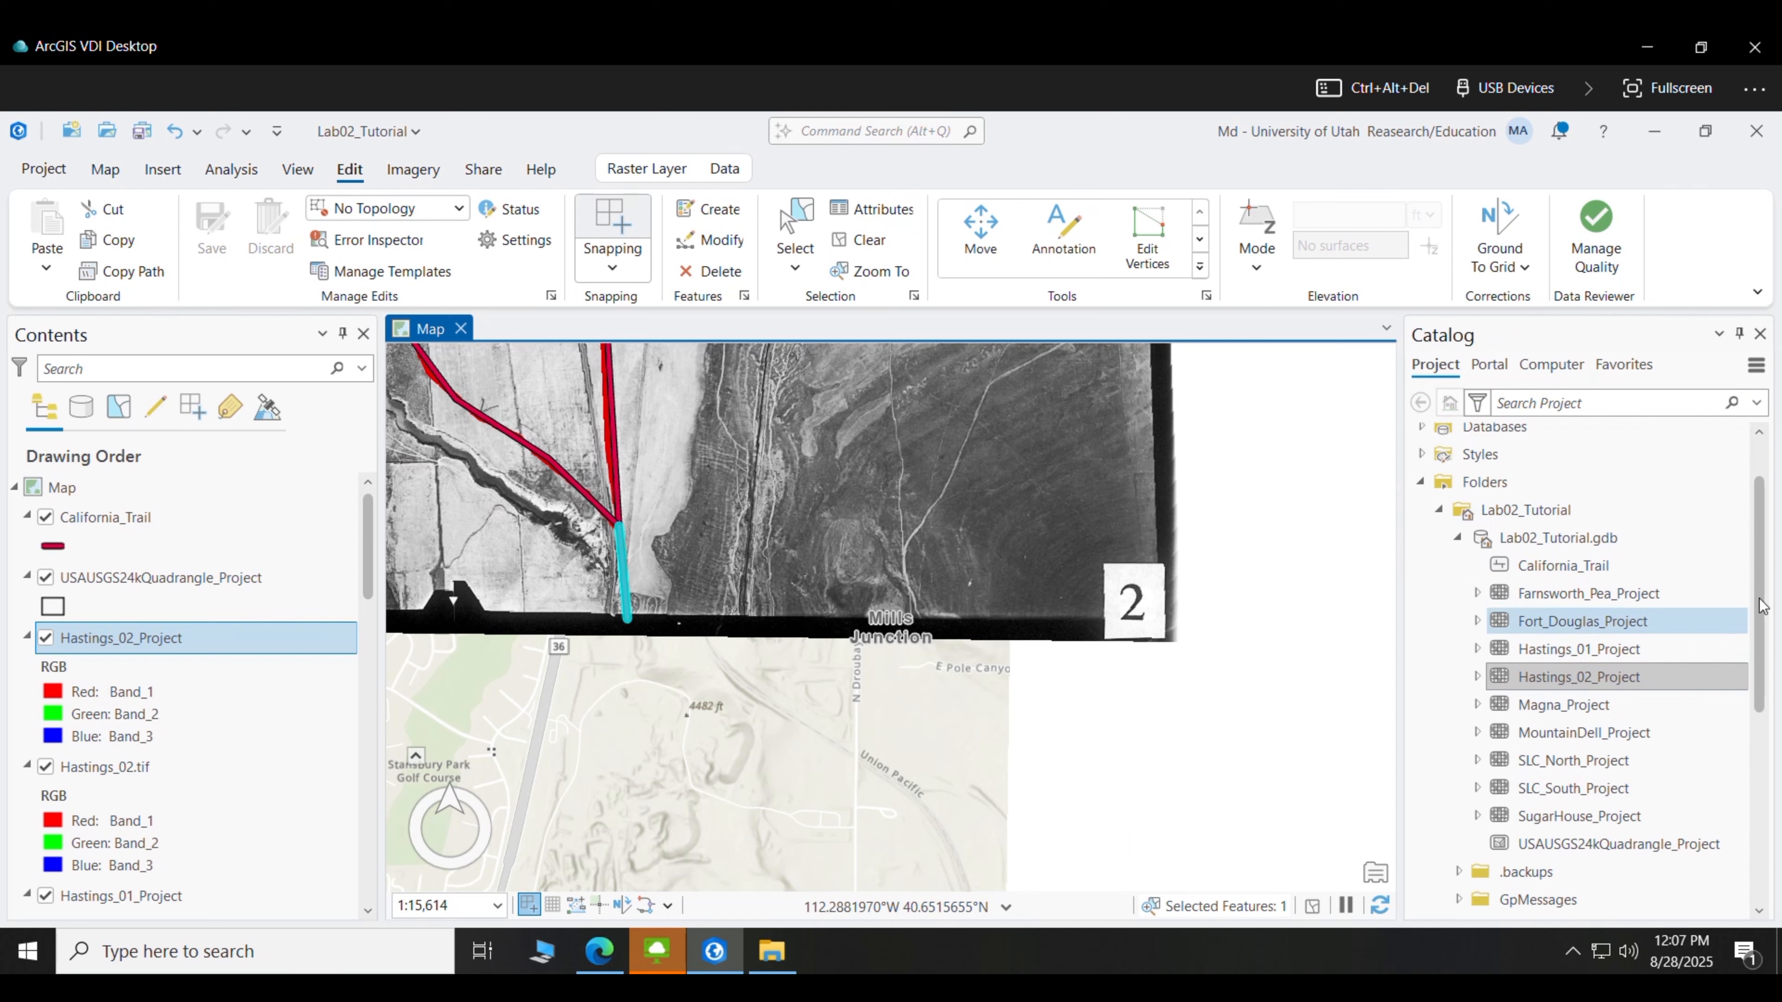
scroll(1543, 603, down, 3)
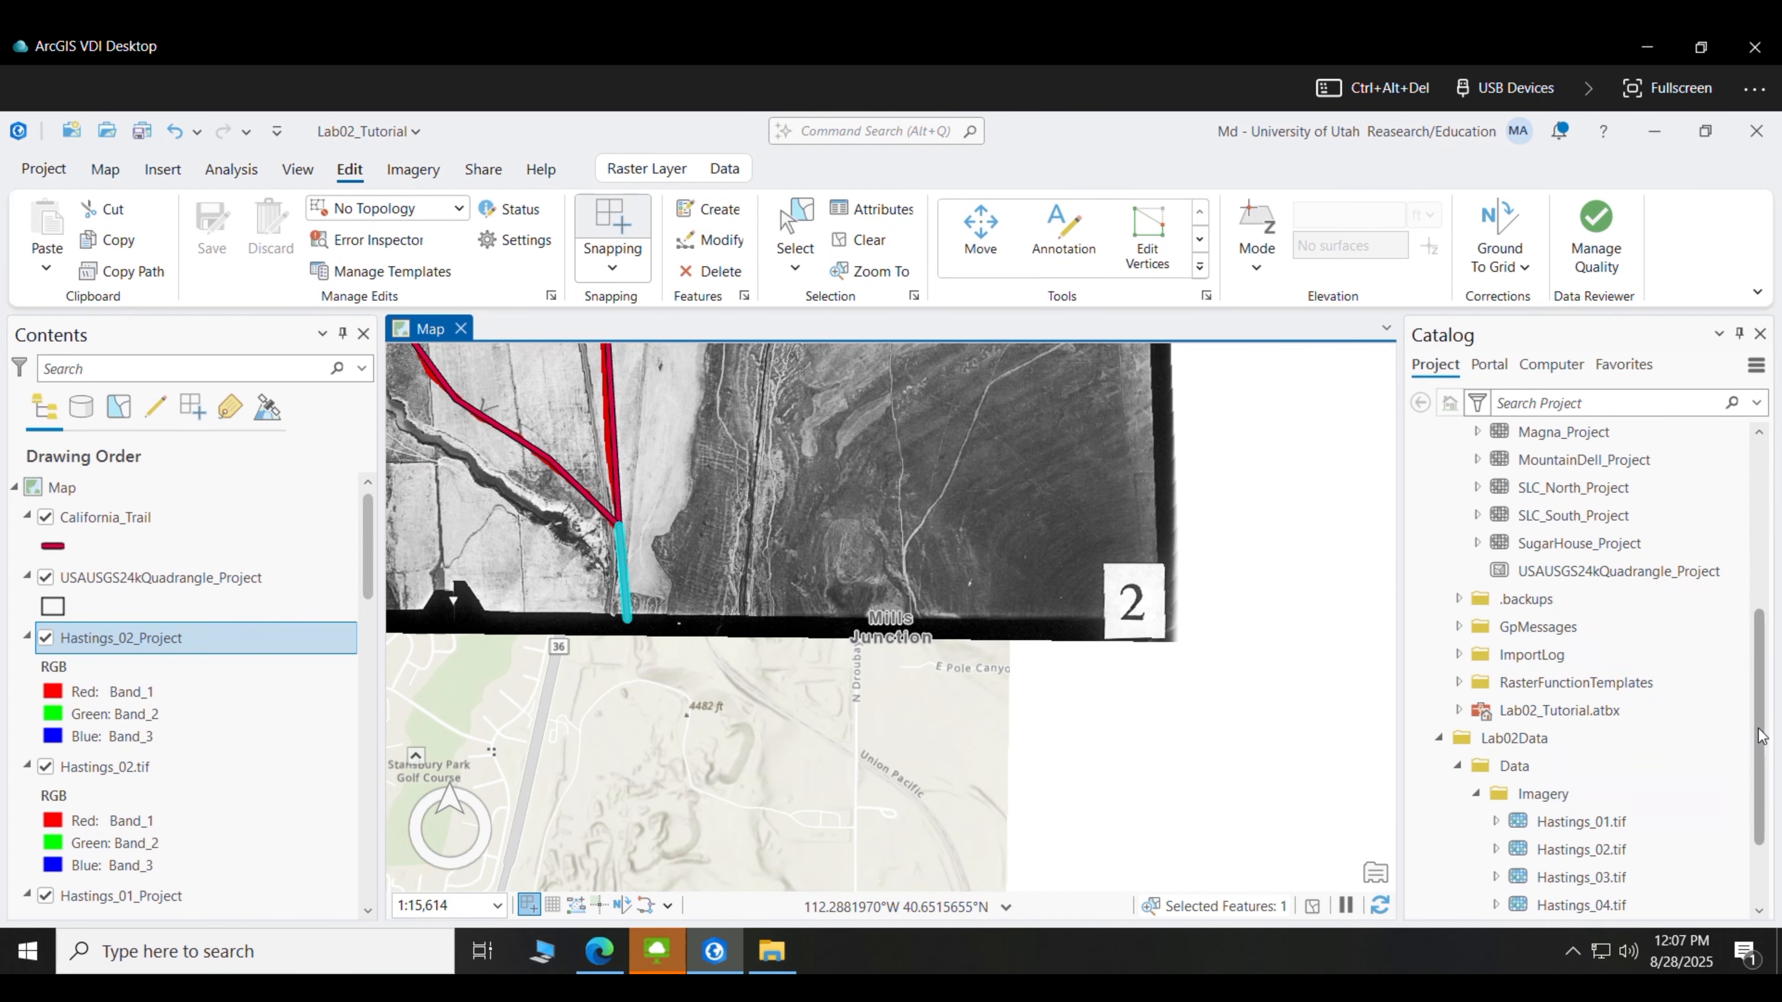
drag(1752, 819, 1751, 873)
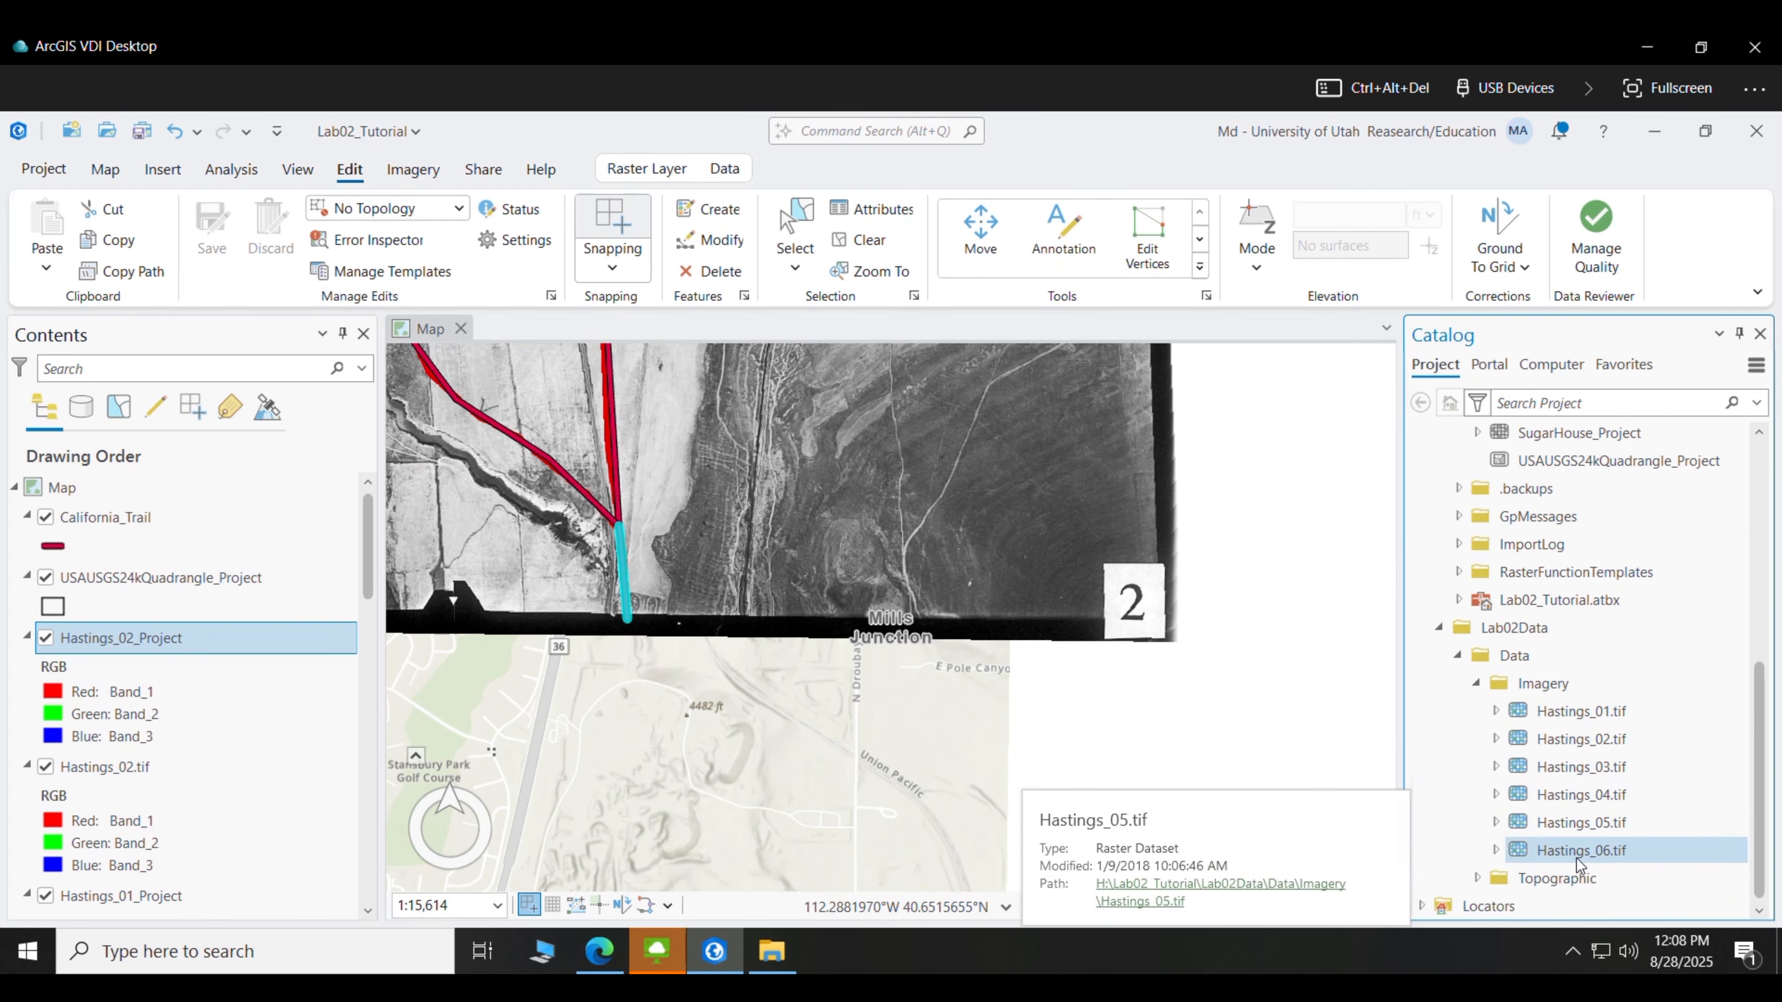
scroll(625, 448, down, 2)
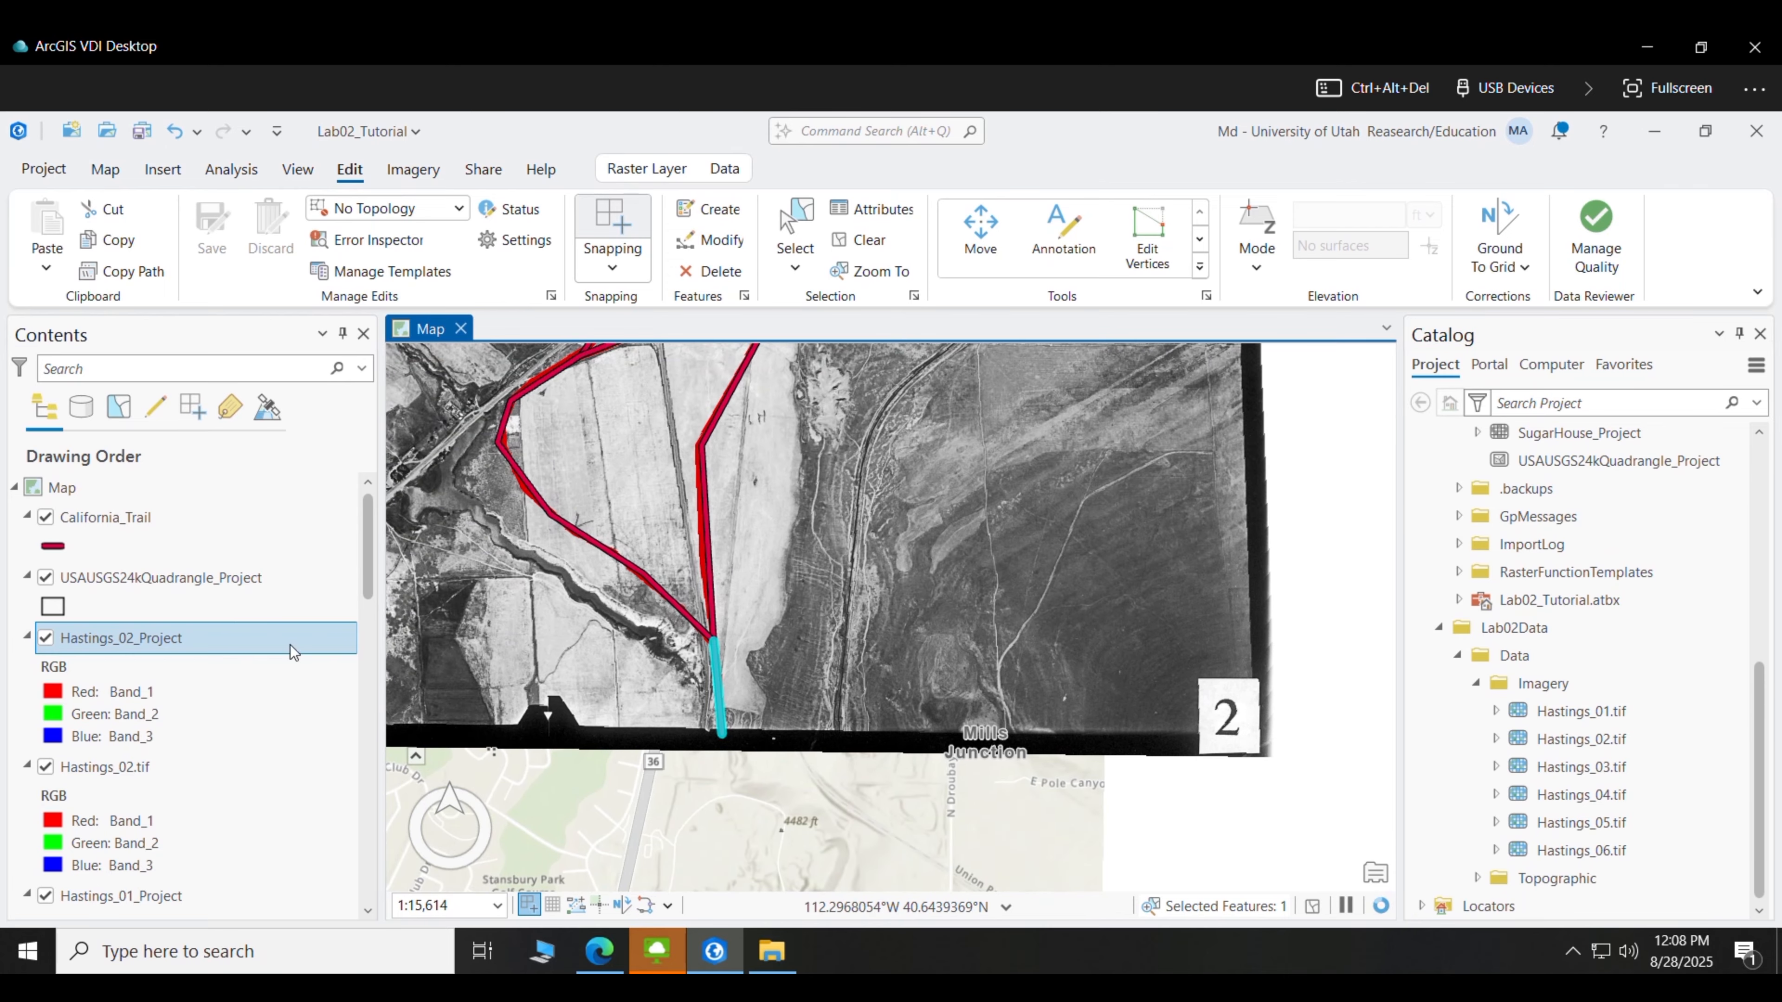
right_click(182, 637)
click(281, 383)
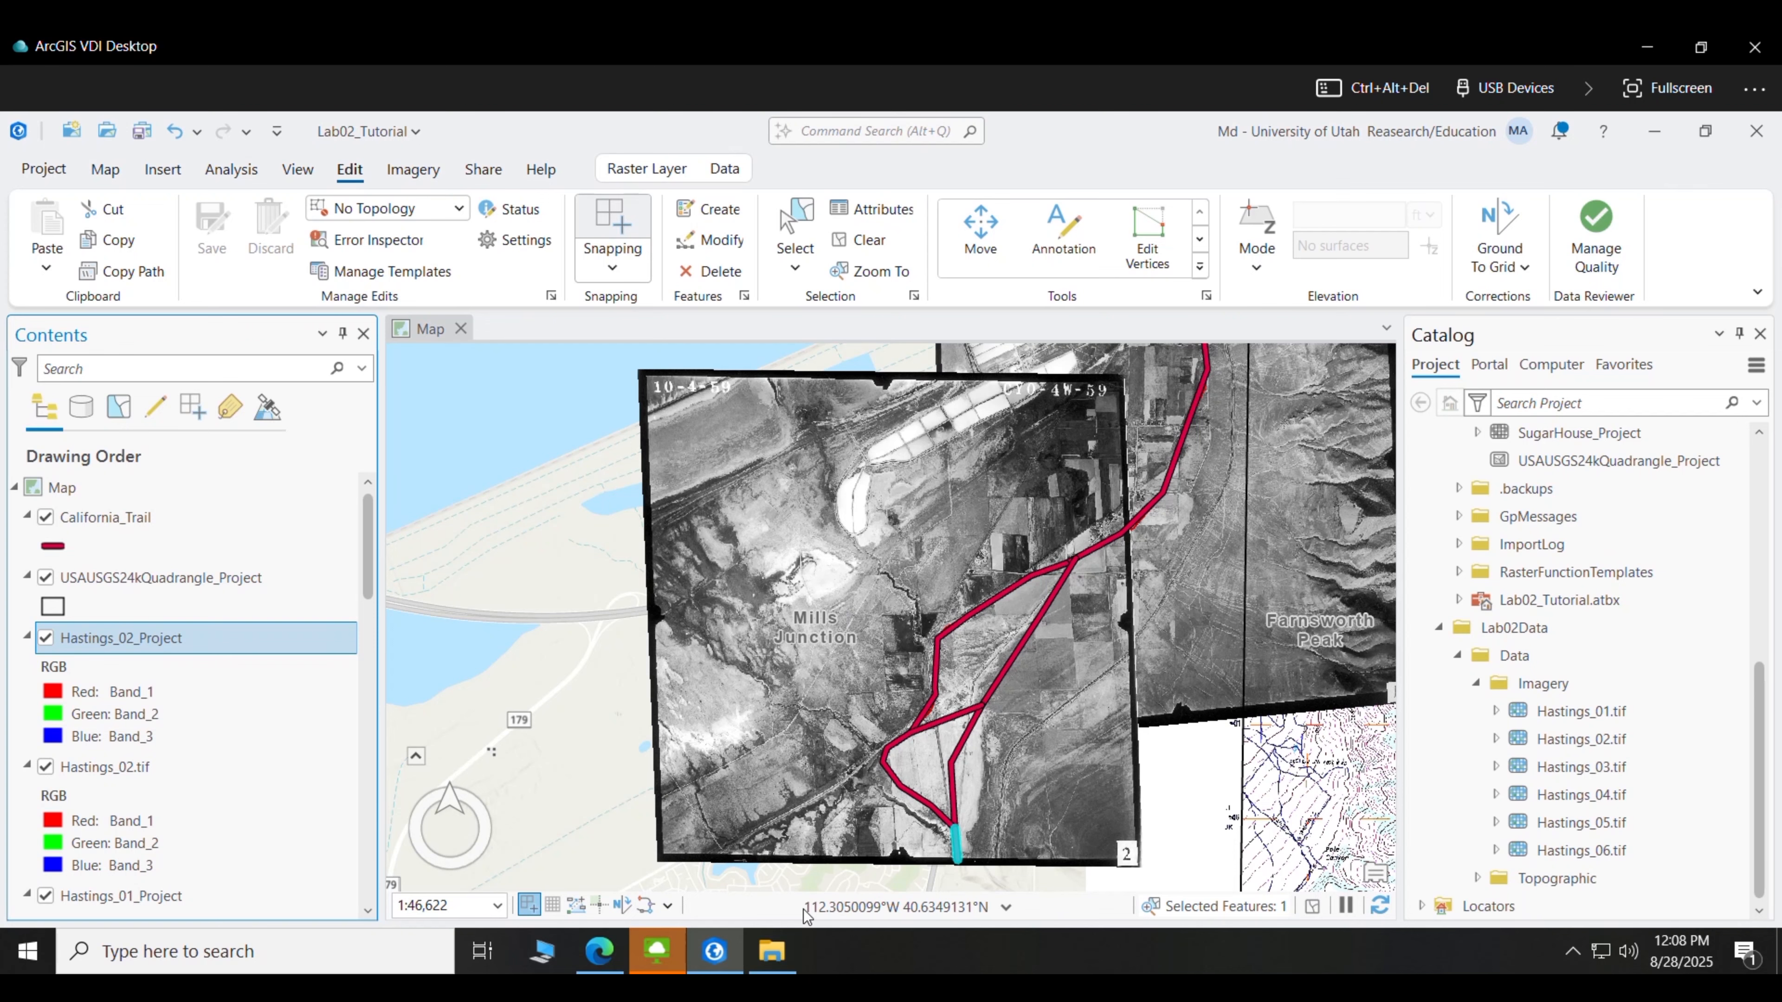
mouse_move(714, 951)
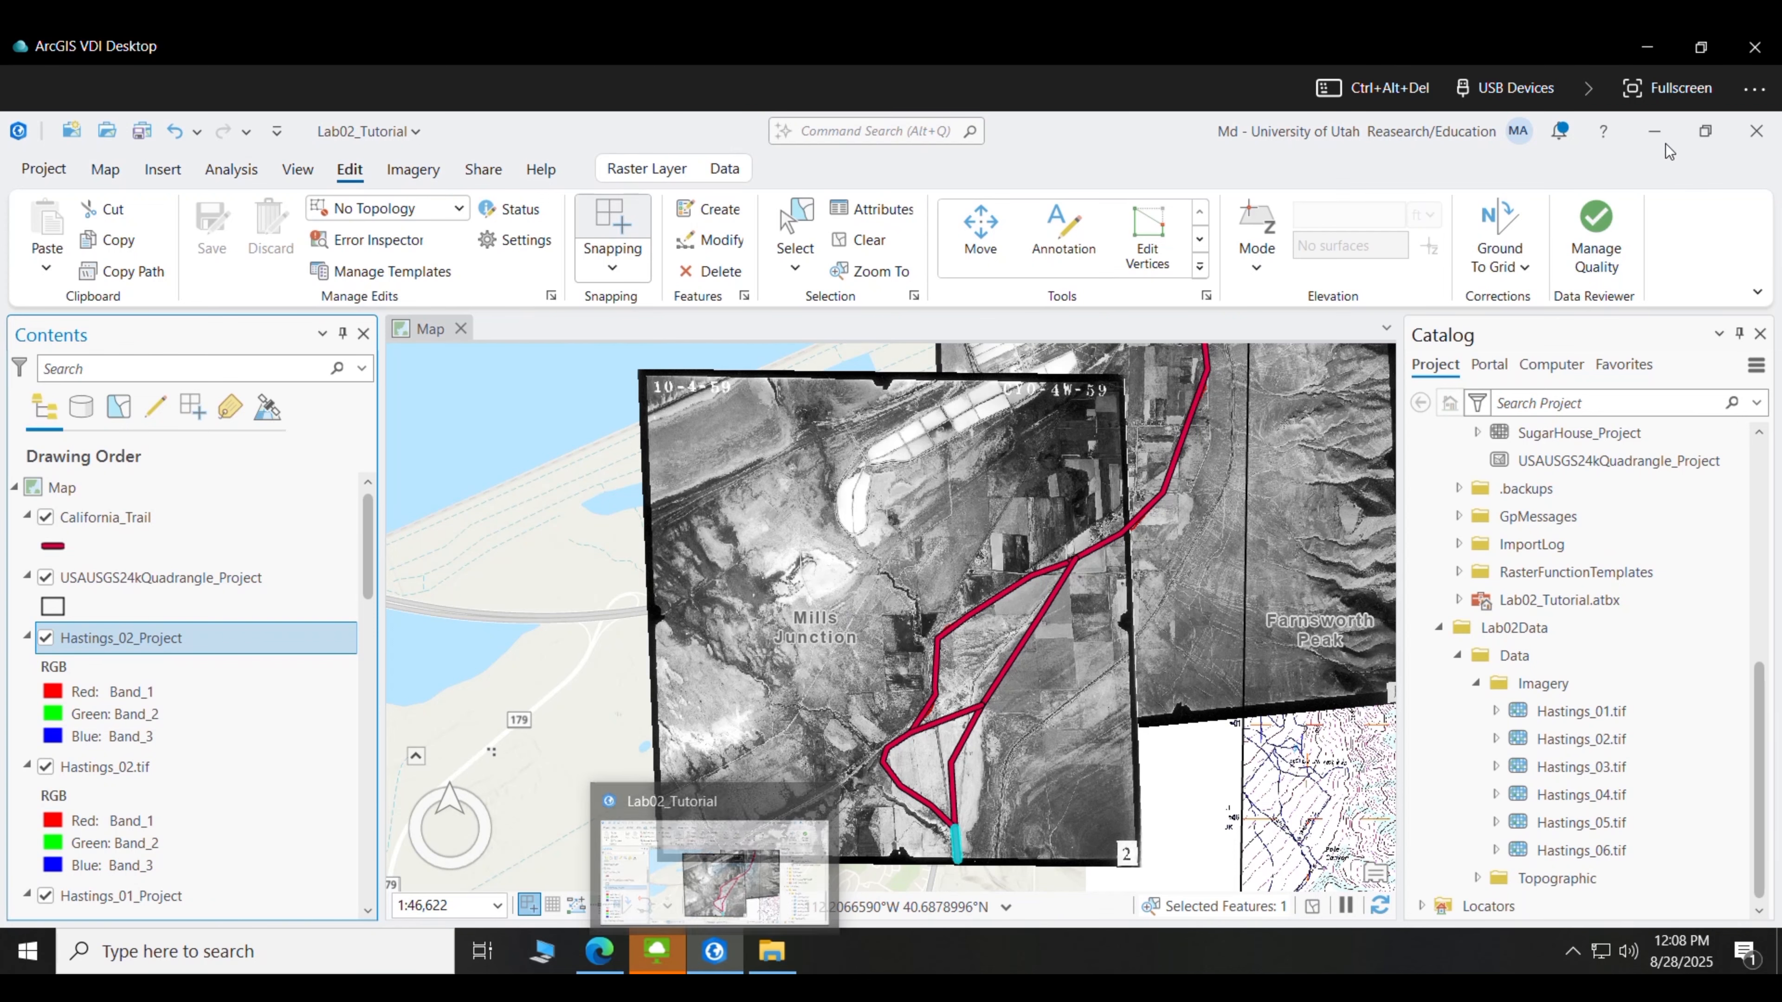
click(1666, 89)
- Bring up the Lab 2 Georeferencing PDF in Edge and read through to the page 4 Scoring Rubric
click(607, 944)
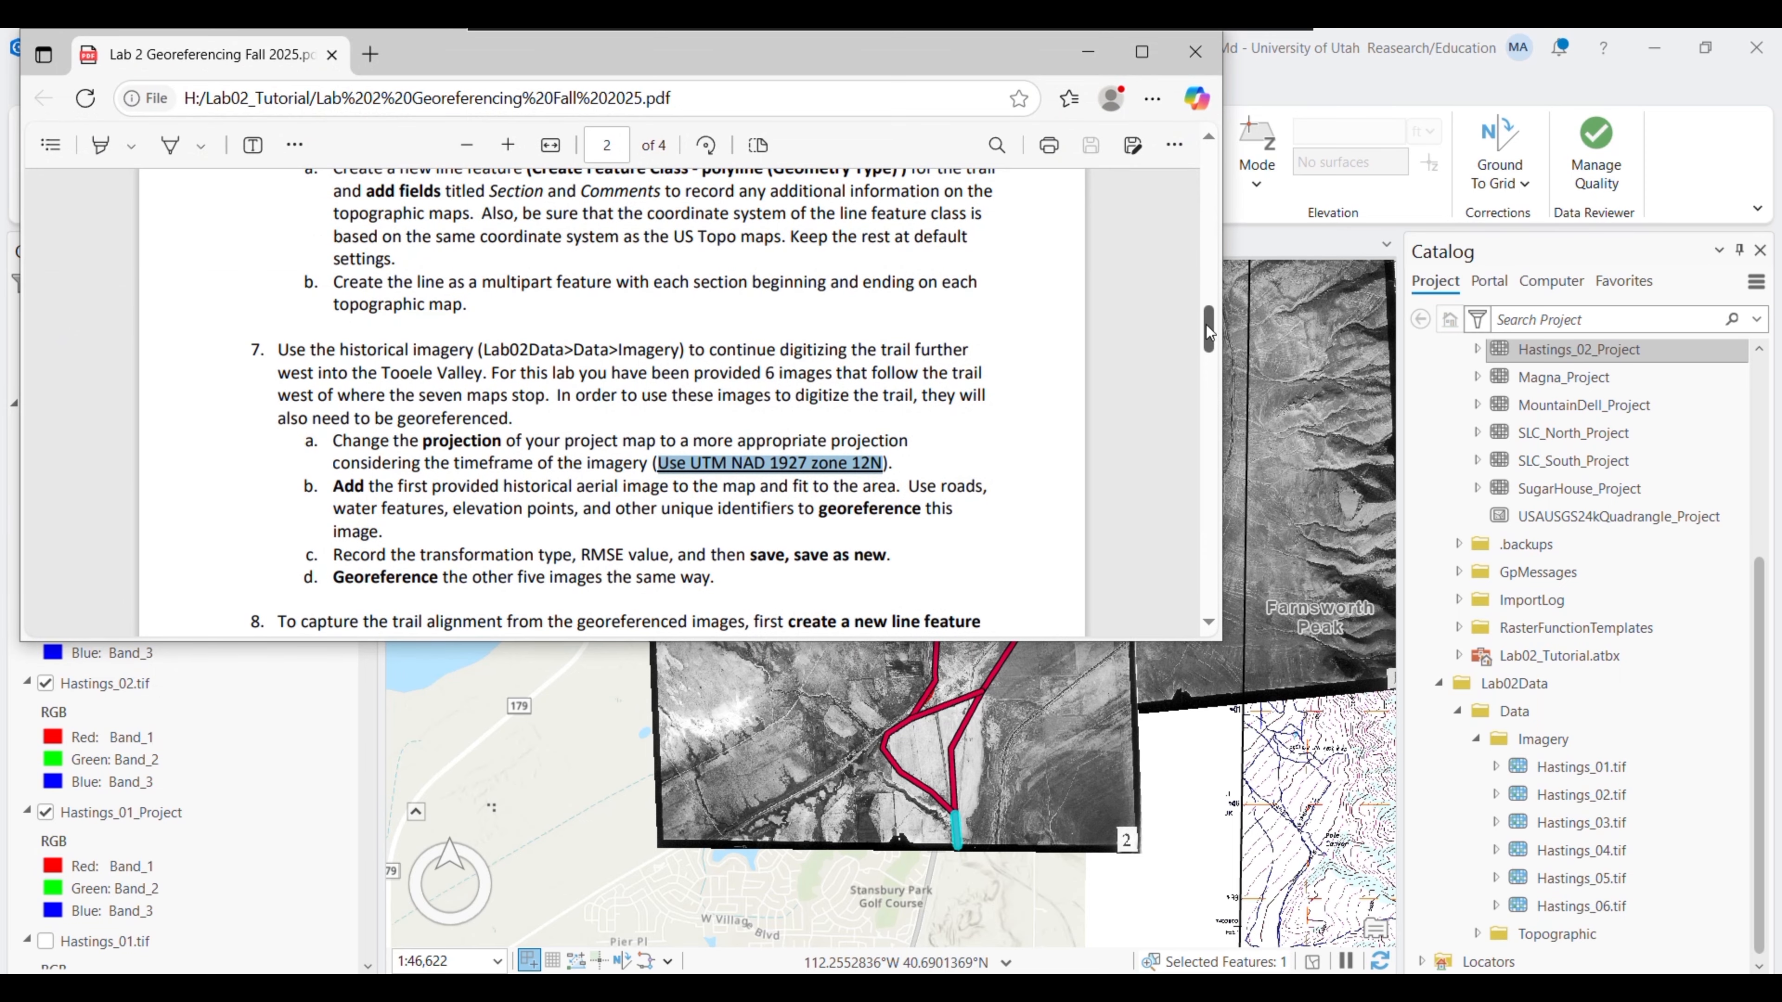
drag(1208, 334, 1213, 555)
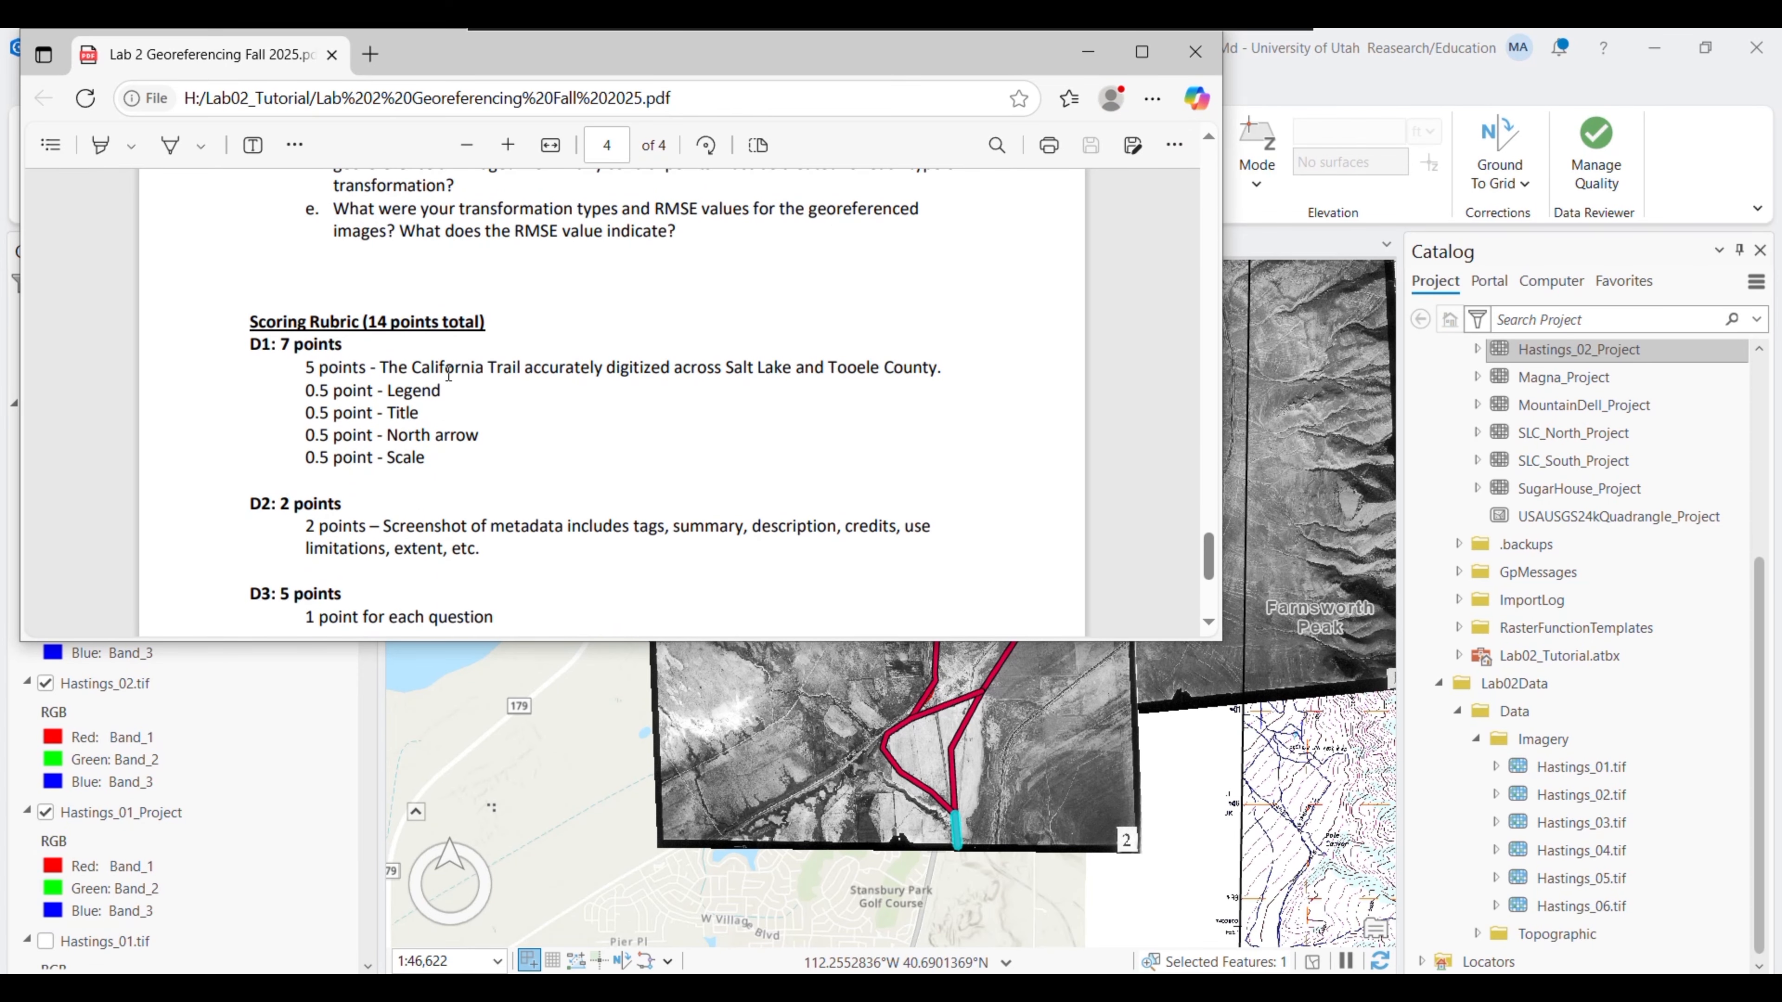
drag(449, 373, 690, 372)
scroll(673, 447, down, 2)
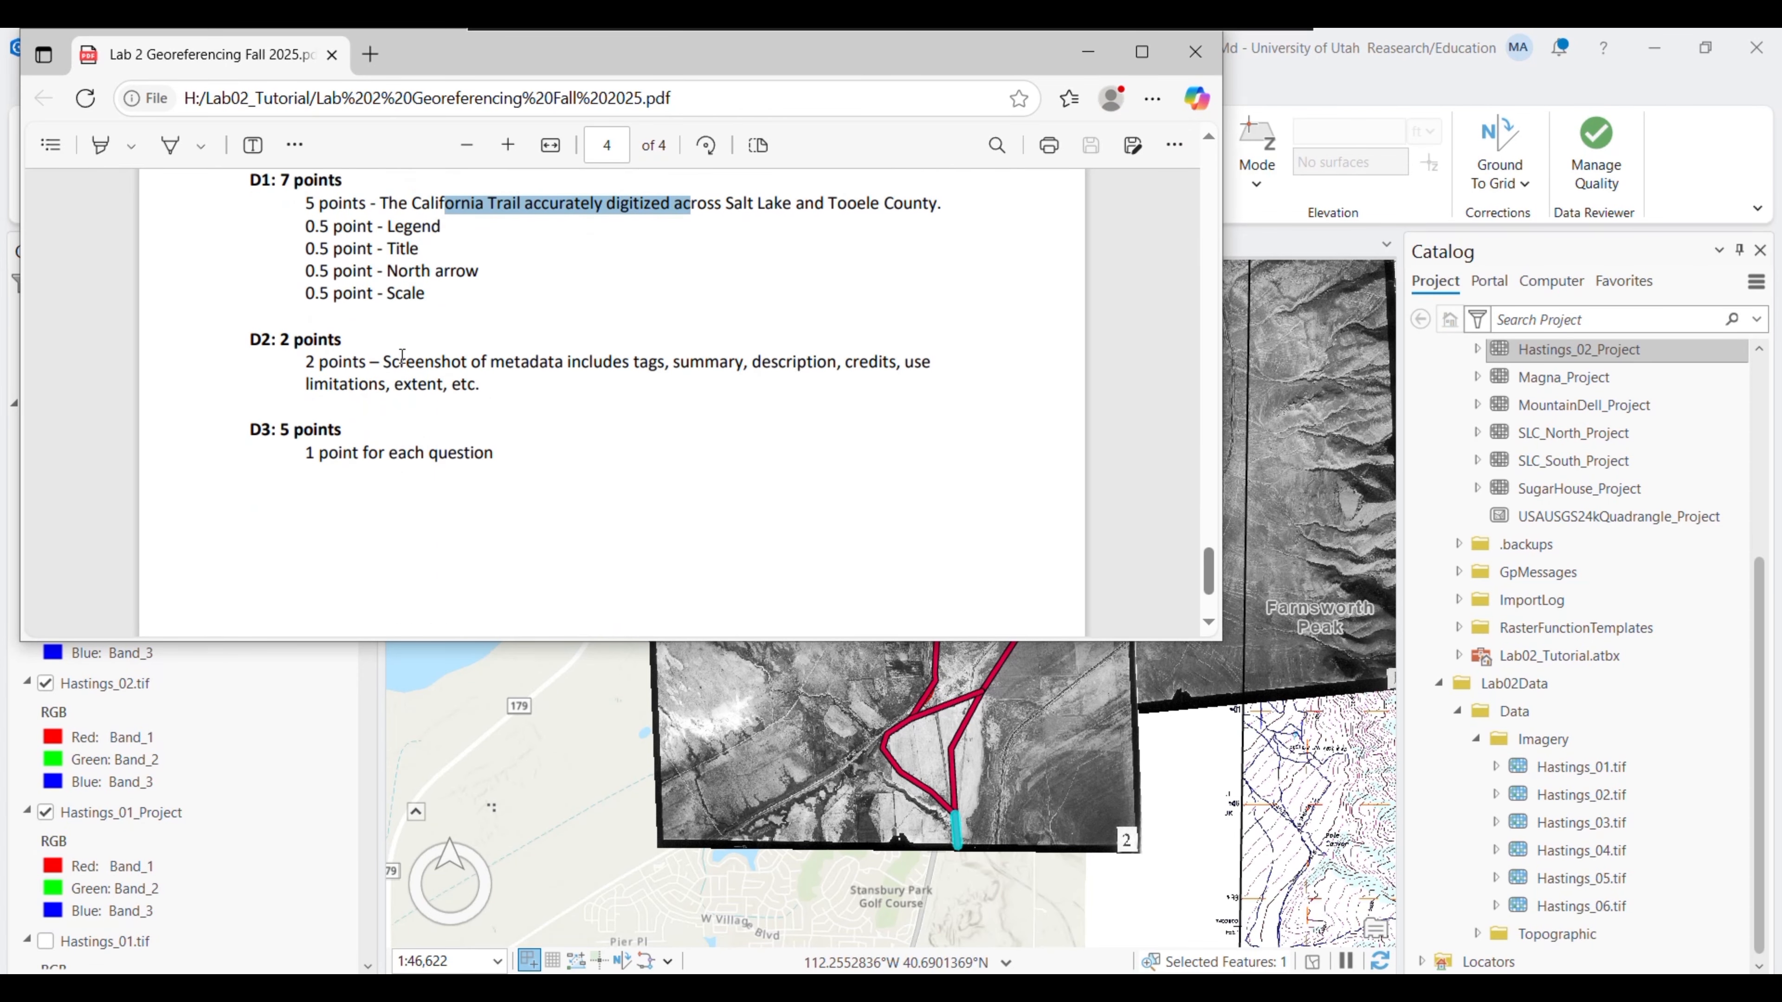
drag(384, 362, 606, 385)
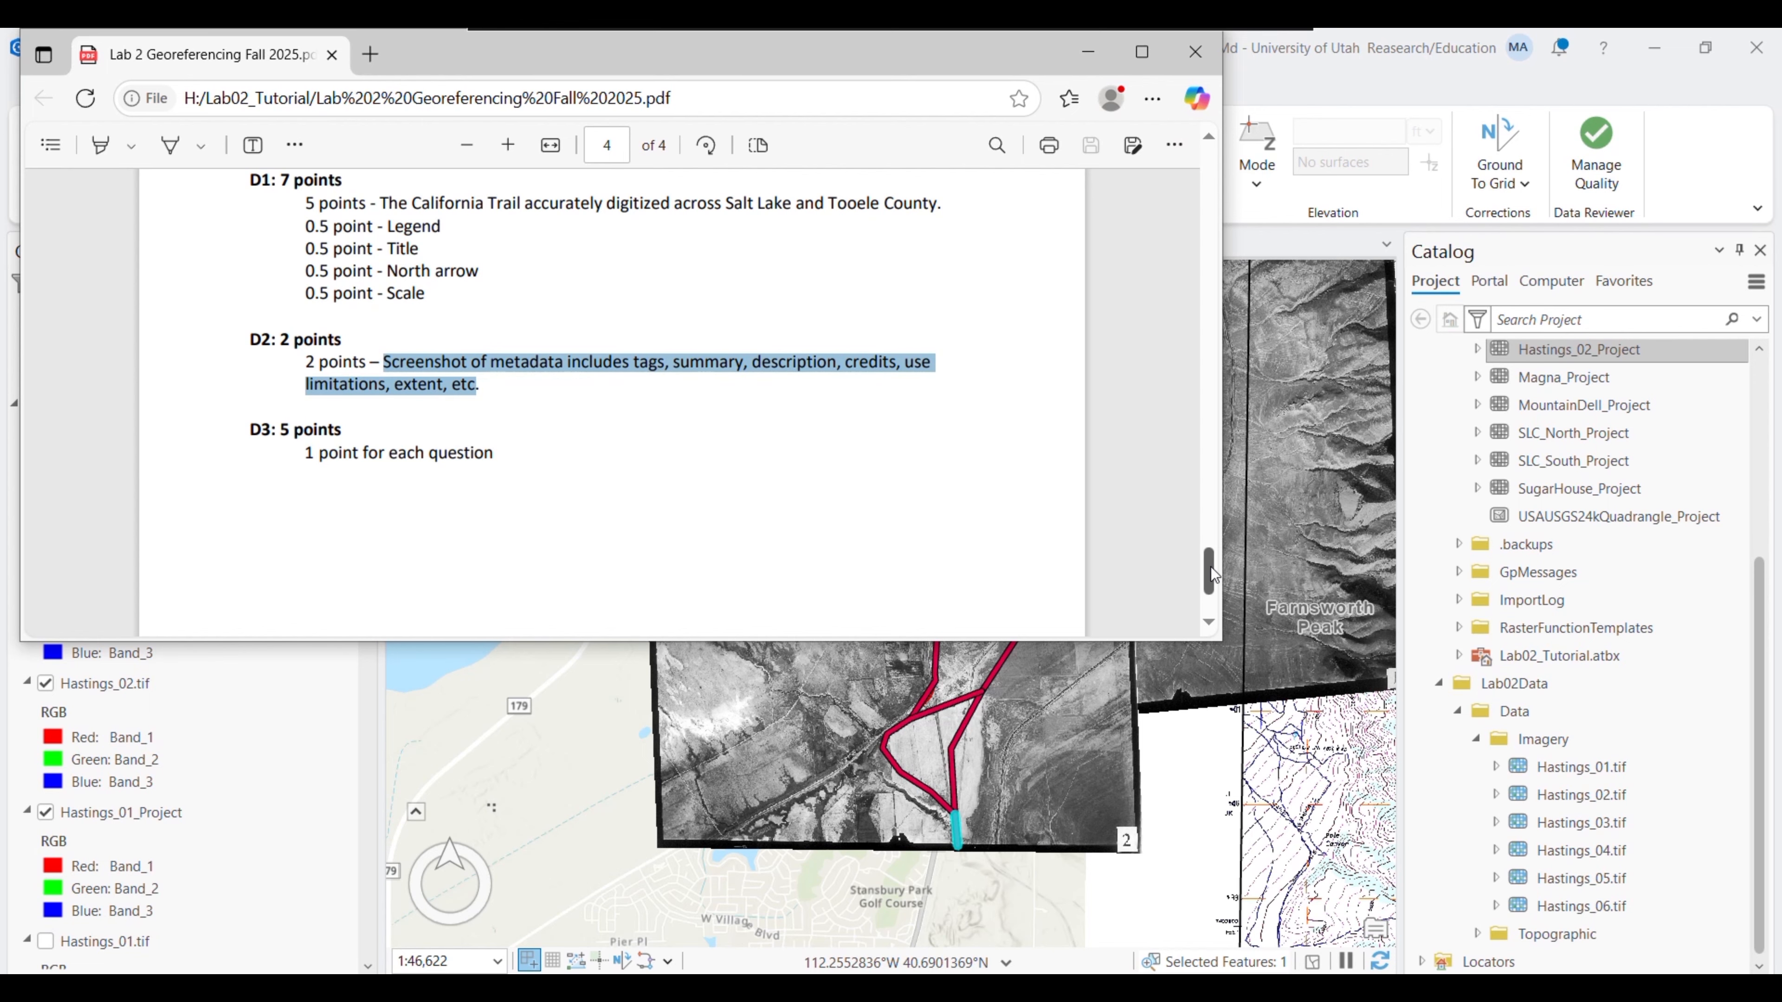
drag(1209, 570, 1205, 551)
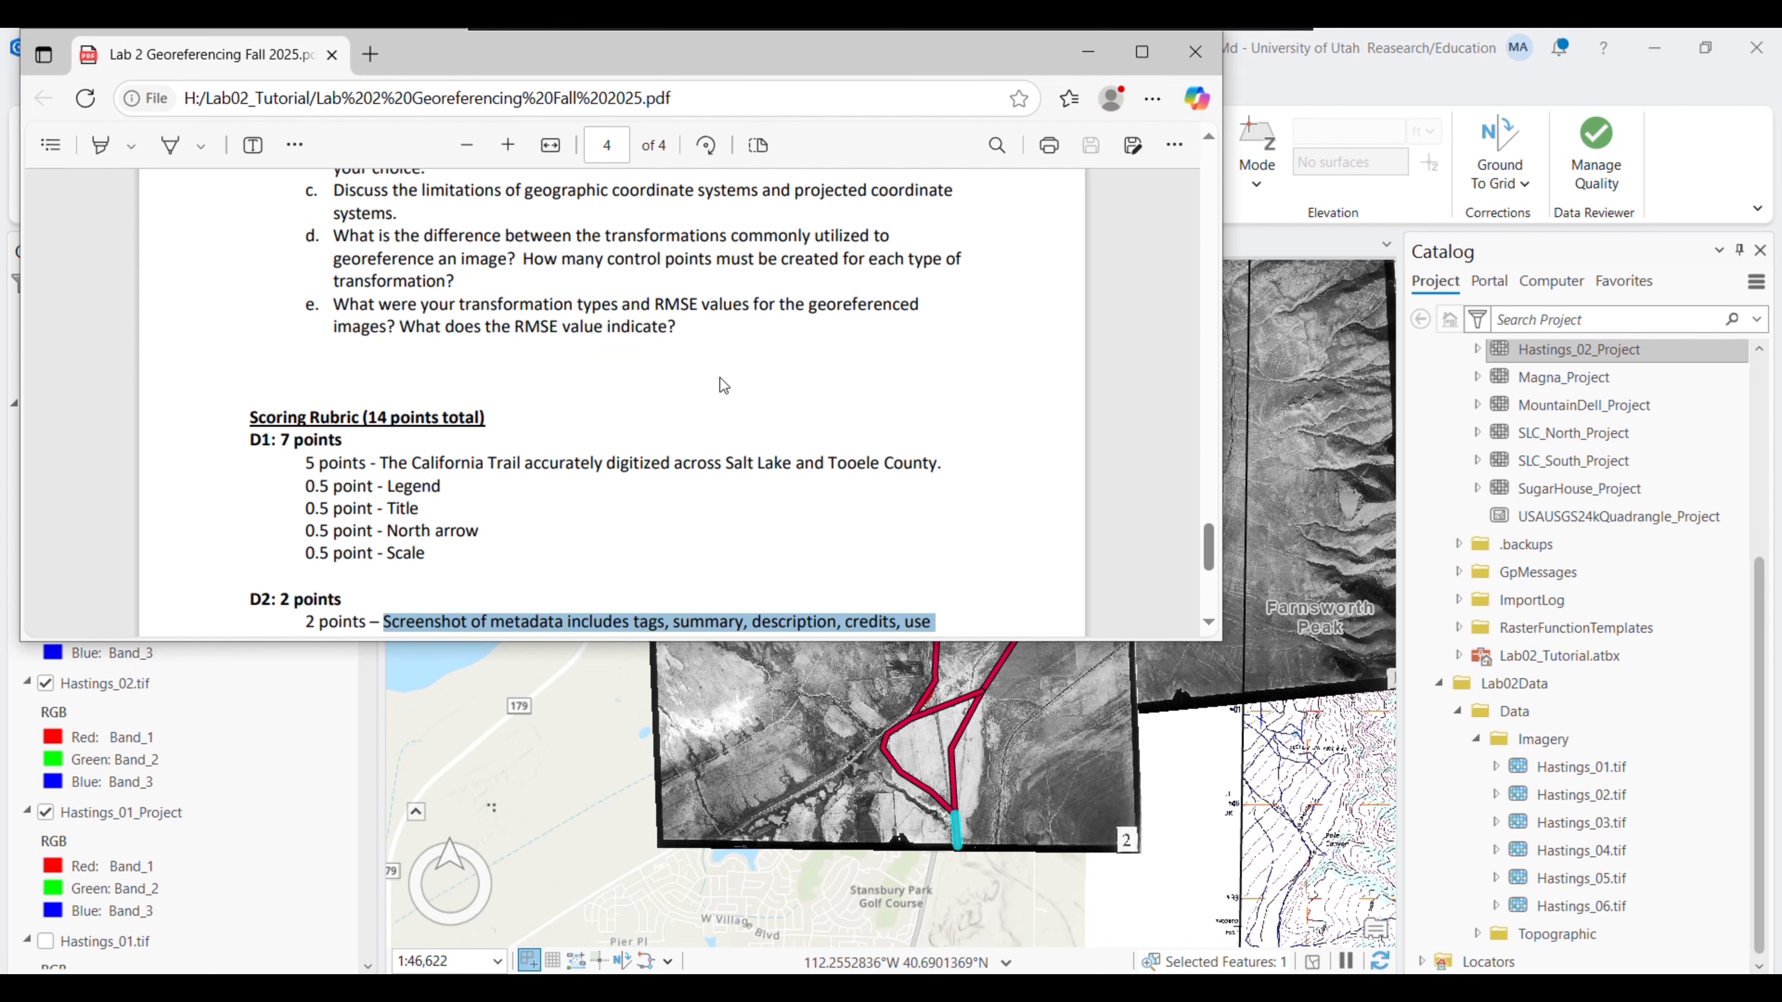